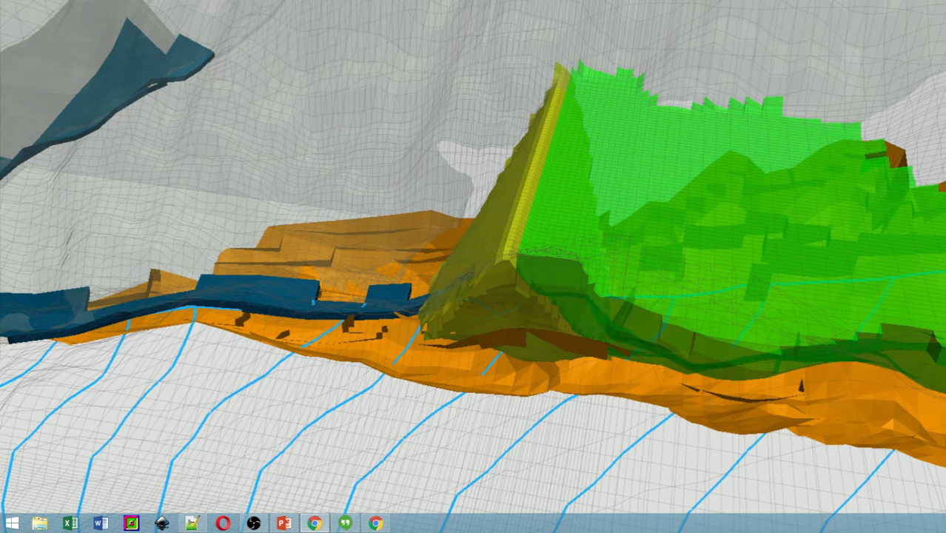
- Bring the browser window into view and go to github.com
{"action": "left_click_drag", "start_coordinate": [1, 104], "coordinate": [872, 39]}
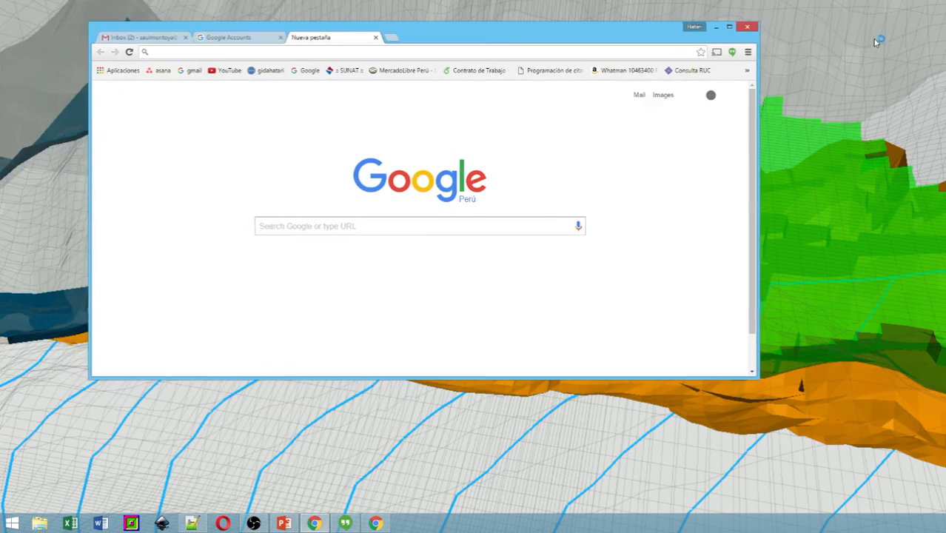
{"action": "type", "text": "git"}
{"action": "left_click", "coordinate": [549, 69]}
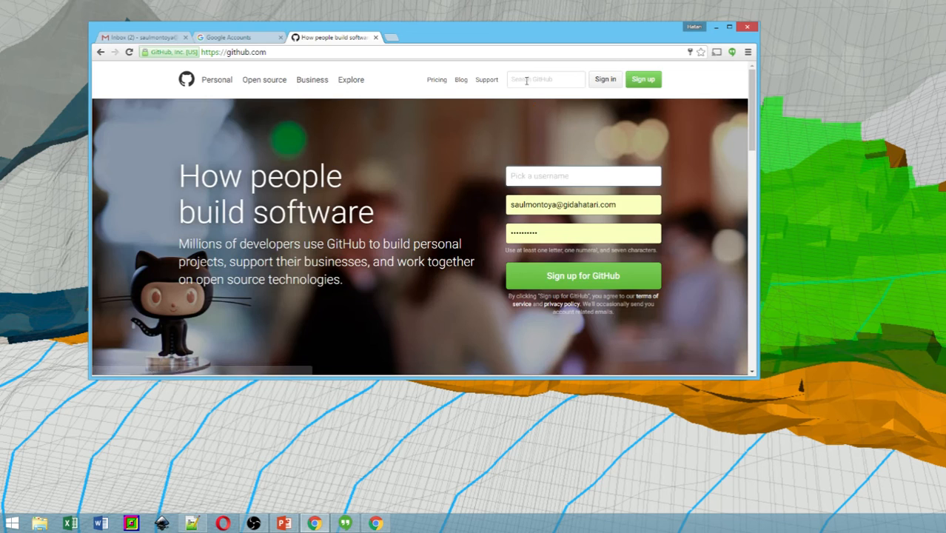
- Search GitHub for the repository author's full name
{"action": "left_click", "coordinate": [533, 80]}
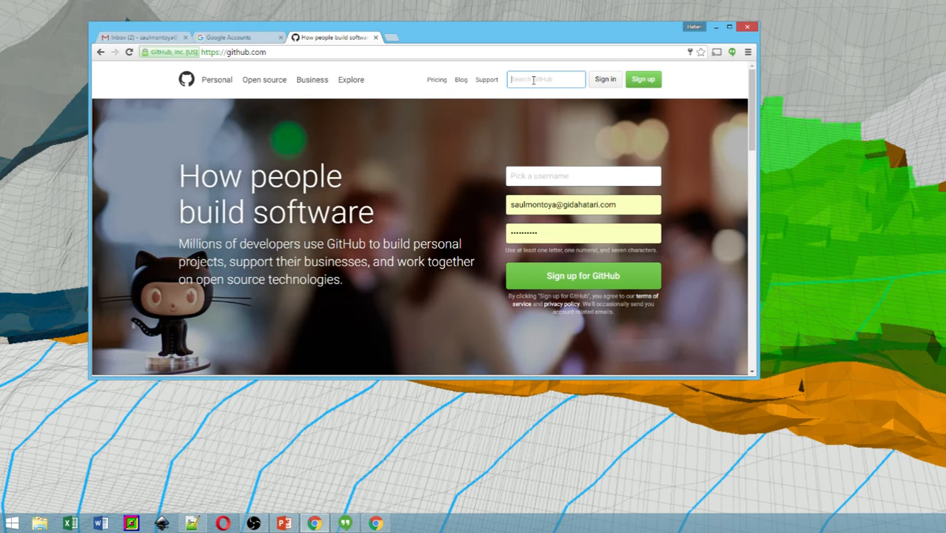
{"action": "type", "text": "saul"}
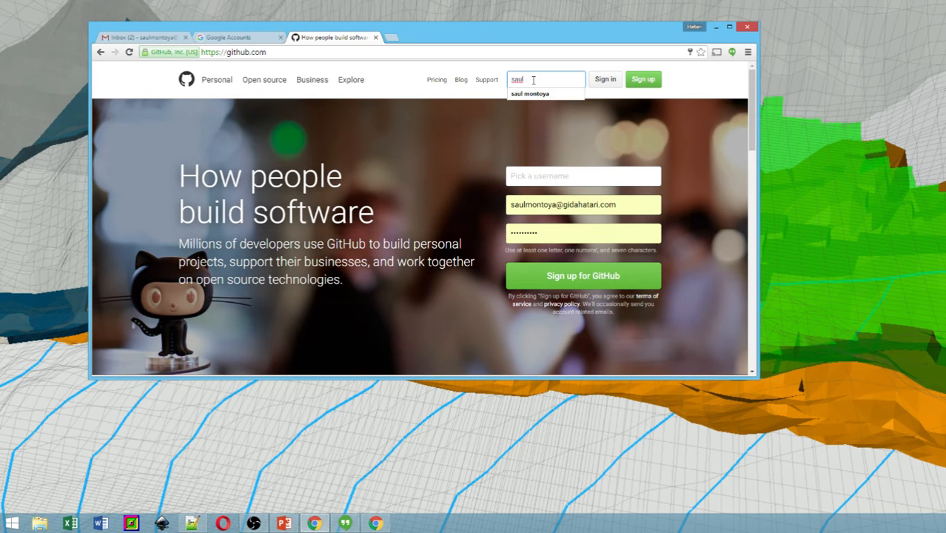
{"action": "key", "text": "Down"}
{"action": "key", "text": "Return"}
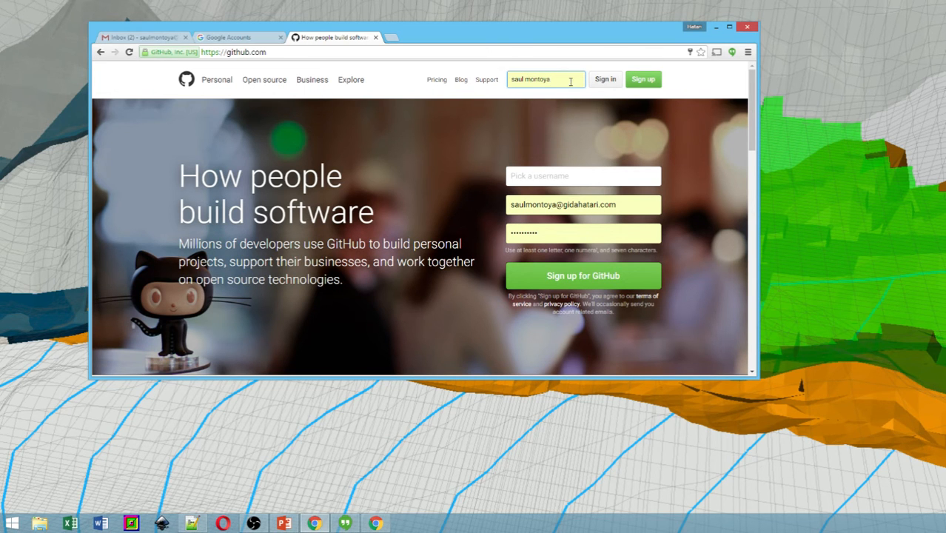
{"action": "left_click", "coordinate": [570, 81]}
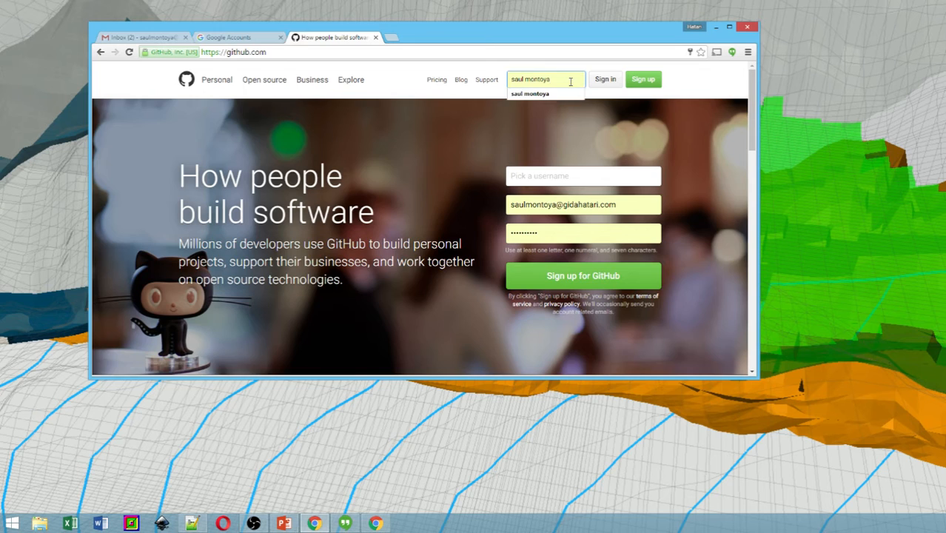
{"action": "key", "text": "Return"}
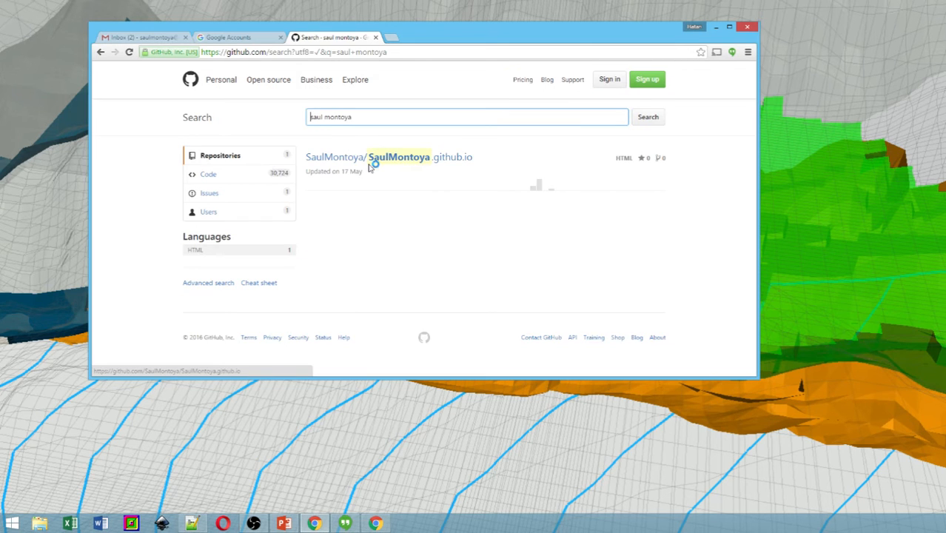
- Filter the search to users, open the author's profile, and open the Modelamiento-Regional-de-Aguas-Subterr-neas-con-MODFLOW- repository from the full repository list
{"action": "left_click", "coordinate": [208, 214]}
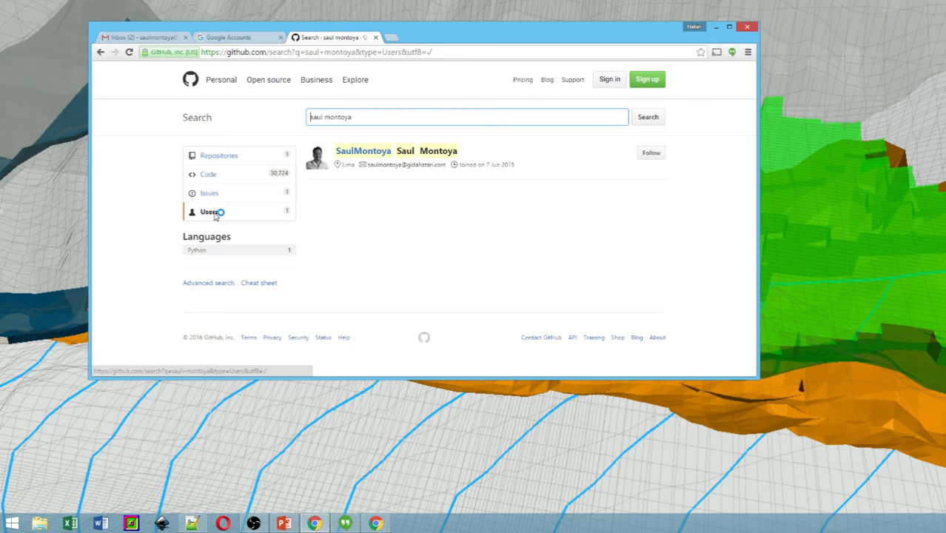
{"action": "left_click", "coordinate": [368, 151]}
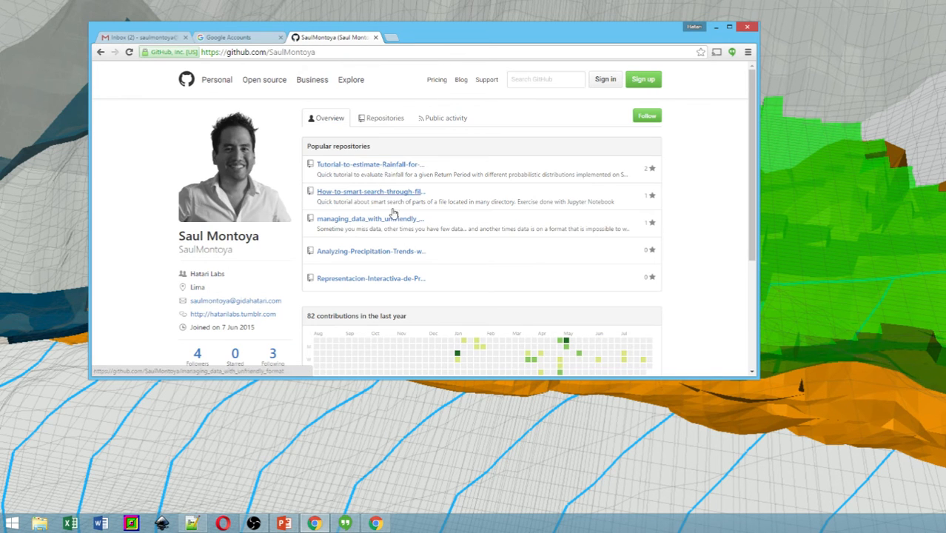
{"action": "left_click", "coordinate": [377, 120]}
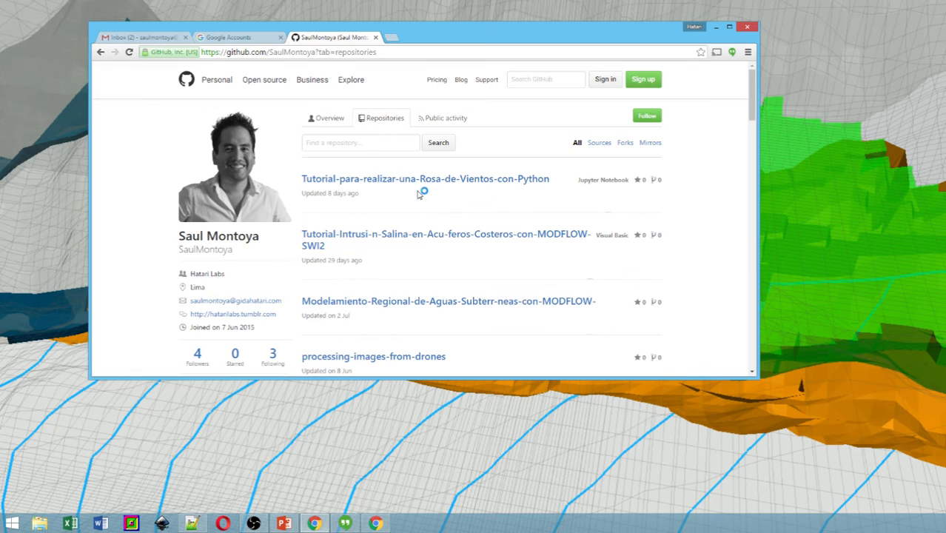
{"action": "left_click", "coordinate": [392, 302]}
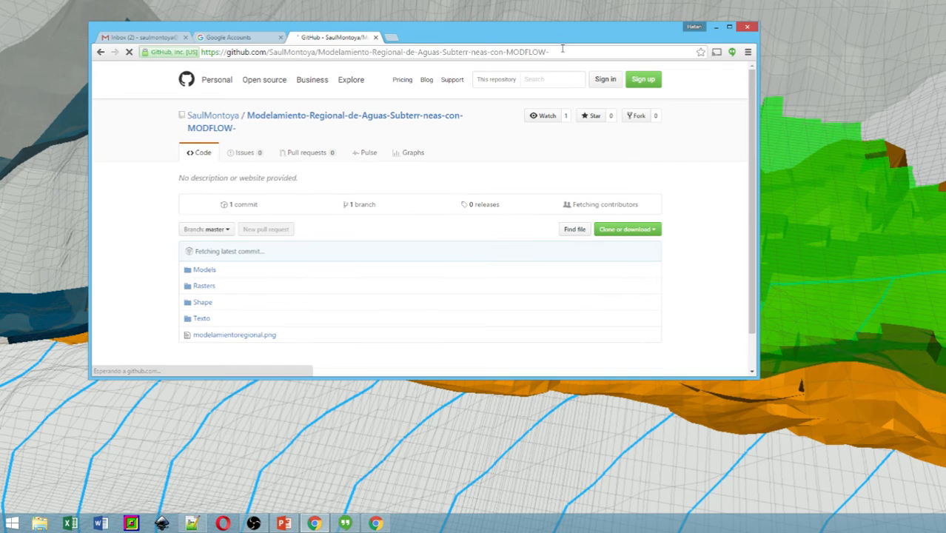
- Select the repository's complete web address for sharing and switch to the Hangouts video-call chat
{"action": "left_click_drag", "start_coordinate": [559, 52], "coordinate": [190, 45]}
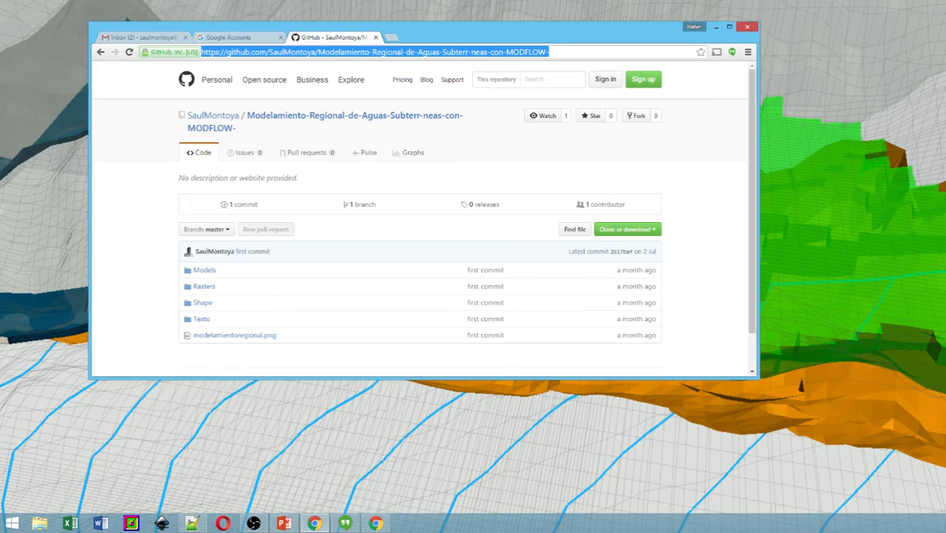
{"action": "key", "text": "alt+Tab"}
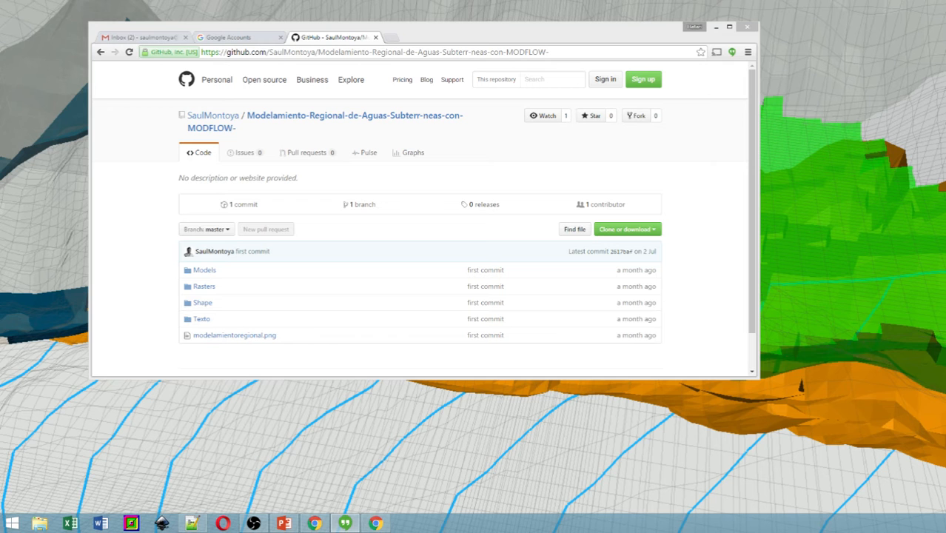
- Download the MODFLOW repository as a ZIP archive
{"action": "left_click", "coordinate": [653, 231]}
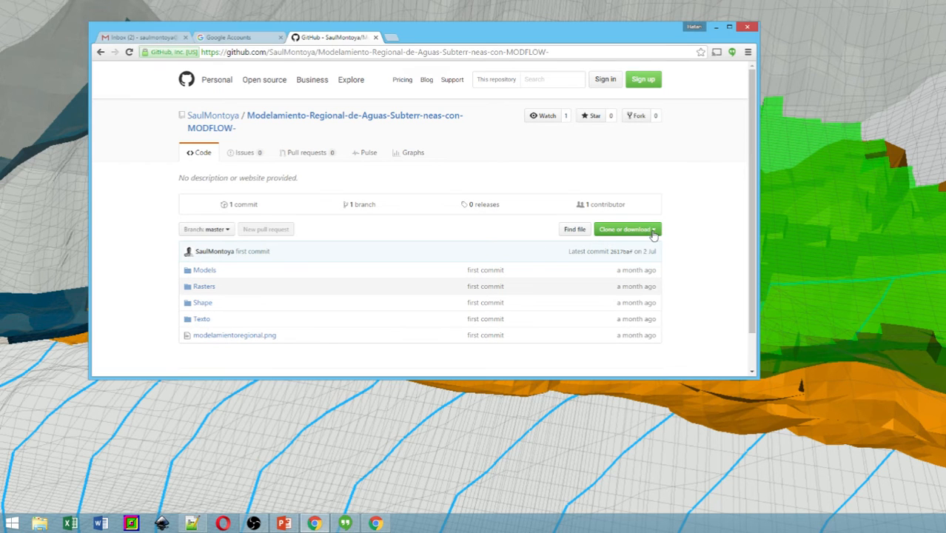
{"action": "left_click", "coordinate": [653, 232]}
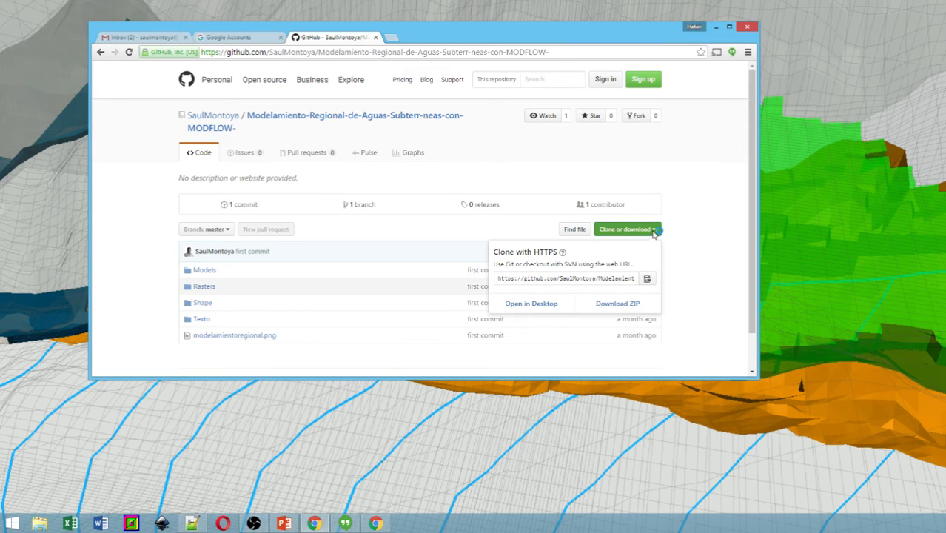
{"action": "left_click", "coordinate": [606, 308]}
{"action": "left_click", "coordinate": [607, 306]}
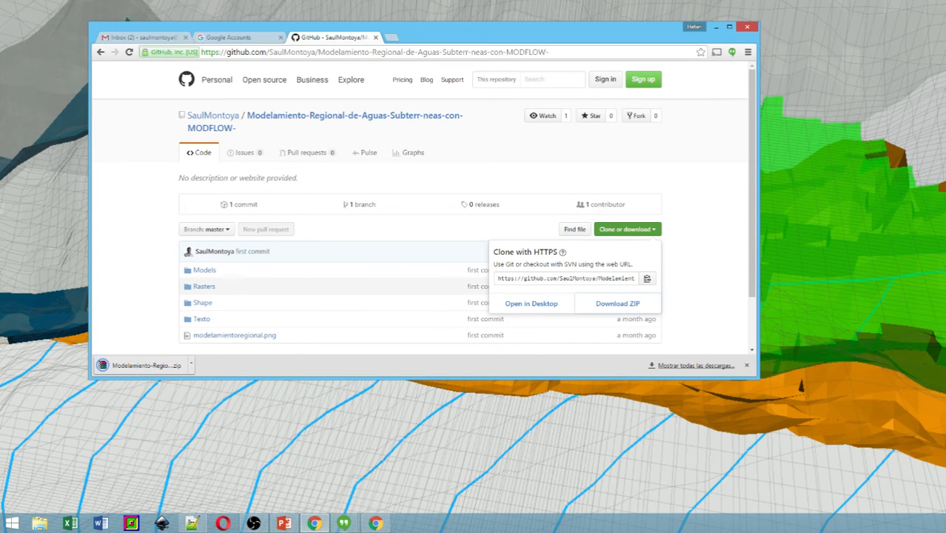
- Bring the Hangouts chat window into view and reposition the browser window beside it
{"action": "left_click_drag", "start_coordinate": [0, 162], "coordinate": [75, 11]}
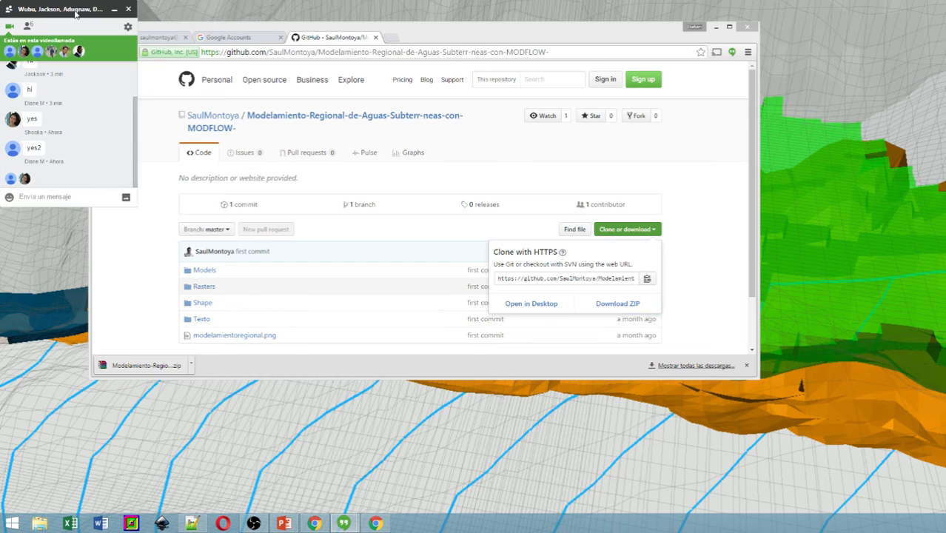
{"action": "left_click", "coordinate": [18, 197]}
{"action": "left_click_drag", "start_coordinate": [251, 31], "coordinate": [319, 1]}
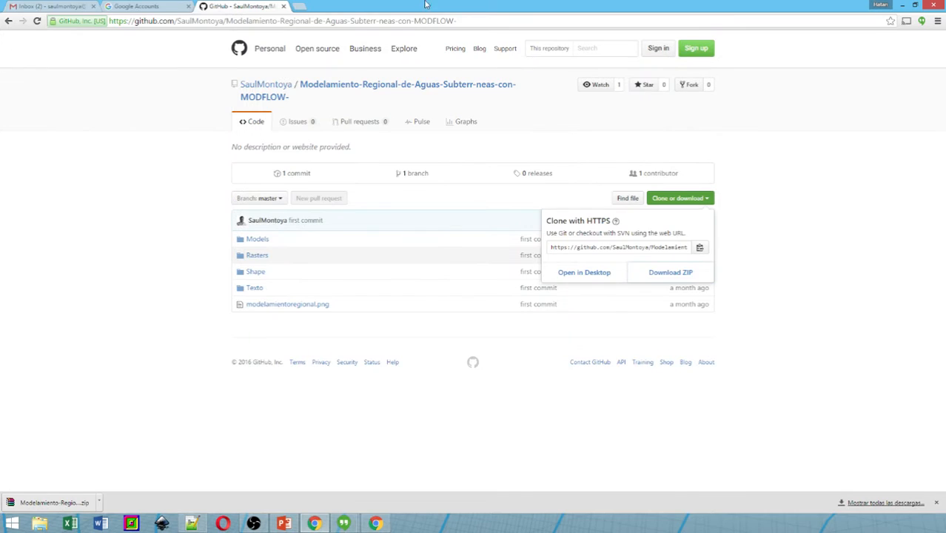
{"action": "left_click", "coordinate": [919, 4]}
{"action": "left_click_drag", "start_coordinate": [294, 30], "coordinate": [359, 11]}
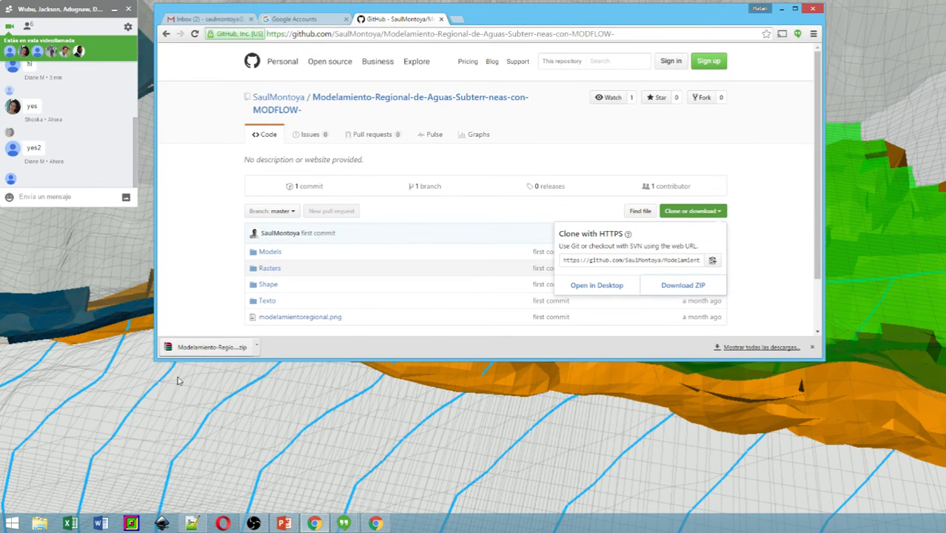
- In File Explorer, open the Downloads folder and copy the Modelamiento-Regional-de-Aguas-Subterr-neas-con-MODFLOW--master.zip archive
{"action": "left_click", "coordinate": [40, 524]}
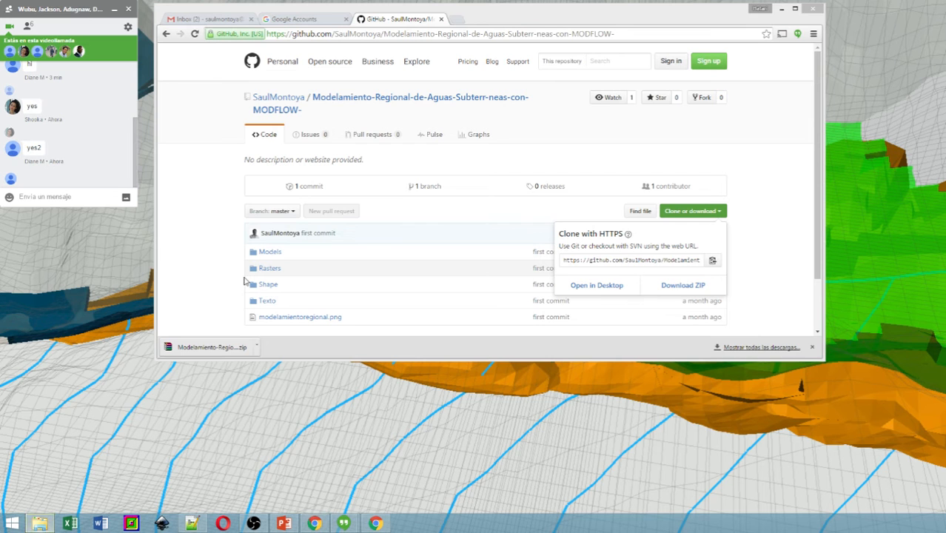
{"action": "left_click_drag", "start_coordinate": [0, 99], "coordinate": [439, 82]}
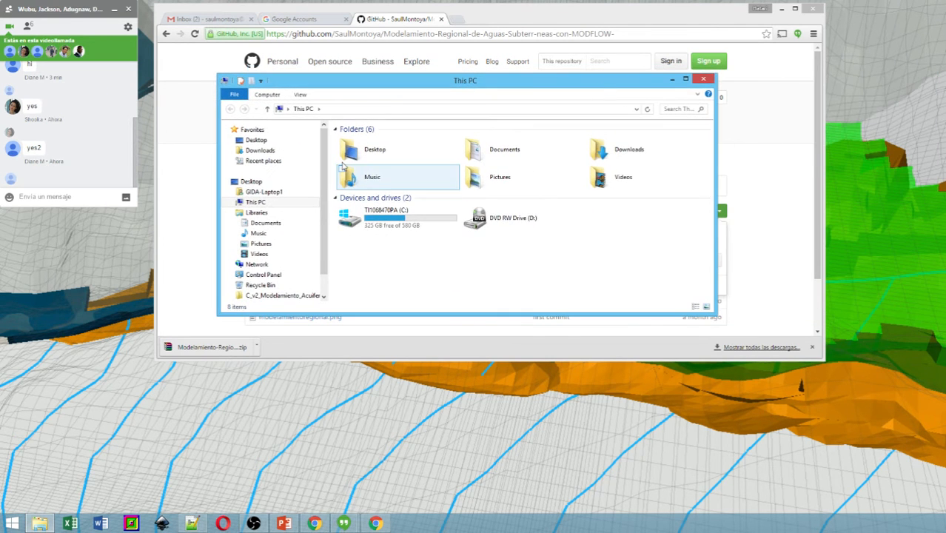
{"action": "left_click", "coordinate": [614, 148]}
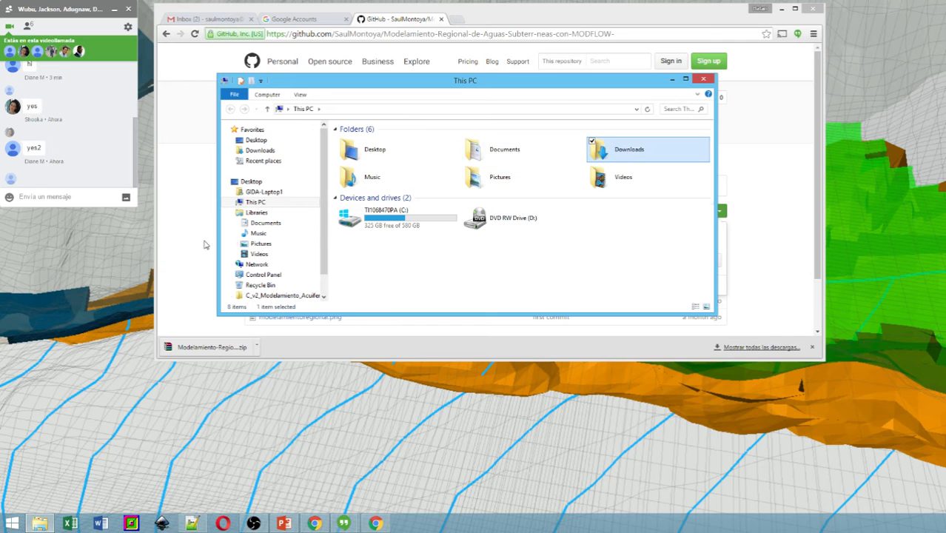
{"action": "double_click", "coordinate": [662, 153]}
{"action": "left_click", "coordinate": [375, 205]}
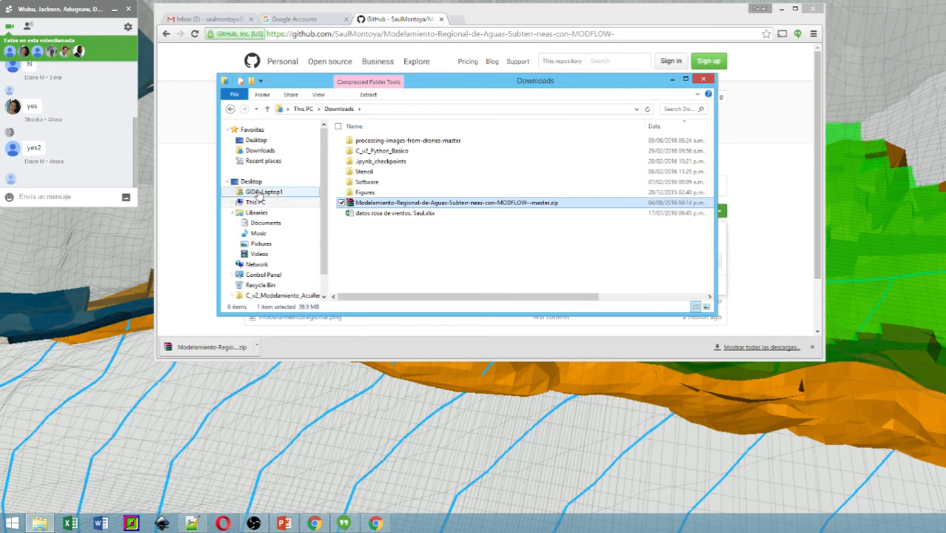
- Paste the repository archive into the MODFLOW folder of the Documents library
{"action": "left_click", "coordinate": [265, 223]}
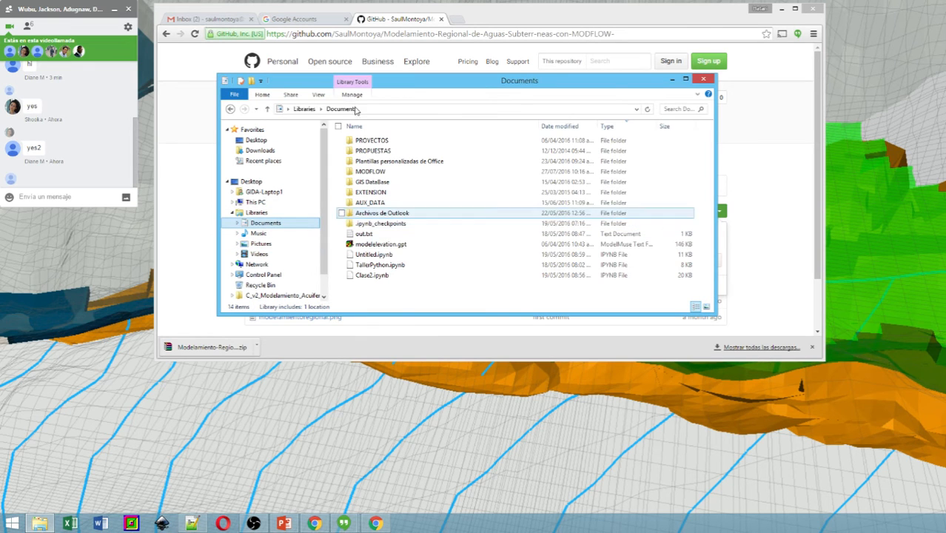
{"action": "double_click", "coordinate": [366, 172]}
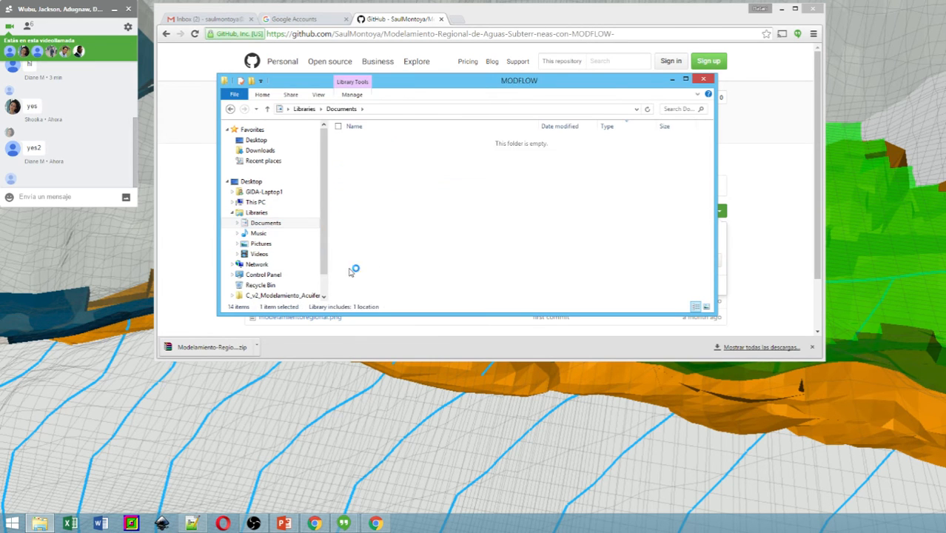
{"action": "right_click", "coordinate": [365, 206]}
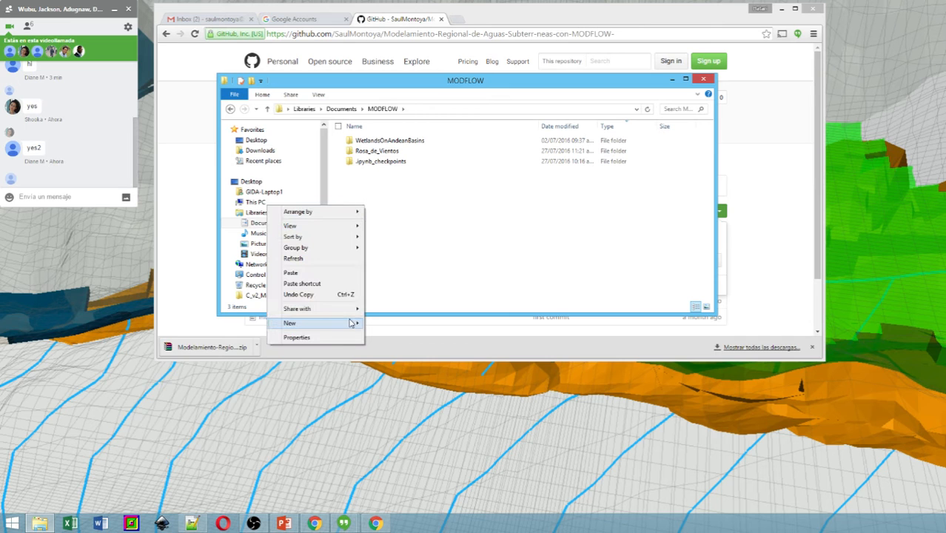
{"action": "mouse_move", "coordinate": [351, 324]}
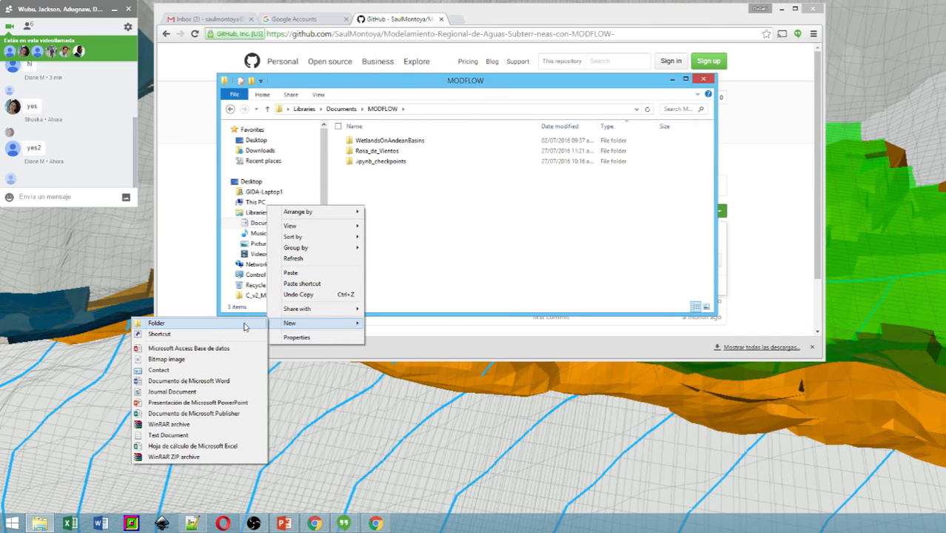
{"action": "left_click", "coordinate": [507, 217]}
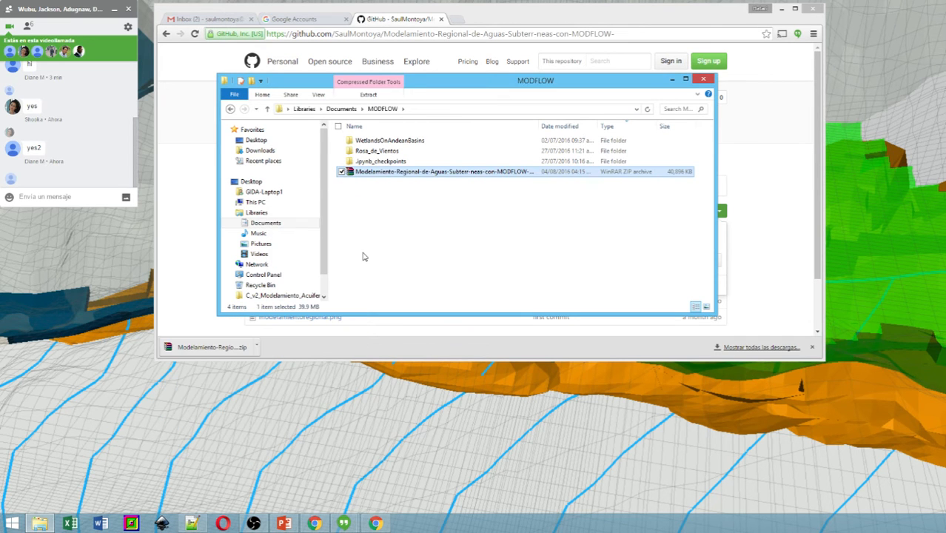
- Extract the repository archive directly into the MODFLOW folder and delete the ZIP file
{"action": "right_click", "coordinate": [393, 174]}
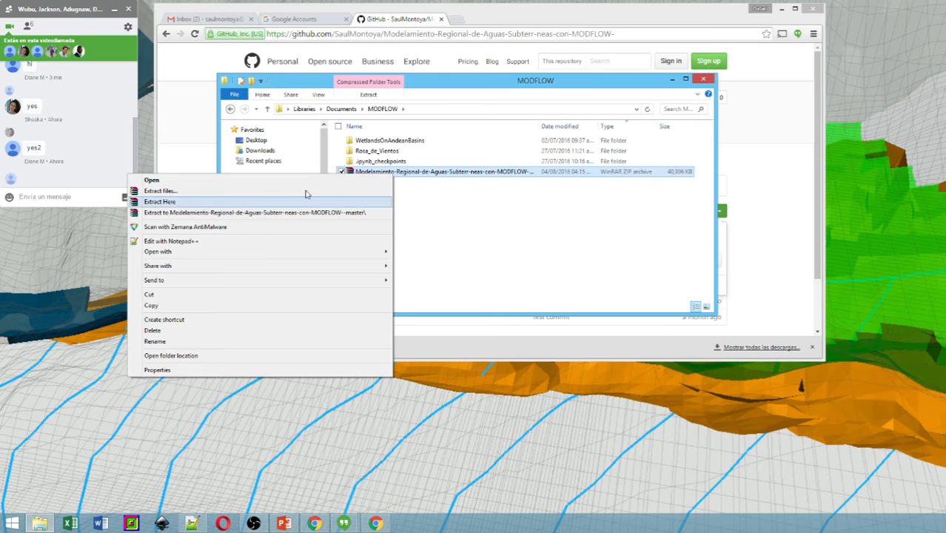
{"action": "left_click", "coordinate": [285, 204]}
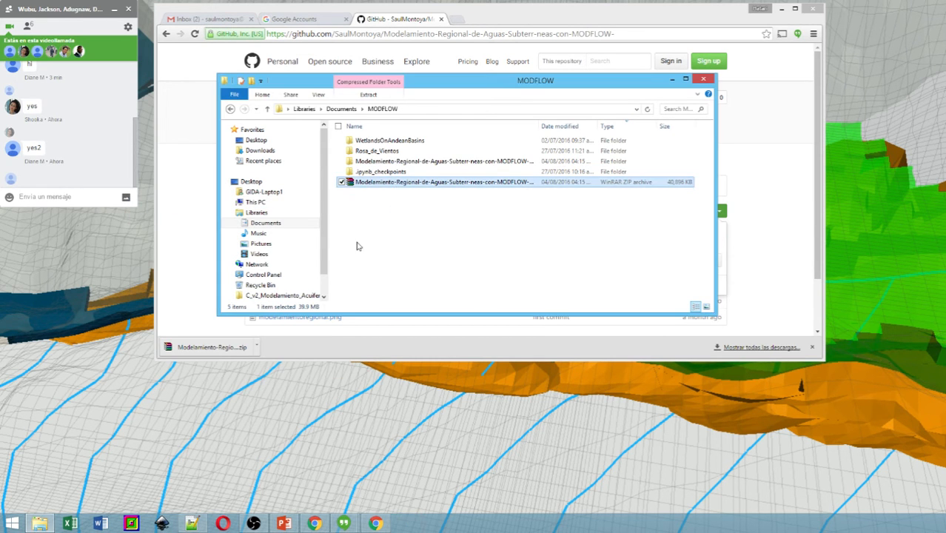
{"action": "right_click", "coordinate": [367, 183]}
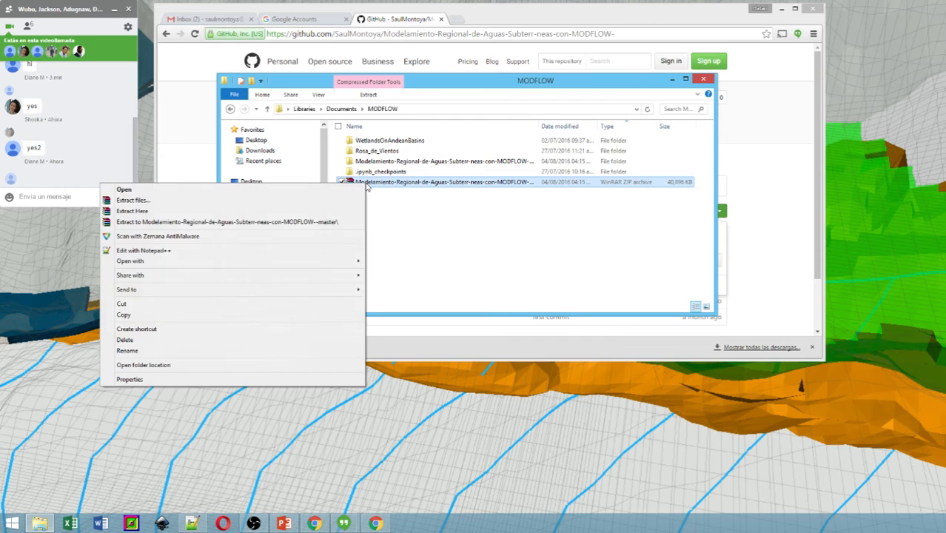
{"action": "left_click", "coordinate": [148, 339]}
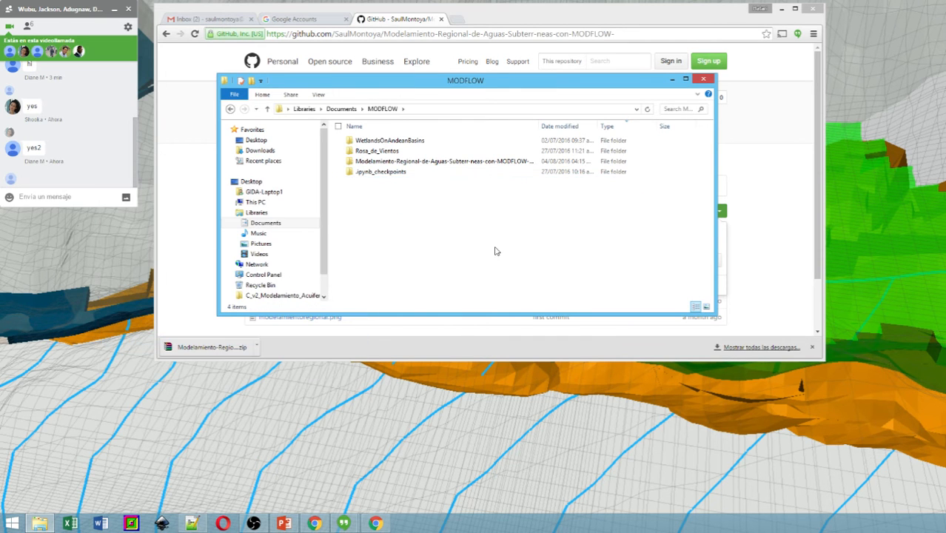
- Open the extracted repository folder to check its contents, and minimize the File Explorer and browser windows
{"action": "left_click", "coordinate": [429, 163]}
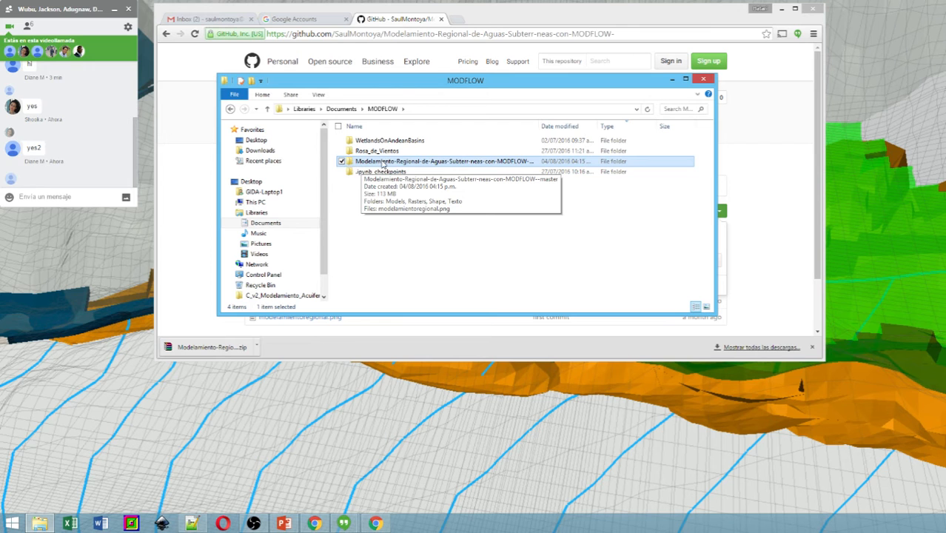
{"action": "double_click", "coordinate": [444, 165]}
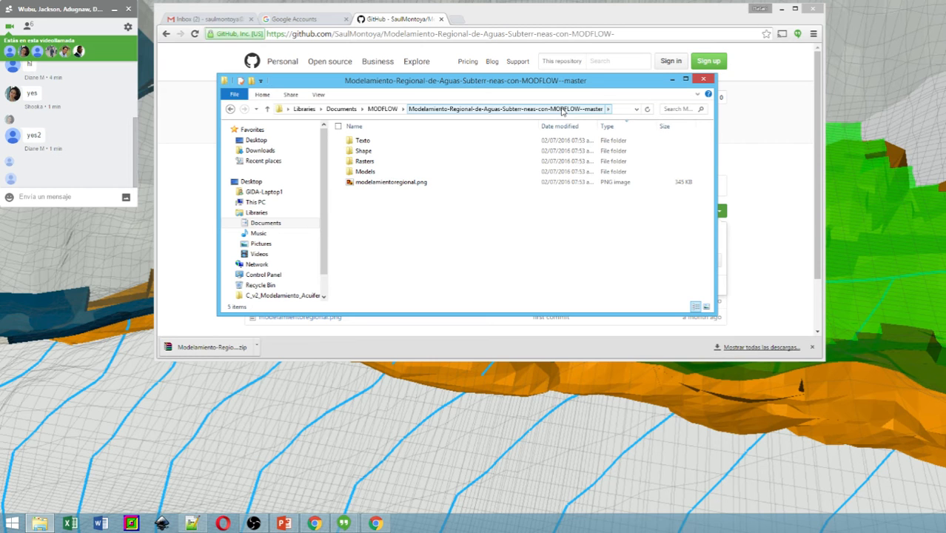
{"action": "left_click", "coordinate": [673, 79]}
{"action": "left_click", "coordinate": [781, 9]}
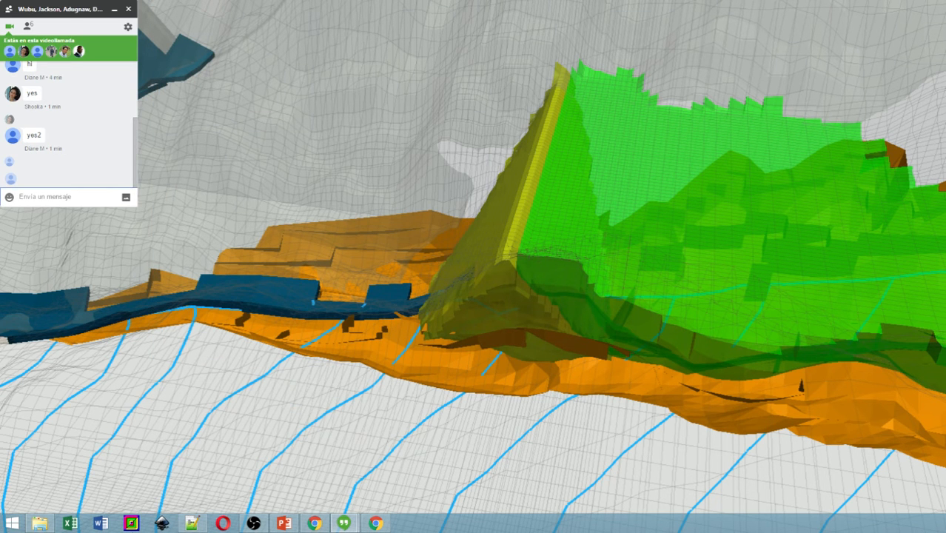
- Search the computer for ModelMuse and launch it
{"action": "left_click", "coordinate": [11, 523]}
{"action": "left_click", "coordinate": [912, 37]}
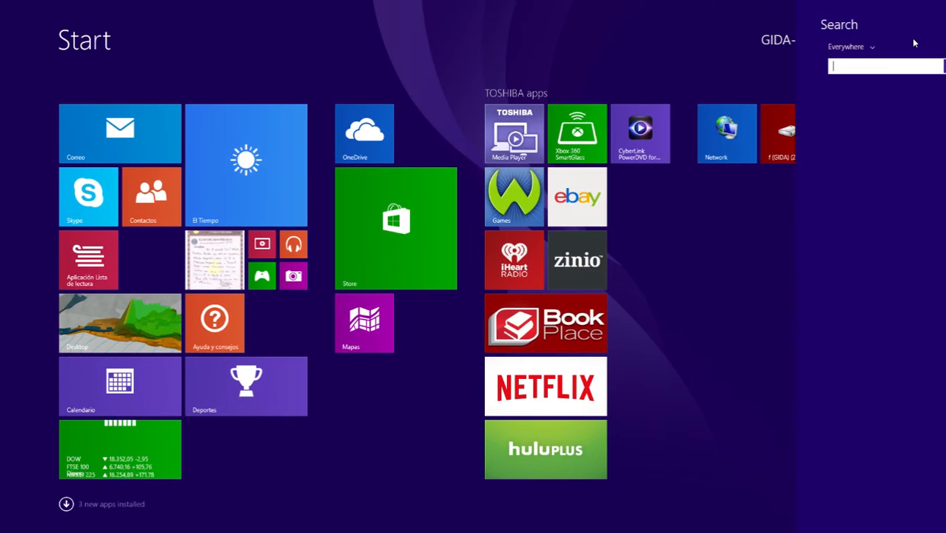
{"action": "type", "text": "model m"}
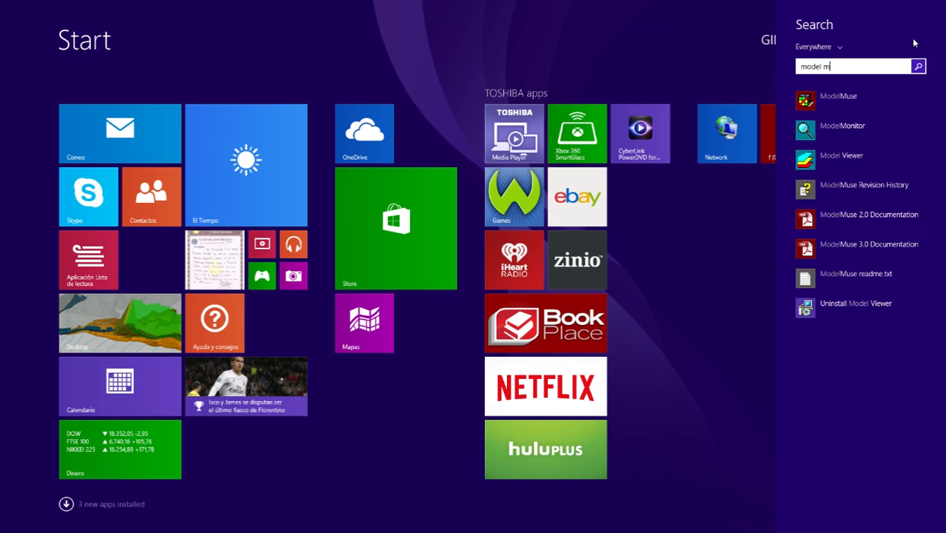
{"action": "type", "text": "use"}
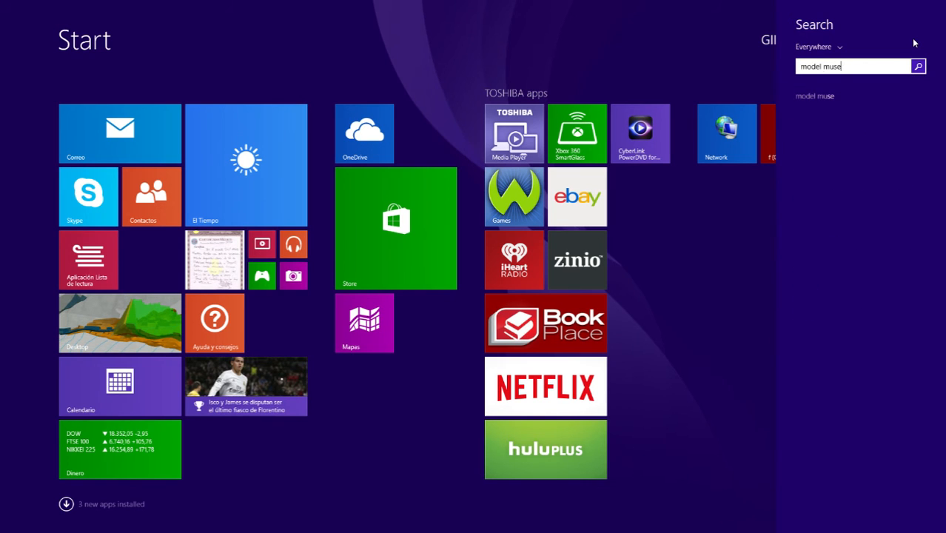
{"action": "left_click", "coordinate": [824, 97]}
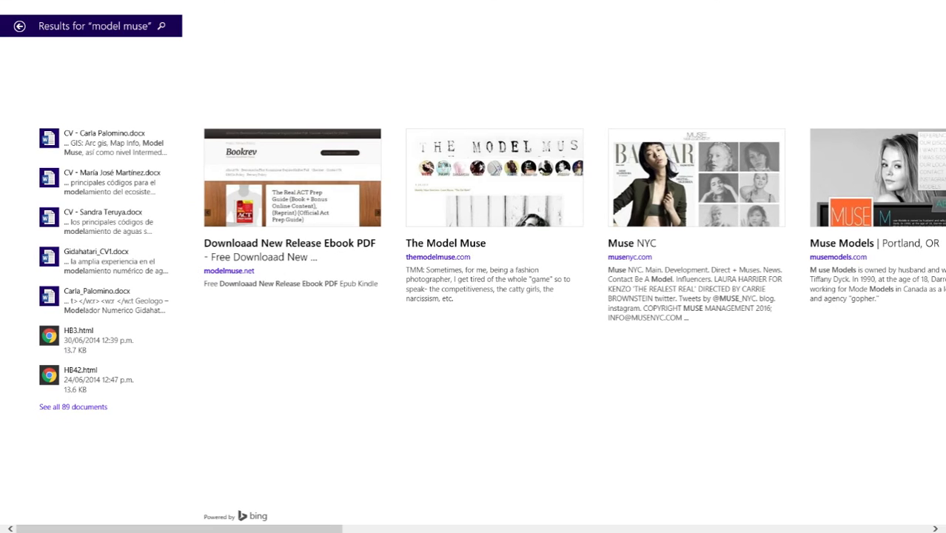
{"action": "left_click", "coordinate": [20, 27]}
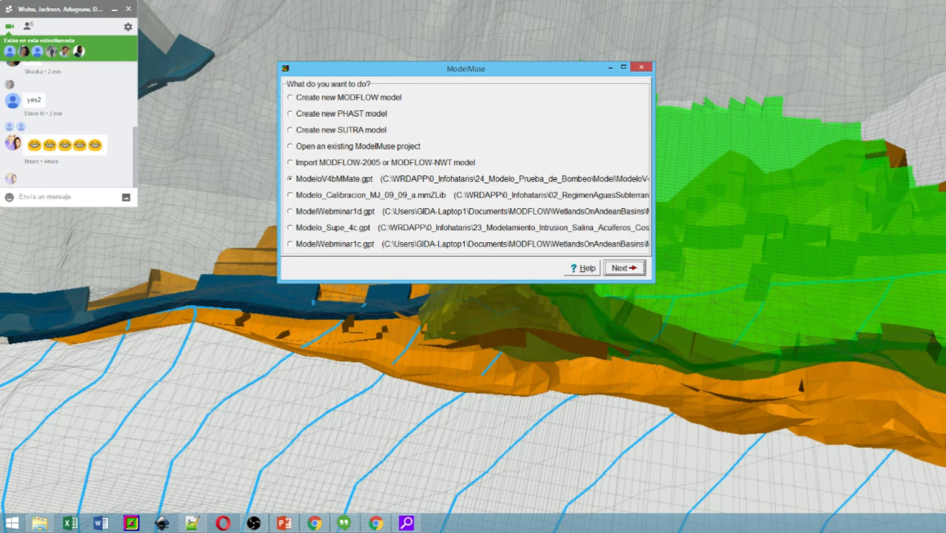
- Paste the copied GitHub repository link into the Hangouts video call chat and send it
{"action": "key", "text": "alt+Tab"}
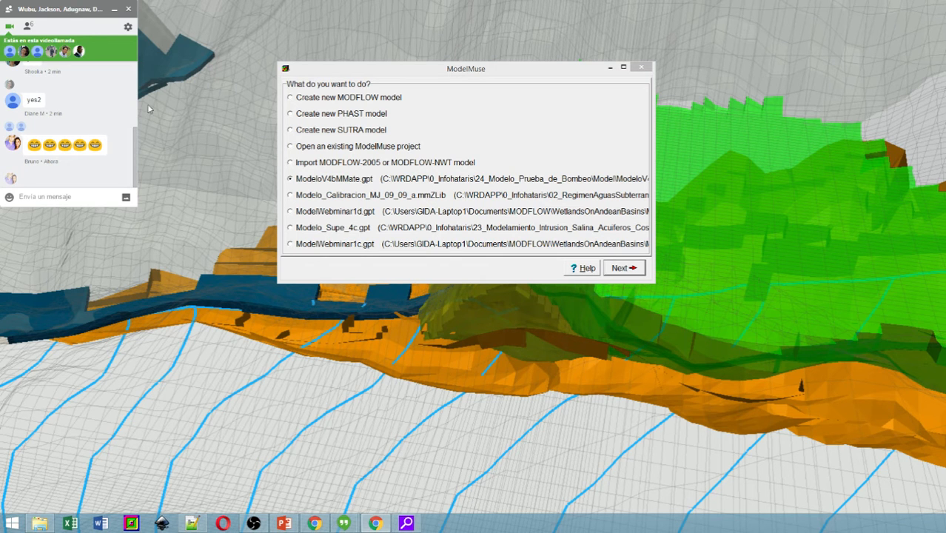
{"action": "left_click", "coordinate": [44, 196]}
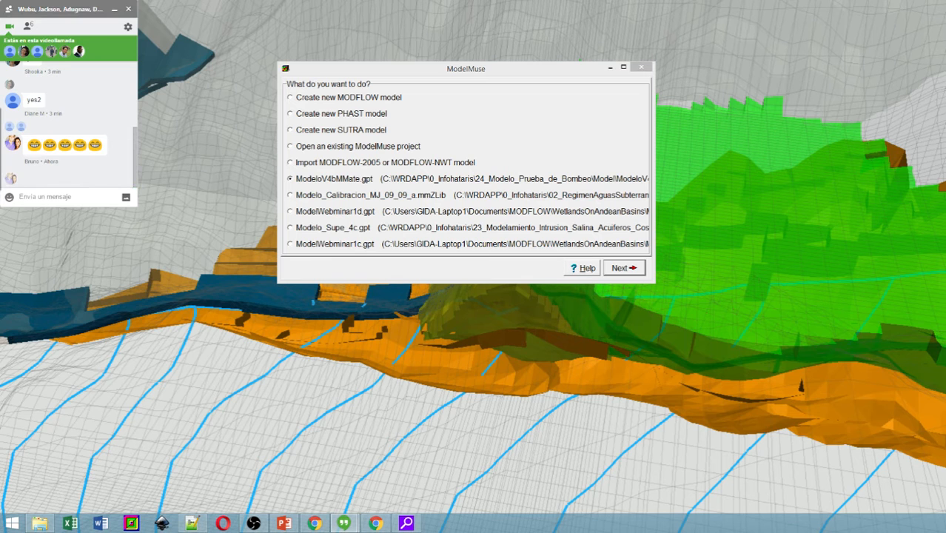
{"action": "left_click", "coordinate": [48, 197]}
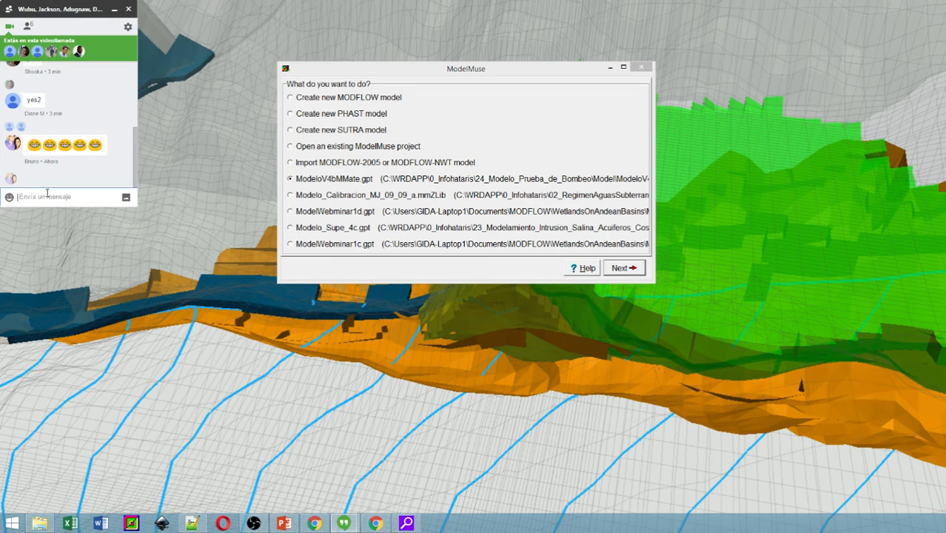
{"action": "key", "text": "ctrl+v"}
{"action": "key", "text": "Return"}
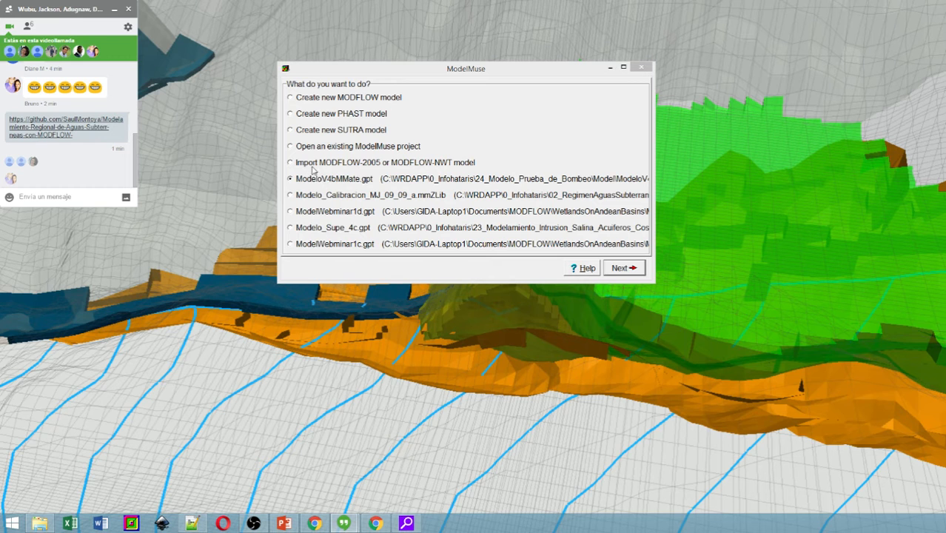
- Create a new MODFLOW model in ModelMuse without an initial grid
{"action": "left_click", "coordinate": [292, 150]}
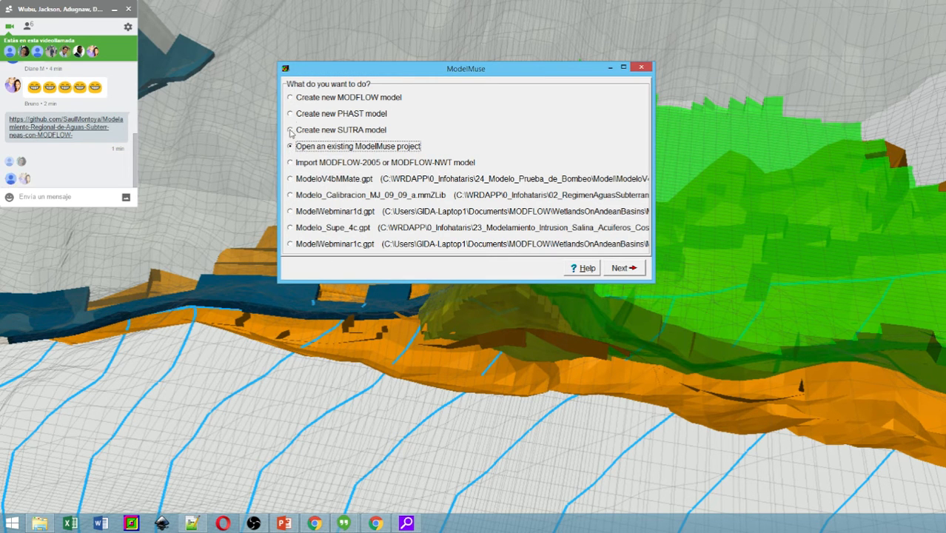
{"action": "left_click", "coordinate": [293, 99]}
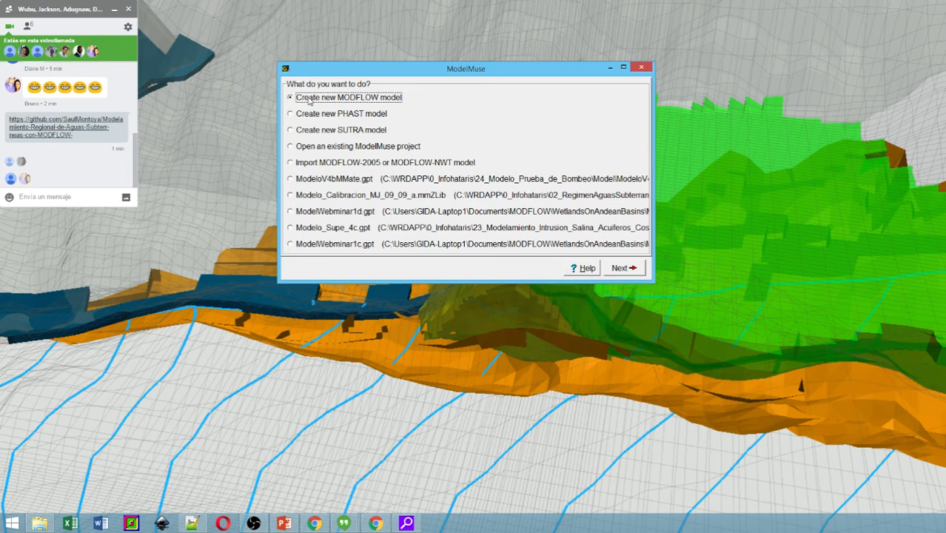
{"action": "left_click", "coordinate": [619, 269]}
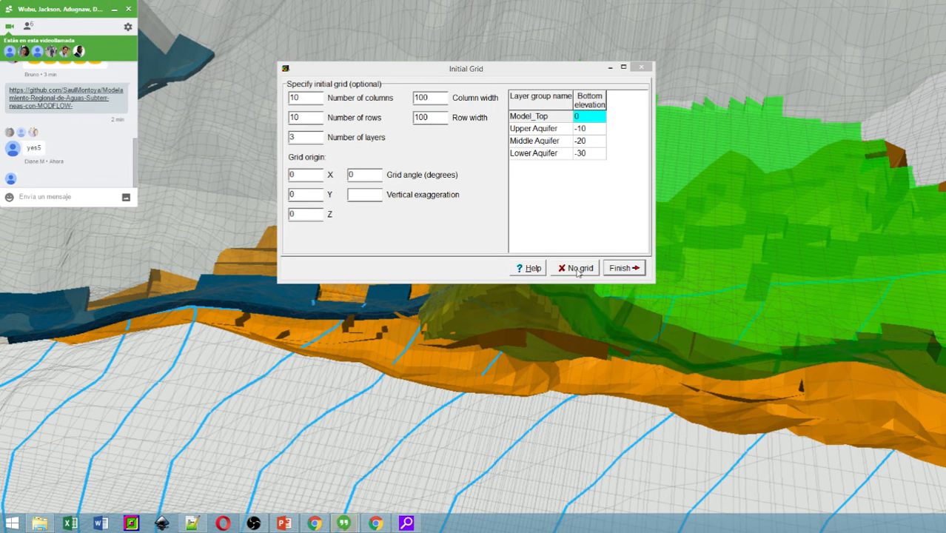
{"action": "left_click", "coordinate": [578, 268]}
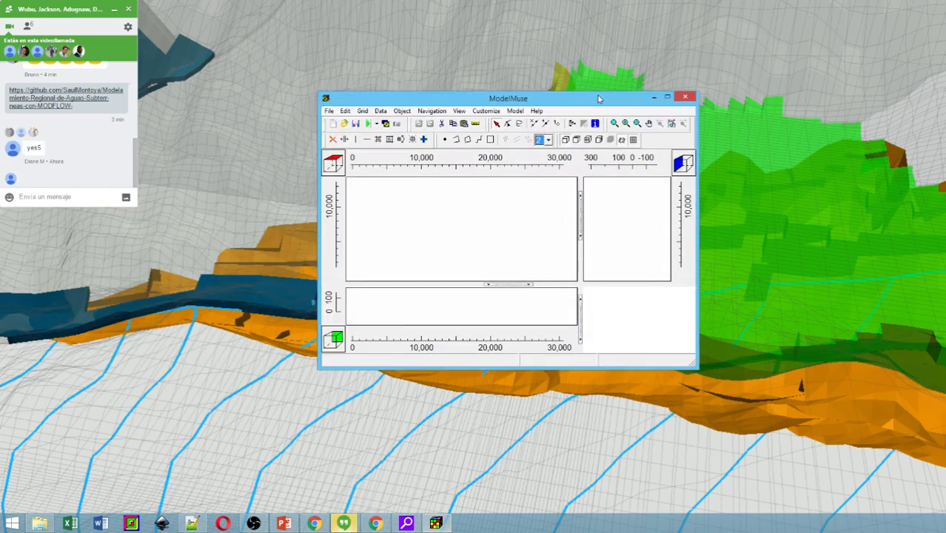
- Move and enlarge the ModelMuse window to fill the screen beside the chat, and bring the Hangouts chat window to the front
{"action": "left_click_drag", "start_coordinate": [599, 97], "coordinate": [440, 13]}
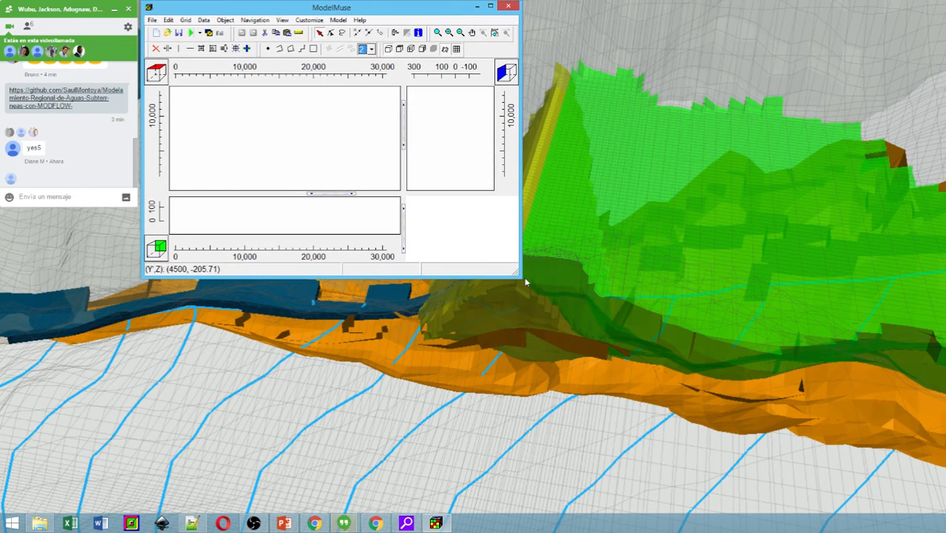
{"action": "left_click_drag", "start_coordinate": [517, 275], "coordinate": [941, 501]}
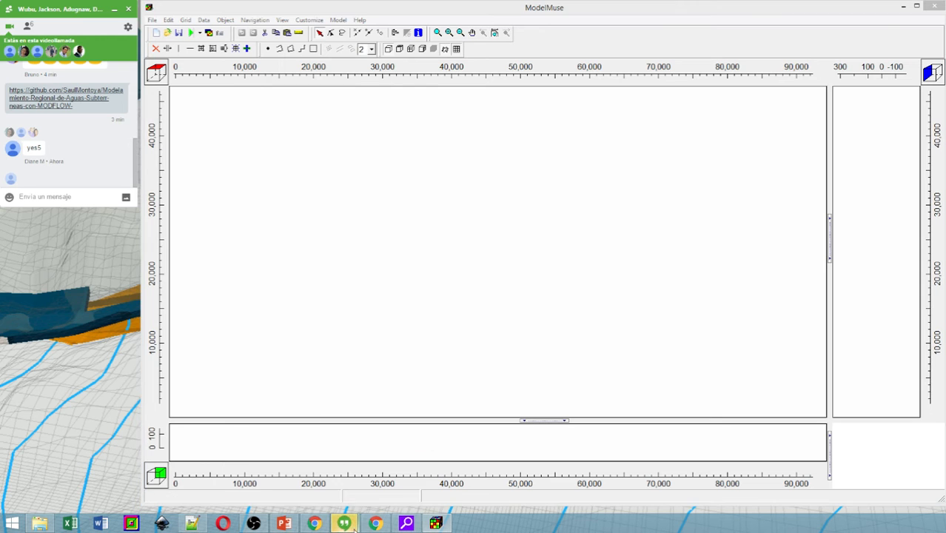
{"action": "mouse_move", "coordinate": [344, 524]}
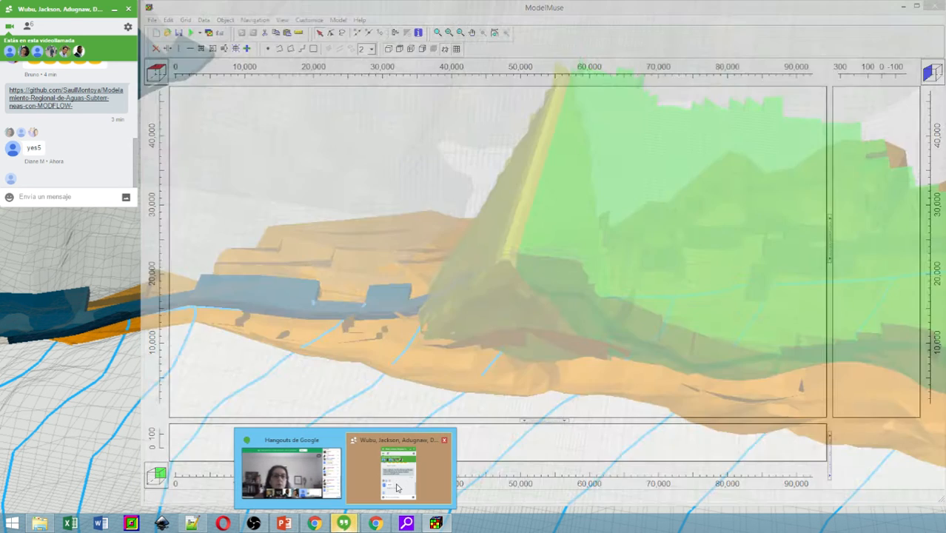
{"action": "left_click", "coordinate": [395, 486]}
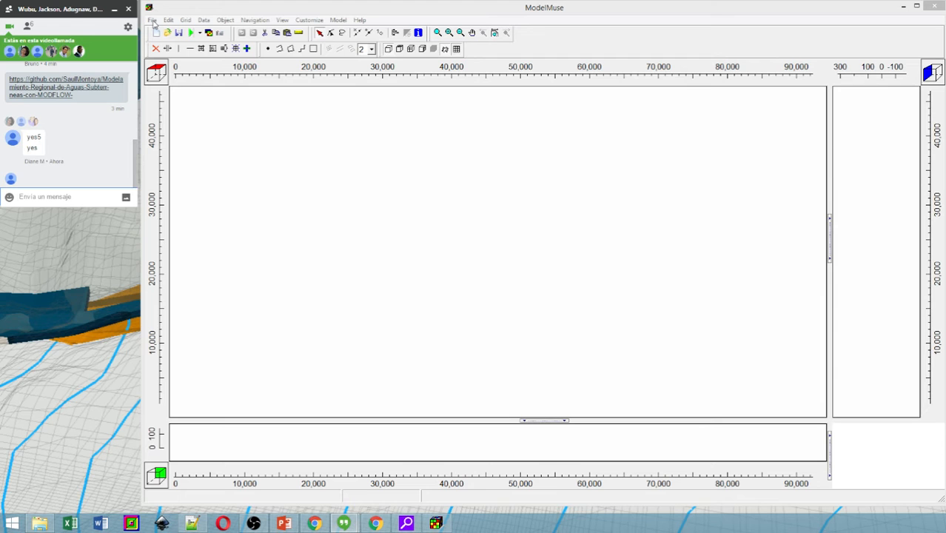
- Open the MODFLOW Program Locations settings in ModelMuse and expand the MODFLOW-NWT entry
{"action": "left_click", "coordinate": [344, 23]}
{"action": "left_click", "coordinate": [345, 23]}
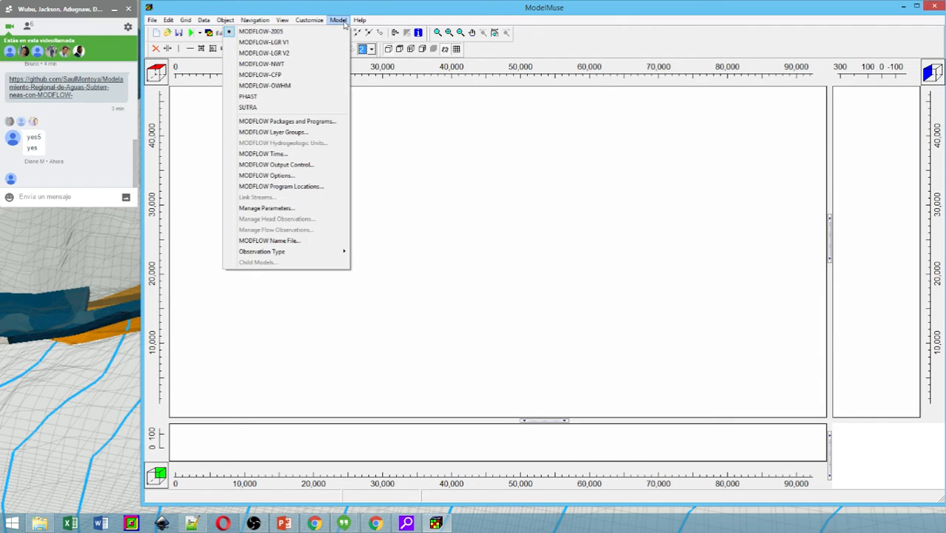
{"action": "left_click", "coordinate": [344, 24]}
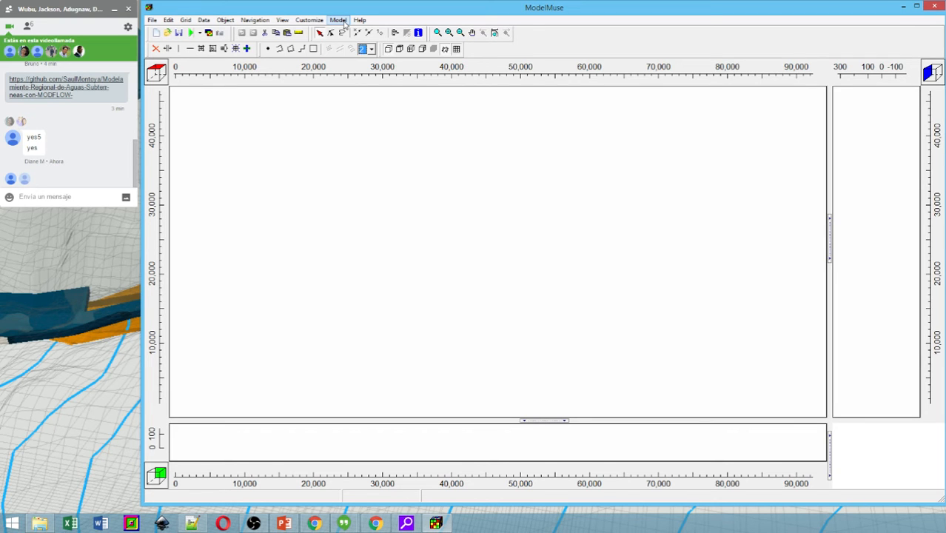
{"action": "left_click", "coordinate": [344, 23]}
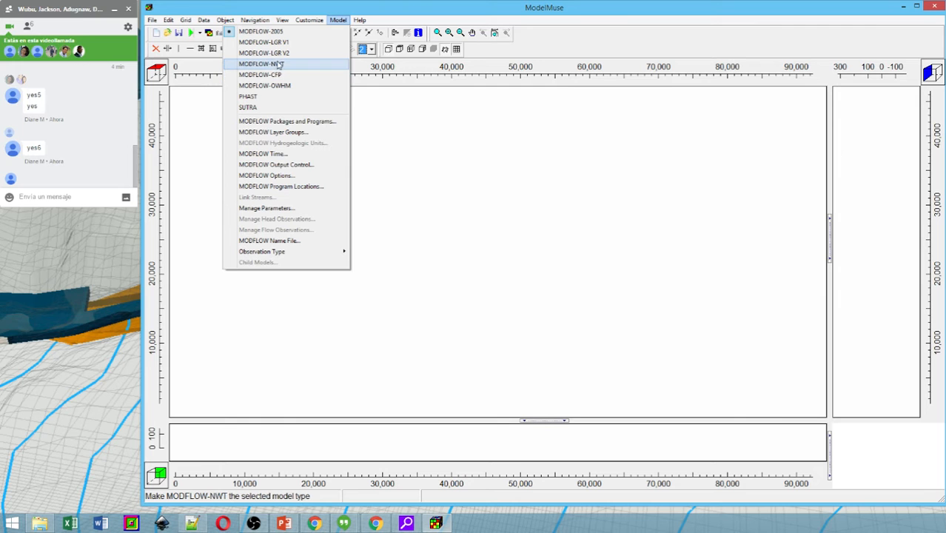
{"action": "left_click", "coordinate": [292, 187]}
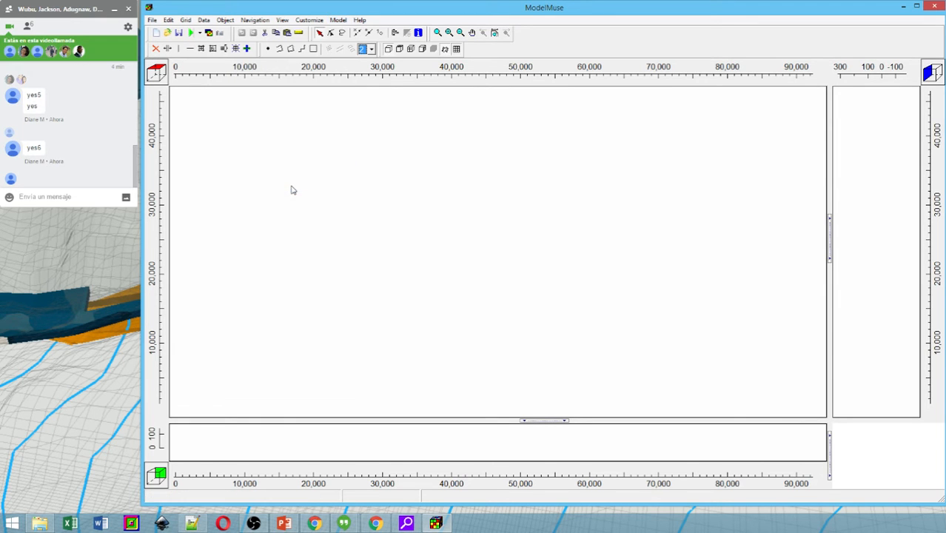
{"action": "left_click", "coordinate": [429, 221]}
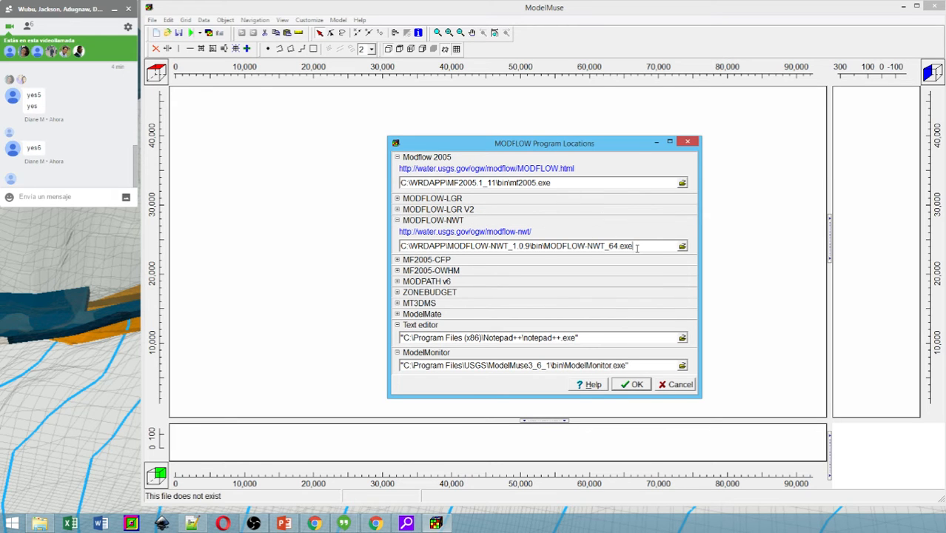
- Check the MODFLOW-NWT executable path, especially its file name, and accept the program locations
{"action": "left_click_drag", "start_coordinate": [635, 245], "coordinate": [400, 246]}
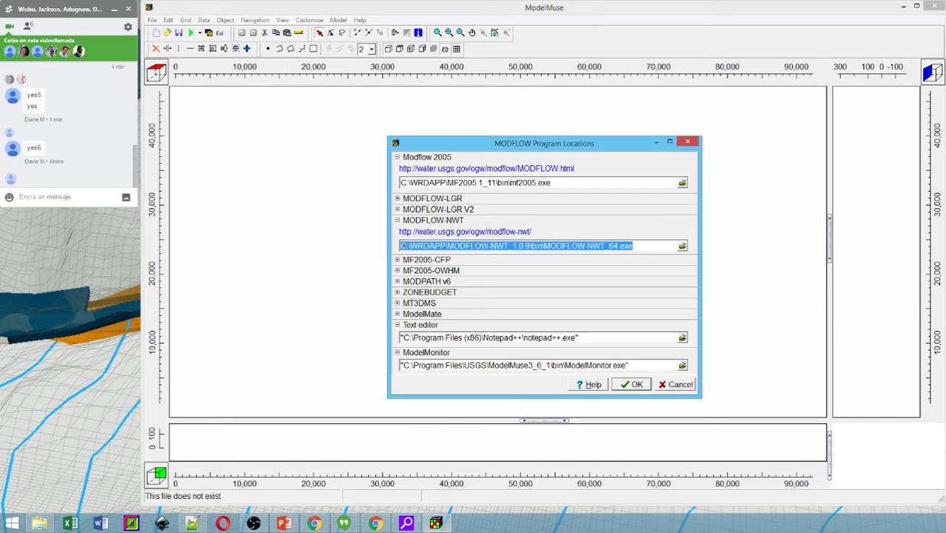
{"action": "left_click", "coordinate": [655, 246]}
{"action": "key", "text": "shift+Left"}
{"action": "key", "text": "shift+Left"}
{"action": "key", "text": "shift+Left"}
{"action": "key", "text": "shift+Left"}
{"action": "key", "text": "shift+Left"}
{"action": "key", "text": "shift+Left"}
{"action": "key", "text": "shift+Left"}
{"action": "key", "text": "shift+Left"}
{"action": "key", "text": "shift+Left"}
{"action": "key", "text": "shift+Left"}
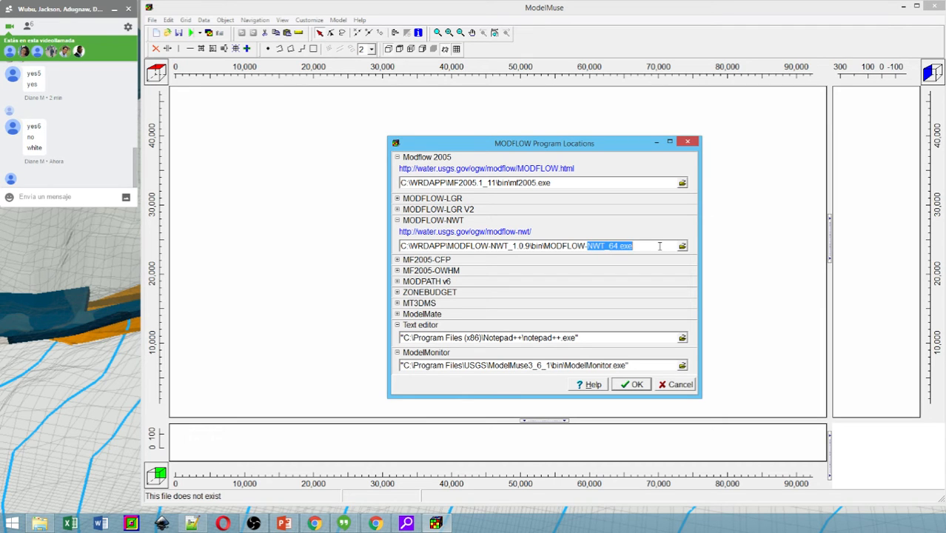
{"action": "left_click", "coordinate": [634, 385]}
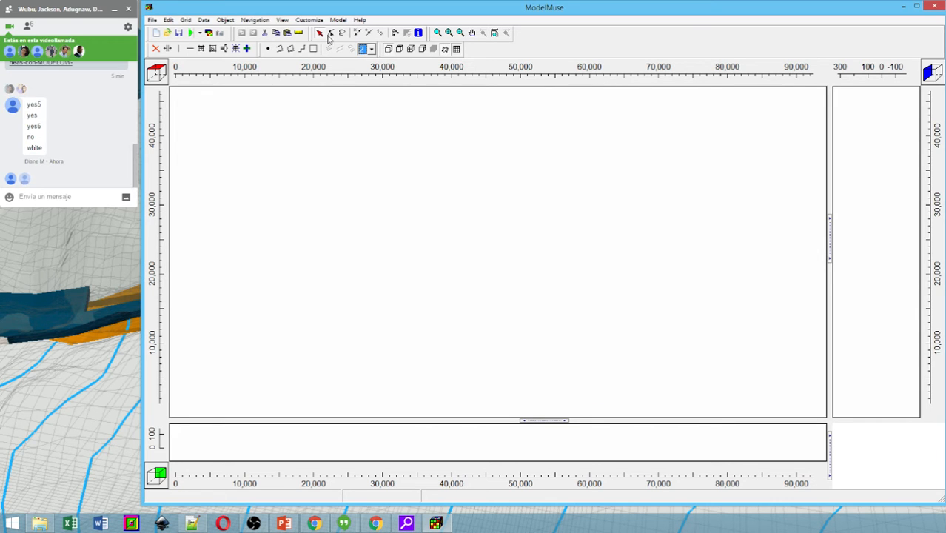
- Make MODFLOW-NWT the selected model type, dismiss the package notice, and check the selection
{"action": "left_click", "coordinate": [338, 20]}
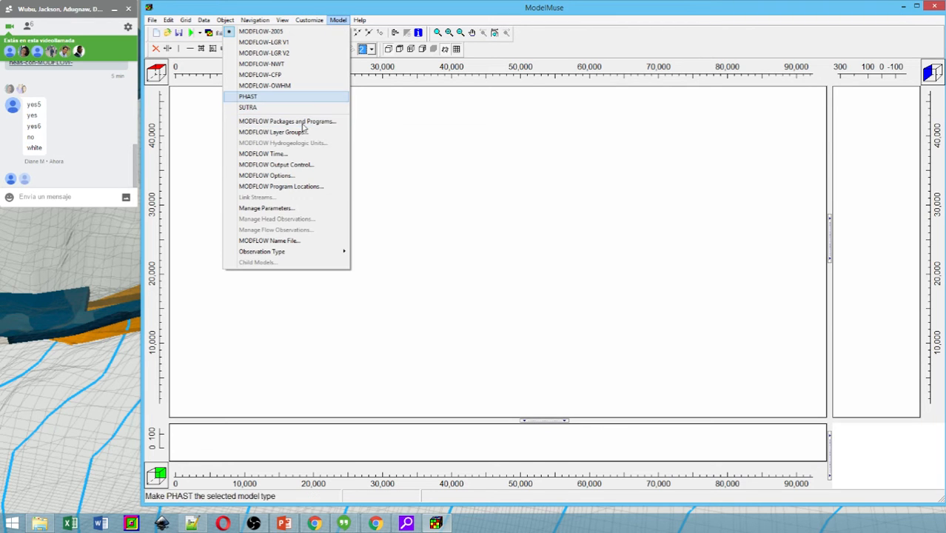
{"action": "left_click", "coordinate": [277, 68]}
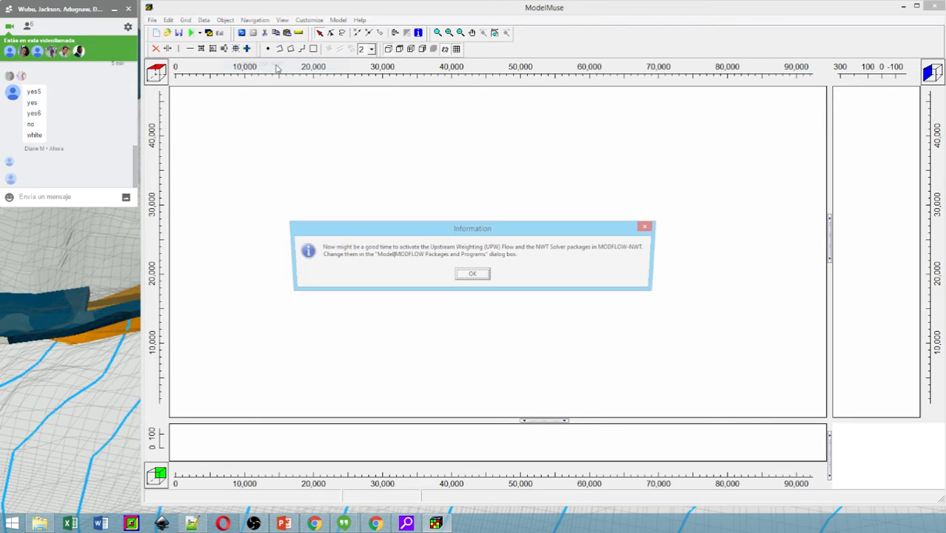
{"action": "left_click", "coordinate": [472, 274]}
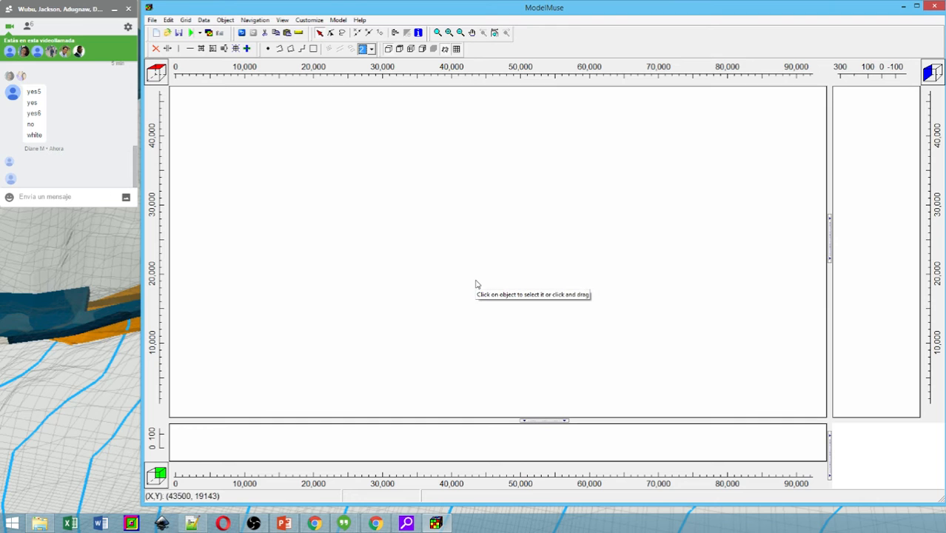
{"action": "left_click", "coordinate": [337, 20]}
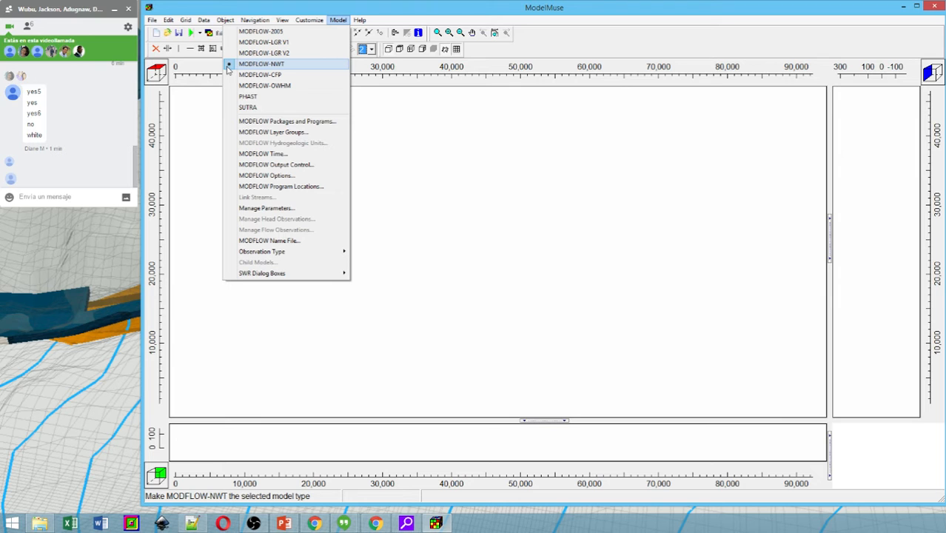
{"action": "mouse_move", "coordinate": [360, 20]}
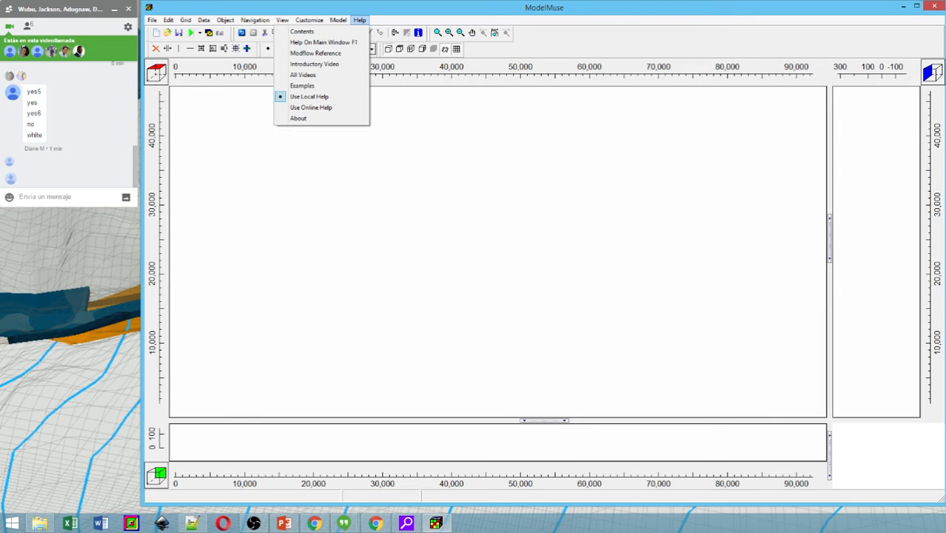
- Bring the group chat window into view beside ModelMuse and close the smaller Hangouts chat window
{"action": "left_click", "coordinate": [59, 197]}
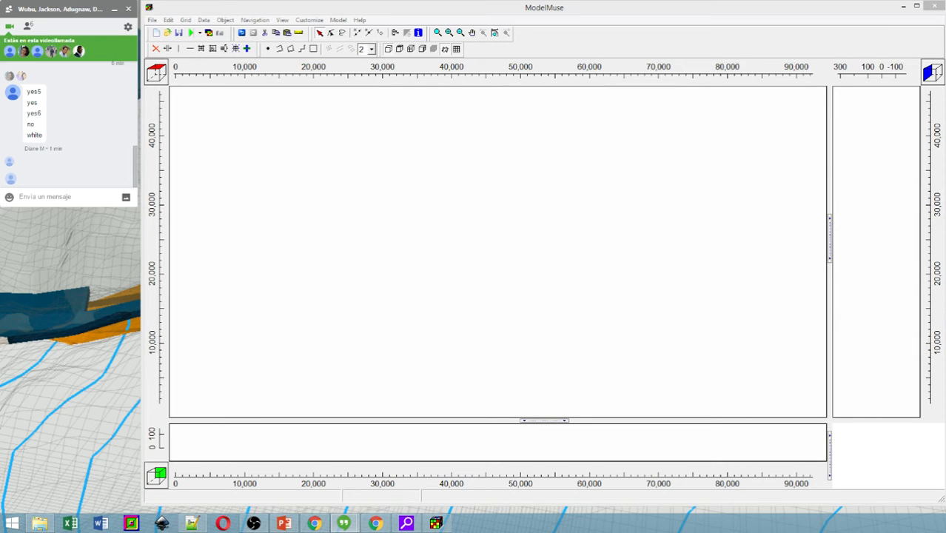
{"action": "left_click_drag", "start_coordinate": [0, 11], "coordinate": [94, 17]}
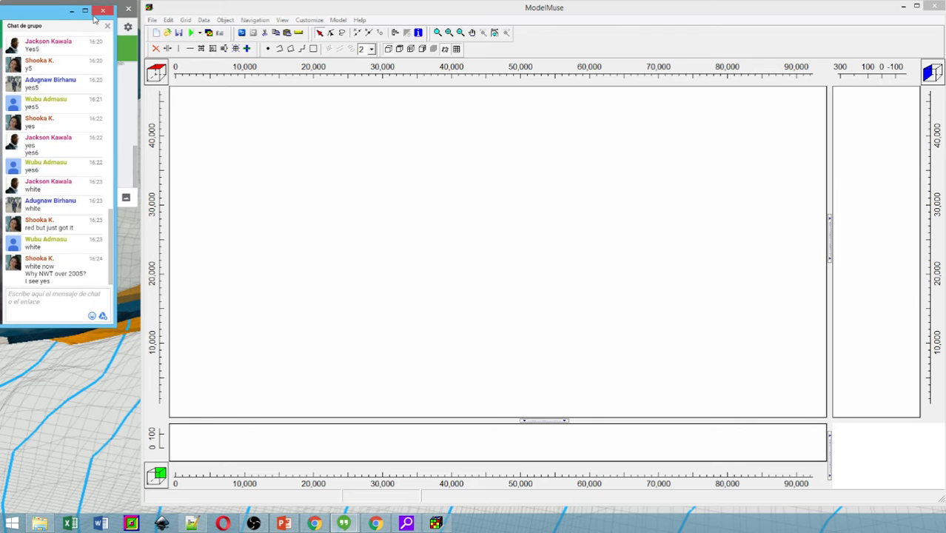
{"action": "left_click", "coordinate": [129, 9]}
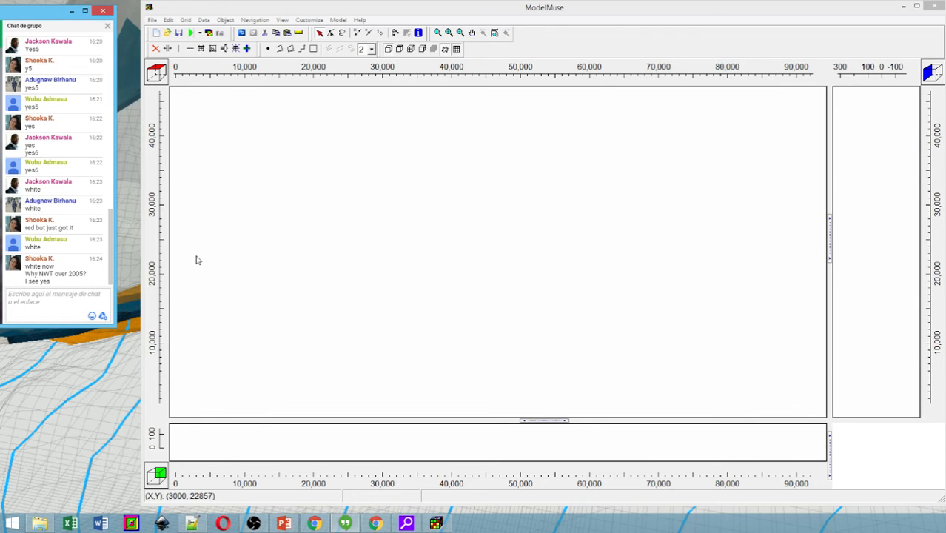
{"action": "left_click", "coordinate": [338, 20]}
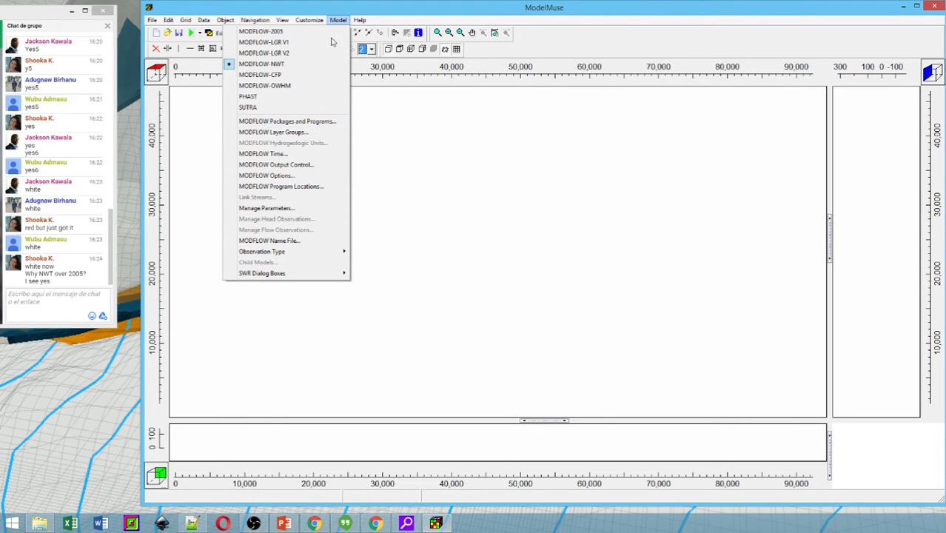
{"action": "left_click", "coordinate": [288, 122]}
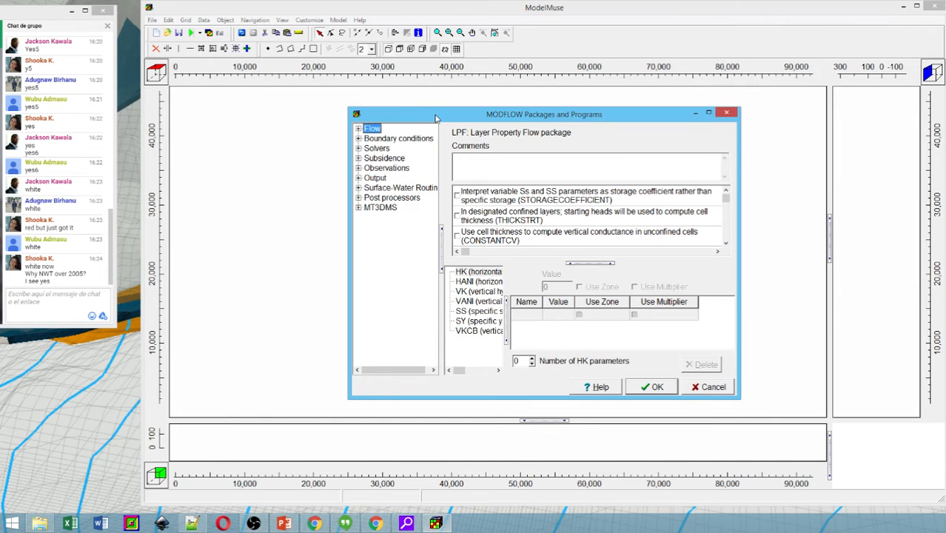
{"action": "left_click_drag", "start_coordinate": [436, 118], "coordinate": [301, 117]}
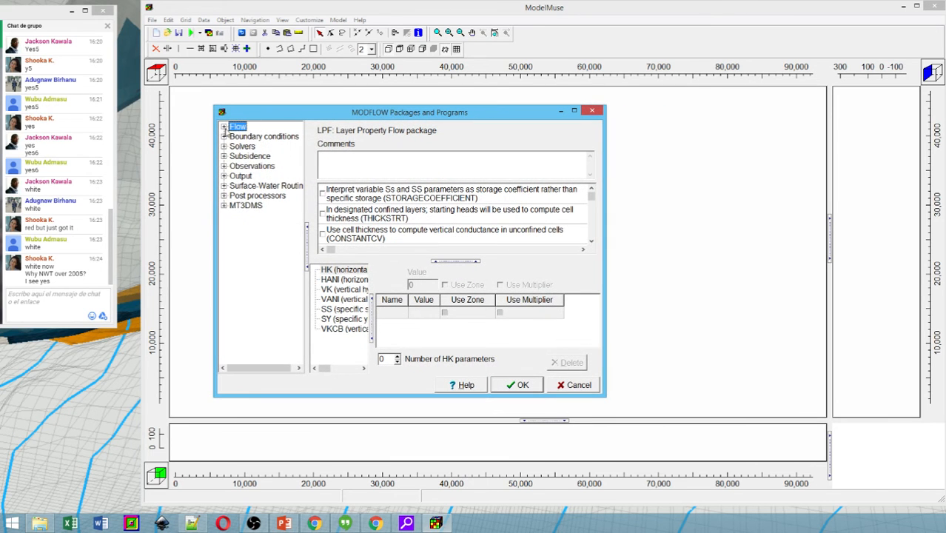
{"action": "left_click", "coordinate": [225, 127]}
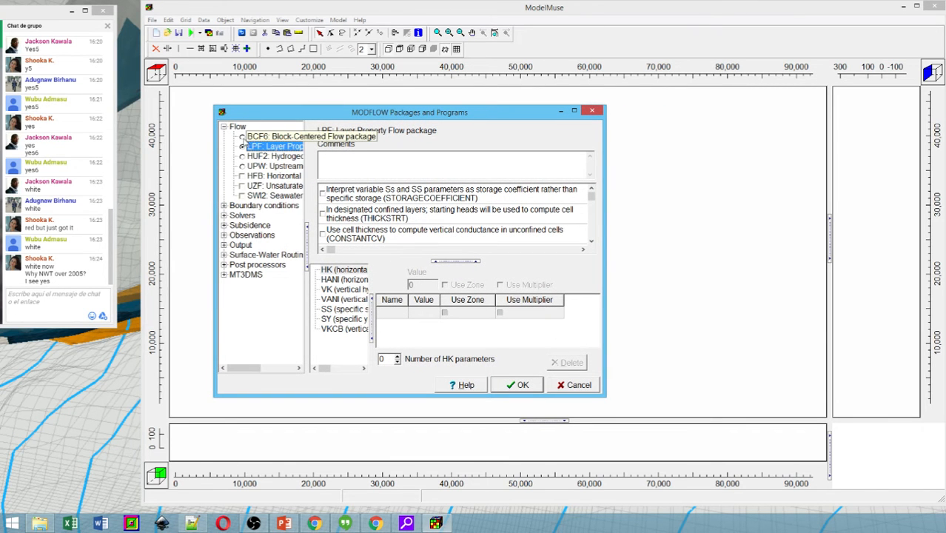
{"action": "left_click", "coordinate": [243, 147]}
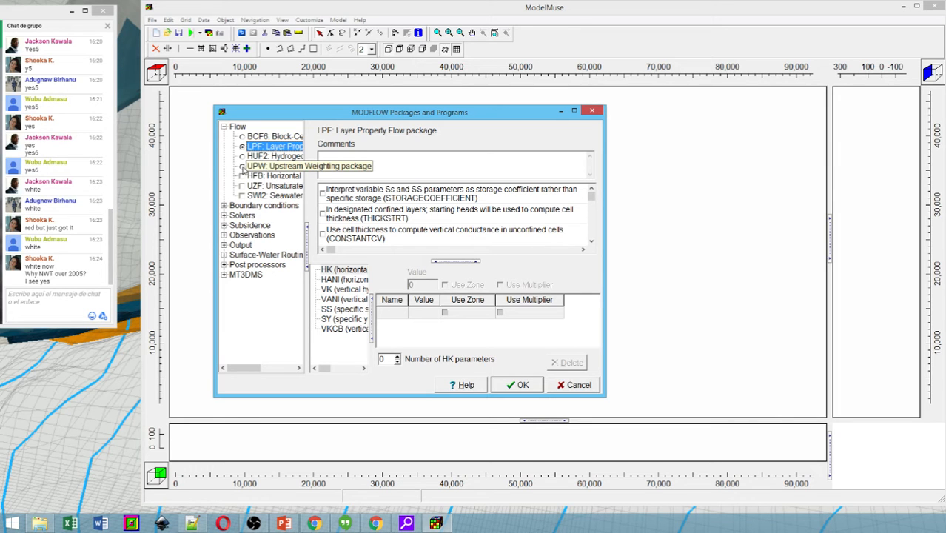
{"action": "left_click", "coordinate": [242, 167]}
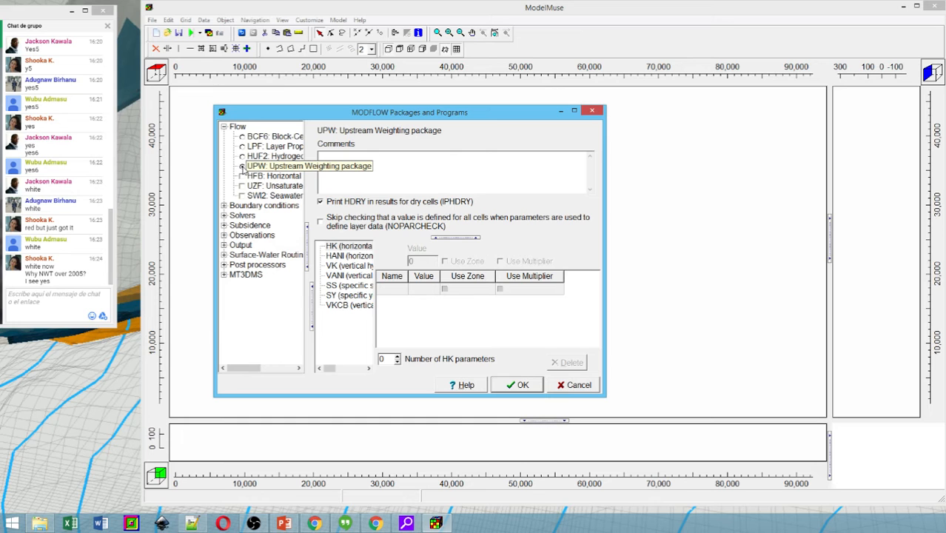
{"action": "left_click", "coordinate": [243, 168]}
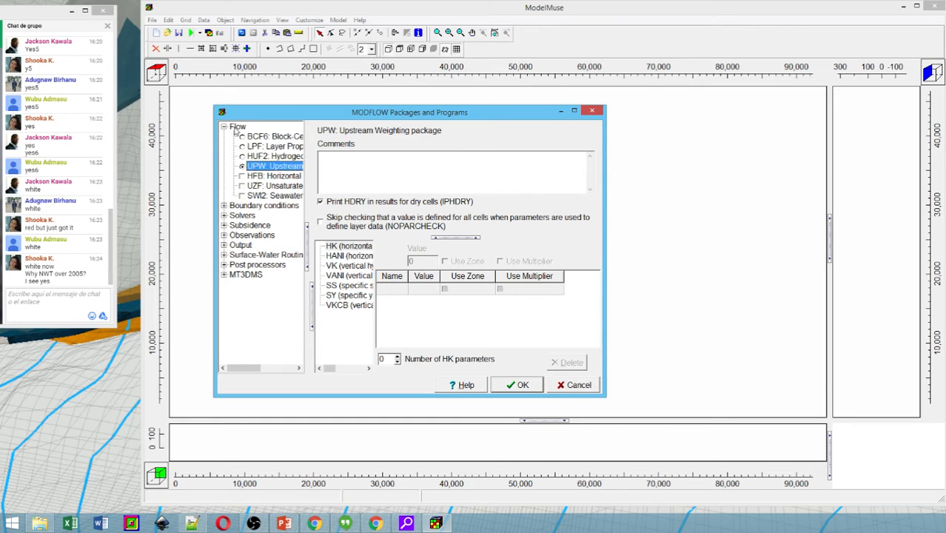
{"action": "left_click", "coordinate": [592, 110]}
- Open the MODFLOW Packages and Programs settings and choose UPW: Upstream Weighting as the flow package
{"action": "left_click", "coordinate": [337, 20]}
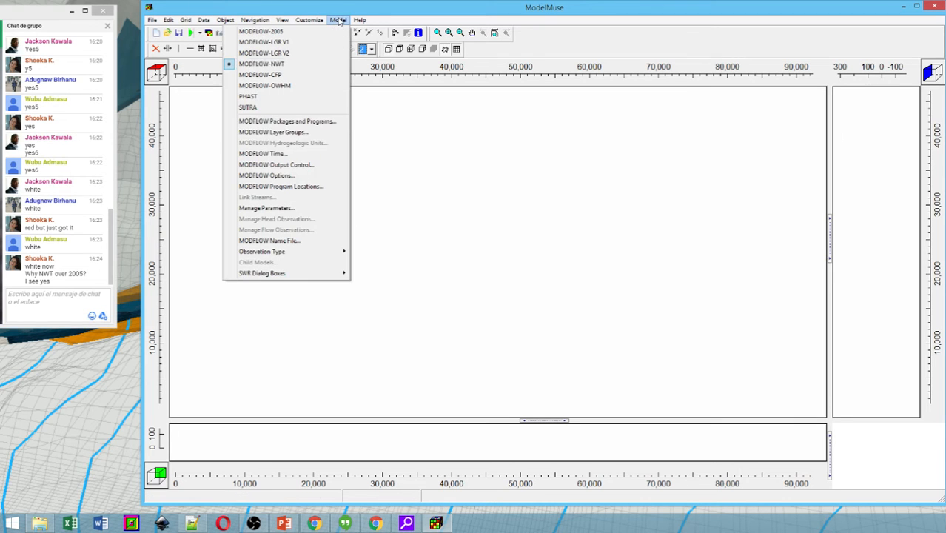
{"action": "left_click", "coordinate": [290, 122]}
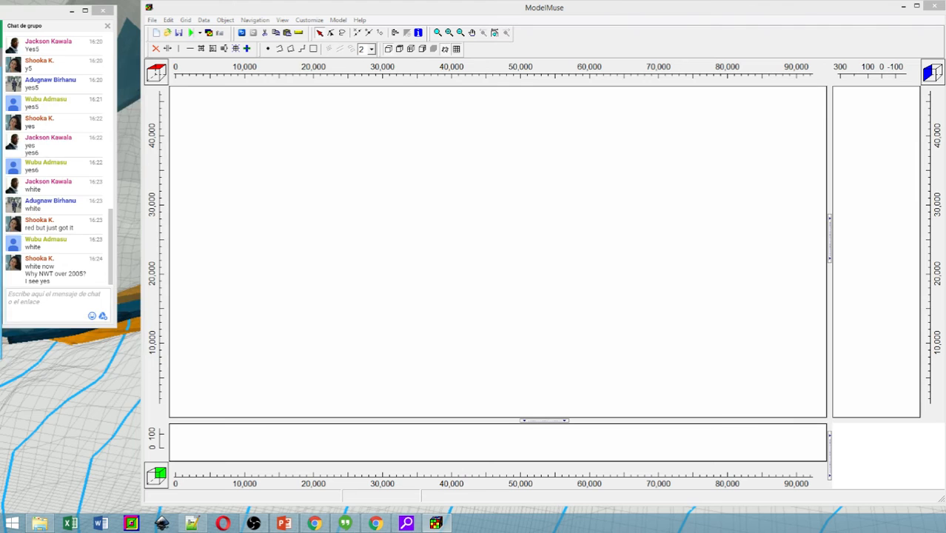
{"action": "left_click_drag", "start_coordinate": [0, 76], "coordinate": [362, 72]}
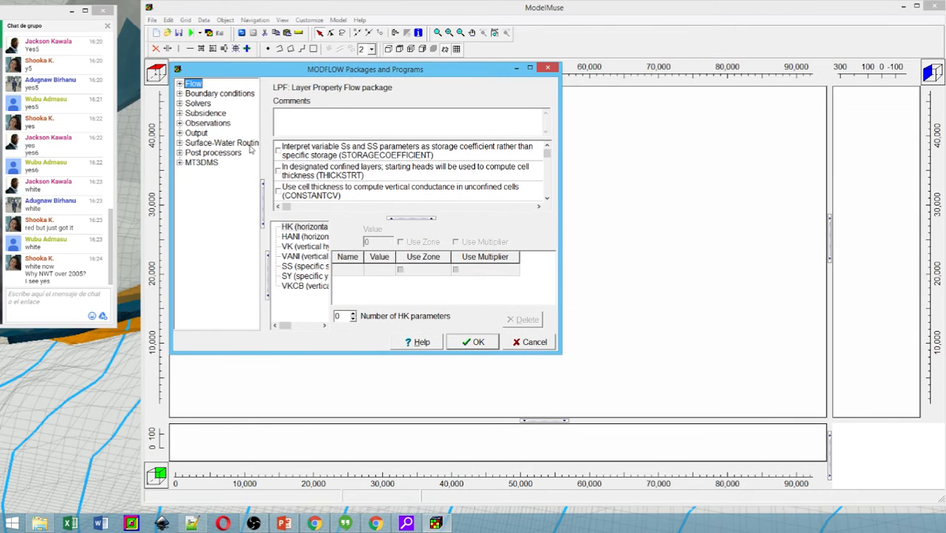
{"action": "left_click", "coordinate": [179, 84]}
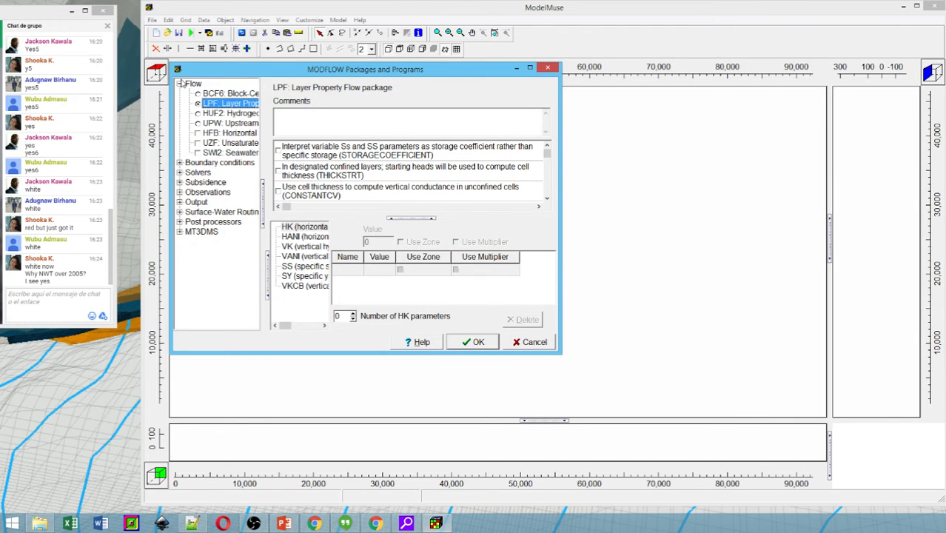
{"action": "left_click", "coordinate": [224, 105]}
{"action": "left_click", "coordinate": [198, 125]}
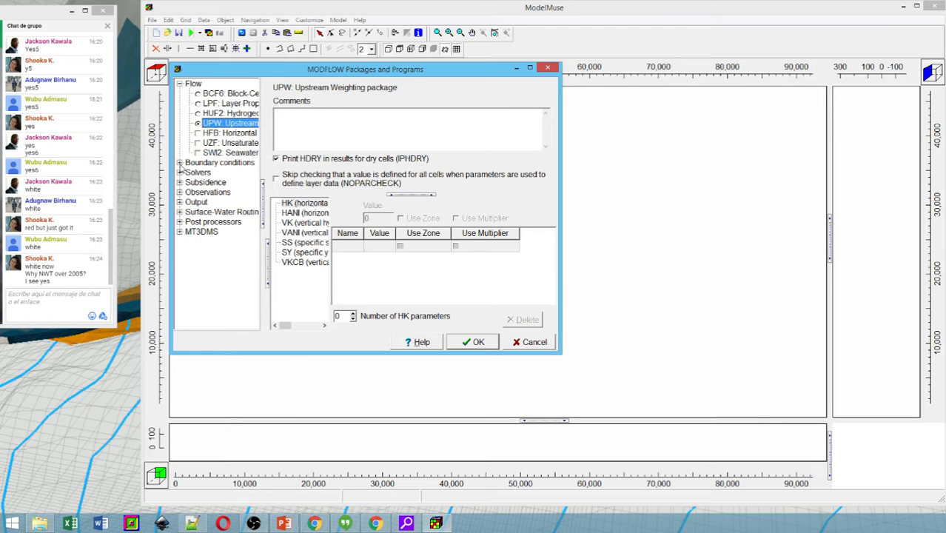
- Expand the boundary condition groups and activate the RCH: Recharge package with its recharge location set to Top active cell
{"action": "left_click", "coordinate": [180, 163]}
{"action": "left_click", "coordinate": [189, 172]}
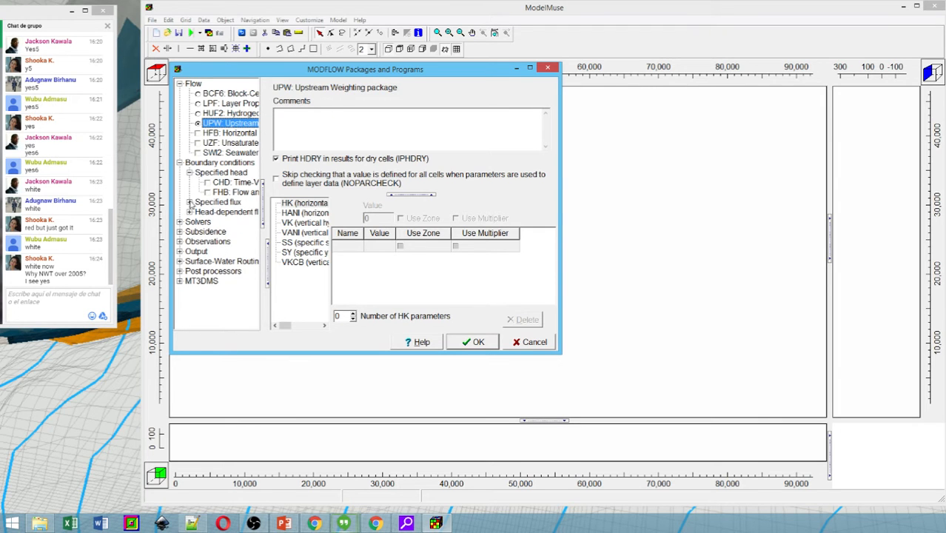
{"action": "left_click", "coordinate": [189, 202]}
{"action": "left_click", "coordinate": [189, 242]}
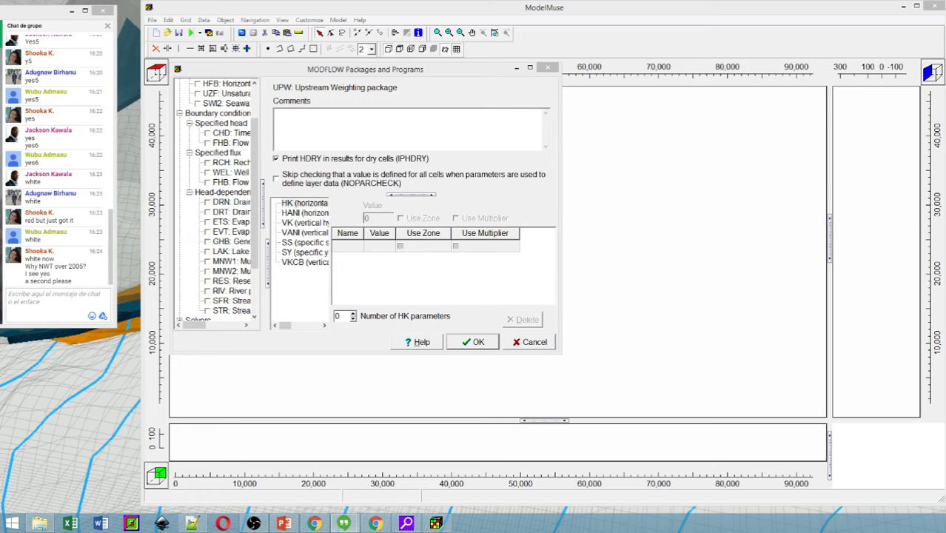
{"action": "key", "text": "alt+Tab"}
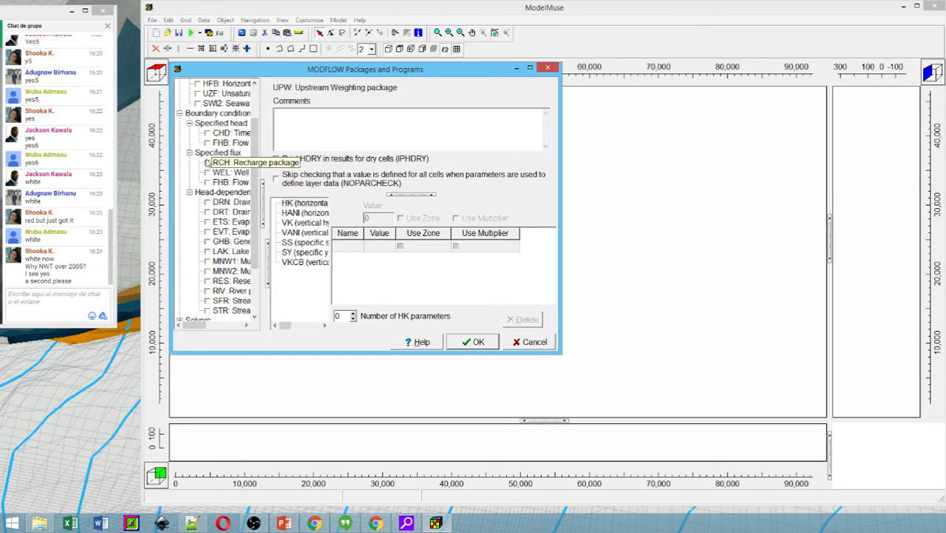
{"action": "left_click", "coordinate": [208, 164]}
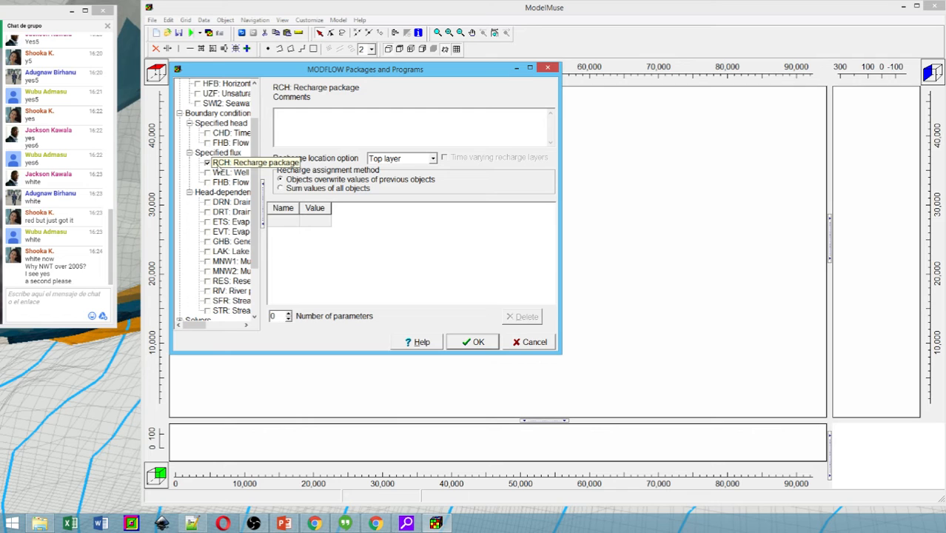
{"action": "left_click", "coordinate": [434, 159]}
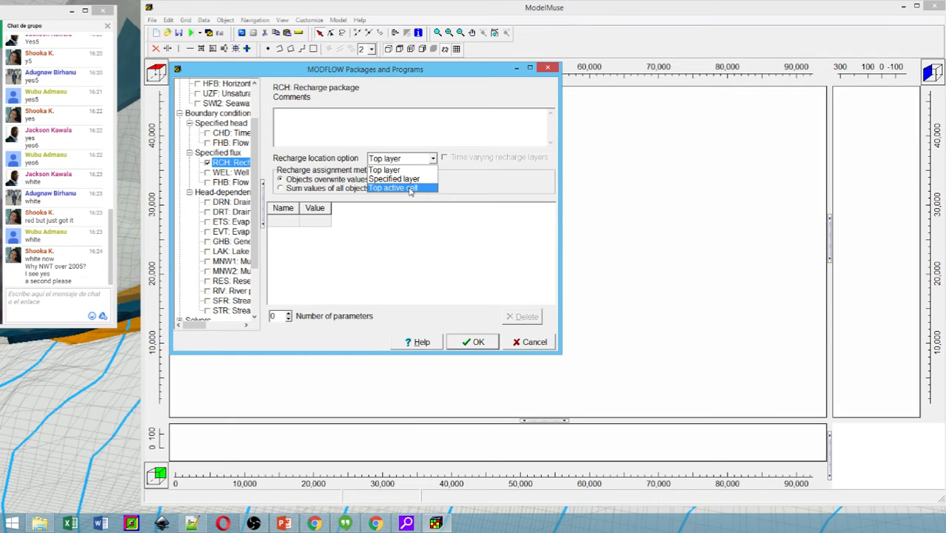
{"action": "left_click", "coordinate": [409, 189]}
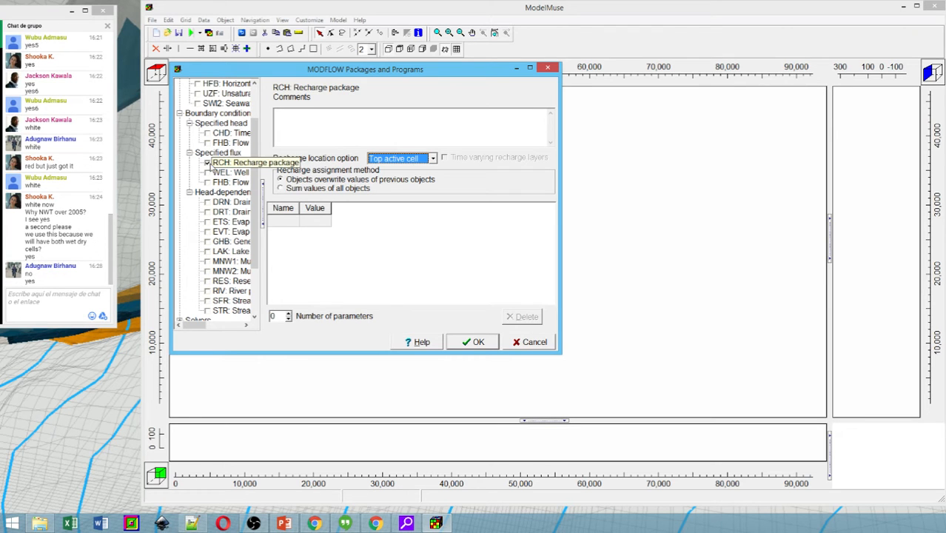
- Activate the EVT: Evapotranspiration and DRN: Drain packages among the head-dependent flux boundary conditions
{"action": "left_click", "coordinate": [208, 232]}
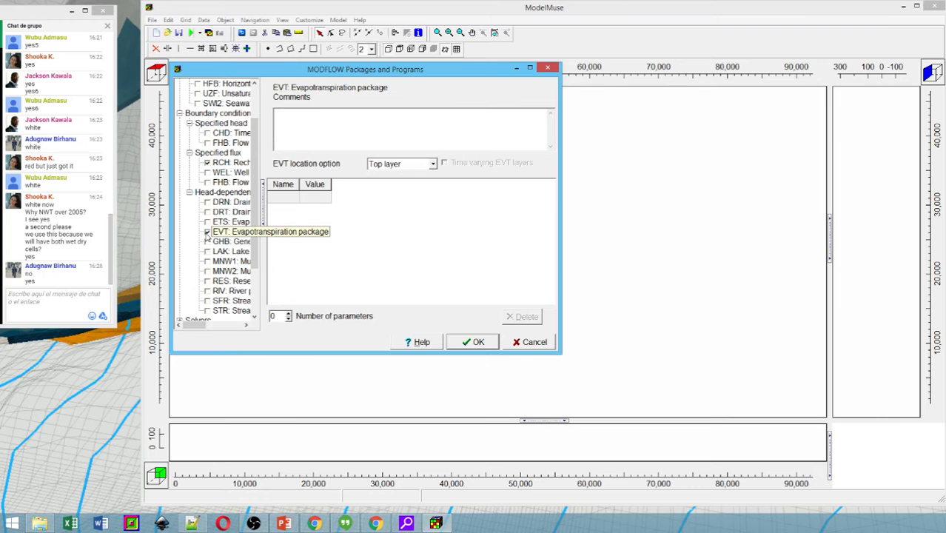
{"action": "left_click", "coordinate": [208, 203]}
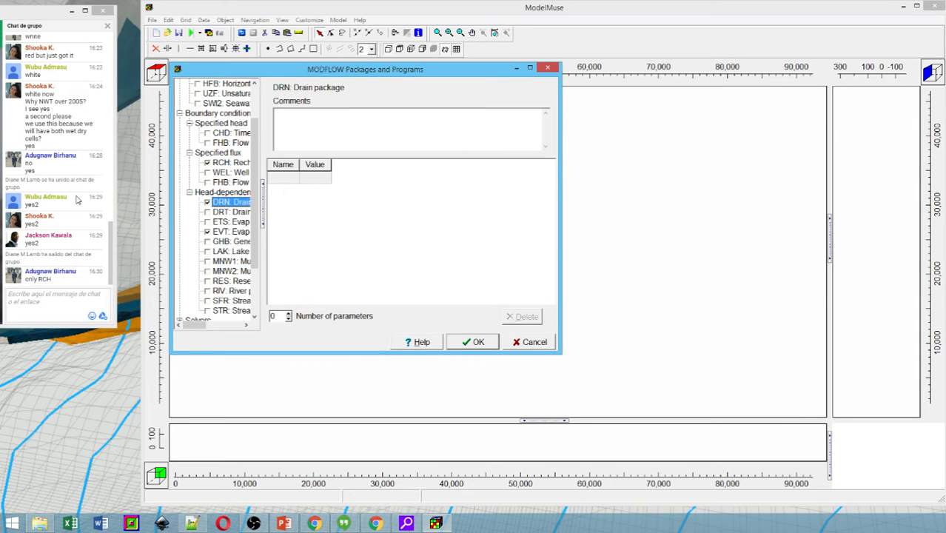
{"action": "left_click", "coordinate": [208, 164]}
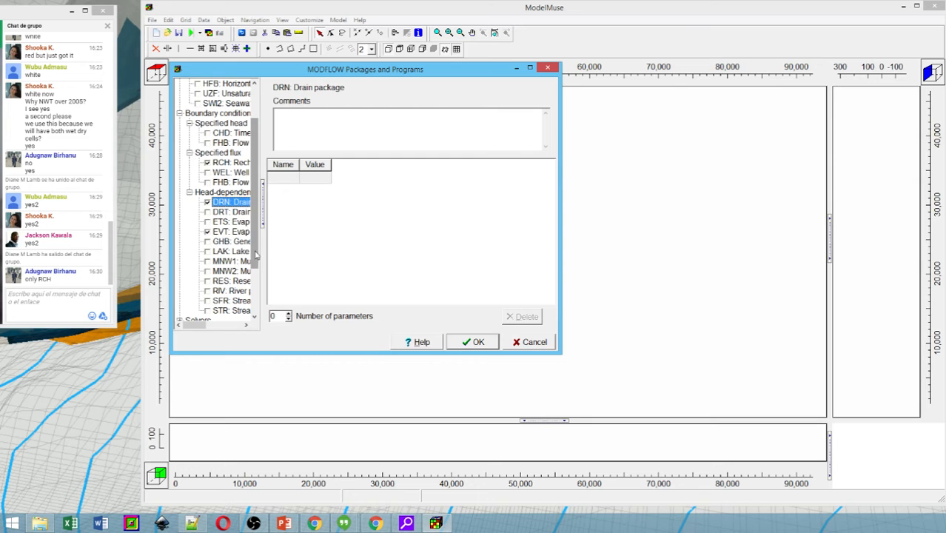
- Review the settings of the RCH, DRN and ETS packages, especially the recharge location option
{"action": "left_click_drag", "start_coordinate": [256, 256], "coordinate": [257, 287]}
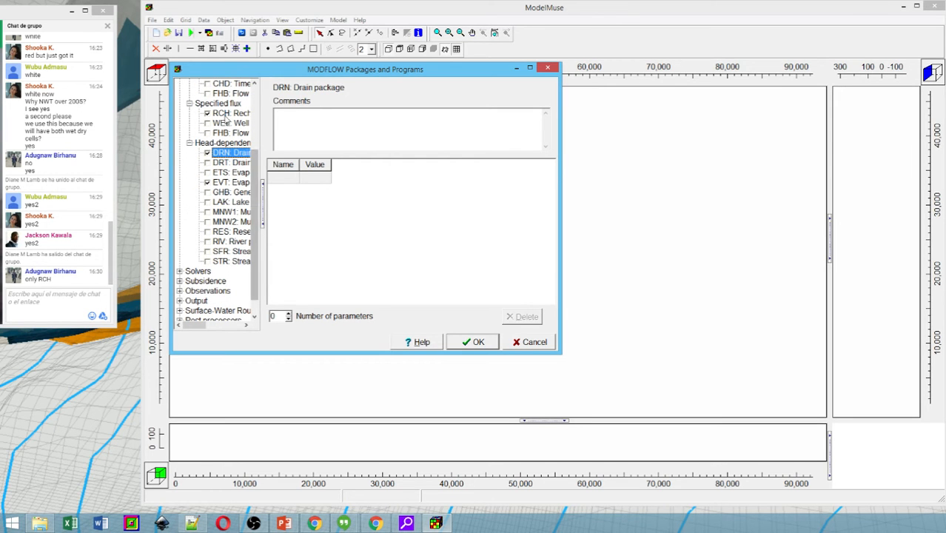
{"action": "left_click", "coordinate": [229, 113]}
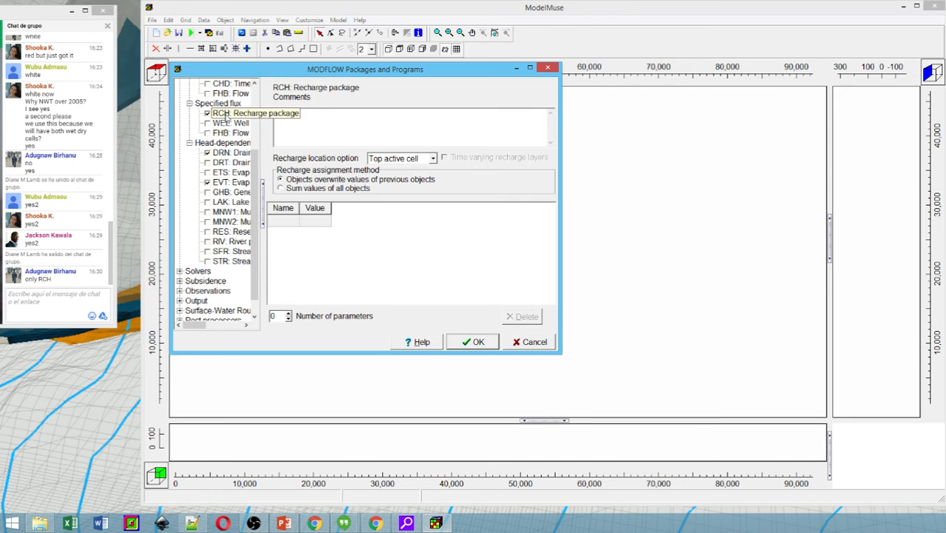
{"action": "left_click", "coordinate": [398, 161]}
{"action": "left_click", "coordinate": [398, 161]}
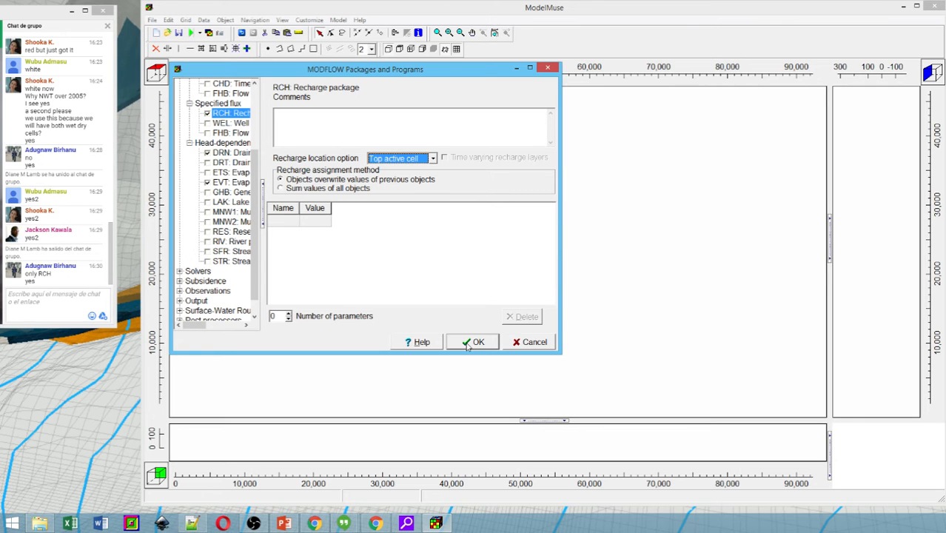
{"action": "left_click", "coordinate": [231, 154]}
{"action": "left_click", "coordinate": [228, 115]}
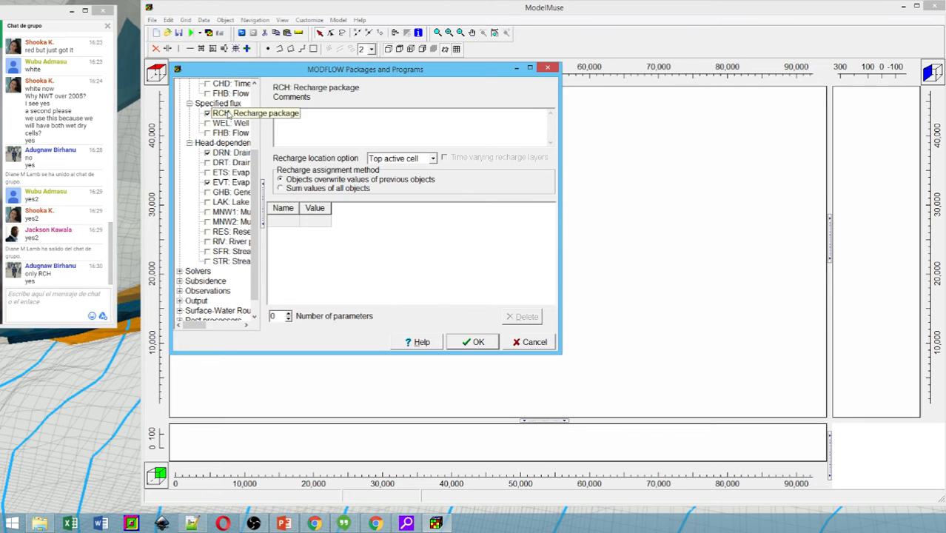
{"action": "left_click", "coordinate": [230, 153]}
{"action": "left_click", "coordinate": [230, 172]}
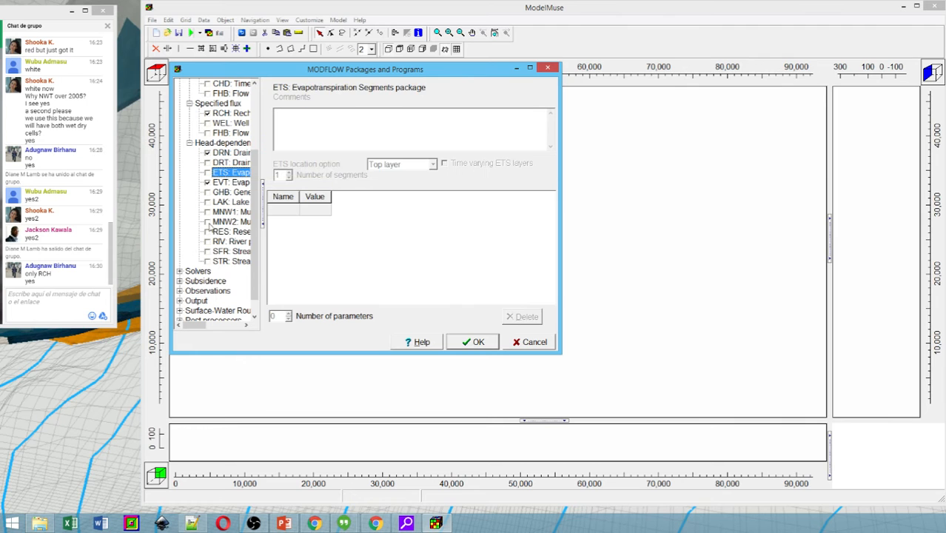
- Expand the solvers and set the NWT: Newton Solver's maximum number of outer iterations to 150
{"action": "left_click", "coordinate": [183, 272]}
{"action": "scroll", "coordinate": [228, 277], "scroll_direction": "down", "scroll_amount": 2}
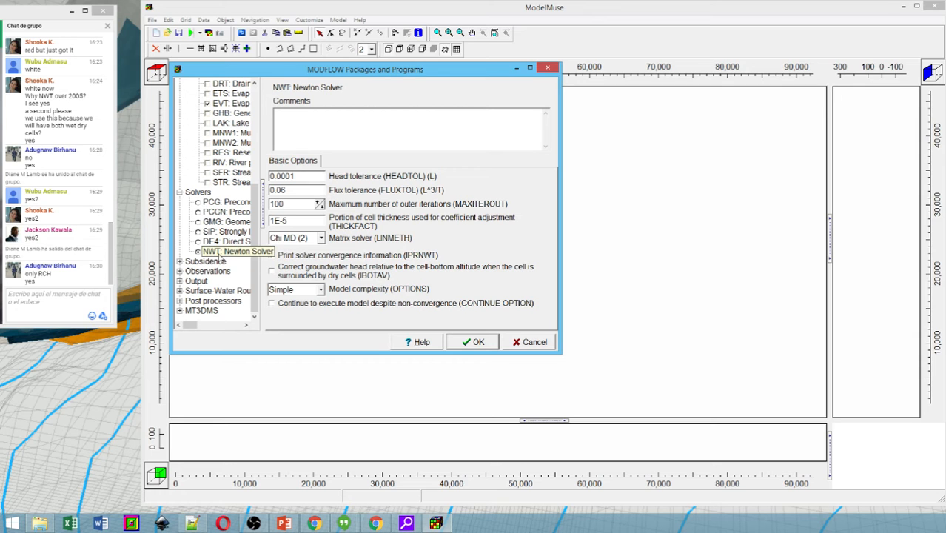
{"action": "left_click", "coordinate": [268, 255]}
{"action": "double_click", "coordinate": [296, 204]}
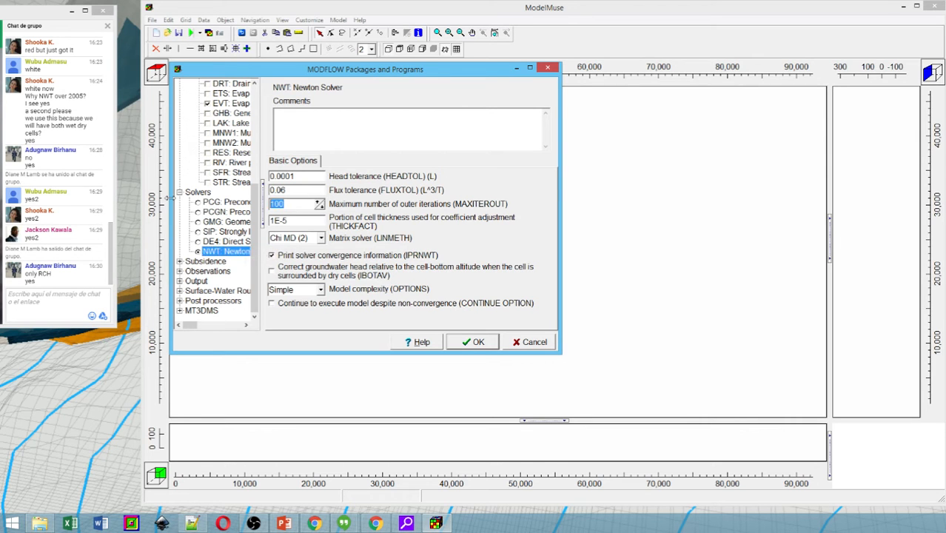
{"action": "type", "text": "150"}
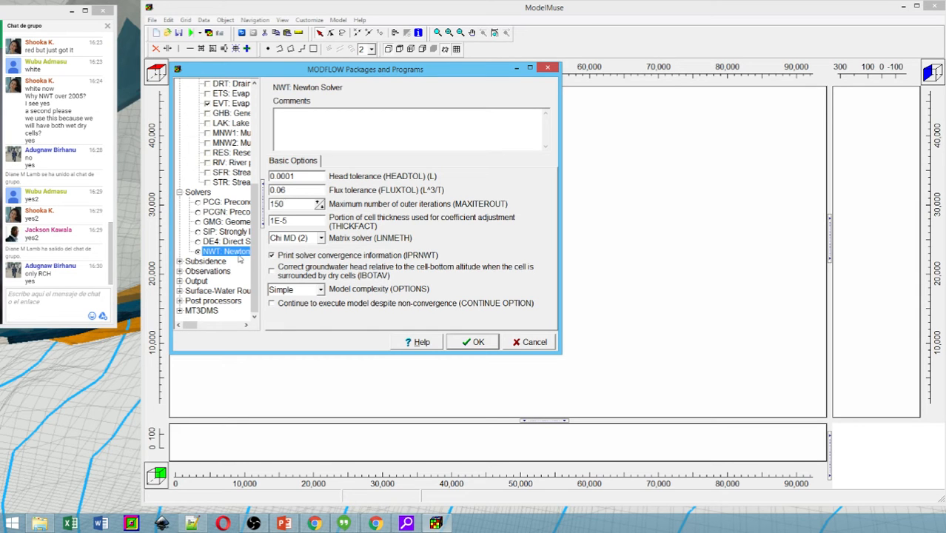
- Look through the packages offered under Subsidence, Observations, Output and Surface-Water Routing
{"action": "left_click", "coordinate": [180, 261]}
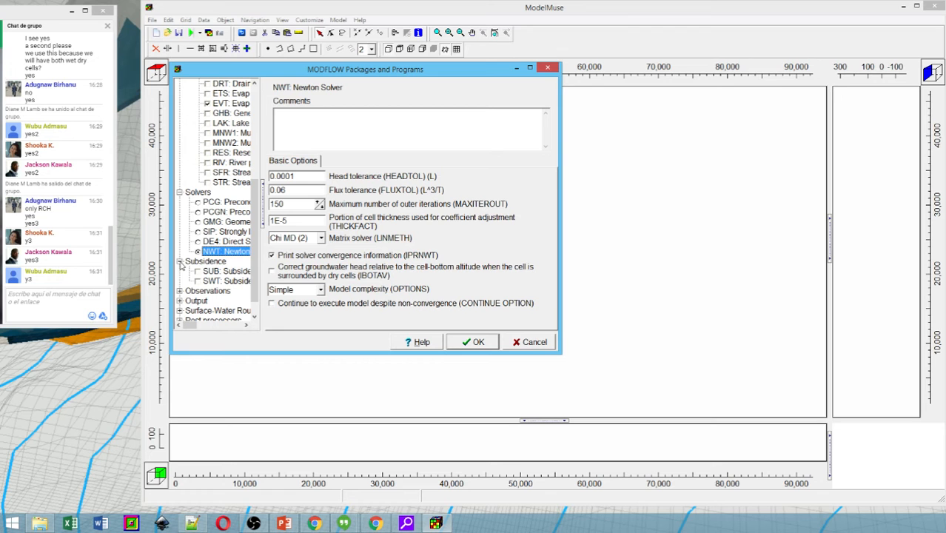
{"action": "left_click", "coordinate": [180, 262]}
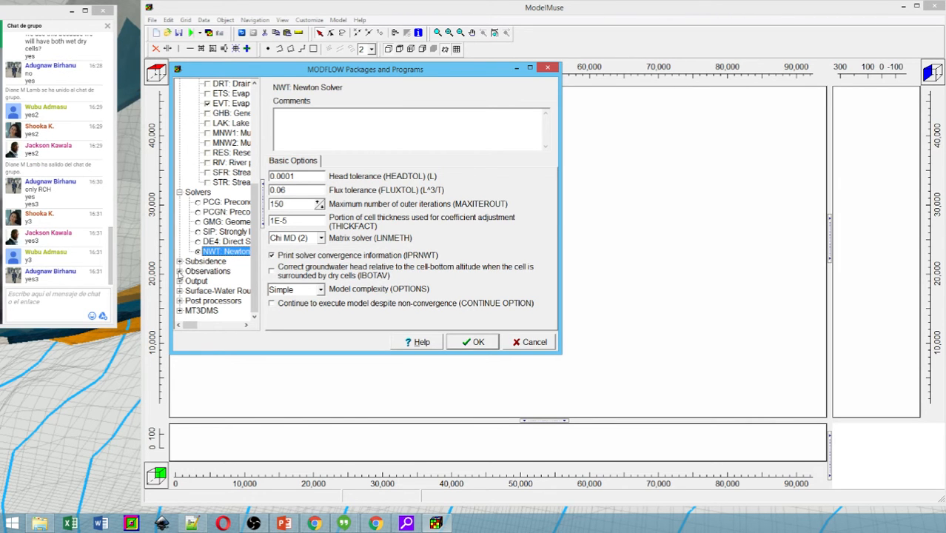
{"action": "left_click", "coordinate": [179, 271]}
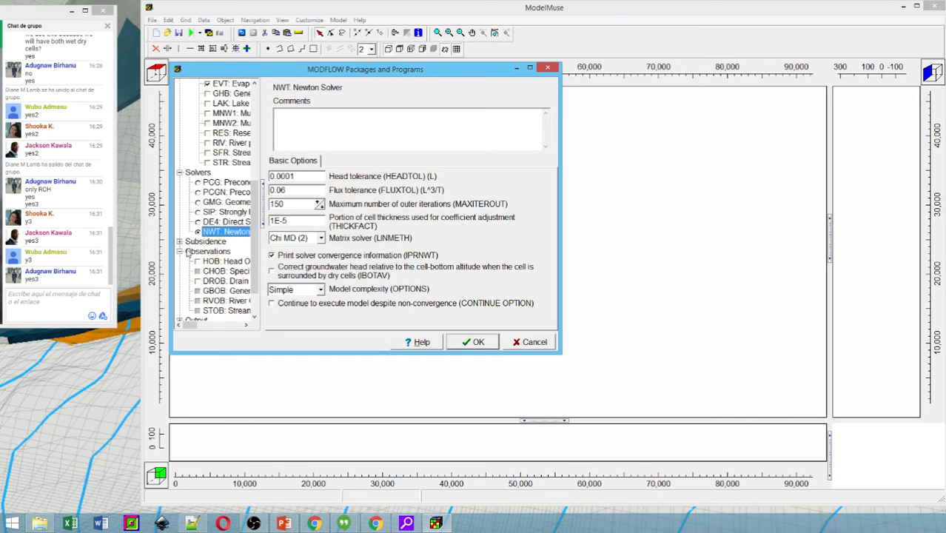
{"action": "left_click", "coordinate": [180, 251]}
{"action": "left_click", "coordinate": [180, 281]}
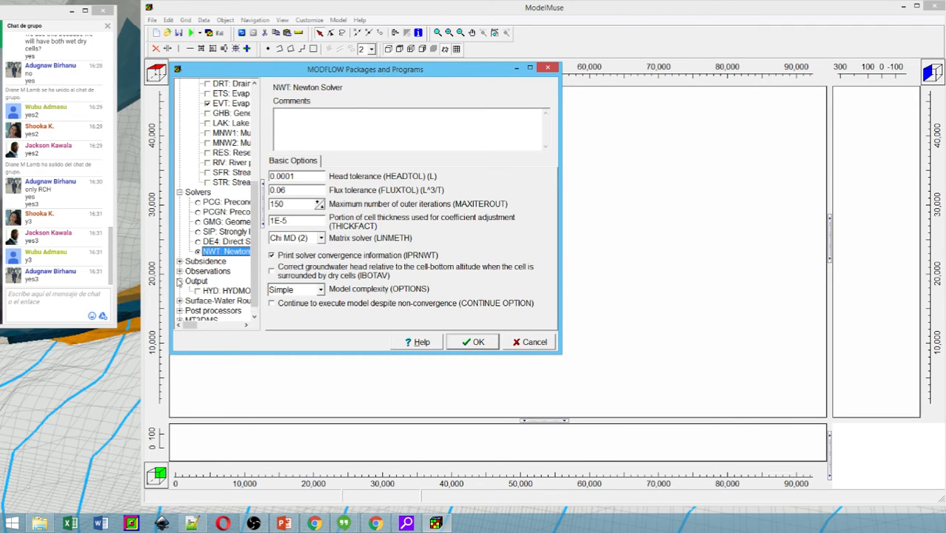
{"action": "left_click", "coordinate": [179, 272]}
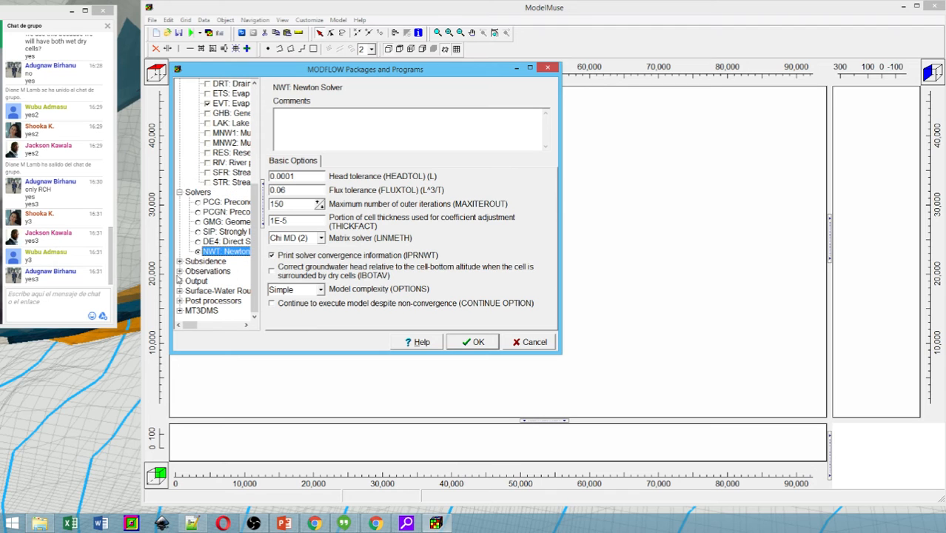
{"action": "left_click", "coordinate": [179, 291]}
{"action": "scroll", "coordinate": [213, 293], "scroll_direction": "down", "scroll_amount": 1}
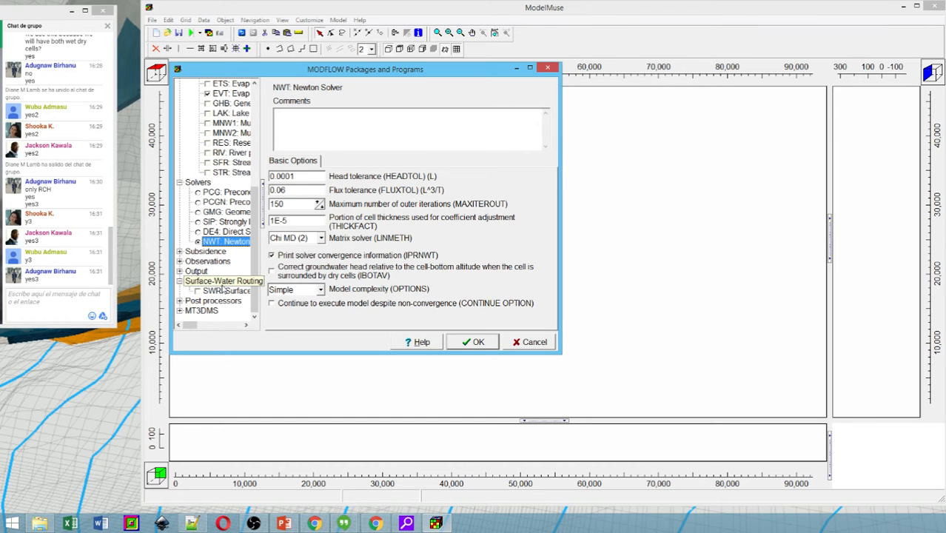
- Look through the post-processor and MT3DMS packages, and accept the MODFLOW package settings
{"action": "left_click", "coordinate": [180, 301]}
{"action": "scroll", "coordinate": [181, 300], "scroll_direction": "down", "scroll_amount": 1}
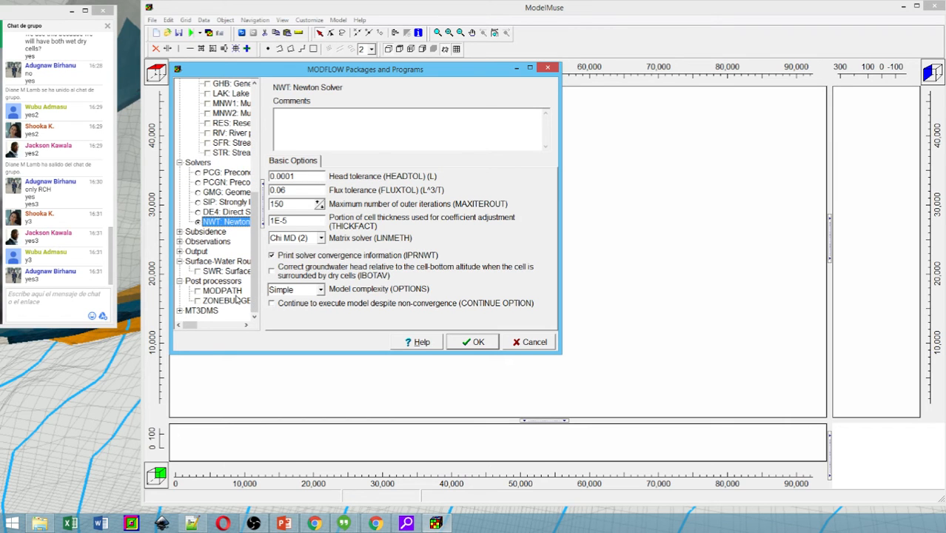
{"action": "left_click", "coordinate": [180, 311]}
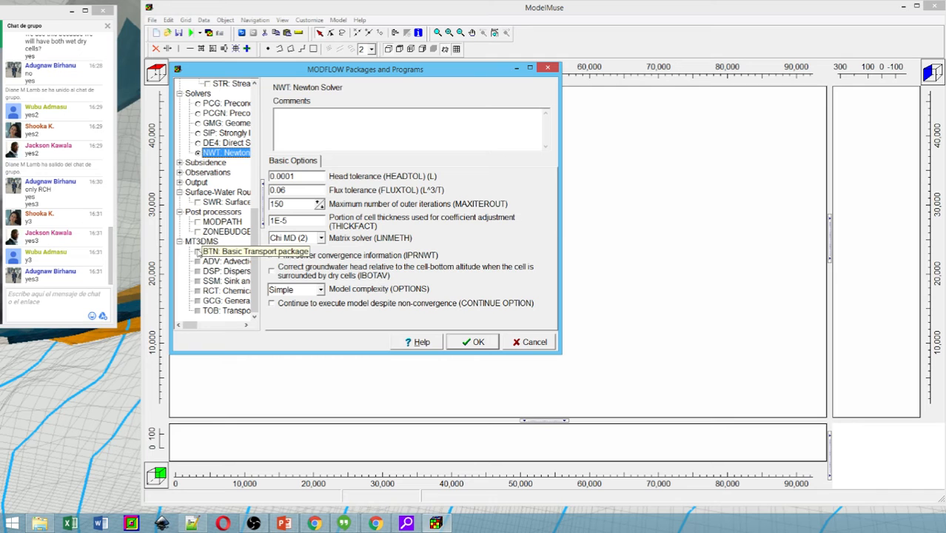
{"action": "scroll", "coordinate": [199, 262], "scroll_direction": "up", "scroll_amount": 3}
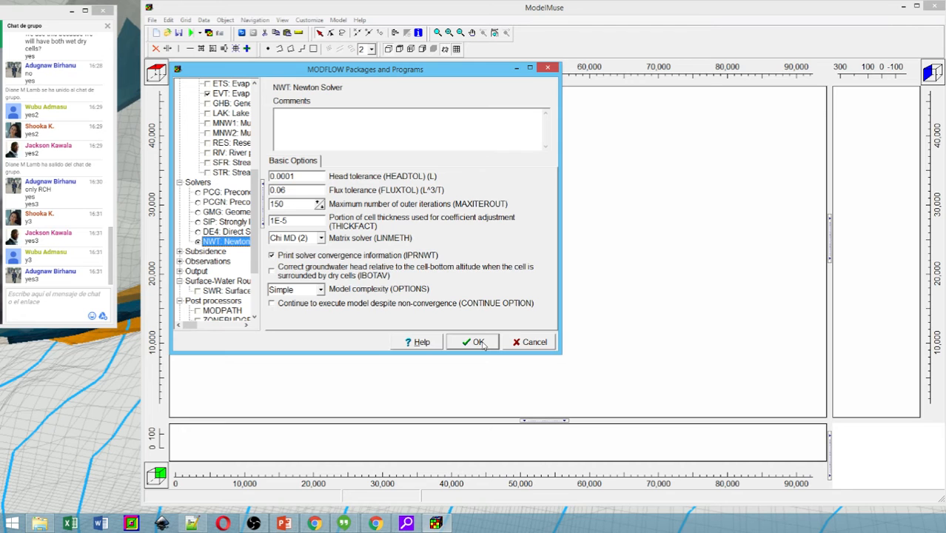
{"action": "left_click", "coordinate": [479, 342]}
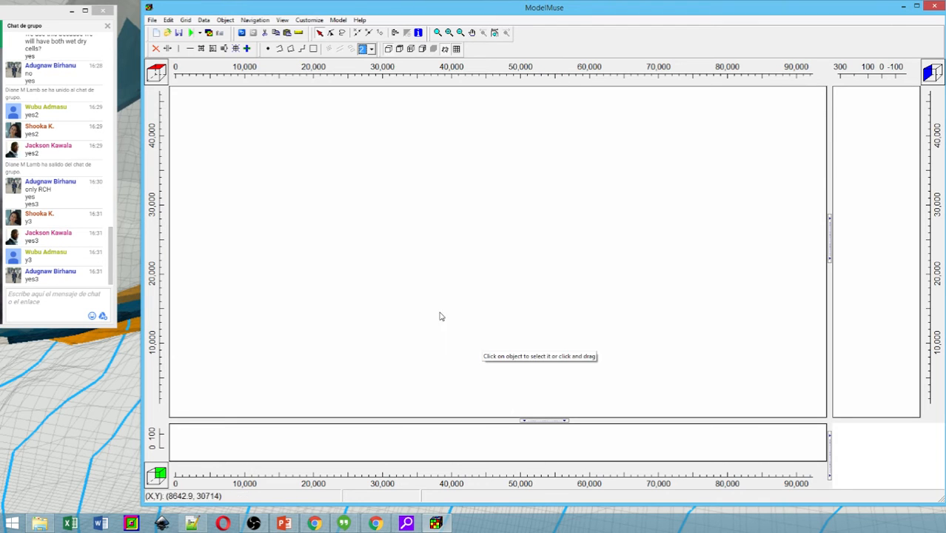
{"action": "left_click", "coordinate": [339, 21]}
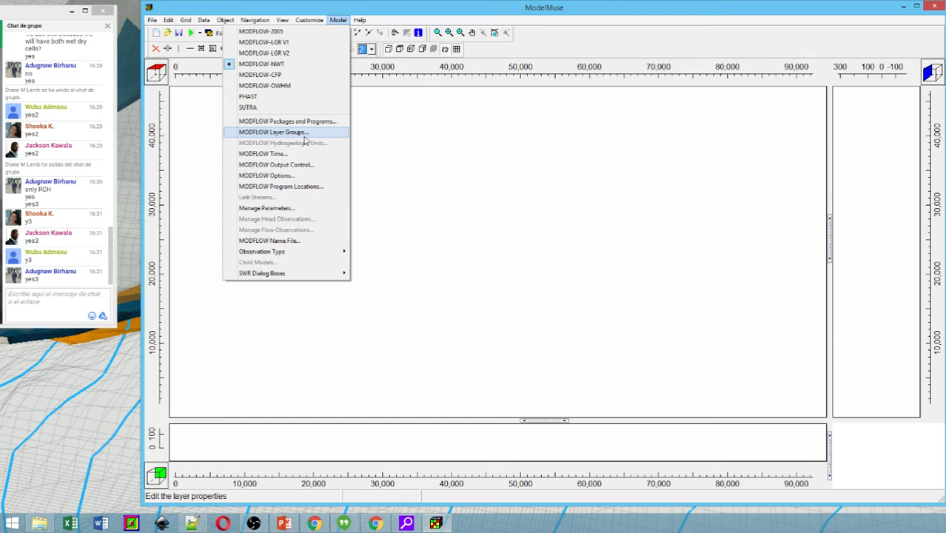
{"action": "left_click", "coordinate": [303, 135]}
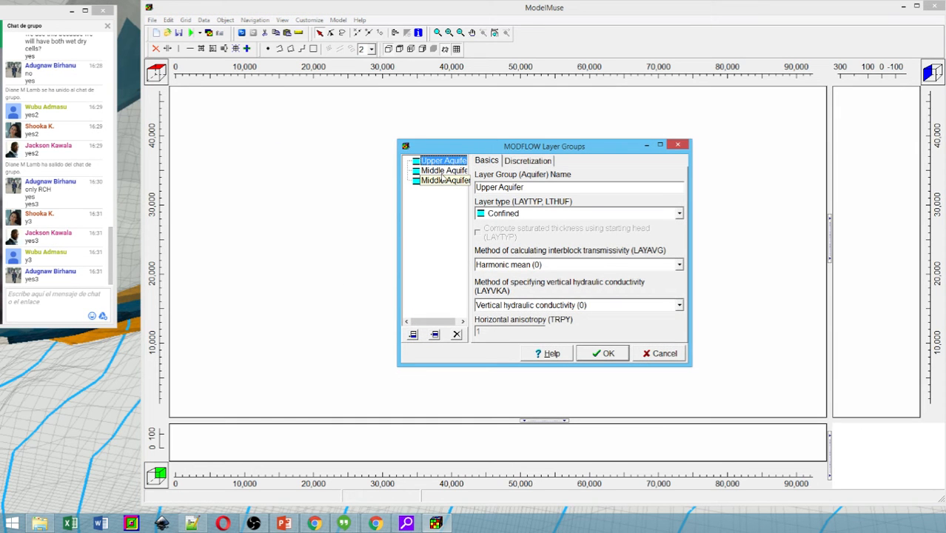
{"action": "left_click", "coordinate": [678, 144]}
- In the MODFLOW layer groups, set the layer type of both Upper Aquifer and Middle Aquifer to Convertible
{"action": "left_click", "coordinate": [338, 19]}
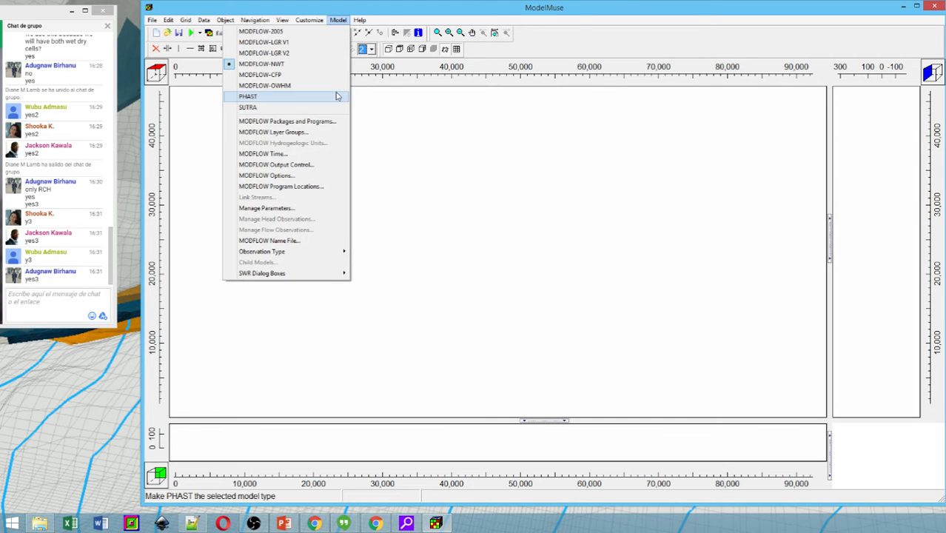
{"action": "left_click", "coordinate": [311, 134]}
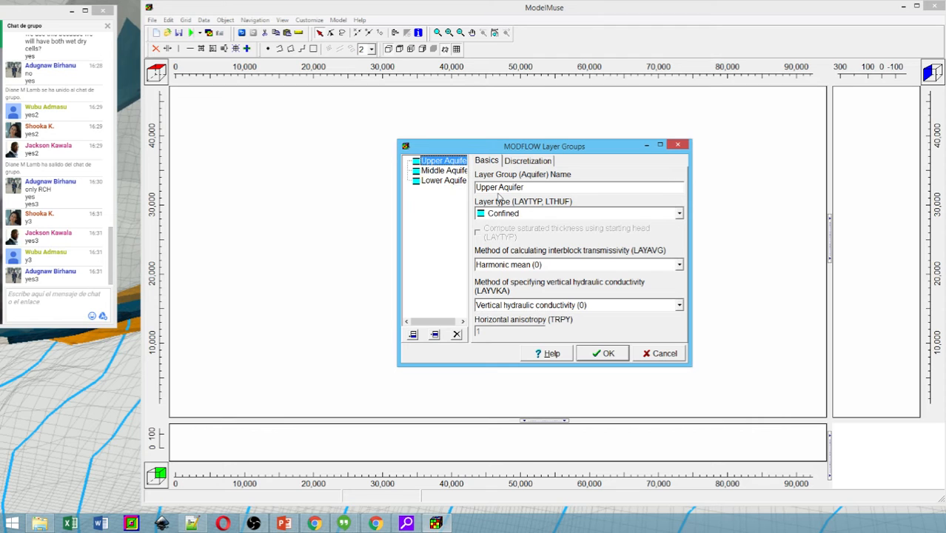
{"action": "left_click", "coordinate": [504, 215]}
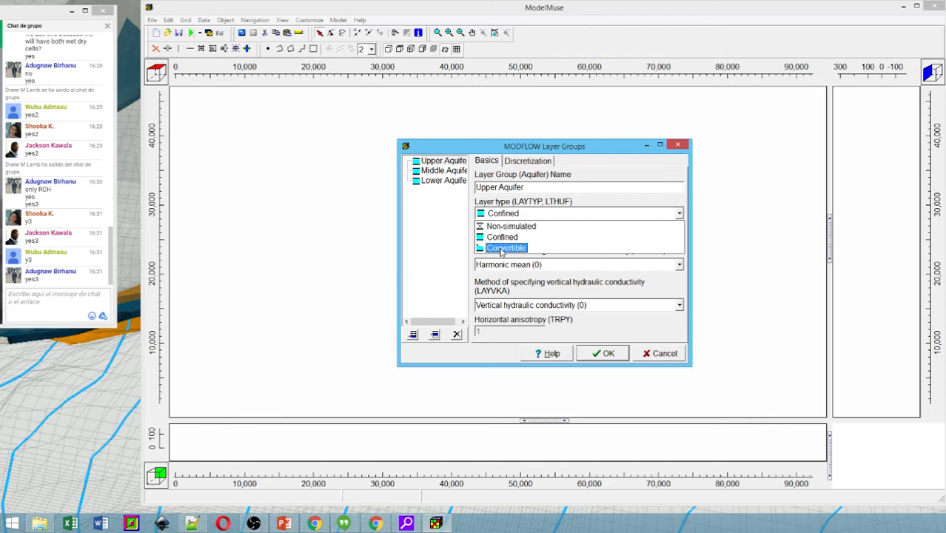
{"action": "left_click", "coordinate": [503, 248]}
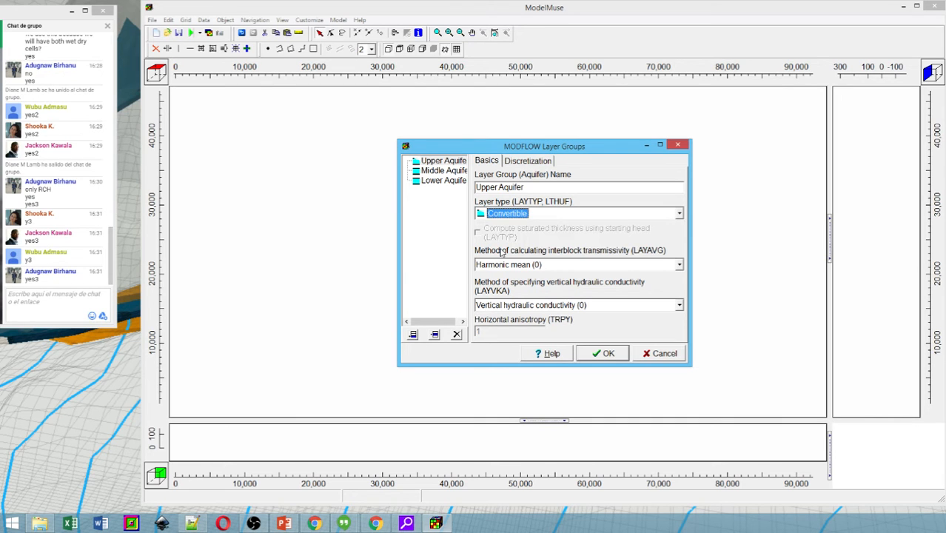
{"action": "left_click", "coordinate": [442, 170]}
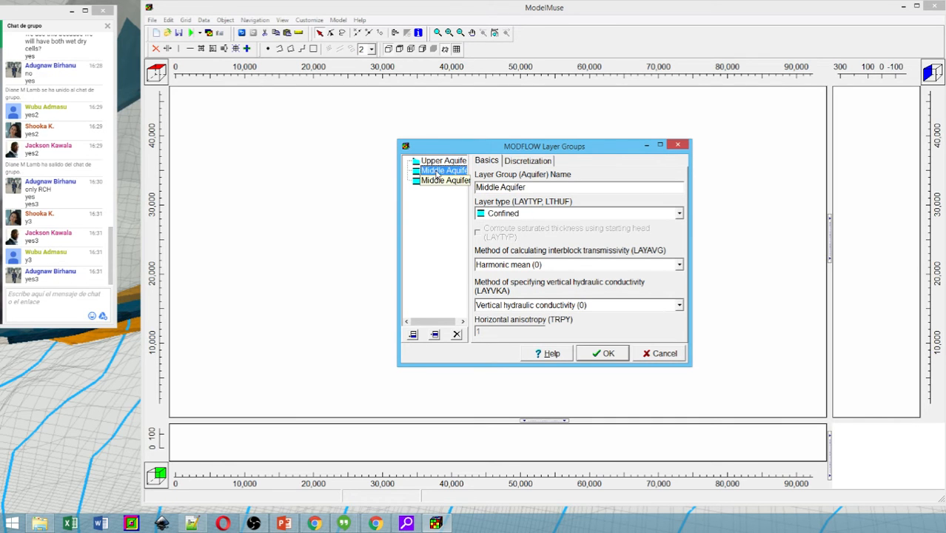
{"action": "left_click", "coordinate": [501, 213]}
{"action": "left_click", "coordinate": [501, 250]}
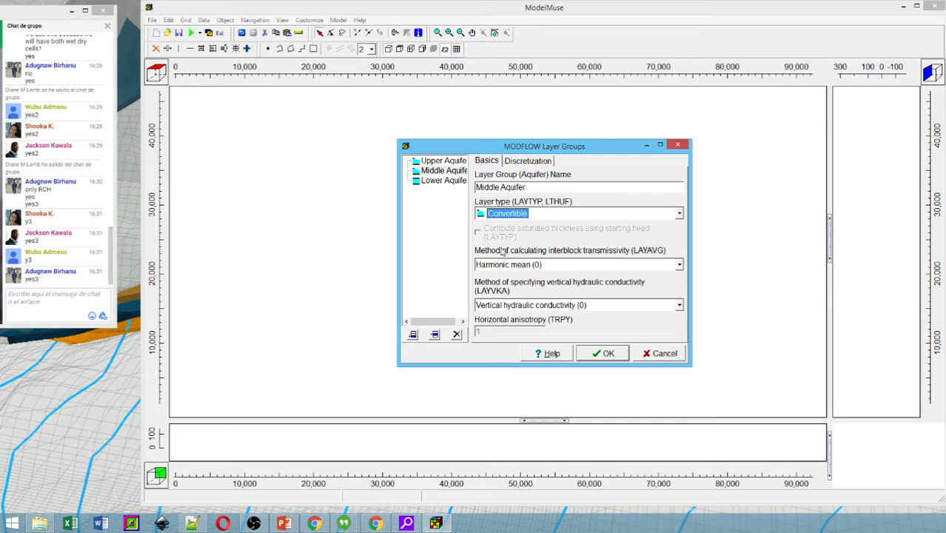
- Rename the Upper Aquifer layer group as Aluvial and the Middle Aquifer layer group as Upper Aquifer
{"action": "left_click", "coordinate": [439, 161]}
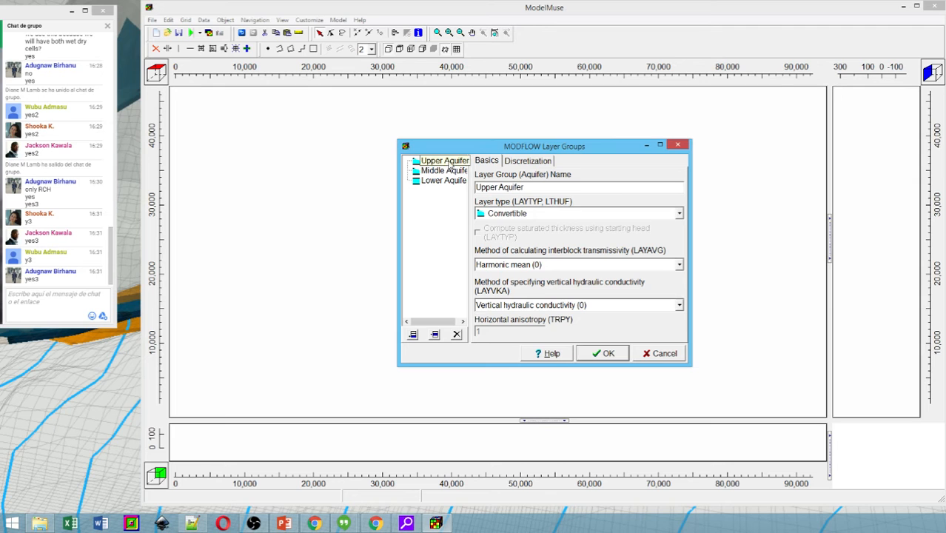
{"action": "left_click_drag", "start_coordinate": [532, 186], "coordinate": [475, 186]}
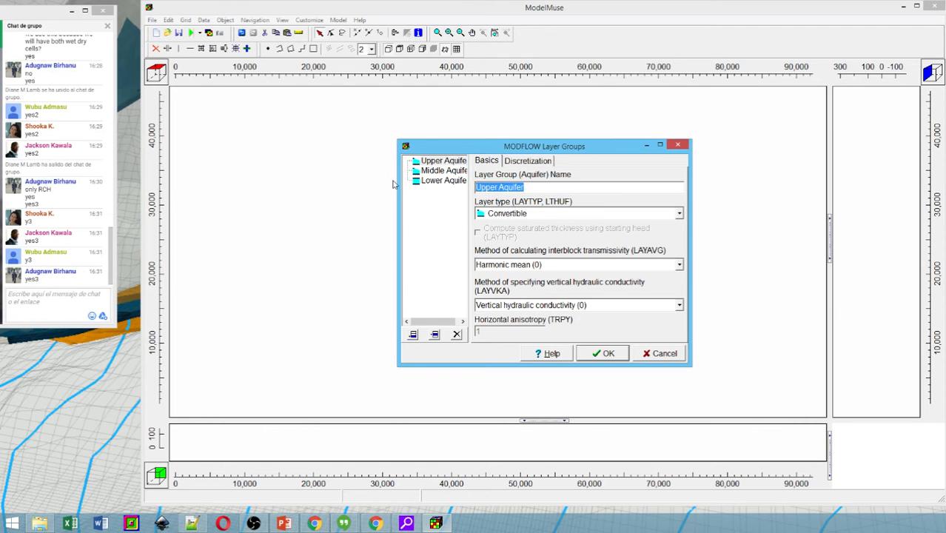
{"action": "type", "text": "Aluvial"}
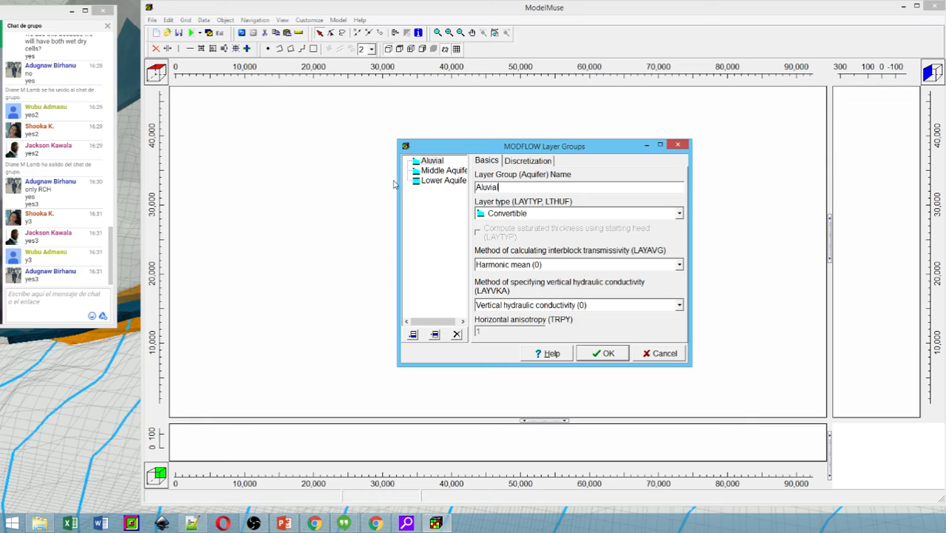
{"action": "left_click", "coordinate": [441, 171]}
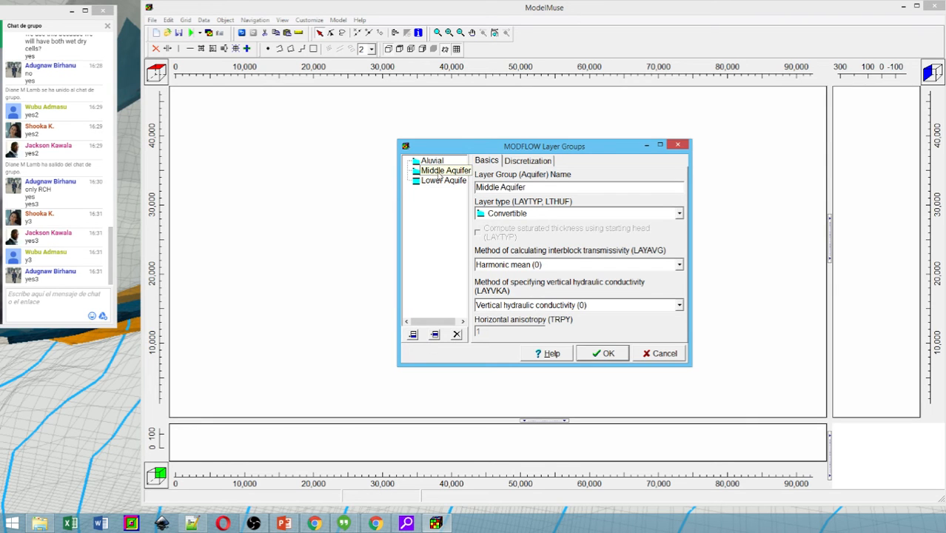
{"action": "left_click_drag", "start_coordinate": [538, 190], "coordinate": [476, 188]}
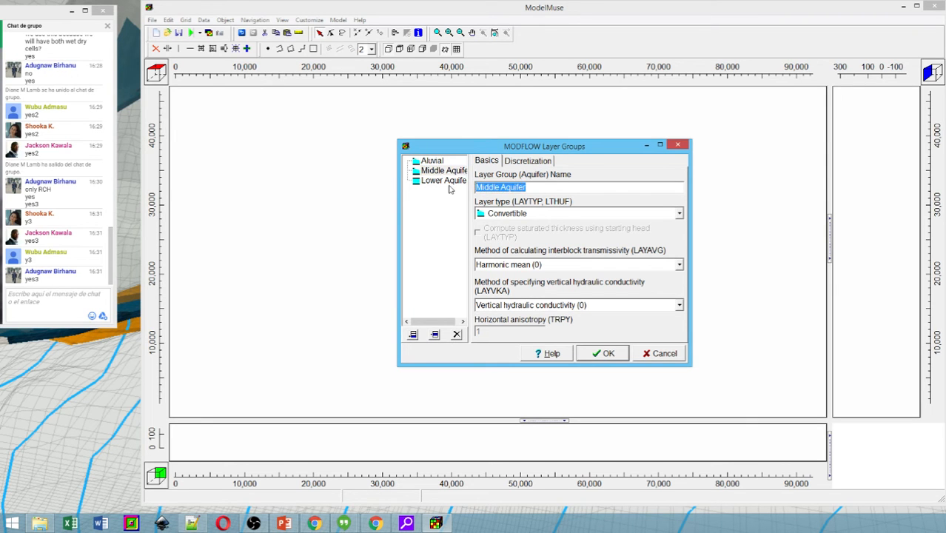
{"action": "type", "text": "Upper"}
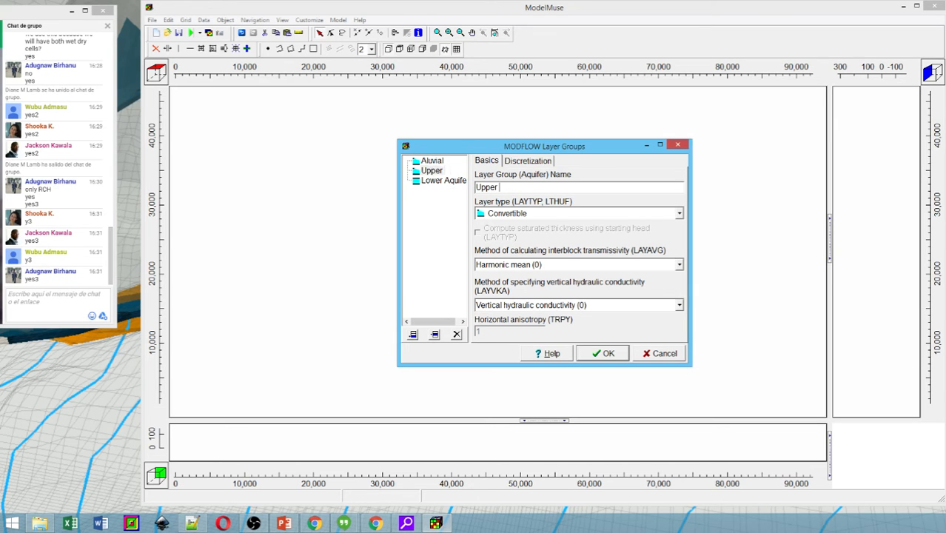
{"action": "type", "text": " Aquifer"}
- Select the Lower Aquifer layer group and widen the dialog and its layer list to fit the full group names
{"action": "left_click", "coordinate": [435, 183]}
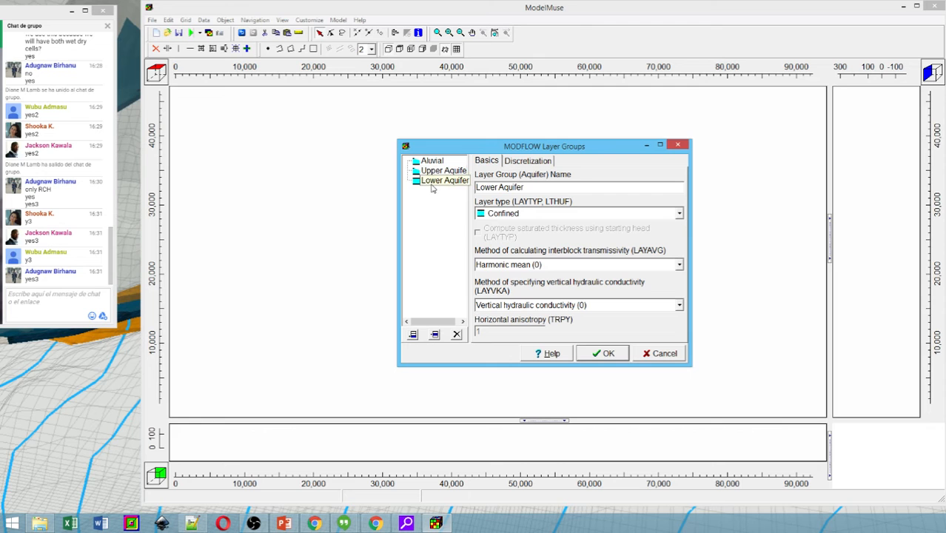
{"action": "left_click_drag", "start_coordinate": [528, 188], "coordinate": [435, 187]}
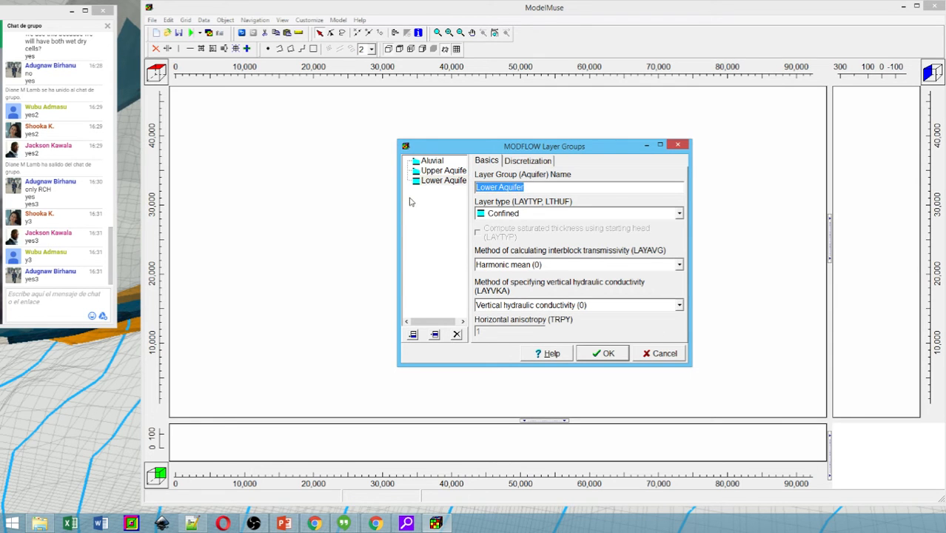
{"action": "left_click_drag", "start_coordinate": [400, 203], "coordinate": [303, 205]}
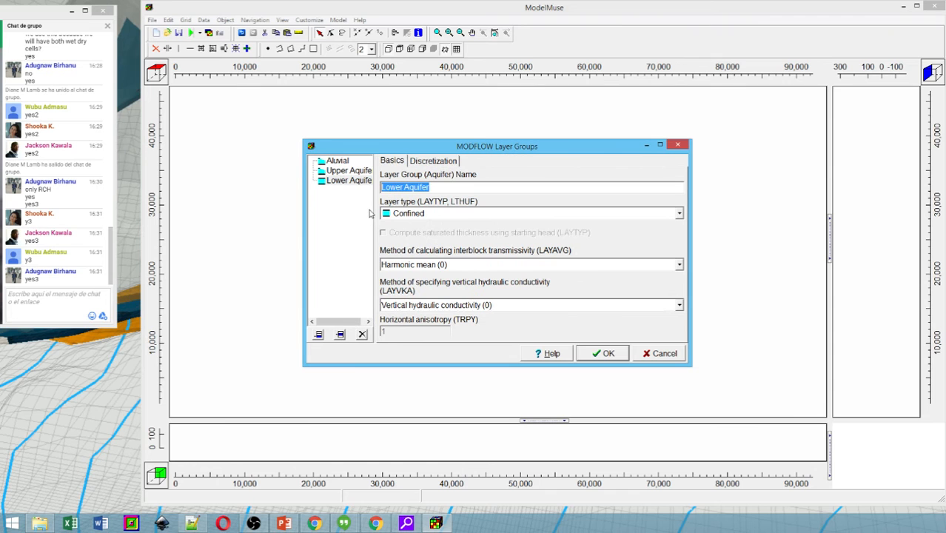
{"action": "left_click_drag", "start_coordinate": [375, 213], "coordinate": [419, 212]}
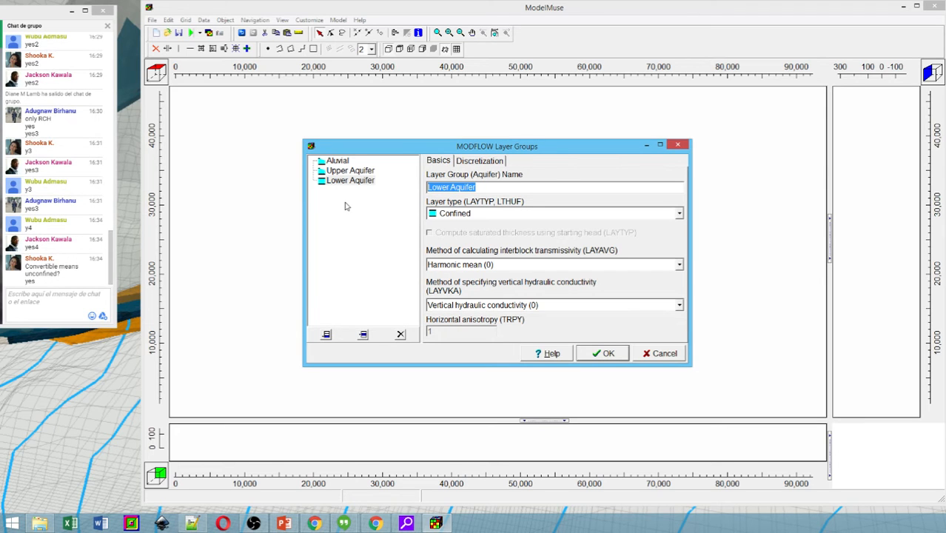
- Check the names and layer types of Aluvial, Upper Aquifer and Lower Aquifer, accept the layer groups and continue the application
{"action": "left_click", "coordinate": [339, 161]}
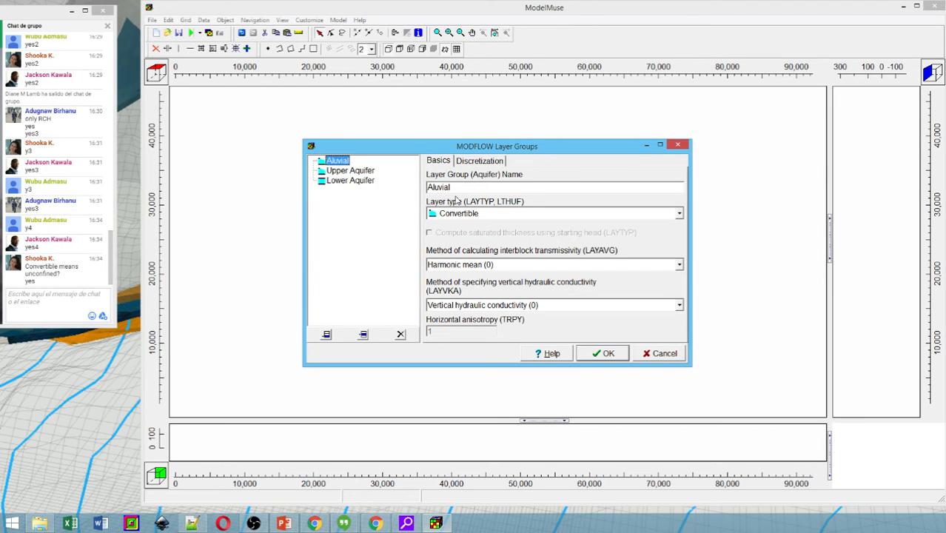
{"action": "left_click", "coordinate": [350, 171]}
{"action": "left_click_drag", "start_coordinate": [477, 189], "coordinate": [408, 188]}
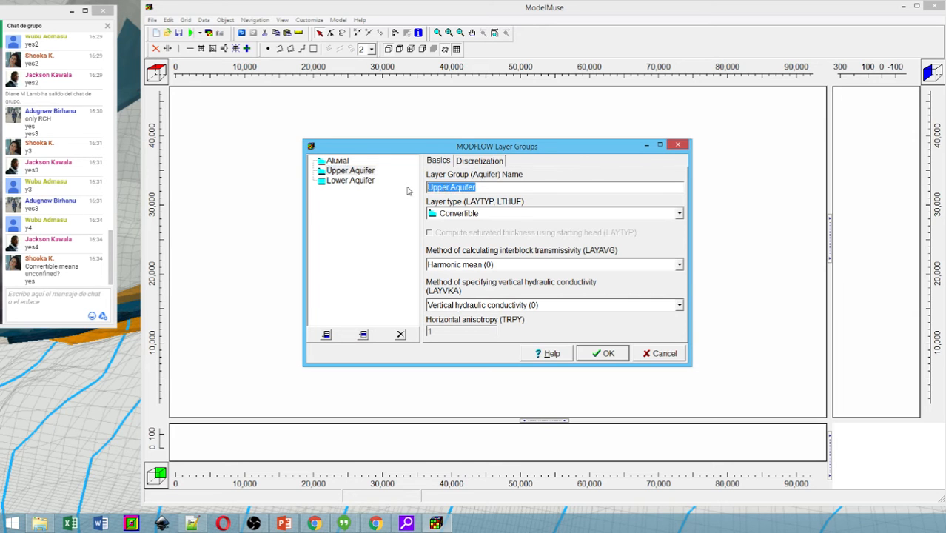
{"action": "left_click", "coordinate": [363, 185]}
{"action": "left_click", "coordinate": [357, 184]}
{"action": "left_click_drag", "start_coordinate": [477, 188], "coordinate": [394, 188]}
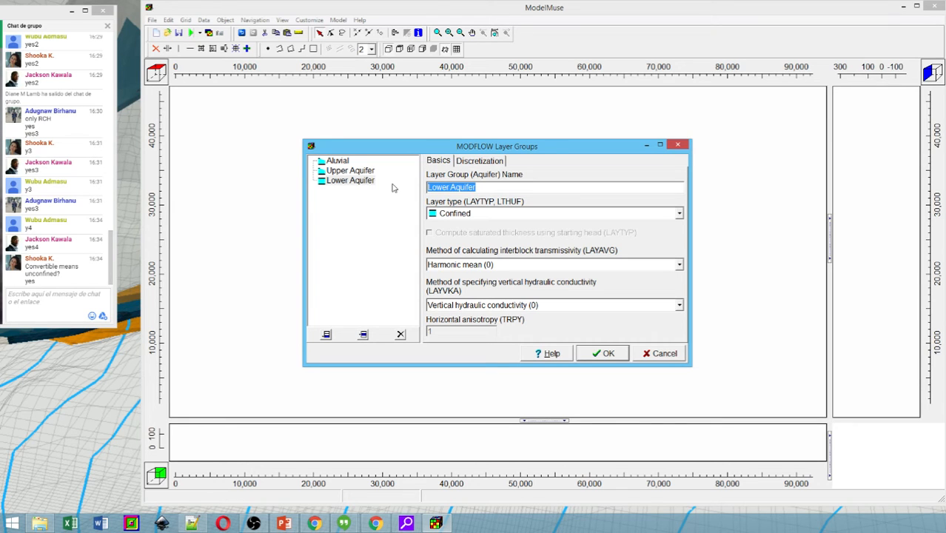
{"action": "left_click", "coordinate": [619, 357]}
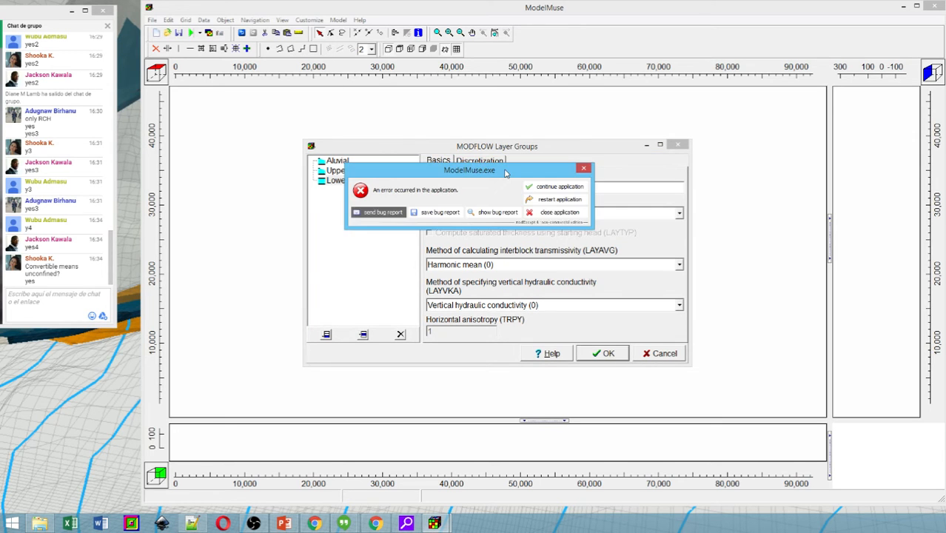
{"action": "left_click", "coordinate": [578, 188]}
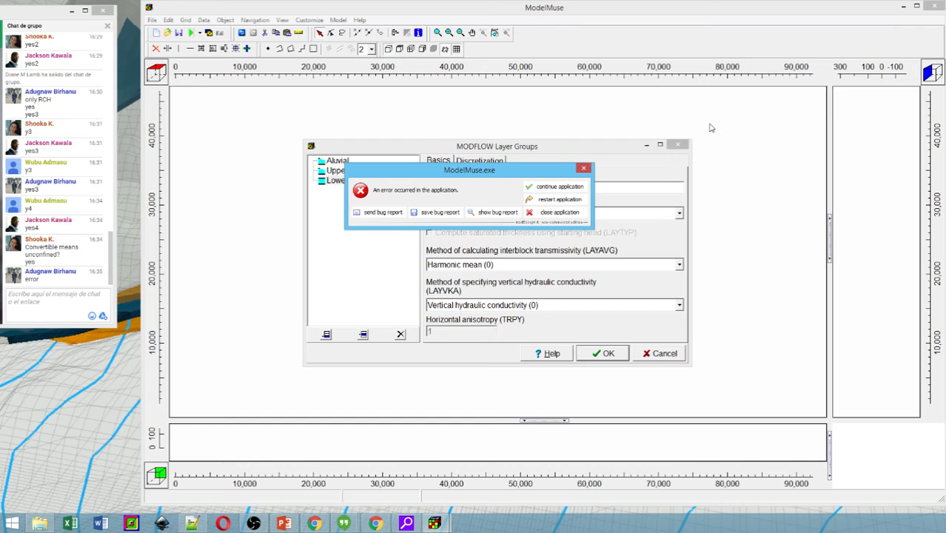
{"action": "left_click", "coordinate": [554, 187]}
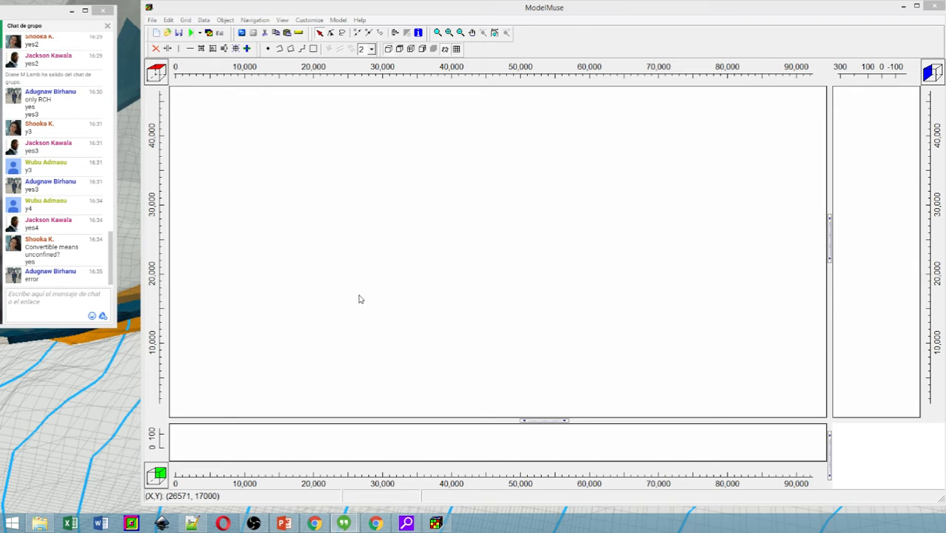
- Start a shapefile import and browse to the Shape folder of the regional groundwater project under MODFLOW in the Documents library
{"action": "left_click", "coordinate": [153, 20]}
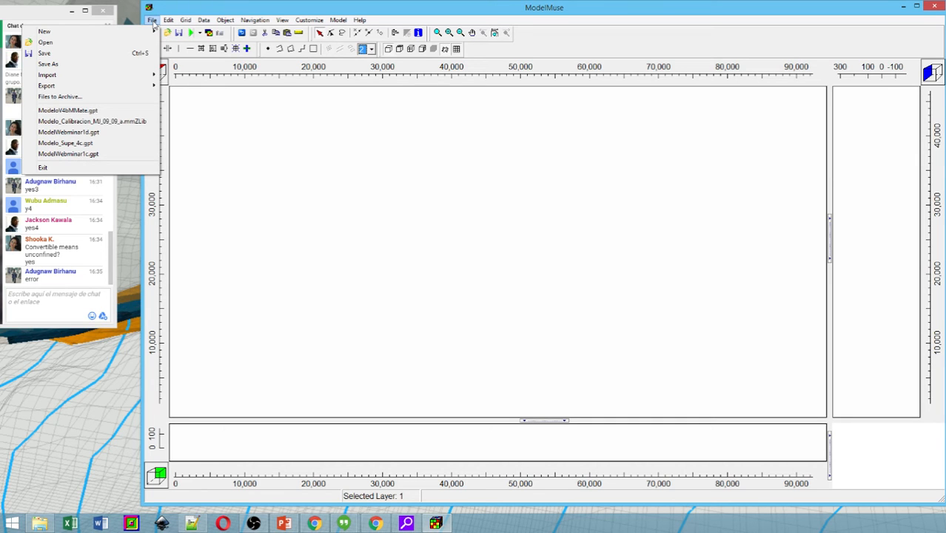
{"action": "mouse_move", "coordinate": [125, 75]}
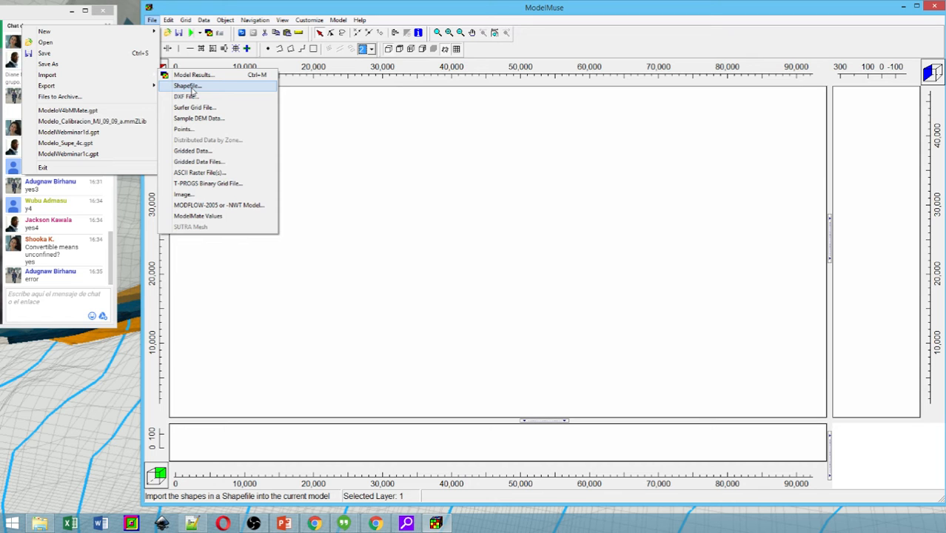
{"action": "left_click", "coordinate": [192, 87]}
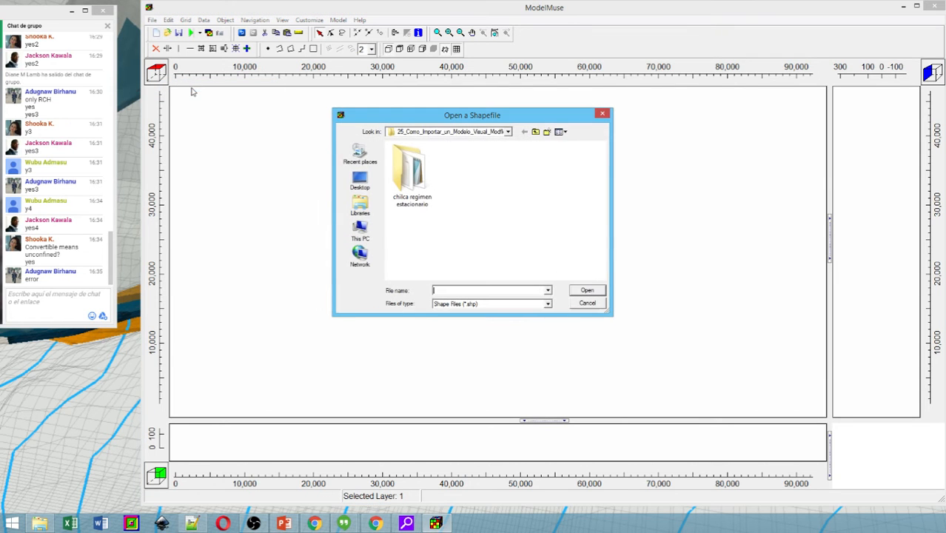
{"action": "left_click", "coordinate": [536, 132]}
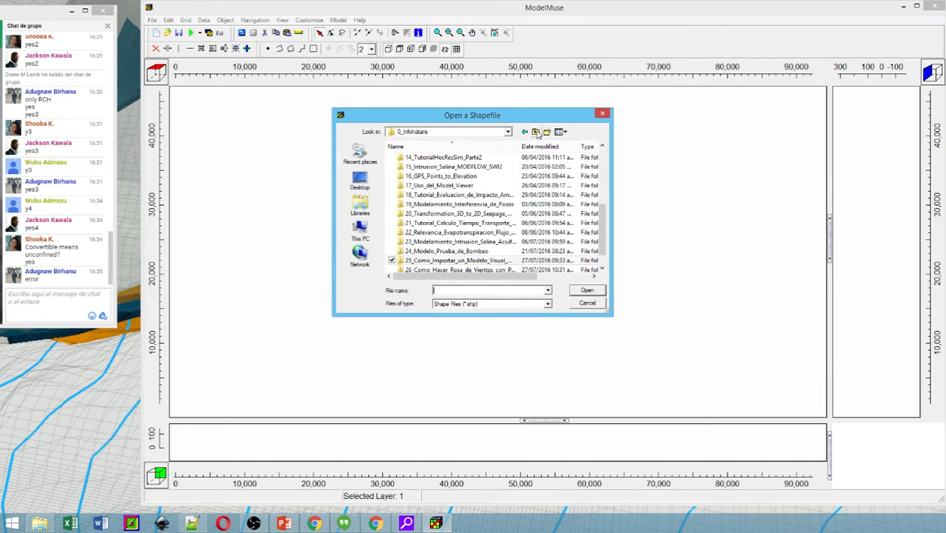
{"action": "left_click", "coordinate": [536, 132]}
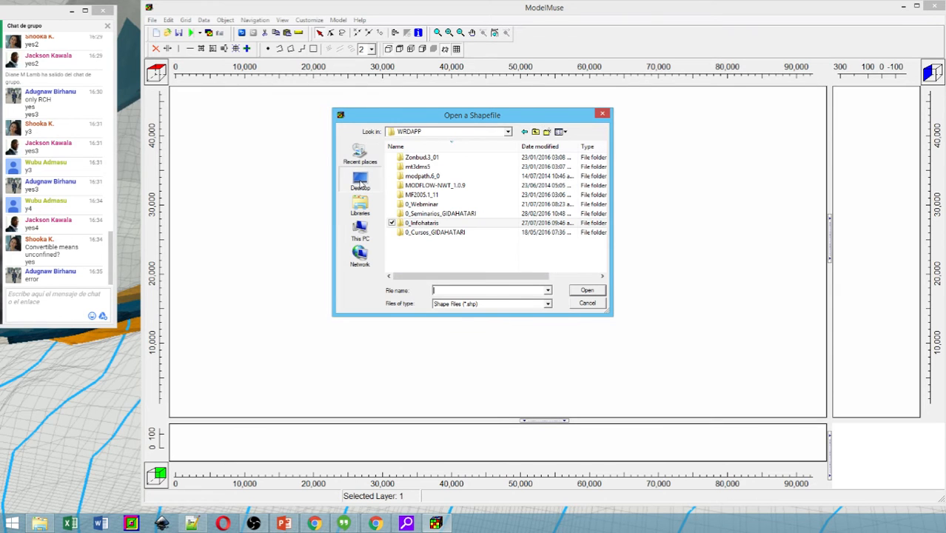
{"action": "left_click", "coordinate": [360, 182]}
{"action": "left_click", "coordinate": [360, 209]}
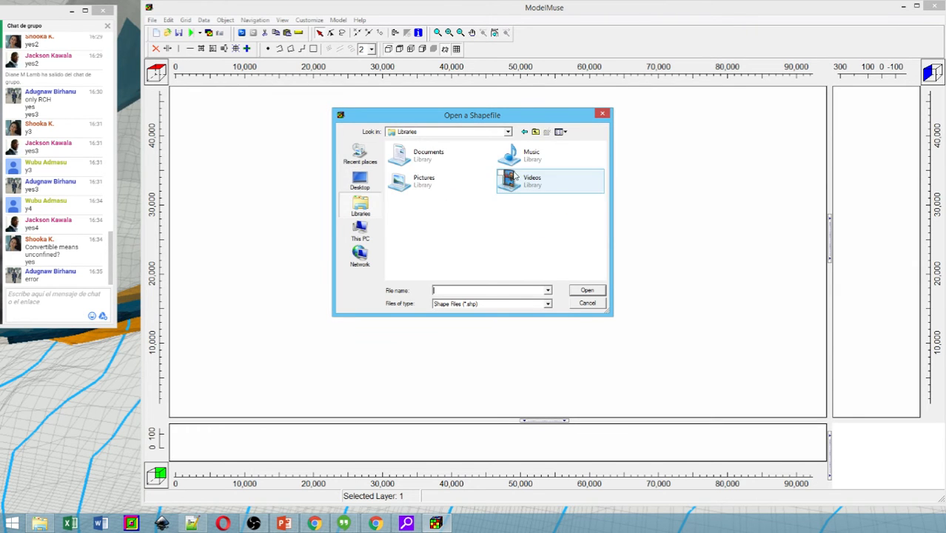
{"action": "double_click", "coordinate": [455, 162]}
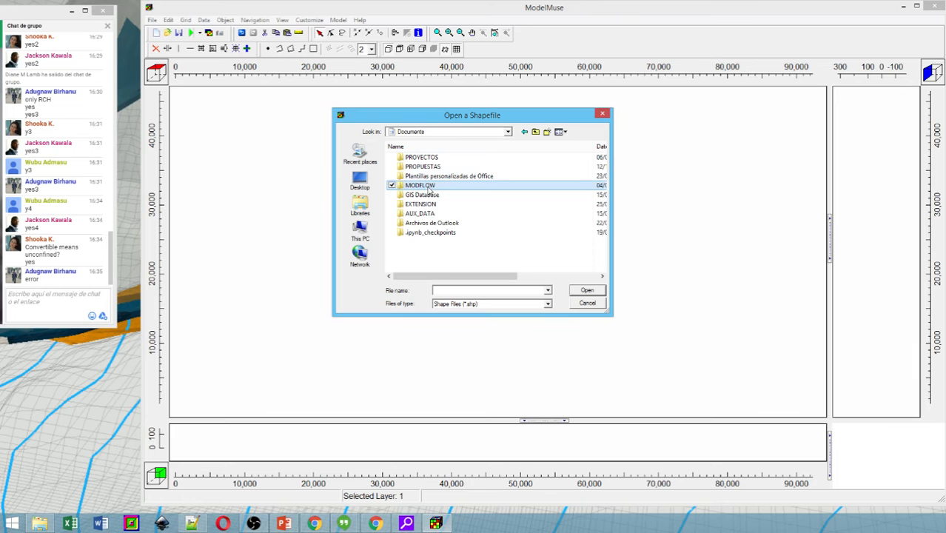
{"action": "double_click", "coordinate": [411, 182]}
{"action": "double_click", "coordinate": [413, 176]}
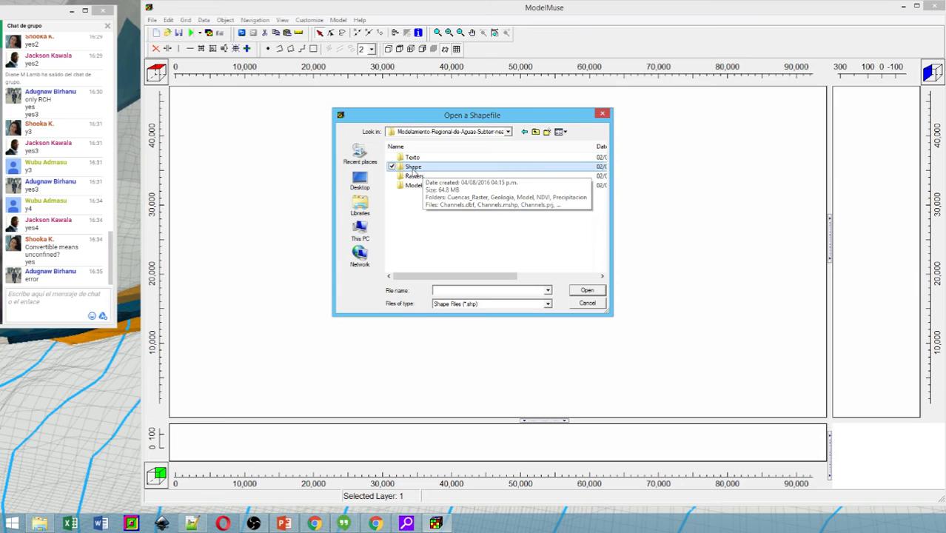
{"action": "double_click", "coordinate": [413, 168]}
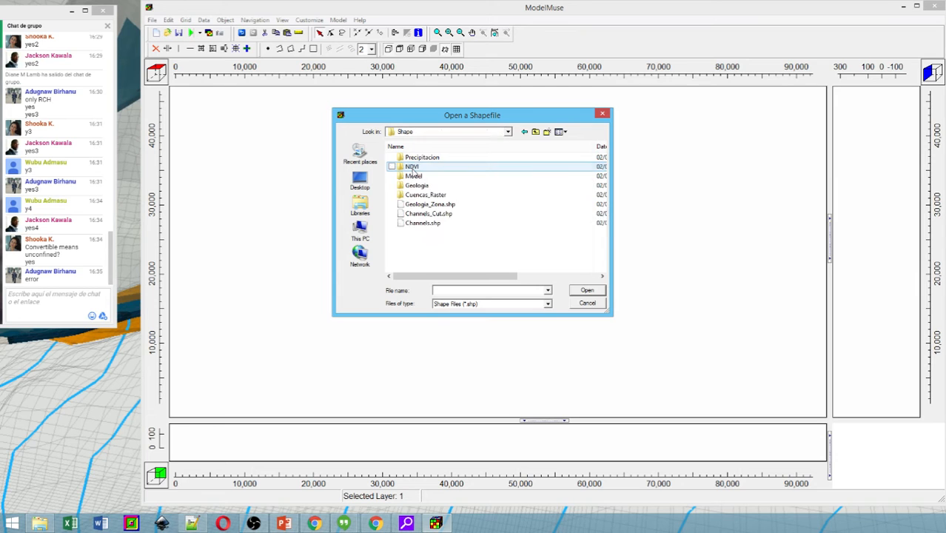
- Import Geologia_Zona.shp as separate, visible but not selected objects that set the values of enclosed cells
{"action": "left_click", "coordinate": [436, 207]}
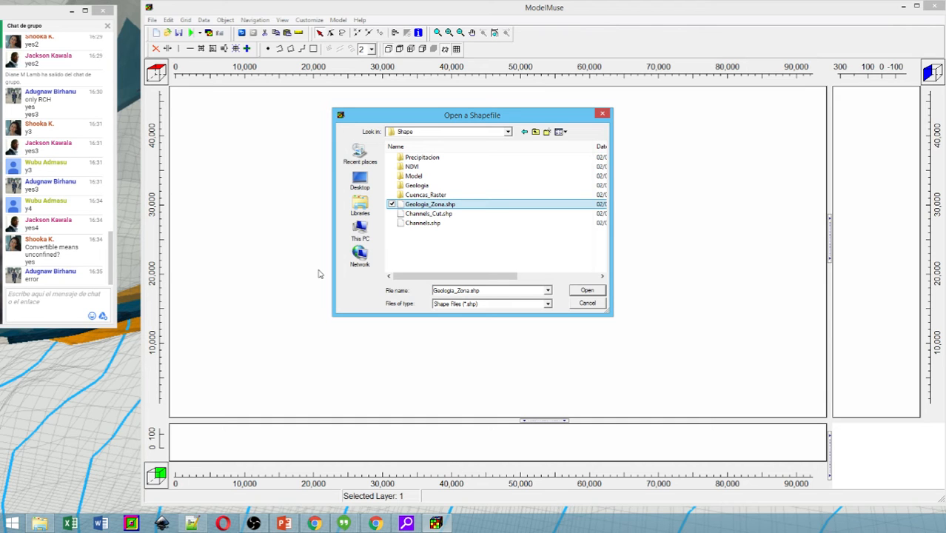
{"action": "double_click", "coordinate": [439, 211]}
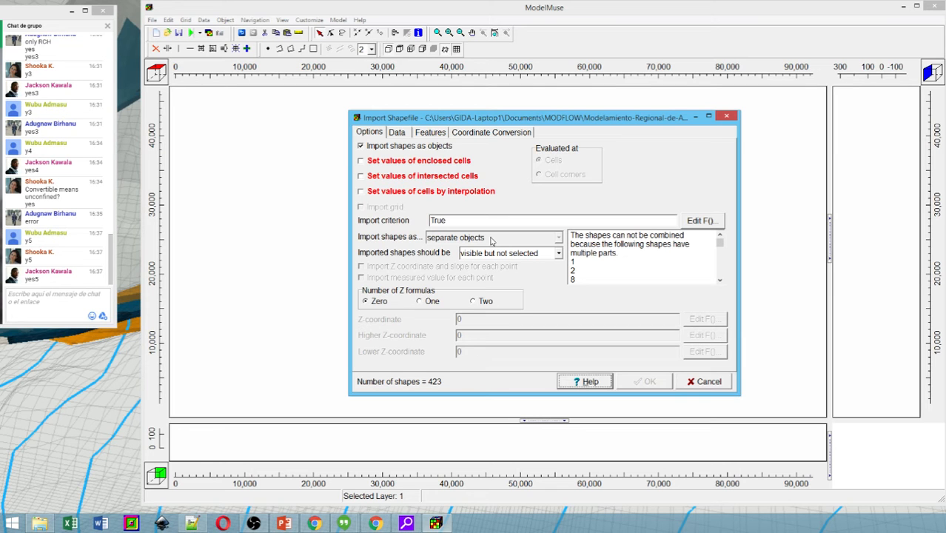
{"action": "left_click", "coordinate": [361, 161]}
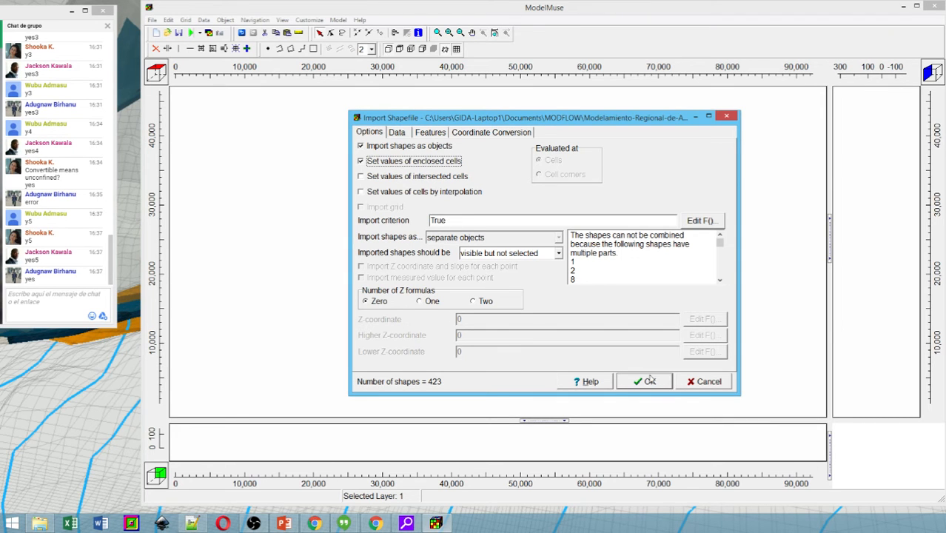
{"action": "left_click", "coordinate": [718, 249]}
{"action": "mouse_move", "coordinate": [718, 250]}
{"action": "left_mouse_down"}
{"action": "mouse_move", "coordinate": [724, 291]}
{"action": "mouse_move", "coordinate": [725, 236]}
{"action": "mouse_move", "coordinate": [720, 293]}
{"action": "mouse_move", "coordinate": [720, 238]}
{"action": "left_mouse_up"}
{"action": "left_click", "coordinate": [645, 383]}
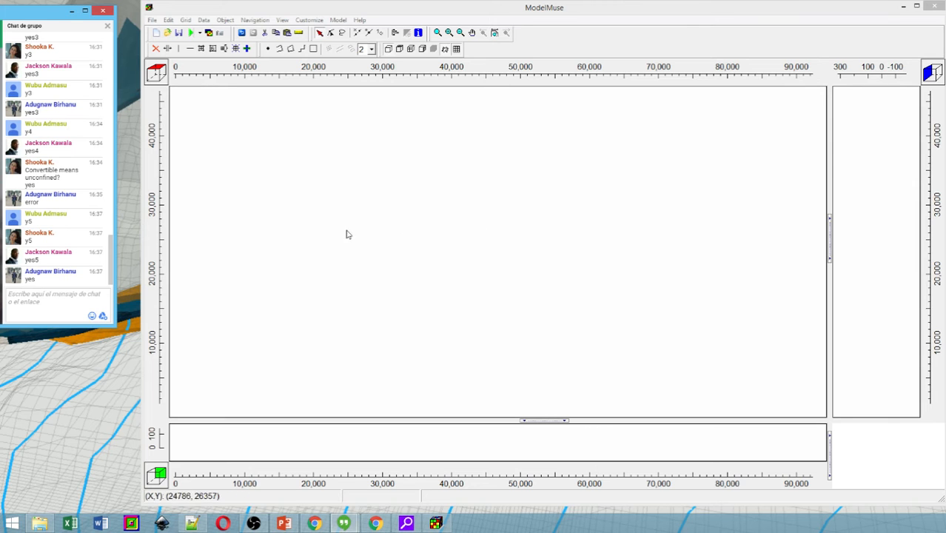
- Review the imported Geologia_Zona objects in the expanded All Objects list of Show or Hide Objects, then close it
{"action": "left_click", "coordinate": [395, 33]}
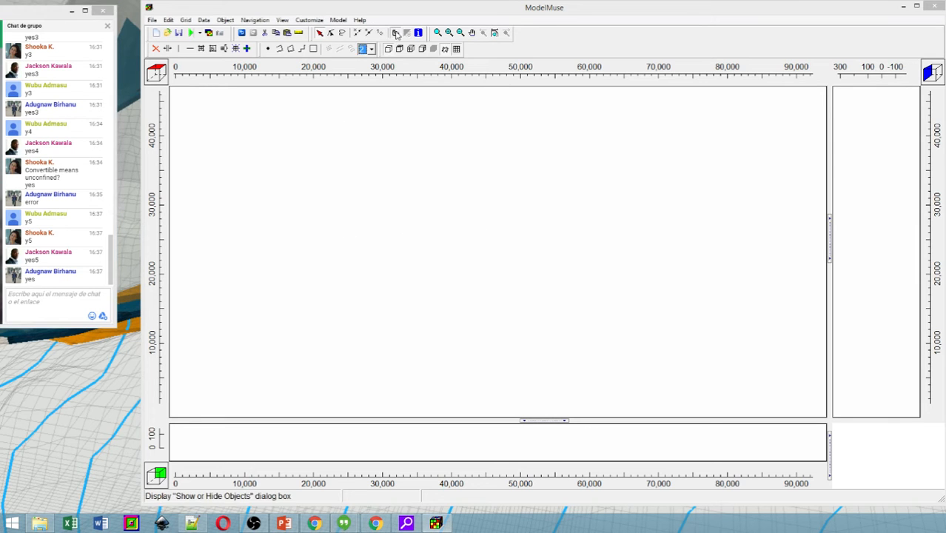
{"action": "left_click", "coordinate": [124, 7]}
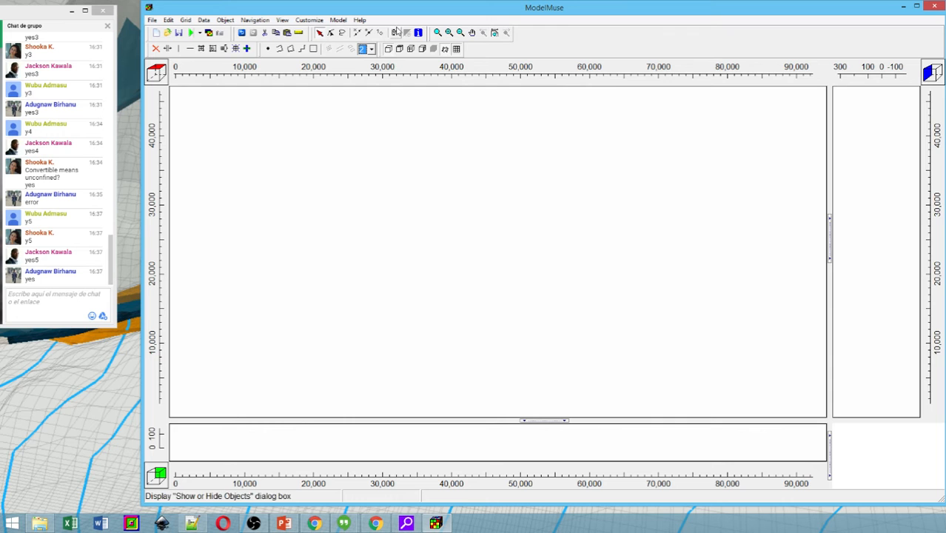
{"action": "left_click", "coordinate": [398, 33]}
{"action": "left_click_drag", "start_coordinate": [64, 11], "coordinate": [537, 11]}
{"action": "left_click", "coordinate": [403, 23]}
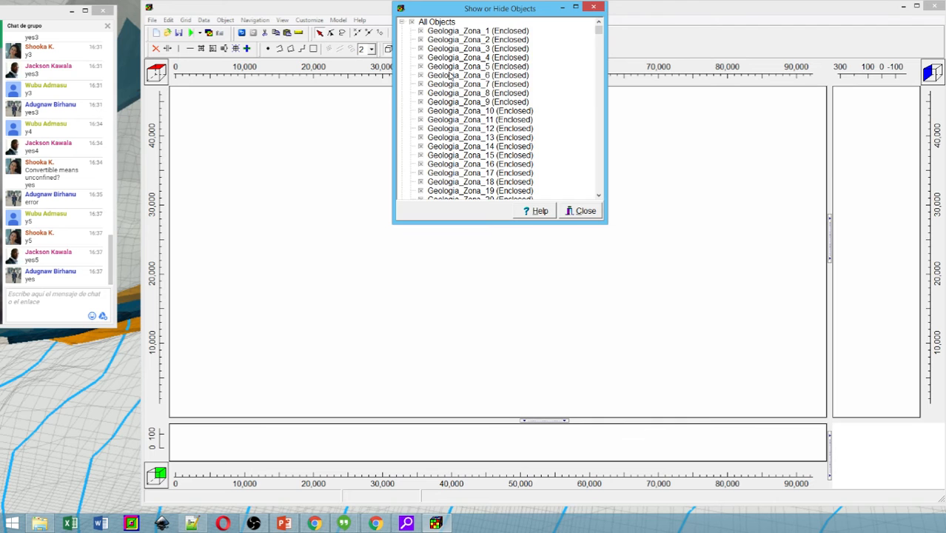
{"action": "scroll", "coordinate": [469, 103], "scroll_direction": "down", "scroll_amount": 12}
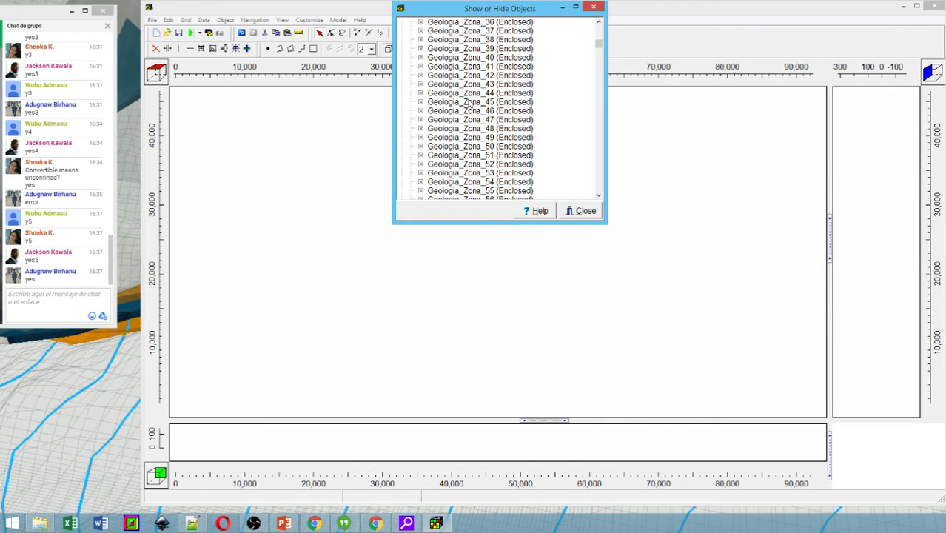
{"action": "scroll", "coordinate": [470, 104], "scroll_direction": "down", "scroll_amount": 5}
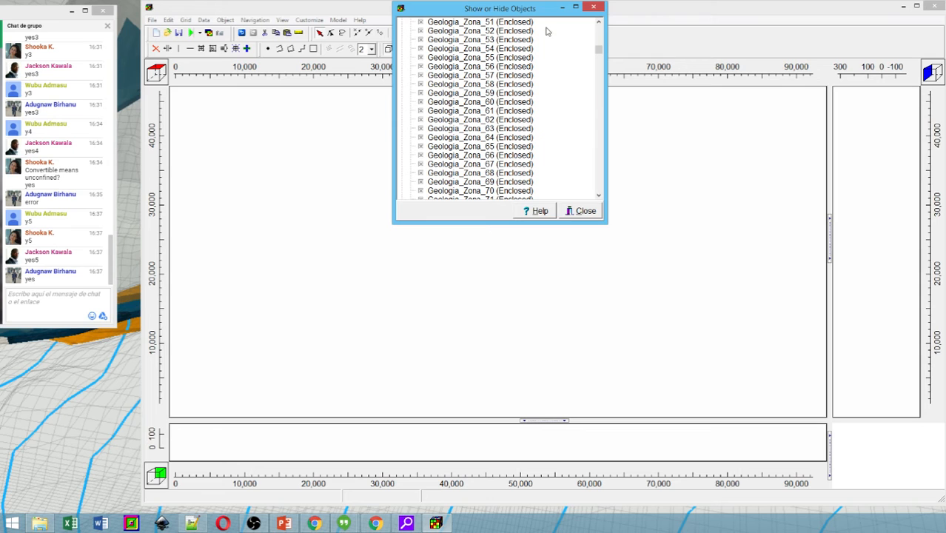
{"action": "left_click", "coordinate": [592, 9]}
{"action": "left_click", "coordinate": [595, 10]}
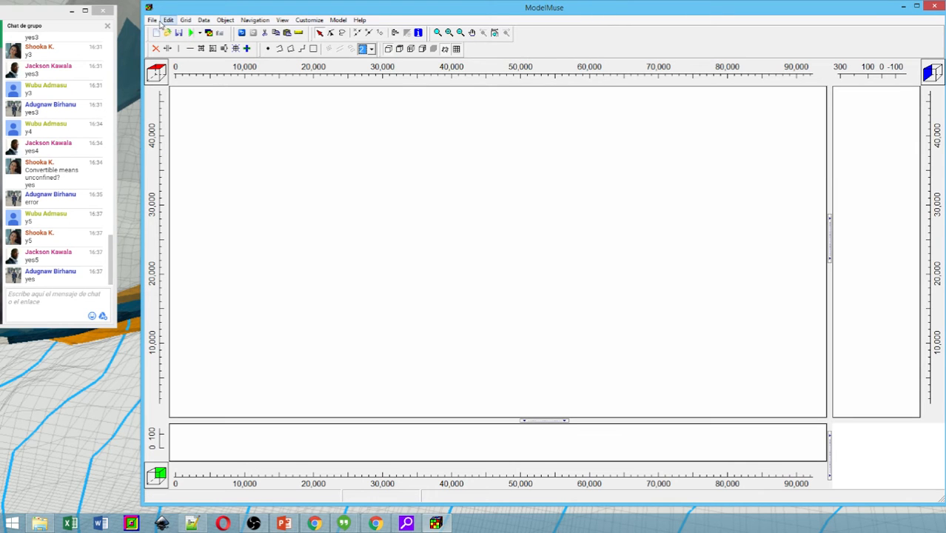
{"action": "left_click", "coordinate": [153, 20]}
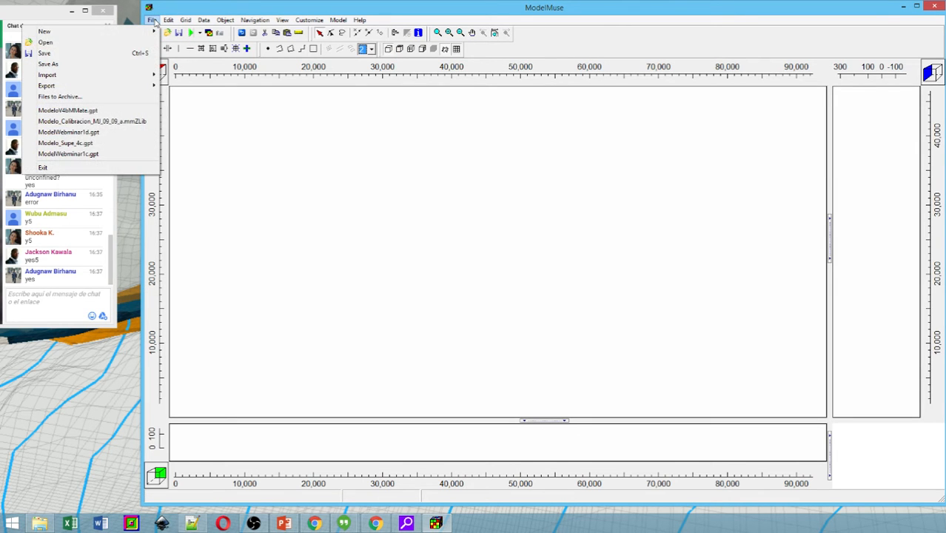
{"action": "mouse_move", "coordinate": [145, 77]}
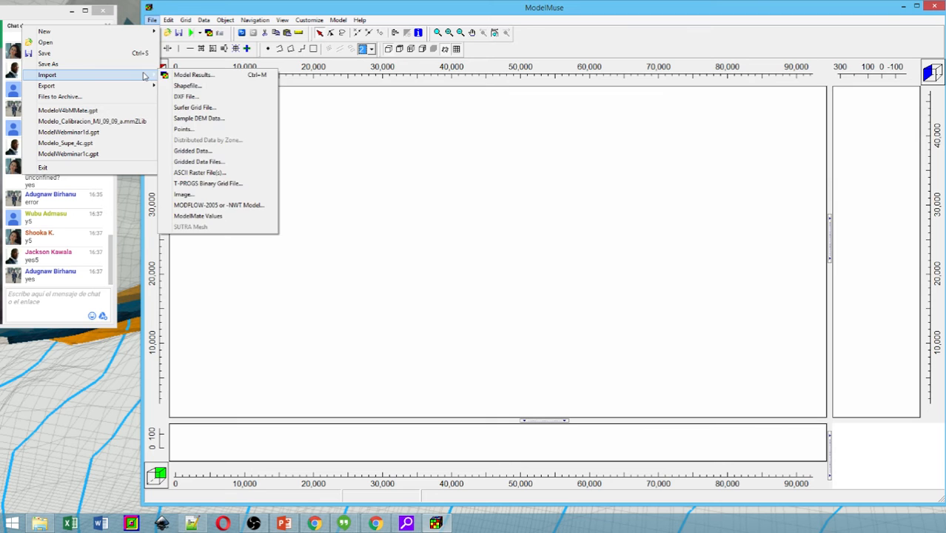
{"action": "left_click", "coordinate": [190, 86]}
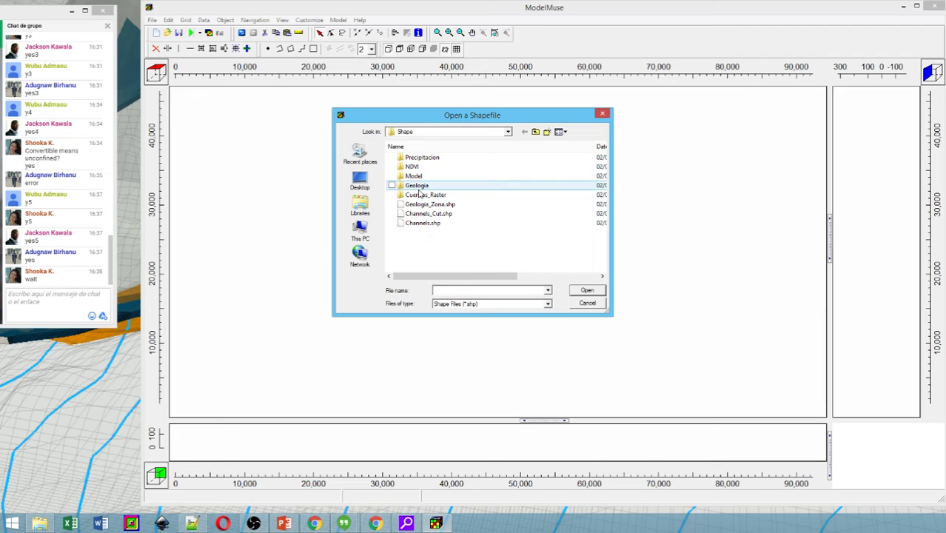
{"action": "left_click", "coordinate": [419, 196]}
{"action": "double_click", "coordinate": [419, 196]}
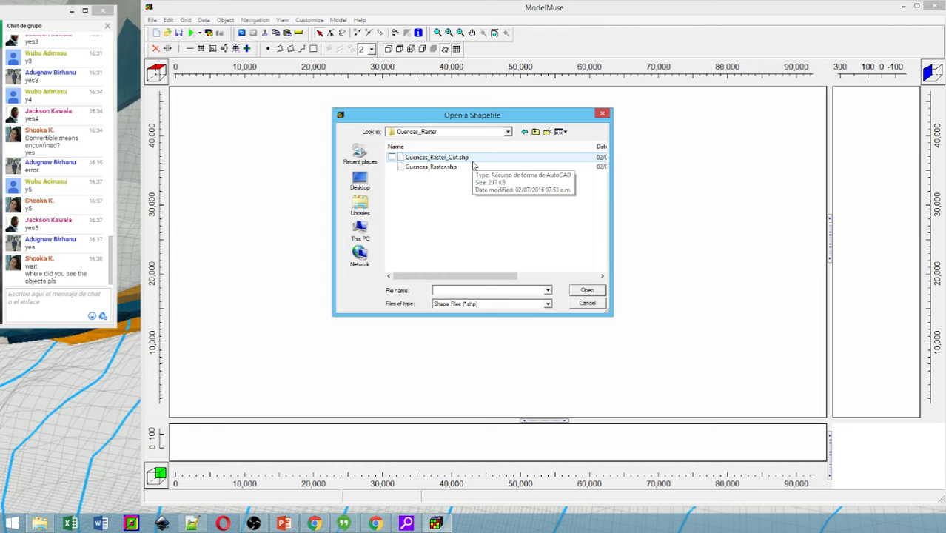
{"action": "left_click", "coordinate": [601, 114]}
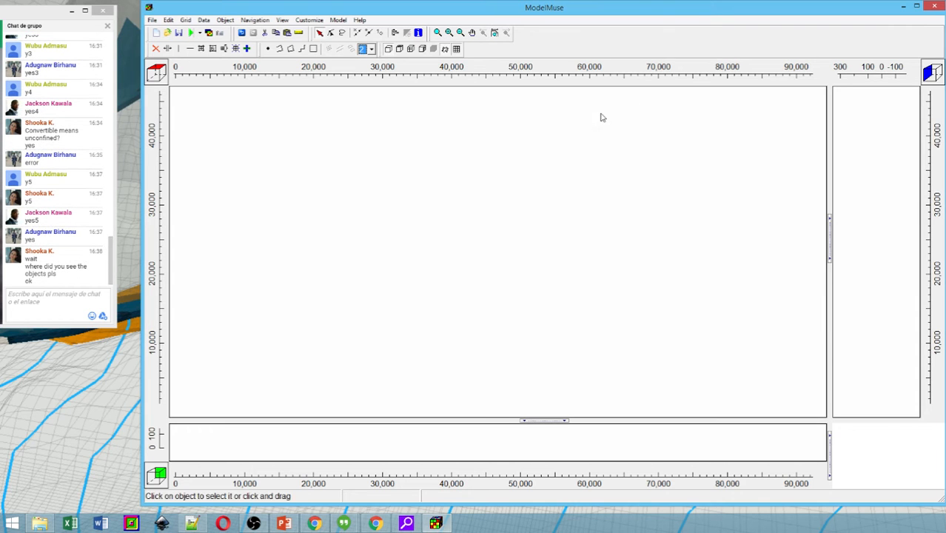
- Import Cuencas_Raster_Cut.shp from the Cuencas_Raster subfolder of Shape as separate objects that set the values of enclosed cells
{"action": "left_click", "coordinate": [152, 19]}
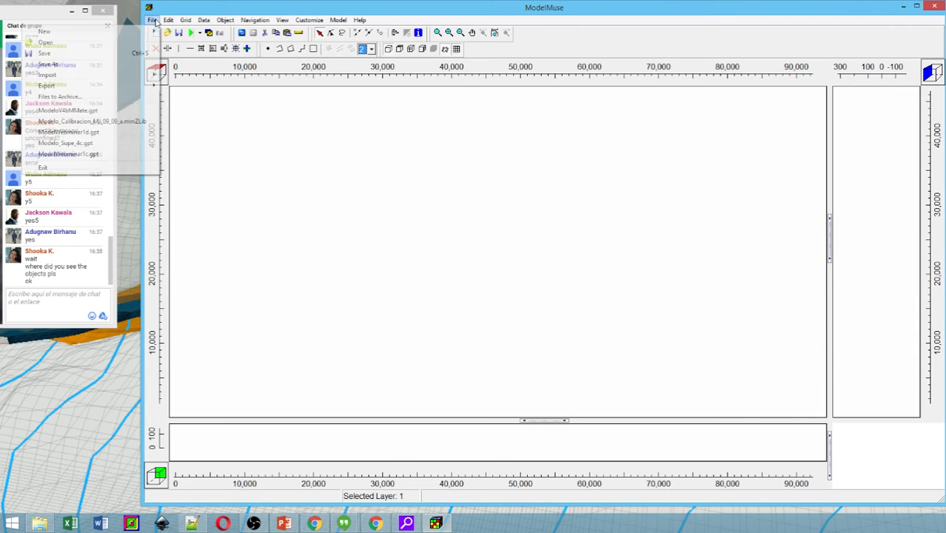
{"action": "mouse_move", "coordinate": [145, 74]}
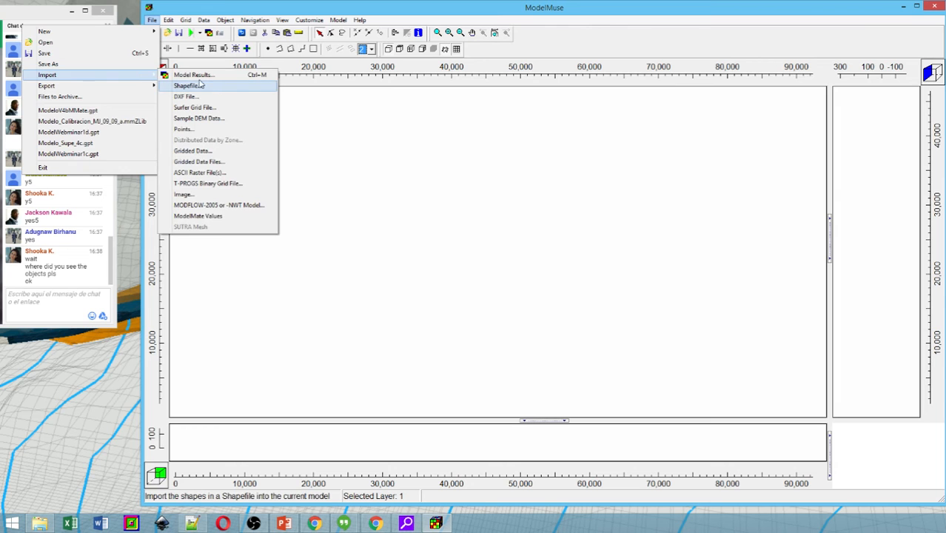
{"action": "left_click", "coordinate": [199, 88]}
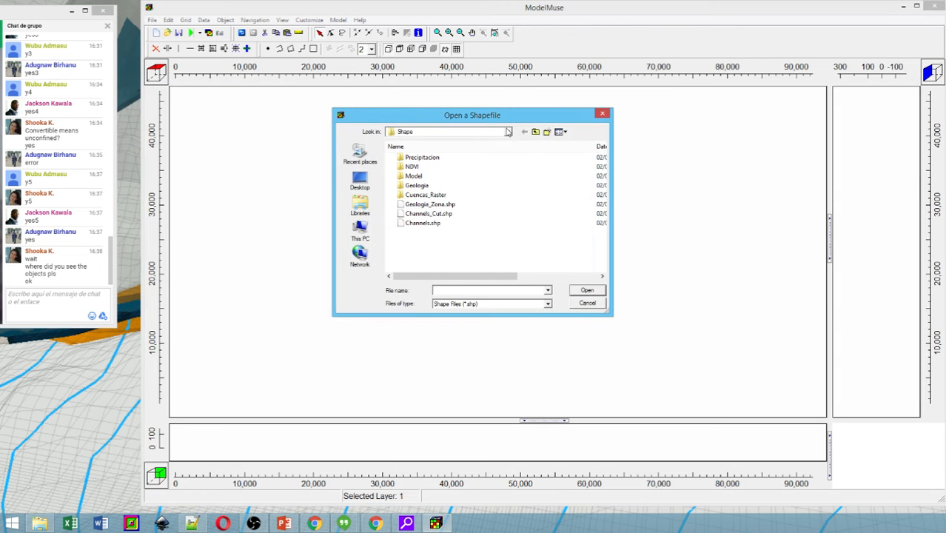
{"action": "left_click", "coordinate": [539, 133]}
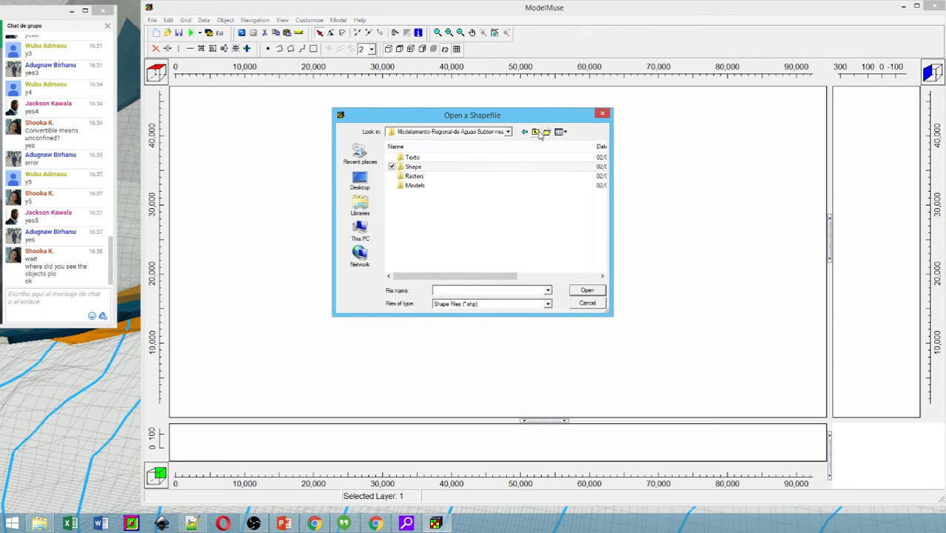
{"action": "double_click", "coordinate": [408, 169]}
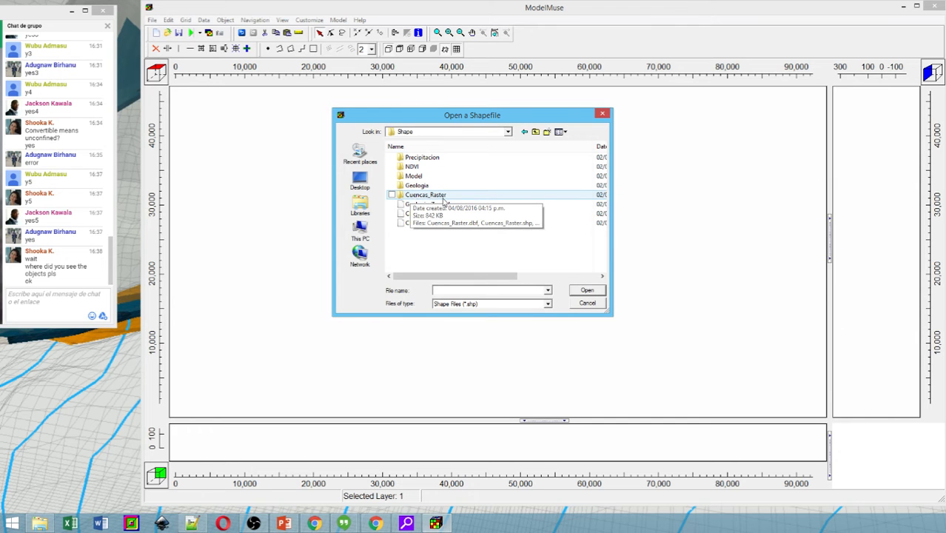
{"action": "double_click", "coordinate": [421, 195]}
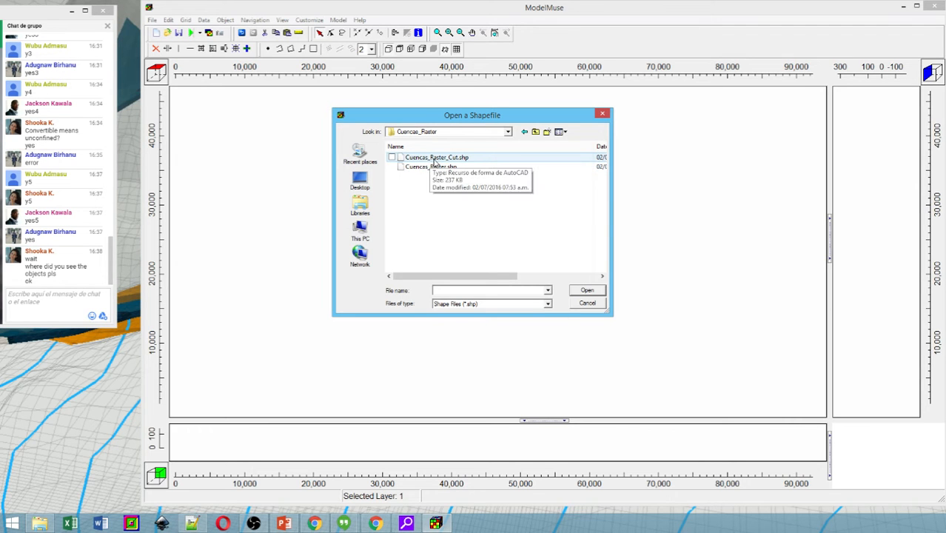
{"action": "double_click", "coordinate": [435, 161]}
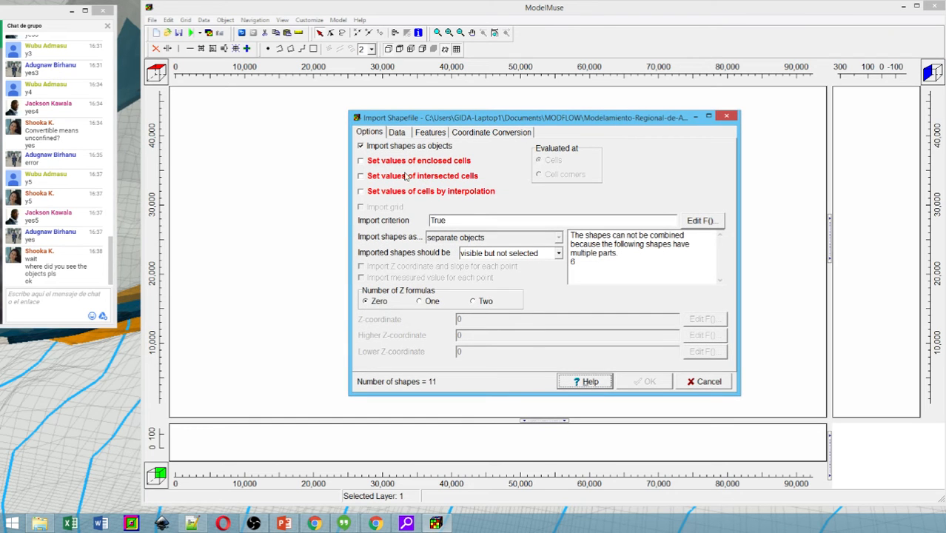
{"action": "left_click", "coordinate": [361, 161]}
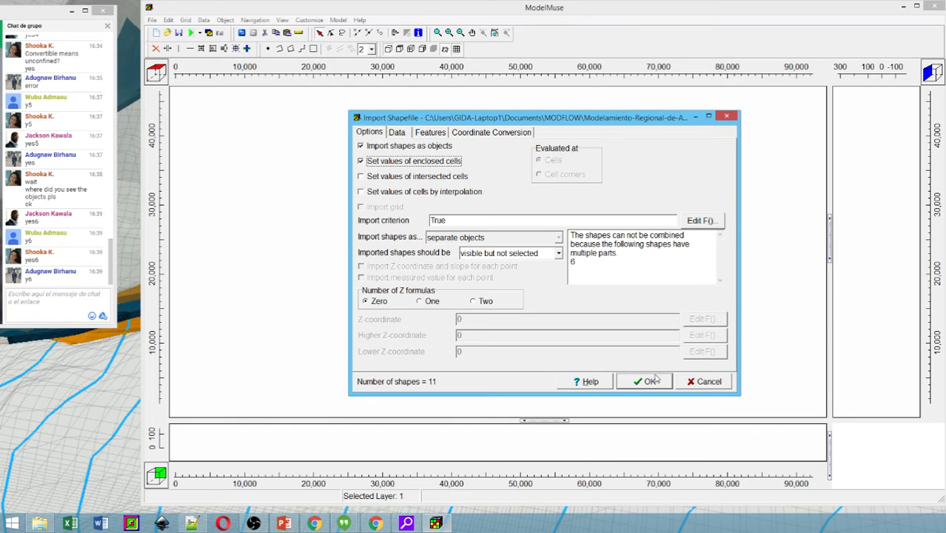
{"action": "left_click", "coordinate": [655, 380]}
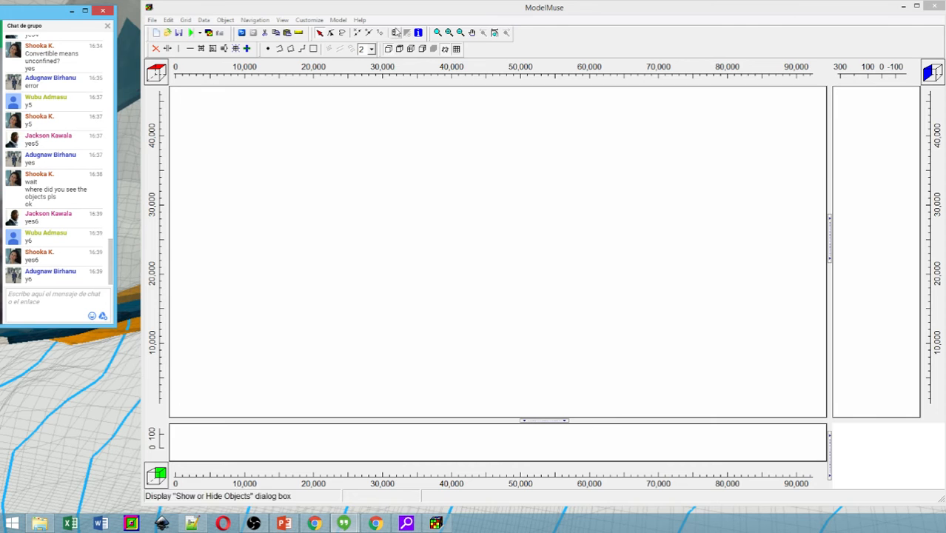
- Open the Show or Hide Objects list and expand All Objects to review the imported Cuencas_Raster_Cut objects
{"action": "left_click", "coordinate": [396, 36]}
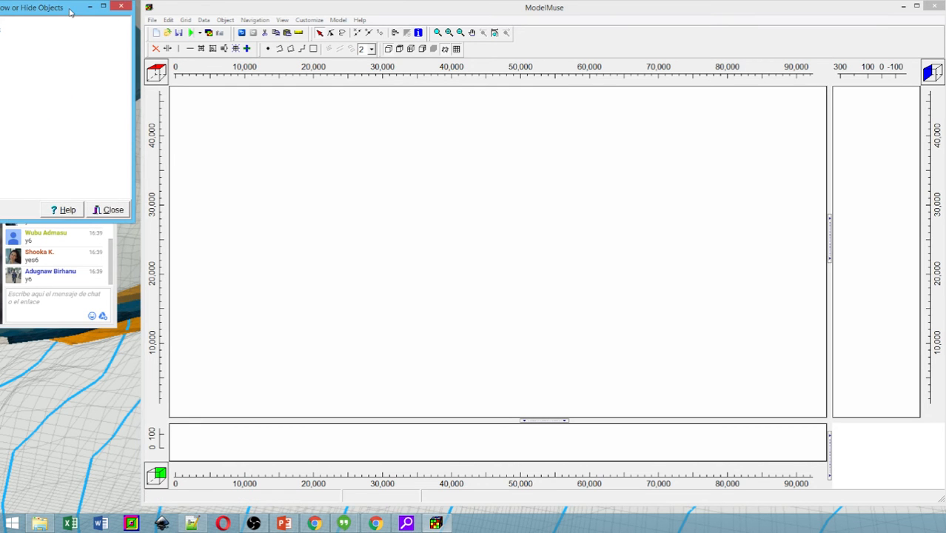
{"action": "left_click_drag", "start_coordinate": [69, 12], "coordinate": [482, 56]}
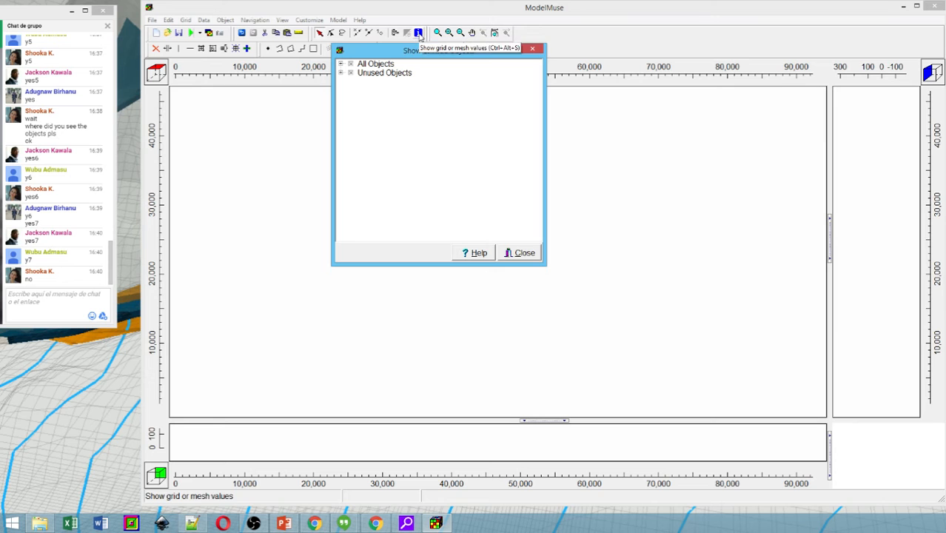
{"action": "left_click", "coordinate": [188, 21]}
{"action": "mouse_move", "coordinate": [223, 21]}
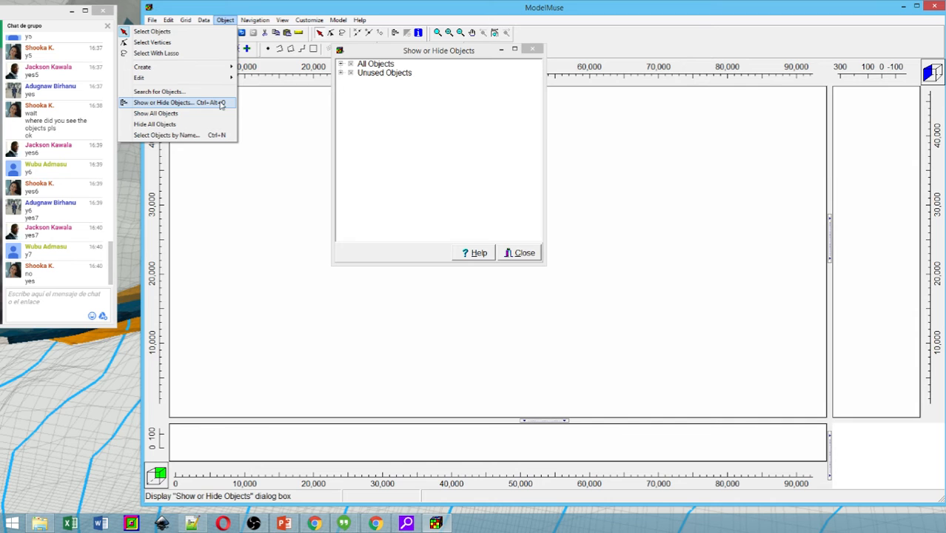
{"action": "left_click", "coordinate": [500, 134]}
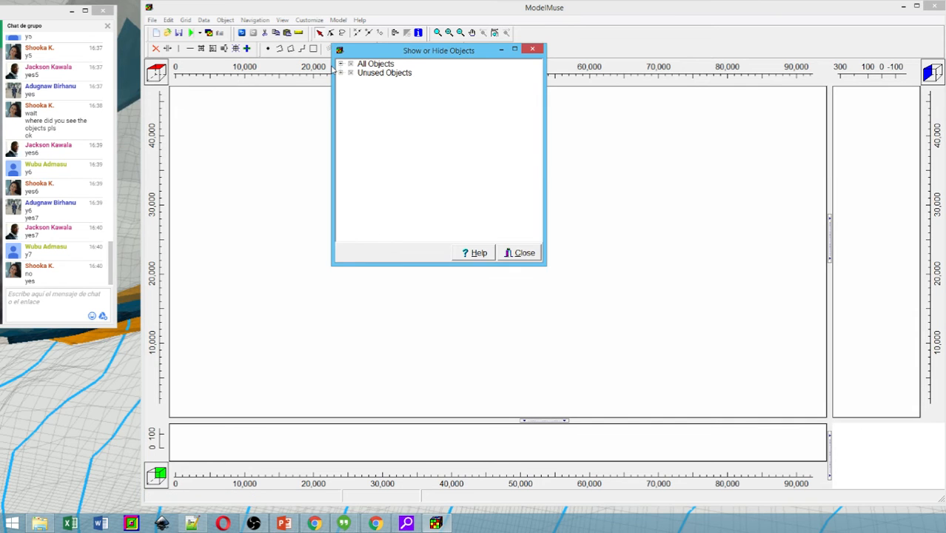
{"action": "left_click", "coordinate": [342, 65]}
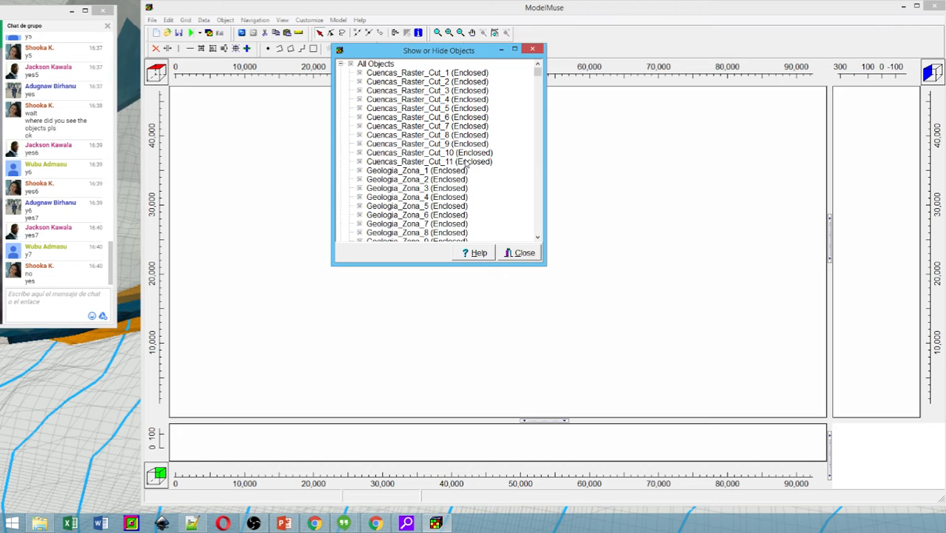
{"action": "left_click", "coordinate": [429, 109]}
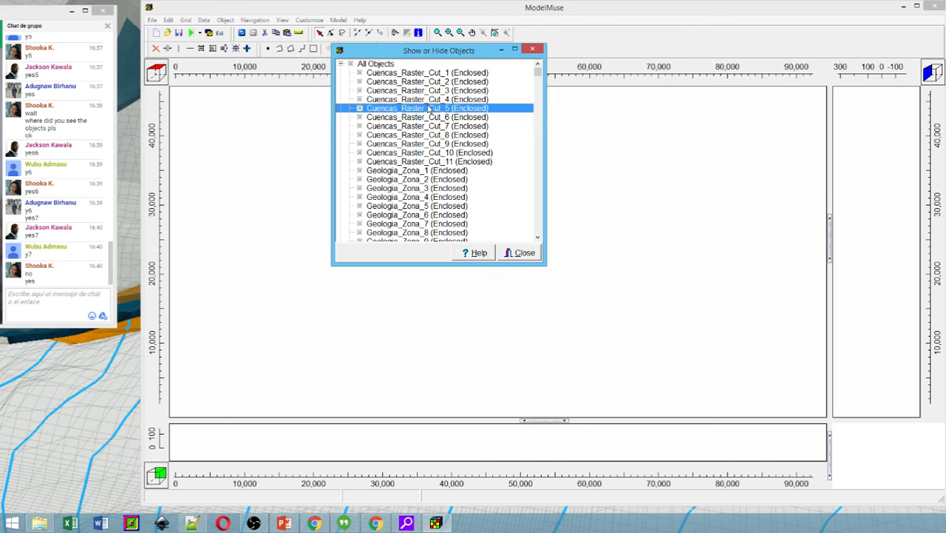
{"action": "left_click", "coordinate": [434, 162]}
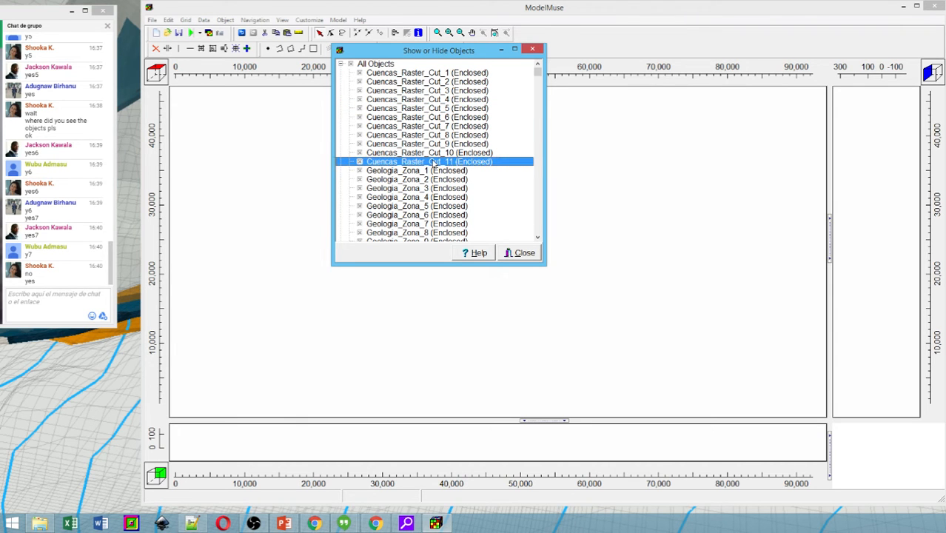
- Examine the object areas of Cuencas_Raster_Cut_11, 10, 9 and 8 in their Object Properties
{"action": "double_click", "coordinate": [433, 162]}
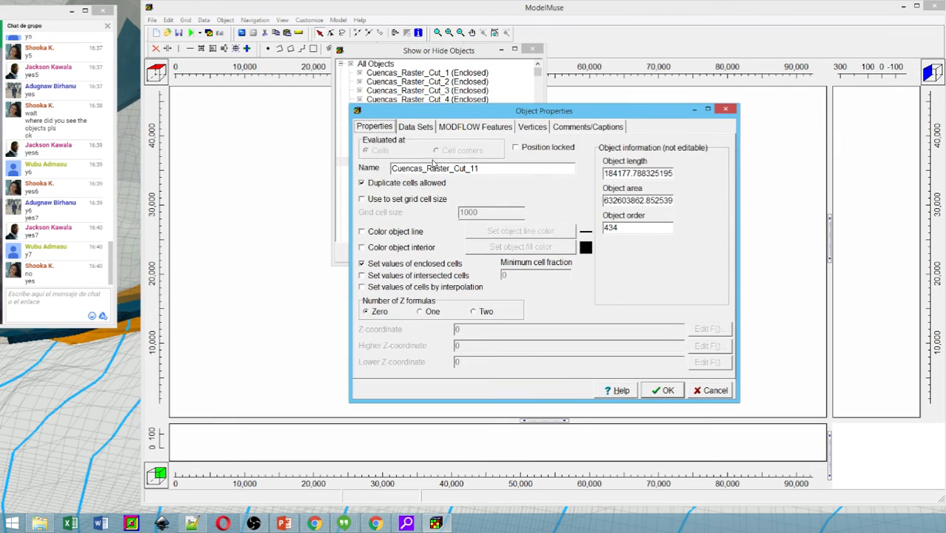
{"action": "left_click", "coordinate": [631, 201]}
{"action": "left_click_drag", "start_coordinate": [631, 200], "coordinate": [618, 200]}
{"action": "left_click", "coordinate": [728, 111]}
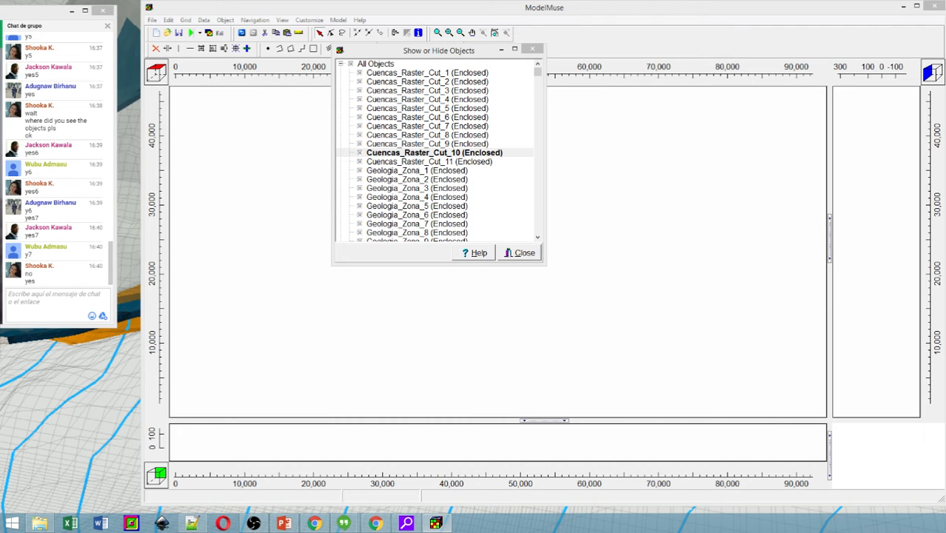
{"action": "left_click", "coordinate": [435, 145]}
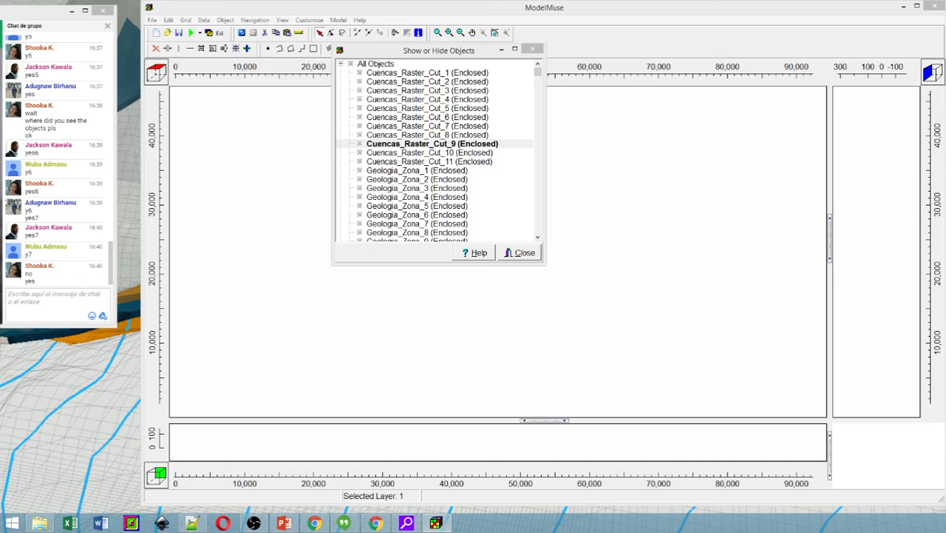
{"action": "left_click", "coordinate": [449, 135]}
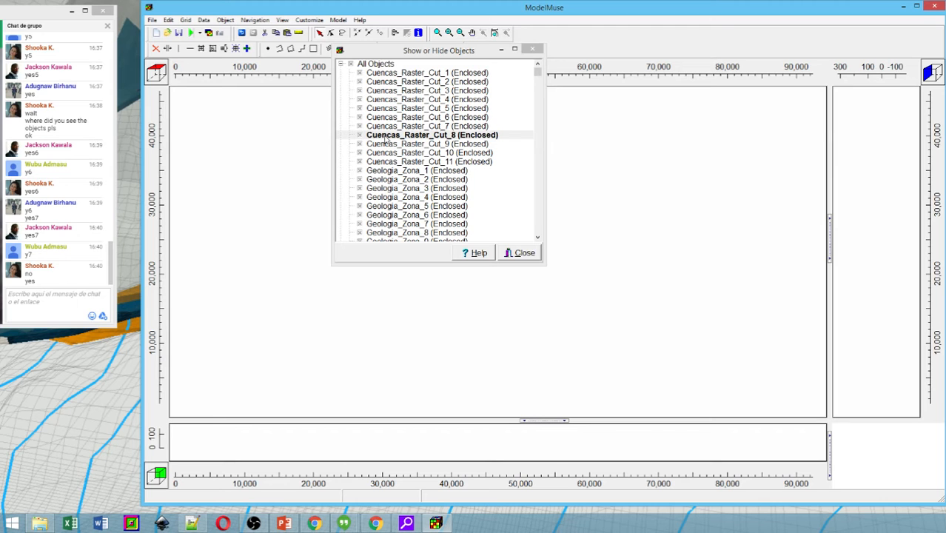
- Use Cuencas_Raster_Cut_8 to set the grid cell size and enter a grid cell size of 500
{"action": "left_click", "coordinate": [448, 136]}
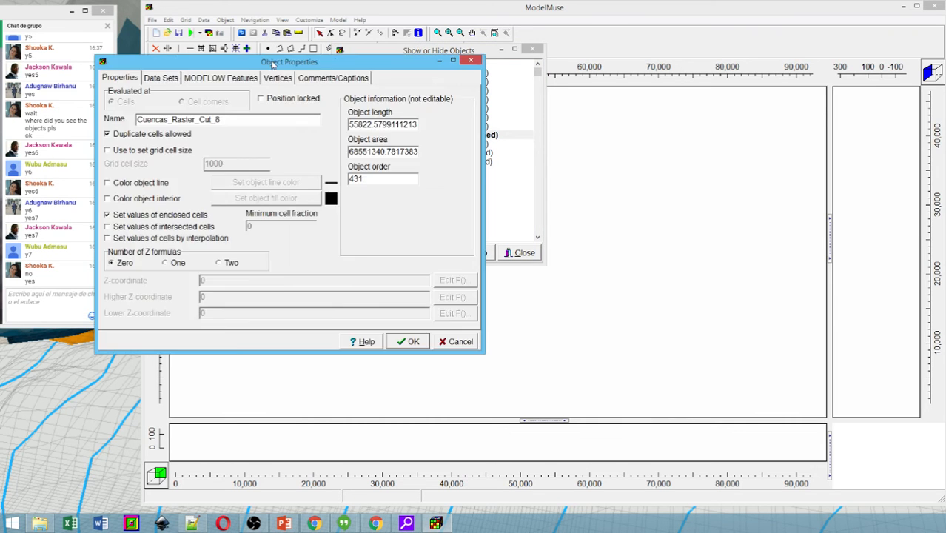
{"action": "left_click_drag", "start_coordinate": [295, 57], "coordinate": [460, 72]}
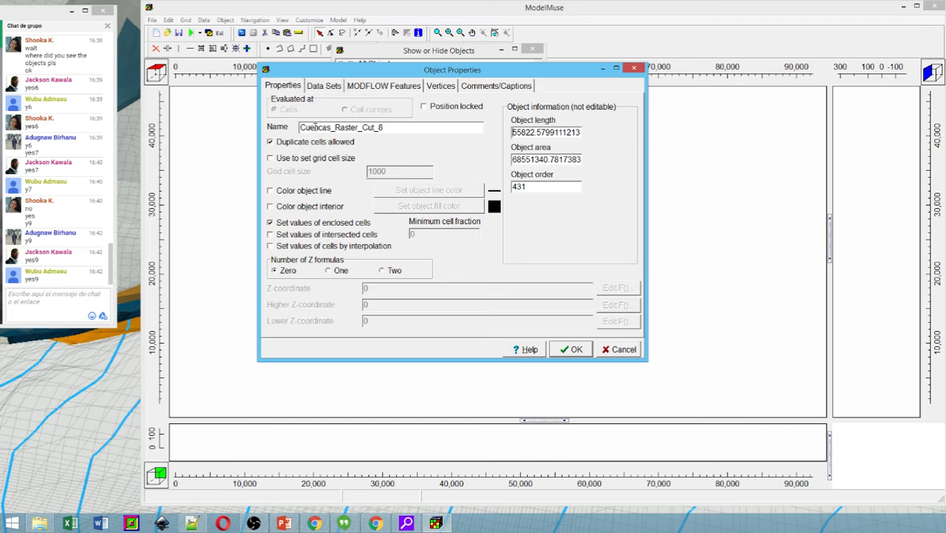
{"action": "left_click_drag", "start_coordinate": [300, 127], "coordinate": [400, 129]}
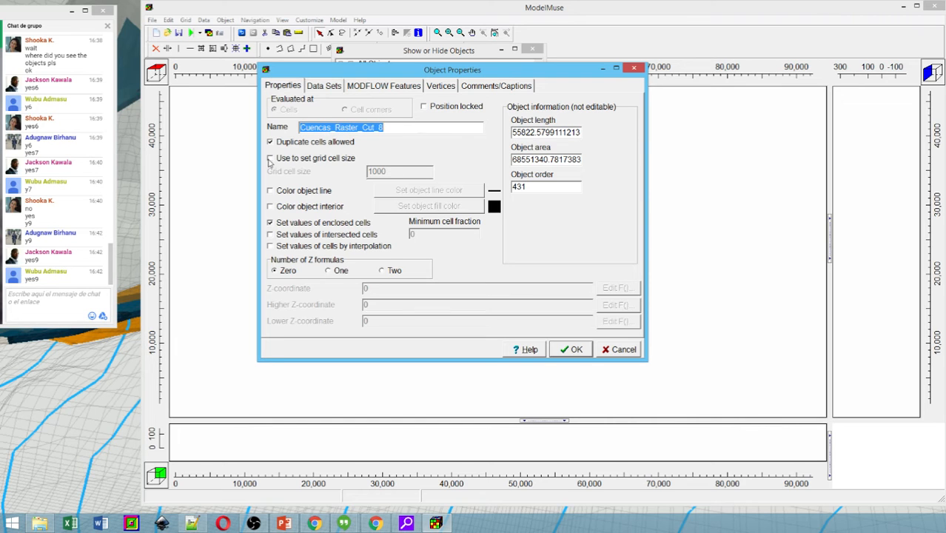
{"action": "left_click", "coordinate": [271, 159]}
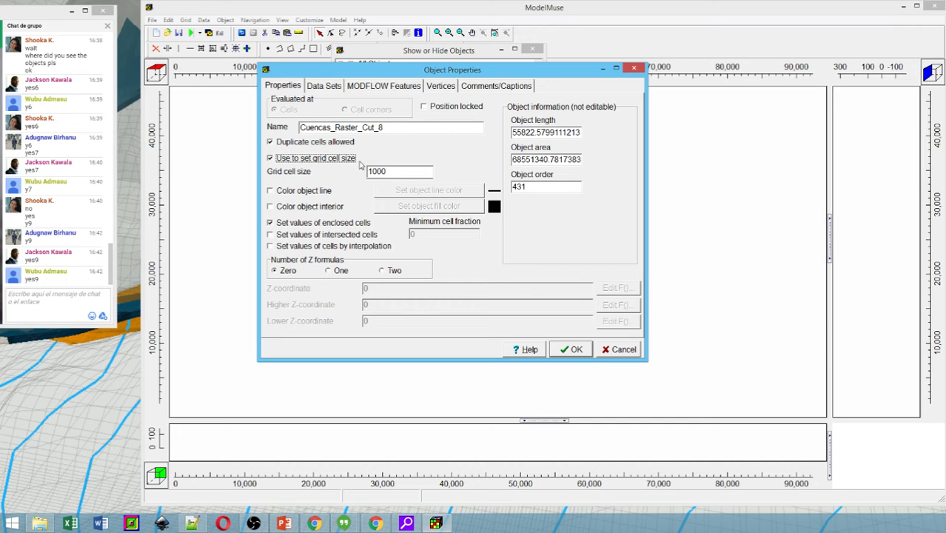
{"action": "mouse_move", "coordinate": [513, 158]}
{"action": "left_mouse_down"}
{"action": "mouse_move", "coordinate": [558, 159]}
{"action": "mouse_move", "coordinate": [522, 161]}
{"action": "left_mouse_up"}
{"action": "left_click", "coordinate": [535, 160]}
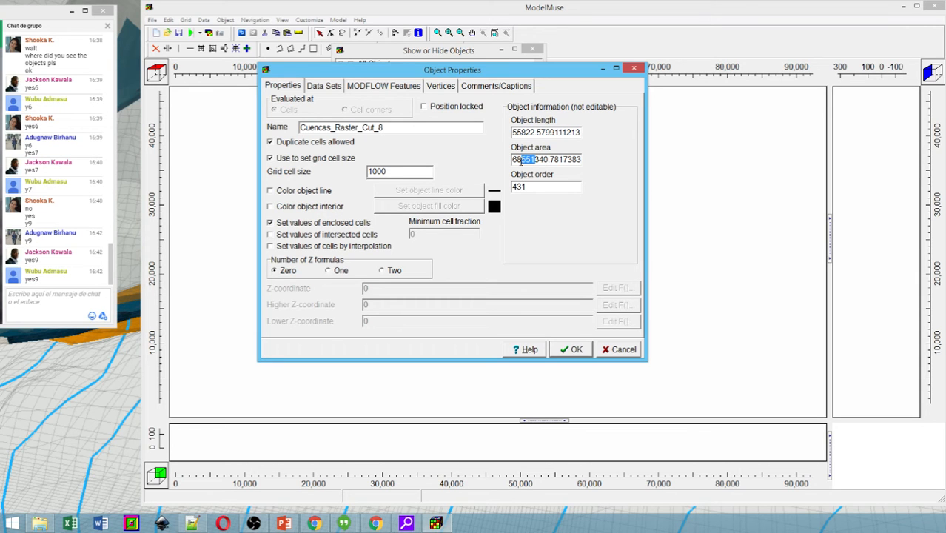
{"action": "double_click", "coordinate": [397, 171]}
{"action": "type", "text": "00"}
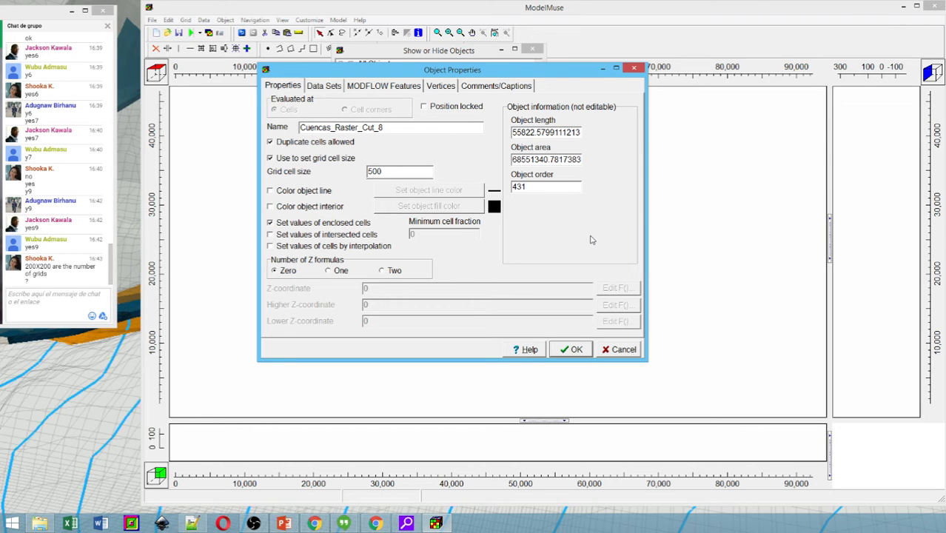
{"action": "left_click_drag", "start_coordinate": [419, 177], "coordinate": [361, 170]}
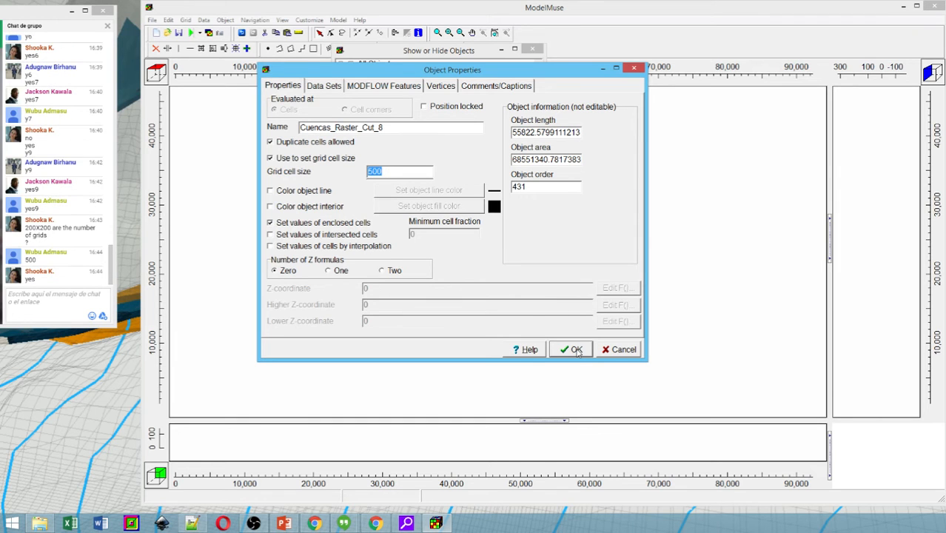
- Color both the line and the interior of Cuencas_Raster_Cut_8 light violet-blue and apply the object properties
{"action": "left_click", "coordinate": [299, 194]}
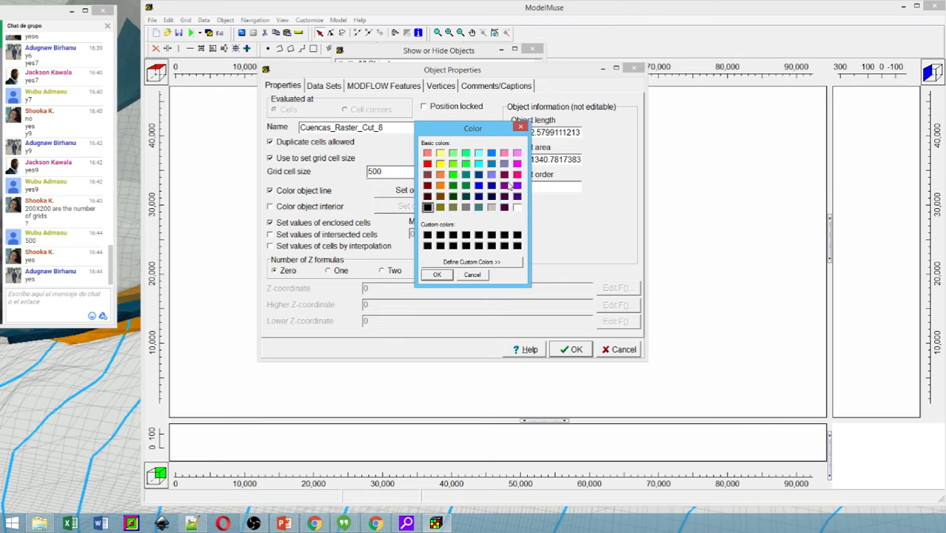
{"action": "left_click", "coordinate": [492, 175]}
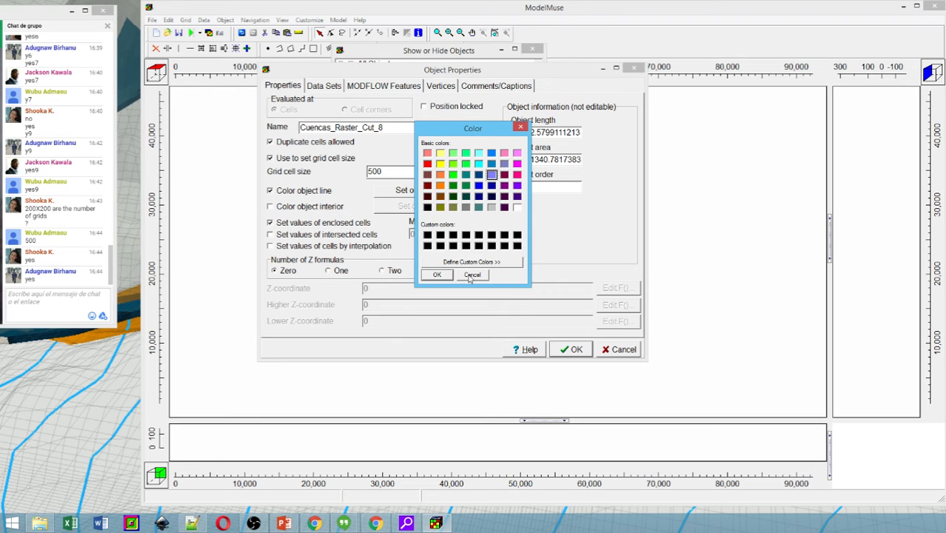
{"action": "left_click", "coordinate": [436, 275]}
{"action": "left_click", "coordinate": [270, 207]}
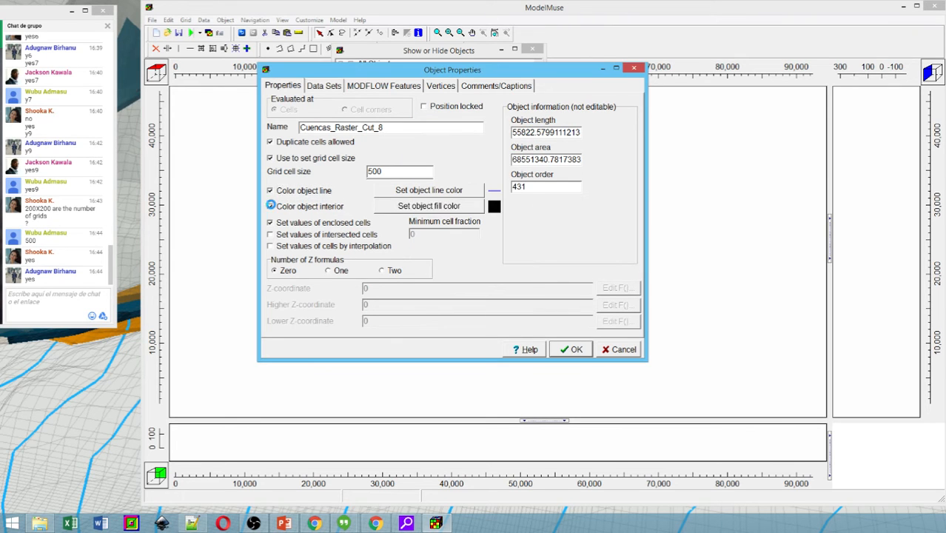
{"action": "left_click", "coordinate": [492, 175]}
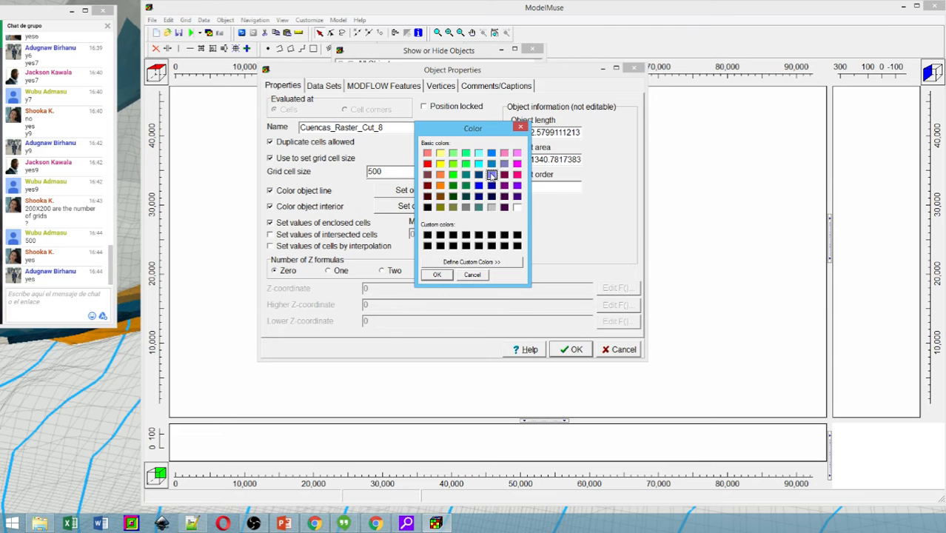
{"action": "left_click", "coordinate": [435, 277]}
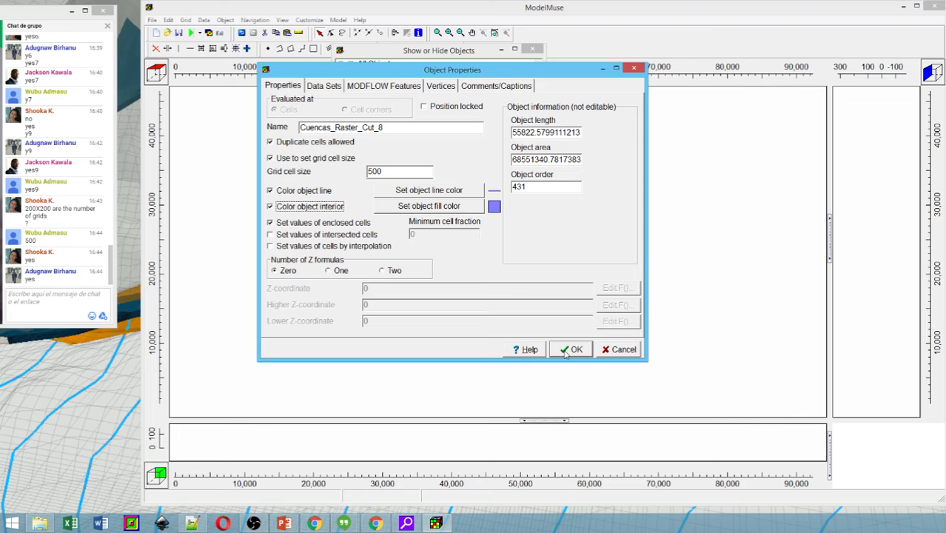
{"action": "double_click", "coordinate": [388, 171]}
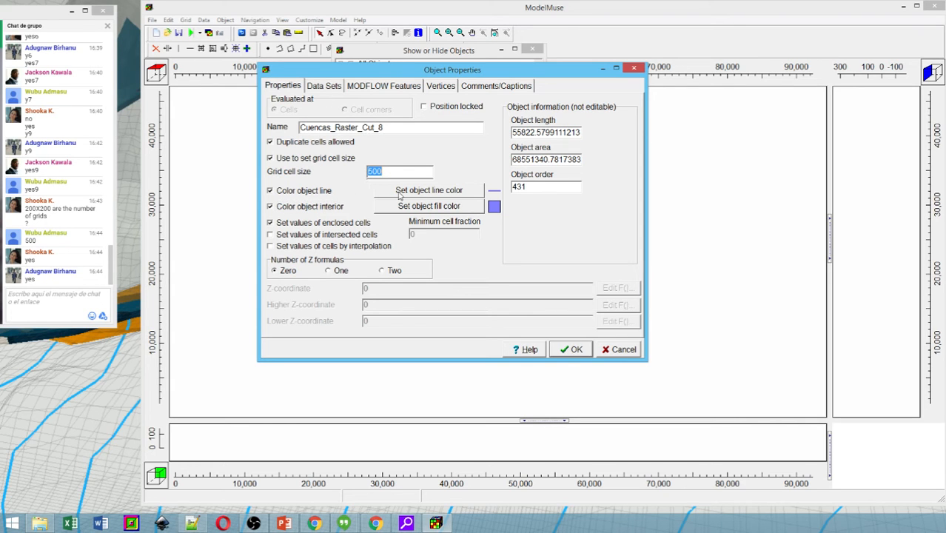
{"action": "left_click", "coordinate": [564, 353]}
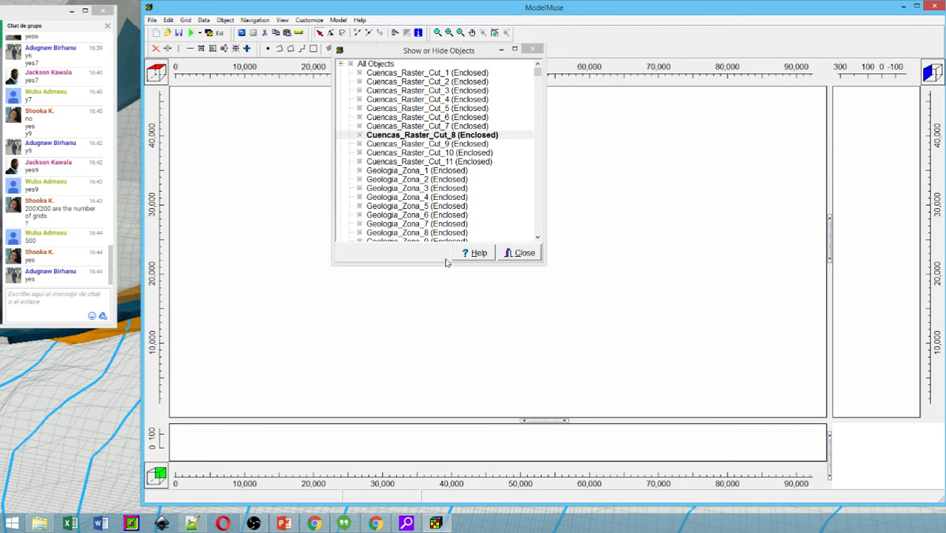
- Minimize the Show or Hide Objects list and generate the grid with an automatically calculated angle and no smoothing
{"action": "left_click", "coordinate": [502, 49]}
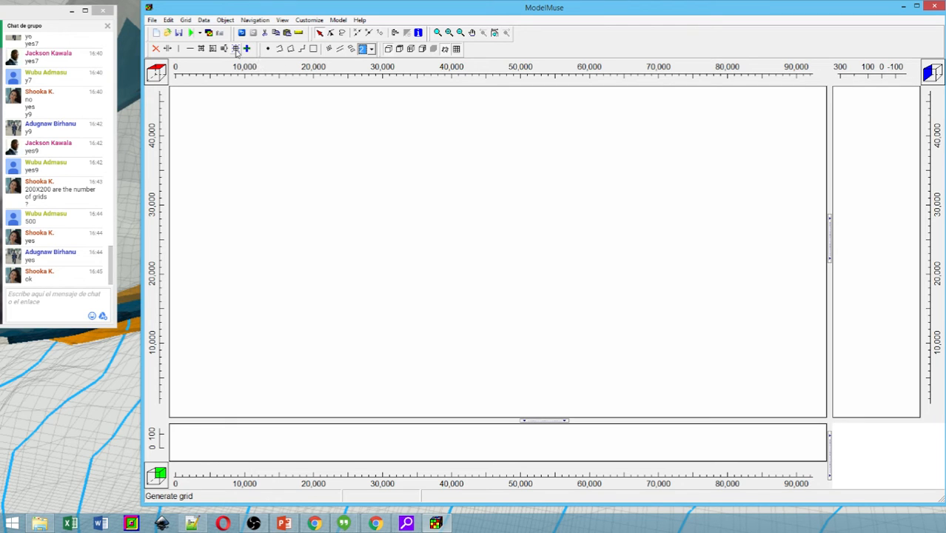
{"action": "left_click", "coordinate": [188, 22]}
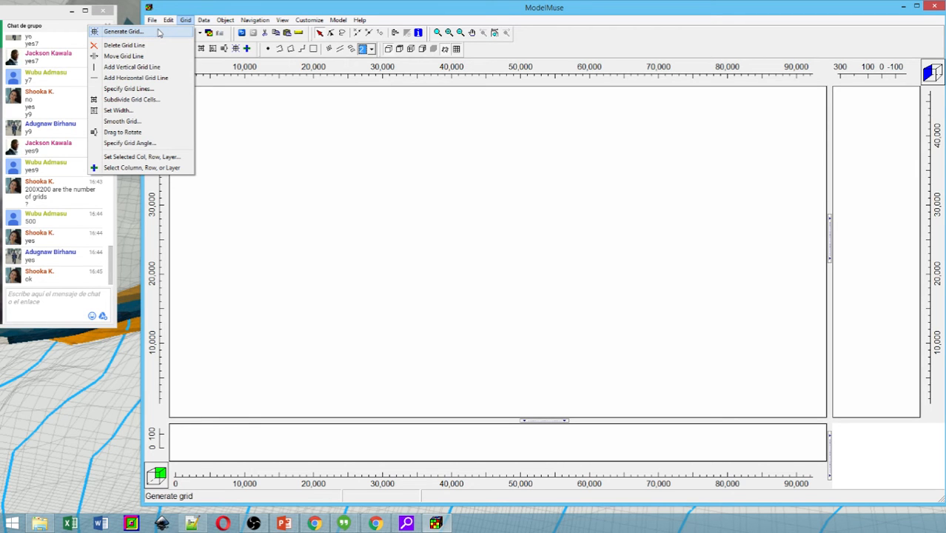
{"action": "left_click", "coordinate": [158, 33]}
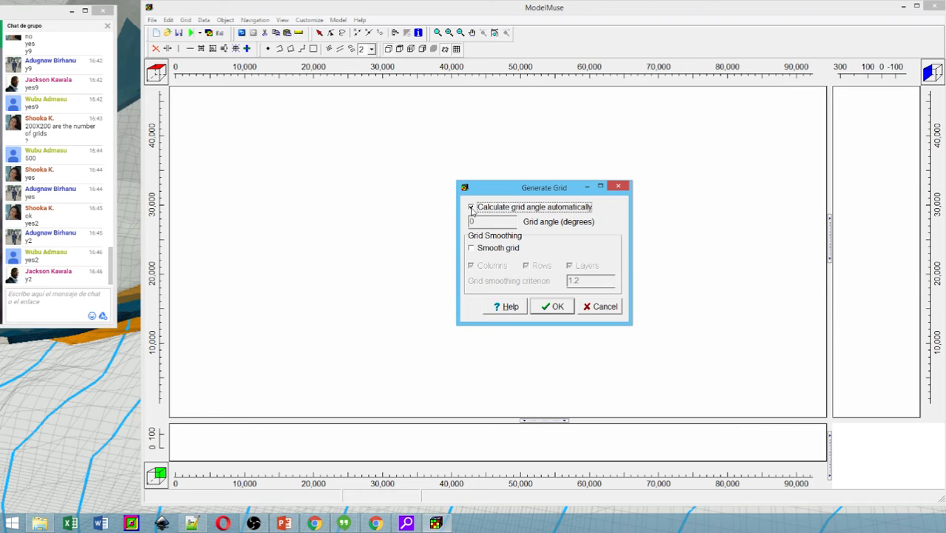
{"action": "left_click", "coordinate": [562, 311]}
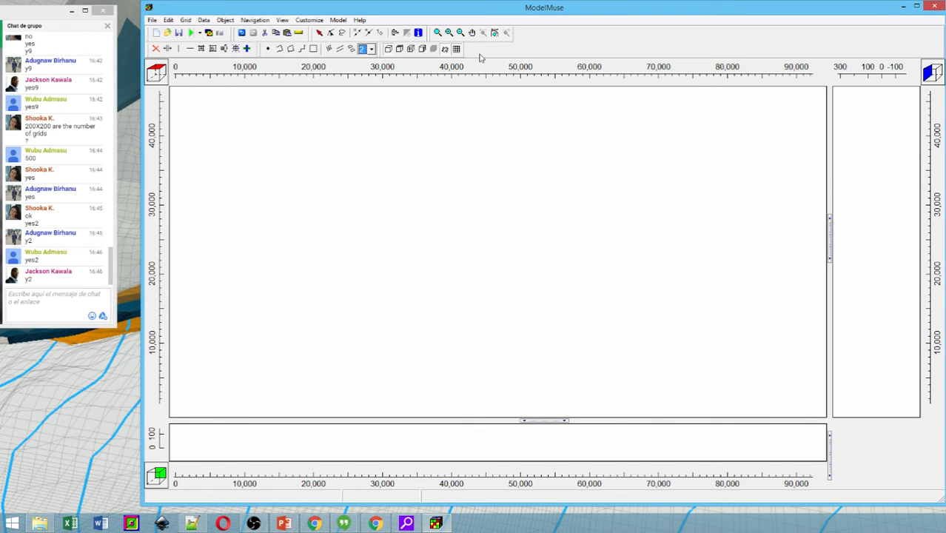
- Restore the default 2D view and examine the generated grid over the colored watershed object up close
{"action": "left_click", "coordinate": [494, 33]}
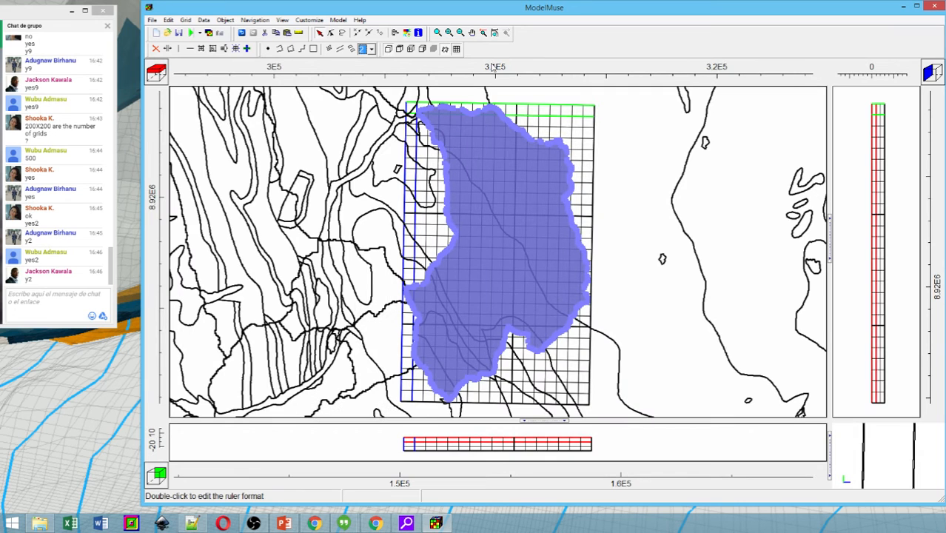
{"action": "left_click", "coordinate": [520, 280]}
{"action": "left_click", "coordinate": [518, 278]}
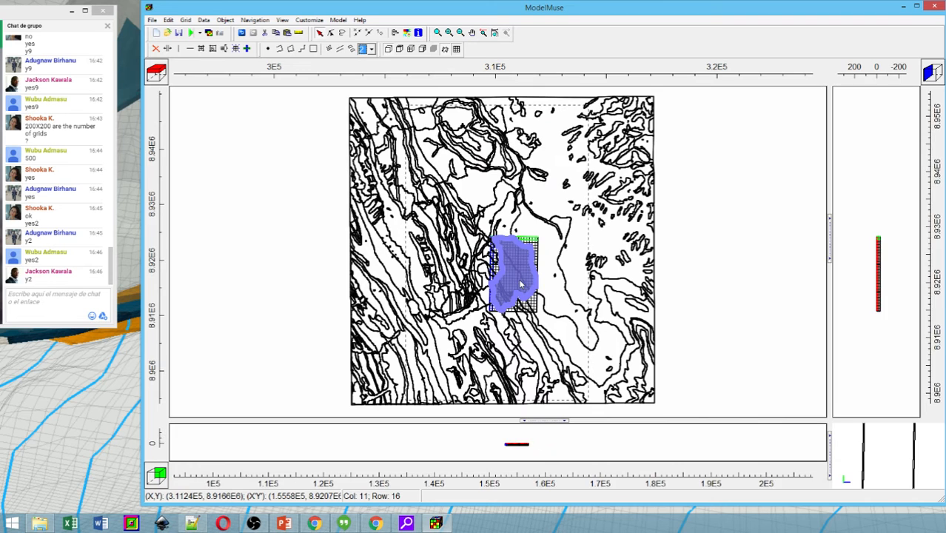
{"action": "left_click", "coordinate": [518, 279]}
{"action": "scroll", "coordinate": [520, 280], "scroll_direction": "up", "scroll_amount": 2}
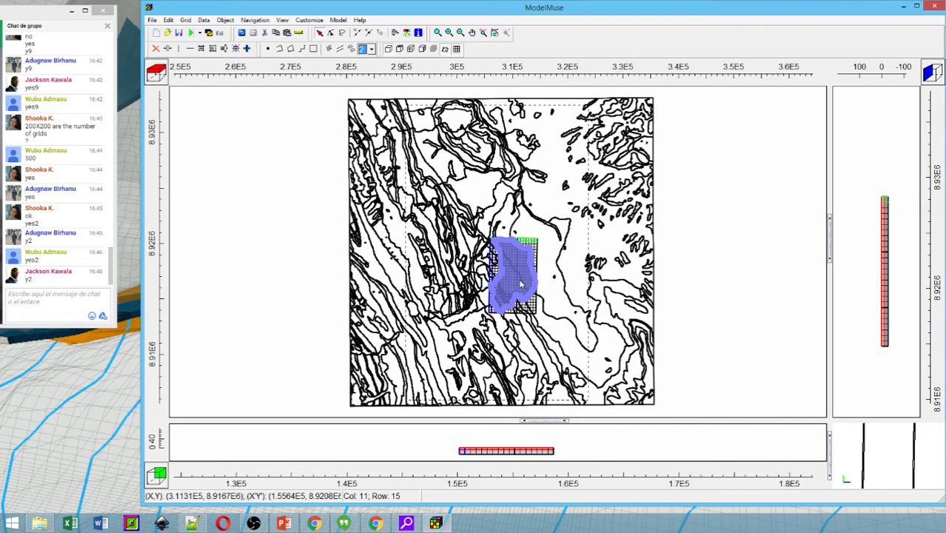
{"action": "scroll", "coordinate": [519, 280], "scroll_direction": "up", "scroll_amount": 2}
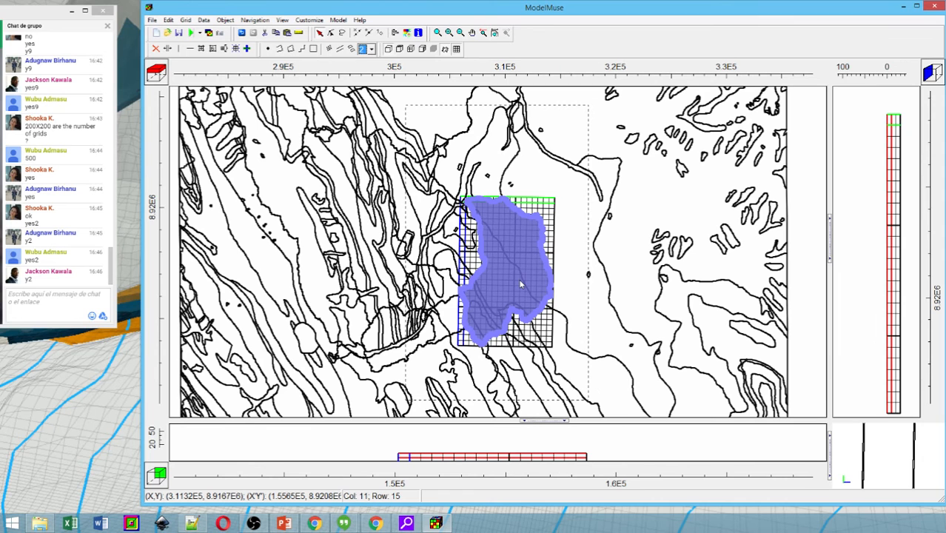
{"action": "scroll", "coordinate": [521, 283], "scroll_direction": "up", "scroll_amount": 2}
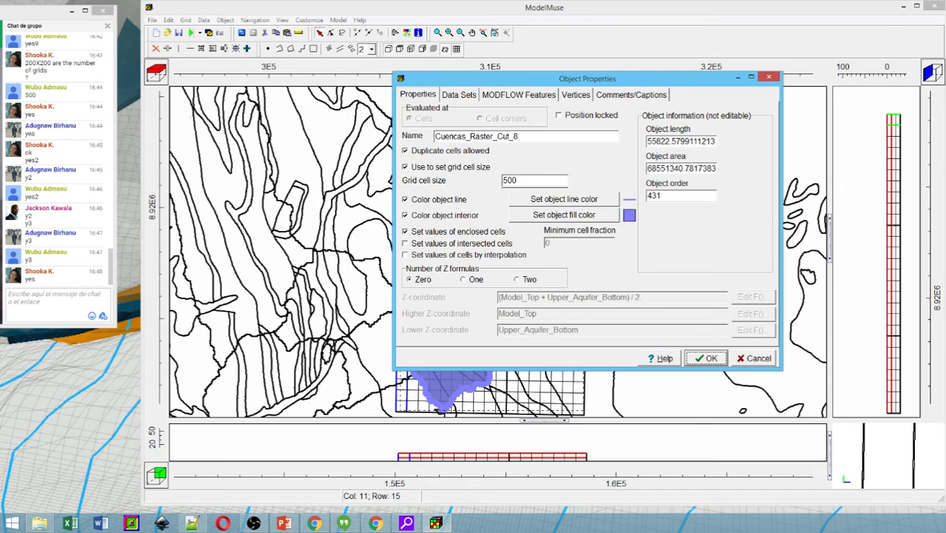
- Set the grid cell size of Cuencas_Raster_Cut_8 to 150 in its Object Properties and apply it
{"action": "double_click", "coordinate": [518, 181]}
{"action": "type", "text": "150"}
{"action": "left_click", "coordinate": [703, 358]}
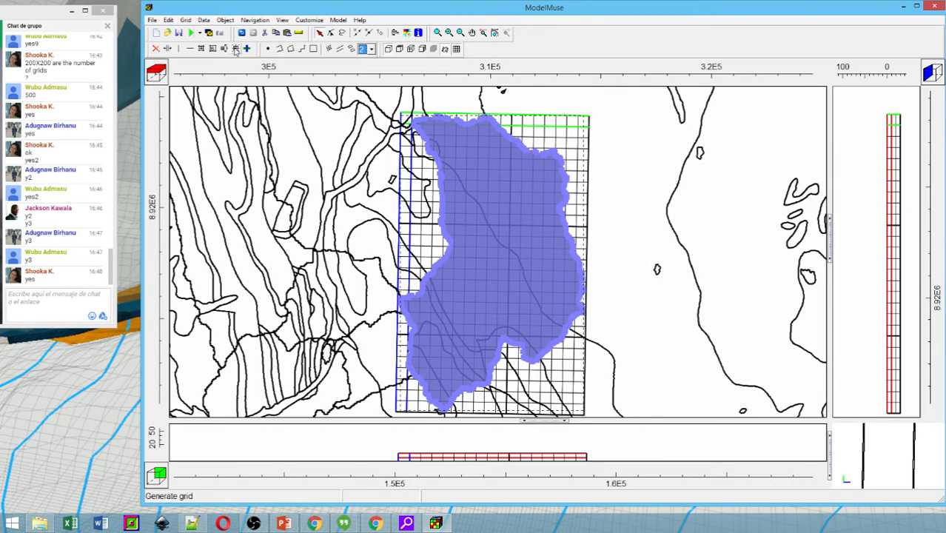
- Regenerate the grid for the finer cell size with the grid angle calculated automatically and smoothing left off
{"action": "left_click", "coordinate": [186, 20]}
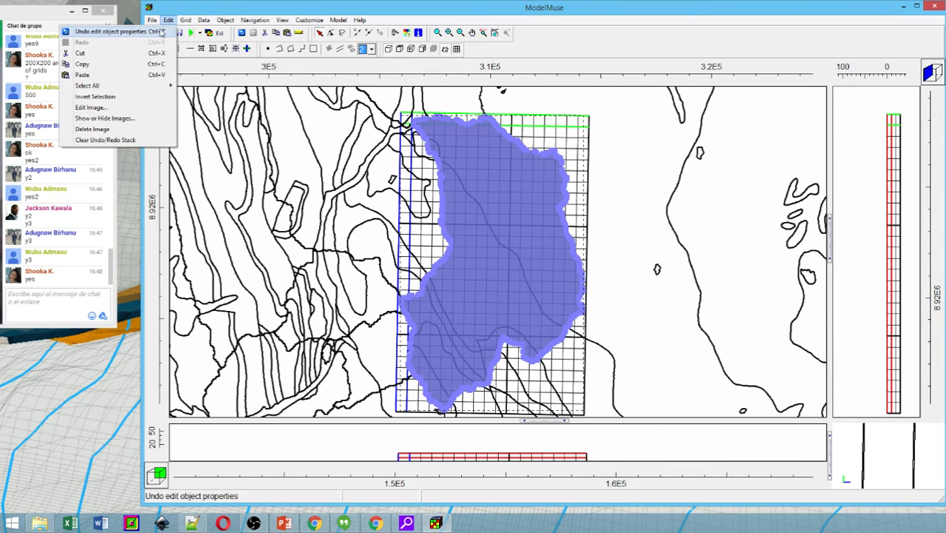
{"action": "left_click", "coordinate": [178, 33]}
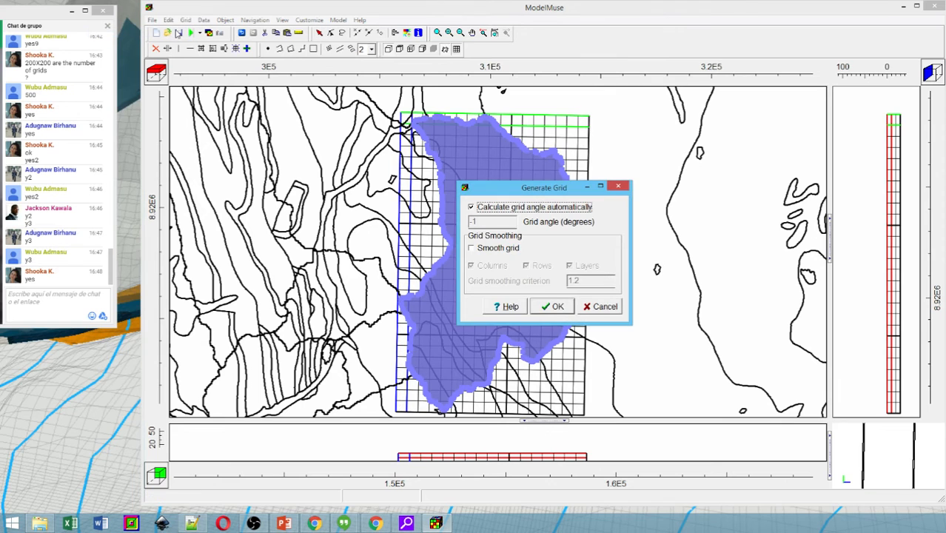
{"action": "left_click", "coordinate": [550, 309]}
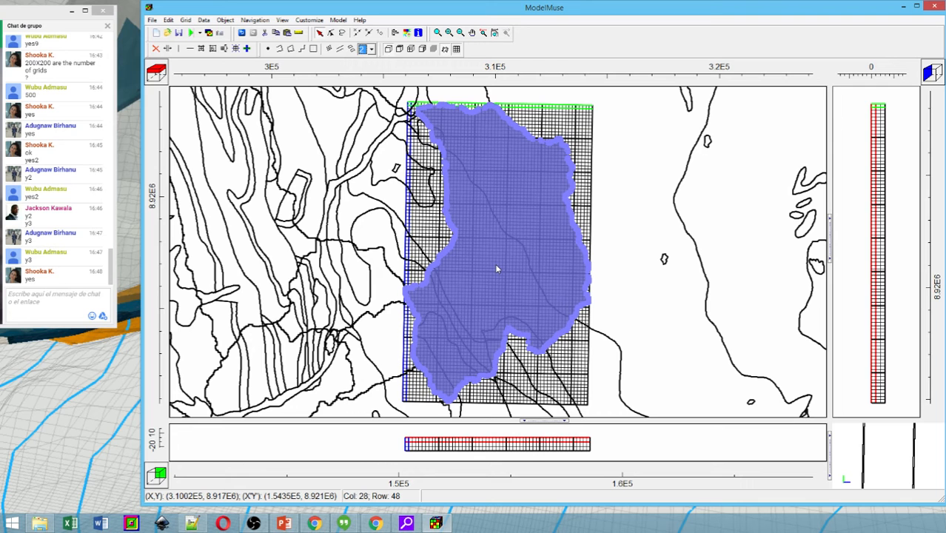
- Box-select and delete the geology polygons along the western side of the map, keeping the watershed and its grid
{"action": "left_click", "coordinate": [474, 191]}
{"action": "scroll", "coordinate": [473, 190], "scroll_direction": "down", "scroll_amount": 2}
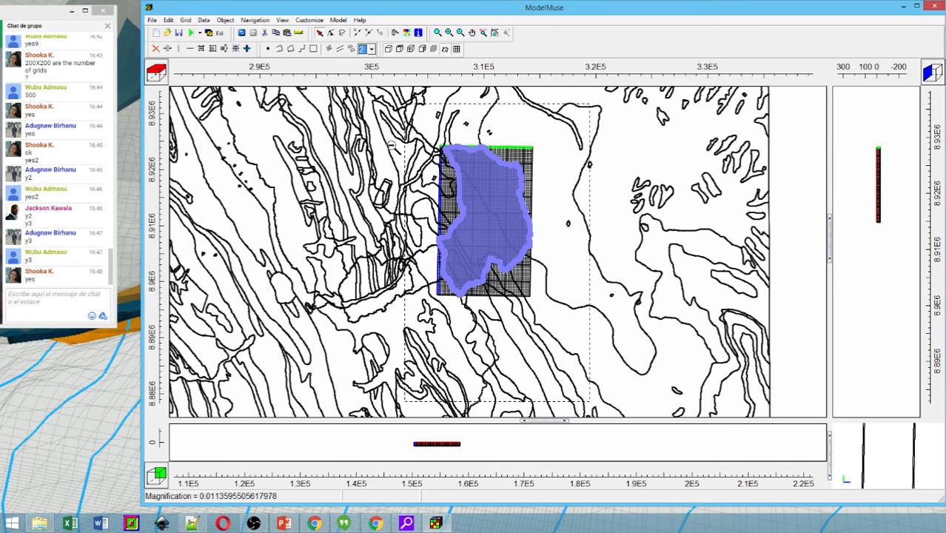
{"action": "scroll", "coordinate": [391, 146], "scroll_direction": "down", "scroll_amount": 2}
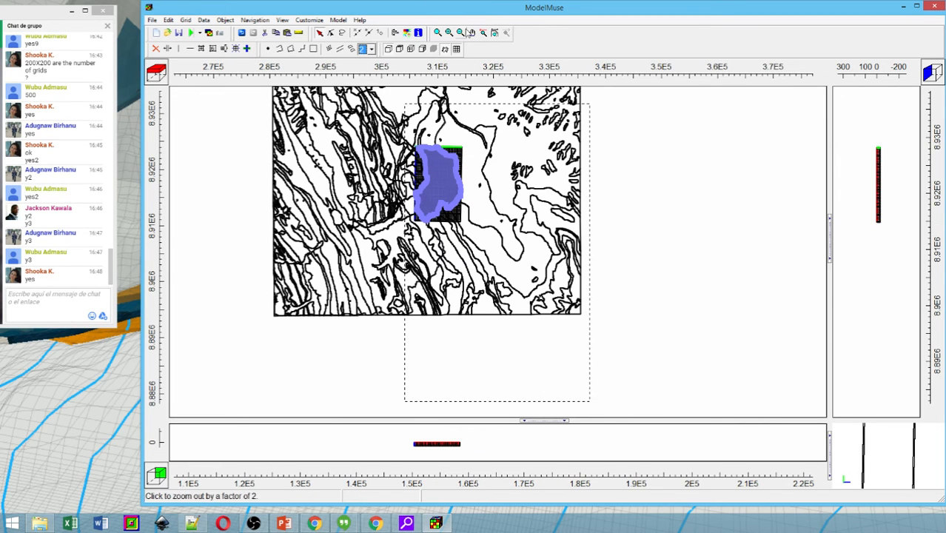
{"action": "left_click", "coordinate": [471, 32]}
{"action": "left_click_drag", "start_coordinate": [504, 190], "coordinate": [523, 259]}
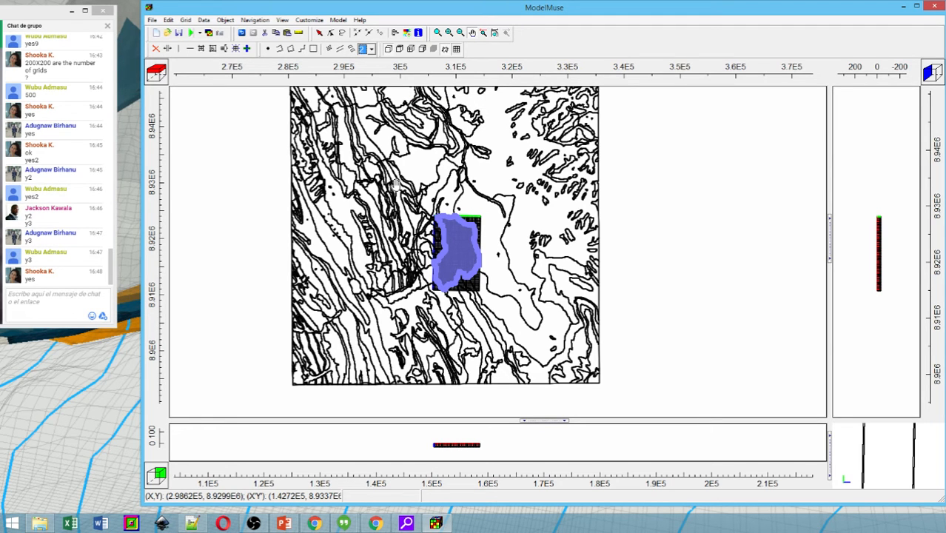
{"action": "left_click", "coordinate": [319, 34]}
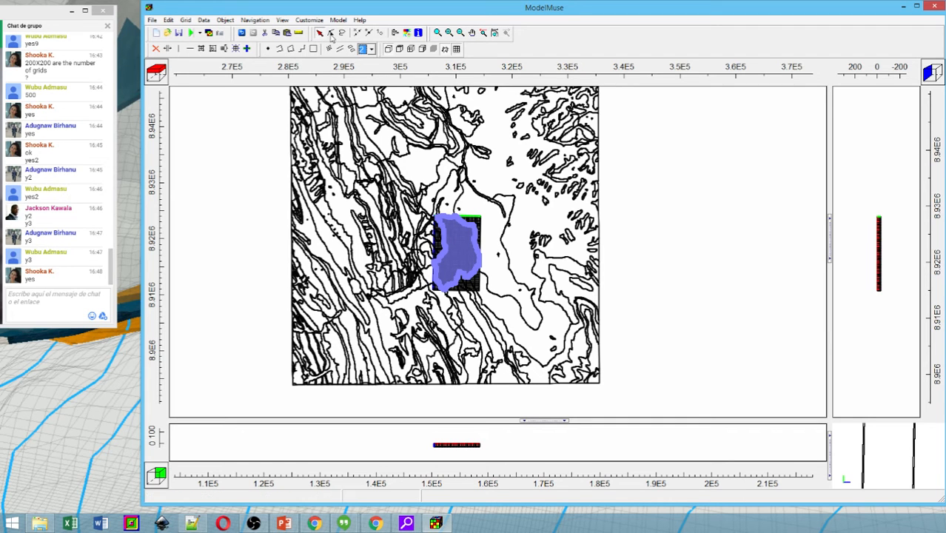
{"action": "left_click", "coordinate": [460, 33]}
{"action": "left_click", "coordinate": [475, 214]}
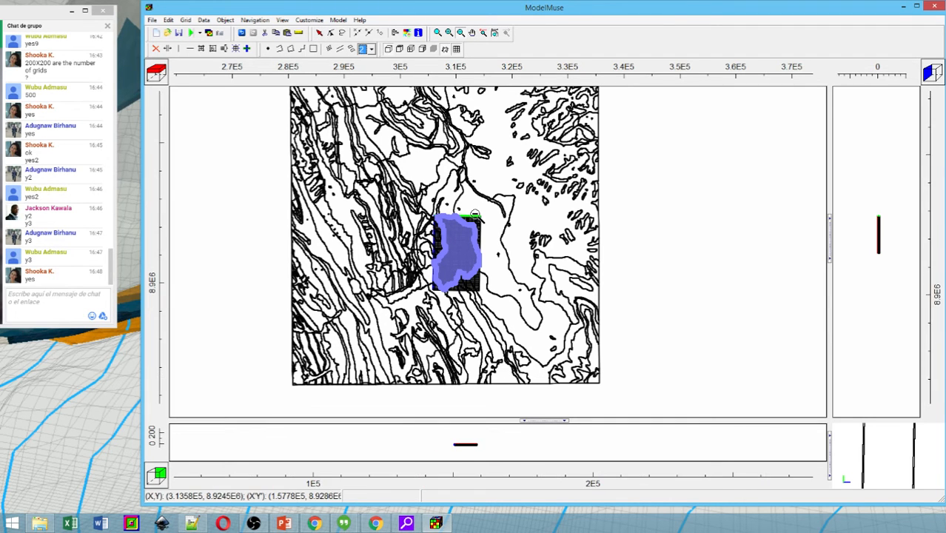
{"action": "left_click", "coordinate": [476, 215]}
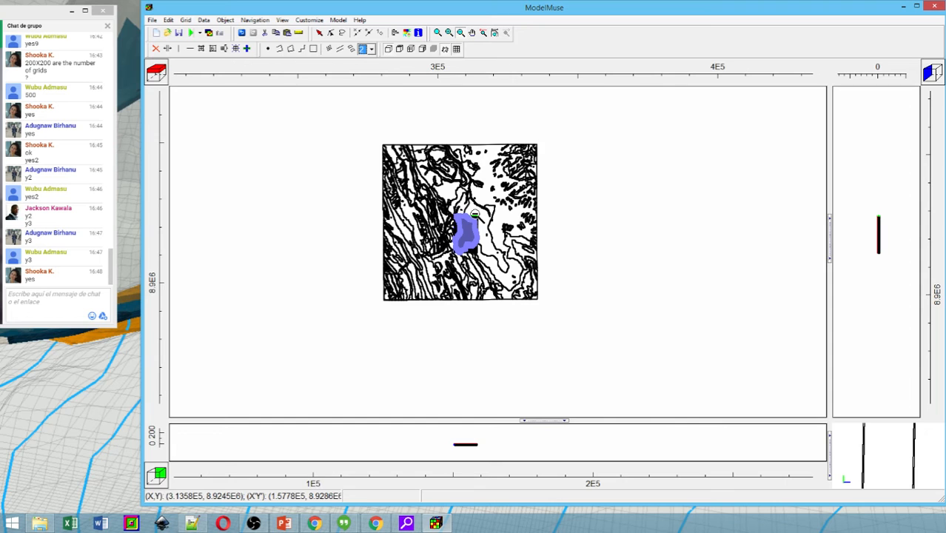
{"action": "left_click", "coordinate": [320, 35]}
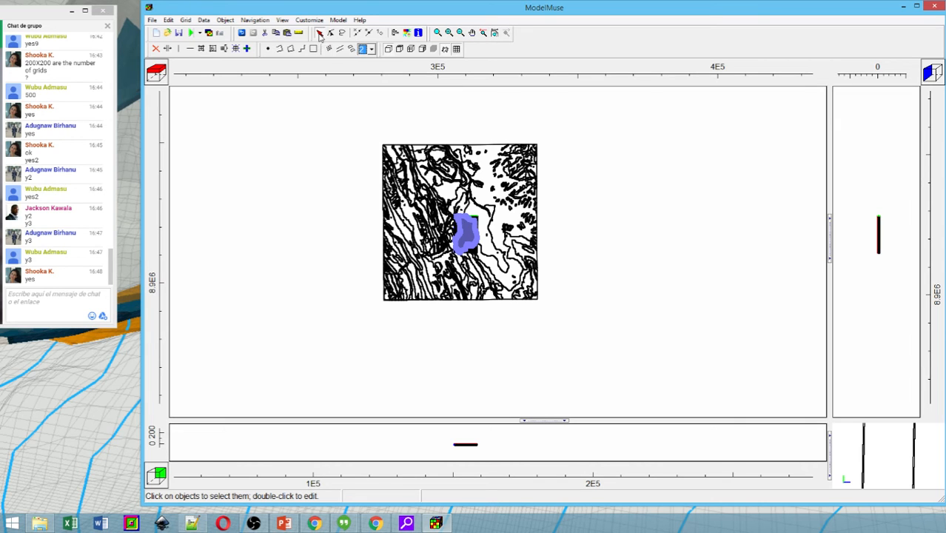
{"action": "left_click_drag", "start_coordinate": [359, 133], "coordinate": [444, 336]}
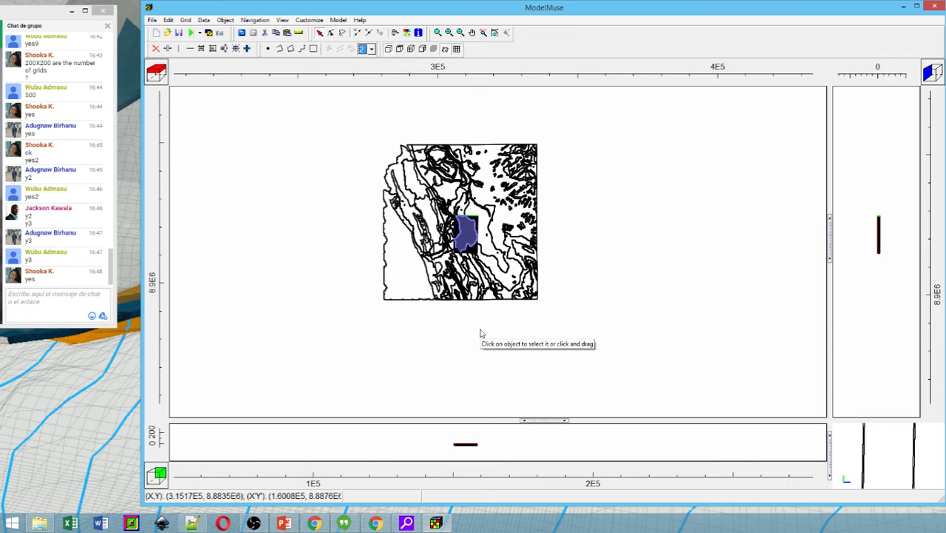
- Box-select and delete further groups of geology polygons east, north, south and west of the watershed grid
{"action": "left_click_drag", "start_coordinate": [641, 368], "coordinate": [485, 98]}
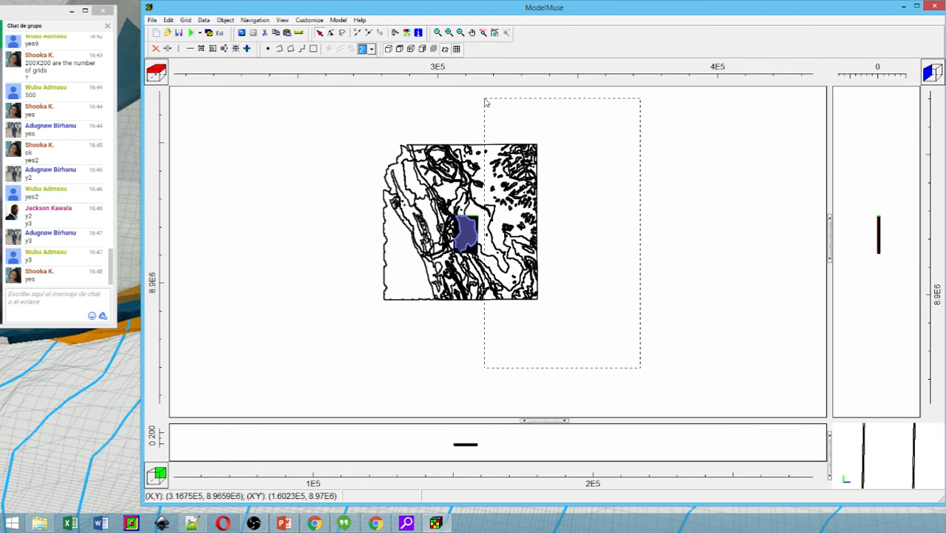
{"action": "left_click", "coordinate": [291, 180]}
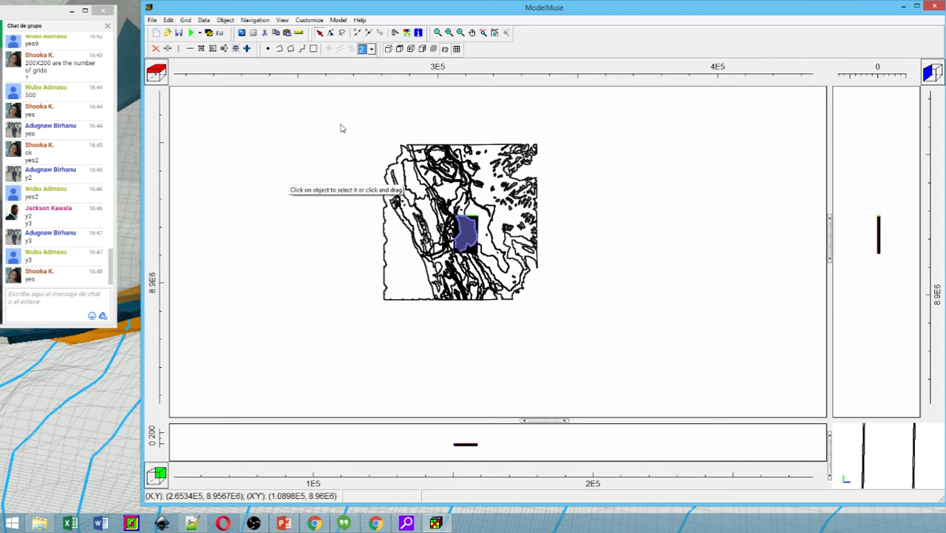
{"action": "left_click_drag", "start_coordinate": [334, 126], "coordinate": [545, 216]}
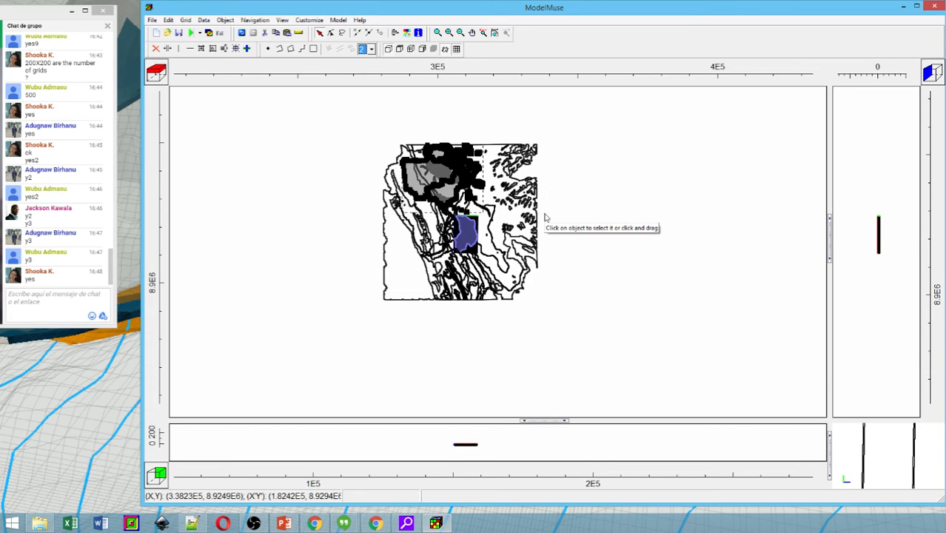
{"action": "left_click", "coordinate": [545, 216]}
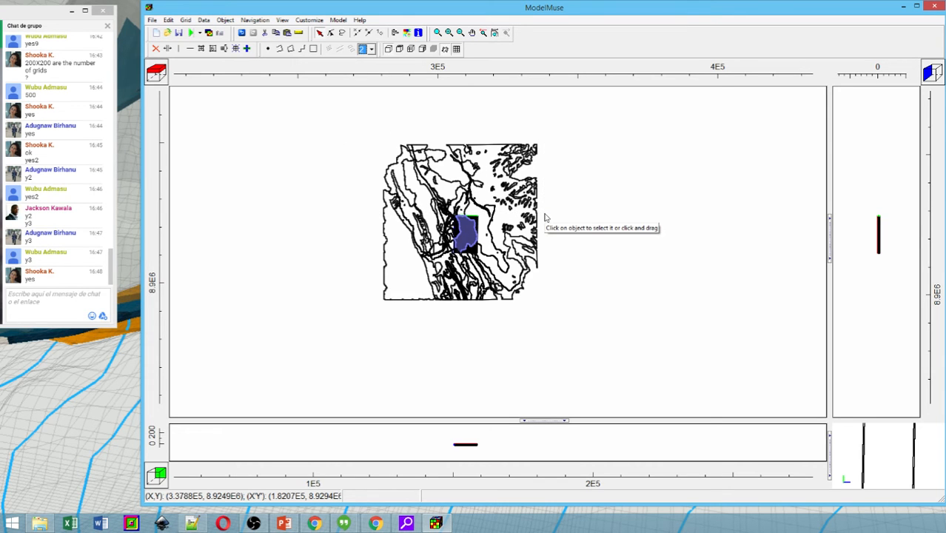
{"action": "left_click_drag", "start_coordinate": [582, 326], "coordinate": [356, 260]}
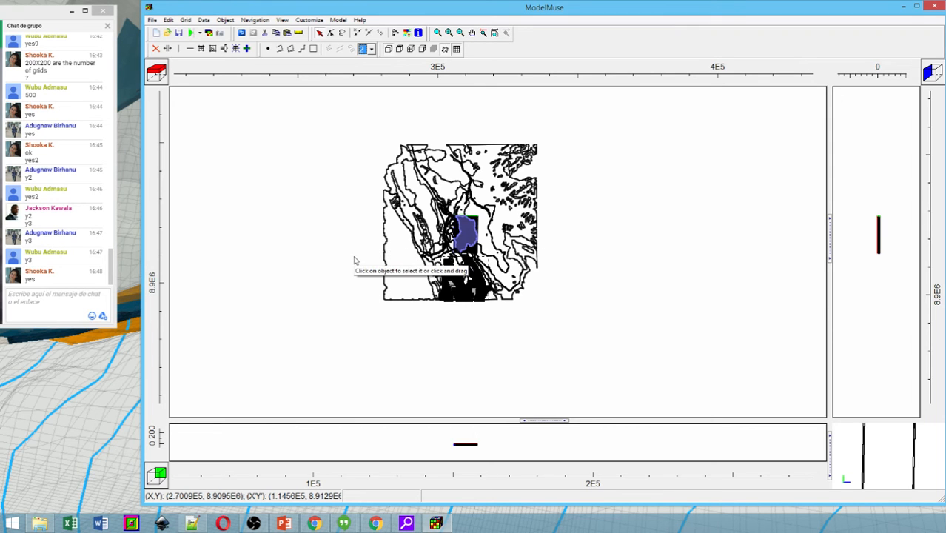
{"action": "left_click", "coordinate": [355, 260]}
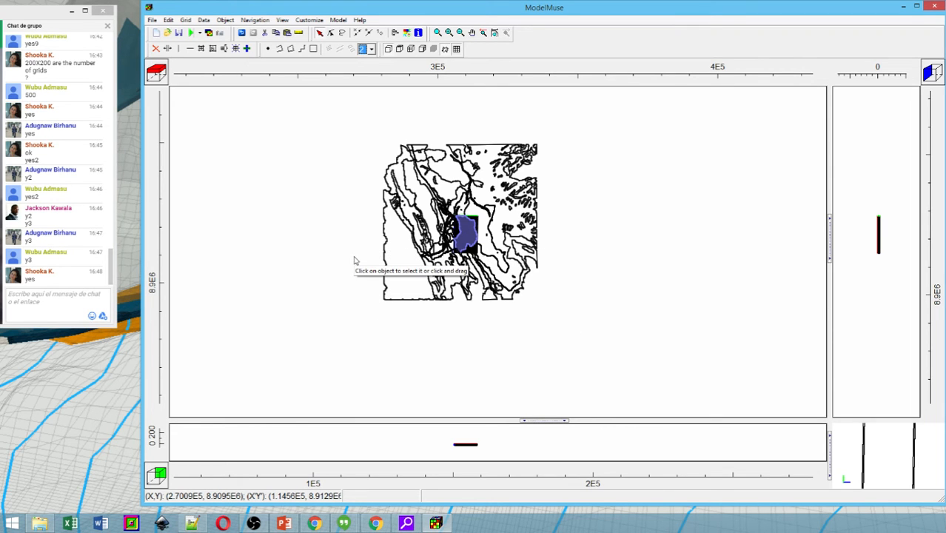
{"action": "mouse_move", "coordinate": [372, 125]}
{"action": "left_mouse_down"}
{"action": "mouse_move", "coordinate": [430, 297]}
{"action": "mouse_move", "coordinate": [455, 326]}
{"action": "left_mouse_up"}
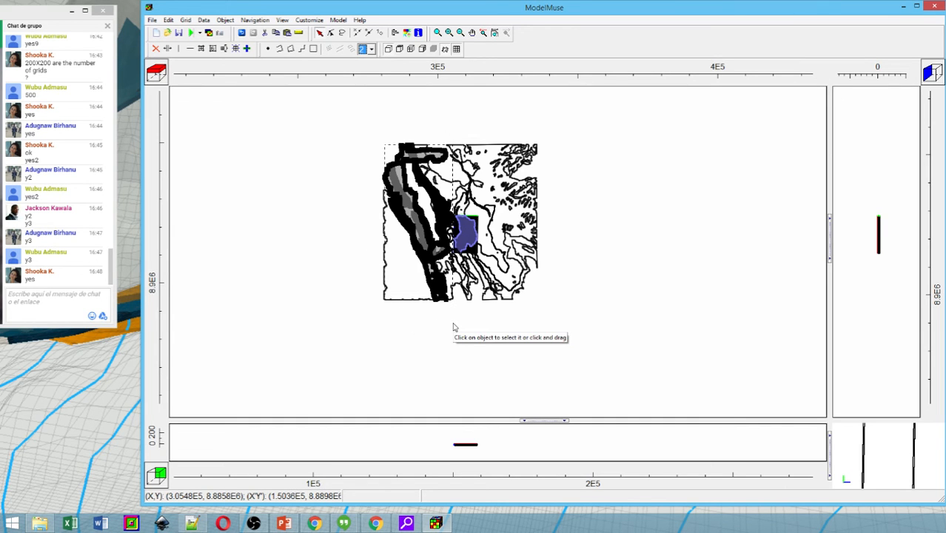
{"action": "key", "text": "Delete"}
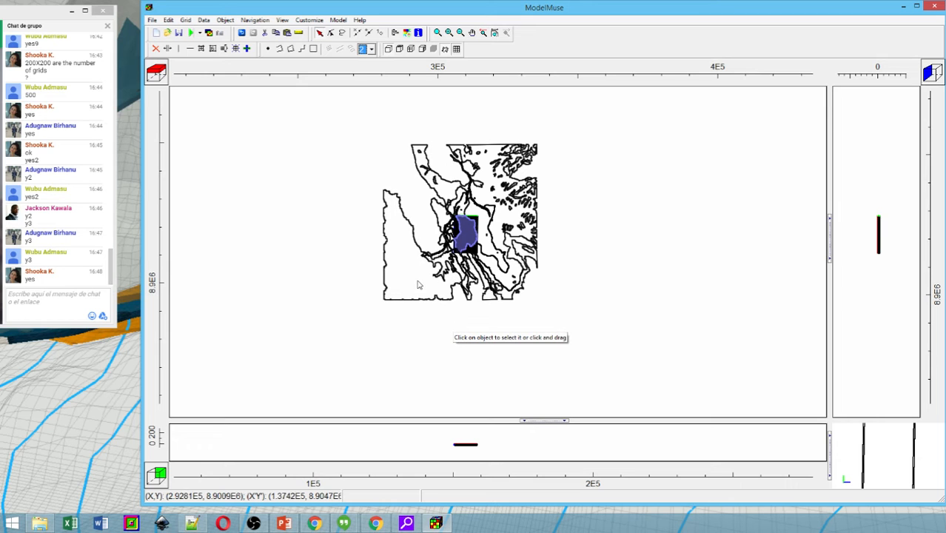
- Delete the large geology polygons north, east and southeast of the watershed one by one
{"action": "left_click", "coordinate": [440, 183]}
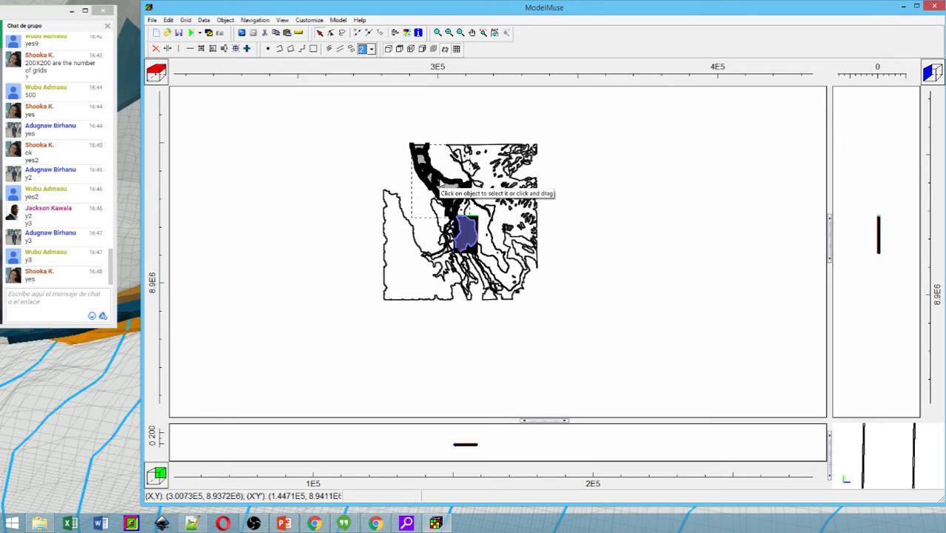
{"action": "key", "text": "Delete"}
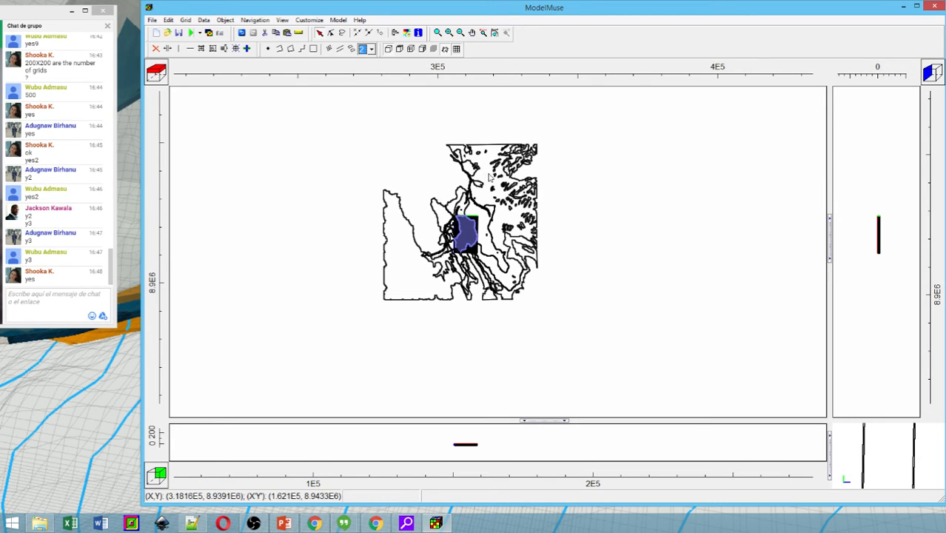
{"action": "left_click", "coordinate": [483, 151]}
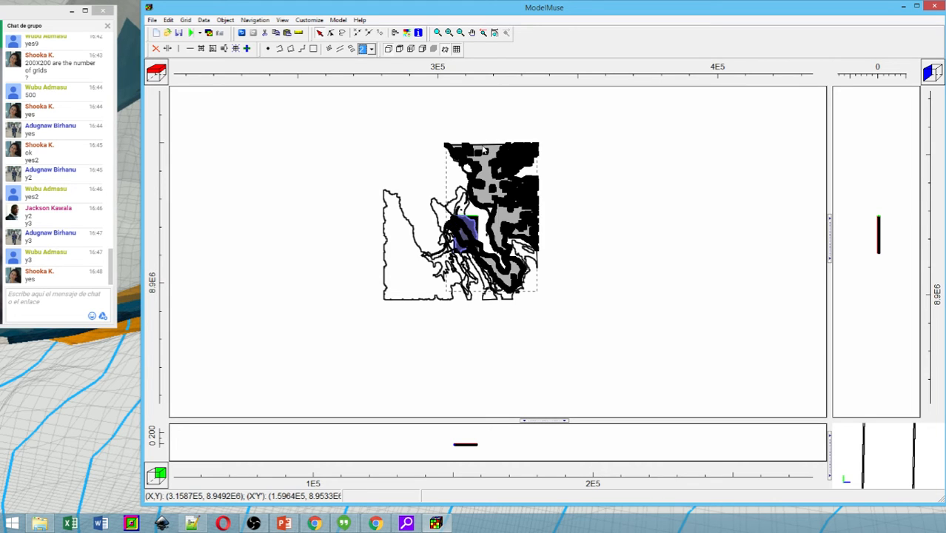
{"action": "key", "text": "Delete"}
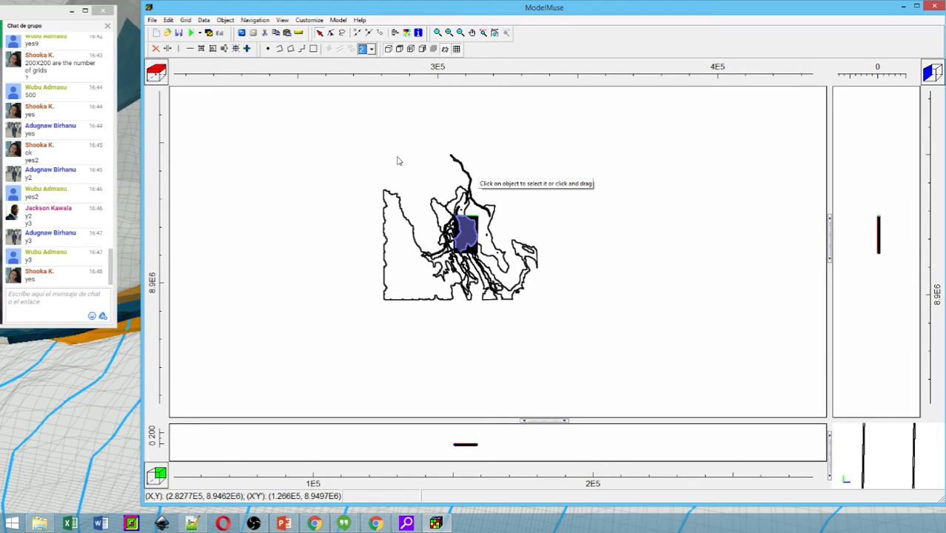
{"action": "left_click", "coordinate": [459, 166]}
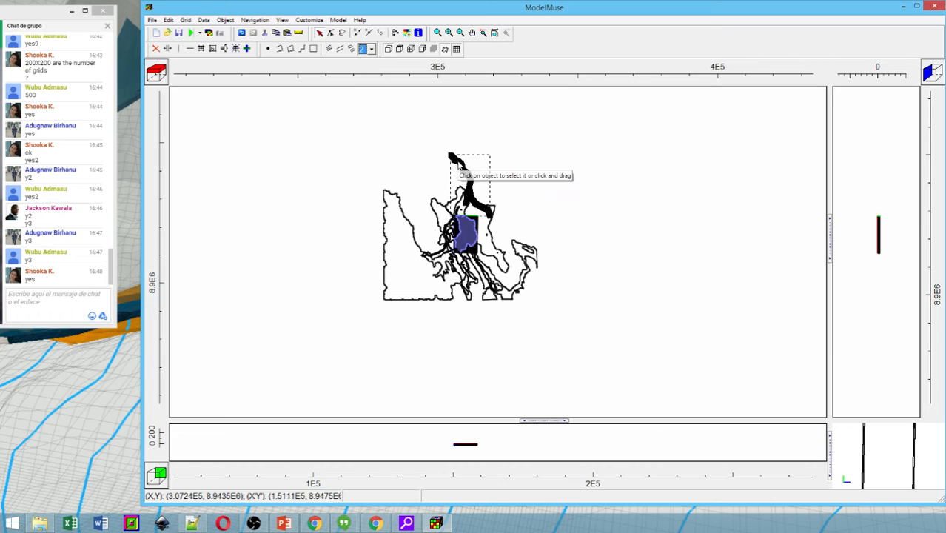
{"action": "key", "text": "Delete"}
{"action": "left_click", "coordinate": [488, 233]}
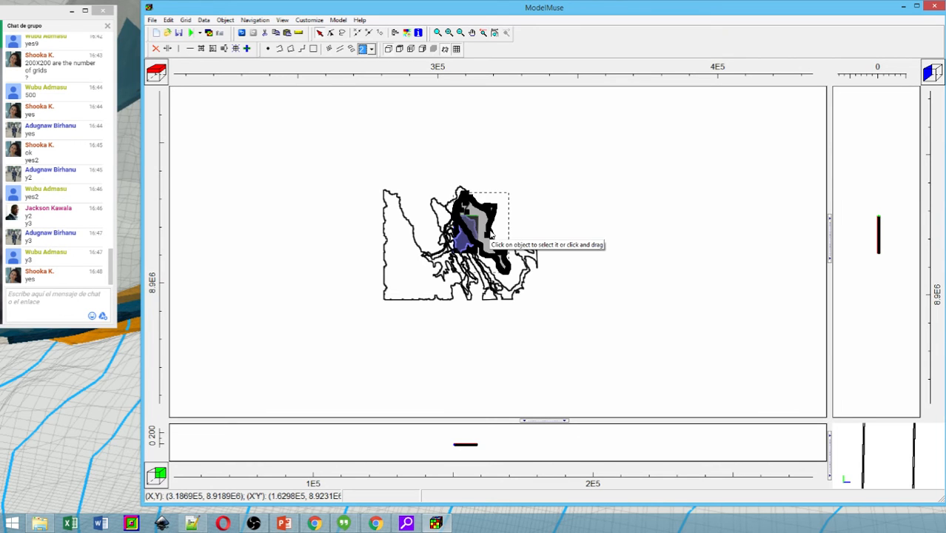
{"action": "key", "text": "Delete"}
{"action": "left_click", "coordinate": [524, 252]}
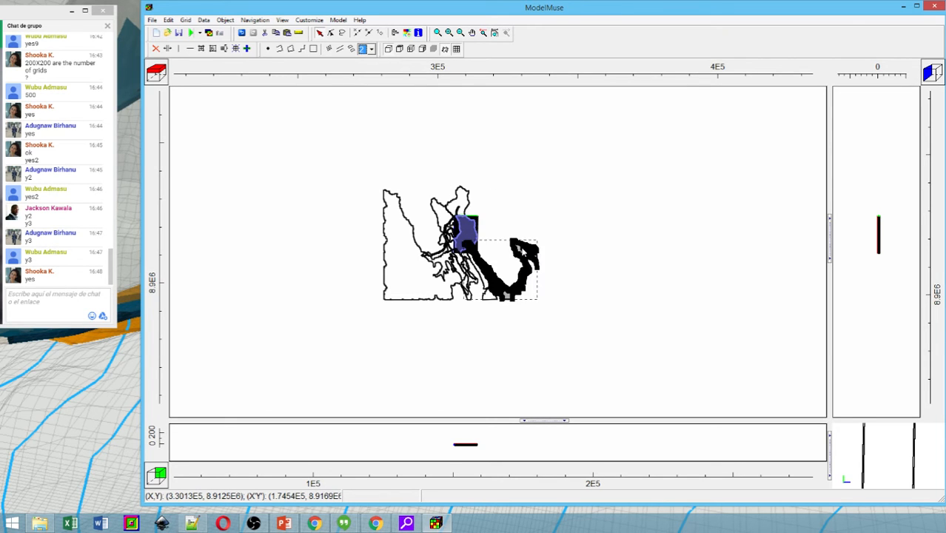
{"action": "key", "text": "Delete"}
- Delete the individual geology polygons just north, northwest, west and southwest of the watershed grid
{"action": "left_click", "coordinate": [460, 206]}
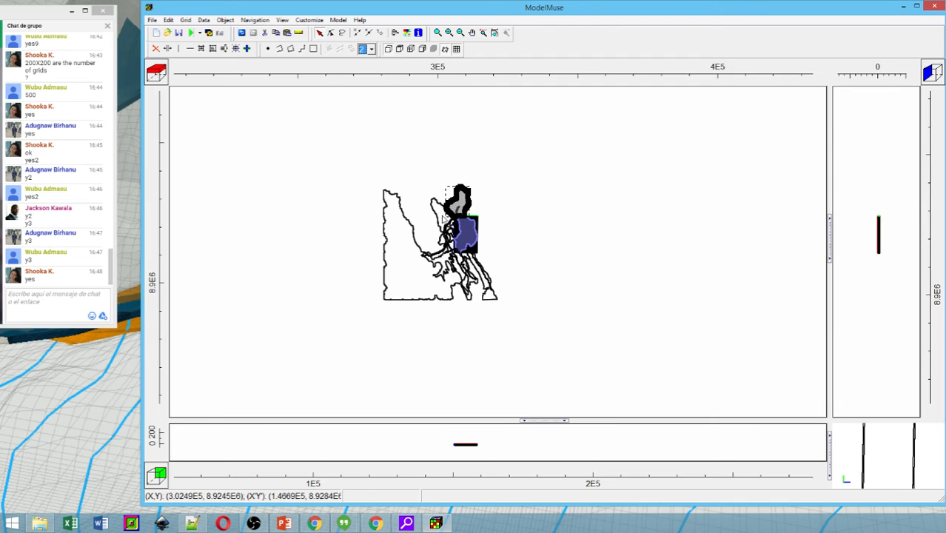
{"action": "key", "text": "Delete"}
{"action": "left_click", "coordinate": [434, 207]}
{"action": "key", "text": "Delete"}
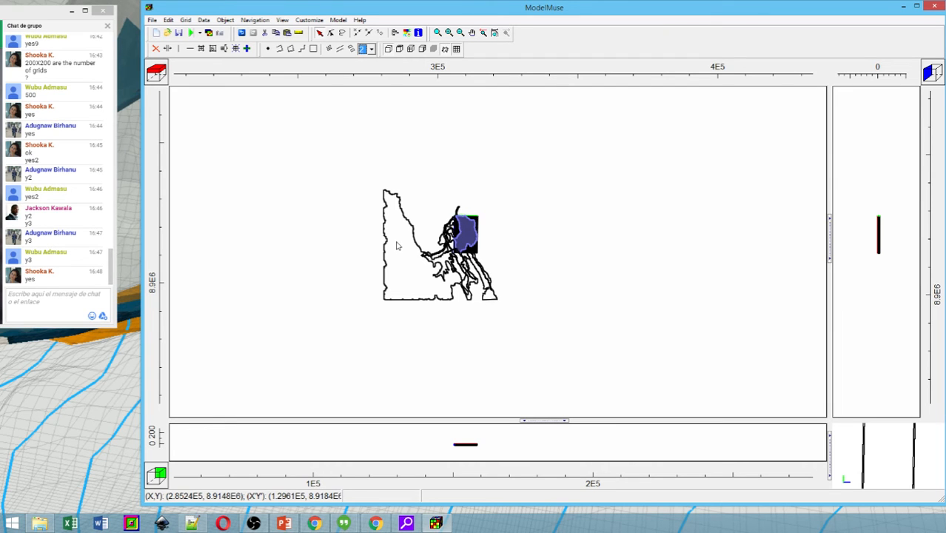
{"action": "left_click", "coordinate": [396, 243]}
{"action": "key", "text": "Delete"}
{"action": "left_click", "coordinate": [442, 271]}
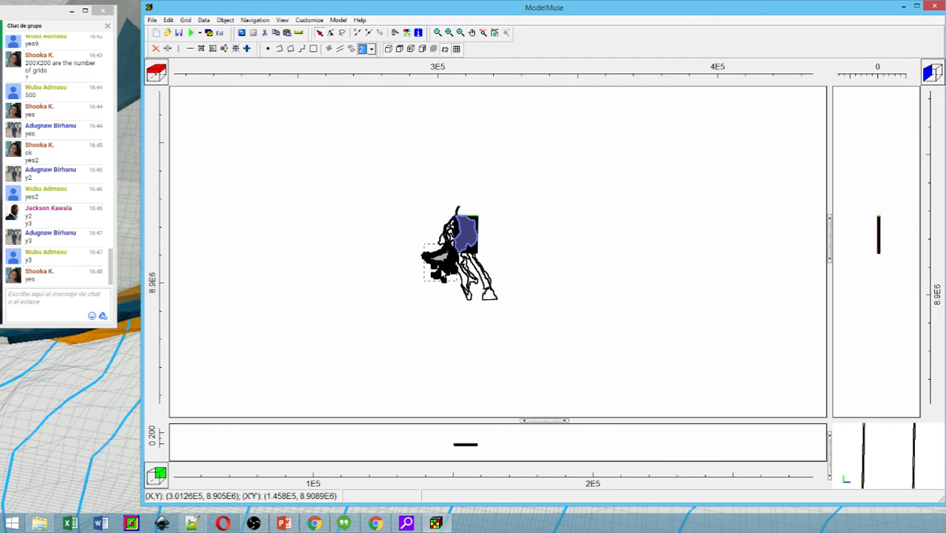
{"action": "key", "text": "Delete"}
- Delete the elongated geology polygons extending south of the grid and the narrow one reaching out to its west
{"action": "left_click", "coordinate": [474, 296]}
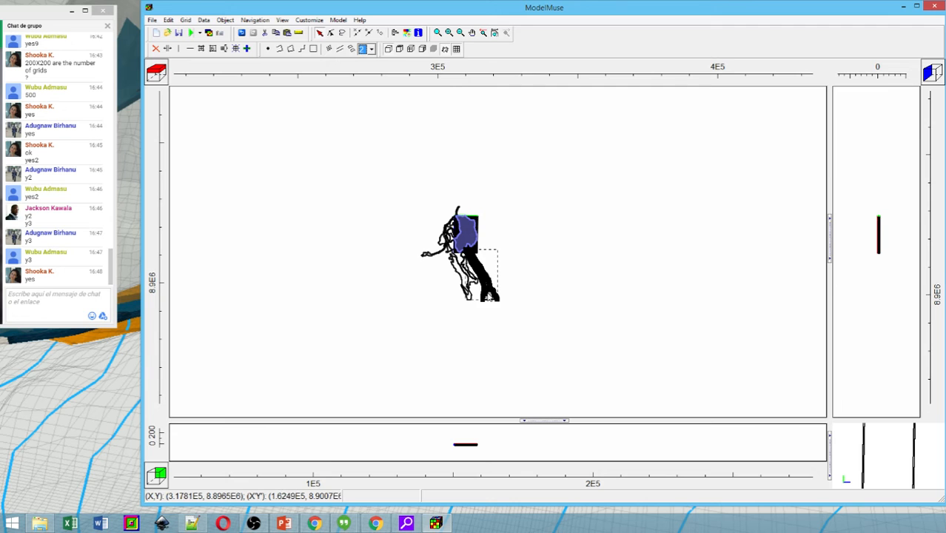
{"action": "key", "text": "Delete"}
{"action": "left_click", "coordinate": [468, 299]}
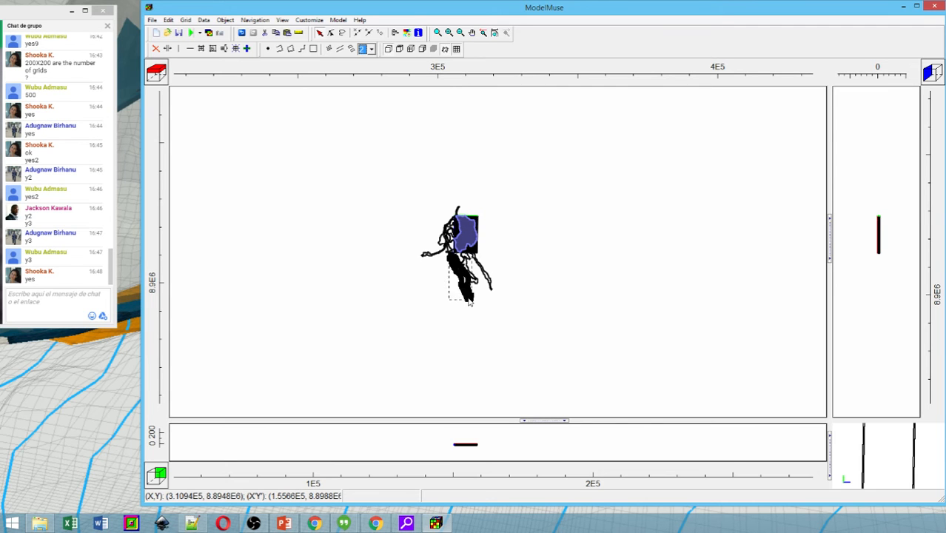
{"action": "key", "text": "Delete"}
{"action": "left_click", "coordinate": [471, 284]}
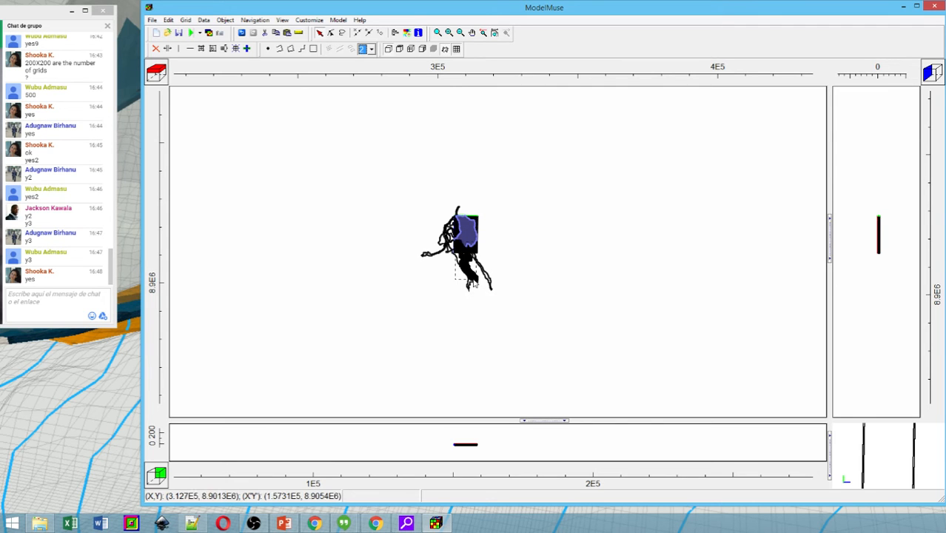
{"action": "key", "text": "Delete"}
{"action": "left_click", "coordinate": [473, 285]}
{"action": "key", "text": "Delete"}
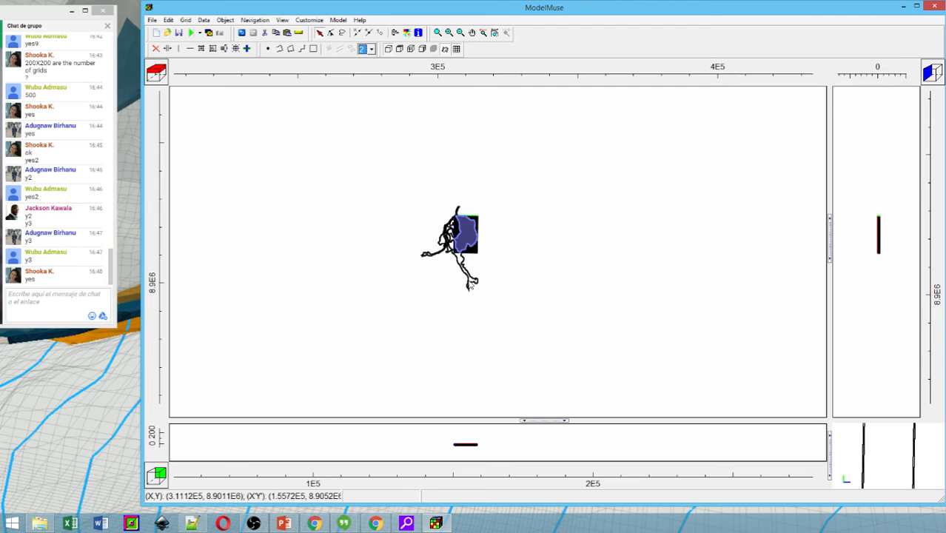
{"action": "left_click", "coordinate": [470, 286]}
{"action": "key", "text": "Delete"}
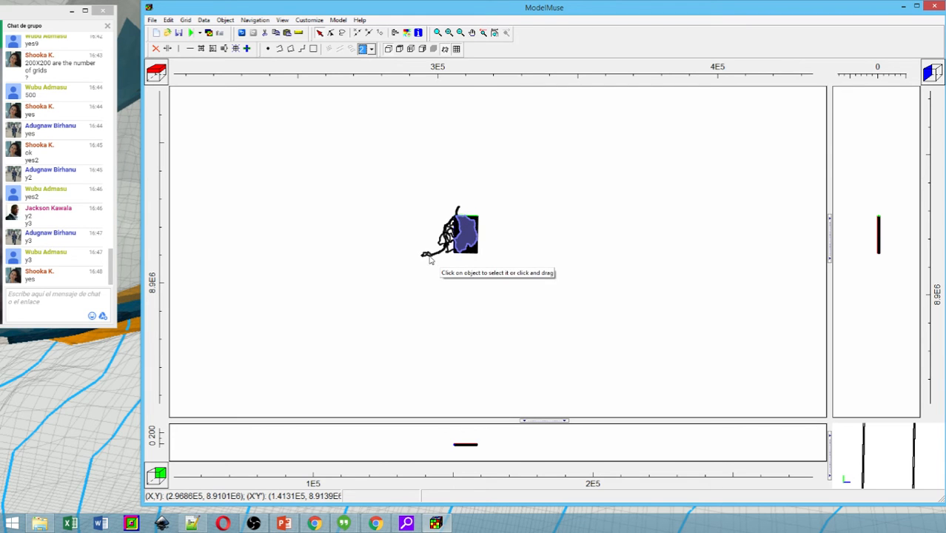
{"action": "left_click", "coordinate": [428, 256]}
{"action": "key", "text": "Delete"}
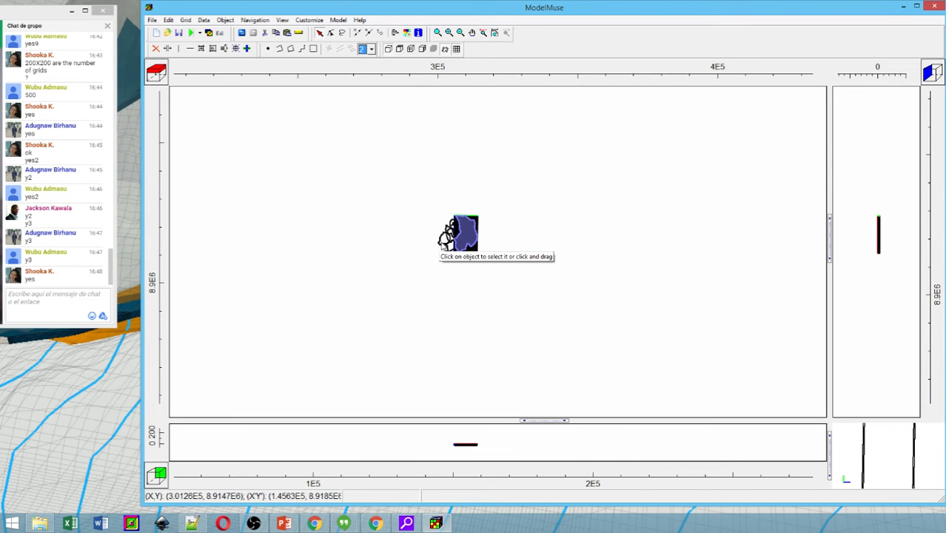
- Delete the geology polygons clustered along the west side of the watershed grid
{"action": "scroll", "coordinate": [442, 242], "scroll_direction": "up", "scroll_amount": 2}
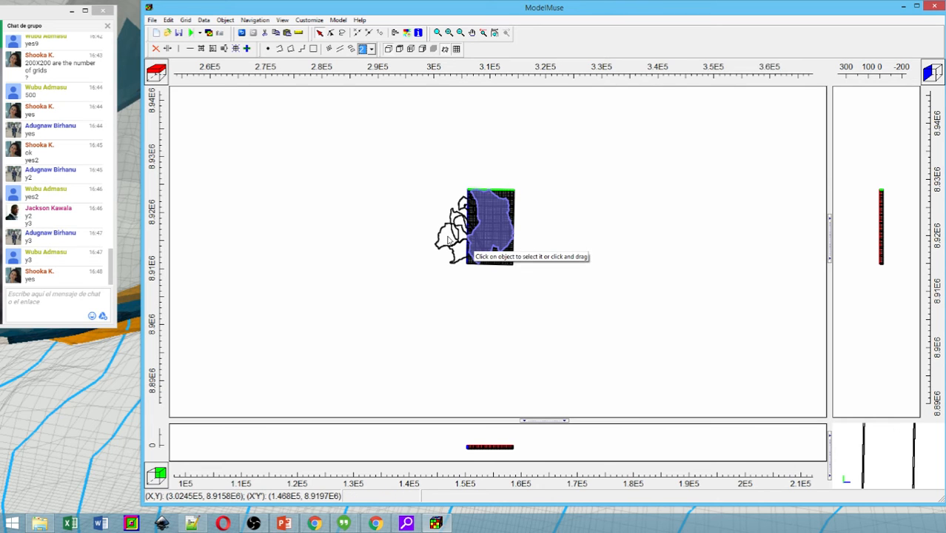
{"action": "left_click", "coordinate": [451, 239]}
{"action": "key", "text": "Delete"}
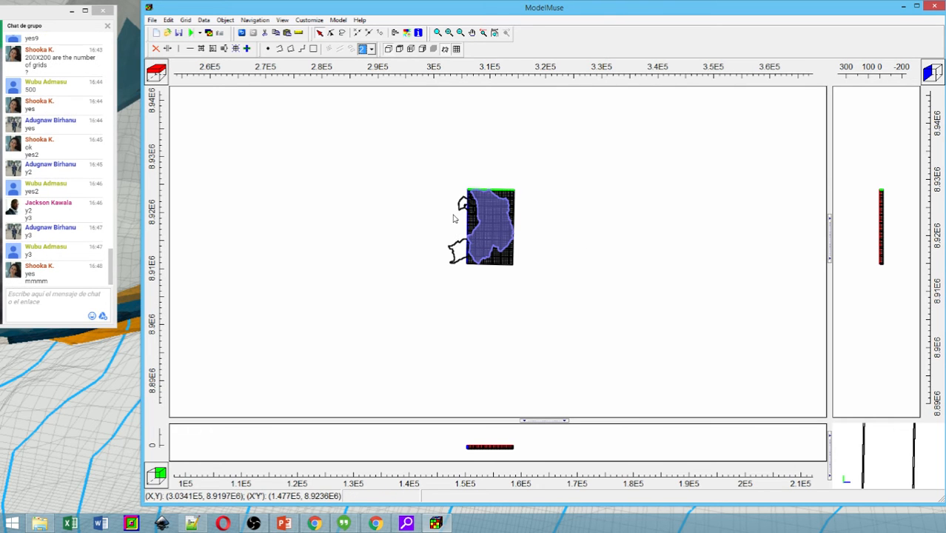
{"action": "left_click", "coordinate": [459, 211]}
{"action": "key", "text": "Delete"}
{"action": "left_click", "coordinate": [460, 214]}
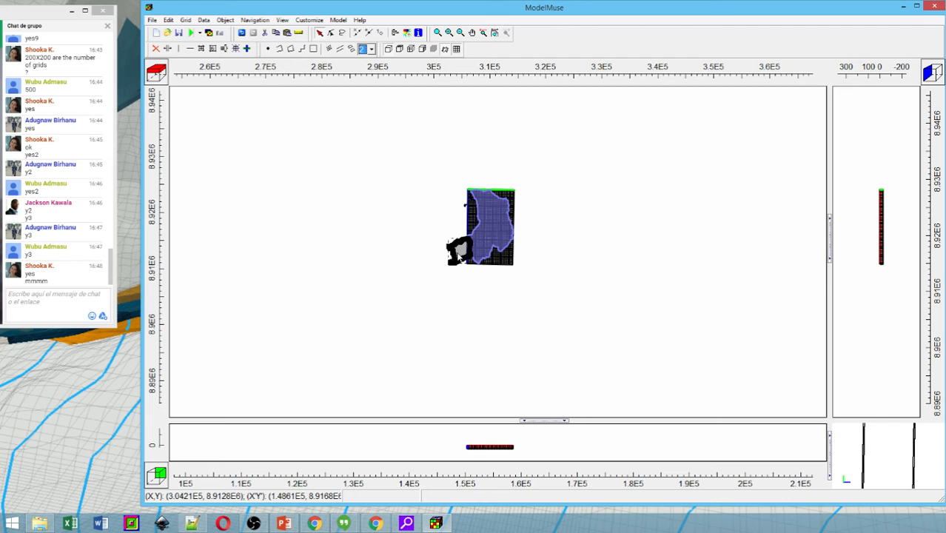
{"action": "key", "text": "Delete"}
- Try deleting the small geology polygon in the grid's northwest corner, and undo the deletion
{"action": "scroll", "coordinate": [526, 222], "scroll_direction": "up", "scroll_amount": 3}
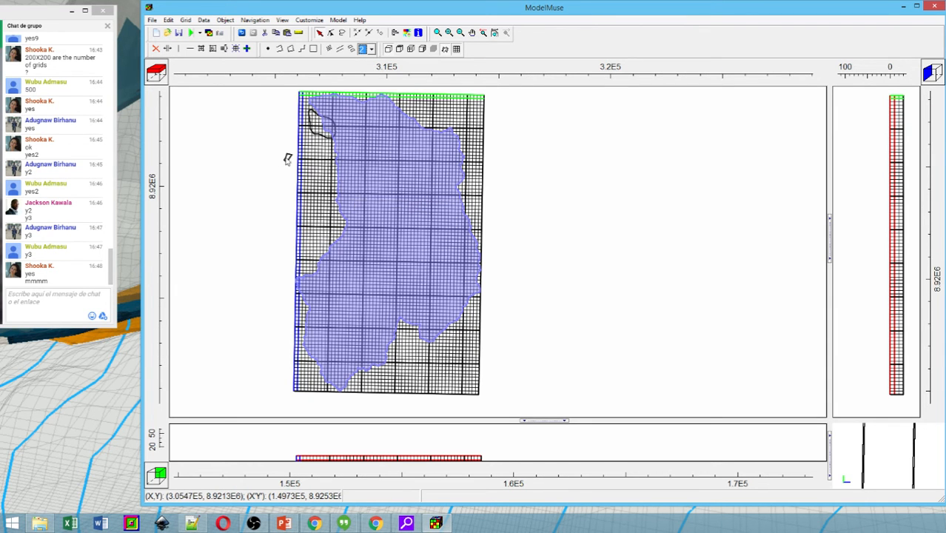
{"action": "left_click", "coordinate": [313, 123]}
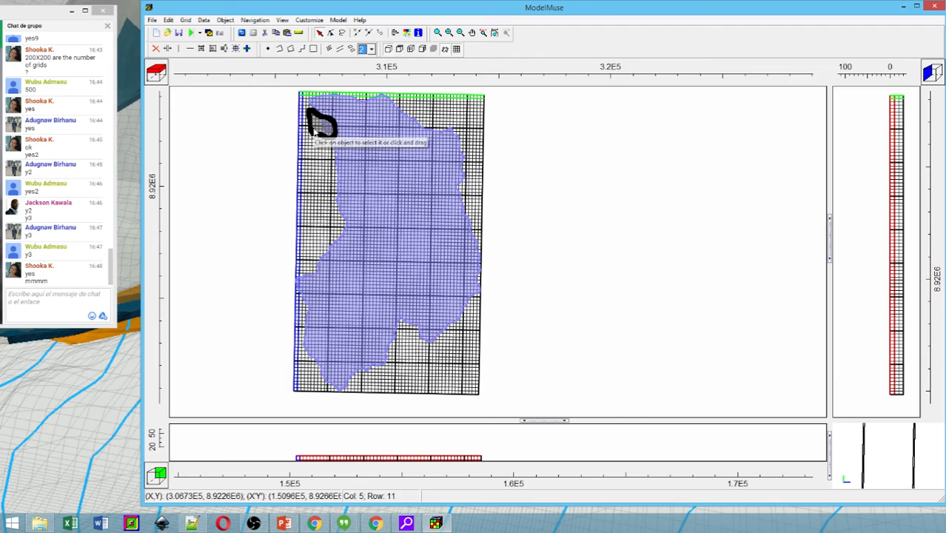
{"action": "key", "text": "Delete"}
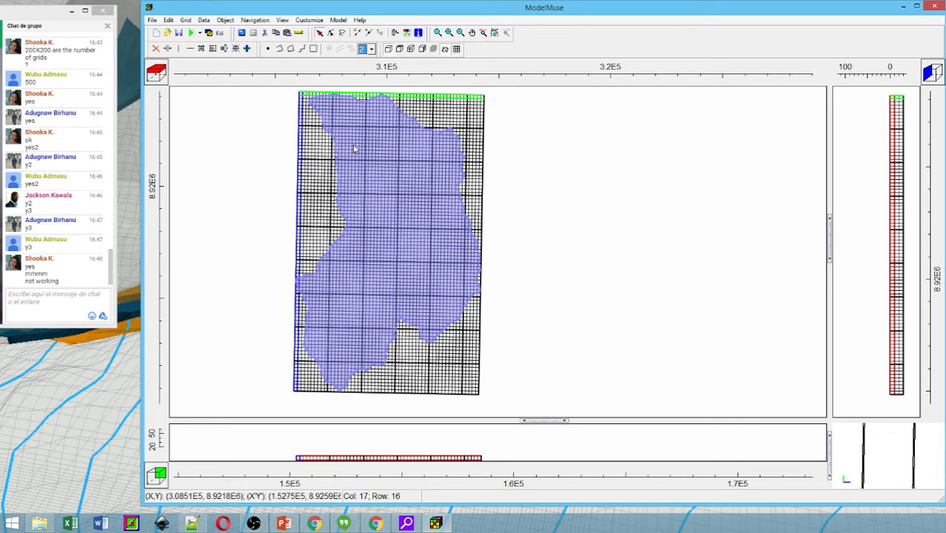
{"action": "key", "text": "ctrl+z"}
{"action": "left_click", "coordinate": [341, 232]}
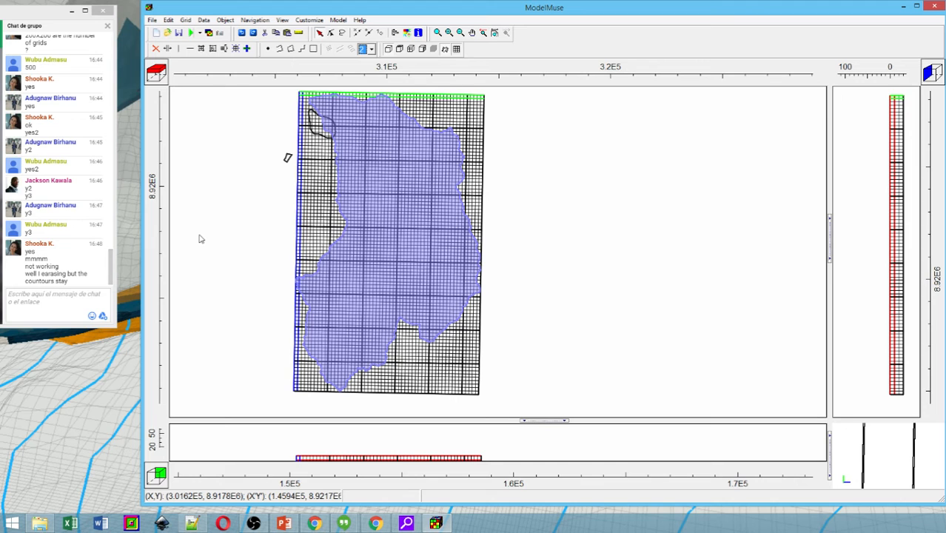
- Delete the small geology polygon in the grid's northwest corner and the tiny one just west of the grid
{"action": "left_click", "coordinate": [310, 121]}
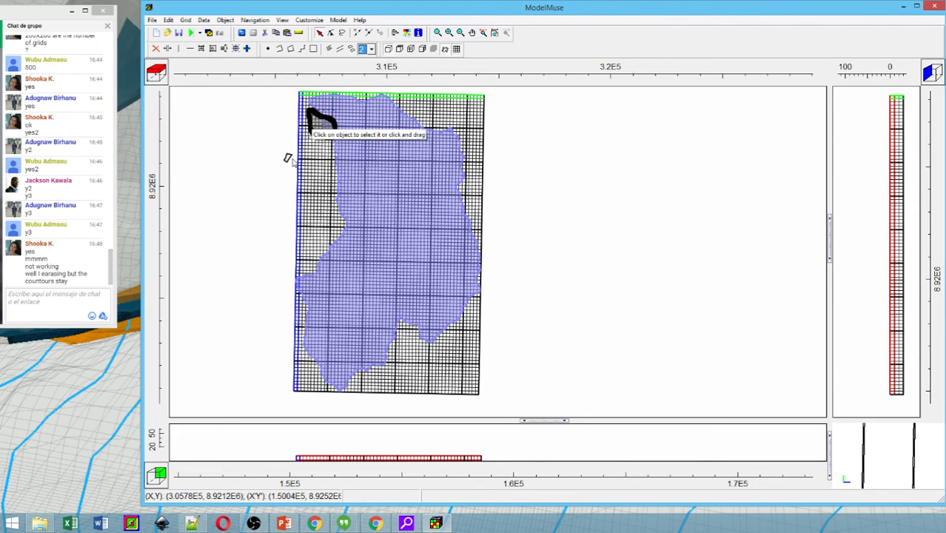
{"action": "key", "text": "Delete"}
{"action": "left_click", "coordinate": [288, 158]}
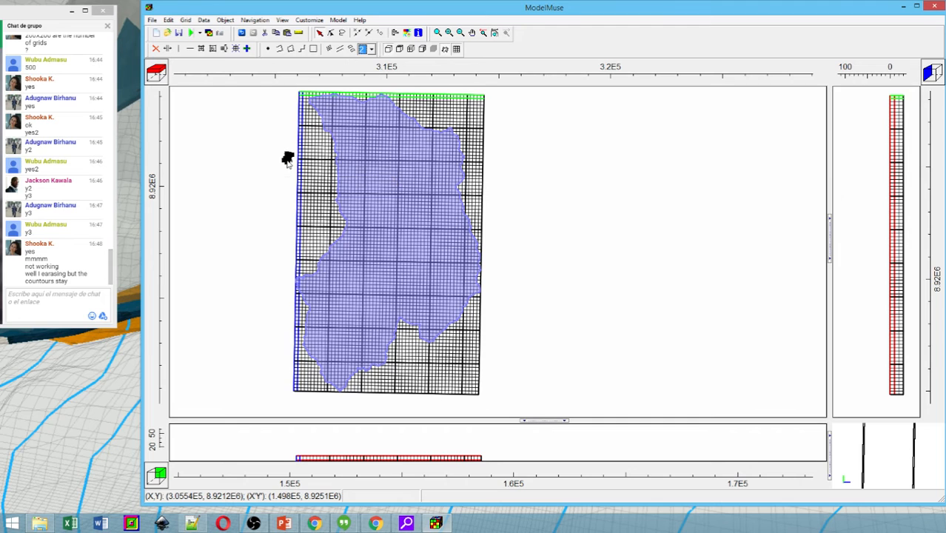
{"action": "key", "text": "Delete"}
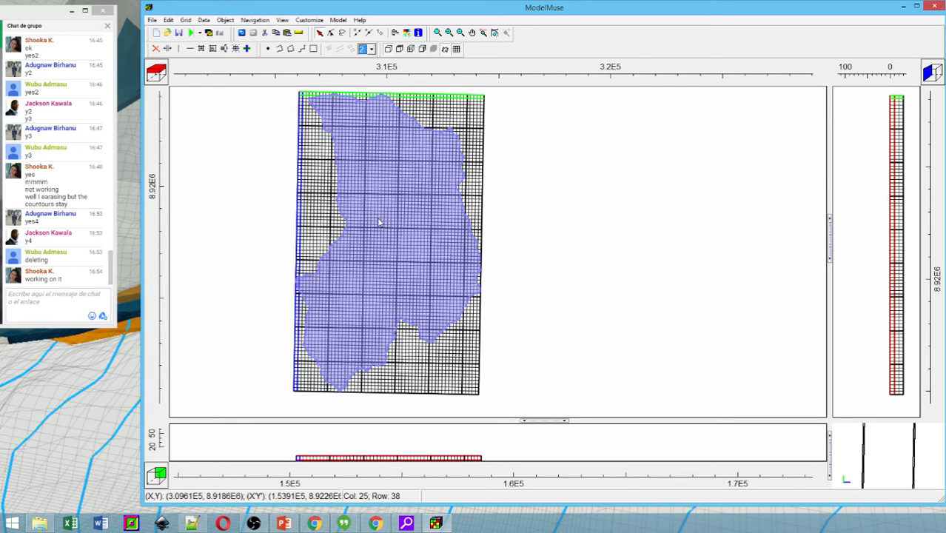
{"action": "scroll", "coordinate": [517, 262], "scroll_direction": "down", "scroll_amount": 3}
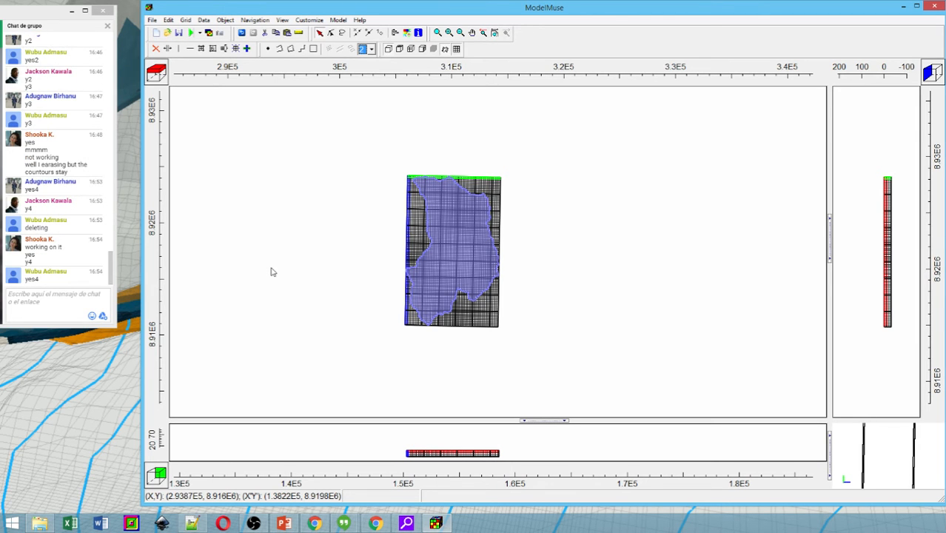
{"action": "left_click", "coordinate": [320, 34]}
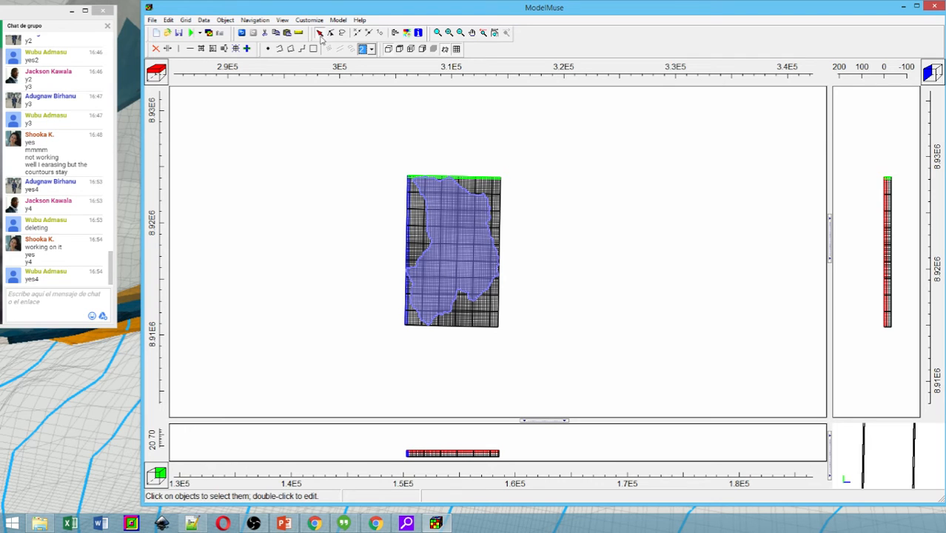
{"action": "left_click", "coordinate": [455, 264]}
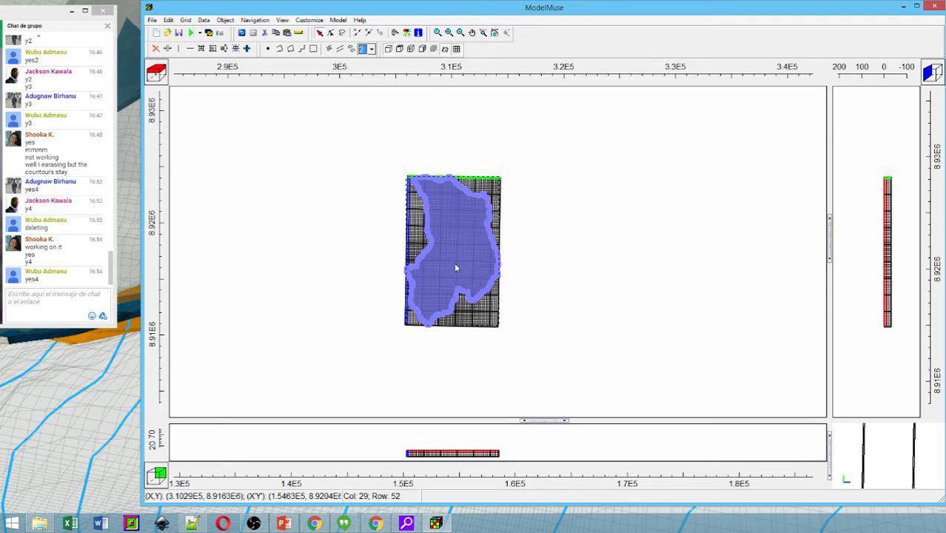
{"action": "double_click", "coordinate": [454, 264]}
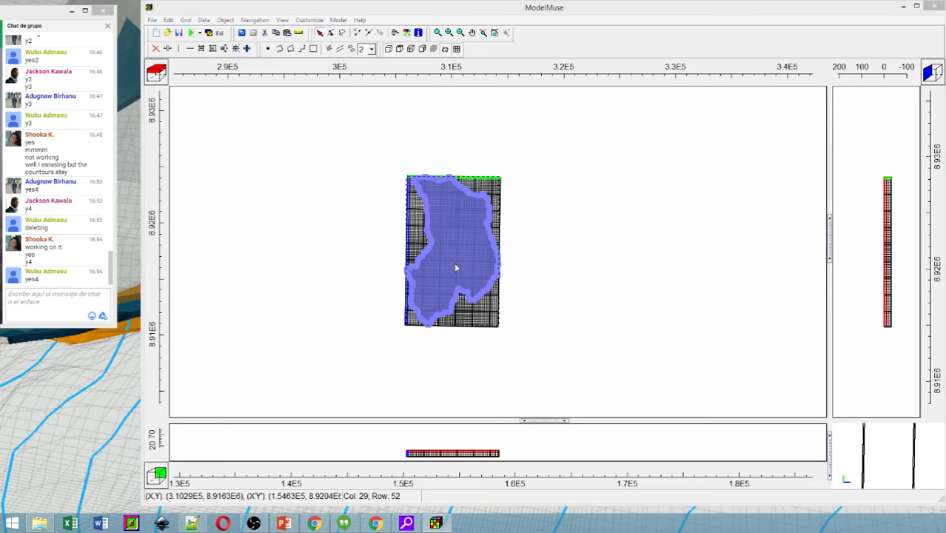
{"action": "left_click_drag", "start_coordinate": [433, 83], "coordinate": [297, 113]}
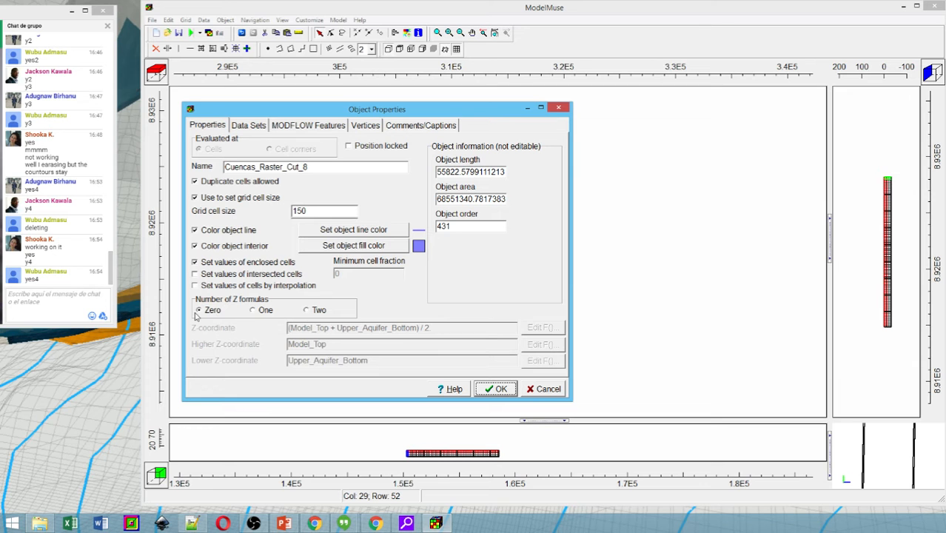
{"action": "left_click", "coordinate": [307, 311]}
{"action": "left_click", "coordinate": [468, 277]}
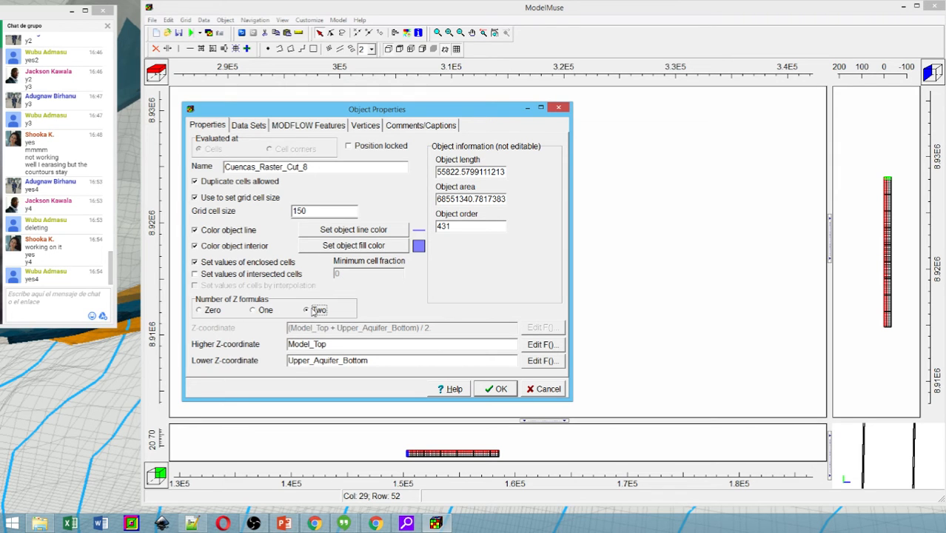
{"action": "key", "text": "Tab"}
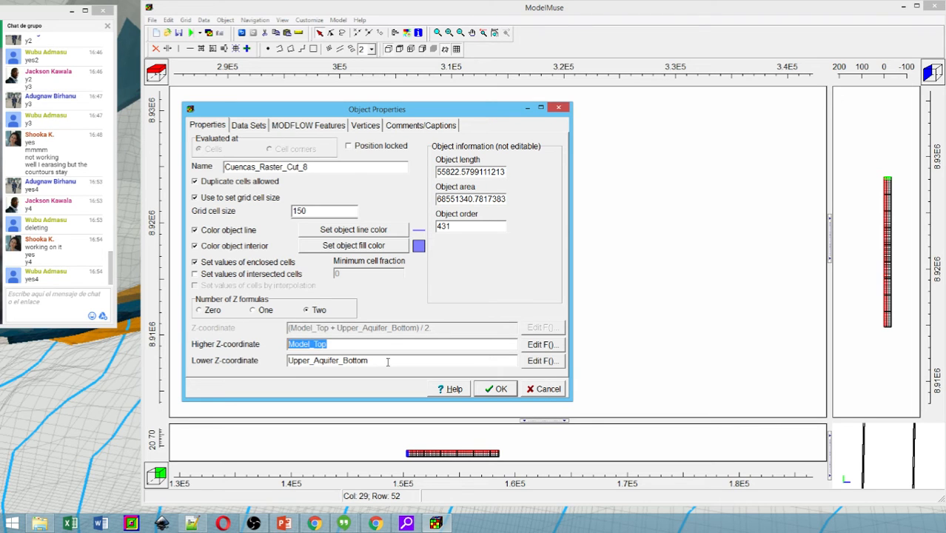
{"action": "left_click_drag", "start_coordinate": [388, 362], "coordinate": [226, 356]}
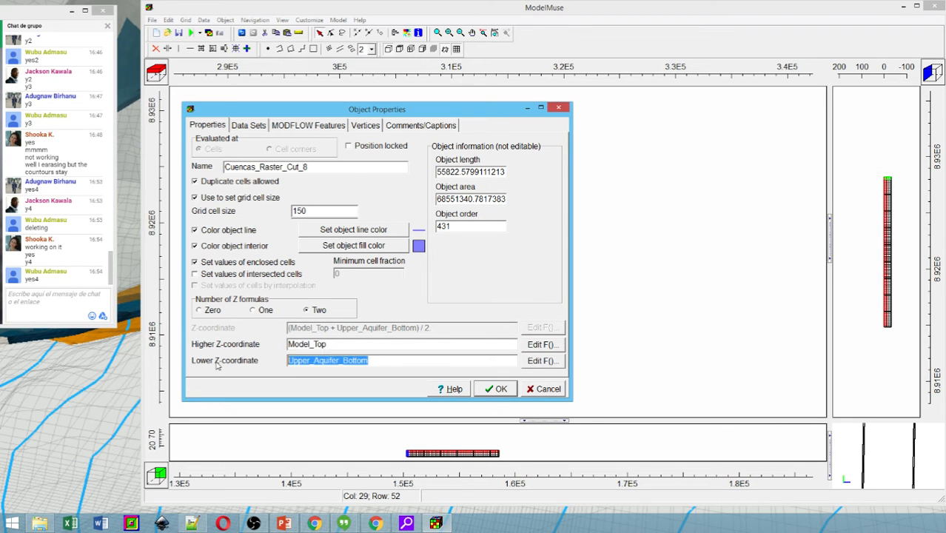
{"action": "left_click", "coordinate": [540, 361]}
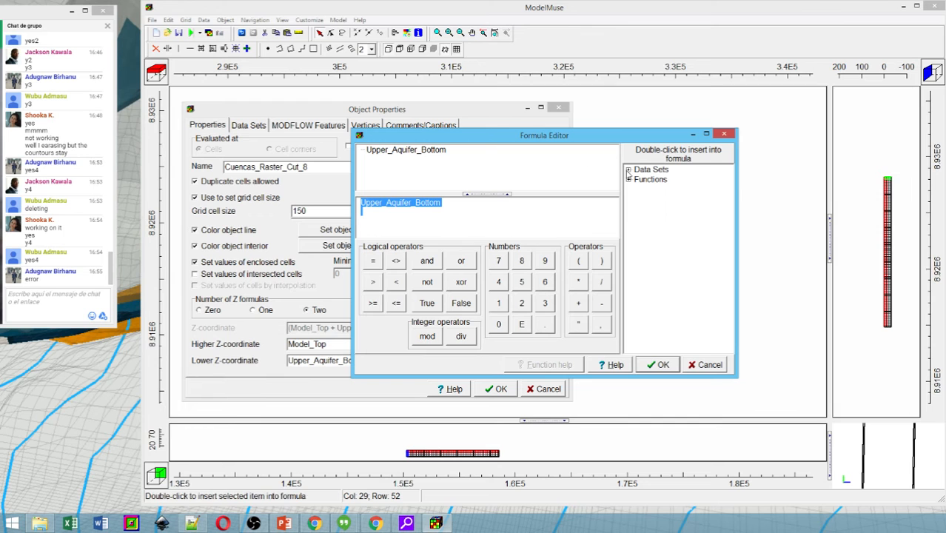
{"action": "left_click", "coordinate": [729, 135]}
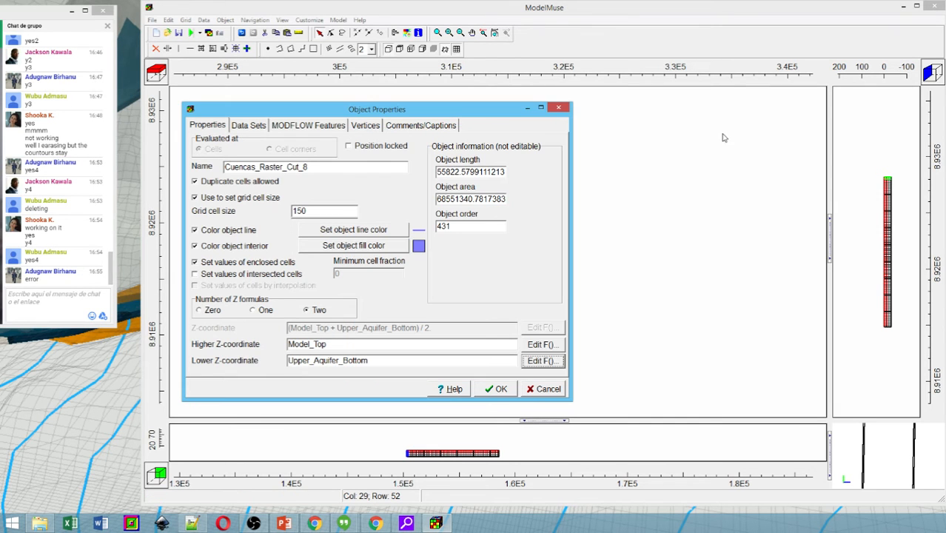
{"action": "left_click", "coordinate": [559, 109]}
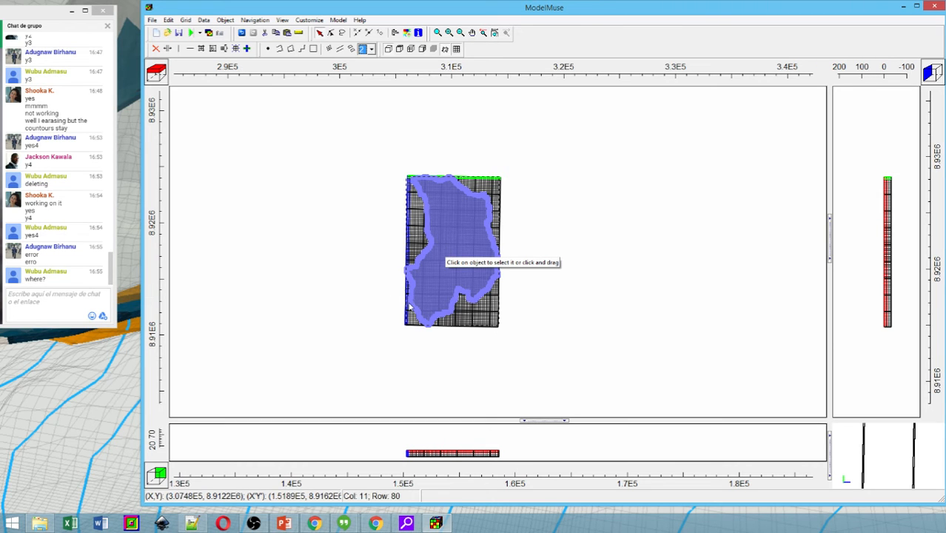
- Open the watershed polygon's object properties and set its number of Z formulas to Two, accepting the warning
{"action": "double_click", "coordinate": [475, 223]}
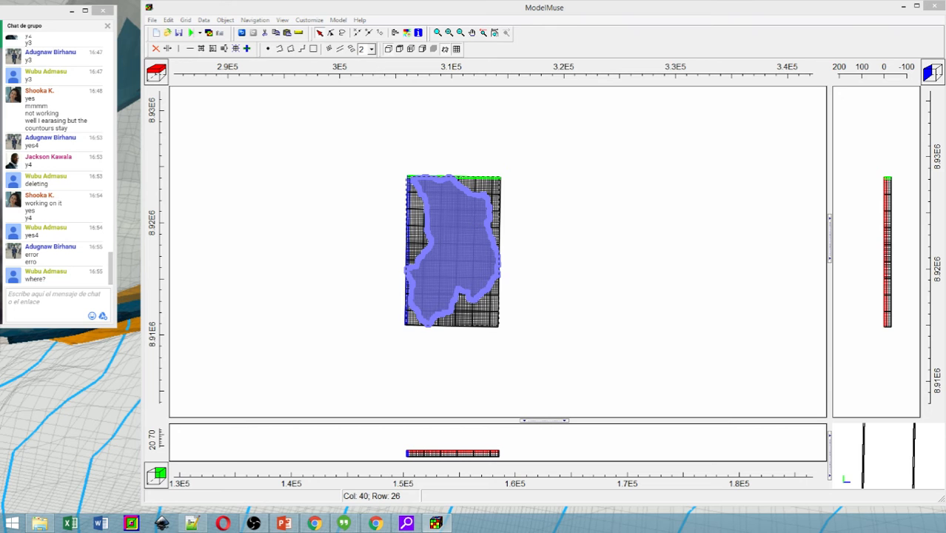
{"action": "left_click_drag", "start_coordinate": [527, 125], "coordinate": [549, 99]}
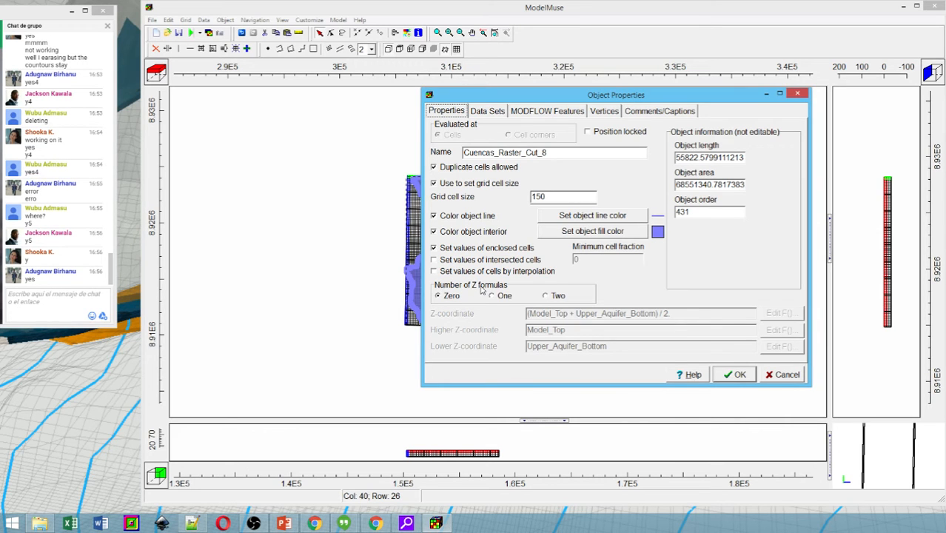
{"action": "left_click", "coordinate": [552, 297]}
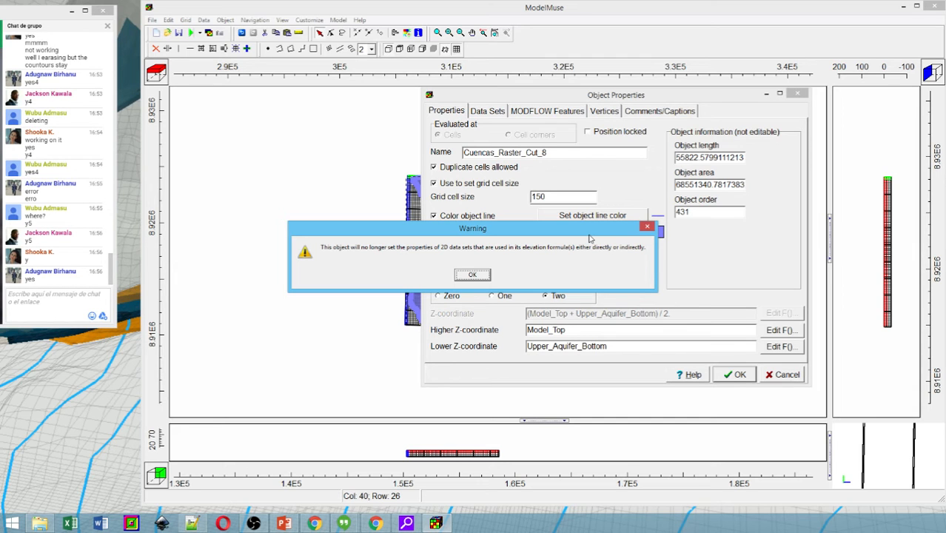
{"action": "left_click", "coordinate": [474, 275]}
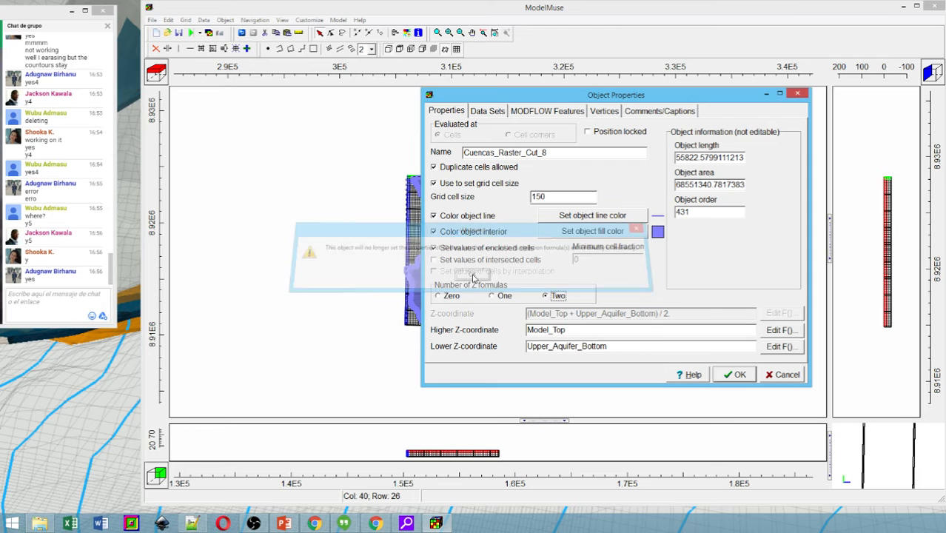
{"action": "double_click", "coordinate": [539, 330]}
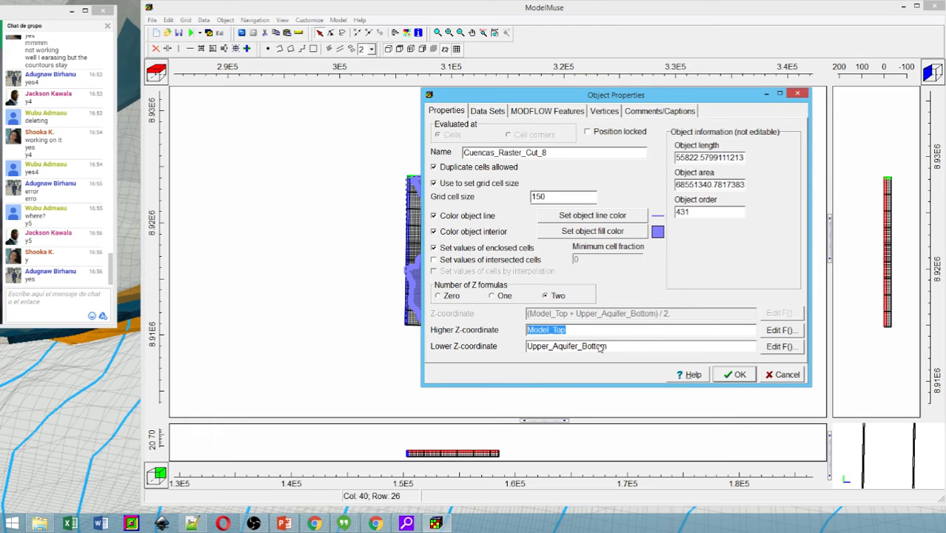
- Set the watershed polygon's lower Z-coordinate formula to the Lower_Aquifer_Bottom layer definition data set
{"action": "left_click", "coordinate": [790, 348]}
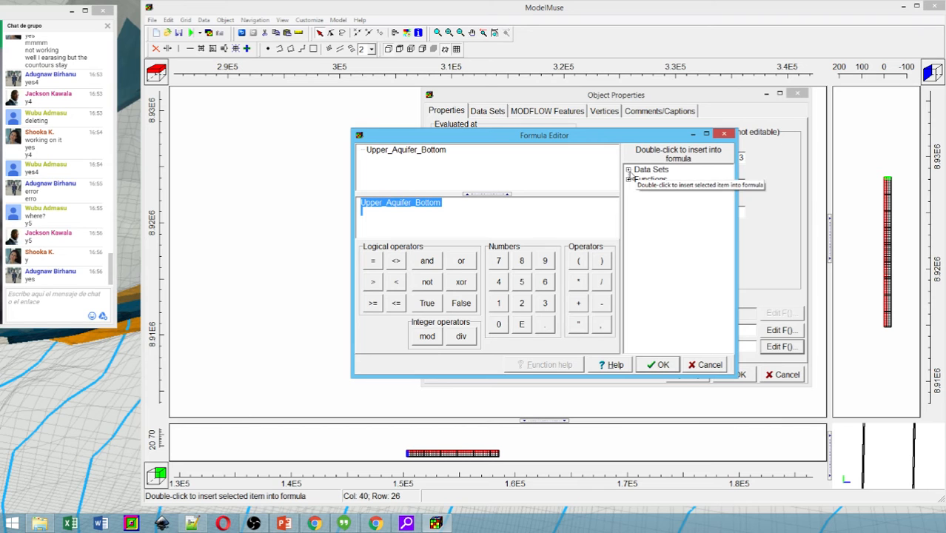
{"action": "left_click", "coordinate": [628, 169]}
{"action": "left_click", "coordinate": [637, 180]}
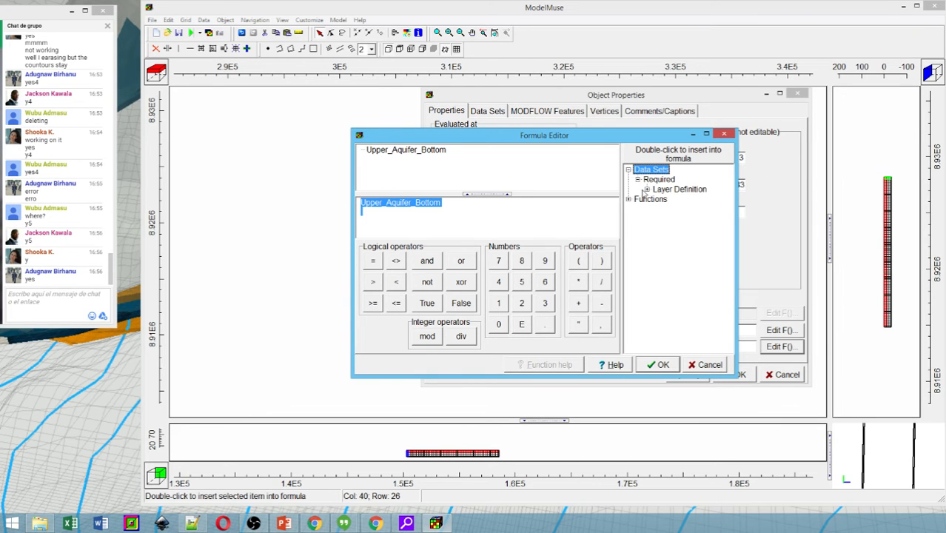
{"action": "left_click", "coordinate": [646, 190]}
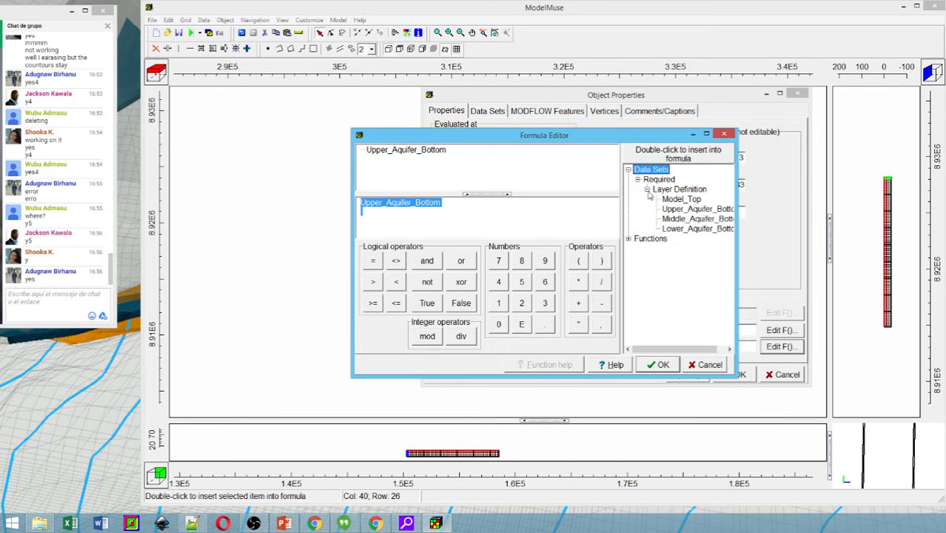
{"action": "left_click", "coordinate": [682, 230]}
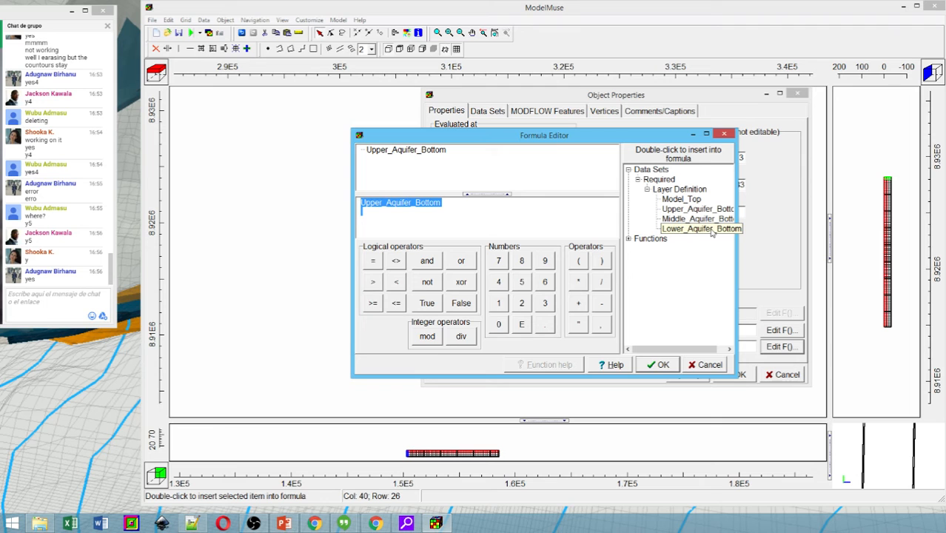
{"action": "double_click", "coordinate": [711, 231]}
{"action": "left_click_drag", "start_coordinate": [485, 209], "coordinate": [347, 200]}
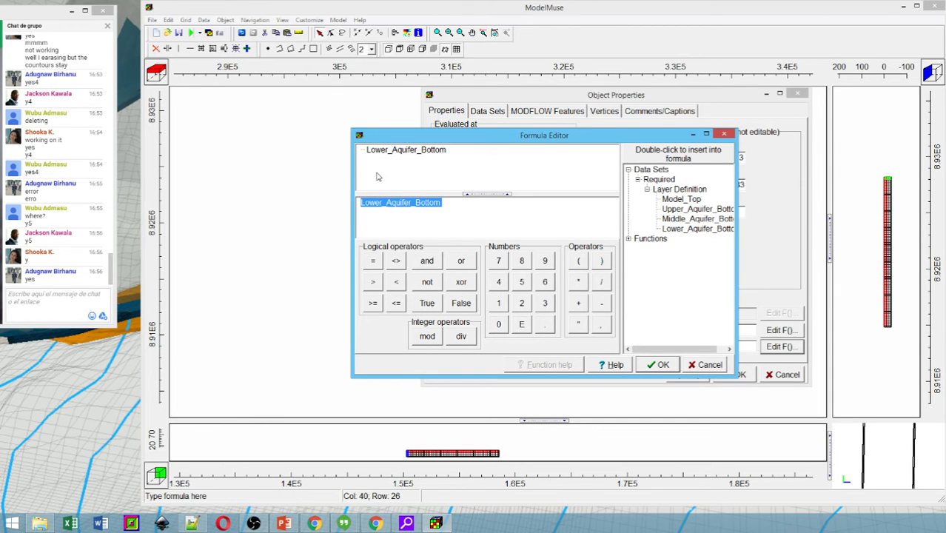
{"action": "left_click_drag", "start_coordinate": [442, 139], "coordinate": [223, 134]}
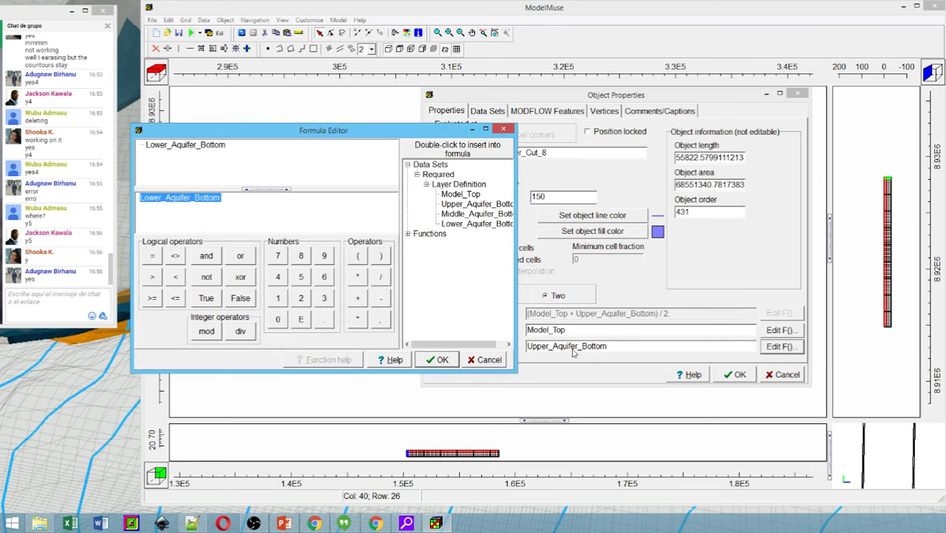
{"action": "left_click", "coordinate": [439, 360]}
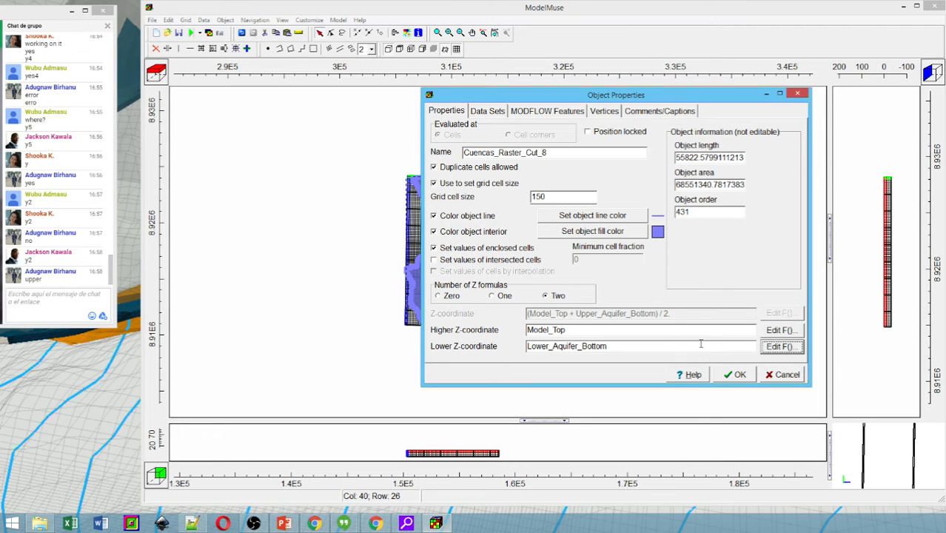
- Reinsert the Lower_Aquifer_Bottom layer definition data set as the watershed object's lower Z-coordinate formula and accept it
{"action": "left_click", "coordinate": [782, 346]}
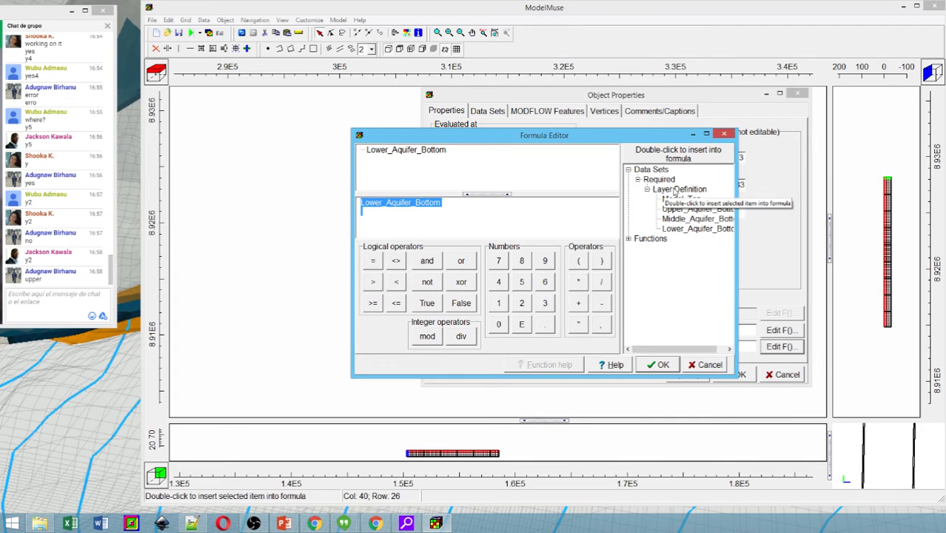
{"action": "double_click", "coordinate": [682, 232]}
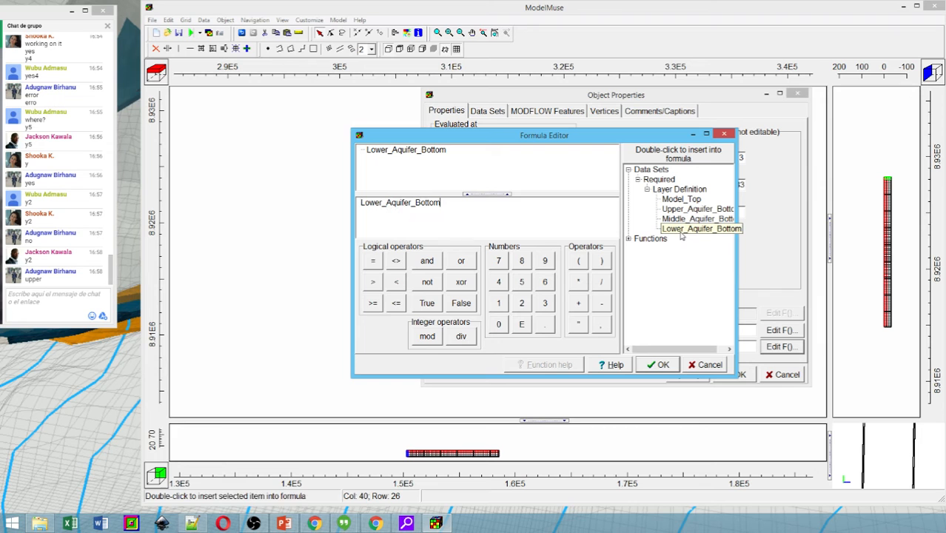
{"action": "left_click_drag", "start_coordinate": [452, 205], "coordinate": [341, 206]}
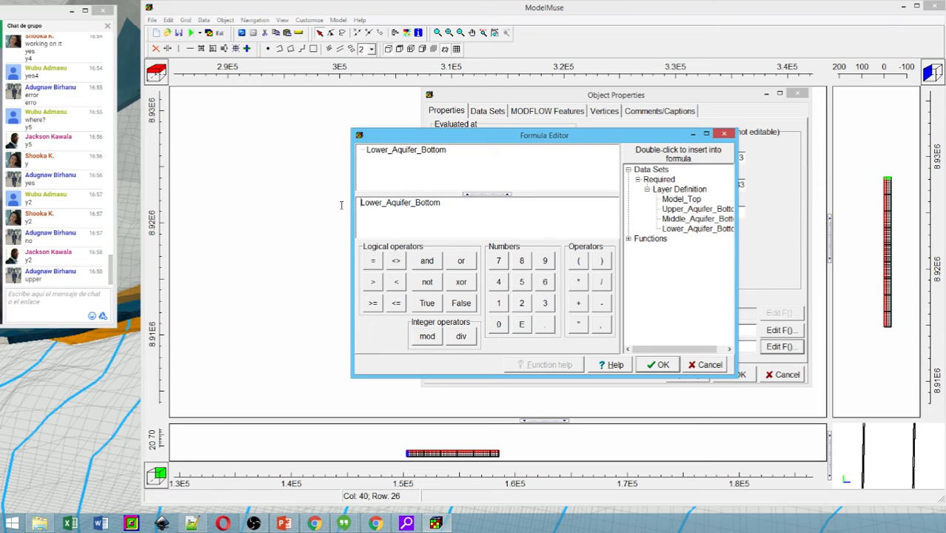
{"action": "left_click", "coordinate": [661, 364]}
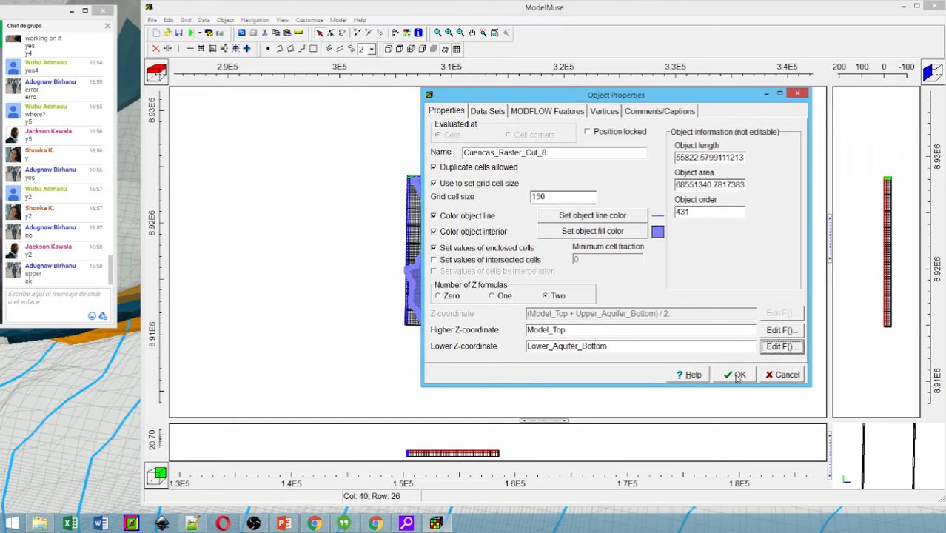
- Enable the Active hydrology data set for the watershed object, keeping its formula as True
{"action": "left_click", "coordinate": [488, 111]}
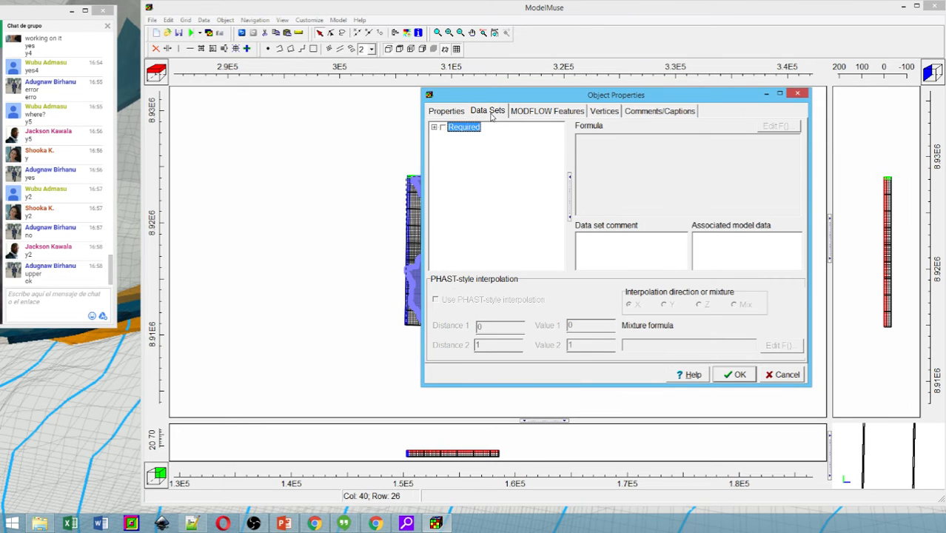
{"action": "left_click", "coordinate": [434, 128]}
{"action": "left_click", "coordinate": [444, 138]}
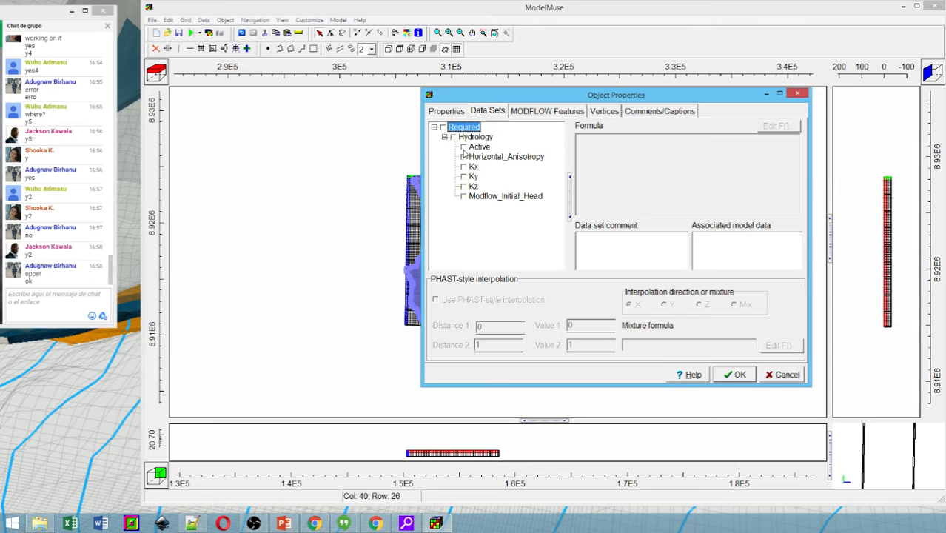
{"action": "left_click", "coordinate": [463, 147]}
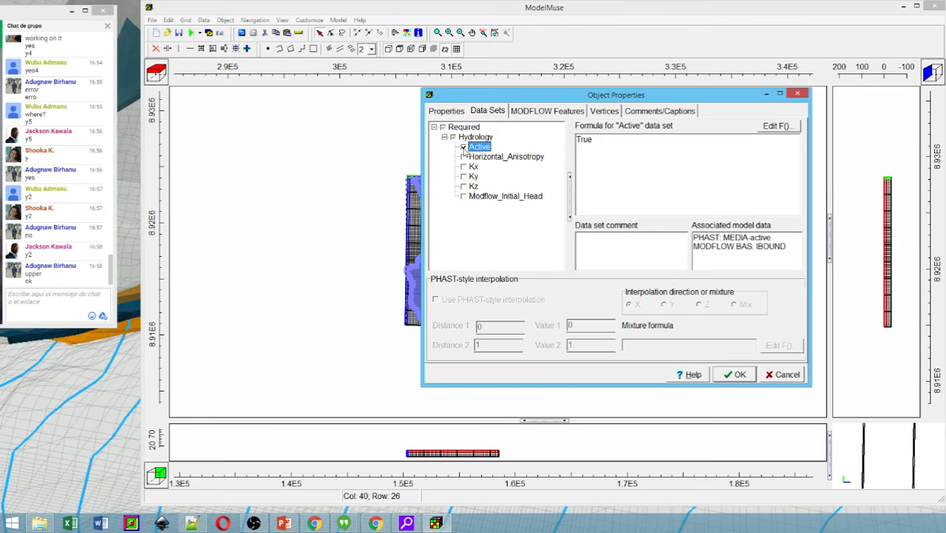
{"action": "left_click_drag", "start_coordinate": [603, 140], "coordinate": [565, 141]}
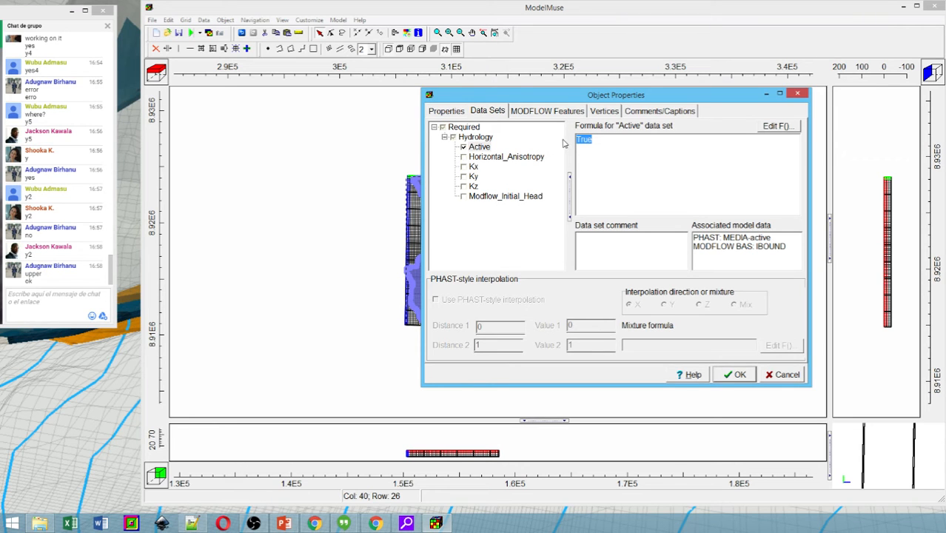
{"action": "left_click", "coordinate": [601, 144]}
- Review the watershed object's Z-coordinate formulas, MODFLOW features and Active formula, and accept the object properties
{"action": "left_click", "coordinate": [446, 109]}
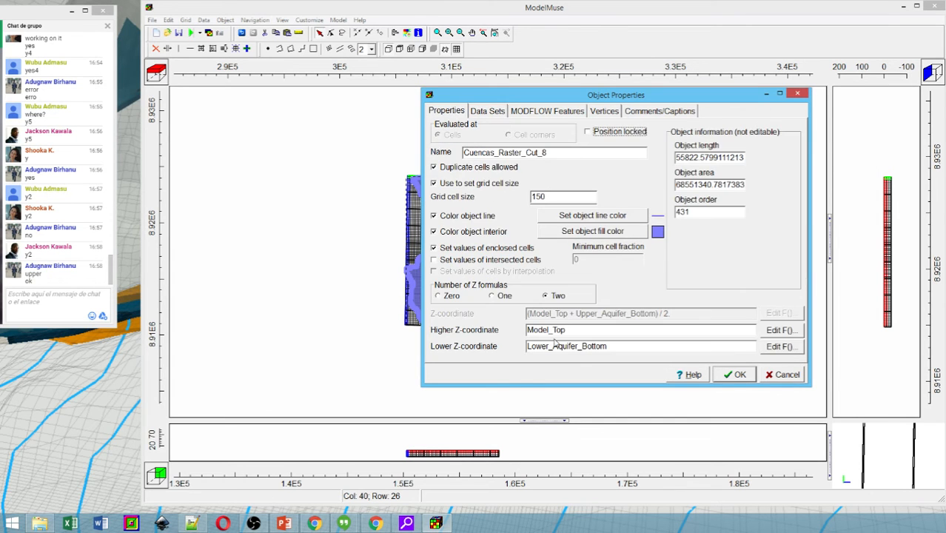
{"action": "left_click_drag", "start_coordinate": [589, 330], "coordinate": [509, 328]}
{"action": "left_click_drag", "start_coordinate": [611, 348], "coordinate": [504, 348]}
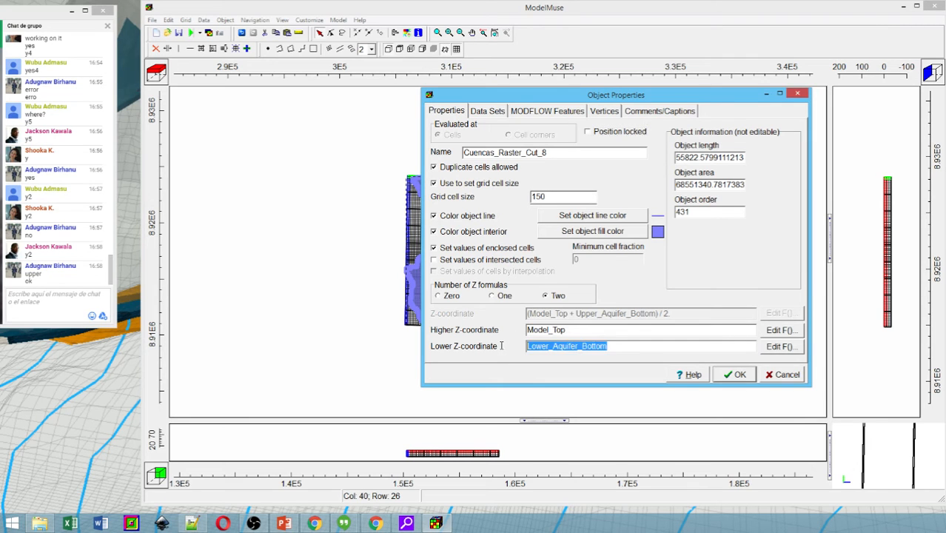
{"action": "left_click", "coordinate": [553, 110]}
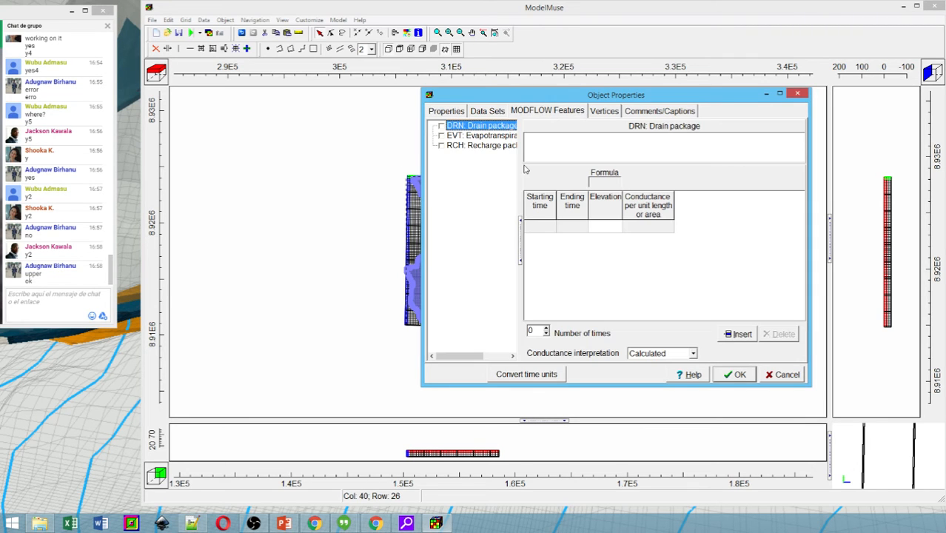
{"action": "left_click", "coordinate": [479, 112]}
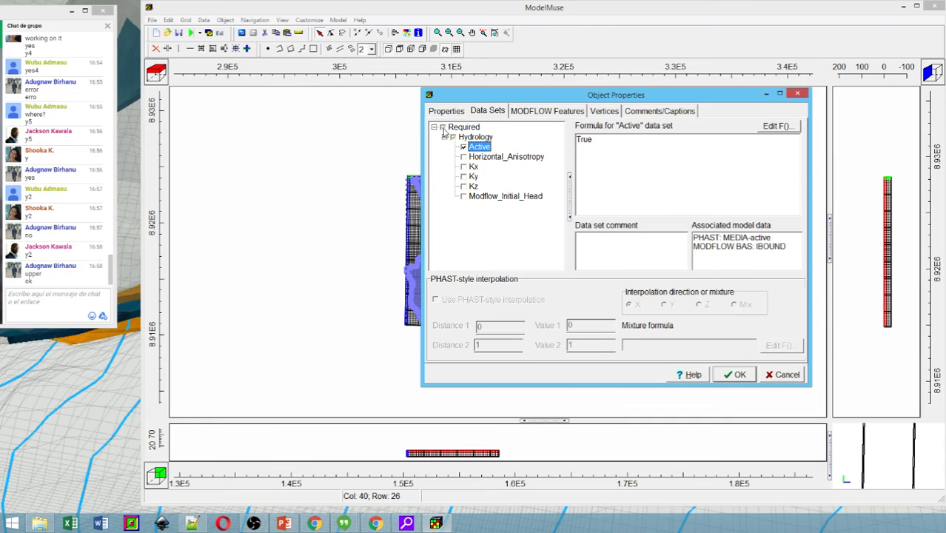
{"action": "left_click_drag", "start_coordinate": [596, 142], "coordinate": [536, 141]}
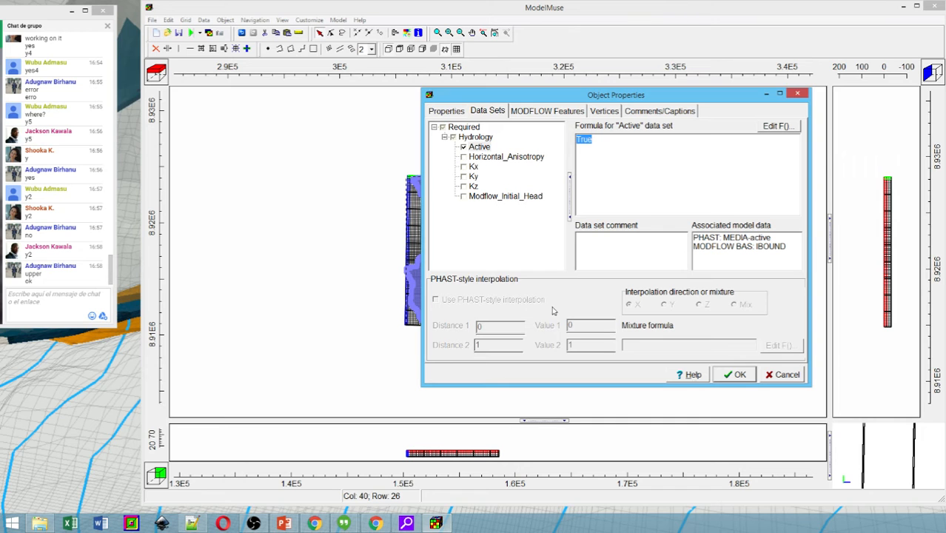
{"action": "left_click", "coordinate": [736, 378]}
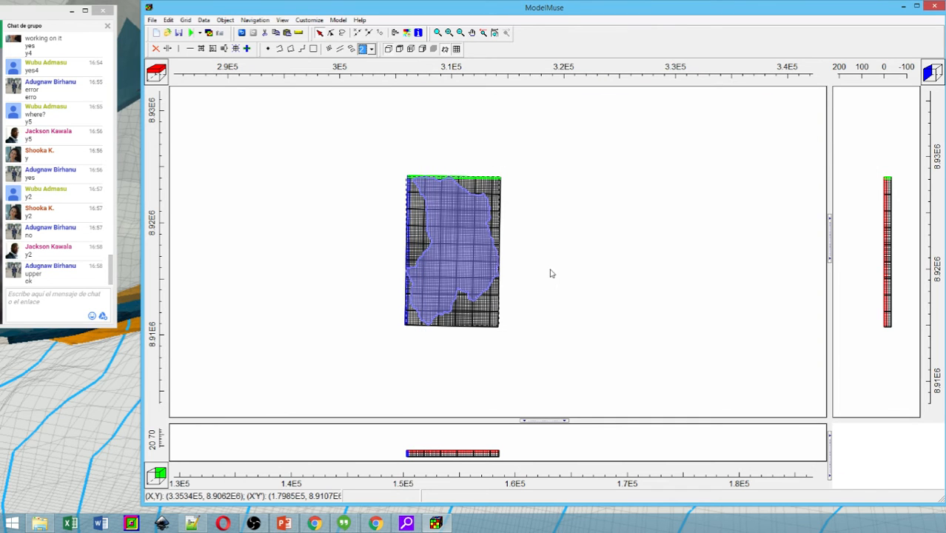
- Set the default formula of the model's Active hydrology data set to False and apply the change
{"action": "left_click", "coordinate": [417, 195]}
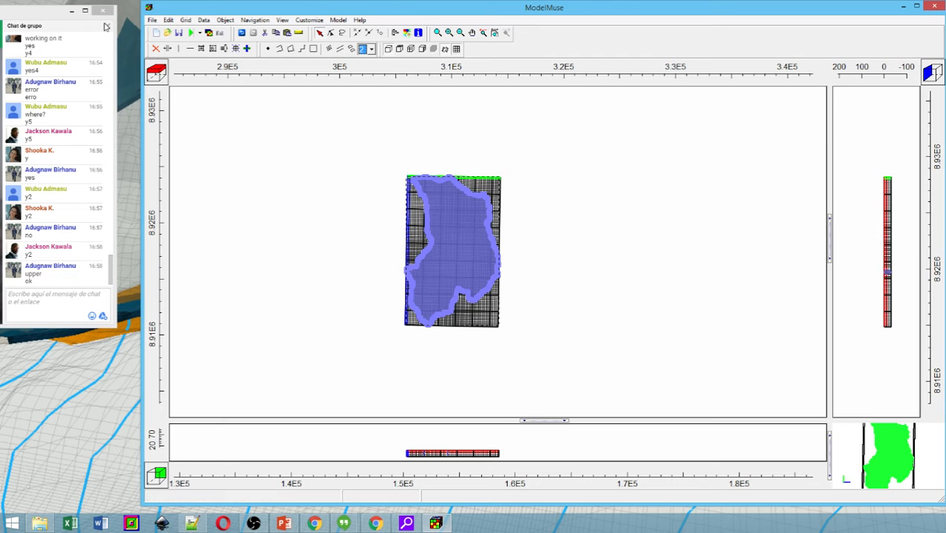
{"action": "left_click", "coordinate": [172, 22]}
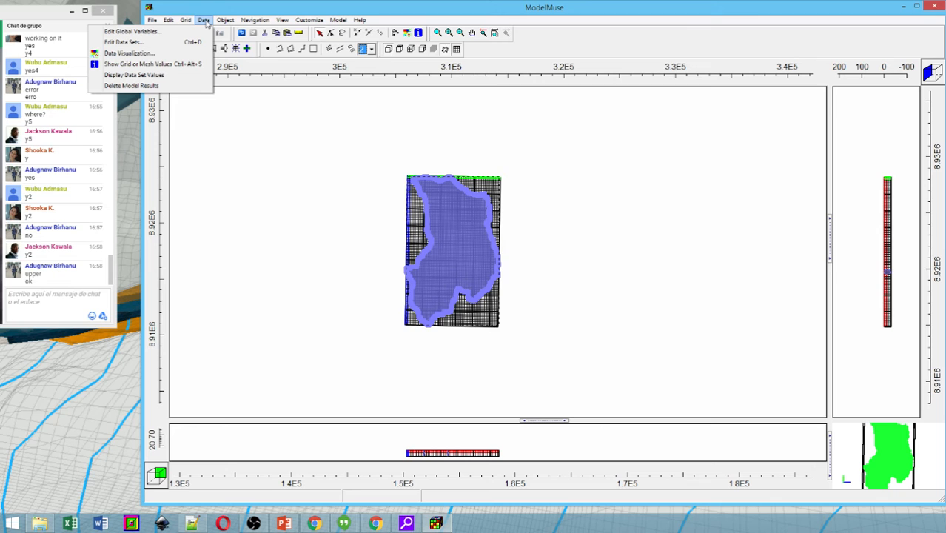
{"action": "left_click", "coordinate": [198, 43]}
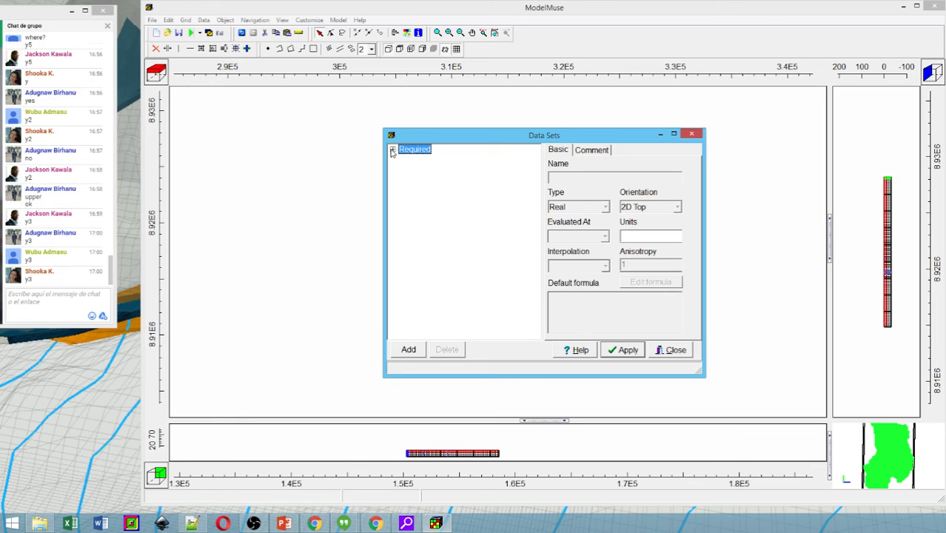
{"action": "left_click", "coordinate": [392, 150]}
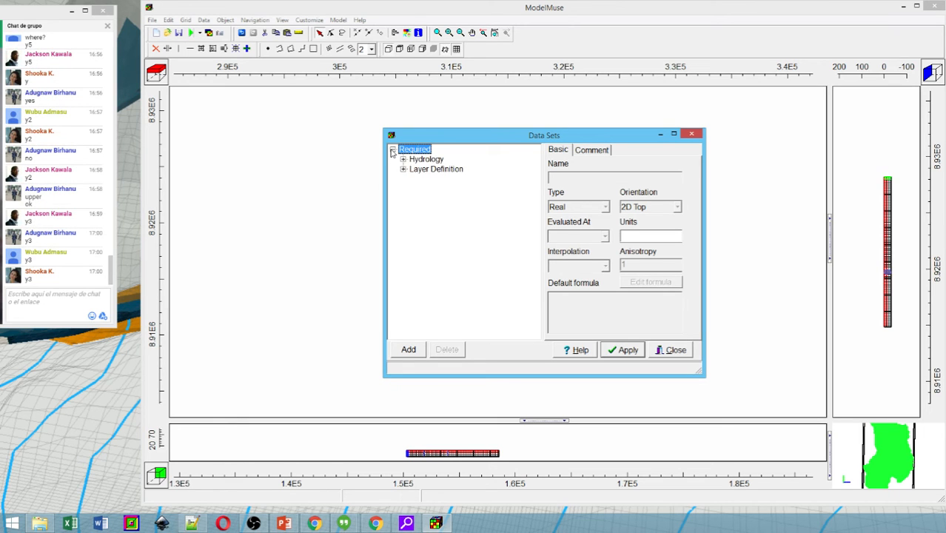
{"action": "left_click", "coordinate": [403, 159]}
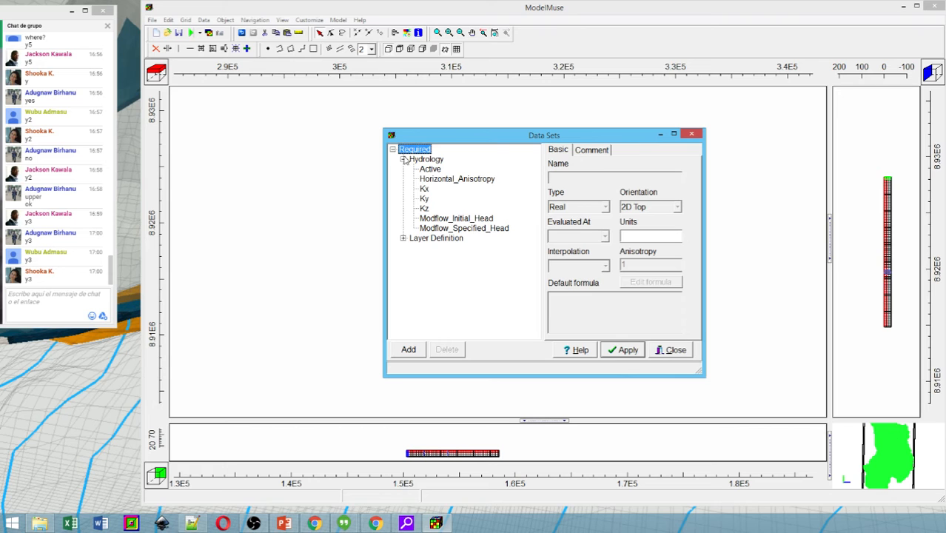
{"action": "left_click", "coordinate": [429, 169]}
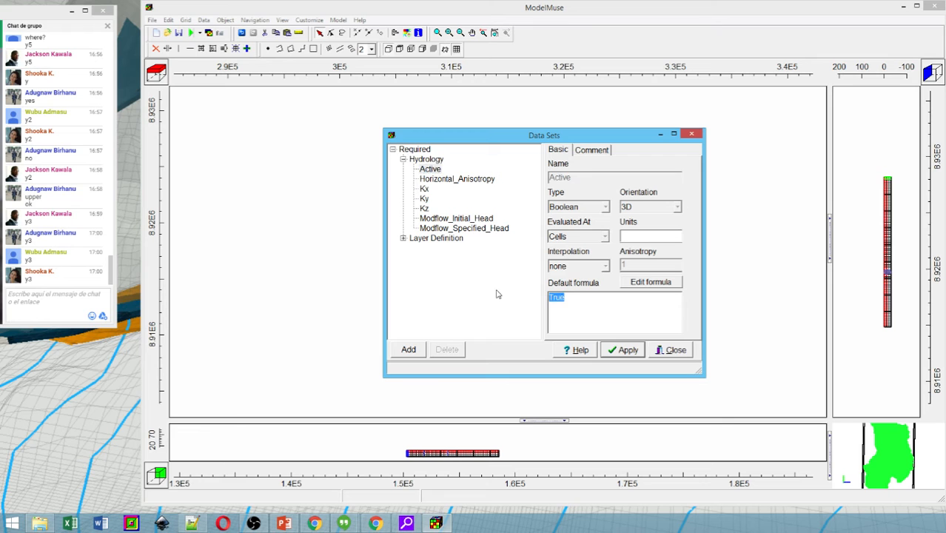
{"action": "type", "text": "False"}
{"action": "left_click_drag", "start_coordinate": [580, 297], "coordinate": [520, 289]}
{"action": "left_click", "coordinate": [618, 350]}
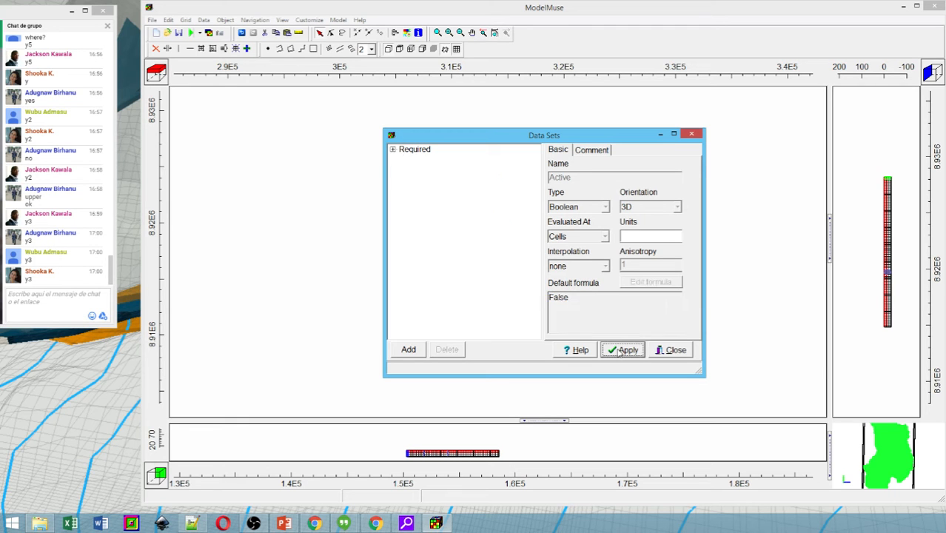
{"action": "left_click", "coordinate": [675, 350]}
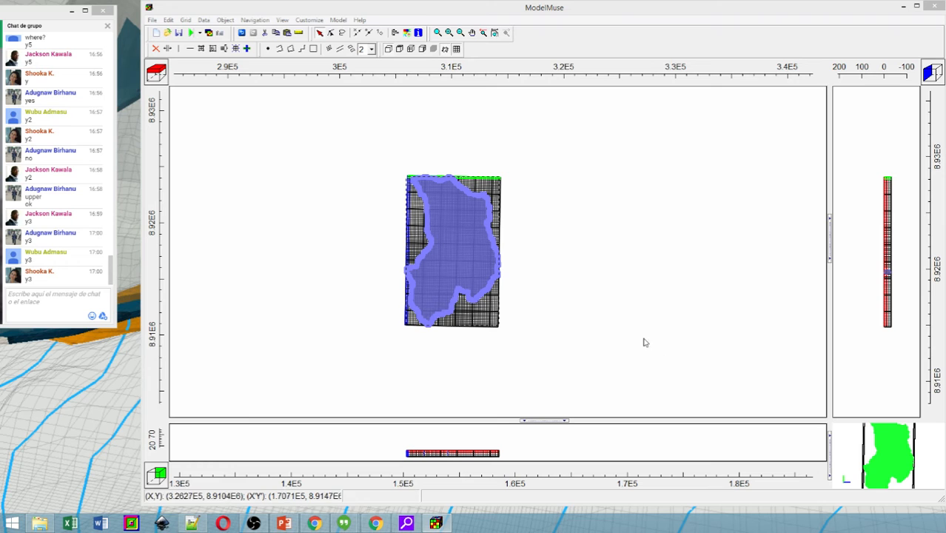
- Switch the grid display to Show Active so only the active cells are drawn
{"action": "left_click", "coordinate": [456, 48]}
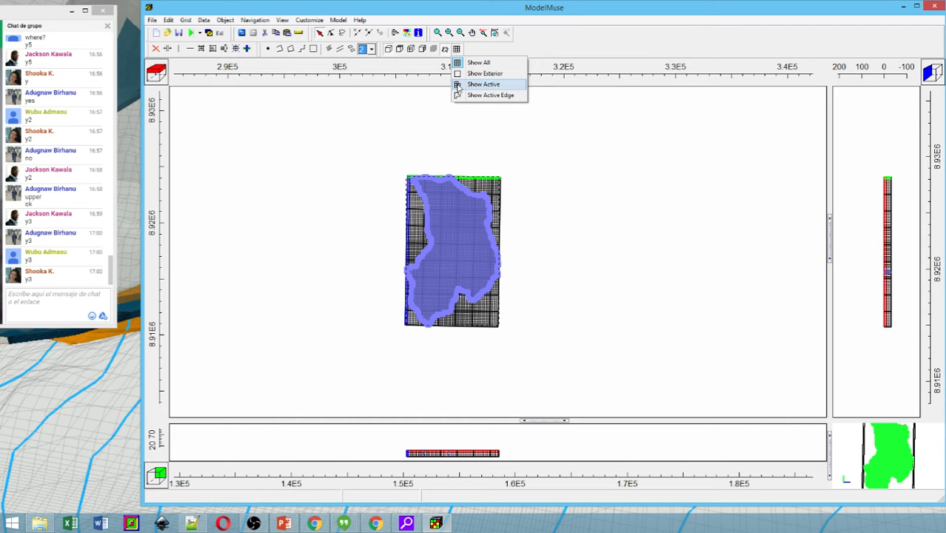
{"action": "left_click", "coordinate": [483, 84]}
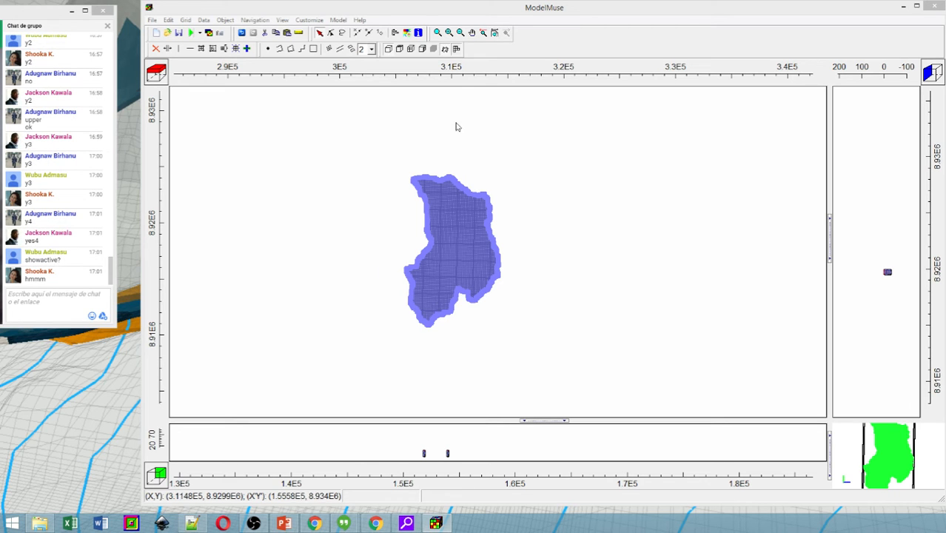
{"action": "left_click", "coordinate": [457, 49]}
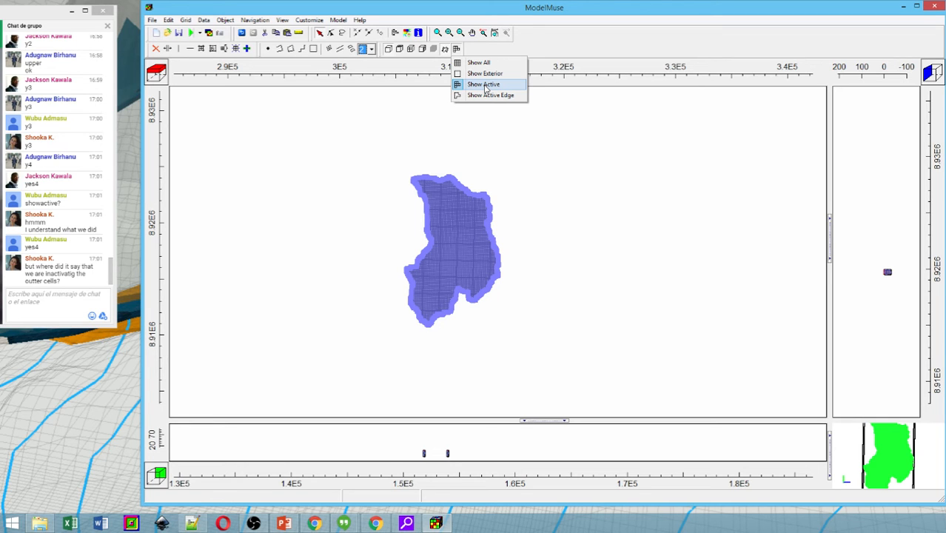
{"action": "left_click", "coordinate": [485, 85]}
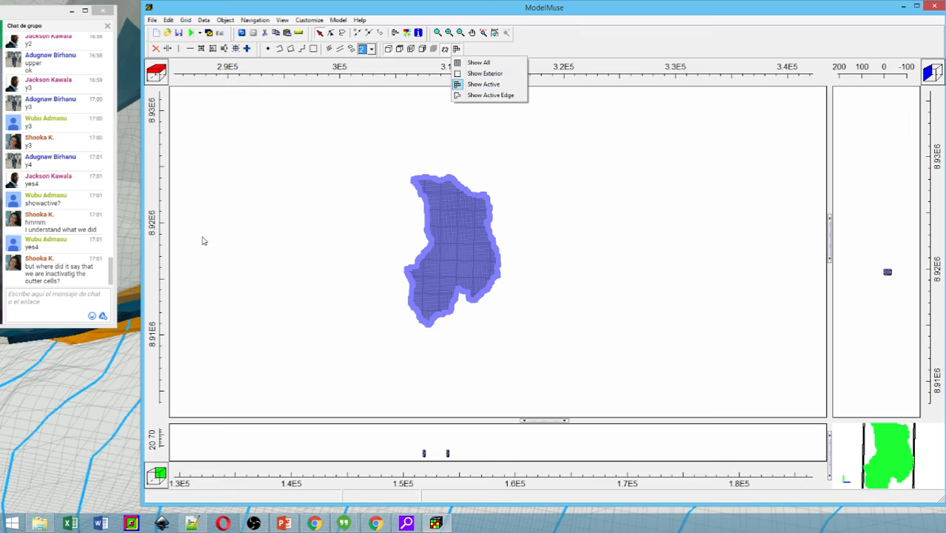
- Check the default formula of the Active hydrology data set in the data set editor, and close the editor
{"action": "left_click", "coordinate": [204, 20]}
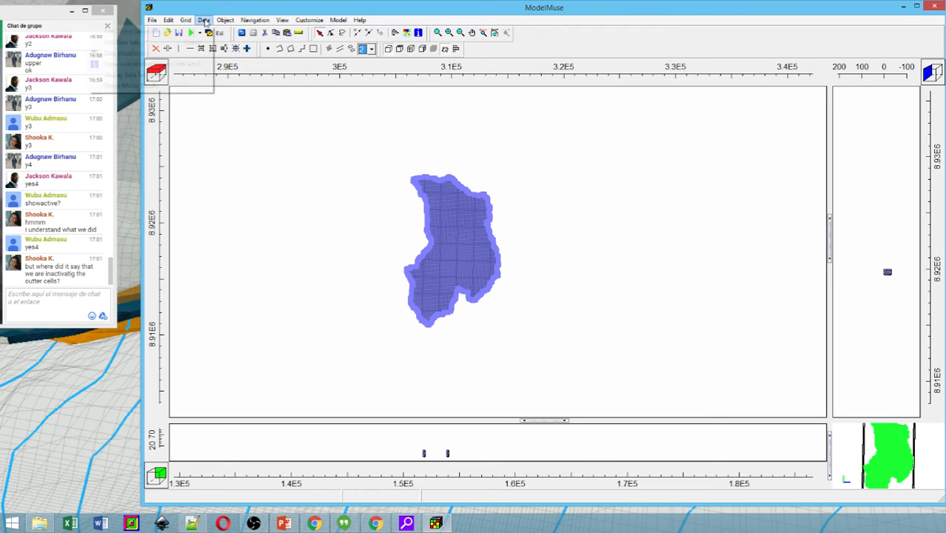
{"action": "mouse_move", "coordinate": [187, 21]}
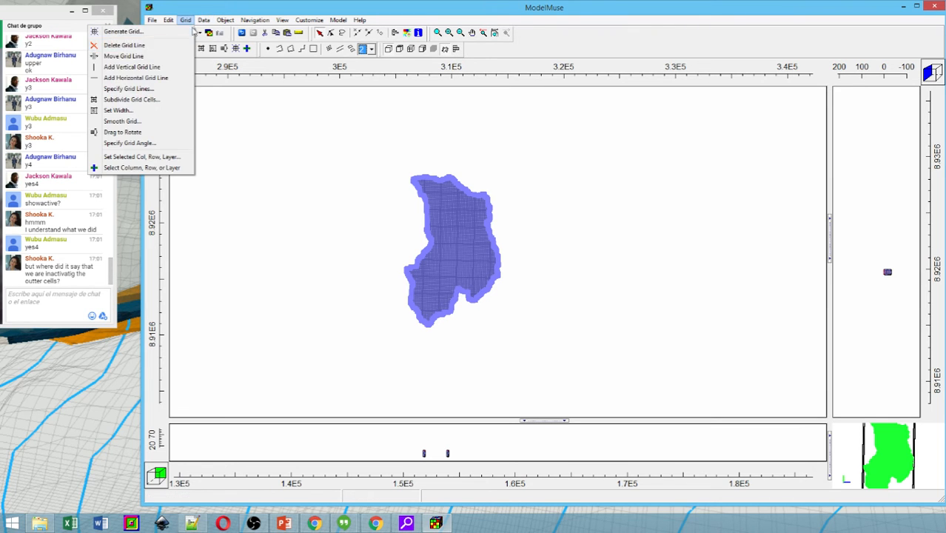
{"action": "left_click", "coordinate": [190, 45]}
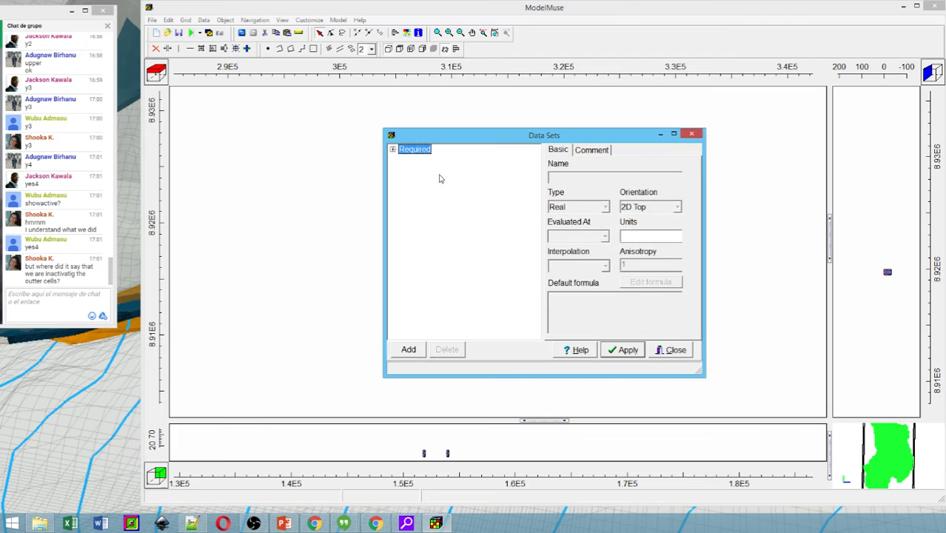
{"action": "left_click", "coordinate": [393, 150]}
{"action": "left_click", "coordinate": [404, 159]}
{"action": "left_click", "coordinate": [428, 171]}
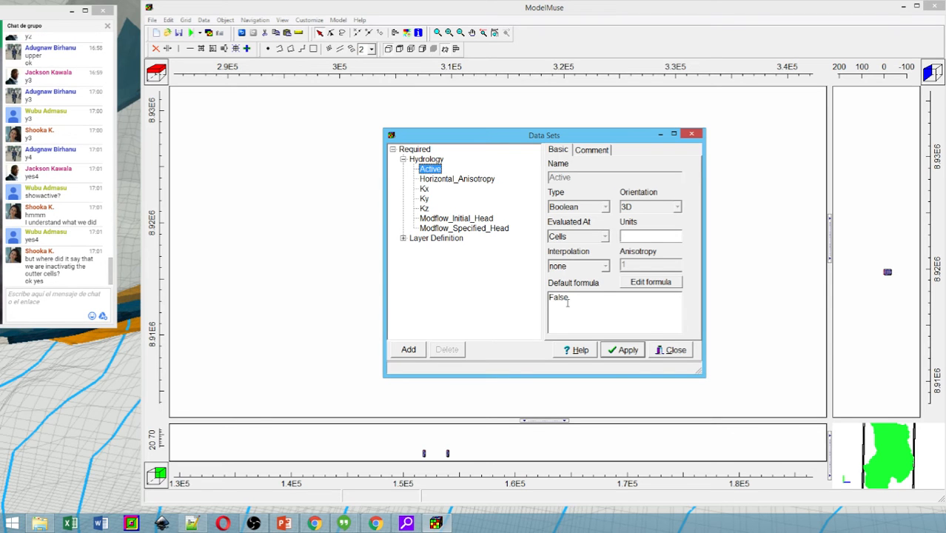
{"action": "left_click", "coordinate": [689, 137]}
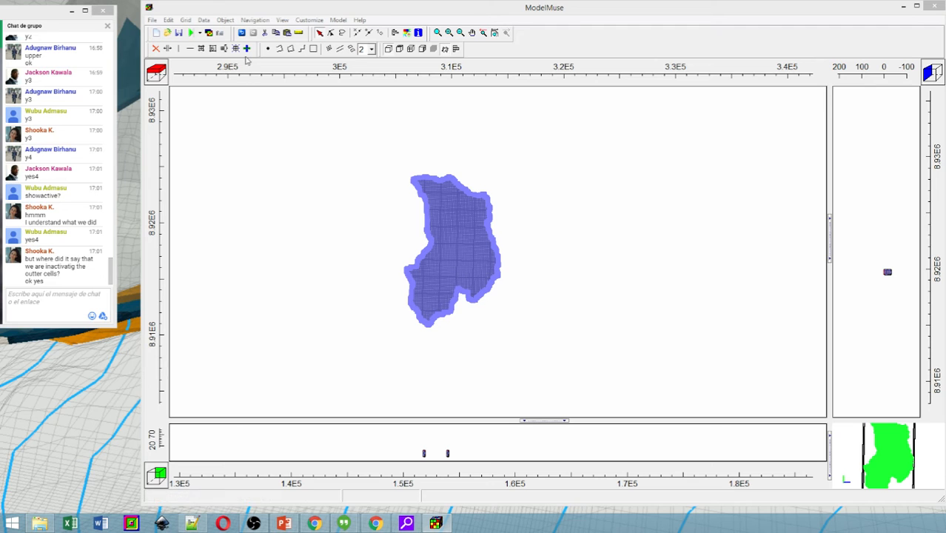
- Select different grid columns and rows across the watershed to inspect the active cells in the cross-section views
{"action": "left_click", "coordinate": [246, 48]}
{"action": "left_click", "coordinate": [452, 250]}
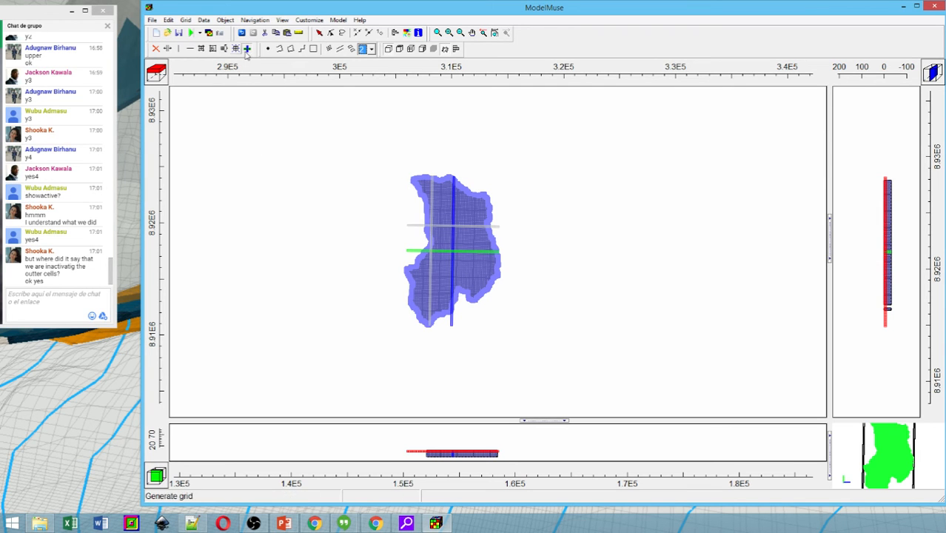
{"action": "left_click", "coordinate": [464, 235]}
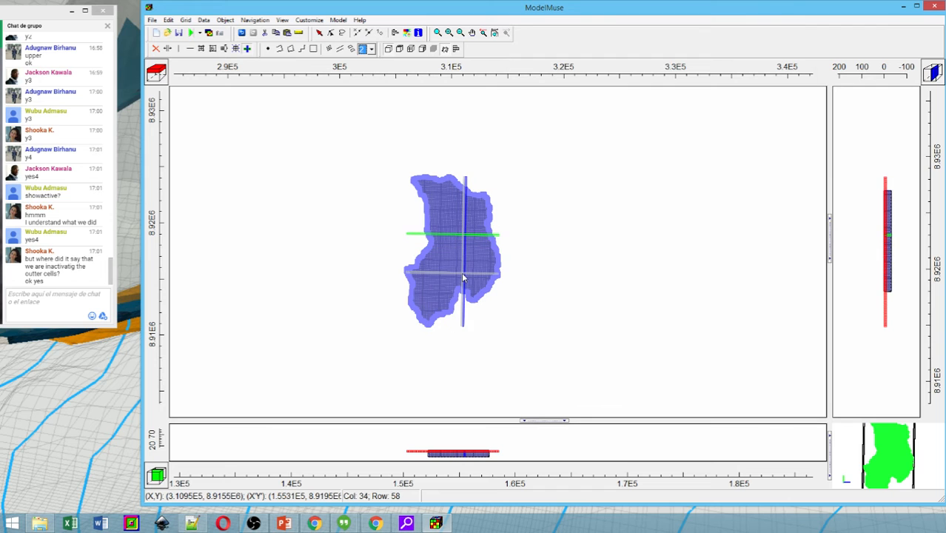
{"action": "left_click", "coordinate": [446, 223]}
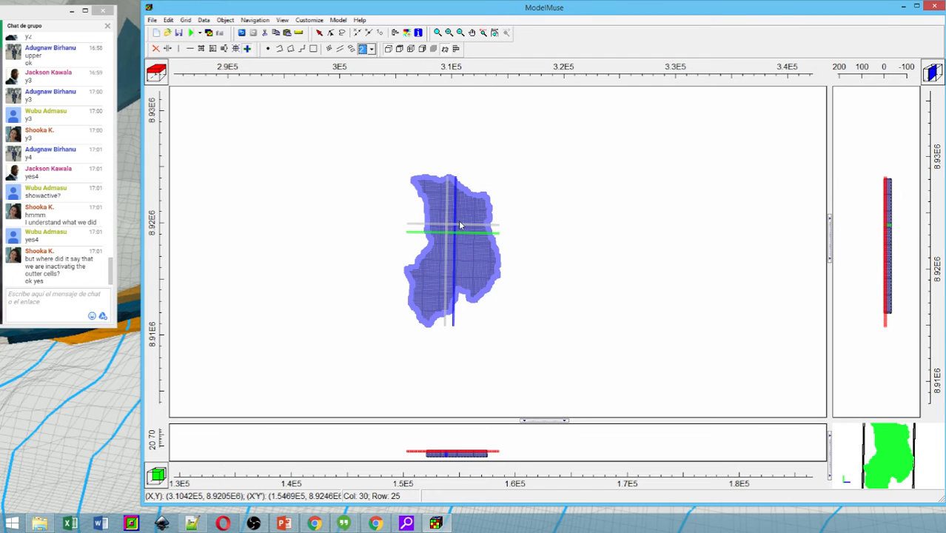
{"action": "left_click", "coordinate": [421, 294]}
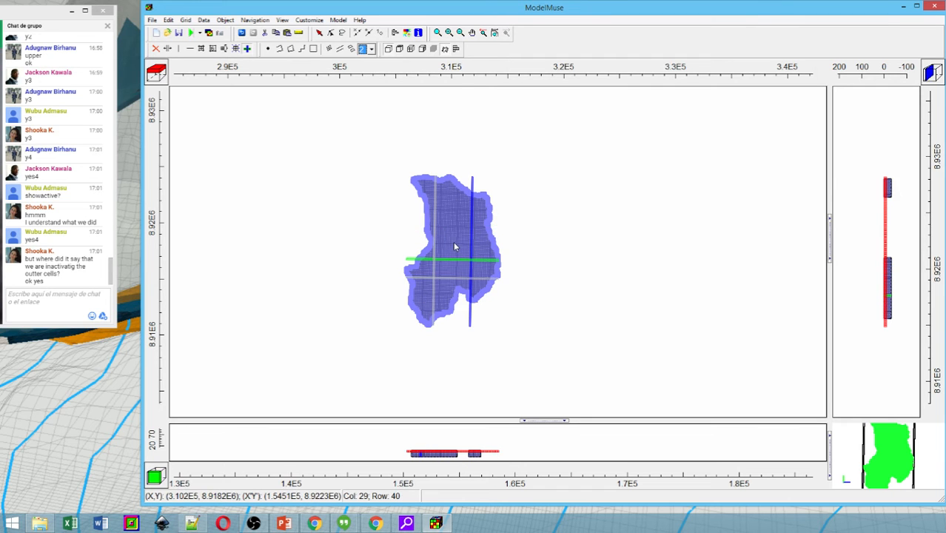
- Select the grid cell at column 31, row 54, near the watershed's centre, to inspect its cross-sections
{"action": "left_click", "coordinate": [464, 222]}
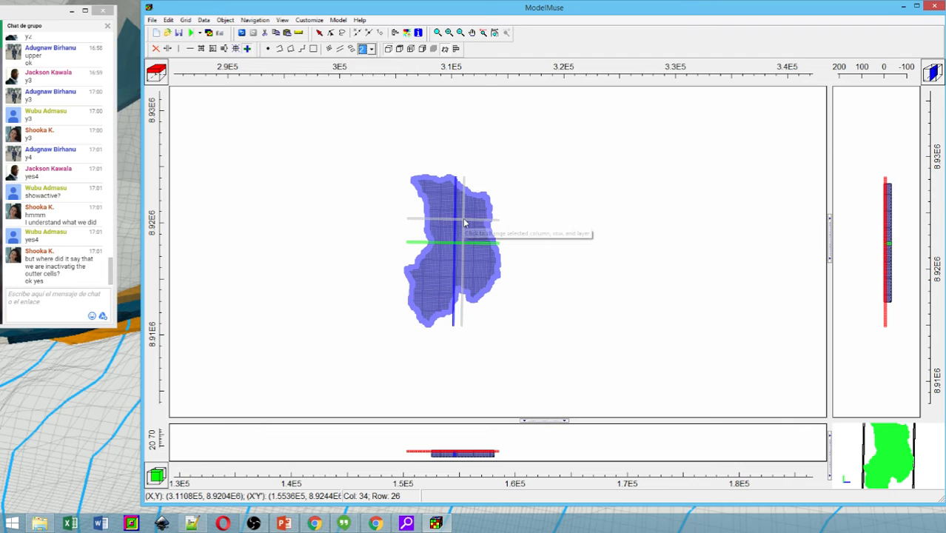
{"action": "left_click", "coordinate": [457, 269]}
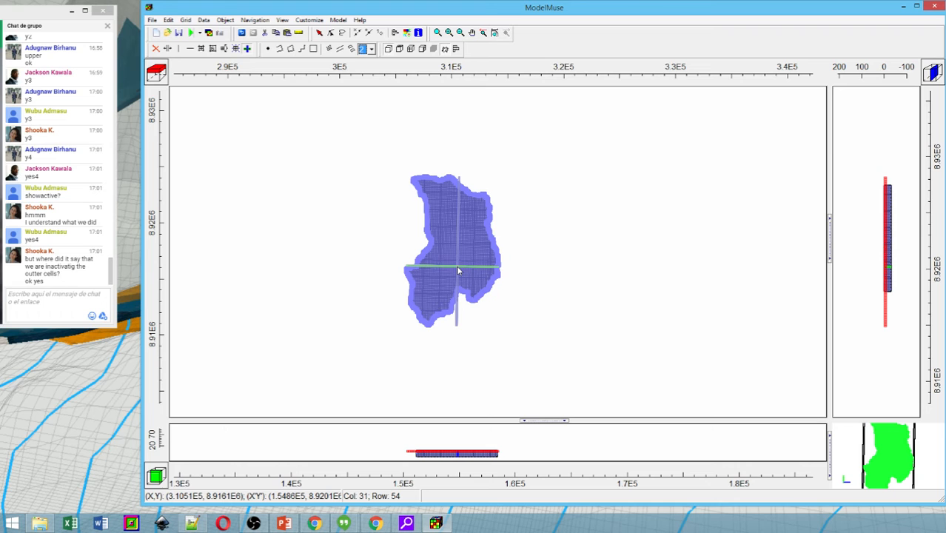
- Review the default formulas of the Model_Top and Upper_Aquifer_Bottom layer definition data sets, and close the data set editor
{"action": "left_click", "coordinate": [204, 19]}
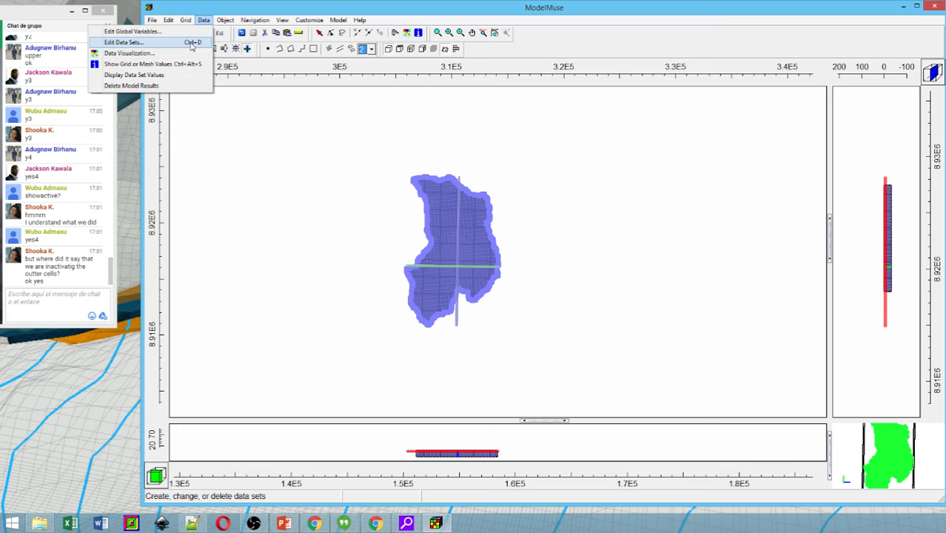
{"action": "left_click", "coordinate": [191, 43]}
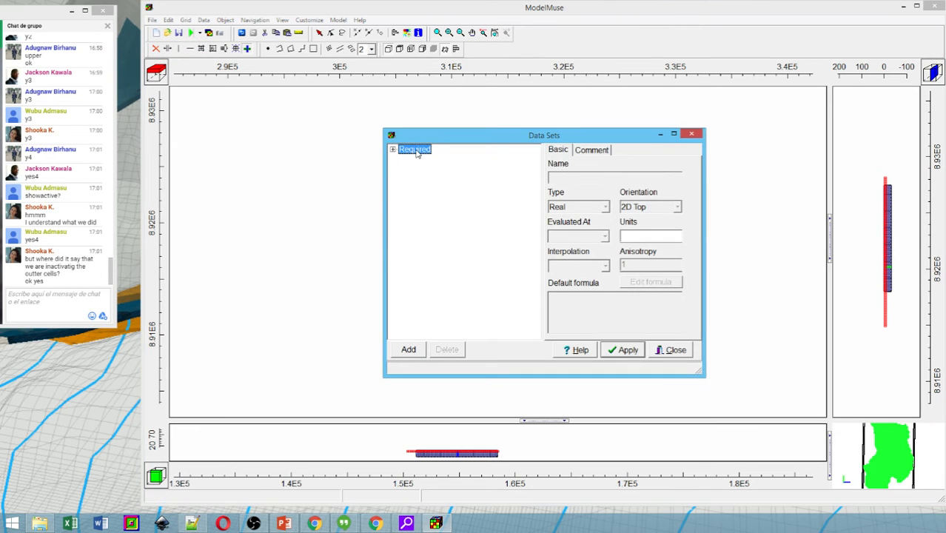
{"action": "left_click", "coordinate": [392, 149]}
{"action": "left_click", "coordinate": [404, 170]}
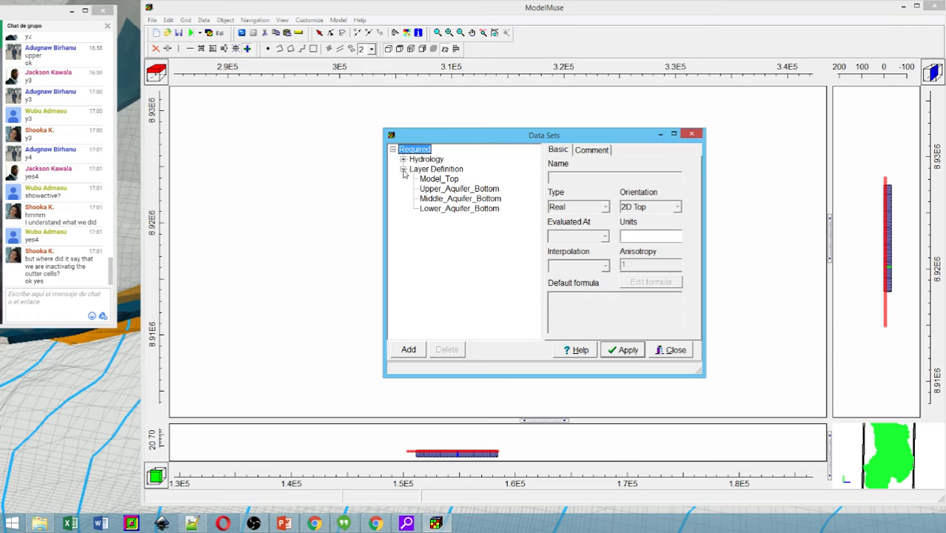
{"action": "left_click", "coordinate": [437, 179]}
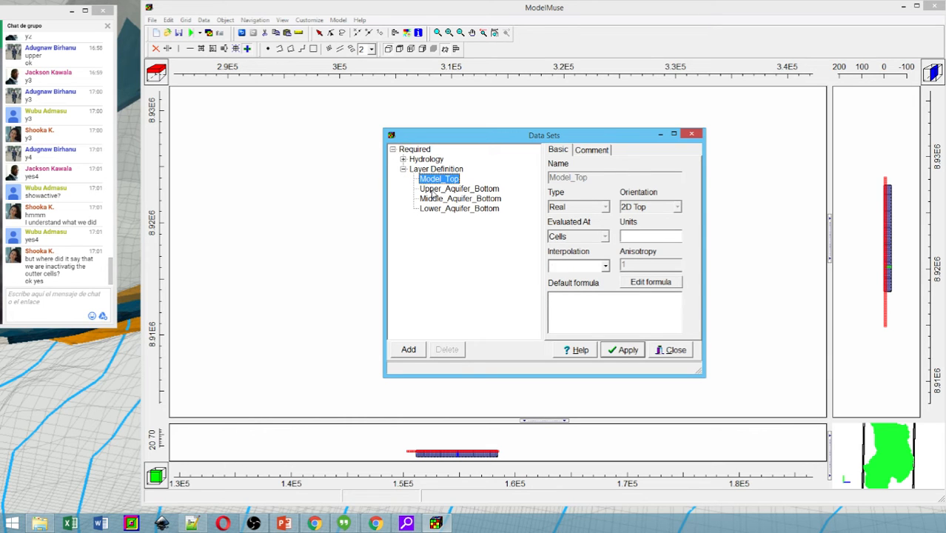
{"action": "left_click", "coordinate": [424, 189]}
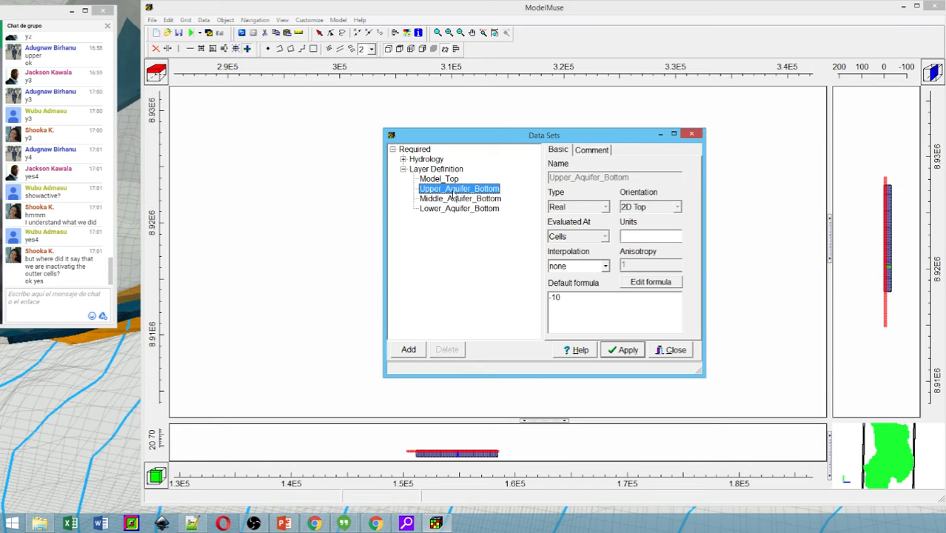
{"action": "left_click", "coordinate": [694, 134]}
- Set the layer type of the Upper Aquifer group to Convertible in the MODFLOW layer groups, and confirm the dialog
{"action": "left_click", "coordinate": [338, 20]}
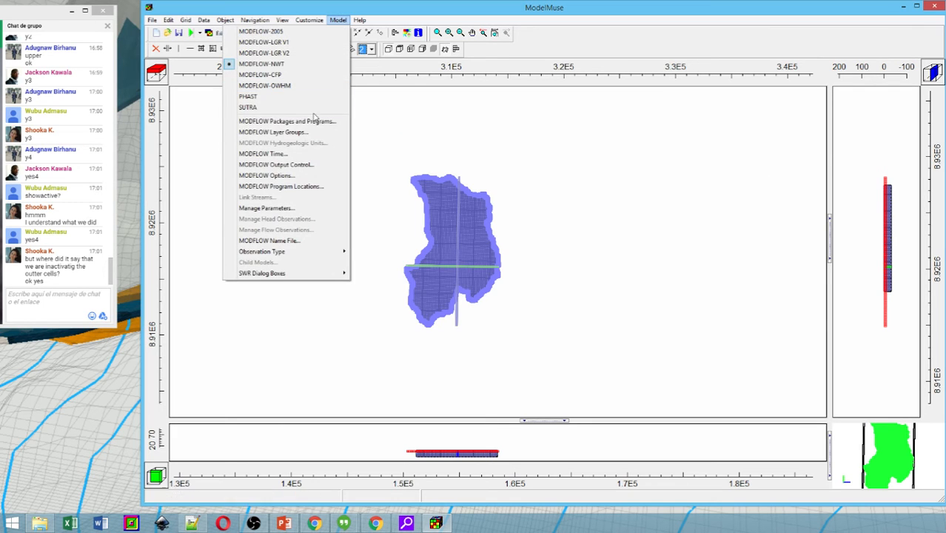
{"action": "left_click", "coordinate": [289, 133]}
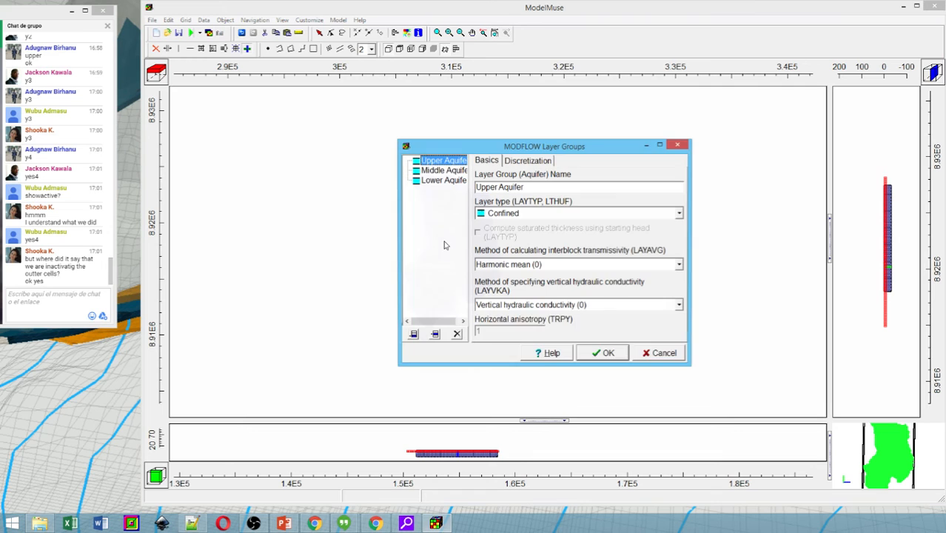
{"action": "left_click", "coordinate": [520, 214]}
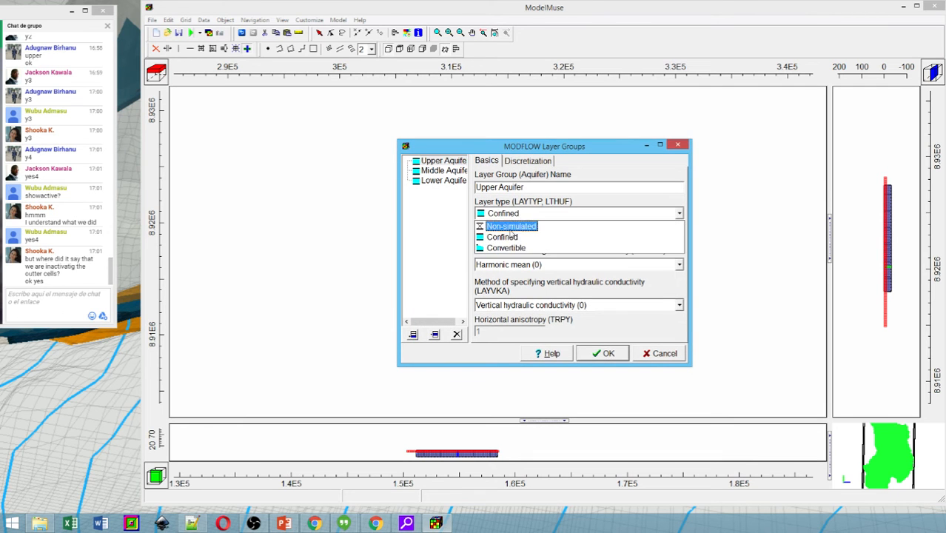
{"action": "left_click", "coordinate": [508, 247]}
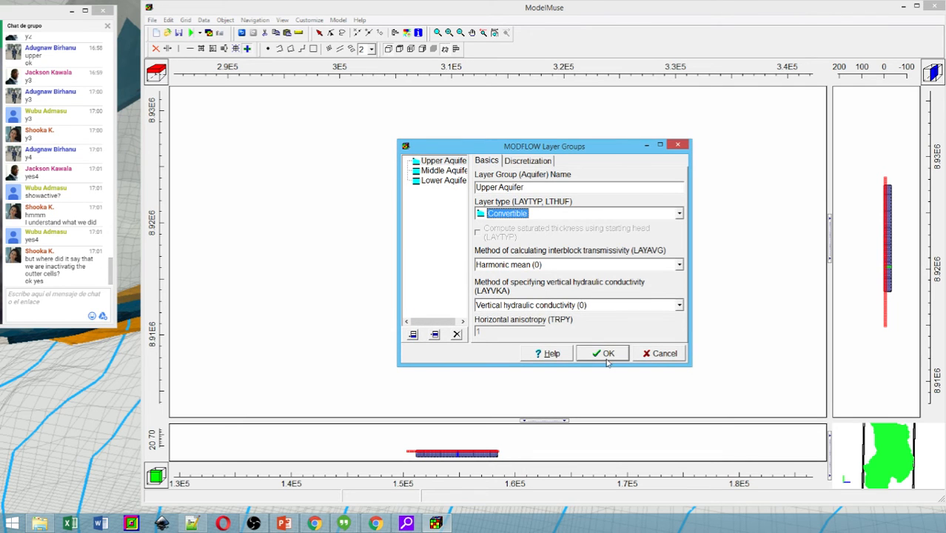
{"action": "left_click", "coordinate": [533, 217]}
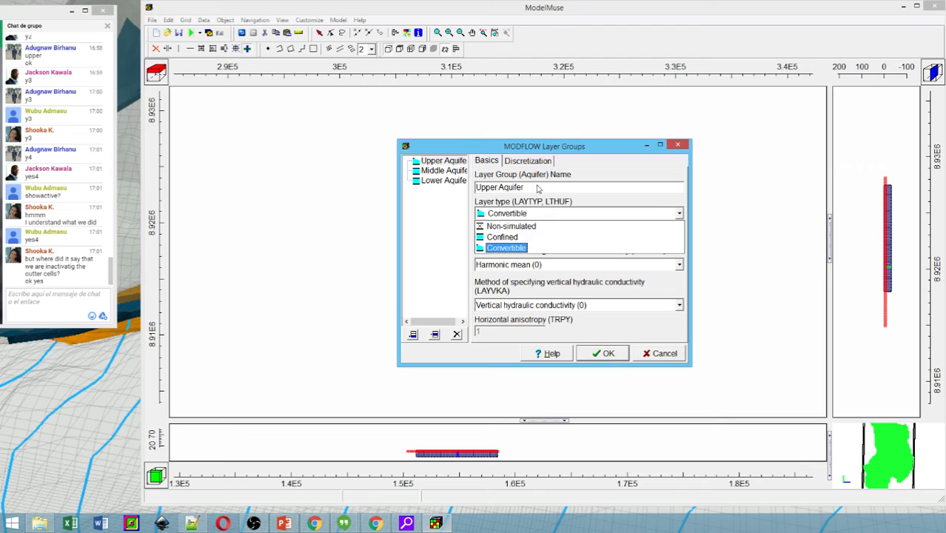
{"action": "left_click", "coordinate": [537, 187]}
{"action": "left_click_drag", "start_coordinate": [537, 187], "coordinate": [320, 184]}
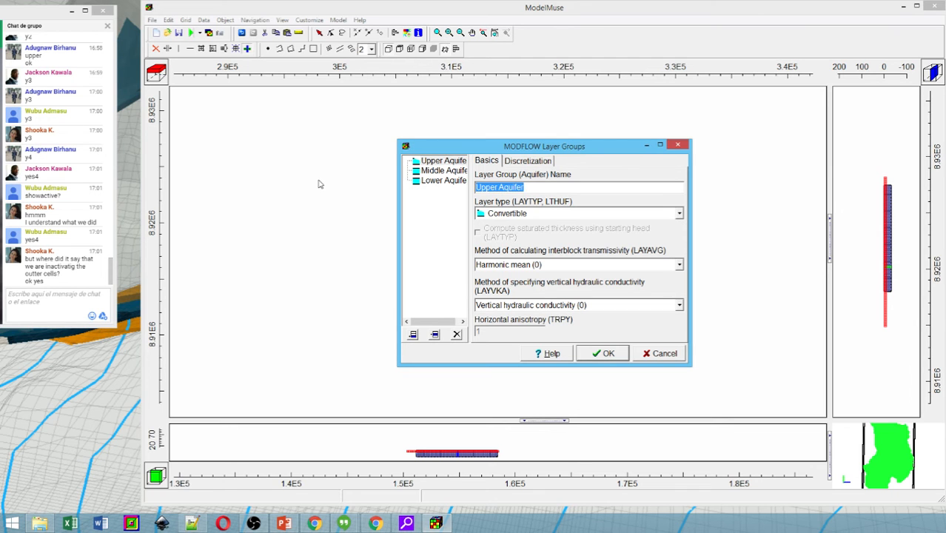
{"action": "key", "text": "Return"}
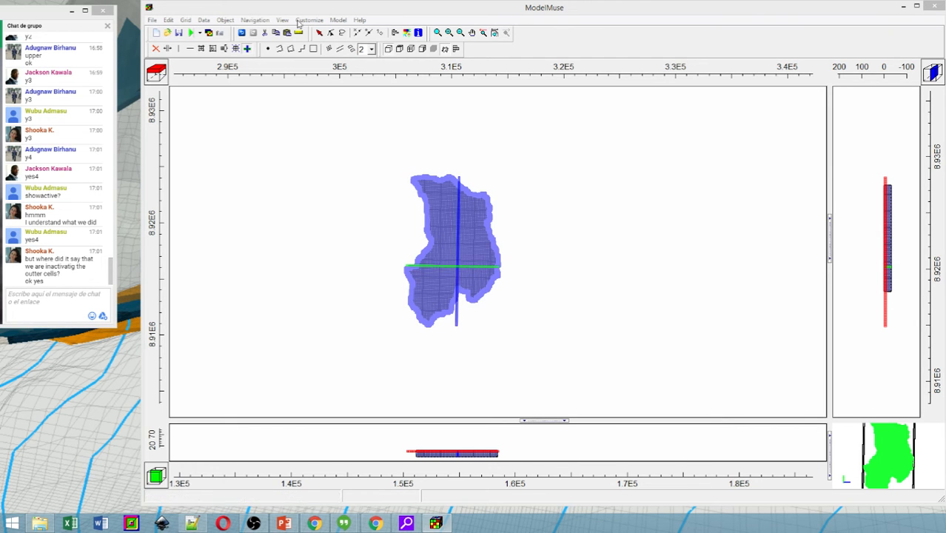
- Rename the Upper Aquifer layer group as Aluvial in the MODFLOW layer groups
{"action": "left_click", "coordinate": [342, 22]}
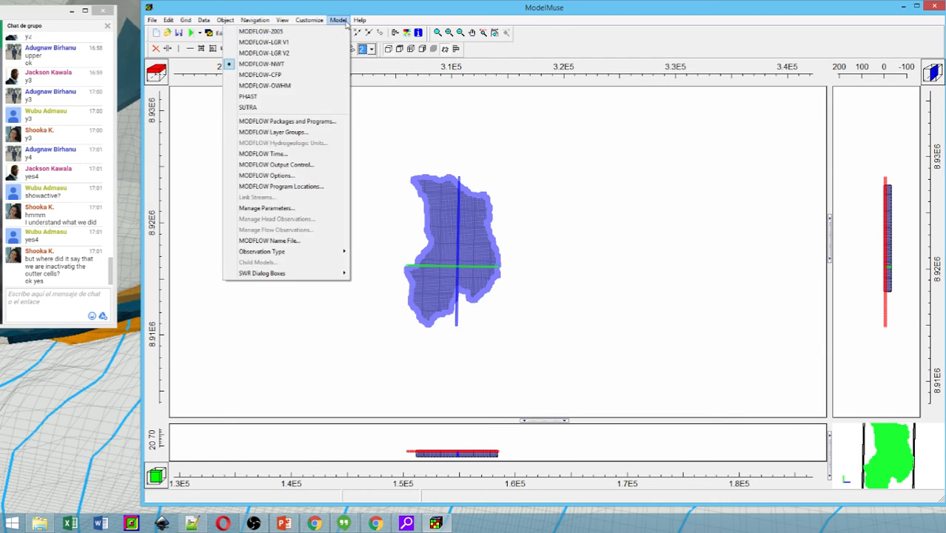
{"action": "left_click", "coordinate": [276, 133]}
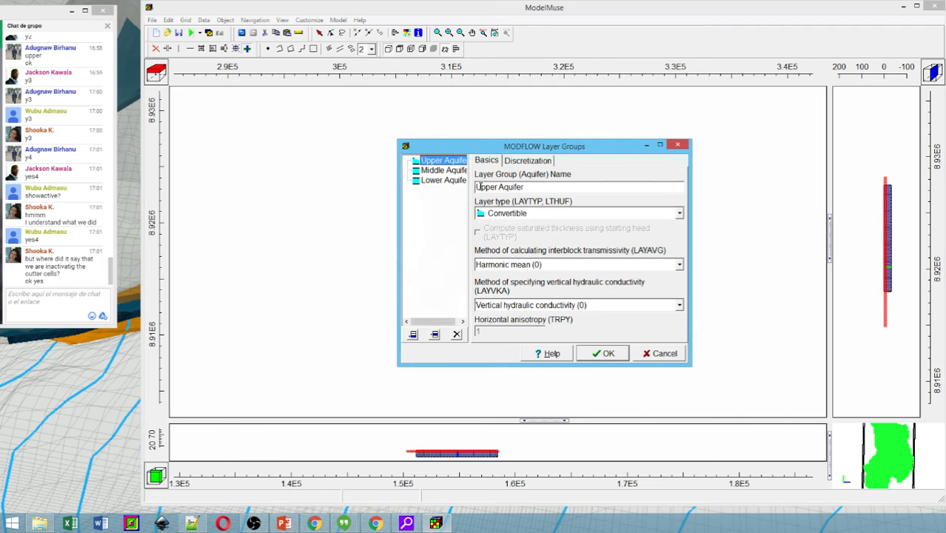
{"action": "left_click_drag", "start_coordinate": [527, 187], "coordinate": [467, 186]}
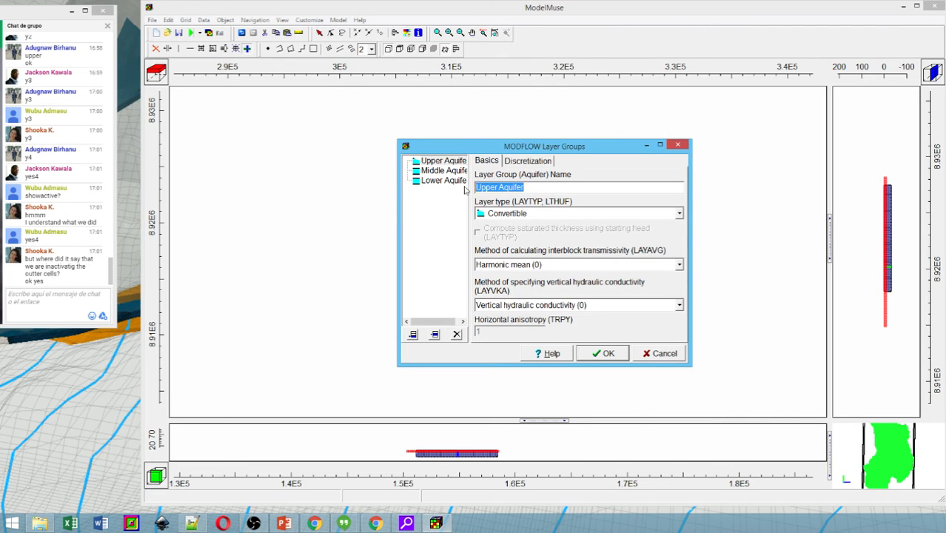
{"action": "type", "text": "Aluc"}
{"action": "type", "text": "ial"}
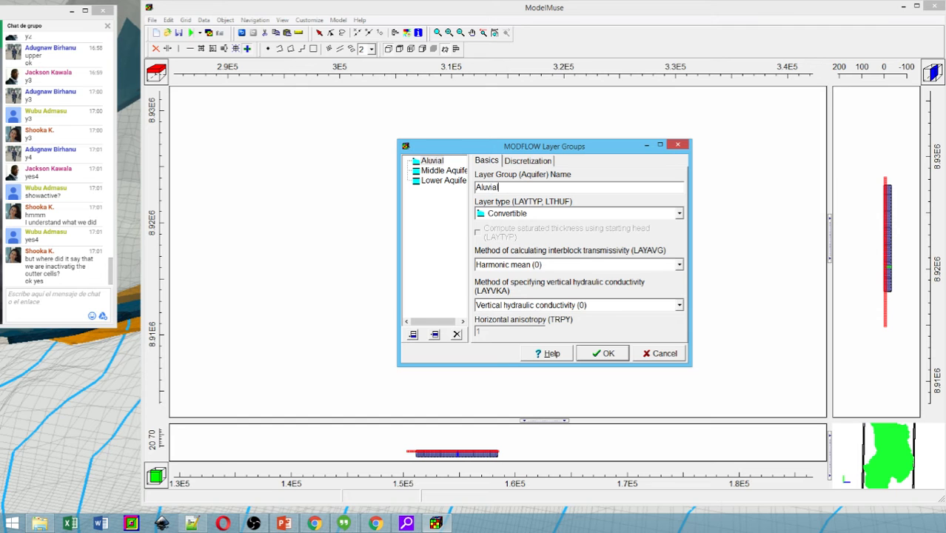
- Rename the Middle Aquifer layer group as Upper Aquifer, set its layer type to Convertible, and confirm the layer groups
{"action": "left_click", "coordinate": [444, 171]}
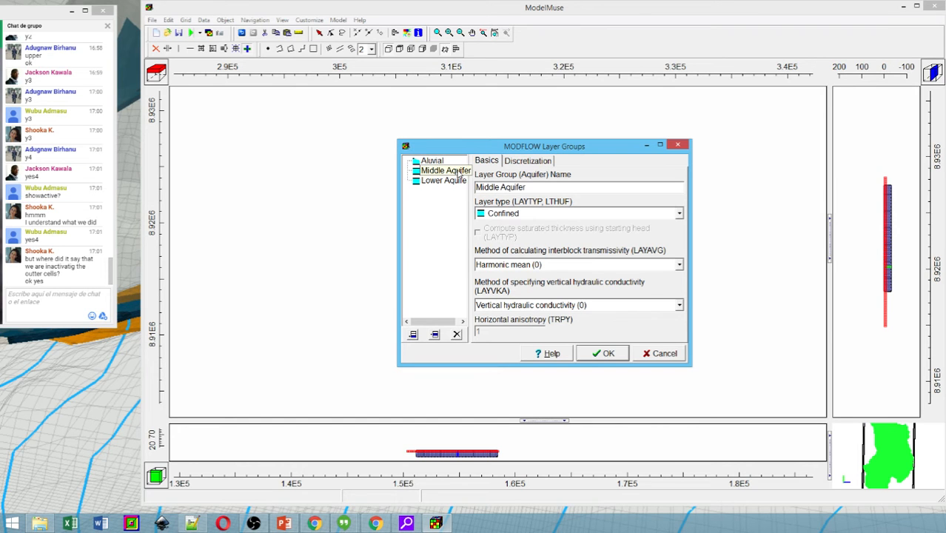
{"action": "left_click", "coordinate": [536, 186]}
{"action": "left_click_drag", "start_coordinate": [499, 187], "coordinate": [456, 186]}
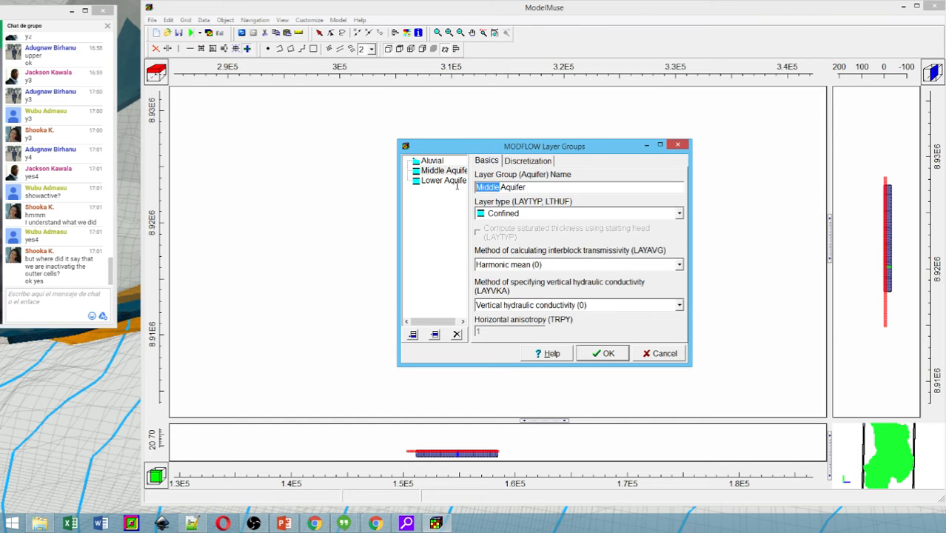
{"action": "type", "text": "Upper"}
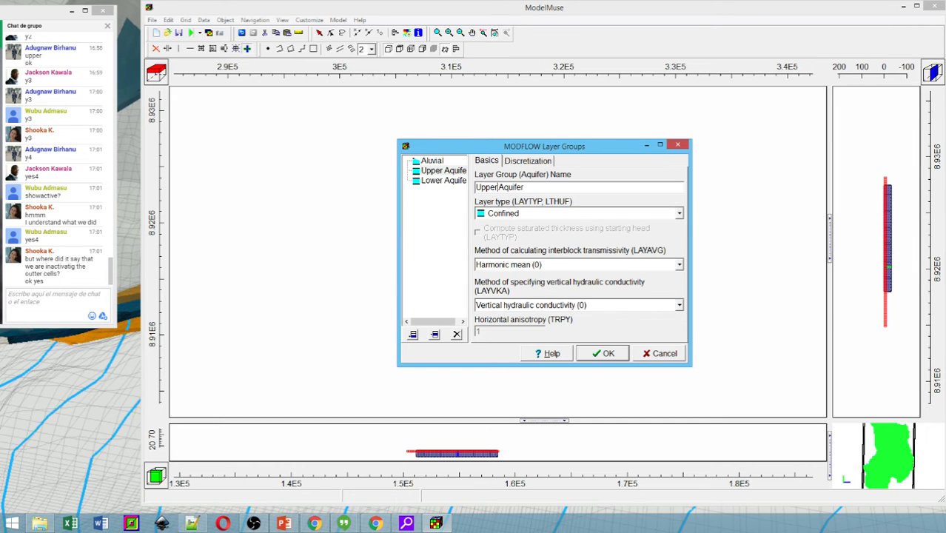
{"action": "left_click", "coordinate": [492, 215]}
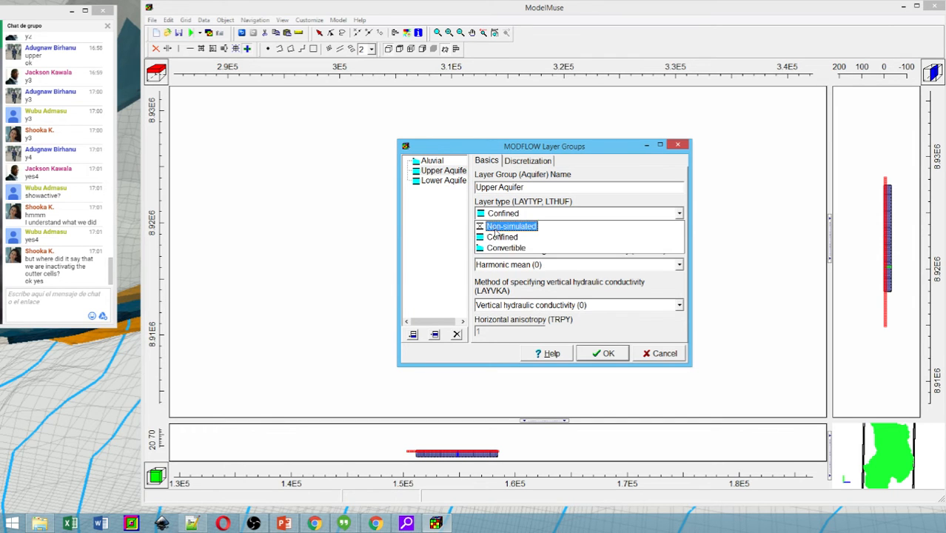
{"action": "left_click", "coordinate": [498, 248]}
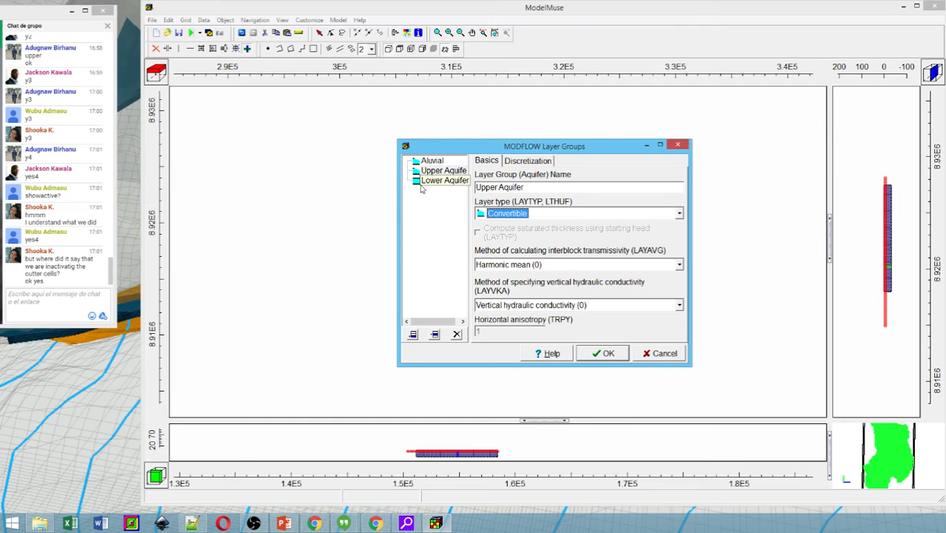
{"action": "left_click", "coordinate": [601, 353]}
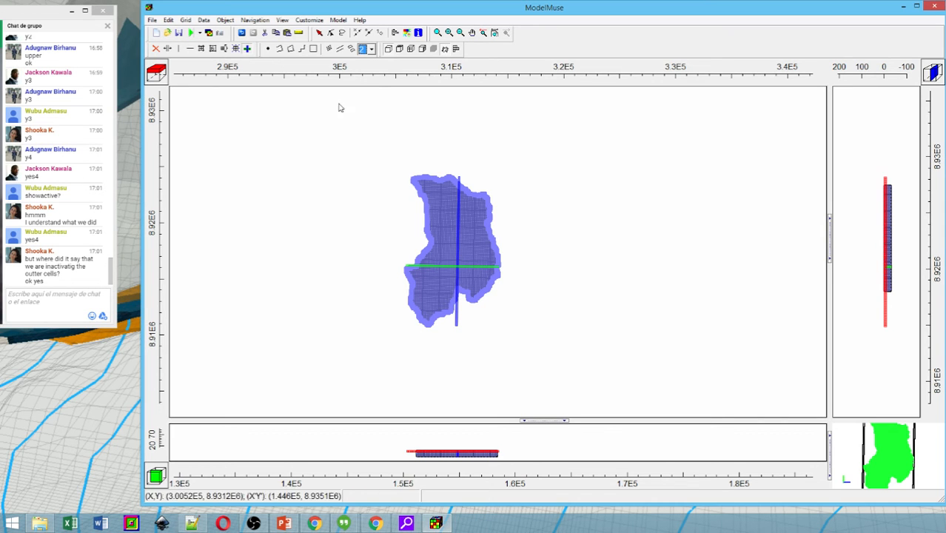
- Check the names of the required layer definition data sets after the layer group edits, and close the editor
{"action": "left_click", "coordinate": [207, 22]}
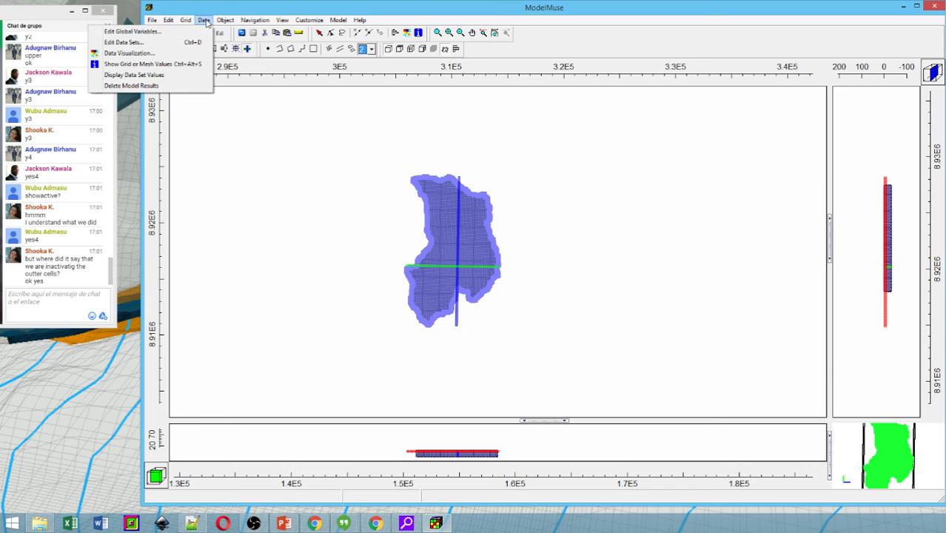
{"action": "left_click", "coordinate": [129, 42]}
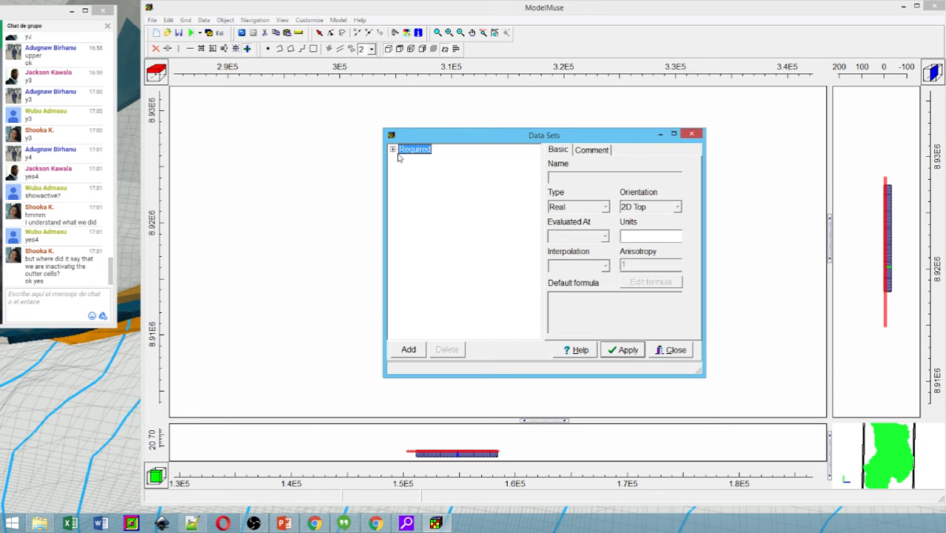
{"action": "left_click", "coordinate": [393, 149]}
{"action": "left_click", "coordinate": [403, 169]}
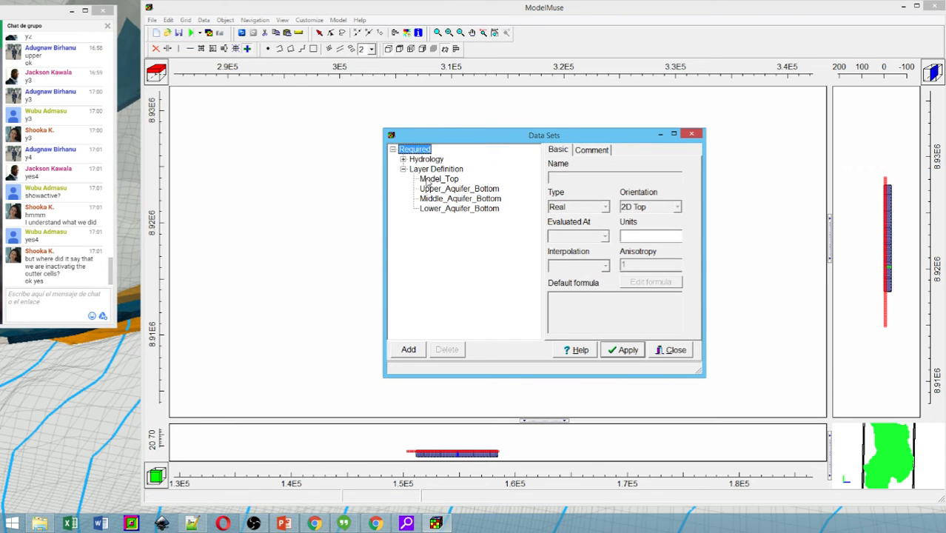
{"action": "left_click", "coordinate": [437, 189]}
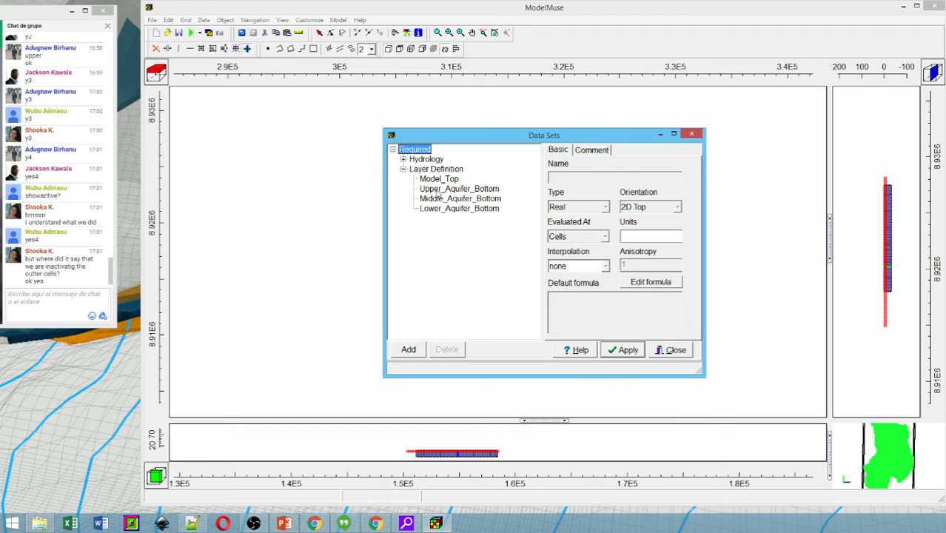
{"action": "left_click", "coordinate": [688, 134]}
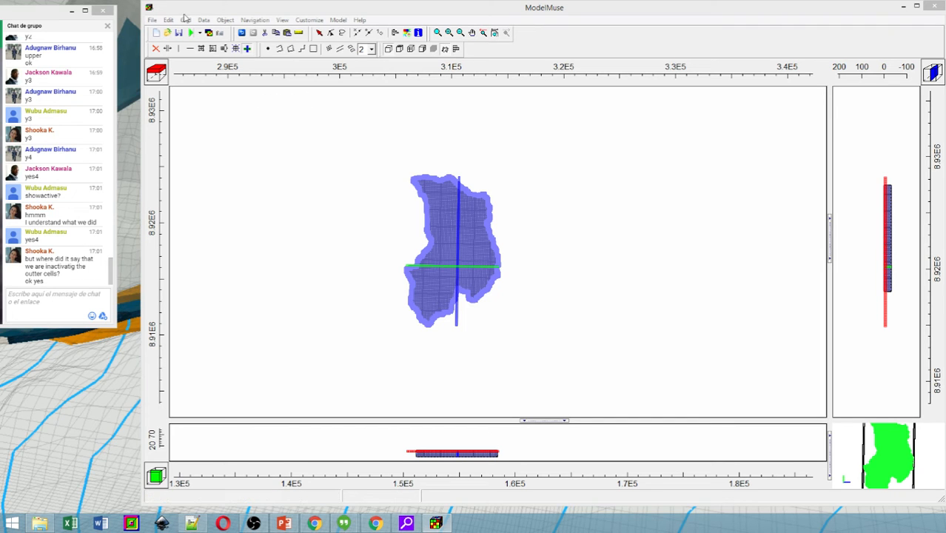
- Start saving the model and browse to the Models folder of the Modelamiento-Regional-de-Aguas project in Documents\MODFLOW
{"action": "left_click", "coordinate": [152, 20]}
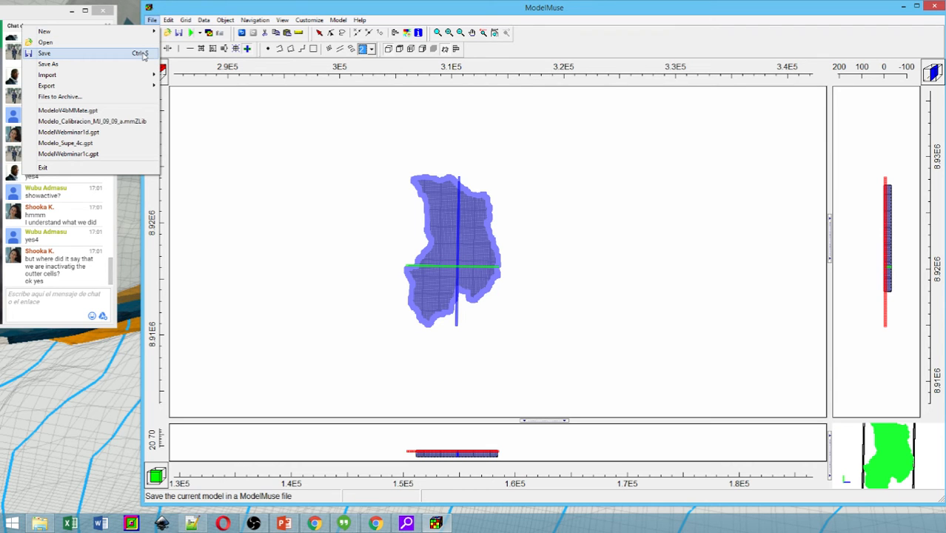
{"action": "left_click", "coordinate": [142, 54]}
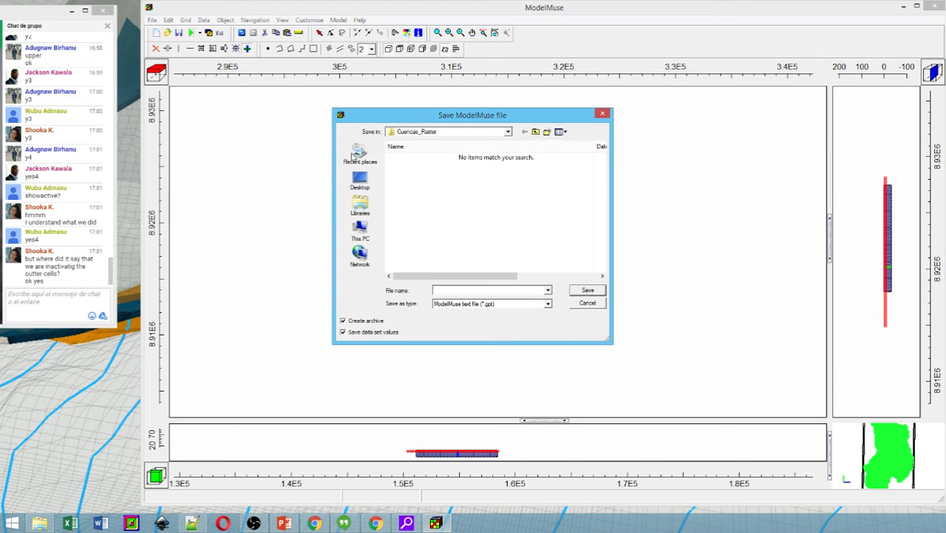
{"action": "left_click", "coordinate": [535, 132]}
{"action": "left_click", "coordinate": [537, 132]}
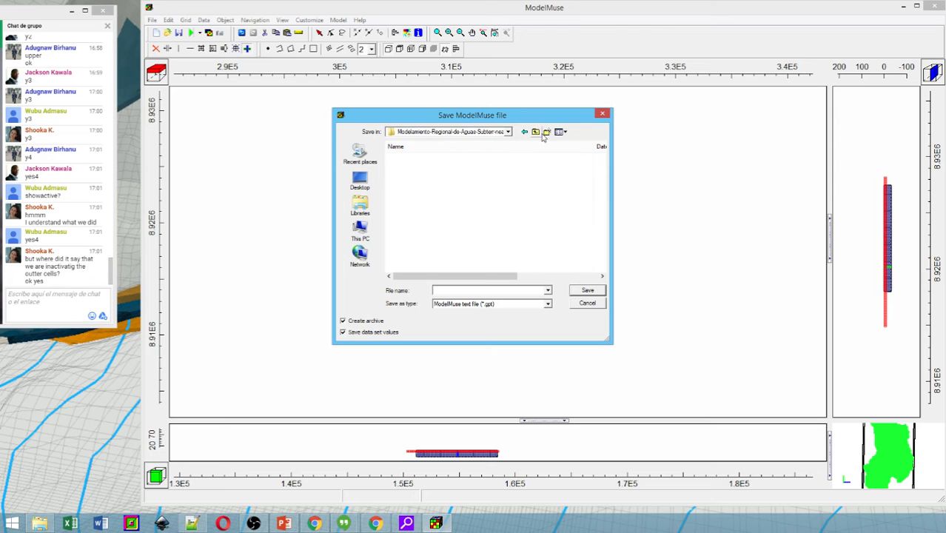
{"action": "left_click", "coordinate": [360, 183]}
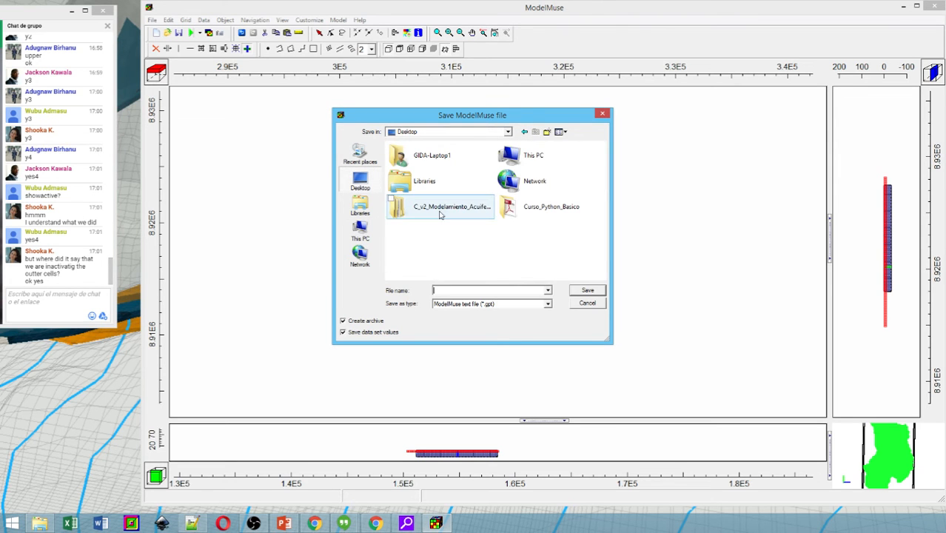
{"action": "left_click", "coordinate": [360, 206]}
{"action": "double_click", "coordinate": [414, 157]}
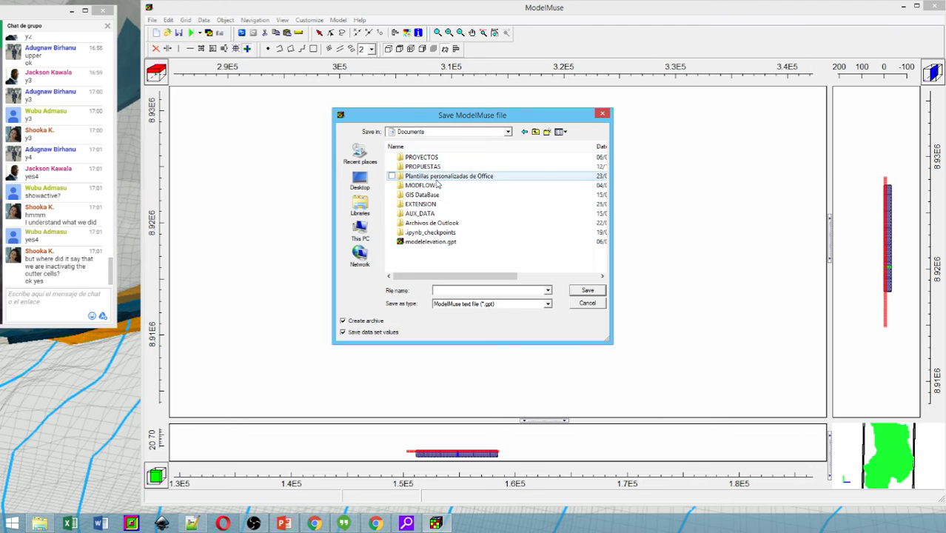
{"action": "left_click", "coordinate": [429, 187]}
{"action": "double_click", "coordinate": [430, 186]}
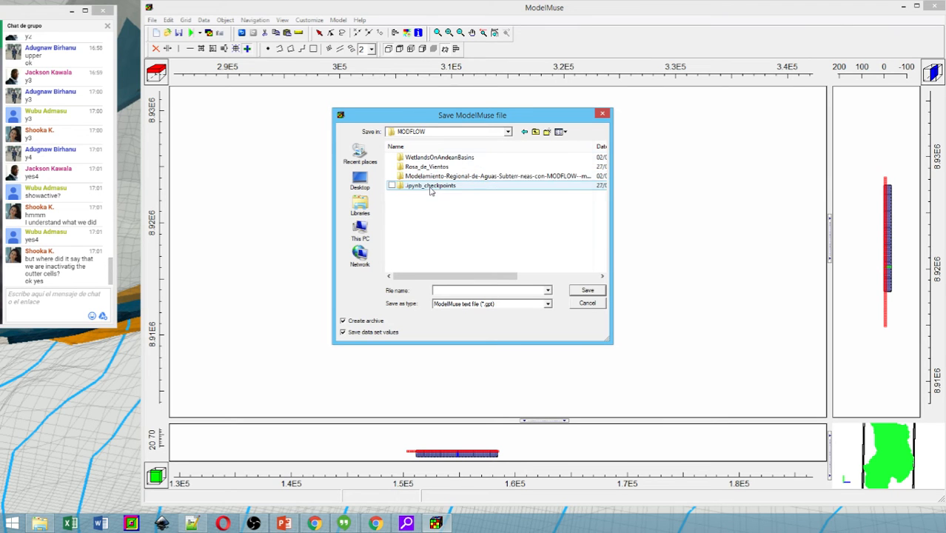
{"action": "double_click", "coordinate": [416, 177]}
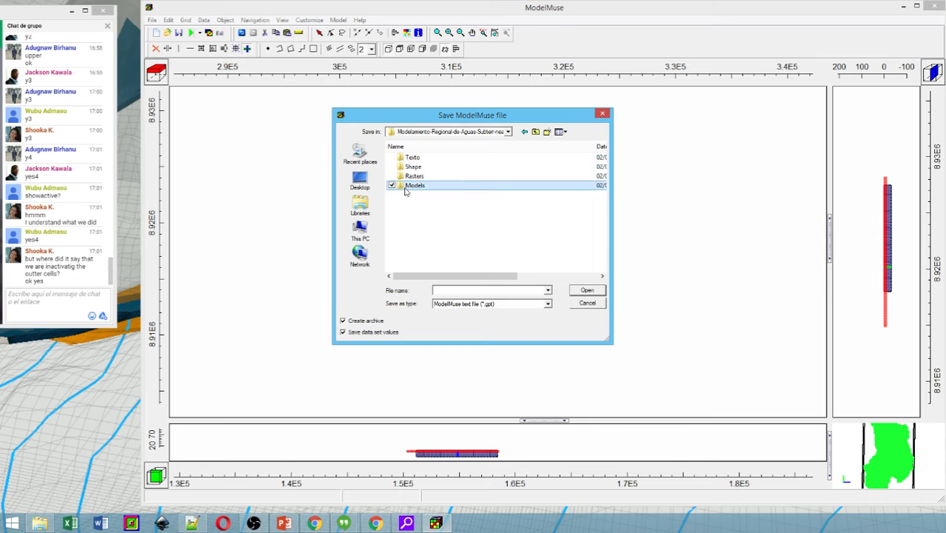
{"action": "double_click", "coordinate": [406, 186]}
- Save the model in the Models folder as the ModelMuse text file Tutorial1
{"action": "left_click", "coordinate": [459, 290]}
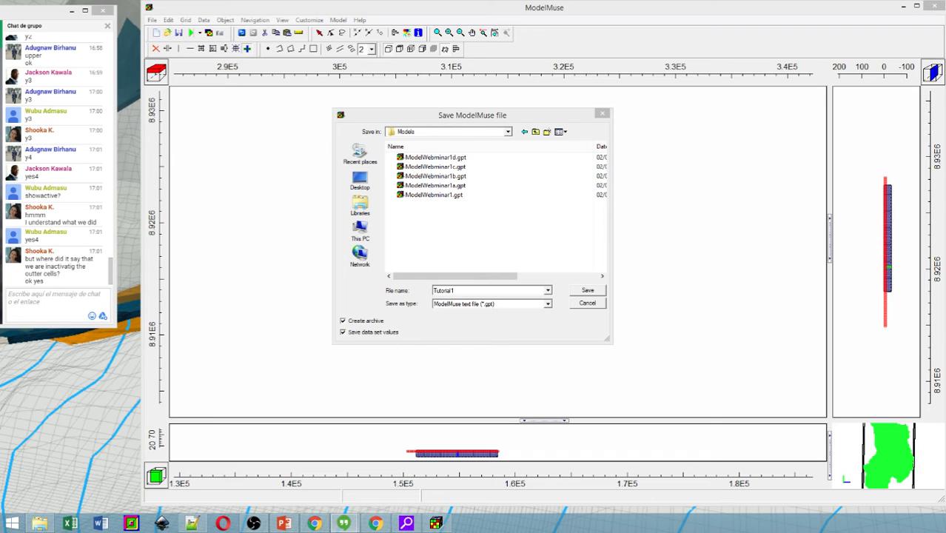
{"action": "left_click", "coordinate": [592, 293]}
{"action": "left_click", "coordinate": [587, 291]}
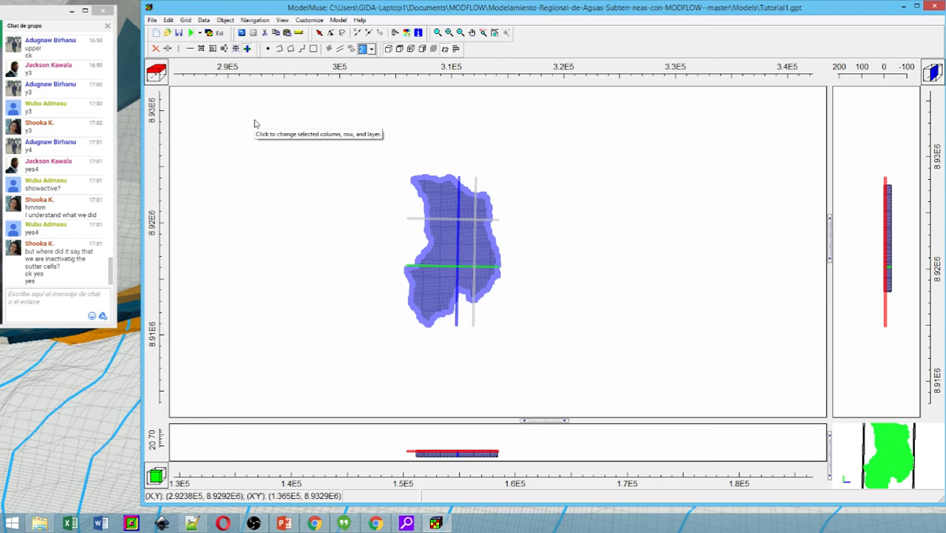
- Set the layer type of the Middle Aquifer group to Convertible in the MODFLOW layer groups, and confirm the dialog
{"action": "left_click", "coordinate": [457, 246]}
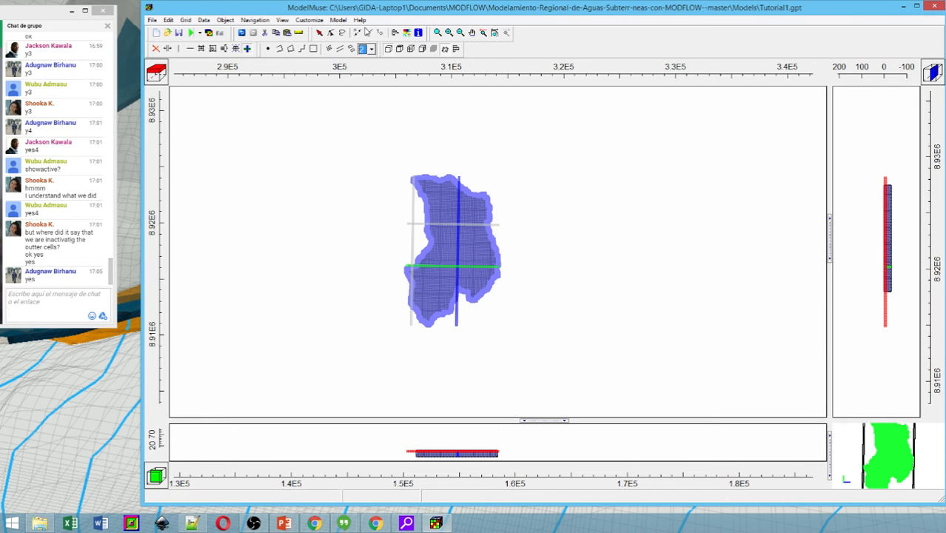
{"action": "left_click", "coordinate": [337, 20]}
{"action": "left_click", "coordinate": [318, 132]}
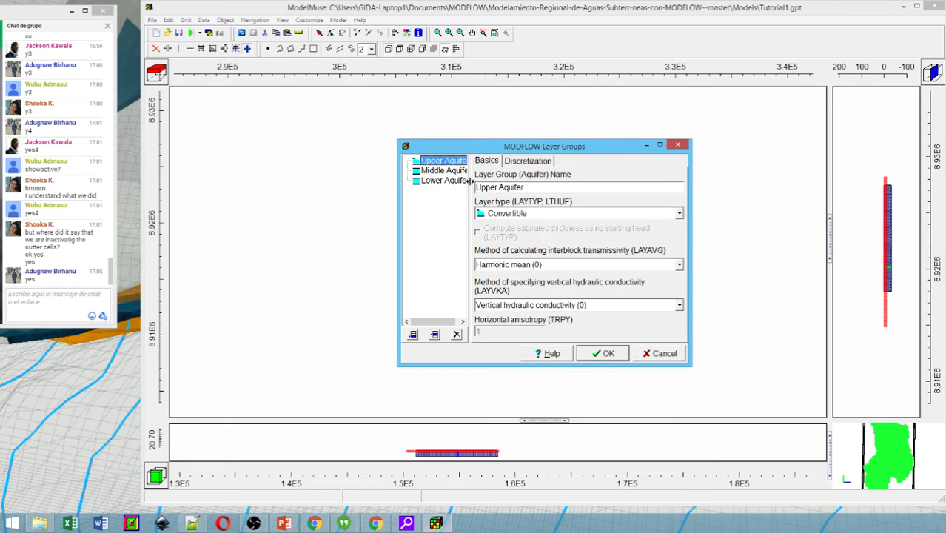
{"action": "left_click", "coordinate": [443, 170]}
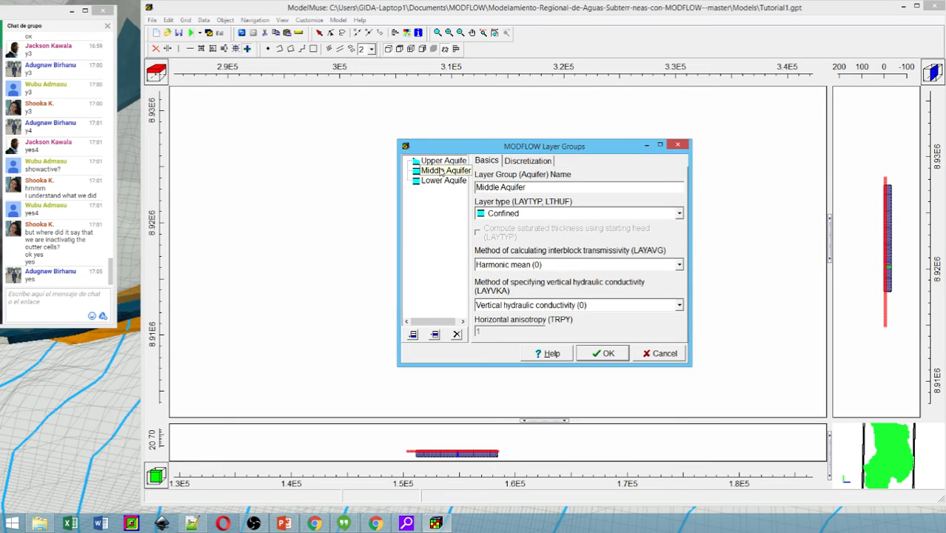
{"action": "left_click", "coordinate": [505, 214]}
{"action": "left_click", "coordinate": [504, 248]}
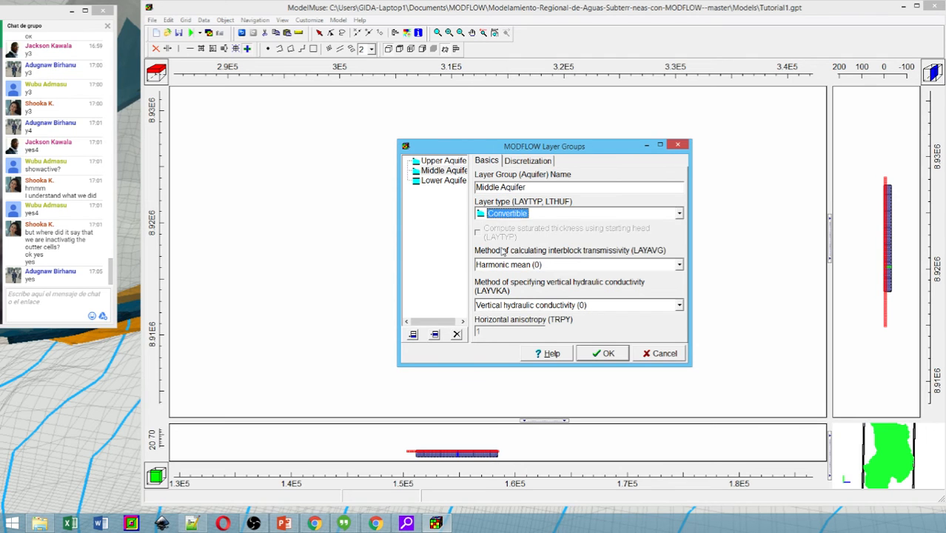
{"action": "left_click", "coordinate": [603, 353]}
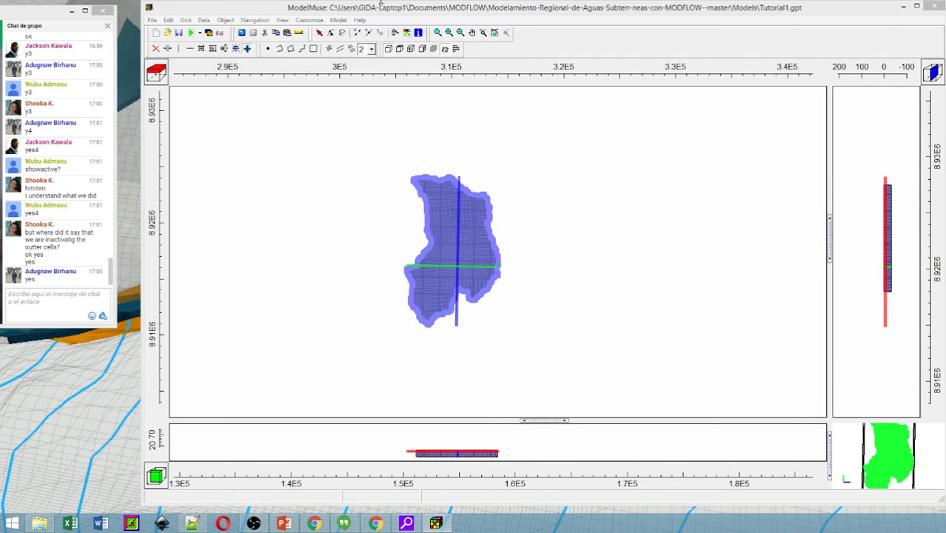
- Try to rename the Upper Aquifer layer group as Aluvial in the MODFLOW layer groups
{"action": "left_click", "coordinate": [339, 20]}
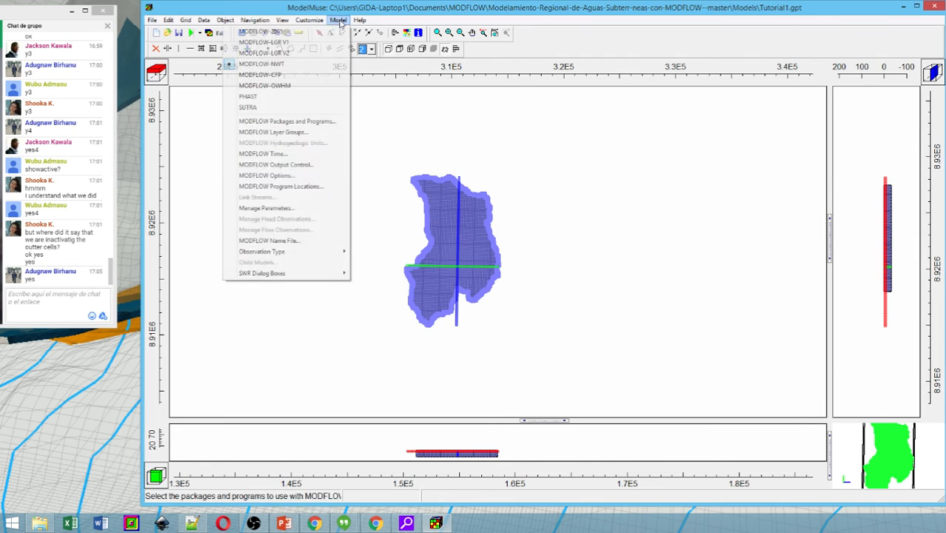
{"action": "left_click", "coordinate": [320, 134]}
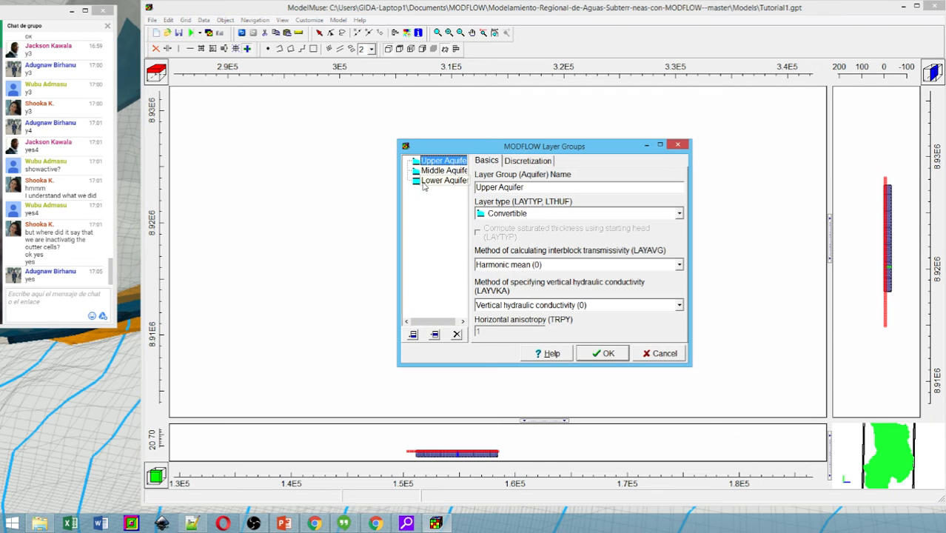
{"action": "left_click_drag", "start_coordinate": [536, 193], "coordinate": [373, 182]}
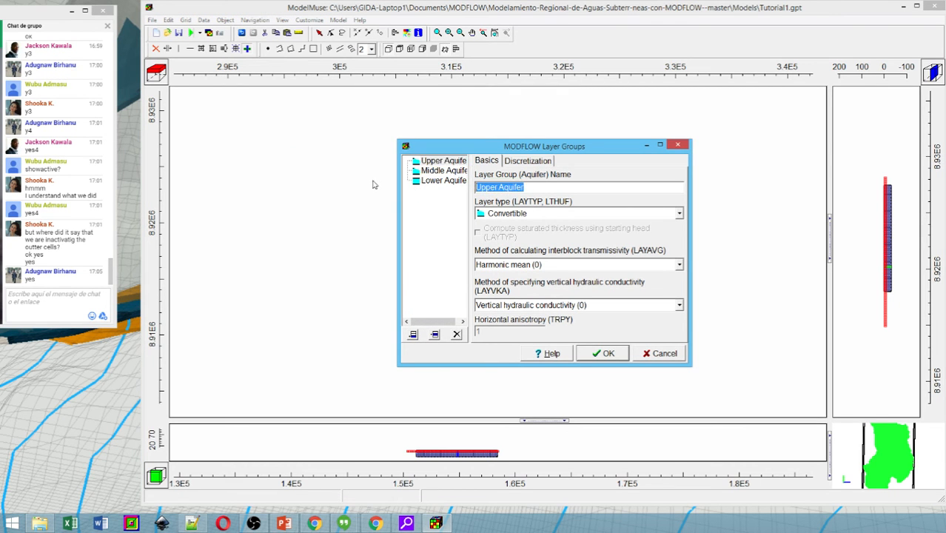
{"action": "type", "text": "Aluv"}
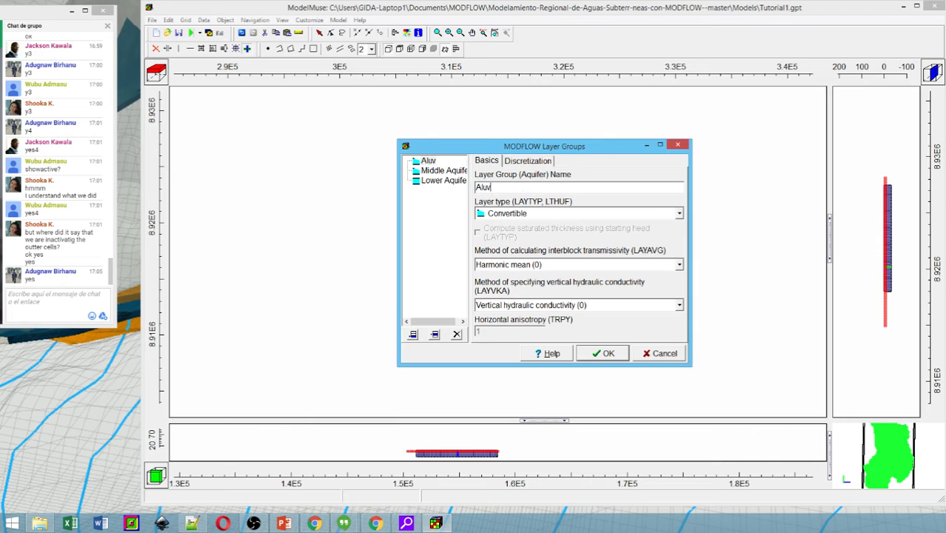
{"action": "type", "text": "ial"}
- Try to rename the Middle Aquifer layer group as Upper Aquifer and apply the layer group changes
{"action": "left_click", "coordinate": [438, 171]}
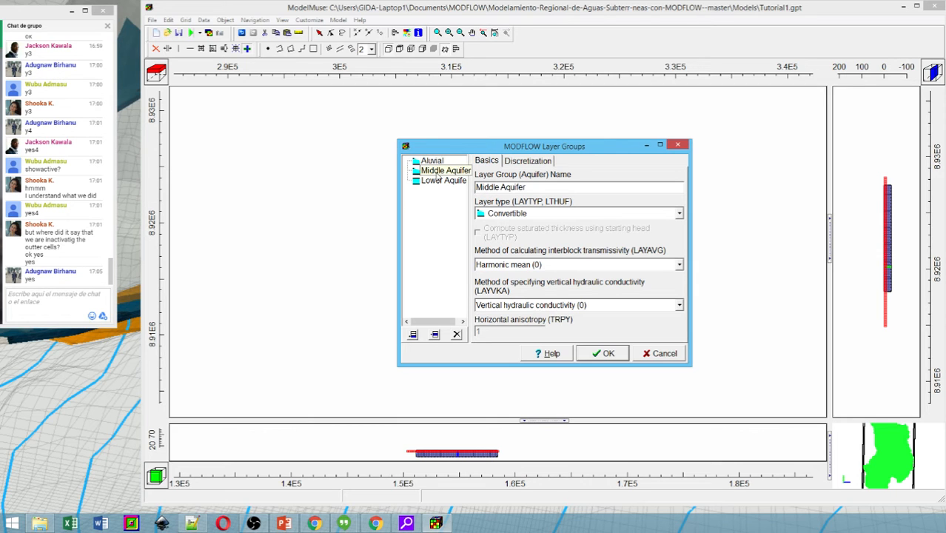
{"action": "left_click", "coordinate": [496, 187]}
{"action": "left_click_drag", "start_coordinate": [500, 187], "coordinate": [431, 184]}
{"action": "key", "text": "BackSpace"}
{"action": "type", "text": "Upper"}
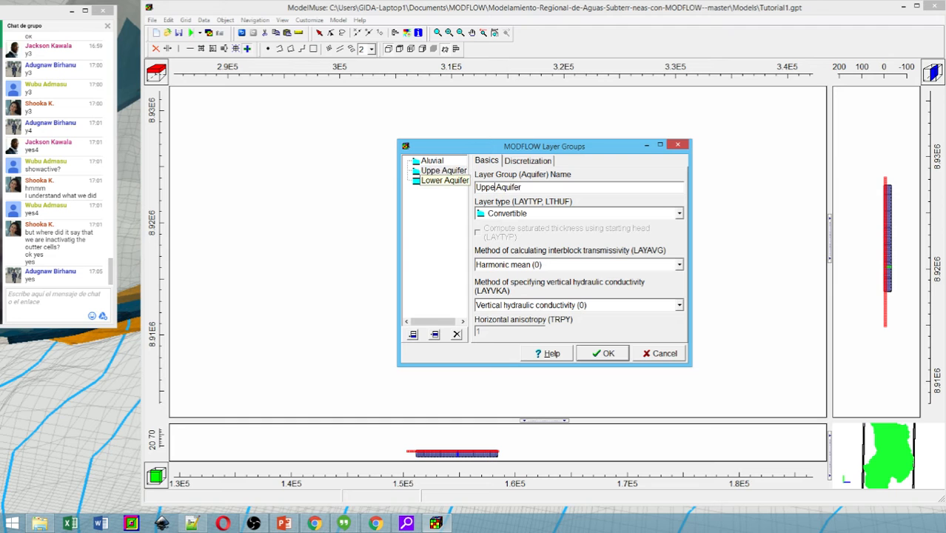
{"action": "left_click", "coordinate": [596, 356]}
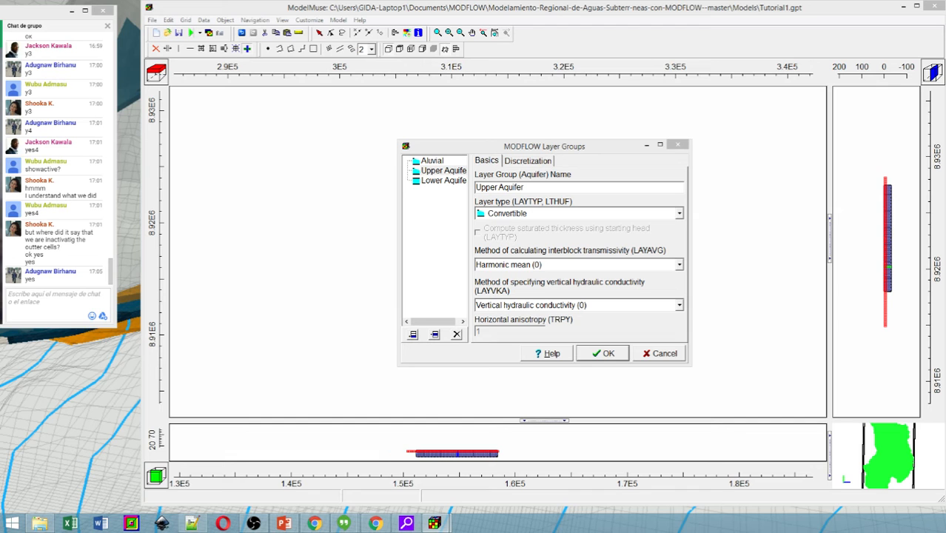
{"action": "left_click", "coordinate": [439, 176]}
{"action": "left_click", "coordinate": [500, 187]}
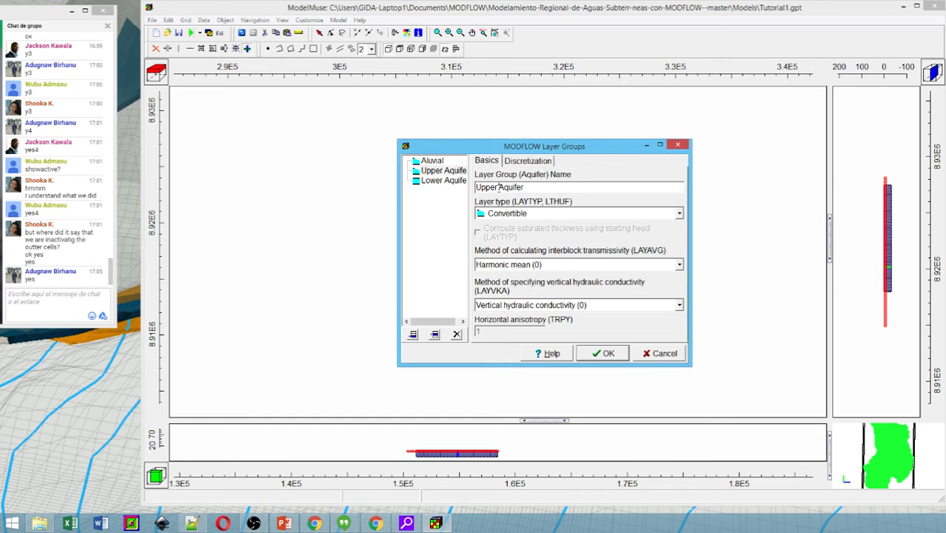
{"action": "key", "text": "Return"}
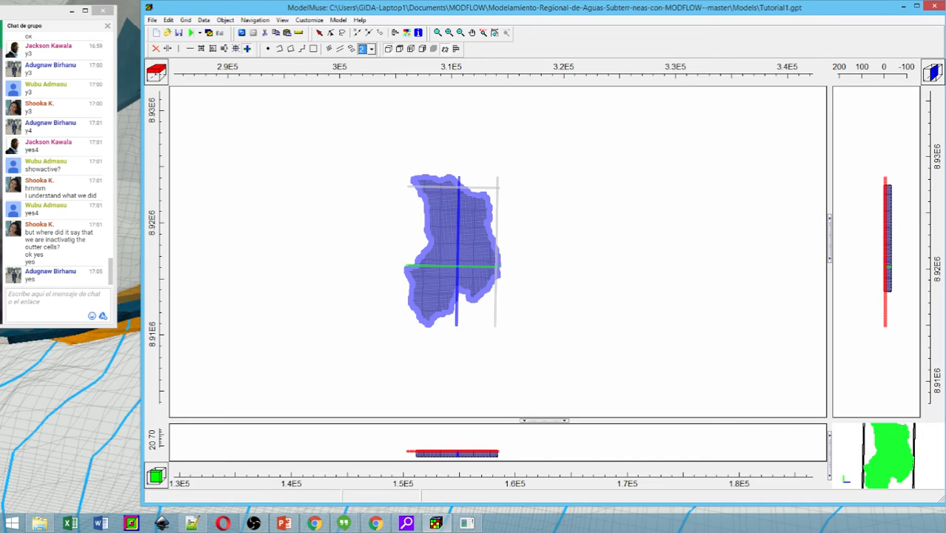
- Rename only the Upper Aquifer layer group as Aluvial in the MODFLOW layer groups, and confirm the dialog
{"action": "left_click", "coordinate": [339, 20]}
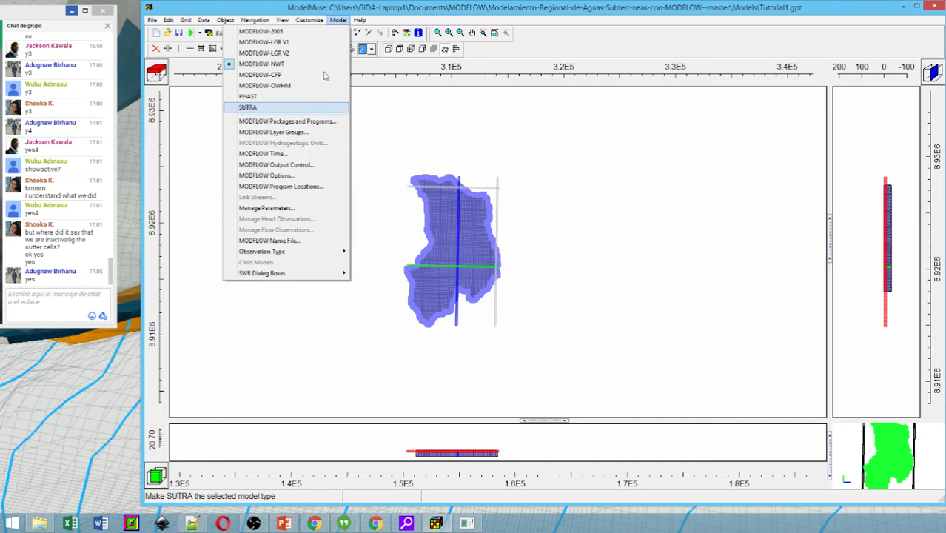
{"action": "left_click", "coordinate": [273, 133]}
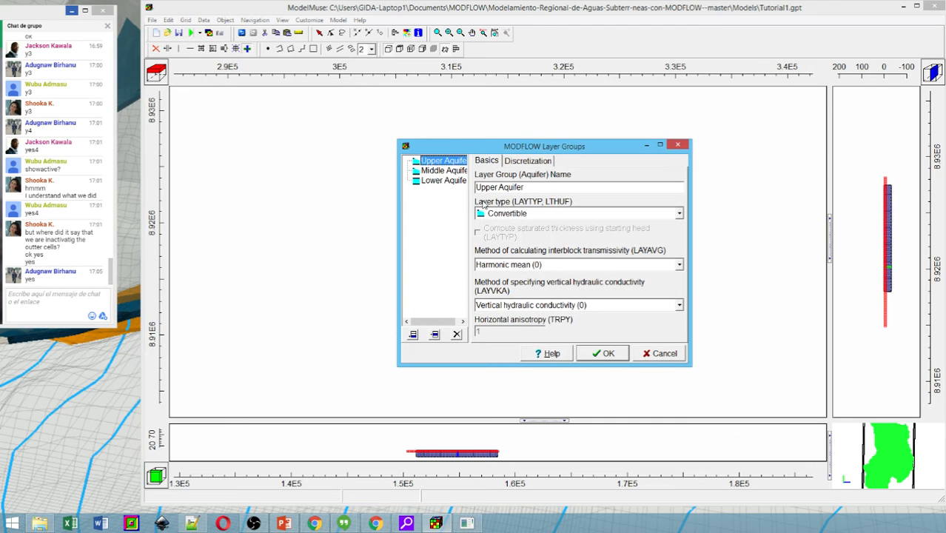
{"action": "left_click", "coordinate": [444, 170]}
{"action": "left_click", "coordinate": [442, 161]}
{"action": "key", "text": "Tab"}
{"action": "type", "text": "A"}
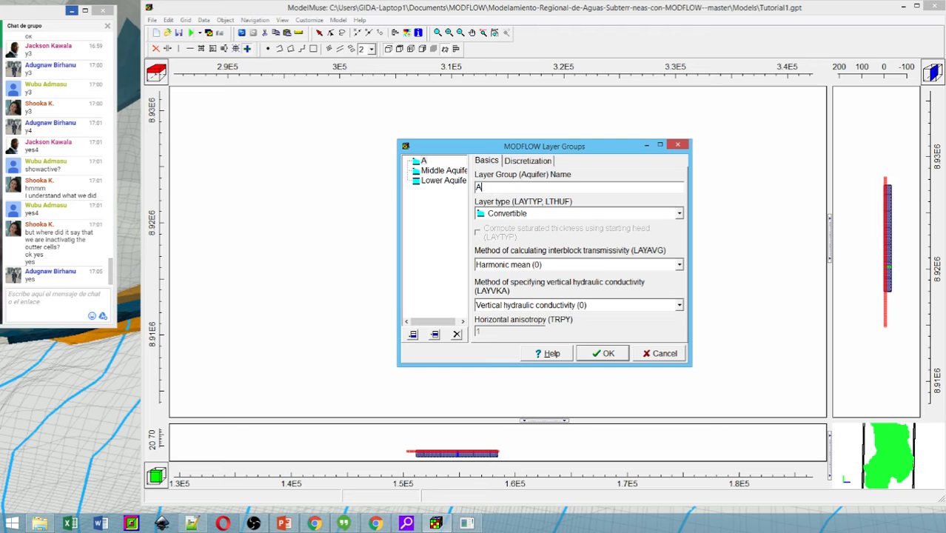
{"action": "type", "text": "luvial"}
{"action": "left_click", "coordinate": [604, 353]}
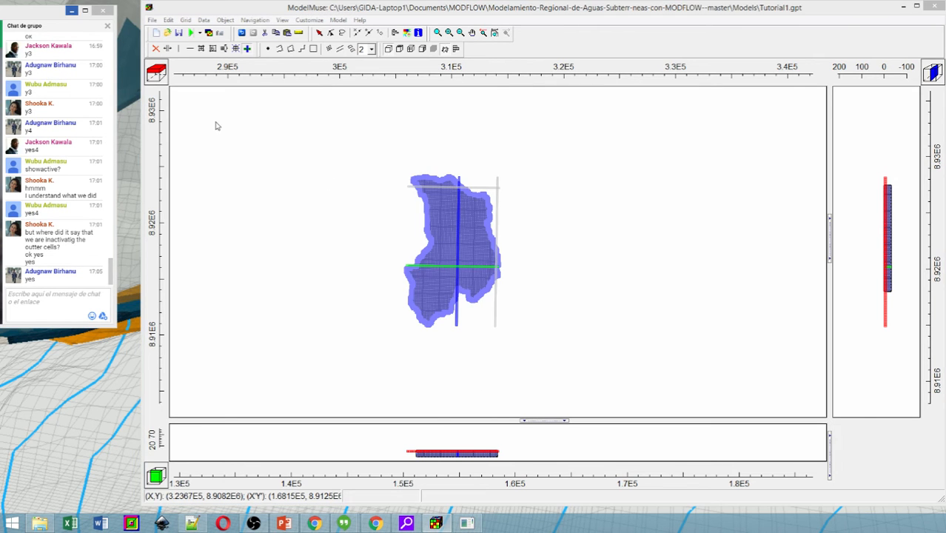
- Open the MODFLOW layer groups again for editing
{"action": "left_click", "coordinate": [338, 20]}
{"action": "left_click", "coordinate": [303, 133]}
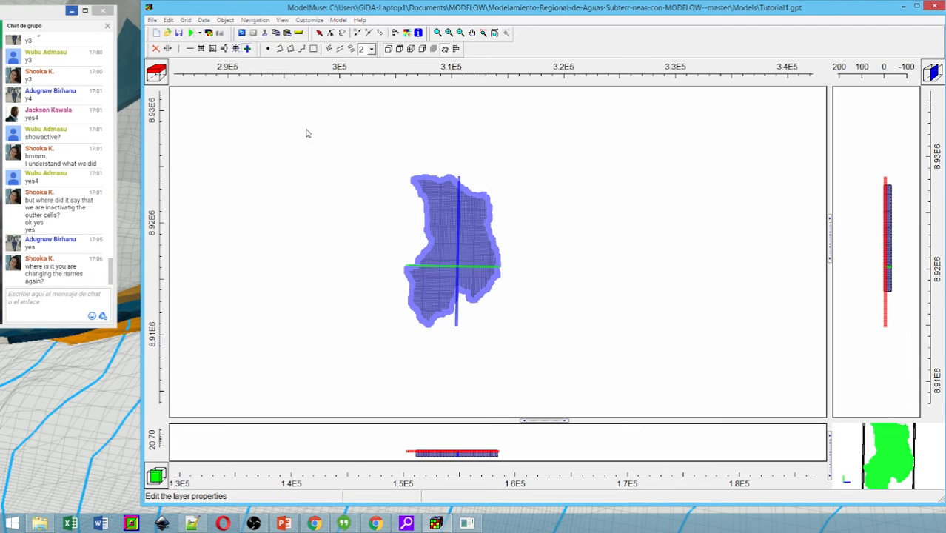
- Rename the Middle Aquifer layer group to UpperAquifer and accept the layer group changes
{"action": "left_click", "coordinate": [426, 171]}
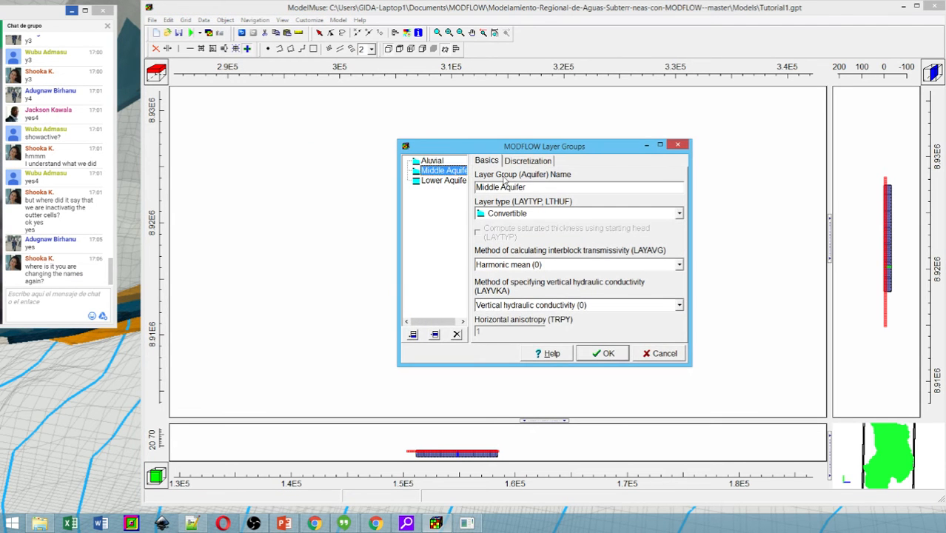
{"action": "left_click_drag", "start_coordinate": [501, 187], "coordinate": [322, 188]}
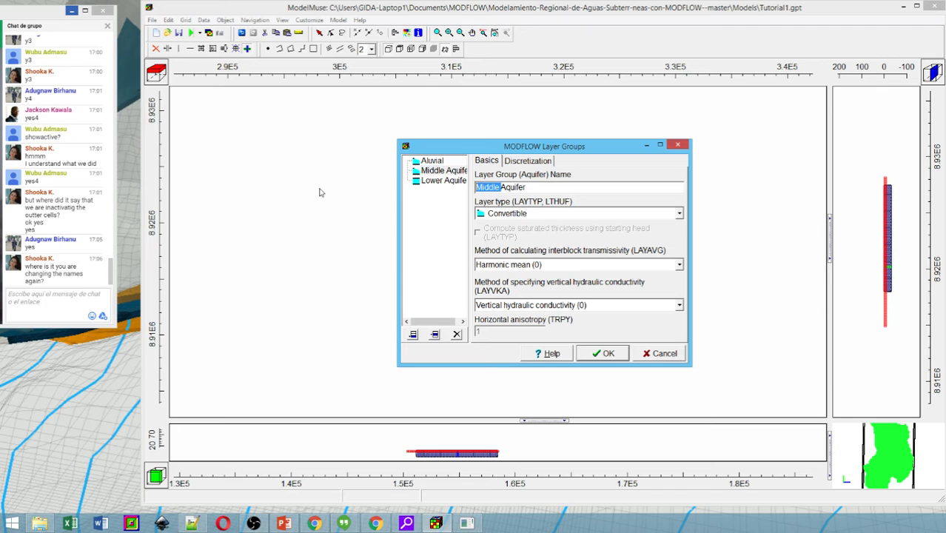
{"action": "type", "text": "Upper"}
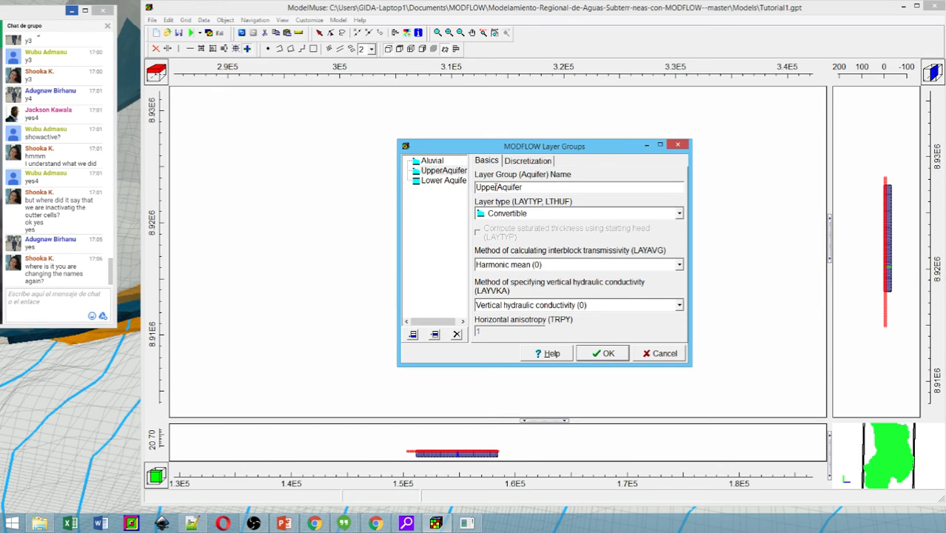
{"action": "left_click", "coordinate": [608, 354]}
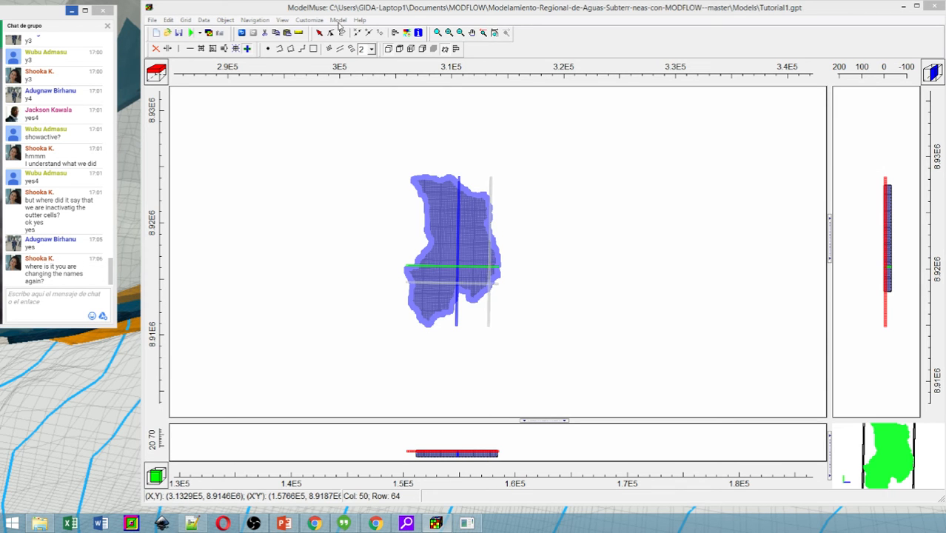
- Examine the default formulas of the Layer Definition data sets, from Model_Top down to Lower_Aquifer_Bottom
{"action": "left_click", "coordinate": [202, 20]}
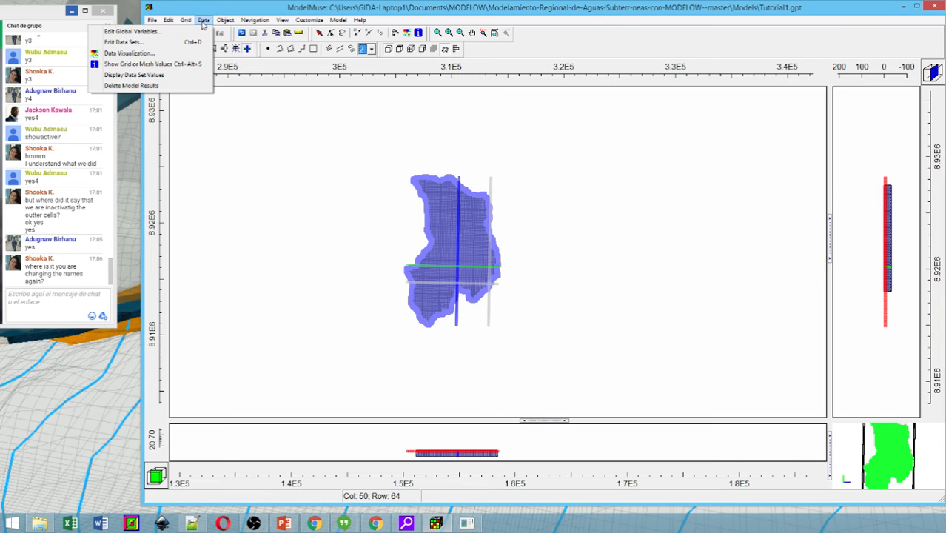
{"action": "left_click", "coordinate": [191, 44]}
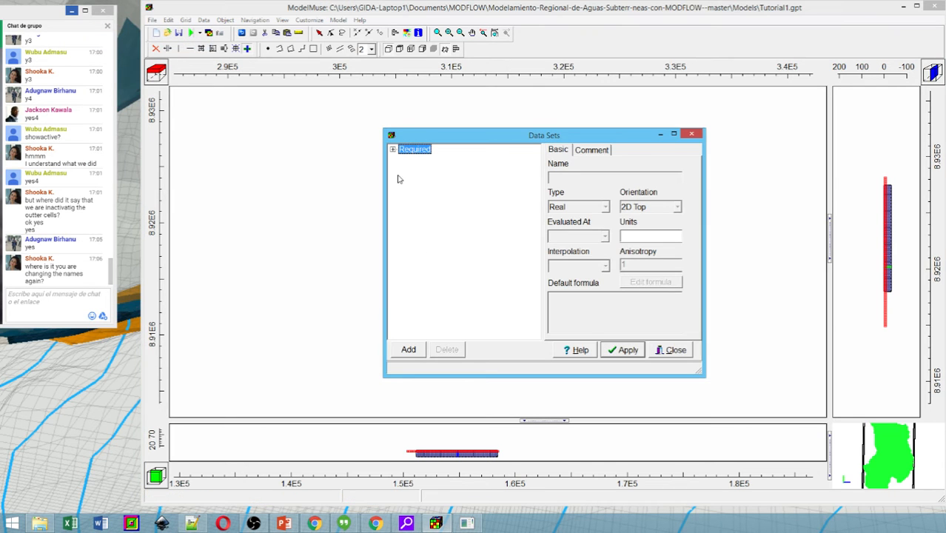
{"action": "left_click", "coordinate": [392, 149]}
{"action": "left_click", "coordinate": [403, 169]}
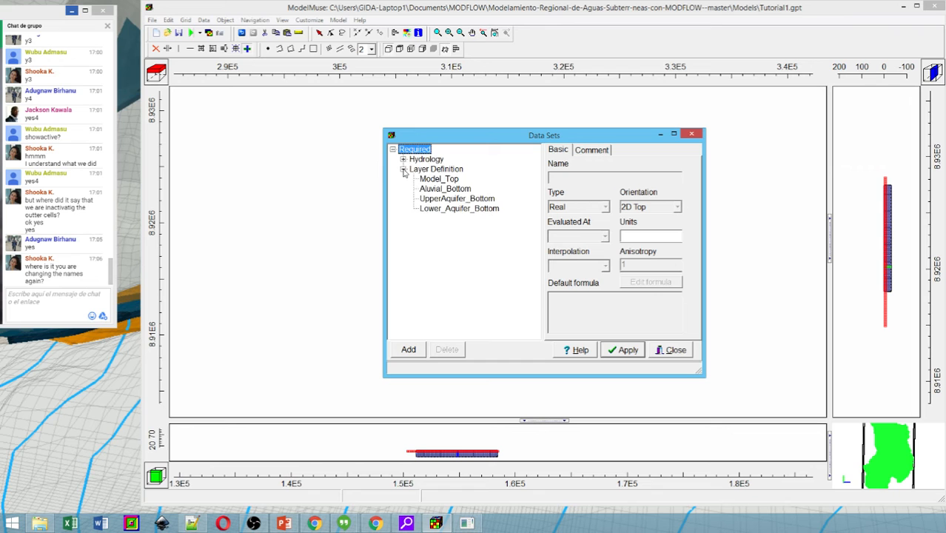
{"action": "left_click", "coordinate": [440, 181]}
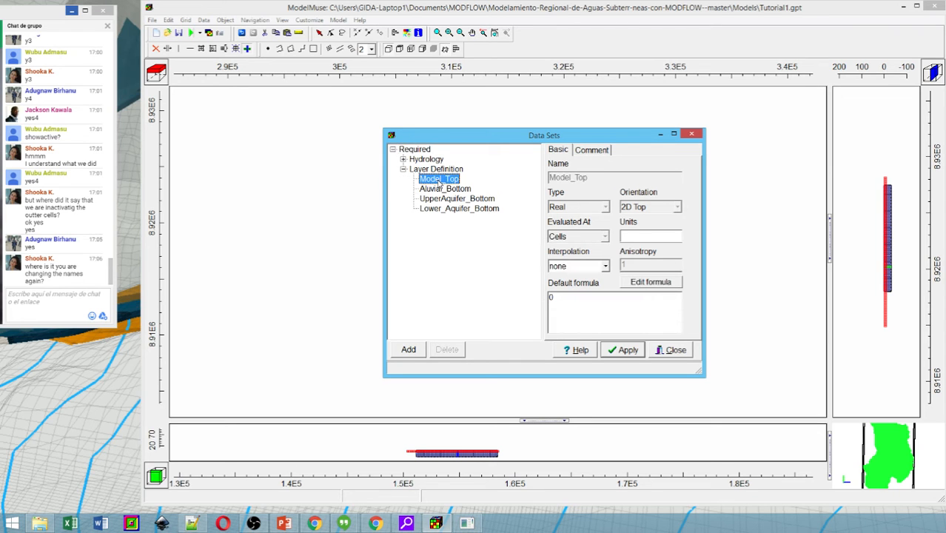
{"action": "left_click", "coordinate": [437, 190]}
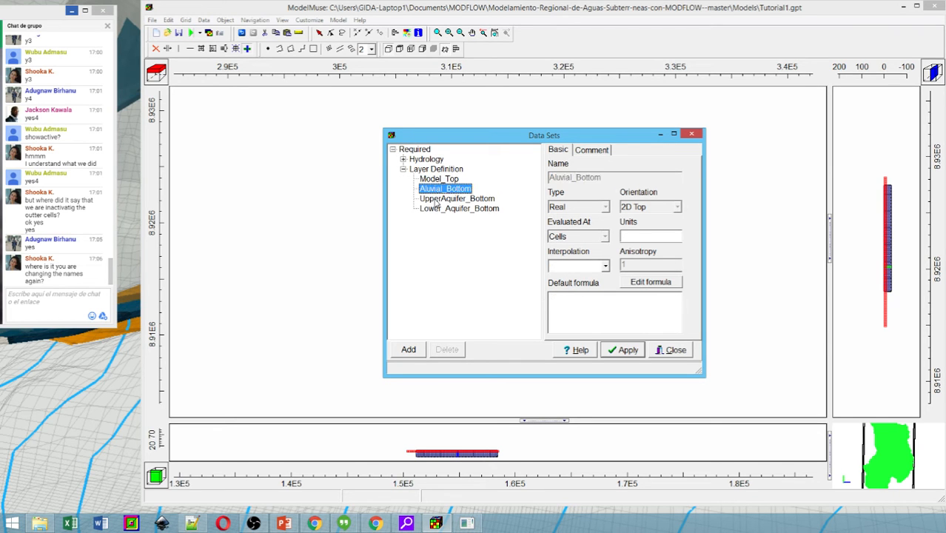
{"action": "left_click", "coordinate": [436, 200]}
{"action": "left_click", "coordinate": [433, 210]}
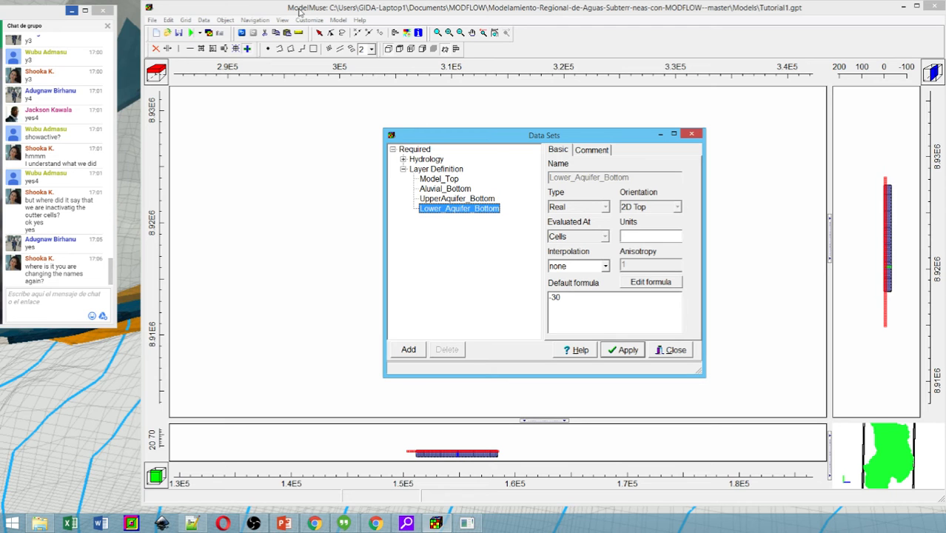
{"action": "left_click", "coordinate": [339, 20]}
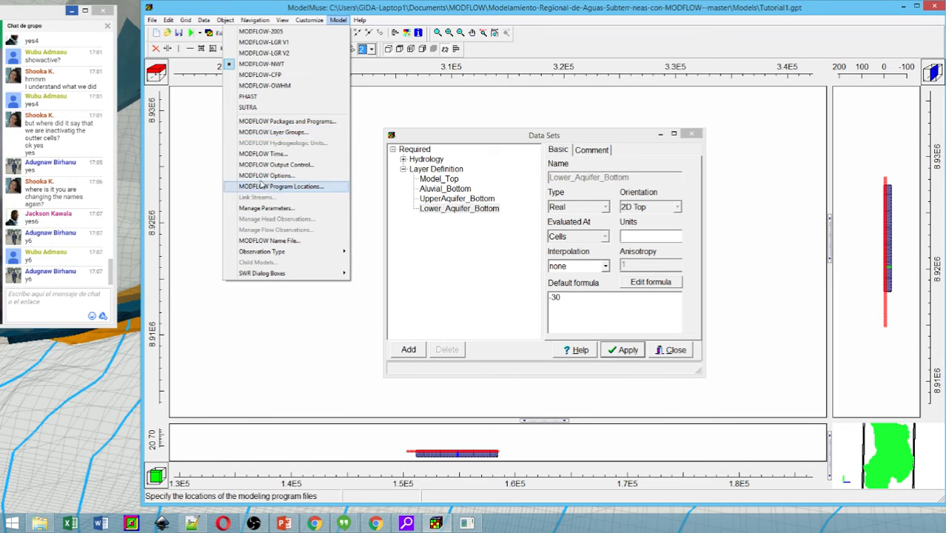
{"action": "left_click", "coordinate": [56, 297]}
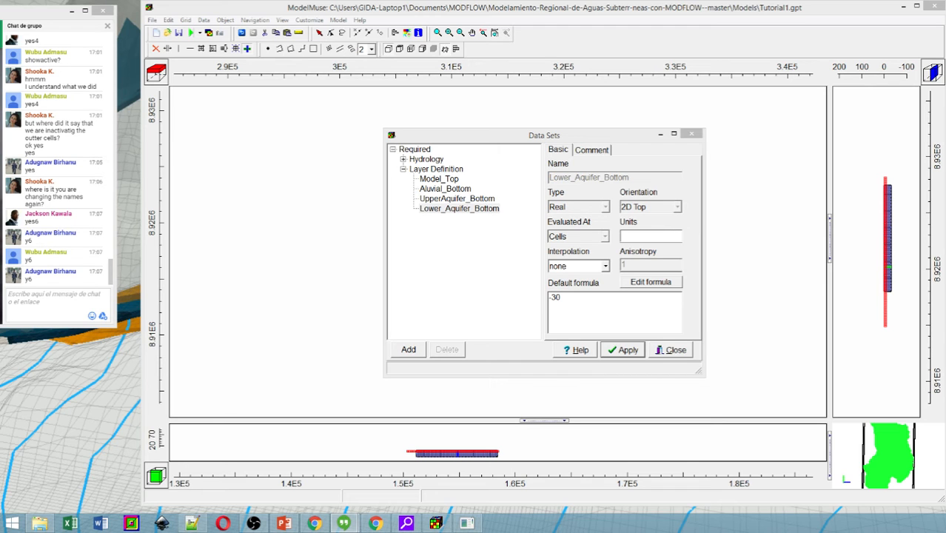
{"action": "left_click", "coordinate": [436, 523]}
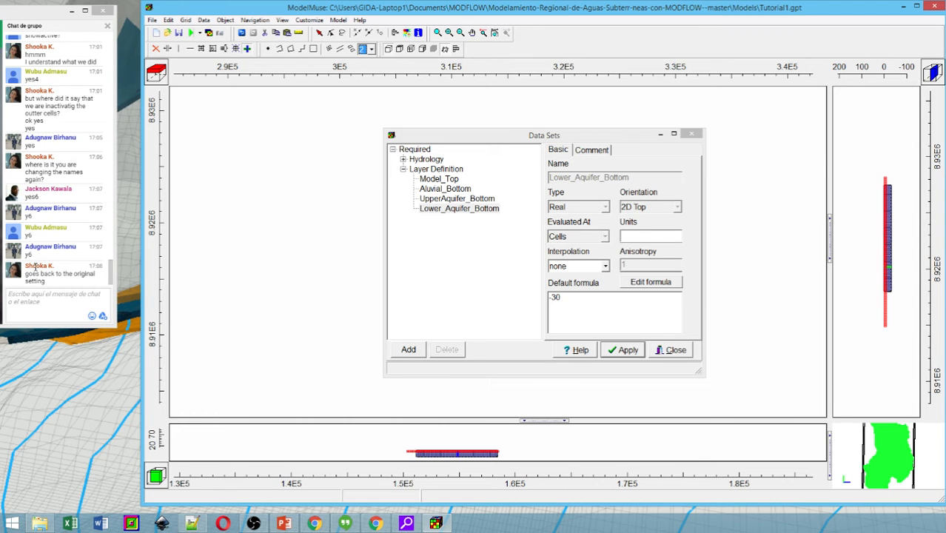
- Inspect the UpperAquifer entry's name in the MODFLOW layer groups and close the dialog without changes
{"action": "left_click", "coordinate": [337, 20]}
{"action": "left_click", "coordinate": [318, 132]}
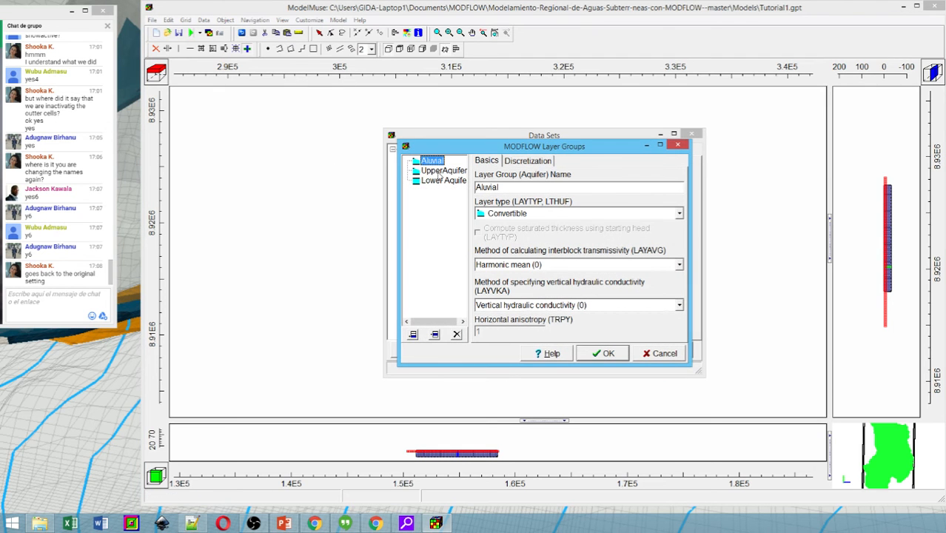
{"action": "left_click", "coordinate": [442, 171]}
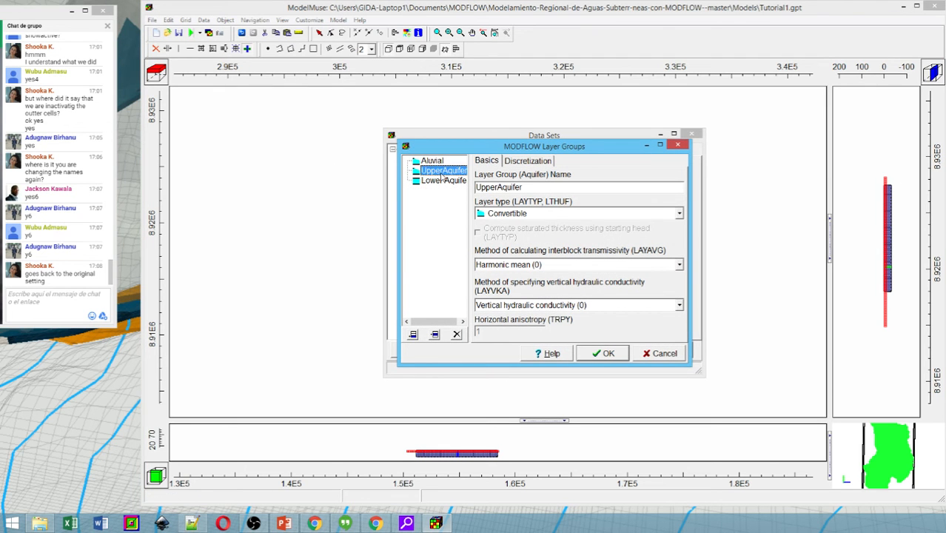
{"action": "left_click", "coordinate": [499, 186]}
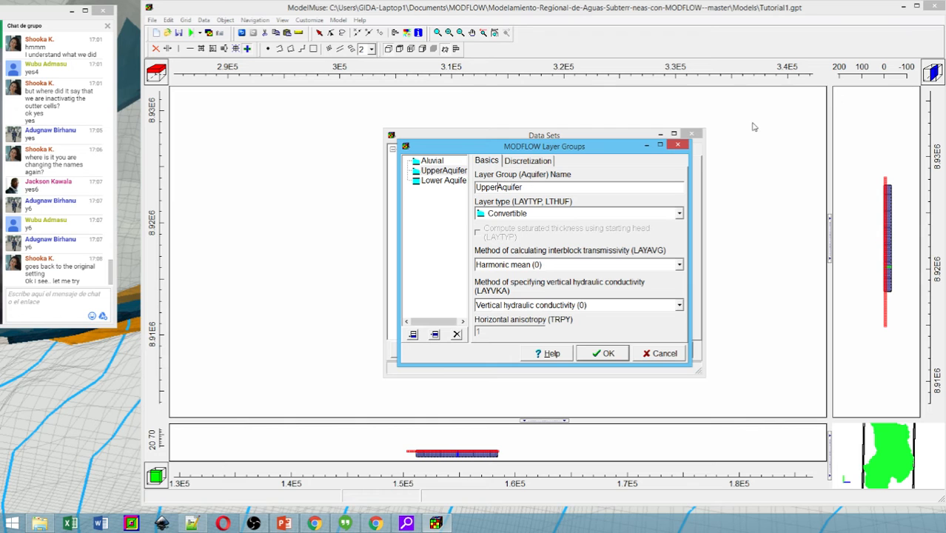
{"action": "left_click", "coordinate": [677, 146]}
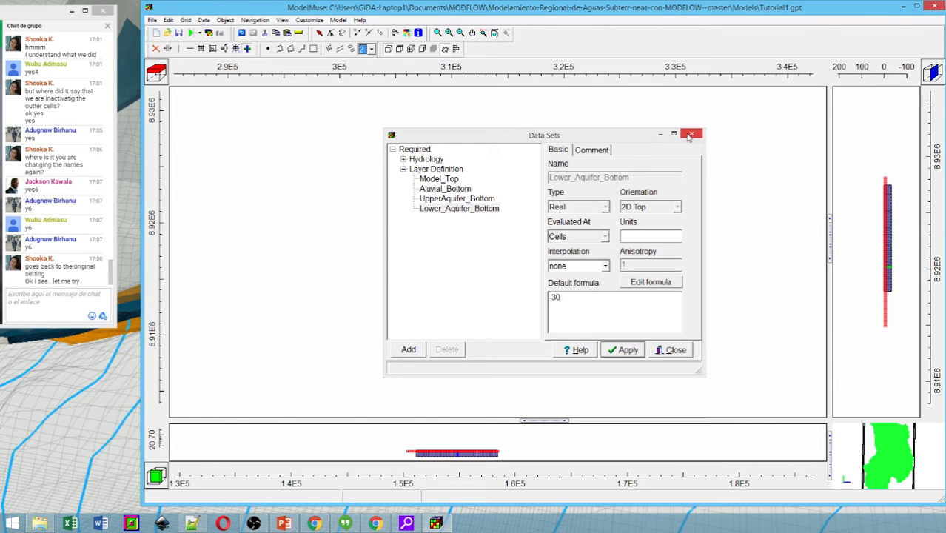
- Review the Model_Top and Aluvial_Bottom data sets under Layer Definition, including the Aluvial_Bottom default formula
{"action": "left_click", "coordinate": [450, 180]}
{"action": "left_click", "coordinate": [392, 149]}
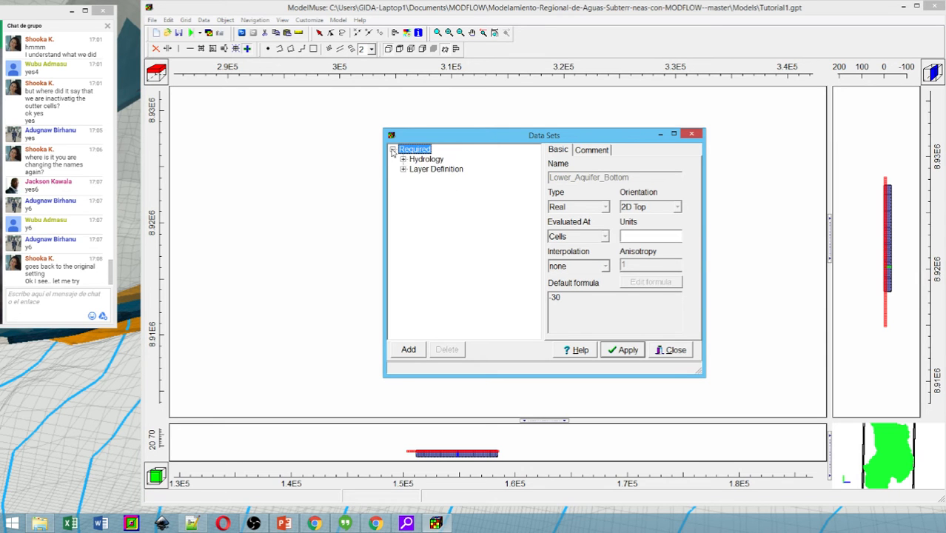
{"action": "left_click", "coordinate": [403, 169]}
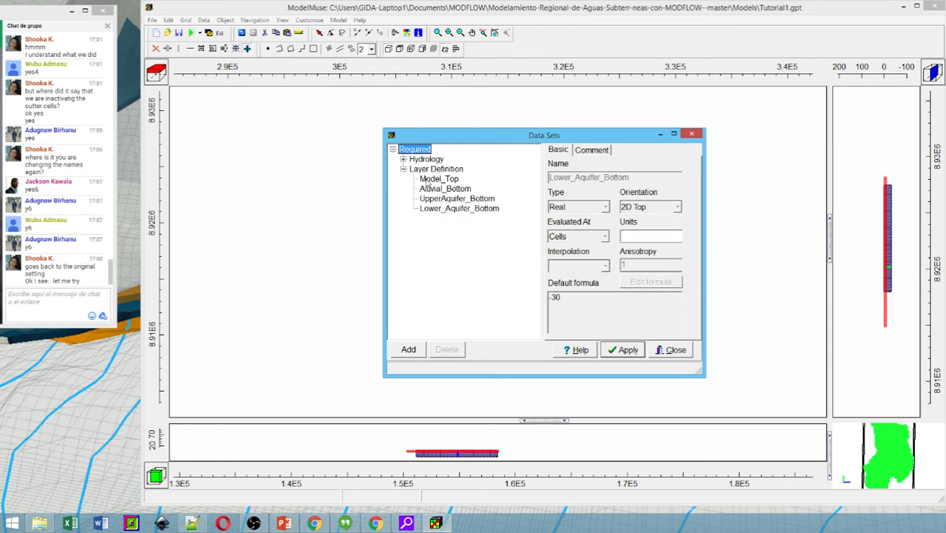
{"action": "left_click", "coordinate": [429, 181]}
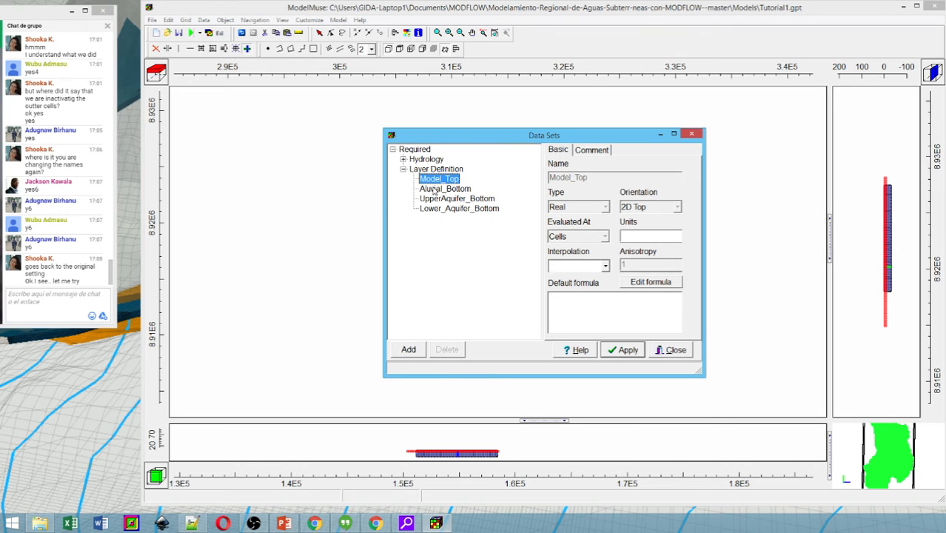
{"action": "left_click", "coordinate": [437, 189]}
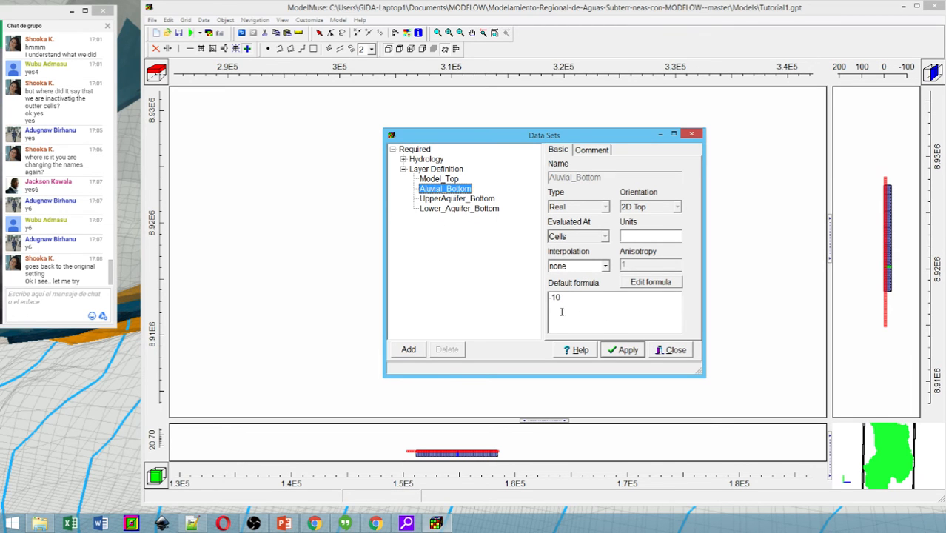
{"action": "left_click_drag", "start_coordinate": [561, 297], "coordinate": [527, 291]}
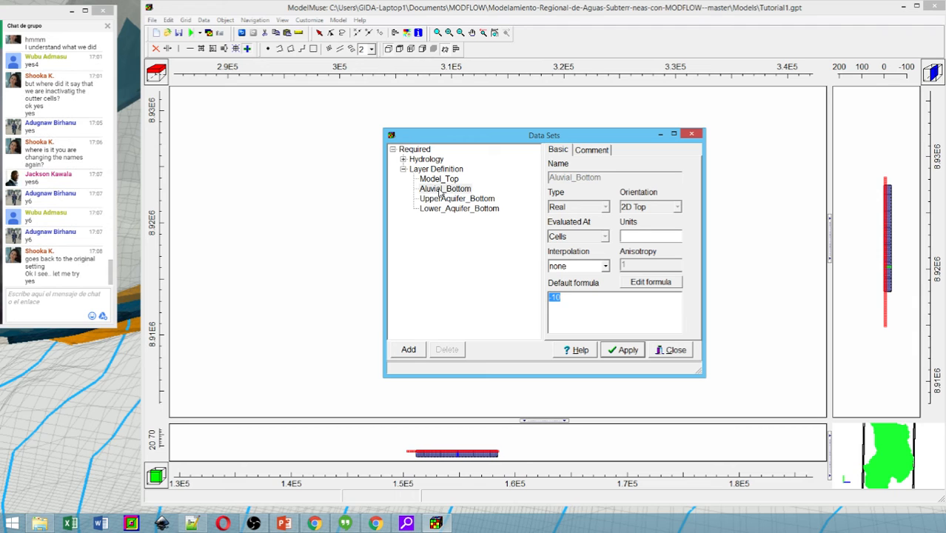
{"action": "left_click", "coordinate": [439, 191]}
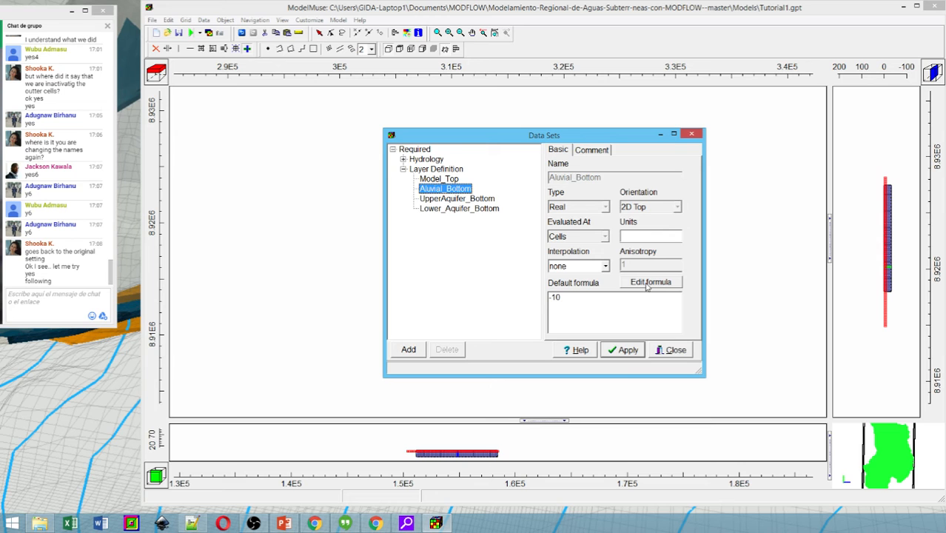
{"action": "left_click", "coordinate": [649, 283]}
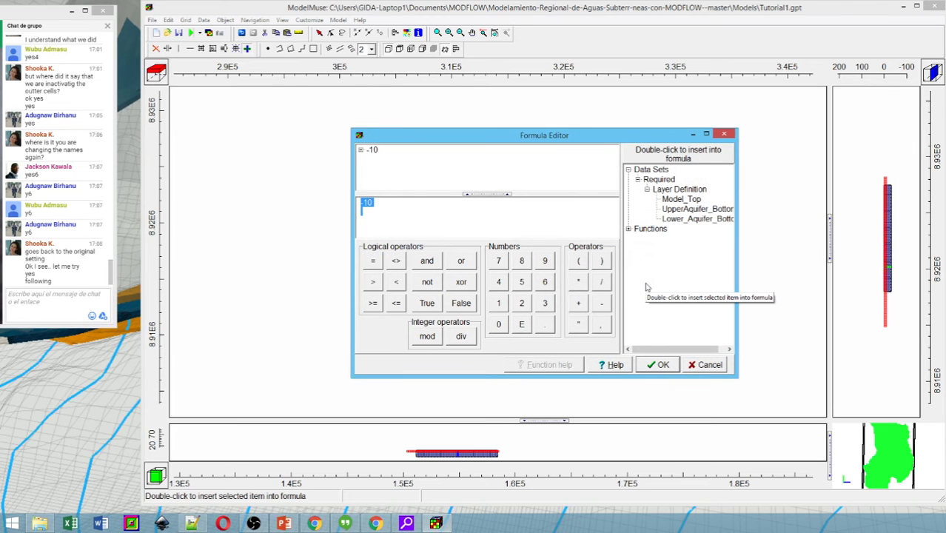
{"action": "double_click", "coordinate": [682, 200]}
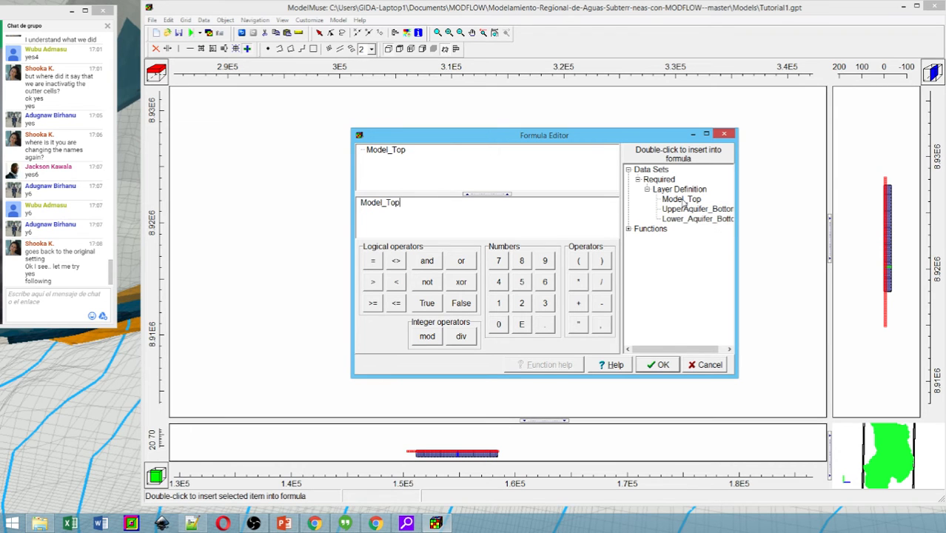
{"action": "left_click", "coordinate": [601, 302]}
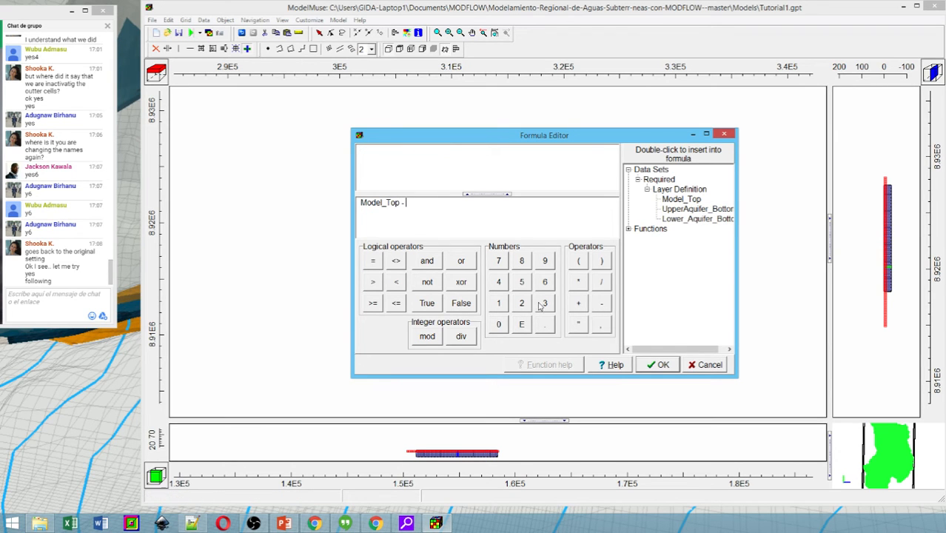
{"action": "left_click", "coordinate": [498, 302]}
{"action": "left_click", "coordinate": [522, 281]}
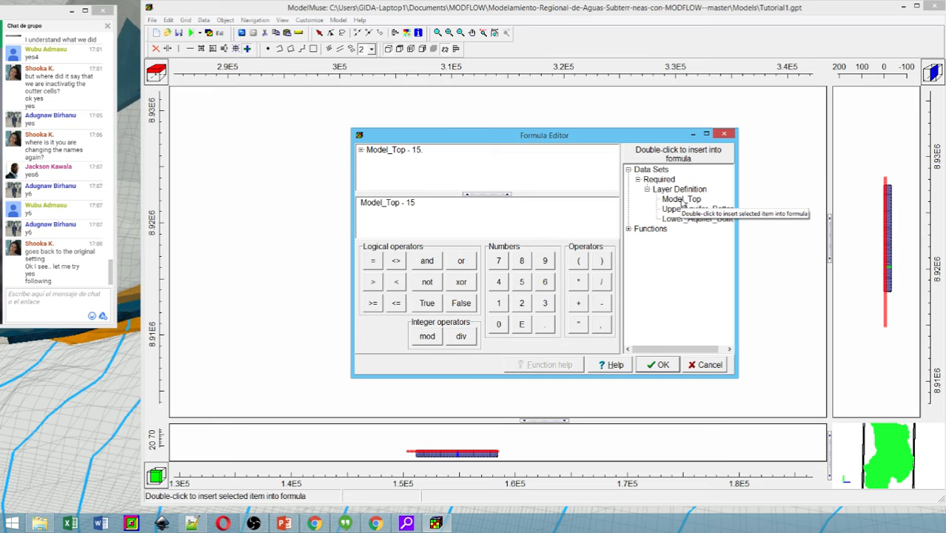
{"action": "left_click", "coordinate": [705, 364]}
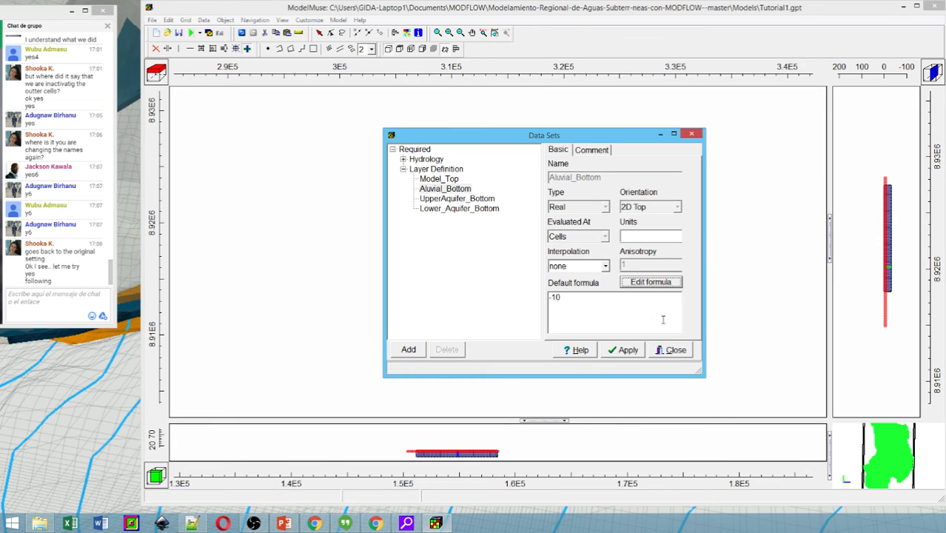
- Set the default formula of the Aluvial_Bottom data set to Model_Top - 15
{"action": "left_click", "coordinate": [651, 283]}
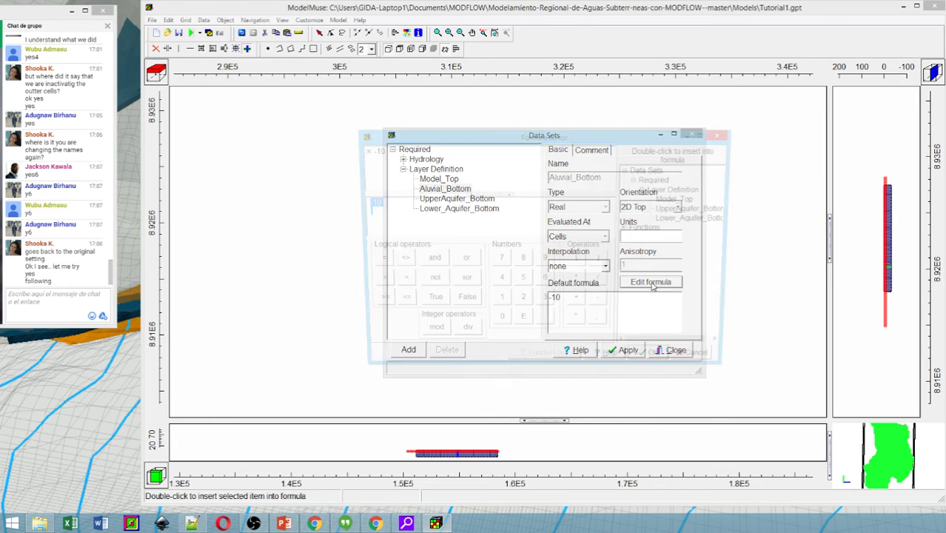
{"action": "left_click", "coordinate": [677, 200]}
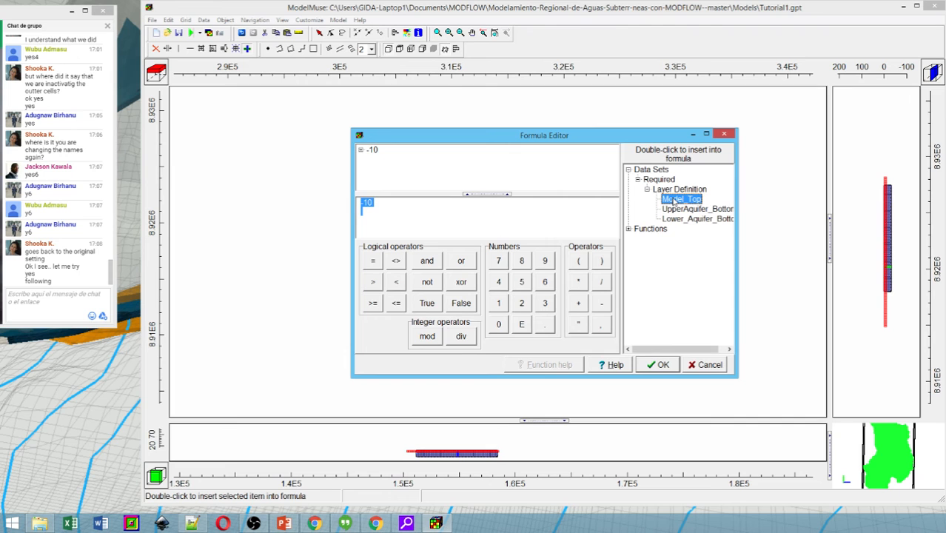
{"action": "double_click", "coordinate": [674, 200]}
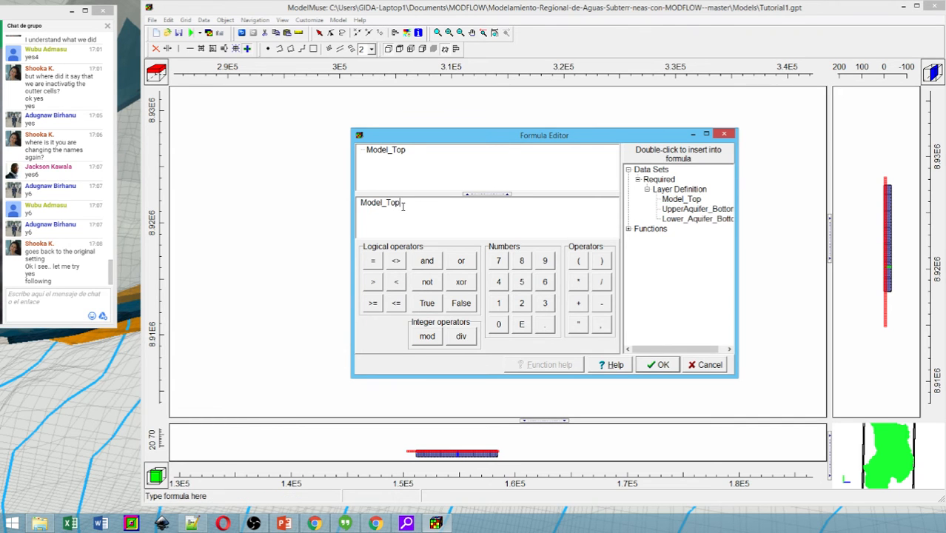
{"action": "left_click", "coordinate": [599, 304]}
{"action": "left_click", "coordinate": [500, 304]}
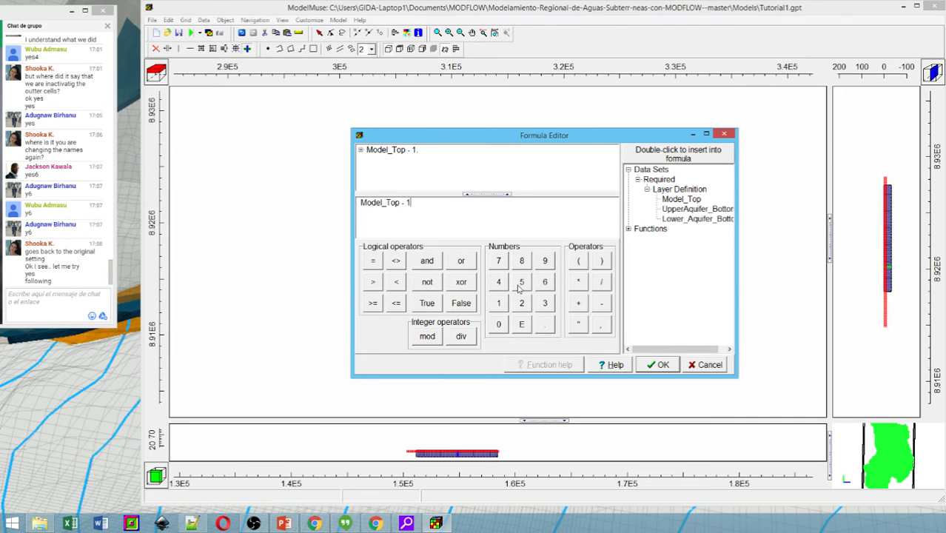
{"action": "left_click", "coordinate": [521, 282]}
{"action": "left_click", "coordinate": [661, 365]}
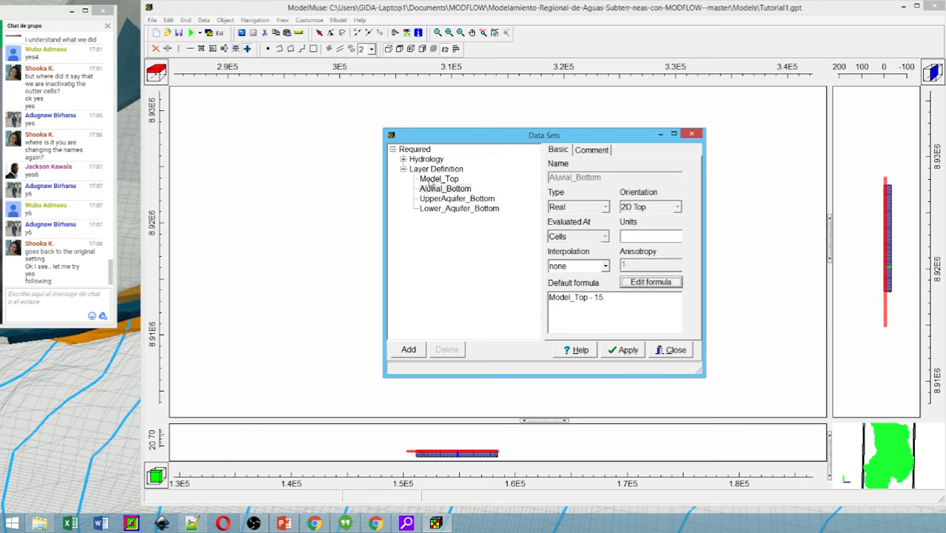
- Set the default formula of the UpperAquifer_Bottom data set to Model_Top - 65
{"action": "left_click", "coordinate": [435, 199]}
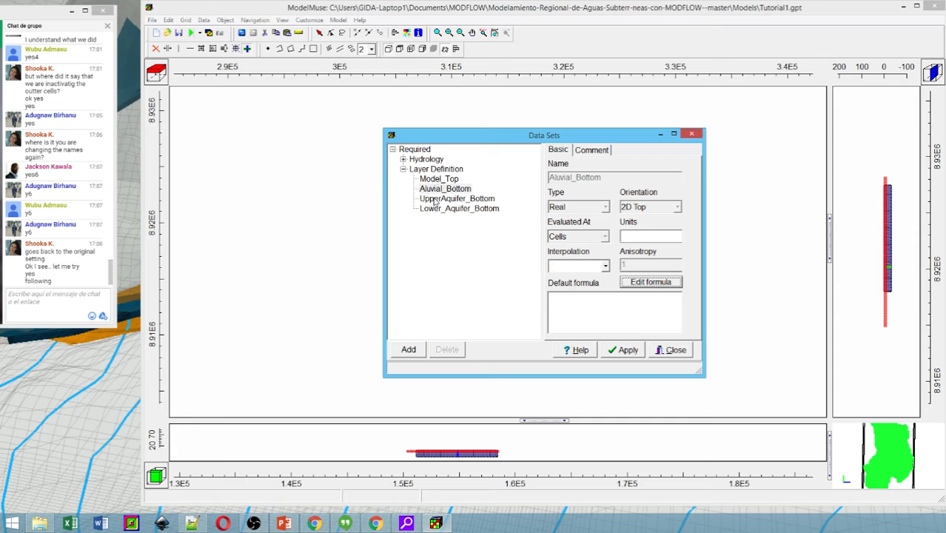
{"action": "left_click", "coordinate": [639, 283]}
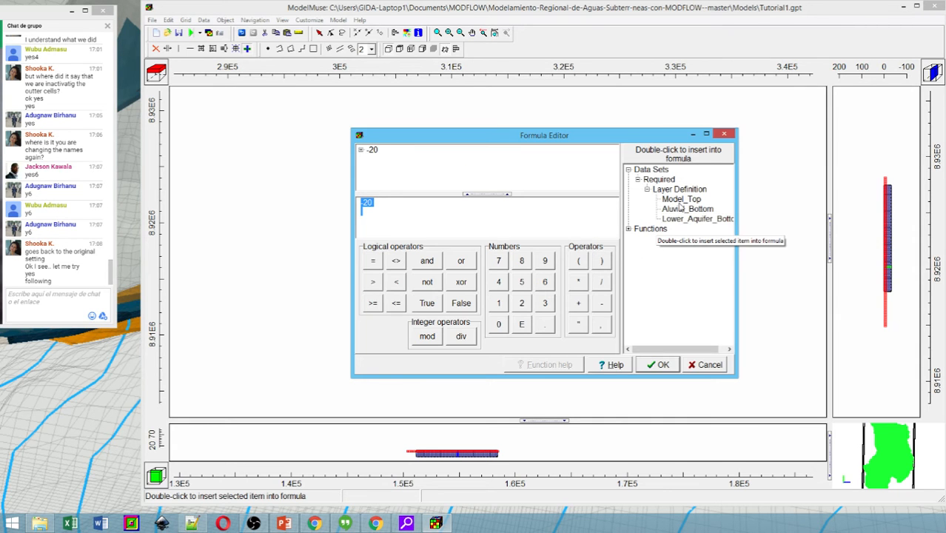
{"action": "double_click", "coordinate": [680, 201]}
{"action": "left_click", "coordinate": [601, 303]}
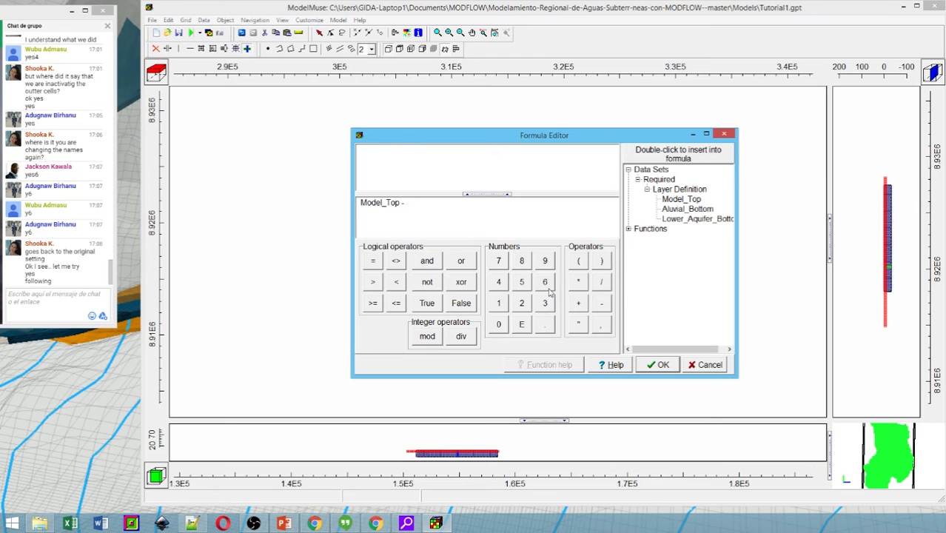
{"action": "left_click", "coordinate": [545, 282]}
{"action": "left_click", "coordinate": [523, 284]}
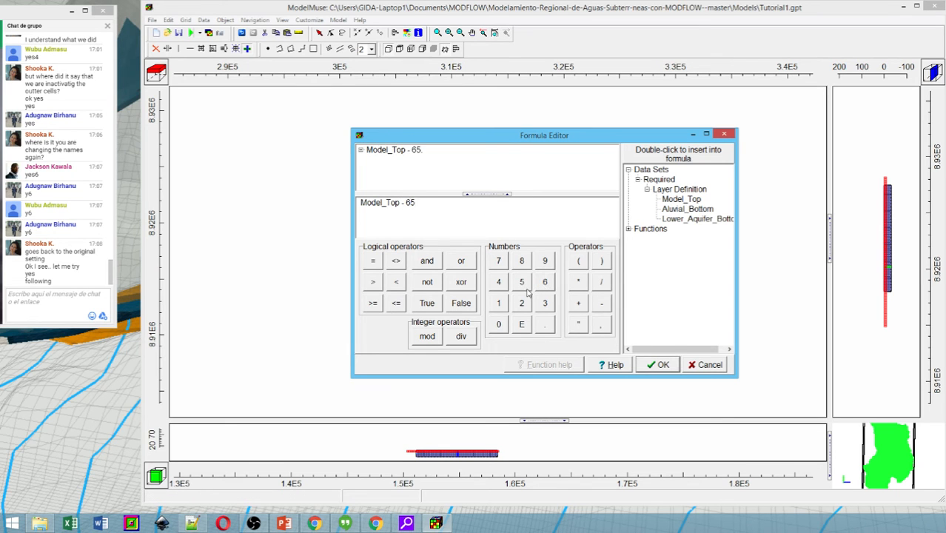
{"action": "left_click", "coordinate": [663, 365]}
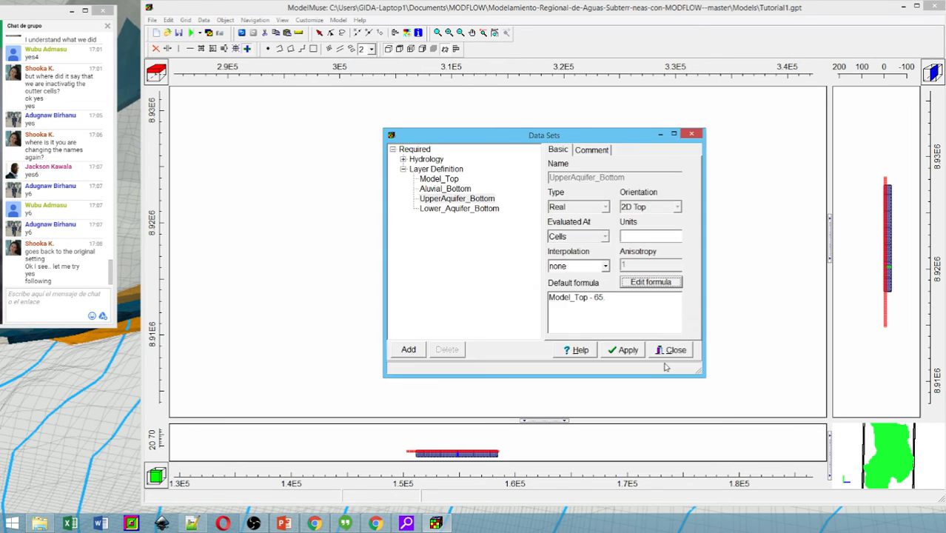
- Set the default formula of the Lower_Aquifer_Bottom data set to Model_Top - 165
{"action": "left_click", "coordinate": [467, 210]}
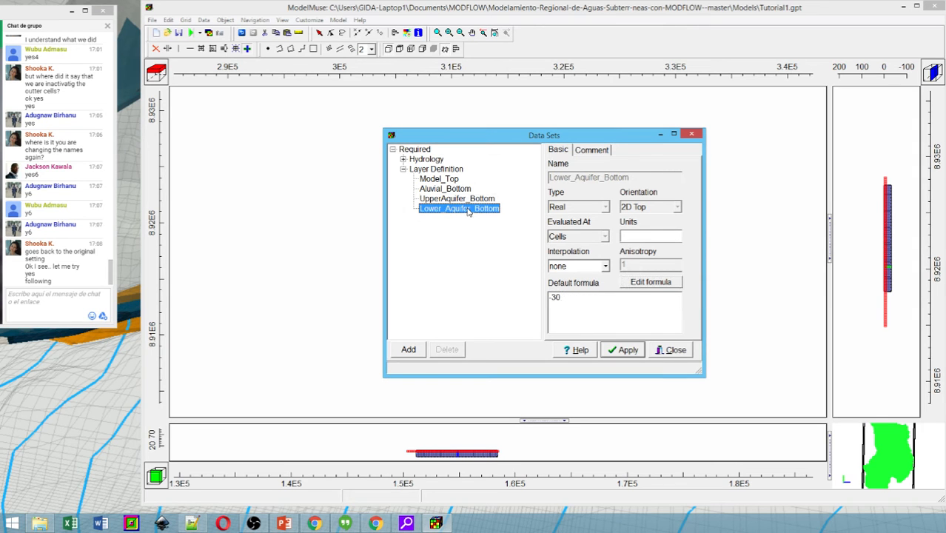
{"action": "left_click", "coordinate": [639, 286]}
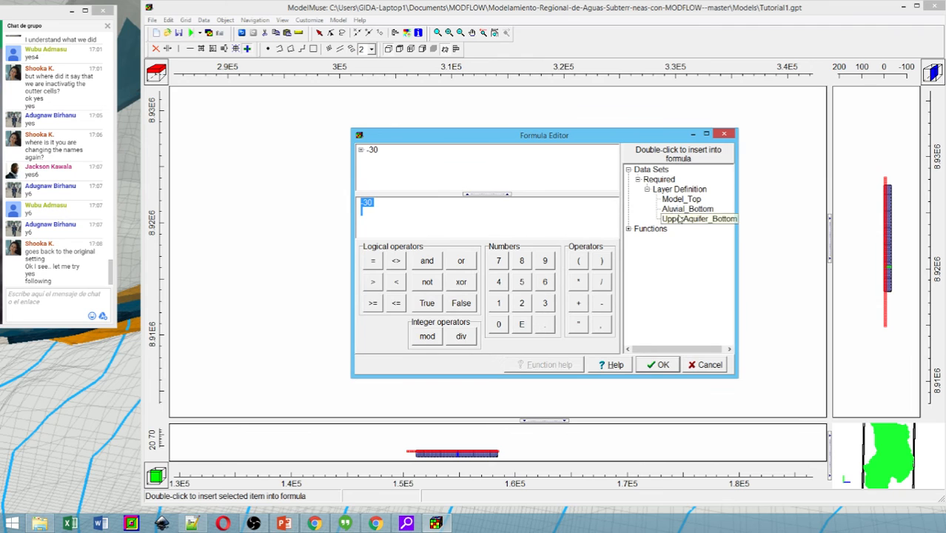
{"action": "double_click", "coordinate": [681, 200]}
{"action": "left_click", "coordinate": [602, 304]}
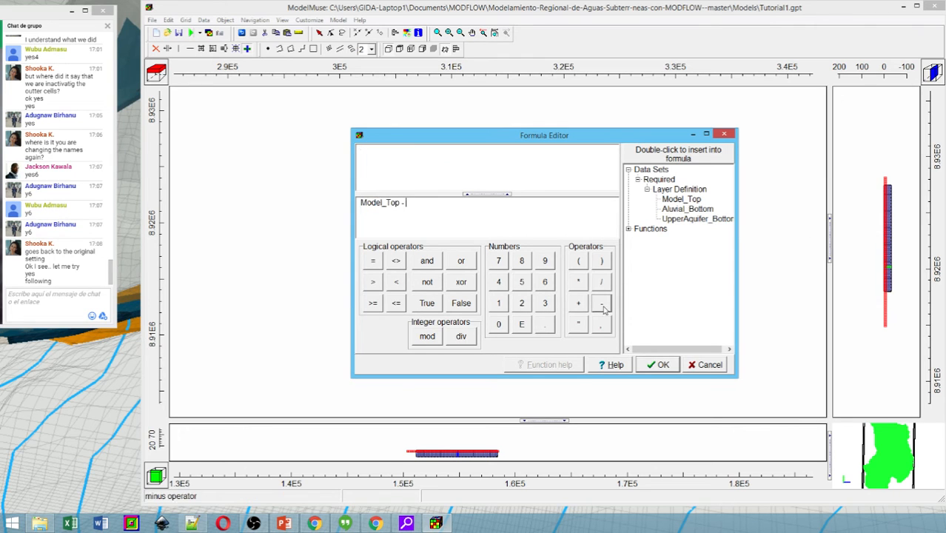
{"action": "left_click", "coordinate": [494, 308]}
{"action": "left_click", "coordinate": [546, 284]}
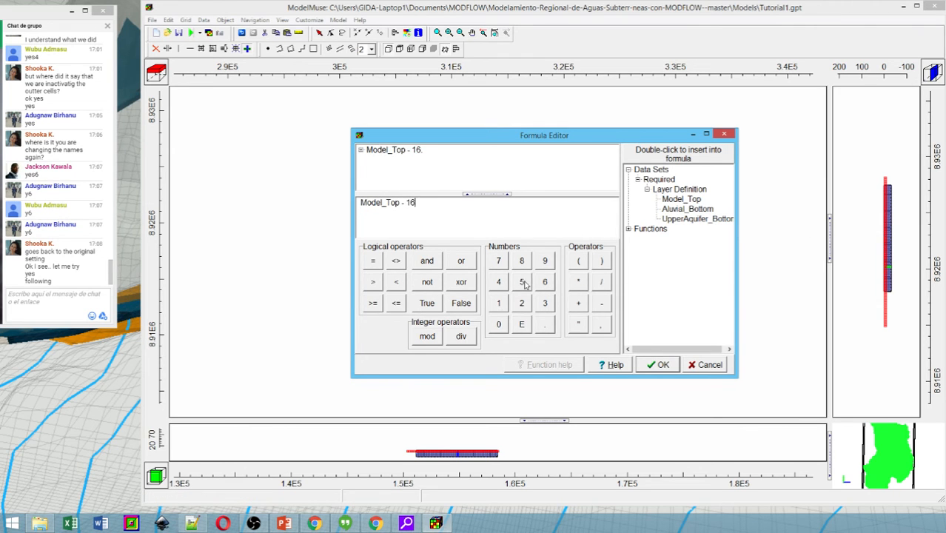
{"action": "left_click", "coordinate": [522, 283]}
{"action": "left_click", "coordinate": [663, 365]}
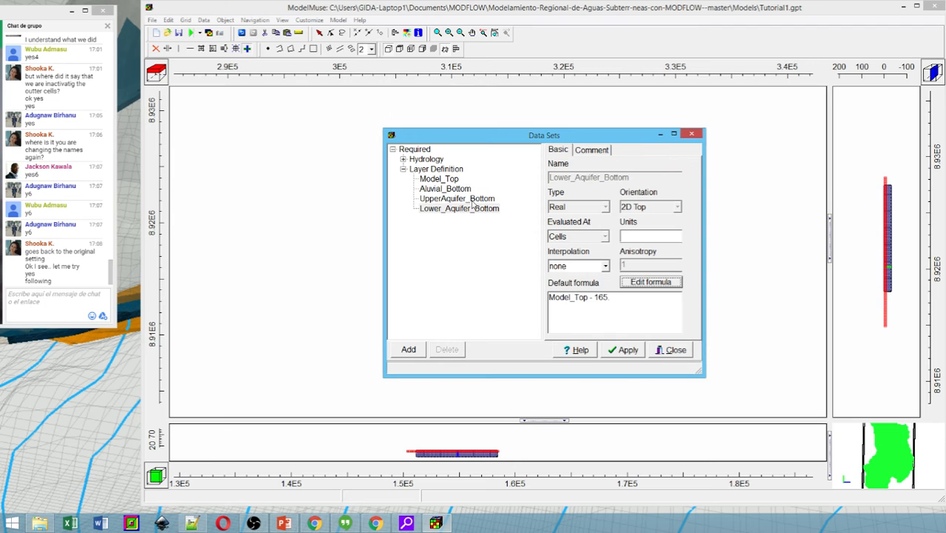
- Review the formulas of all four Layer Definition data sets, then apply the changes and close the data sets dialog
{"action": "left_click", "coordinate": [448, 181]}
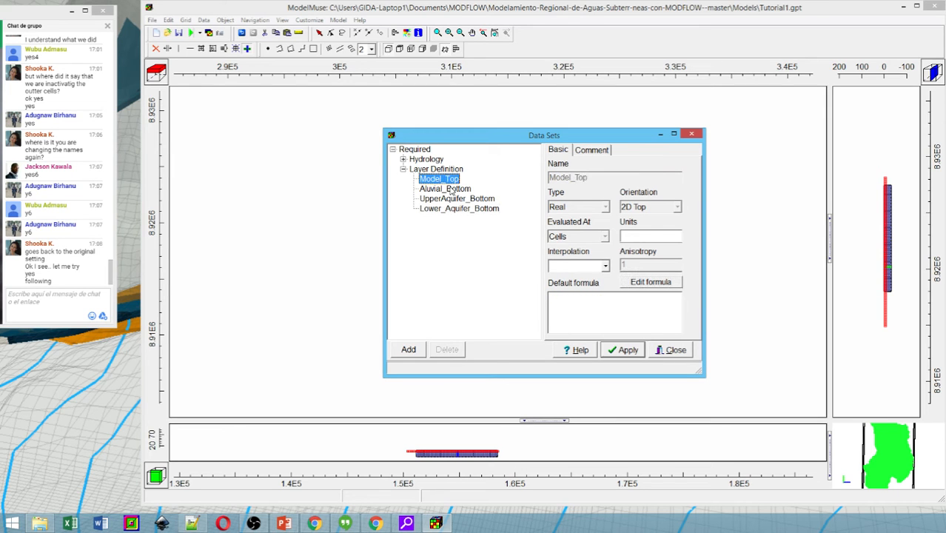
{"action": "left_click", "coordinate": [451, 189]}
{"action": "left_click", "coordinate": [453, 200]}
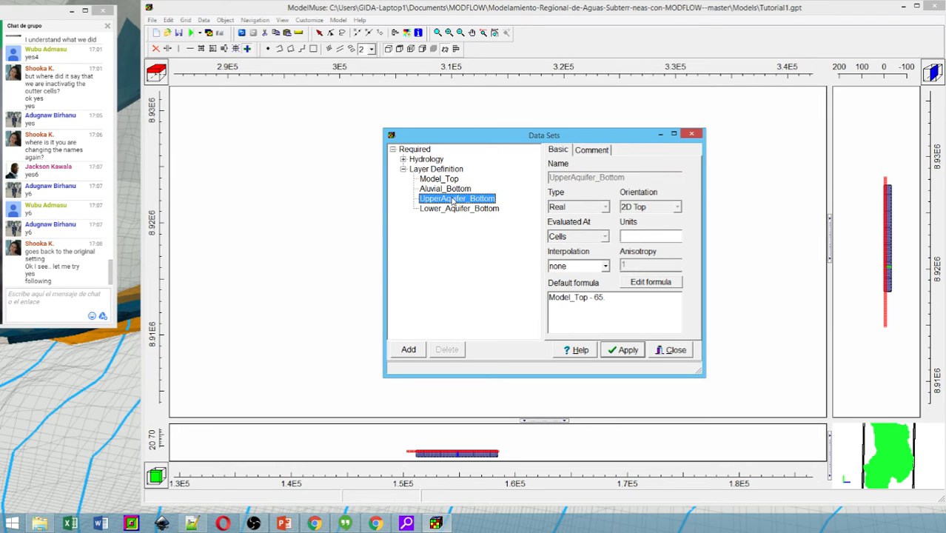
{"action": "left_click", "coordinate": [454, 211]}
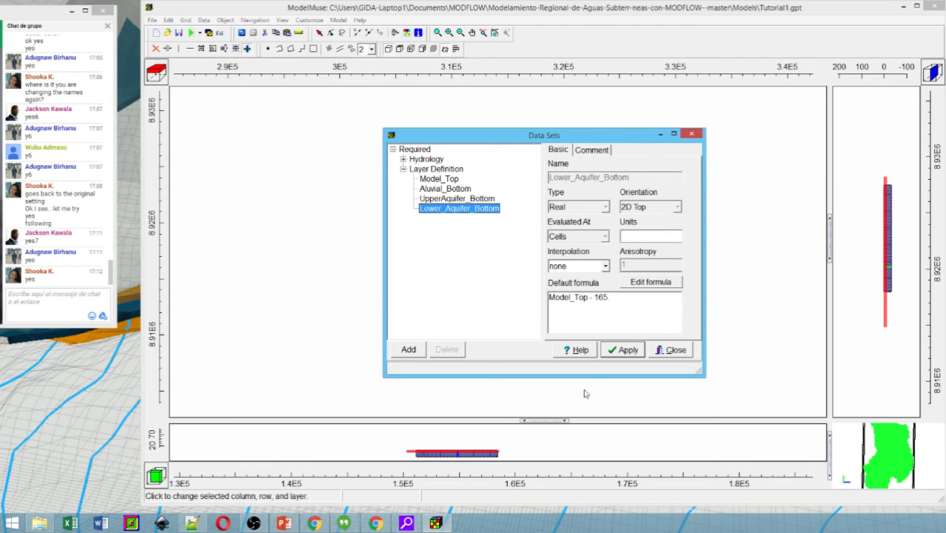
{"action": "left_click", "coordinate": [628, 351]}
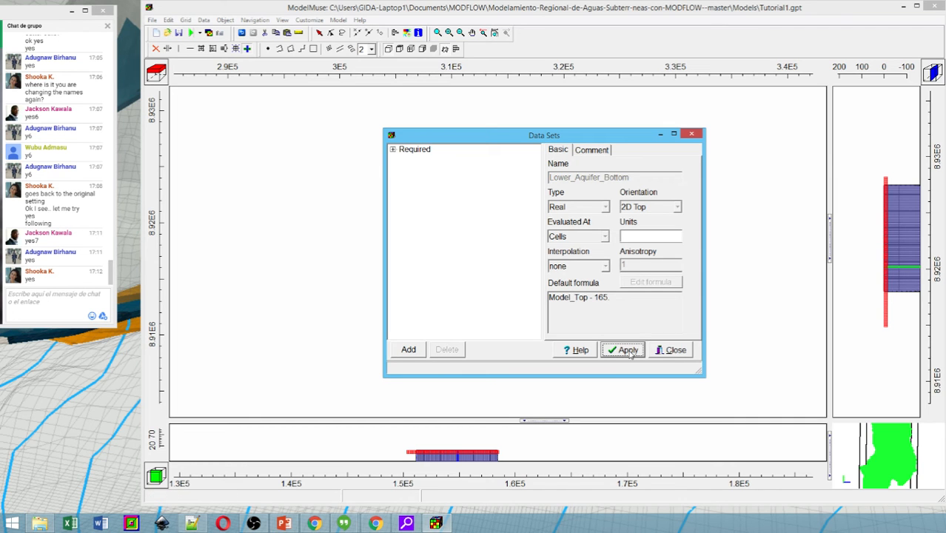
{"action": "left_click", "coordinate": [670, 350]}
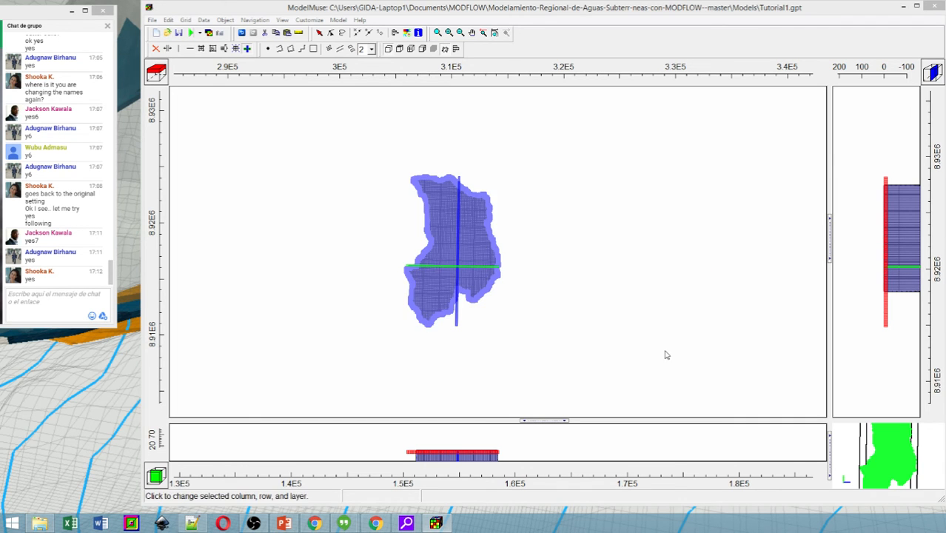
- Enlarge the front view pane and measure the thickness of the lower and upper aquifer layers in the cross-section
{"action": "left_click_drag", "start_coordinate": [536, 420], "coordinate": [544, 304]}
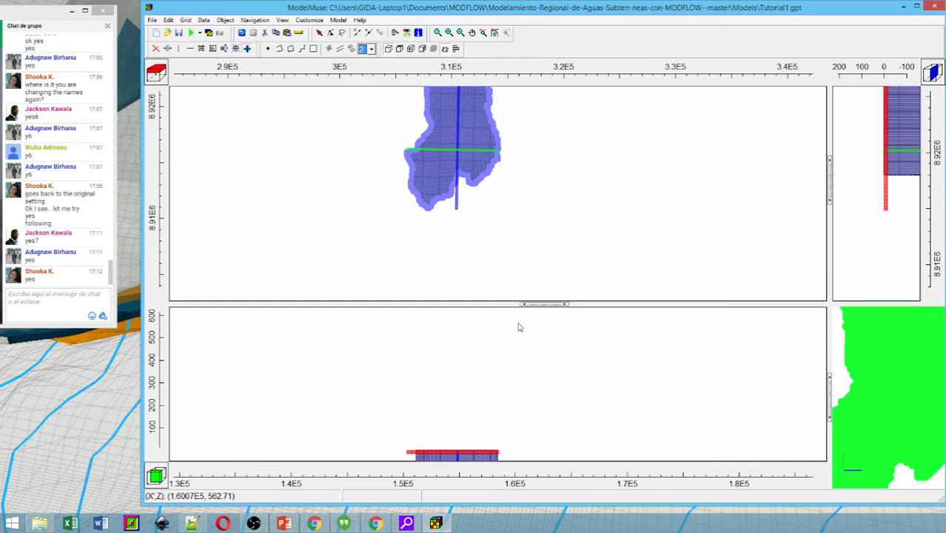
{"action": "left_click", "coordinate": [473, 35]}
{"action": "left_click_drag", "start_coordinate": [446, 400], "coordinate": [445, 337]}
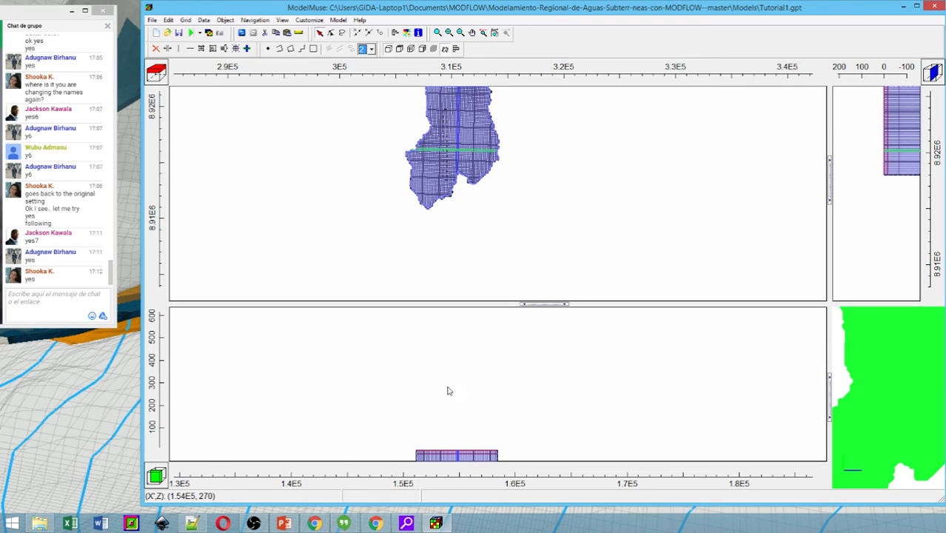
{"action": "left_click", "coordinate": [473, 36]}
{"action": "left_click_drag", "start_coordinate": [468, 395], "coordinate": [463, 361]}
{"action": "scroll", "coordinate": [459, 385], "scroll_direction": "up", "scroll_amount": 1}
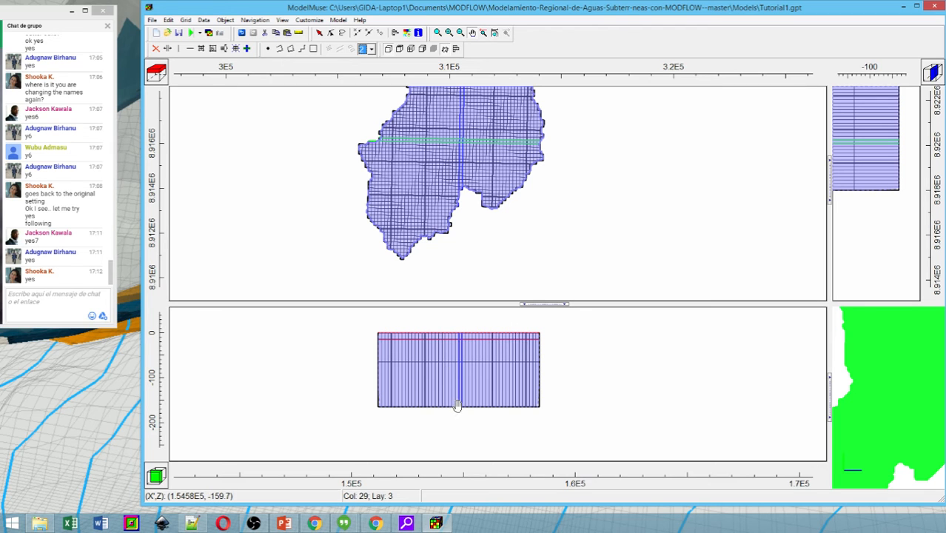
{"action": "left_click", "coordinate": [299, 33]}
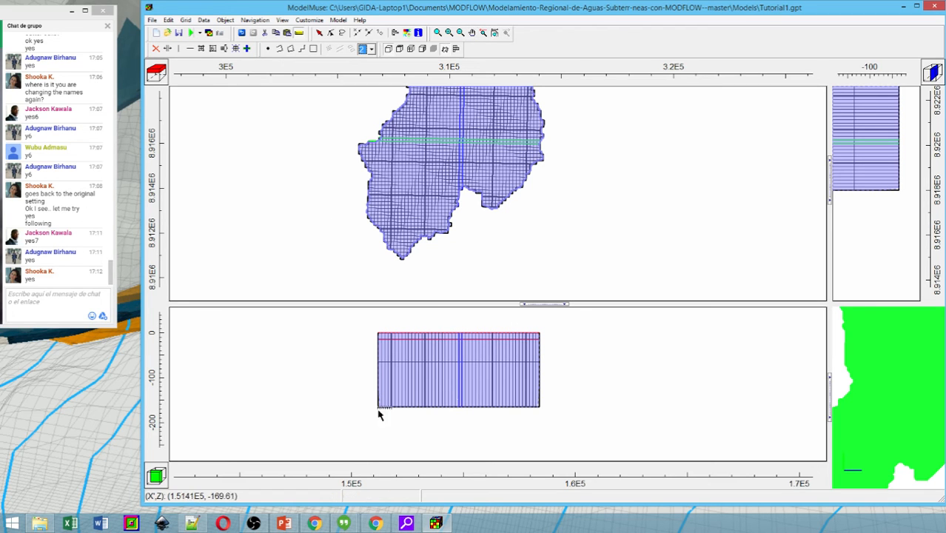
{"action": "left_click", "coordinate": [417, 412]}
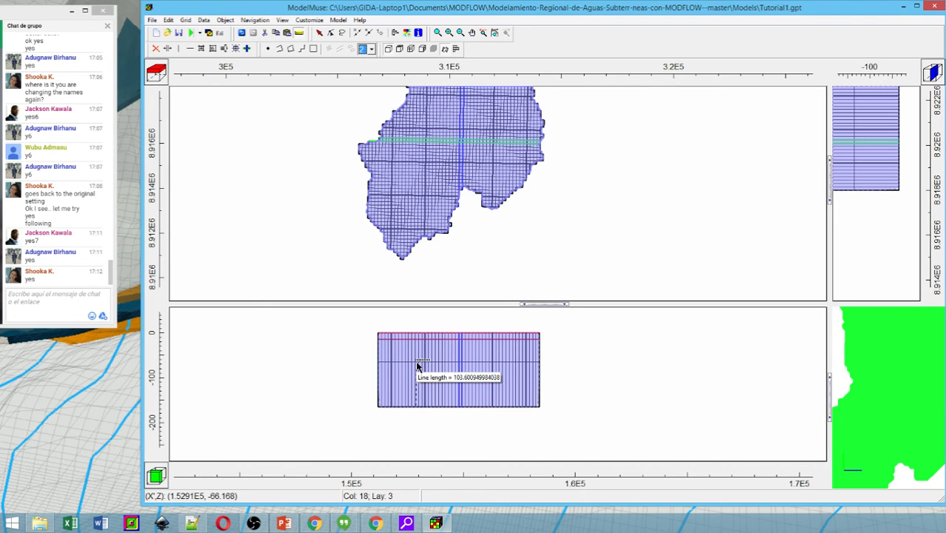
{"action": "left_click", "coordinate": [416, 366]}
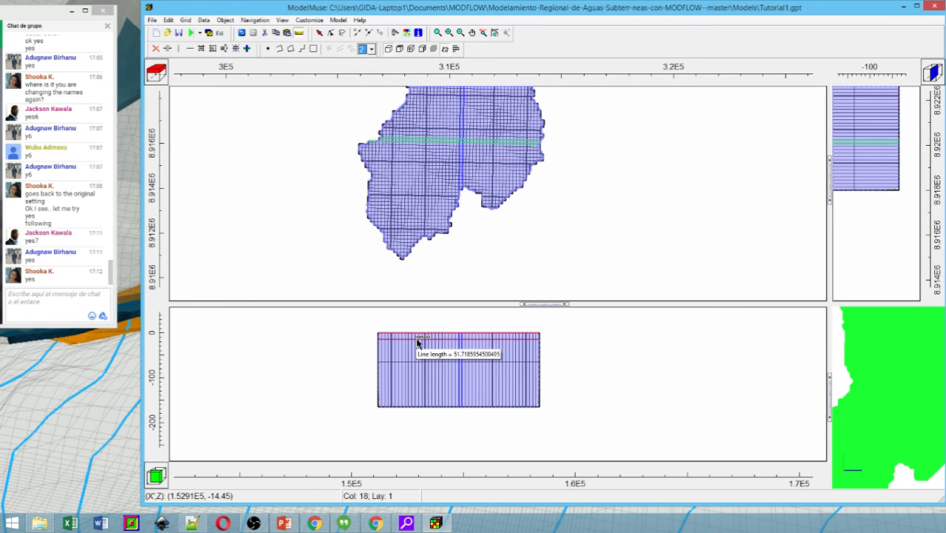
{"action": "double_click", "coordinate": [417, 341]}
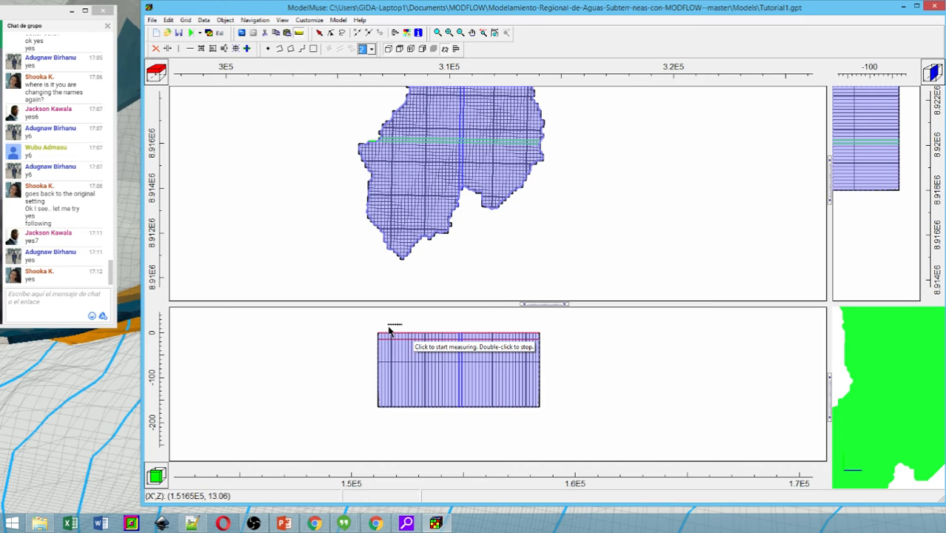
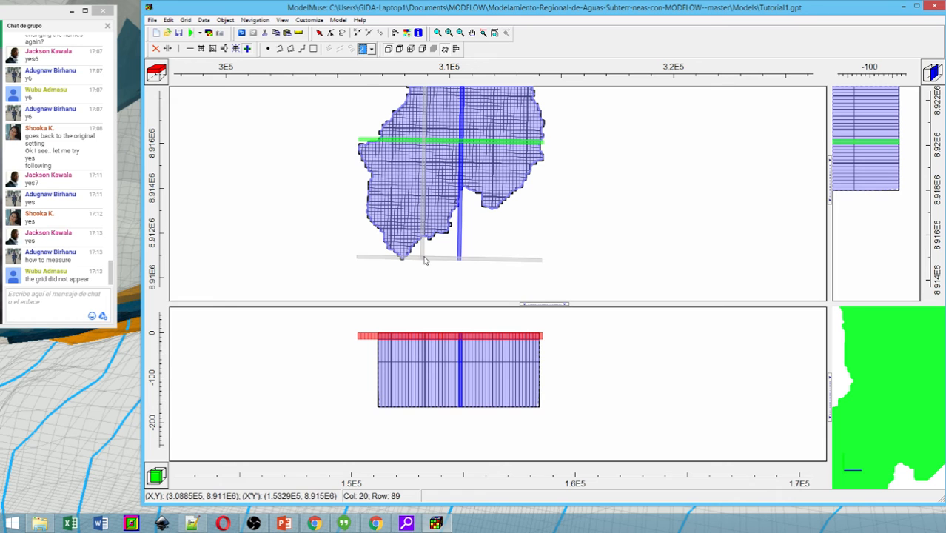
- Select different columns and rows on the grid in the top view to inspect their cross-sections, and save the model
{"action": "left_click", "coordinate": [424, 259]}
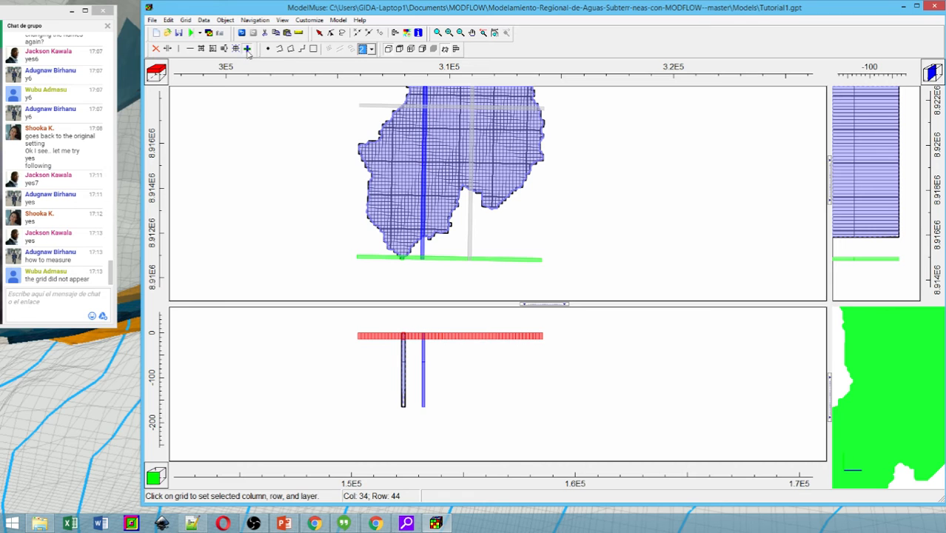
{"action": "left_click", "coordinate": [471, 136]}
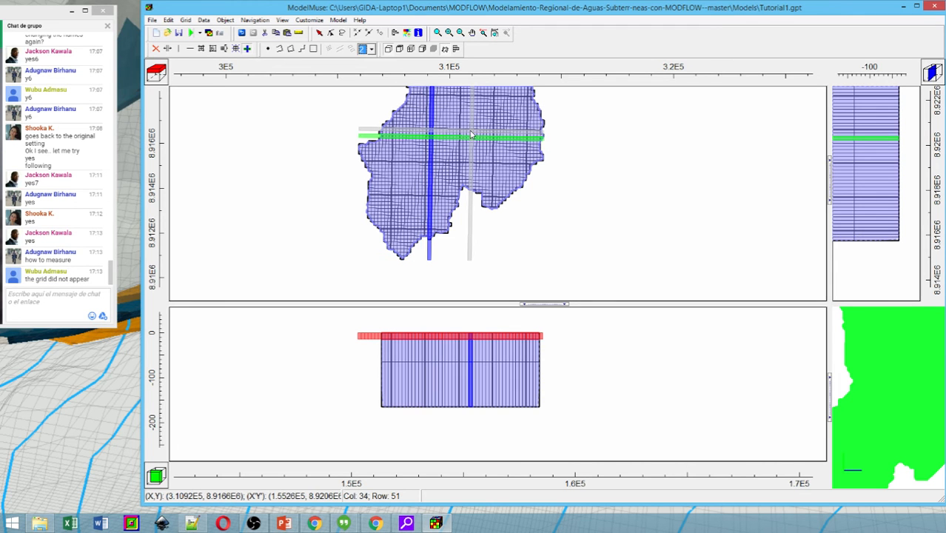
{"action": "left_click", "coordinate": [461, 117]}
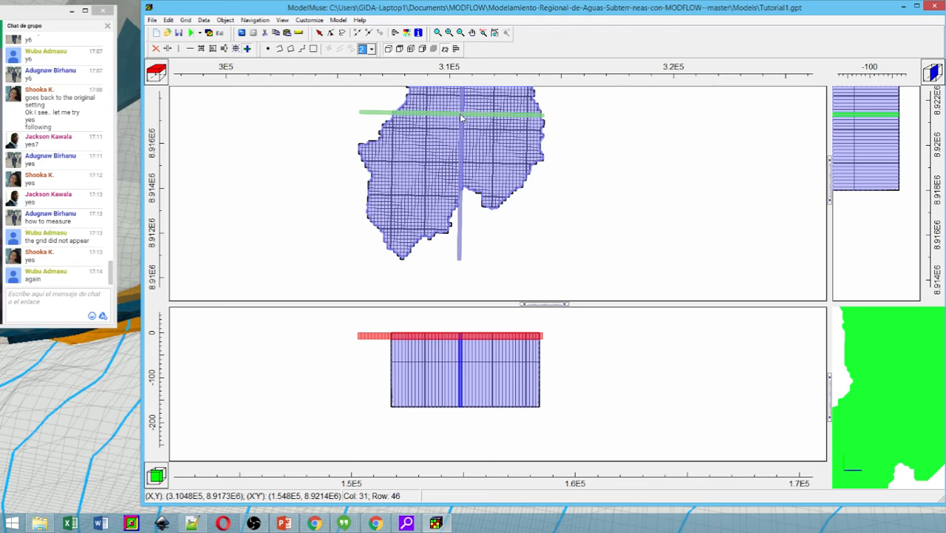
{"action": "left_click", "coordinate": [460, 117]}
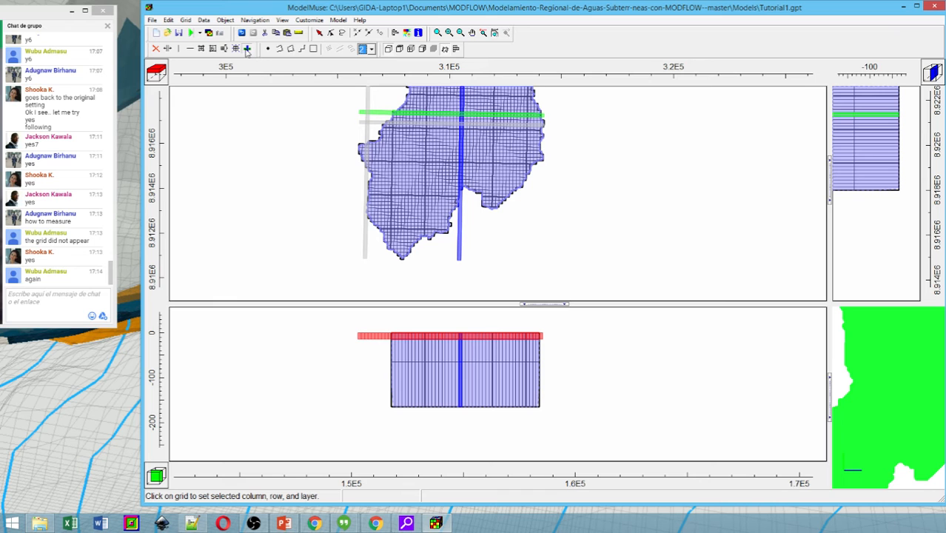
{"action": "left_click", "coordinate": [247, 49]}
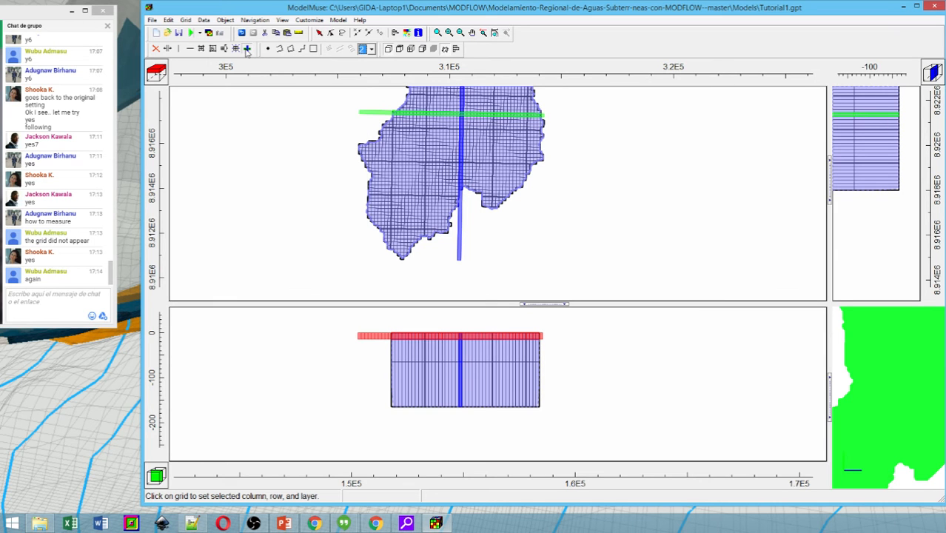
{"action": "left_click", "coordinate": [455, 127]}
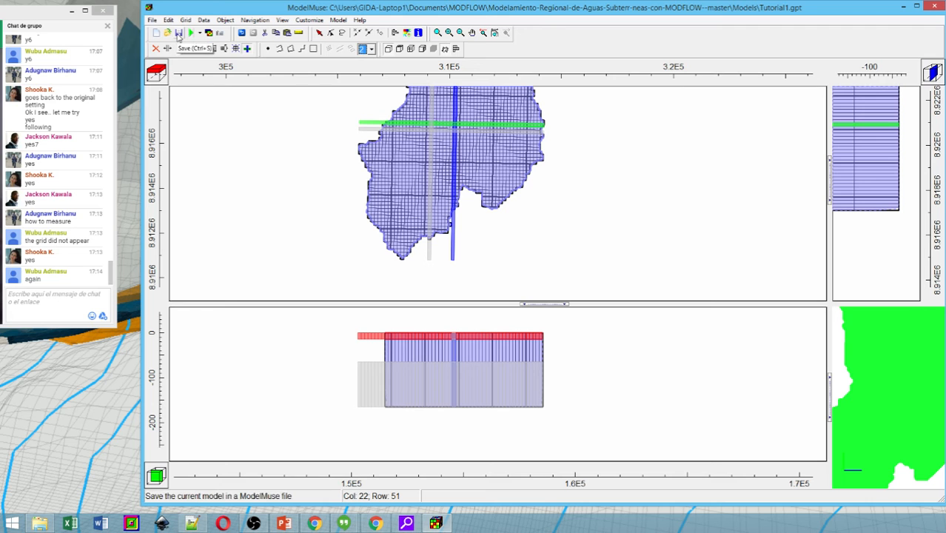
{"action": "left_click", "coordinate": [178, 36]}
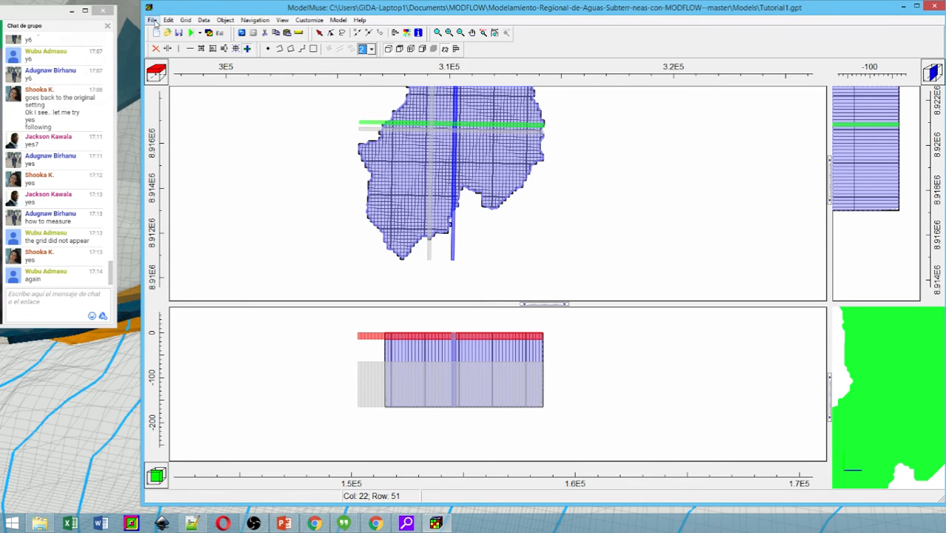
- Browse the project's Rasters and Shape folders for a Surfer grid file to import, listing all file types, and close the file dialog
{"action": "left_click", "coordinate": [152, 20]}
{"action": "mouse_move", "coordinate": [111, 75]}
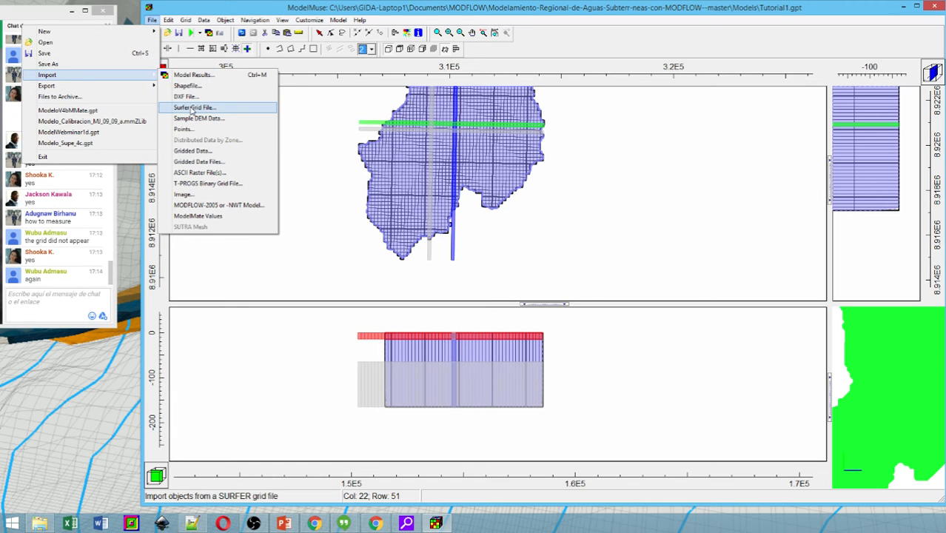
{"action": "left_click", "coordinate": [192, 108]}
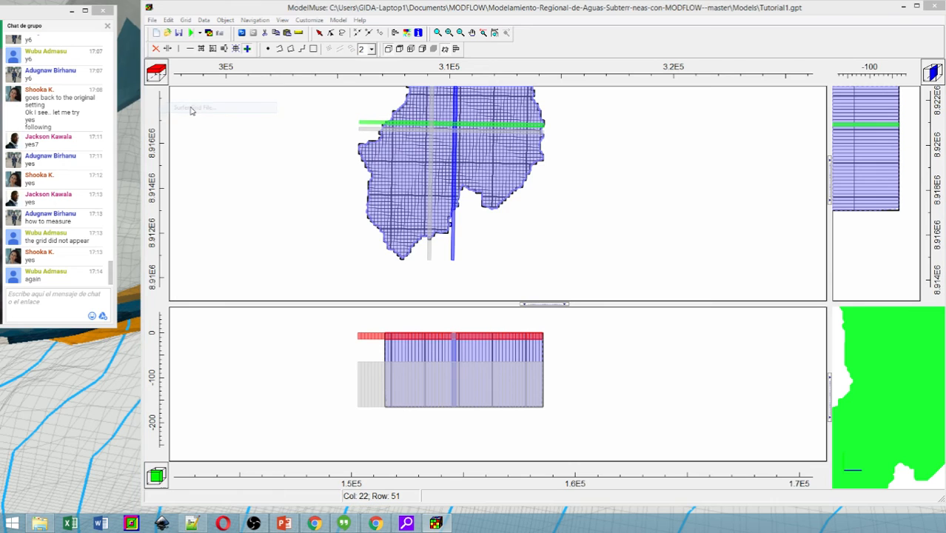
{"action": "left_click", "coordinate": [536, 132]}
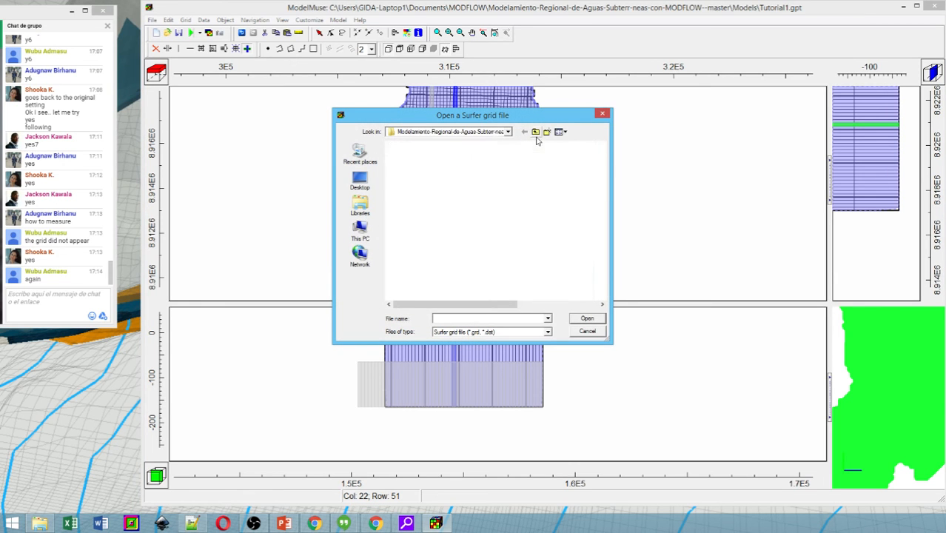
{"action": "double_click", "coordinate": [431, 180]}
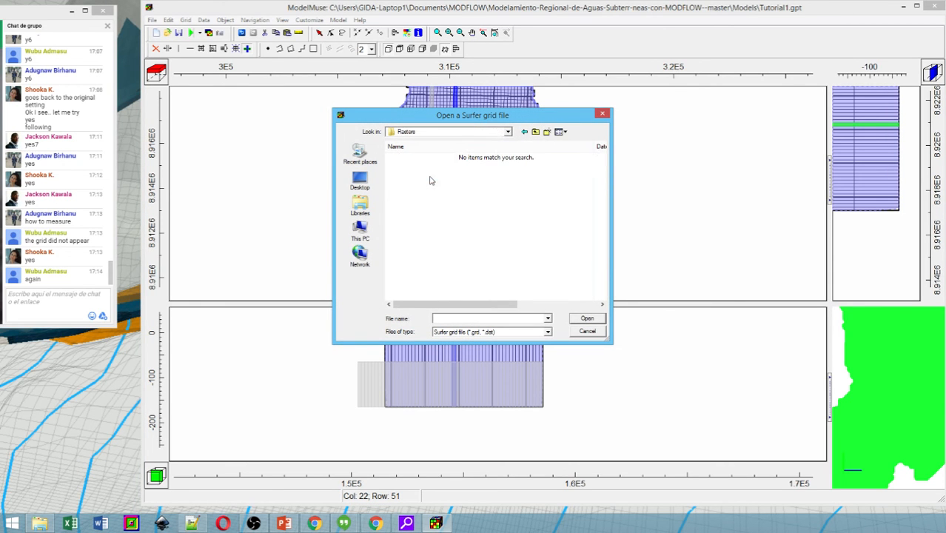
{"action": "left_click", "coordinate": [496, 332]}
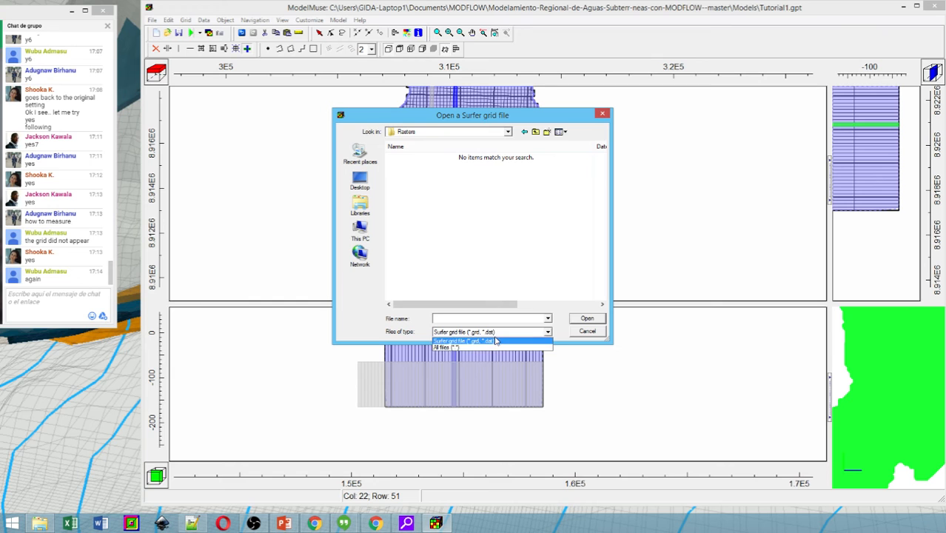
{"action": "left_click", "coordinate": [492, 348]}
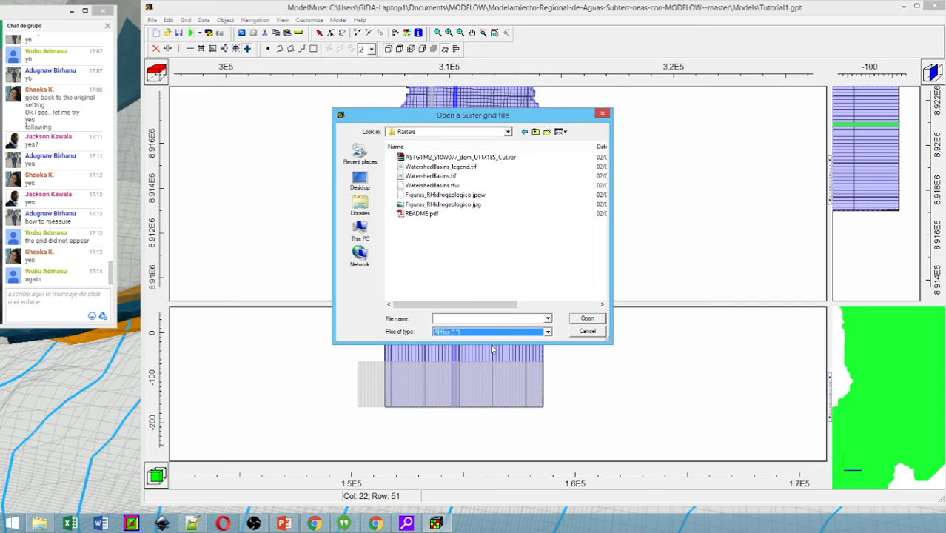
{"action": "left_click", "coordinate": [535, 131]}
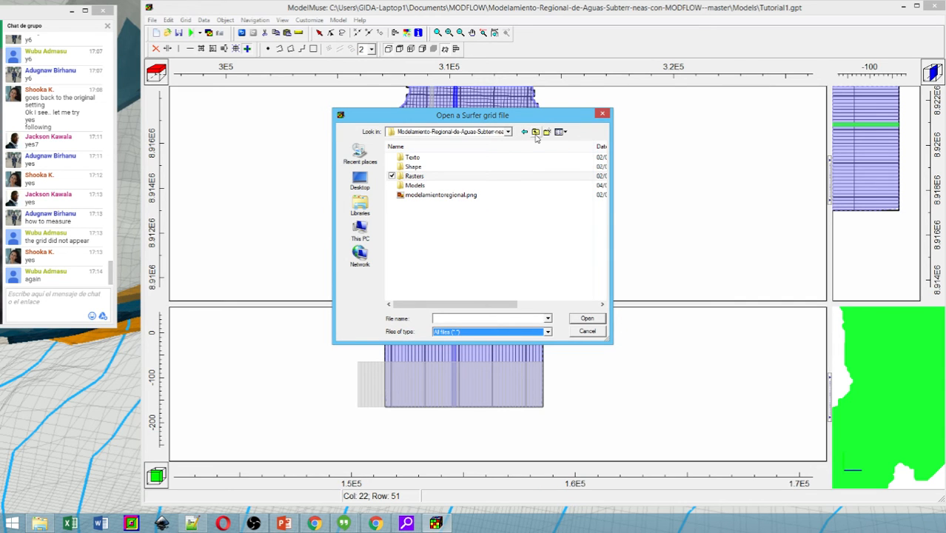
{"action": "left_click", "coordinate": [443, 180]}
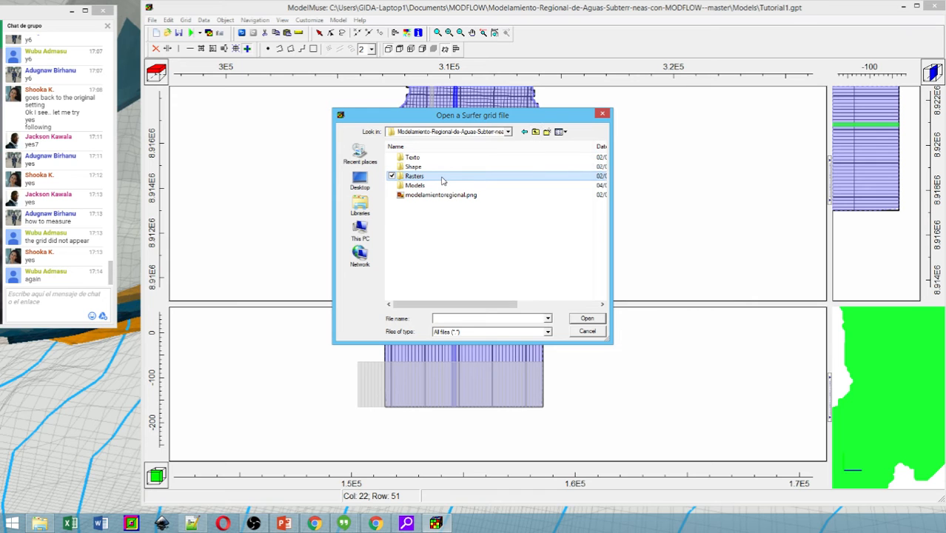
{"action": "double_click", "coordinate": [446, 169]}
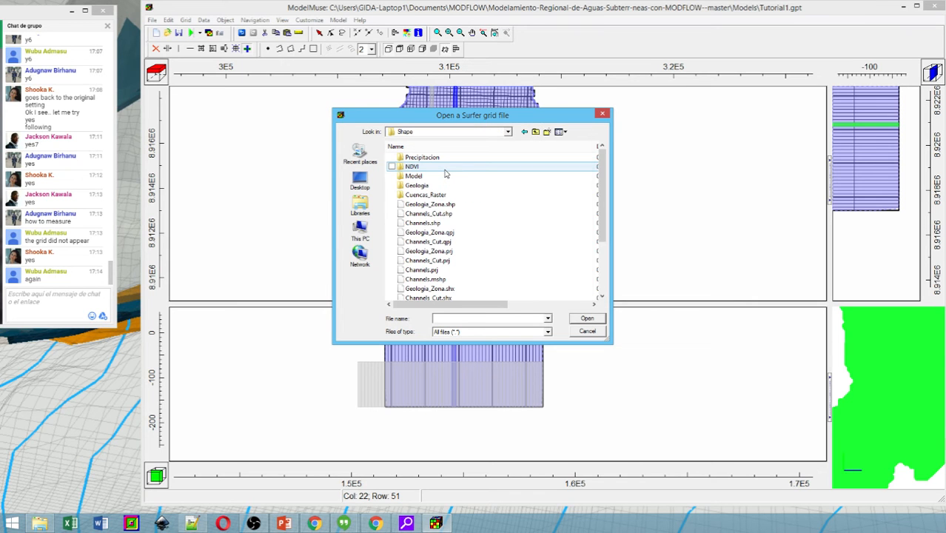
{"action": "left_click", "coordinate": [535, 132]}
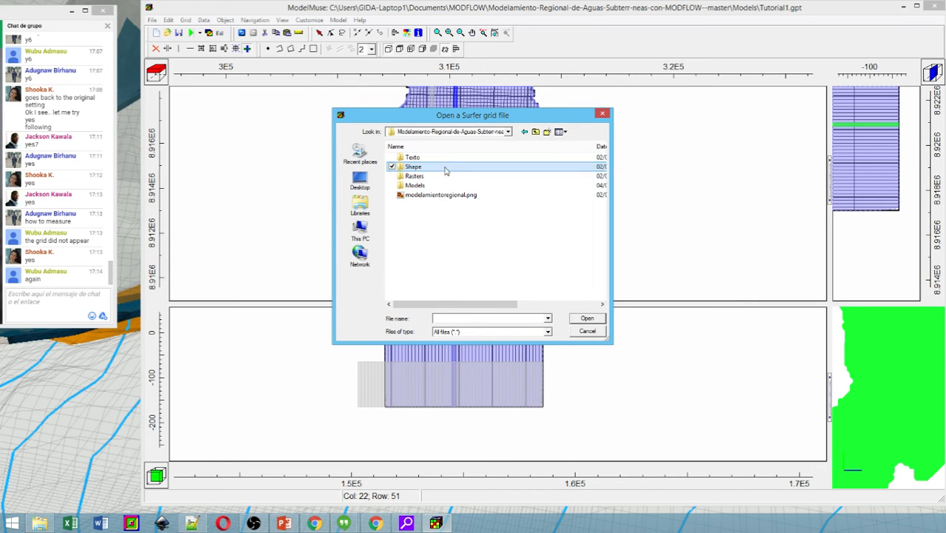
{"action": "double_click", "coordinate": [437, 180]}
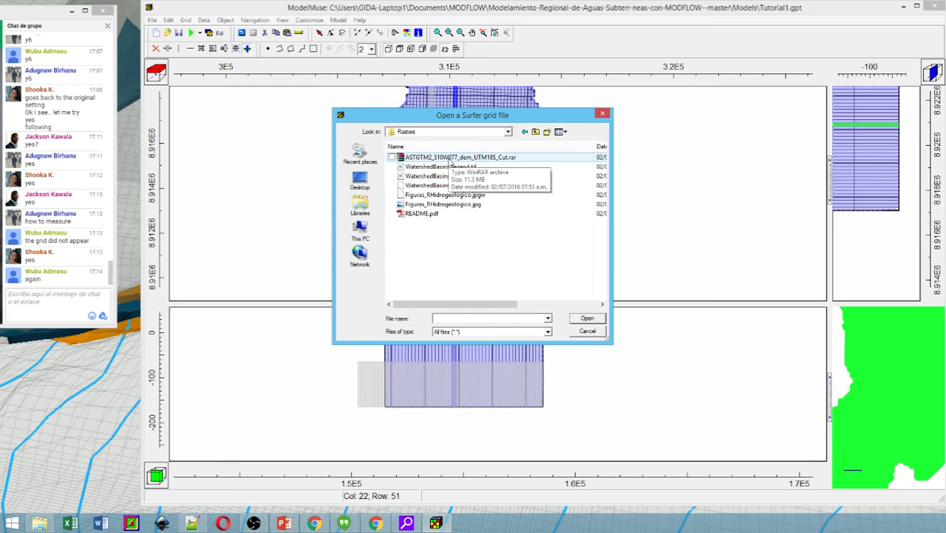
{"action": "left_click", "coordinate": [602, 114]}
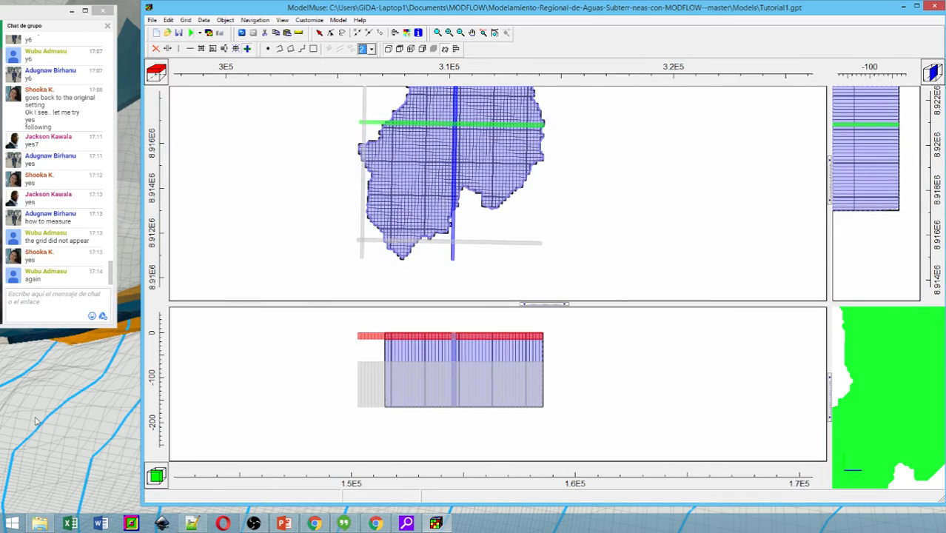
- Switch to File Explorer and extract the archive ASTGTM2_S10W077_dem_UTM18S_Cut.rar directly into the Rasters folder
{"action": "left_click", "coordinate": [40, 524]}
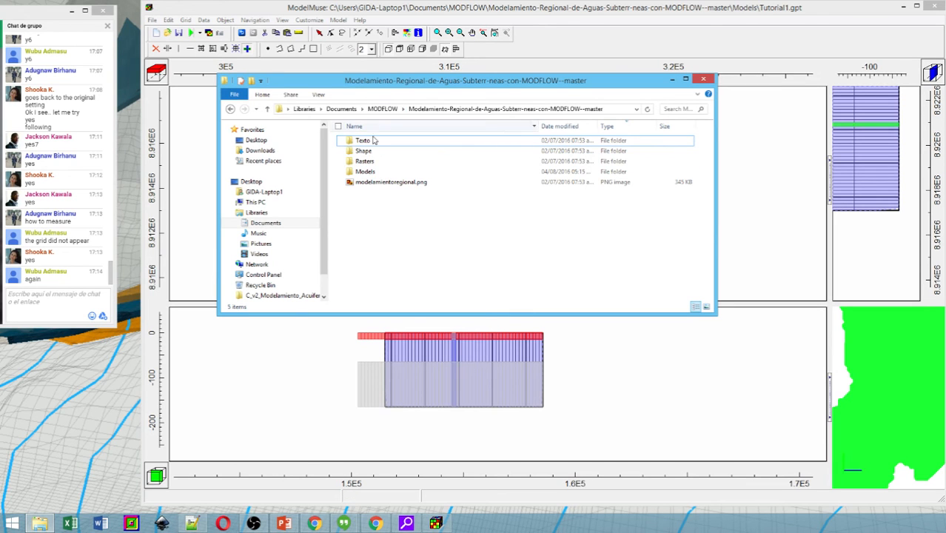
{"action": "left_click", "coordinate": [377, 168]}
{"action": "double_click", "coordinate": [377, 168]}
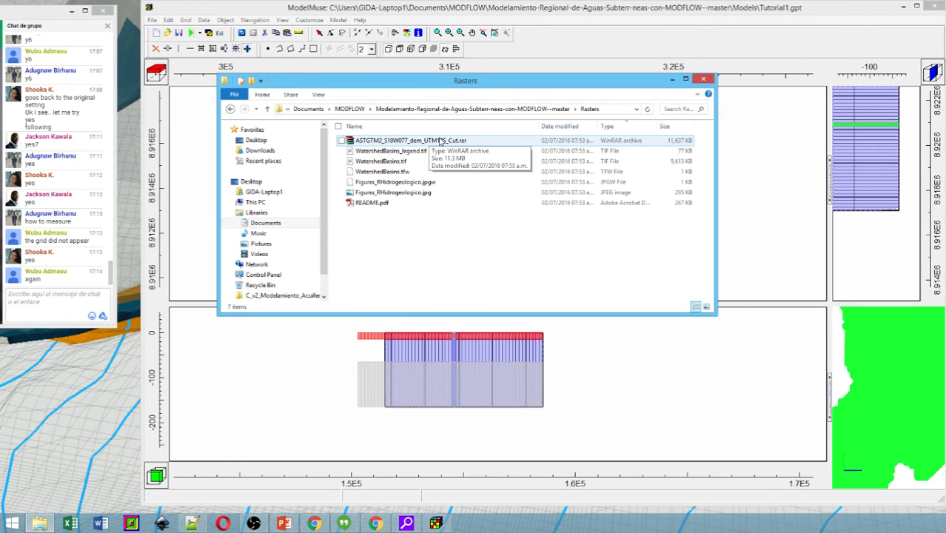
{"action": "right_click", "coordinate": [440, 141]}
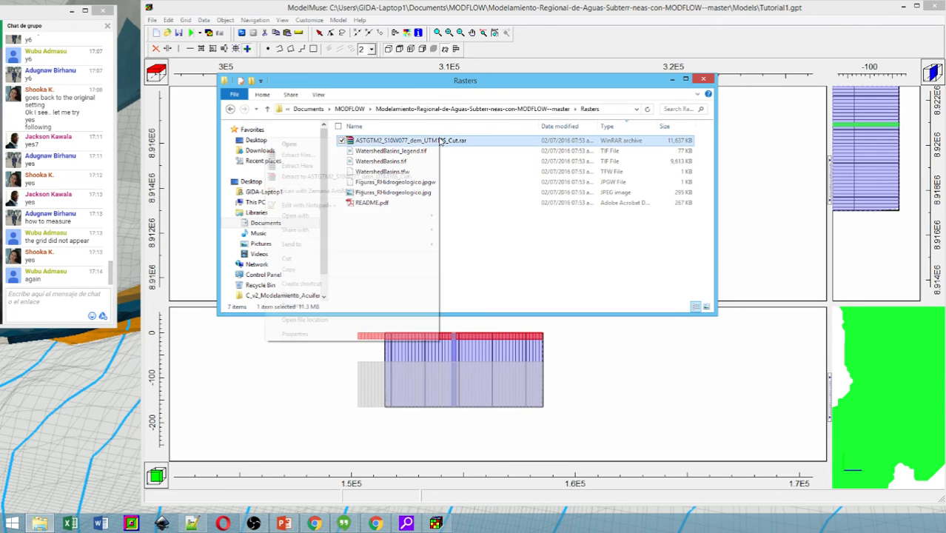
{"action": "left_click", "coordinate": [371, 170]}
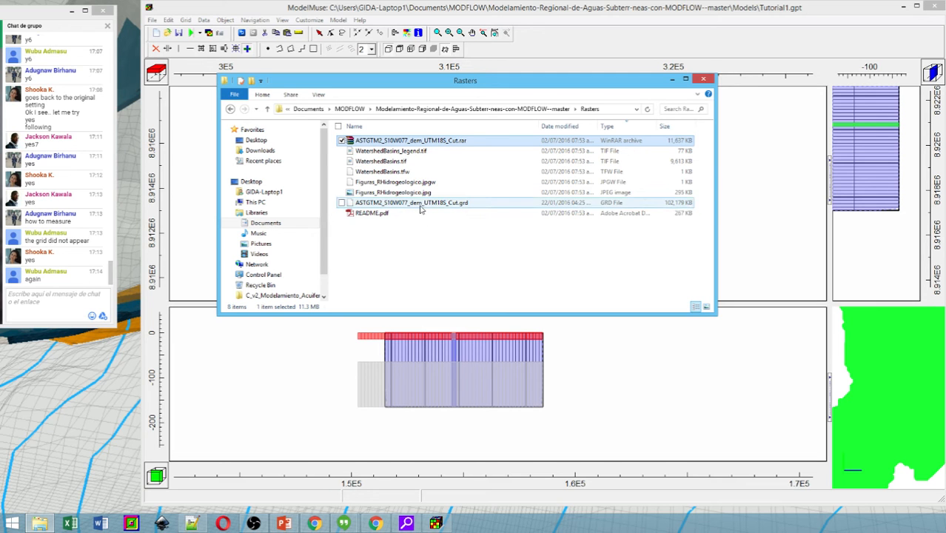
- Locate the extracted ASTGTM2_S10W077_dem_UTM18S_Cut.grd in the project's Rasters folder and return to ModelMuse
{"action": "left_click", "coordinate": [473, 109]}
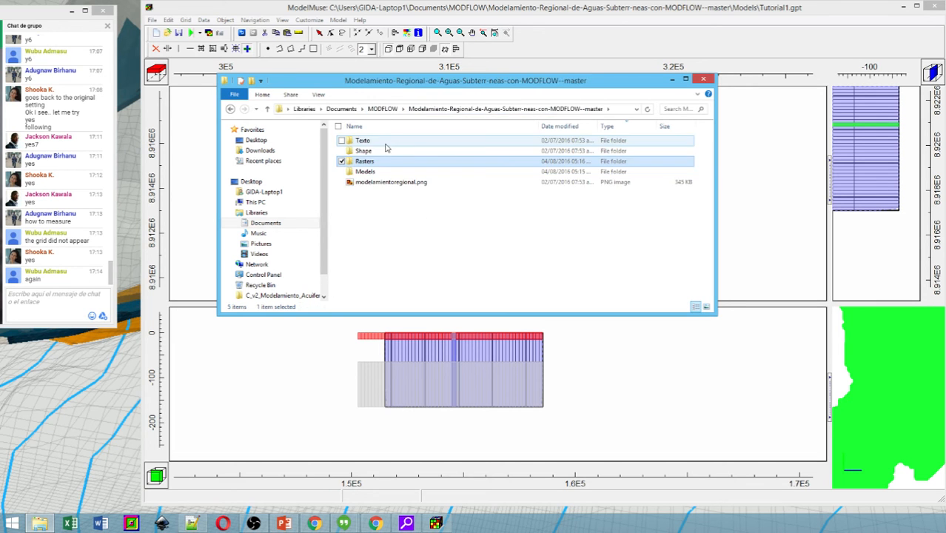
{"action": "double_click", "coordinate": [381, 161]}
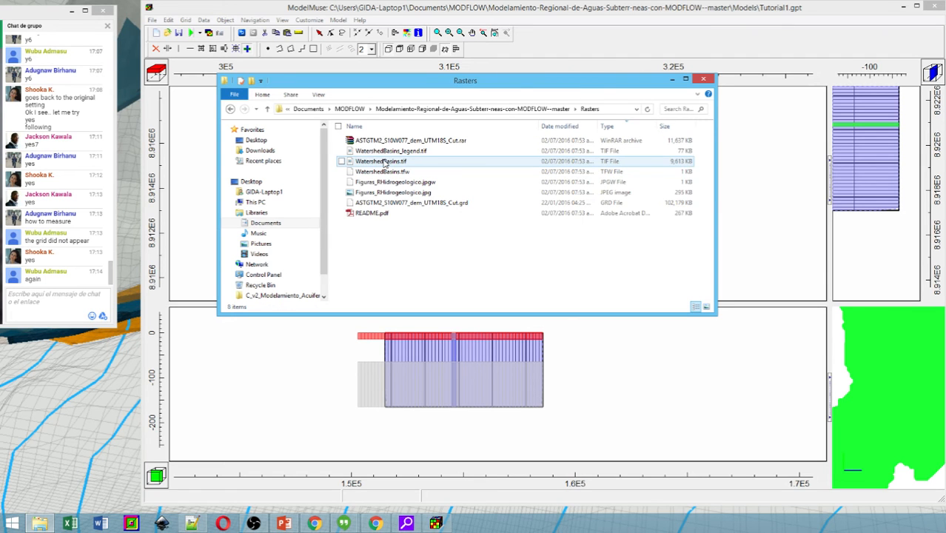
{"action": "left_click", "coordinate": [370, 206]}
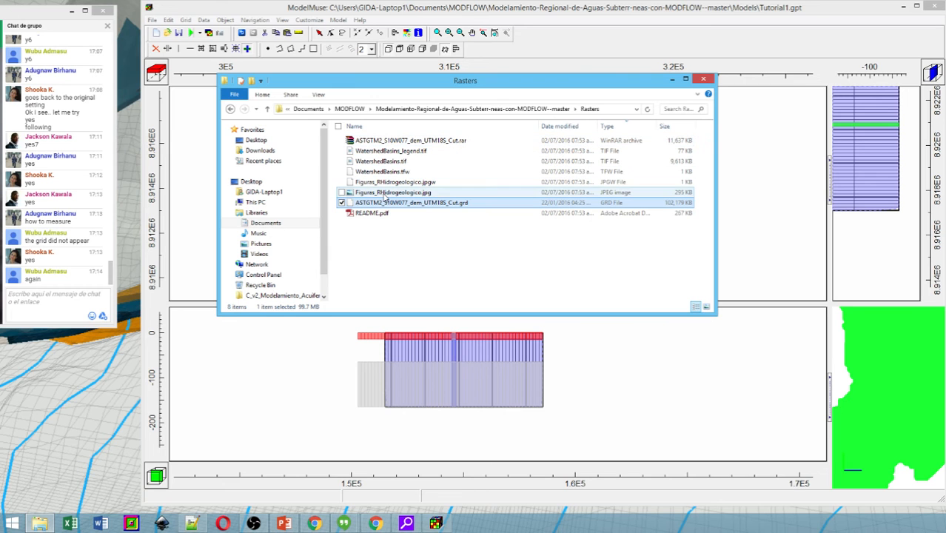
{"action": "left_click", "coordinate": [671, 80]}
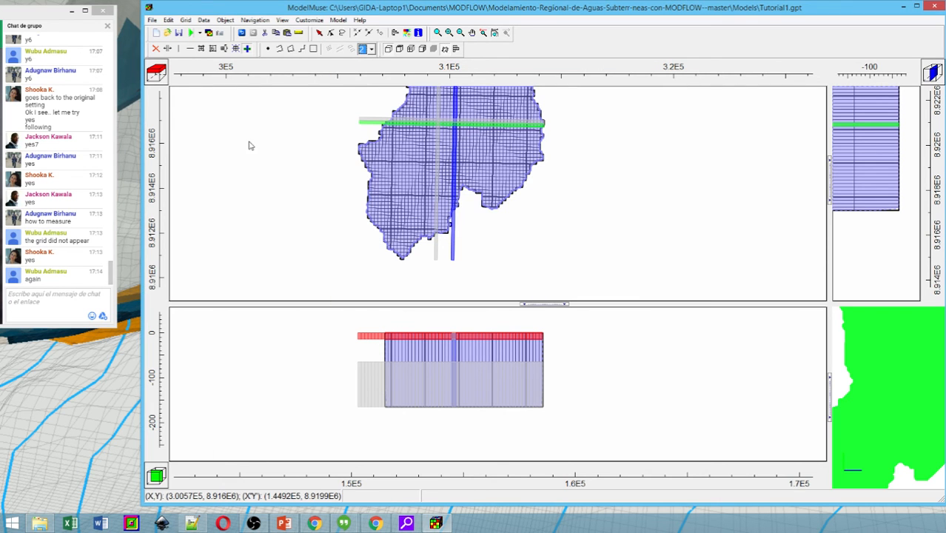
{"action": "left_click", "coordinate": [152, 20]}
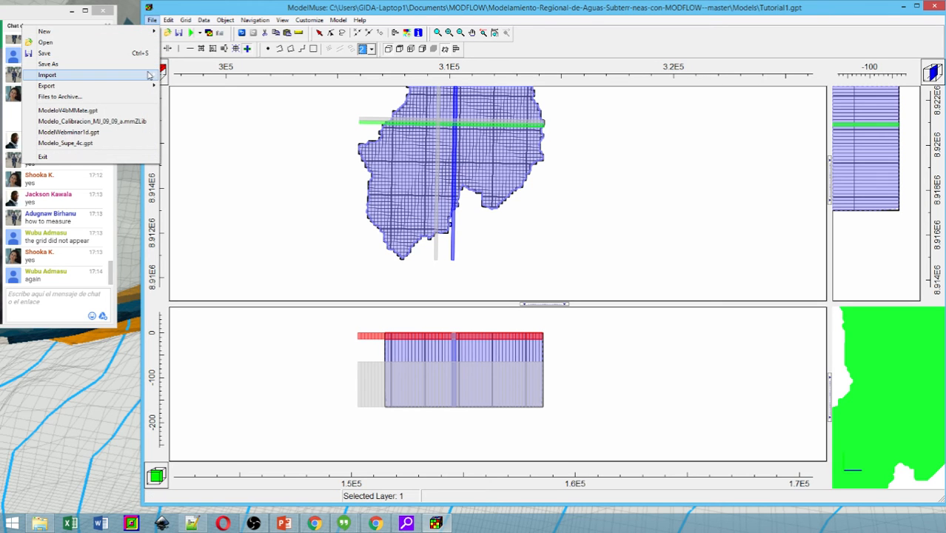
{"action": "mouse_move", "coordinate": [149, 74]}
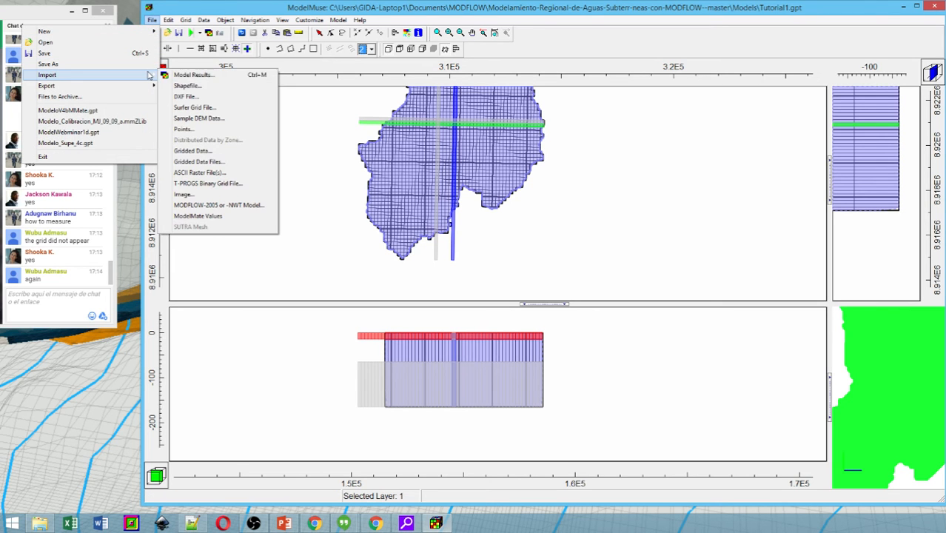
{"action": "left_click", "coordinate": [189, 85]}
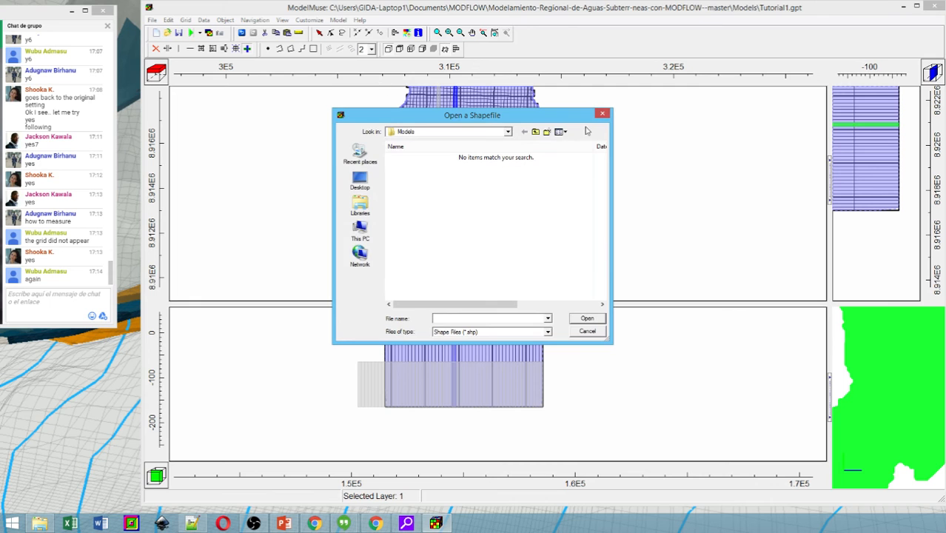
{"action": "left_click", "coordinate": [603, 113]}
- Open ASTGTM2_S10W077_dem_UTM18S_Cut.grd from the Rasters folder as a Surfer grid import, then cancel the import settings
{"action": "left_click", "coordinate": [152, 20]}
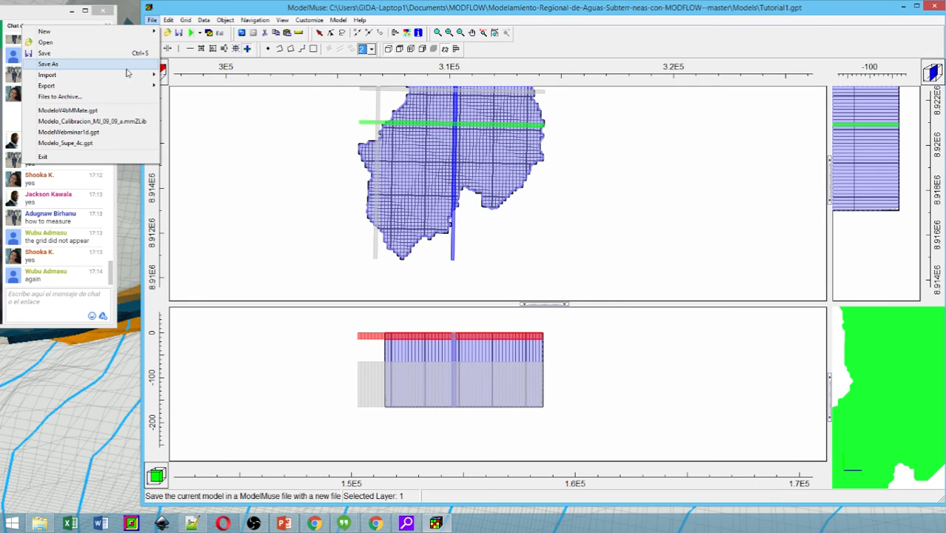
{"action": "mouse_move", "coordinate": [126, 74]}
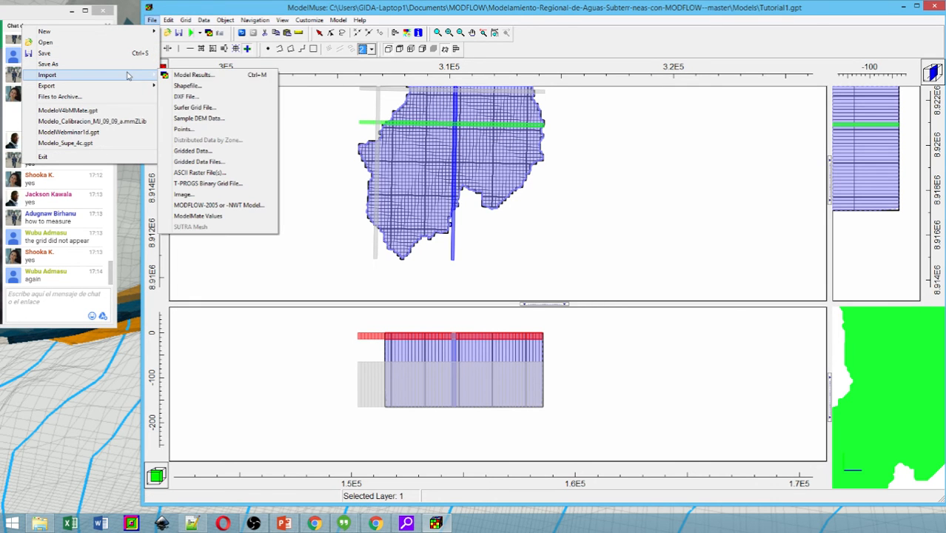
{"action": "left_click", "coordinate": [217, 111]}
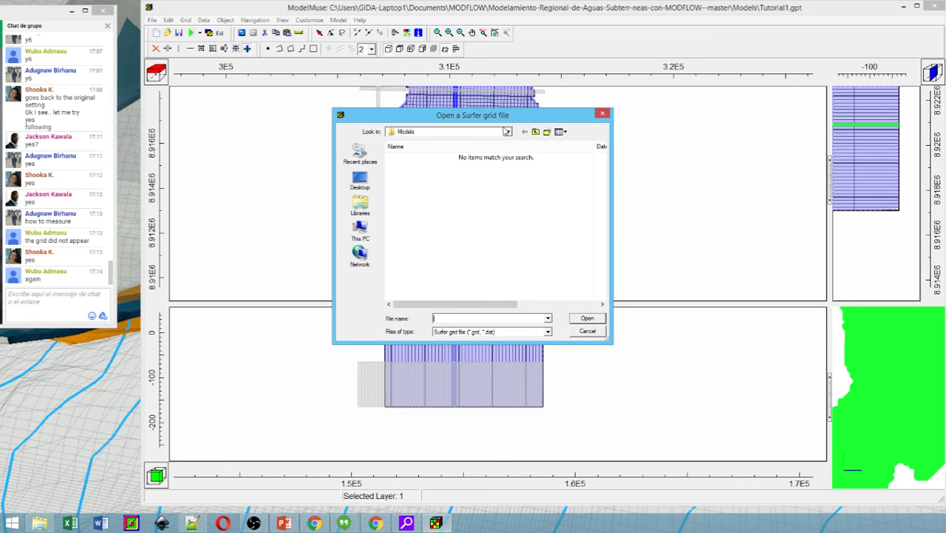
{"action": "left_click", "coordinate": [535, 132]}
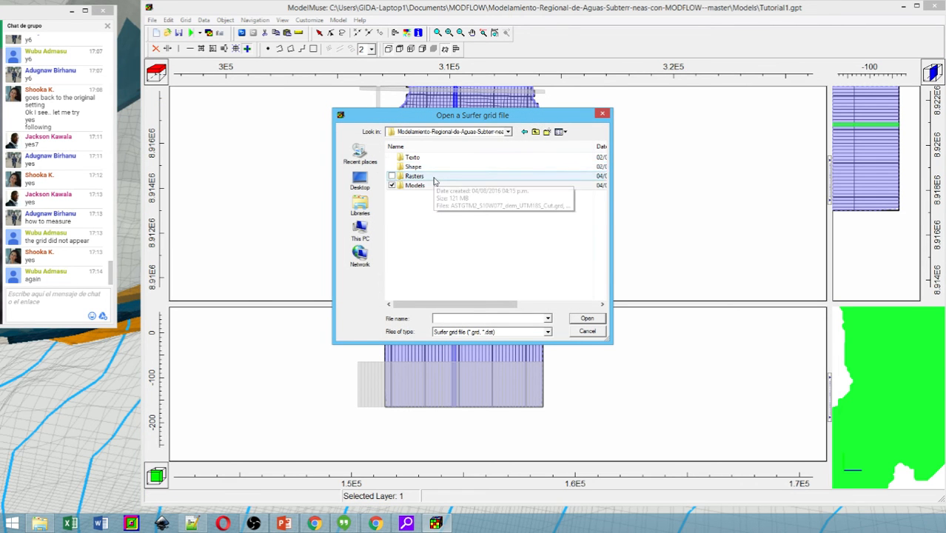
{"action": "double_click", "coordinate": [434, 179]}
{"action": "left_click", "coordinate": [510, 162]}
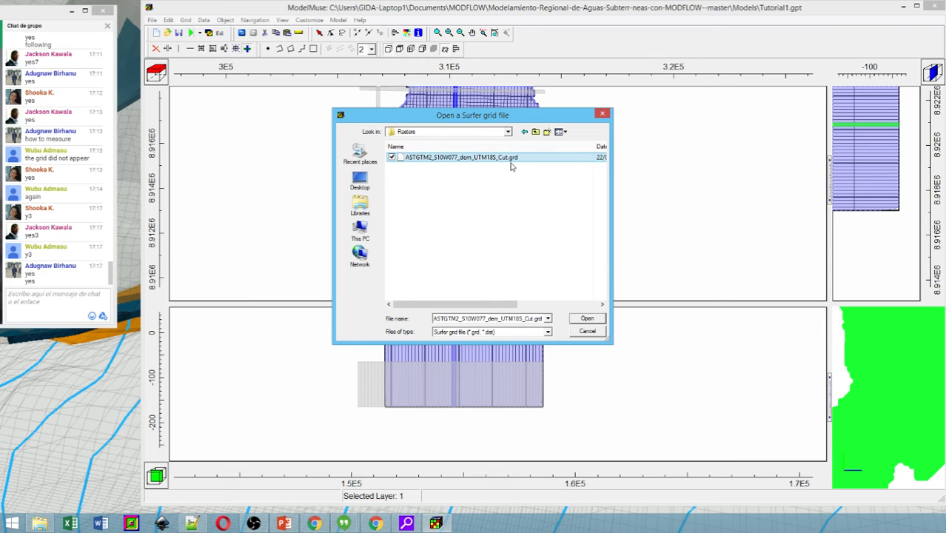
{"action": "double_click", "coordinate": [498, 160]}
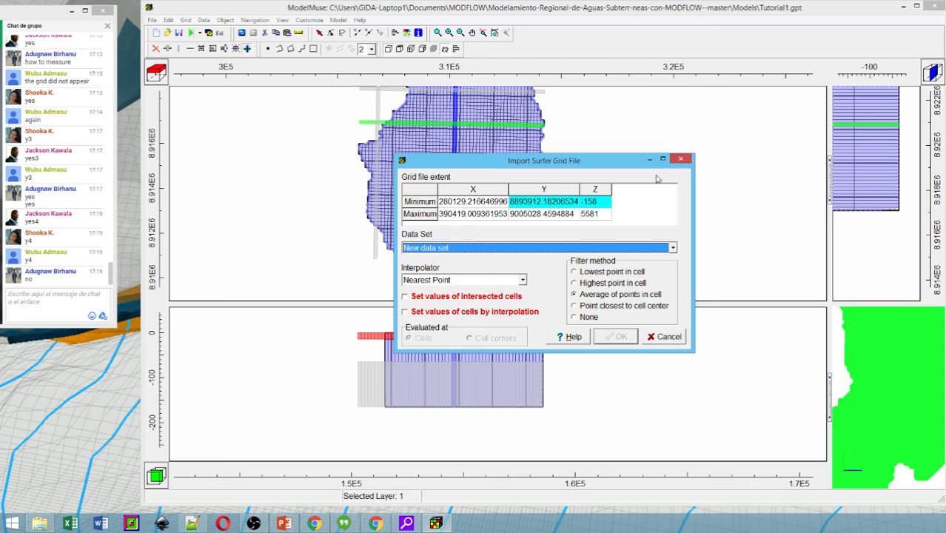
{"action": "left_click", "coordinate": [680, 159]}
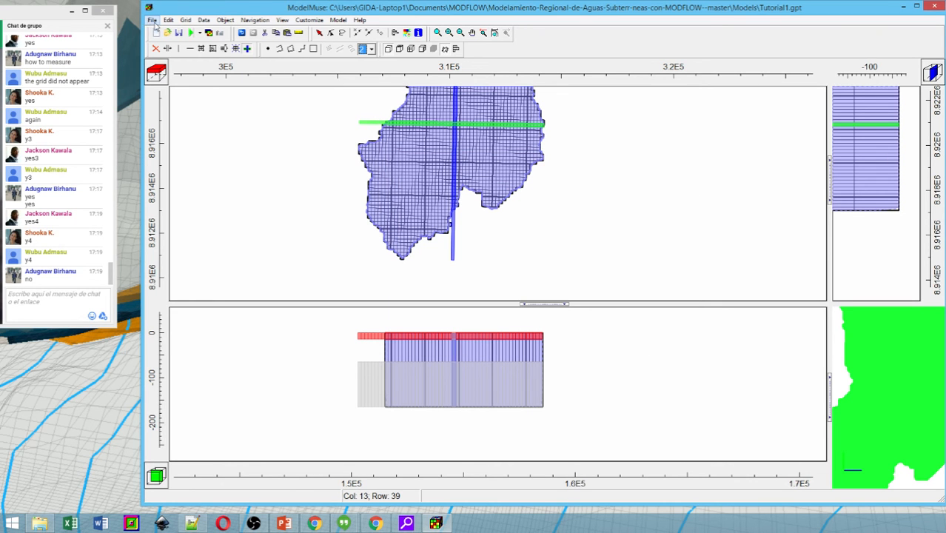
- Open ASTGTM2_S10W077_dem_UTM18S_Cut.grd from the Rasters folder as a Surfer grid import
{"action": "left_click", "coordinate": [152, 20]}
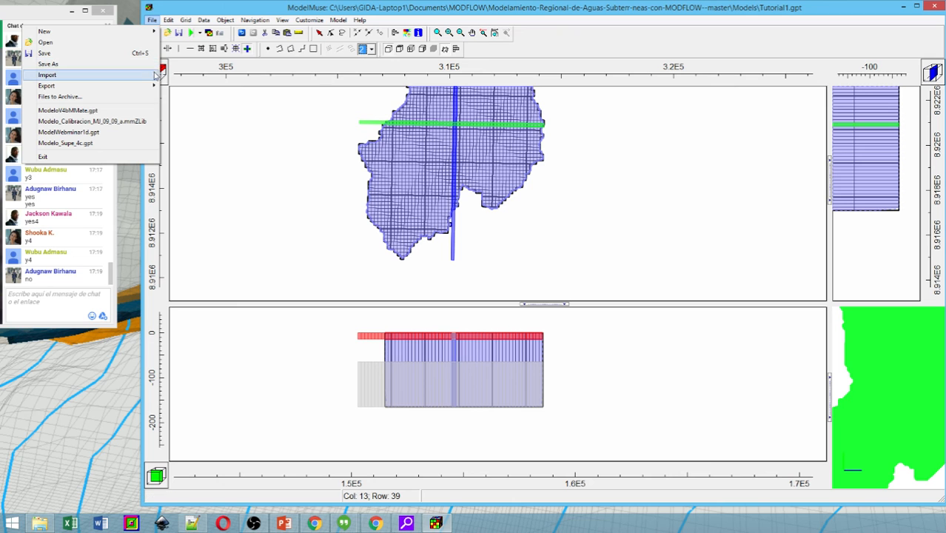
{"action": "mouse_move", "coordinate": [156, 76]}
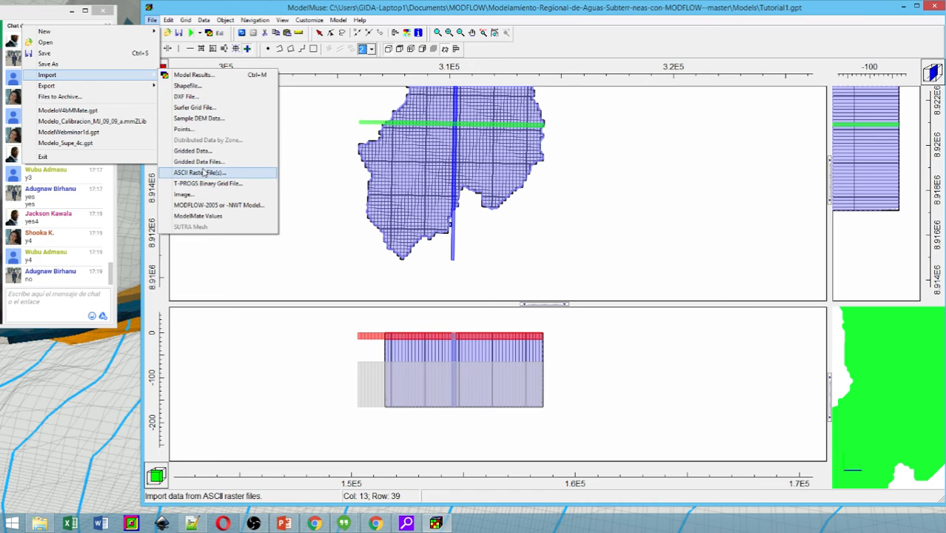
{"action": "left_click", "coordinate": [205, 108]}
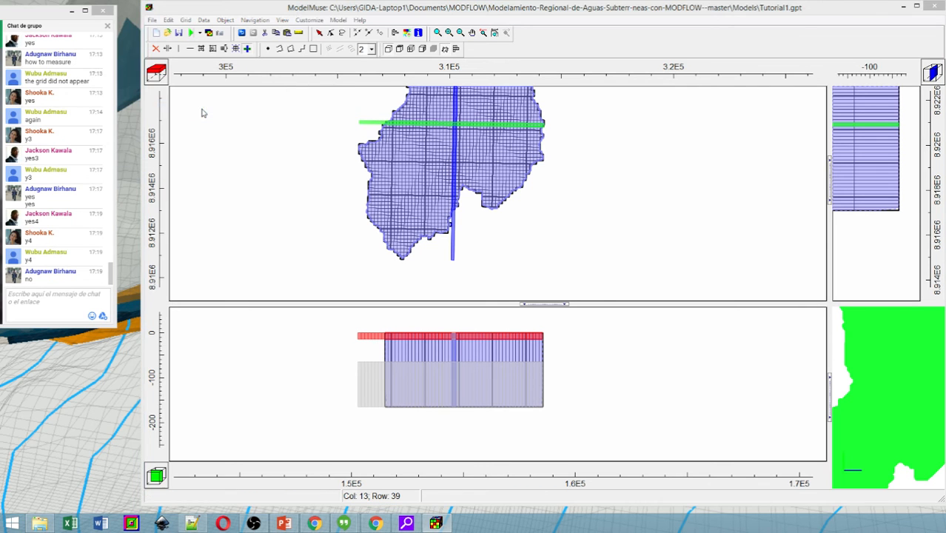
{"action": "left_click", "coordinate": [428, 159]}
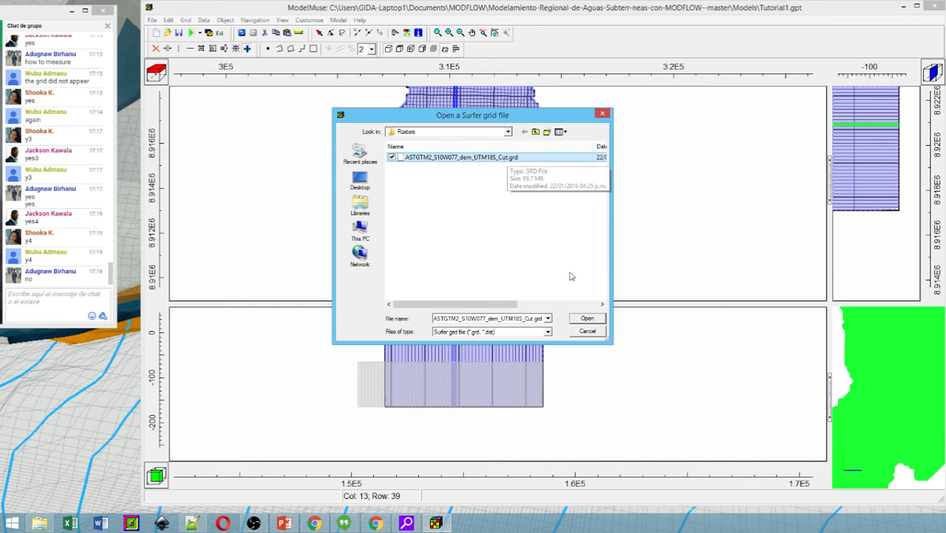
{"action": "left_click", "coordinate": [585, 319]}
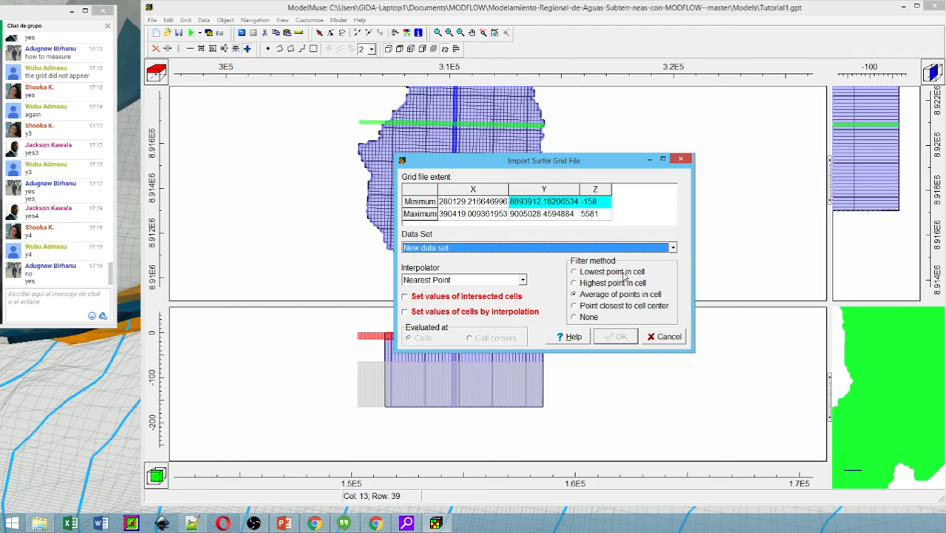
- Import the grid into the Model_Top data set, filtering by the point closest to cell center and setting values of intersected cells
{"action": "left_click", "coordinate": [624, 274]}
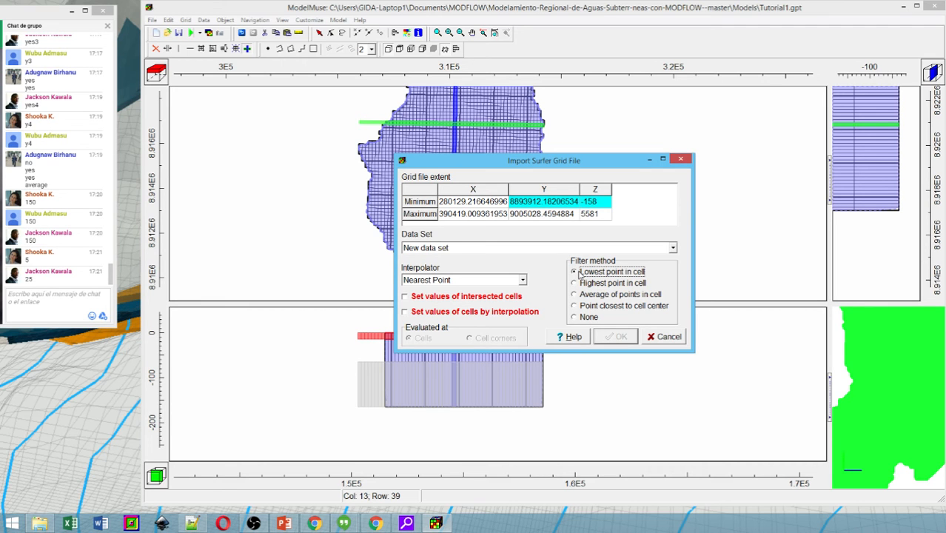
{"action": "left_click", "coordinate": [583, 295]}
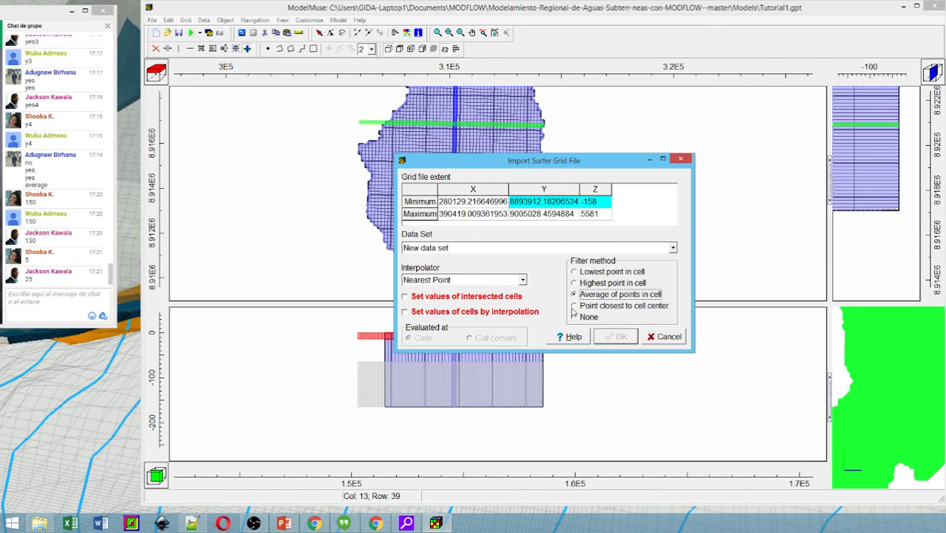
{"action": "left_click", "coordinate": [574, 308]}
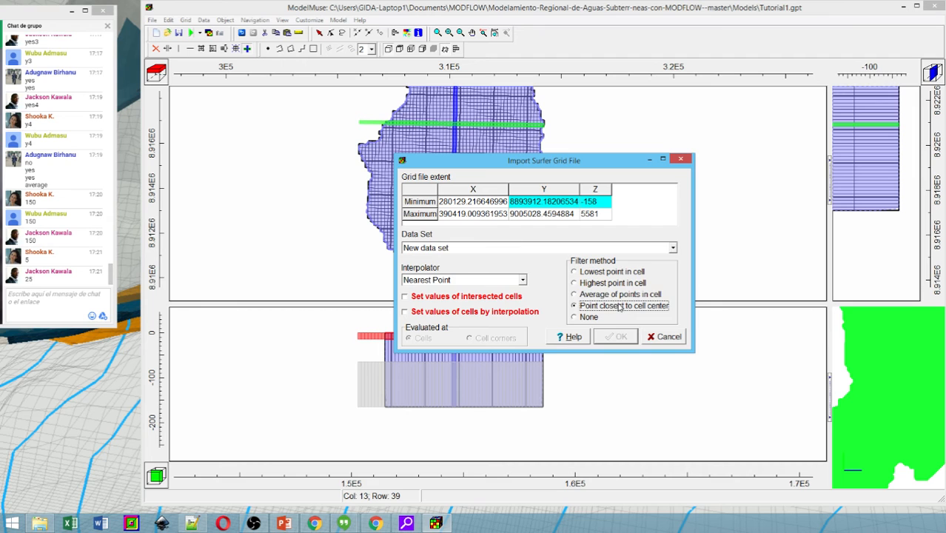
{"action": "left_click", "coordinate": [522, 247]}
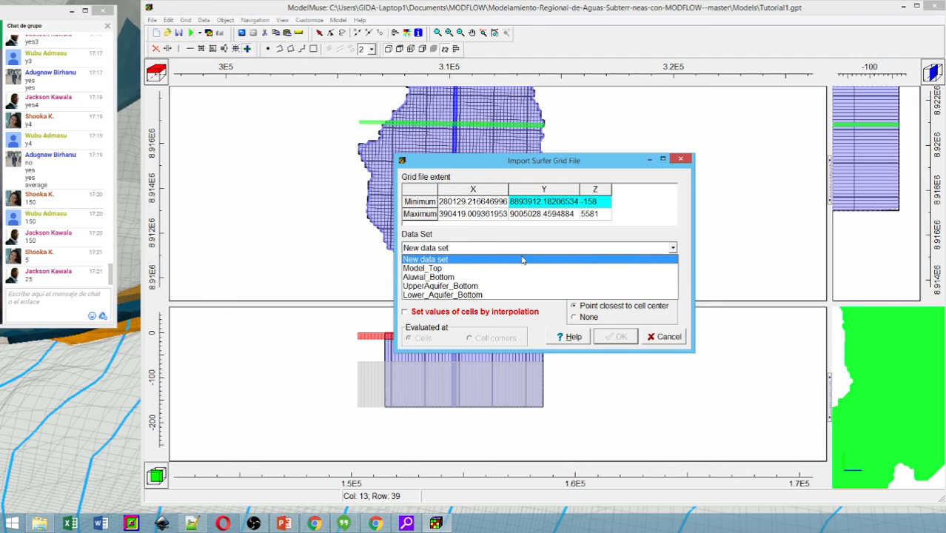
{"action": "left_click", "coordinate": [522, 268]}
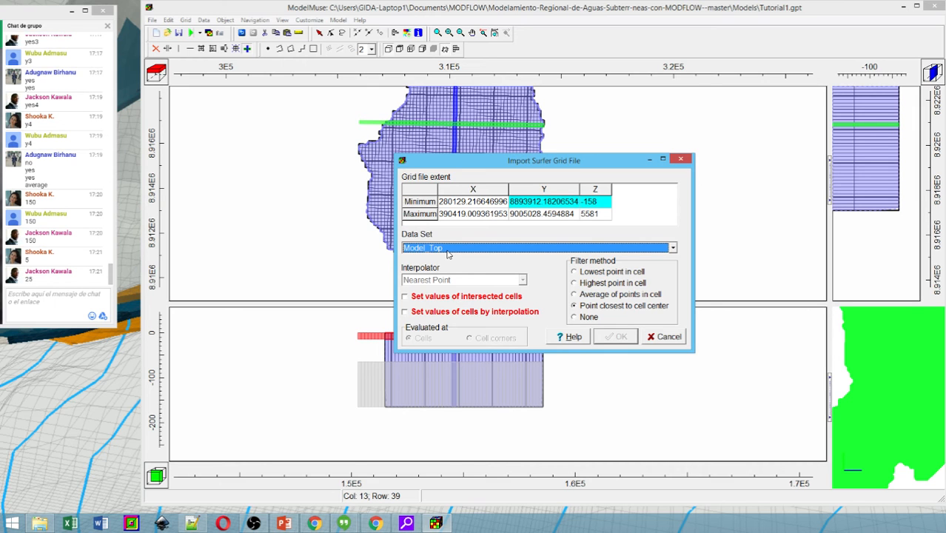
{"action": "left_click", "coordinate": [405, 297]}
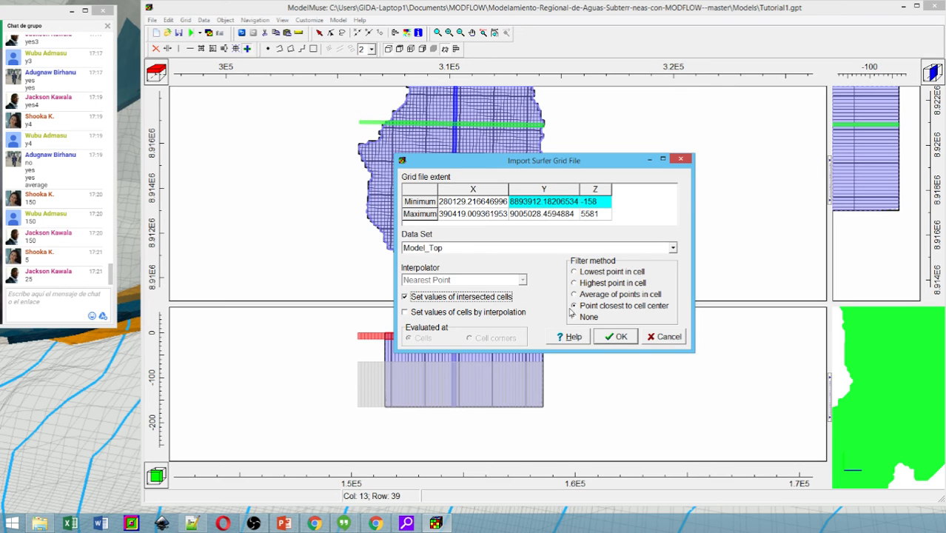
{"action": "left_click", "coordinate": [628, 339]}
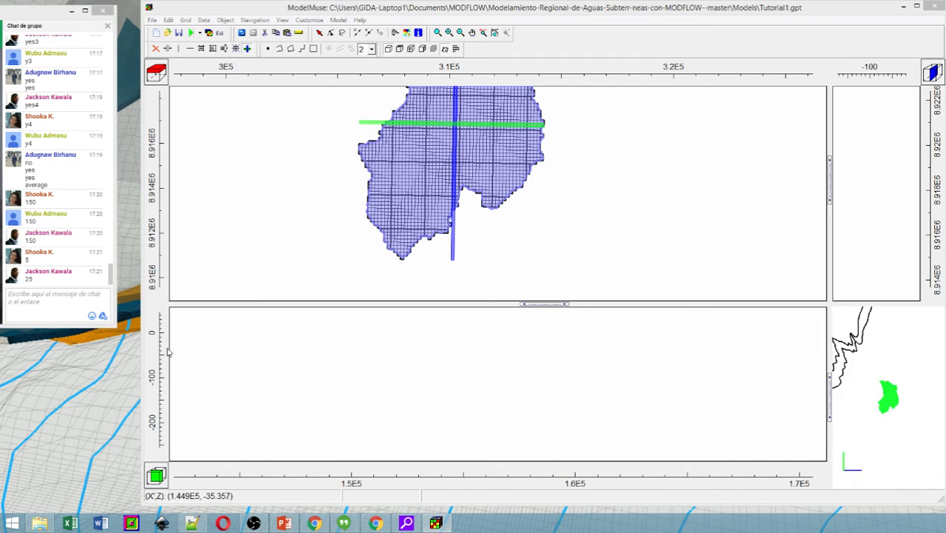
- Restore the default view of the model and set the vertical exaggeration to 3
{"action": "left_click", "coordinate": [495, 33]}
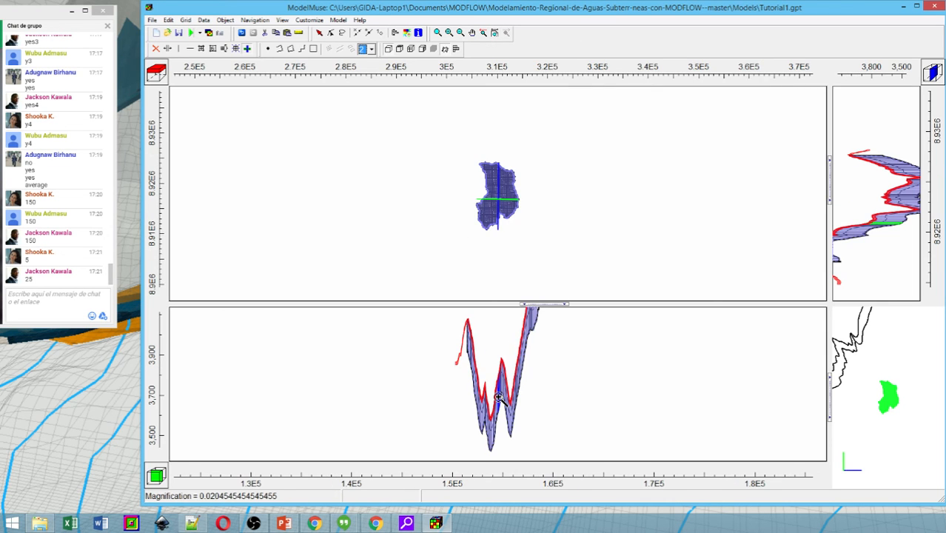
{"action": "scroll", "coordinate": [498, 401], "scroll_direction": "up", "scroll_amount": 1}
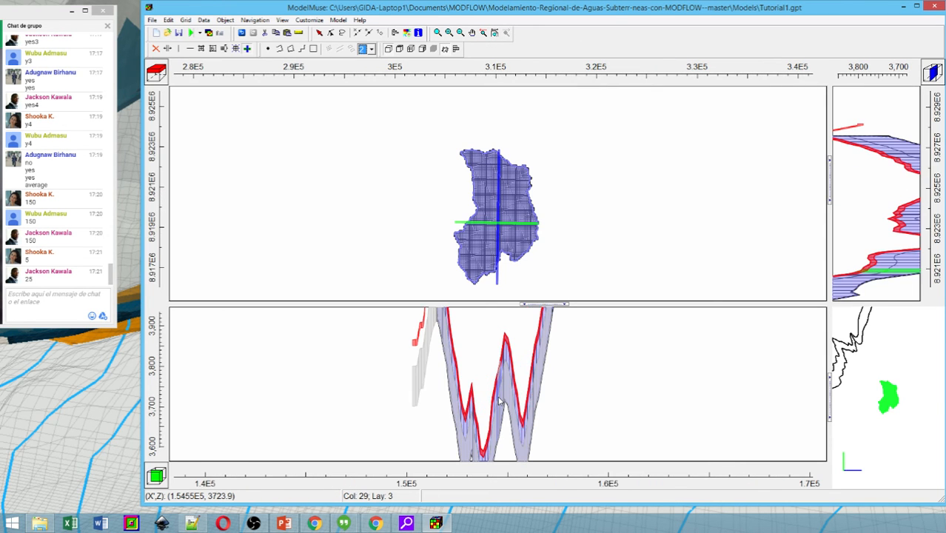
{"action": "scroll", "coordinate": [498, 400], "scroll_direction": "down", "scroll_amount": 1}
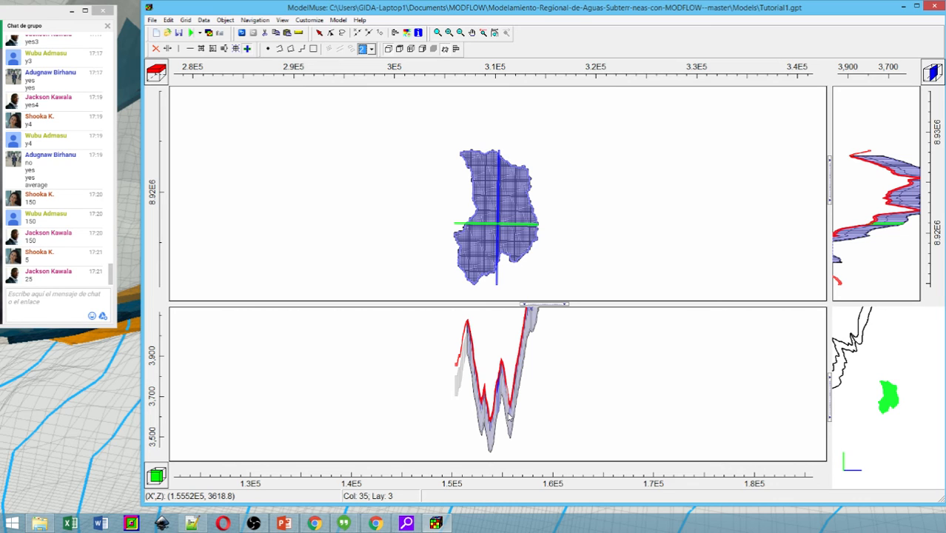
{"action": "left_click", "coordinate": [282, 20]}
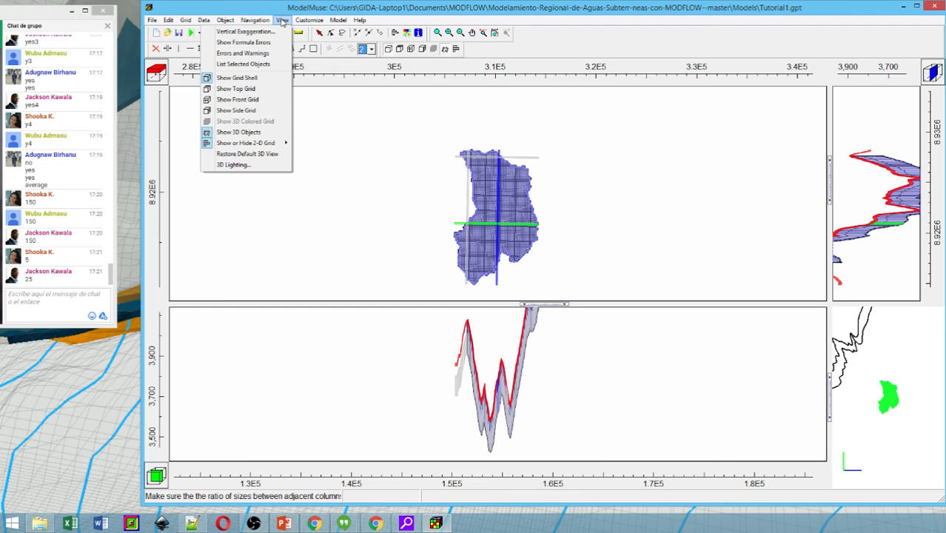
{"action": "left_click", "coordinate": [272, 33]}
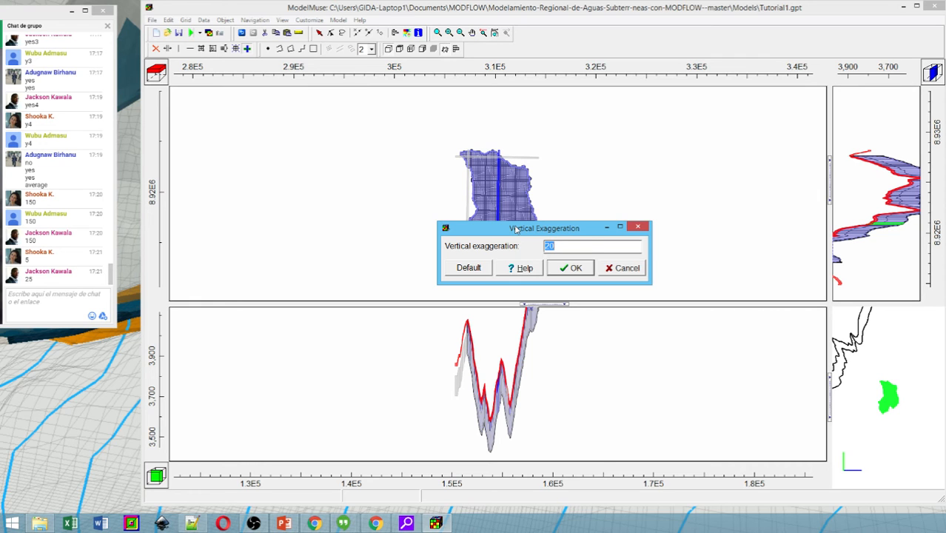
{"action": "type", "text": "3"}
{"action": "key", "text": "alt+Tab"}
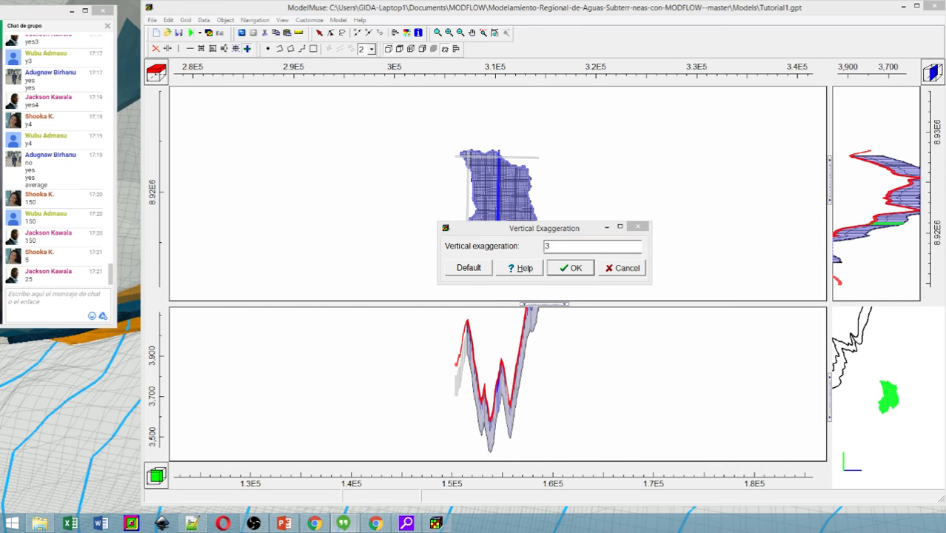
{"action": "key", "text": "alt+Tab"}
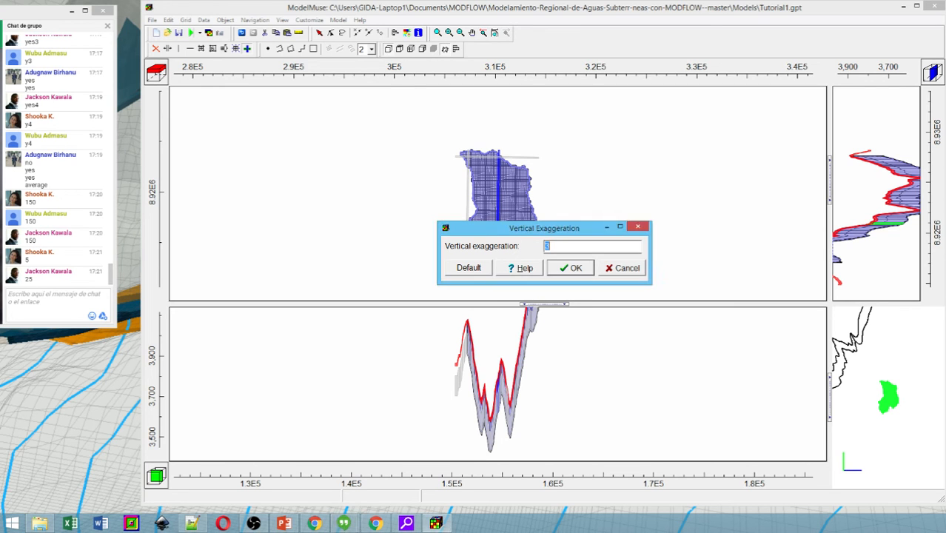
{"action": "left_click", "coordinate": [571, 268]}
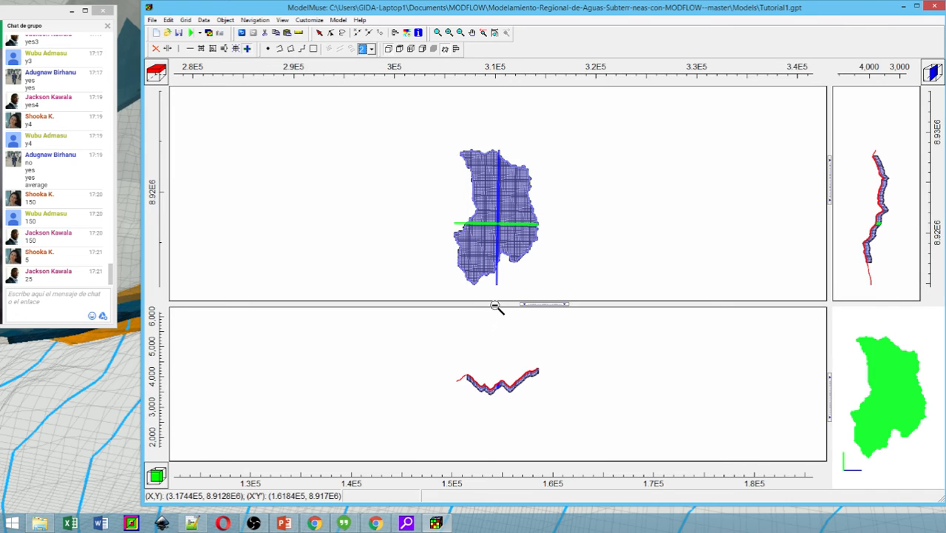
- Select the column and row at the grid's northwestern tip to examine the lowest layer bottom elevation in cross-section
{"action": "scroll", "coordinate": [533, 388], "scroll_direction": "up", "scroll_amount": 1}
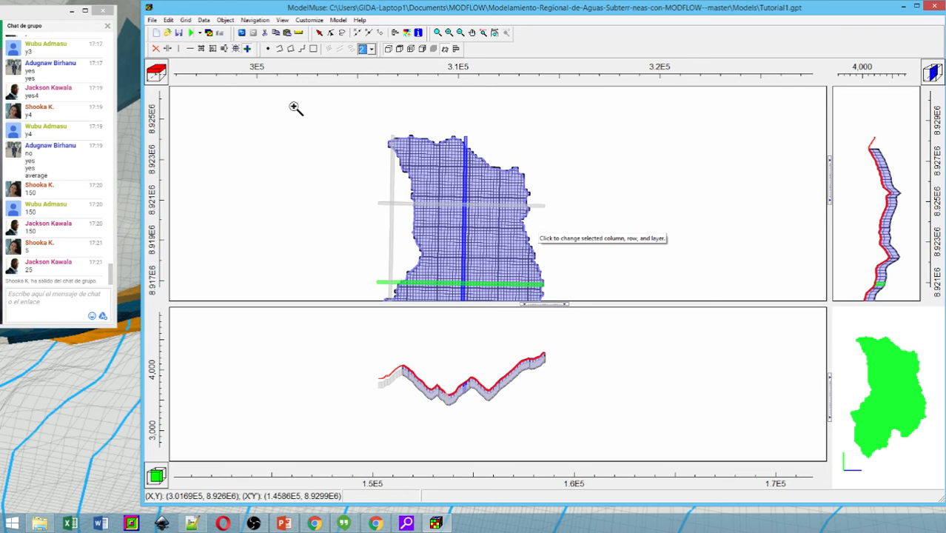
{"action": "left_click", "coordinate": [407, 147]}
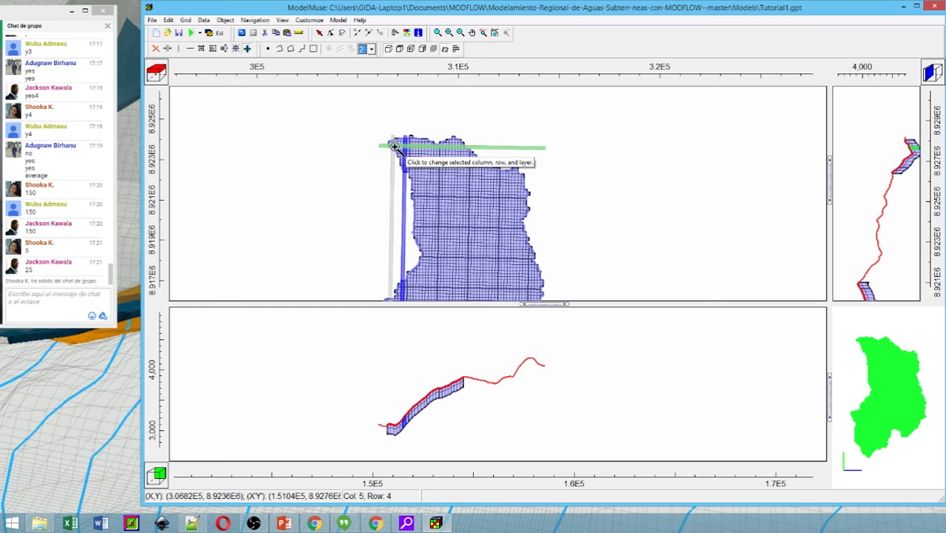
{"action": "left_click", "coordinate": [393, 143]}
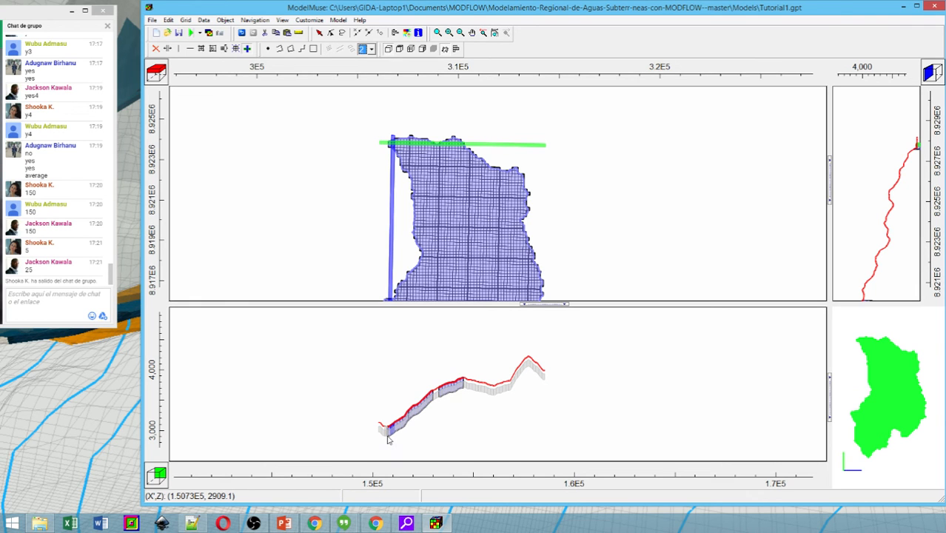
{"action": "left_click", "coordinate": [203, 20]}
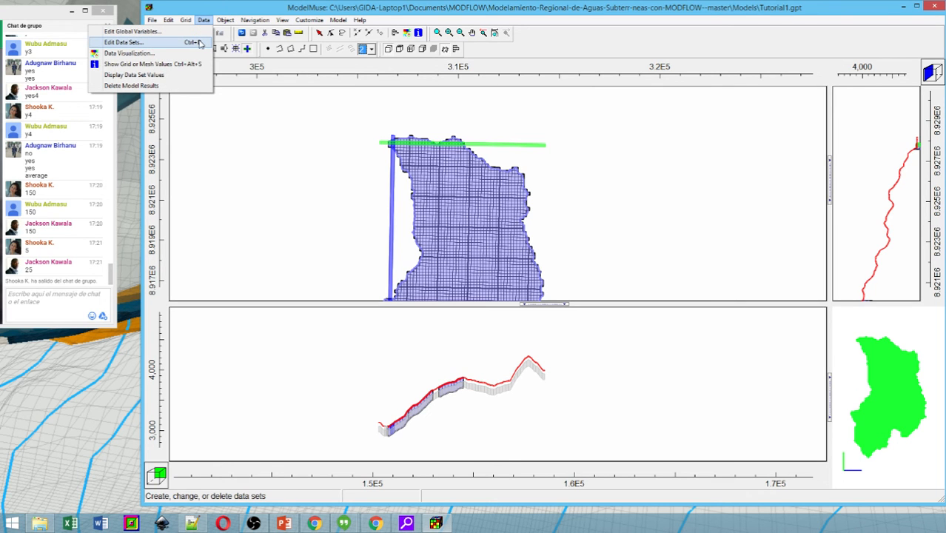
{"action": "left_click", "coordinate": [131, 42]}
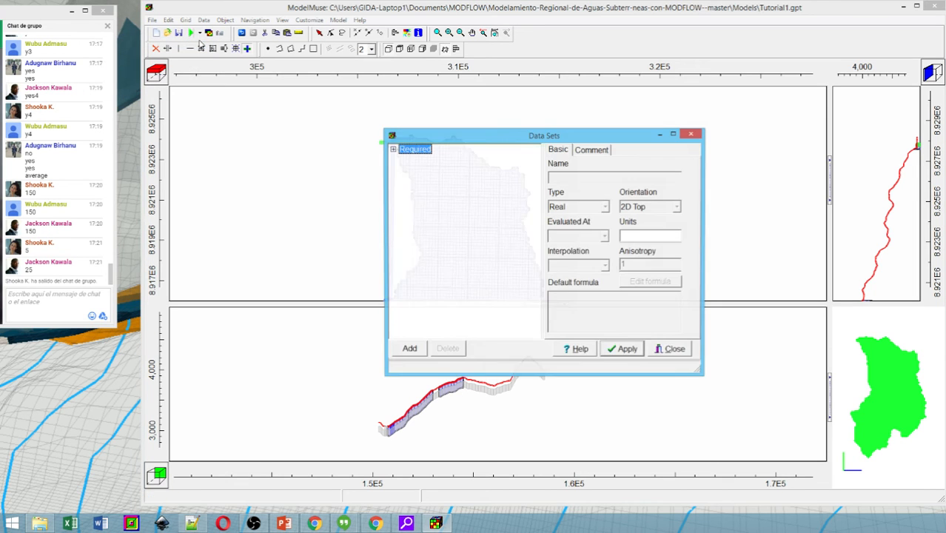
{"action": "left_click", "coordinate": [392, 150]}
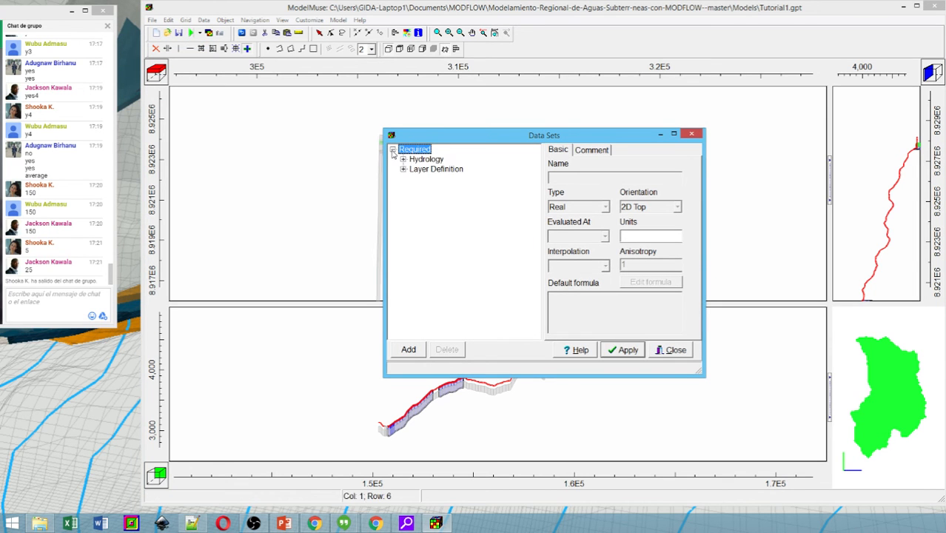
{"action": "left_click", "coordinate": [404, 169]}
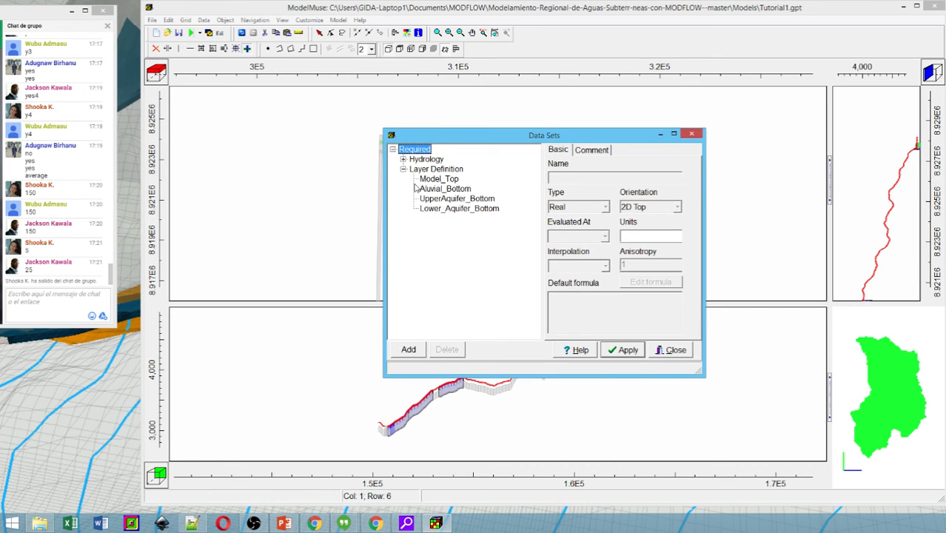
{"action": "left_click", "coordinate": [441, 210]}
{"action": "key", "text": "Tab"}
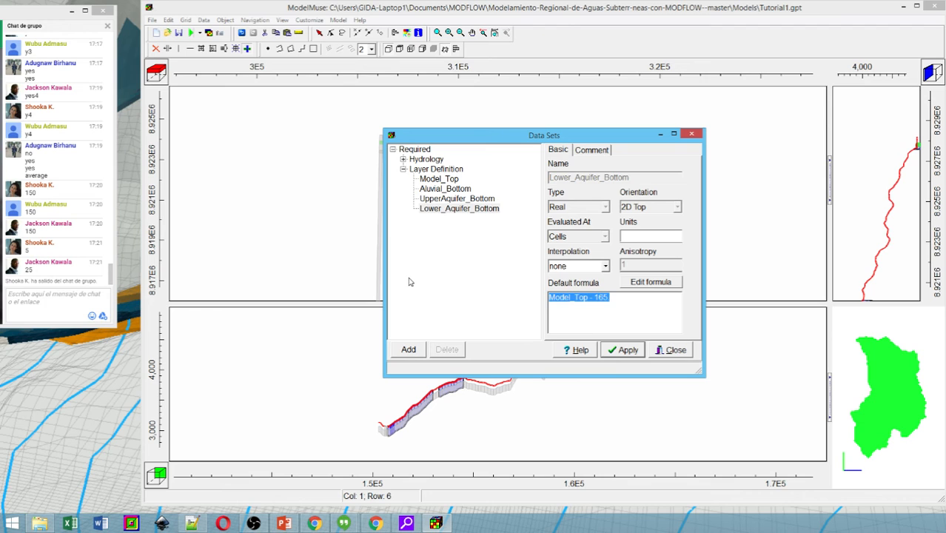
{"action": "type", "text": "2900"}
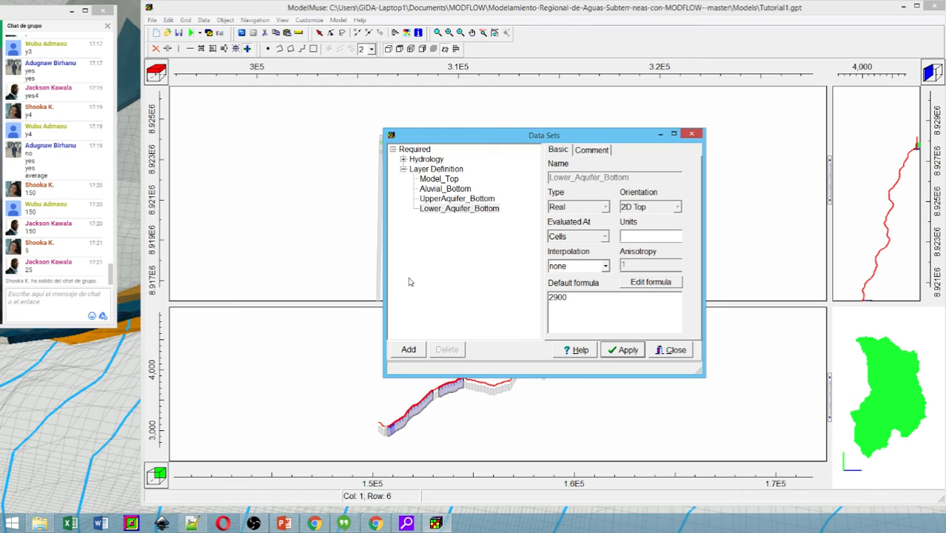
{"action": "left_click", "coordinate": [692, 134]}
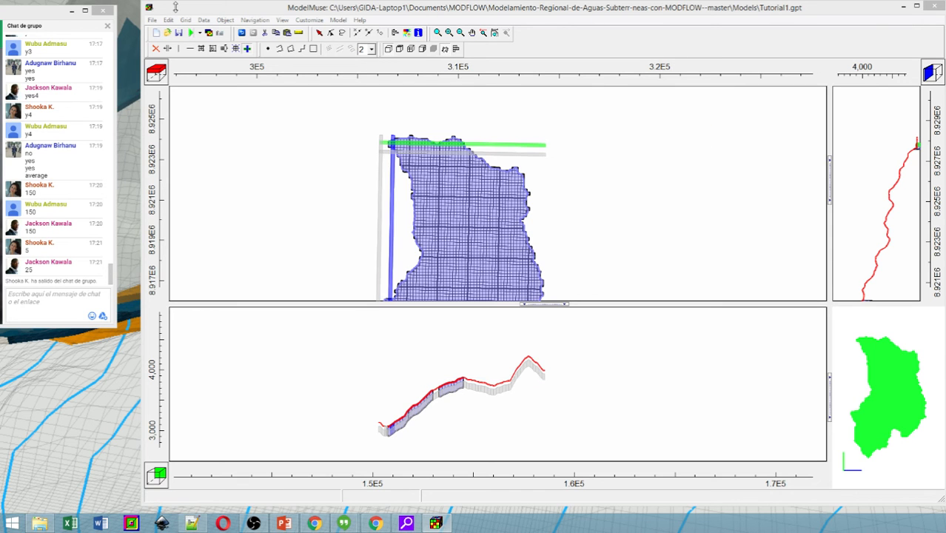
- Set the default formula of the Lower_Aquifer_Bottom layer data set to 2900 and apply it
{"action": "left_click", "coordinate": [185, 20]}
{"action": "mouse_move", "coordinate": [204, 20]}
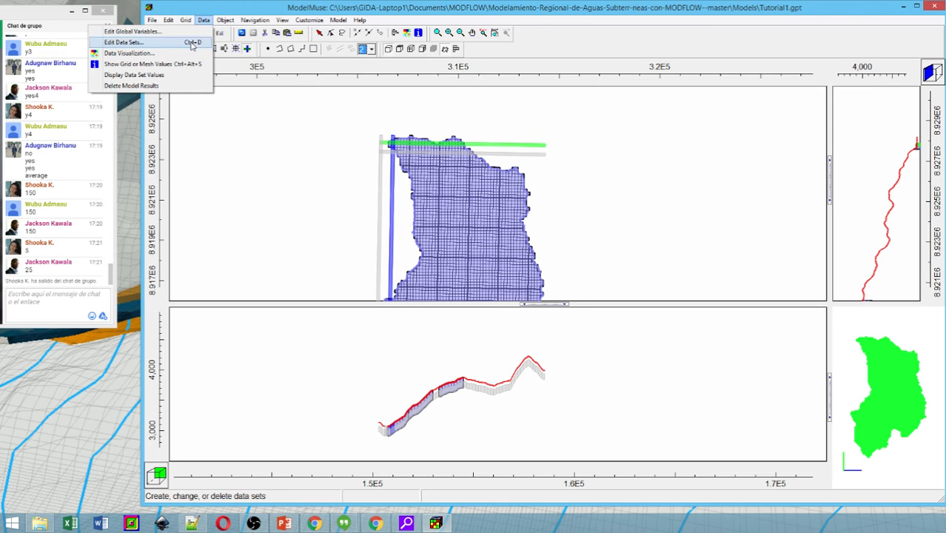
{"action": "left_click", "coordinate": [192, 43]}
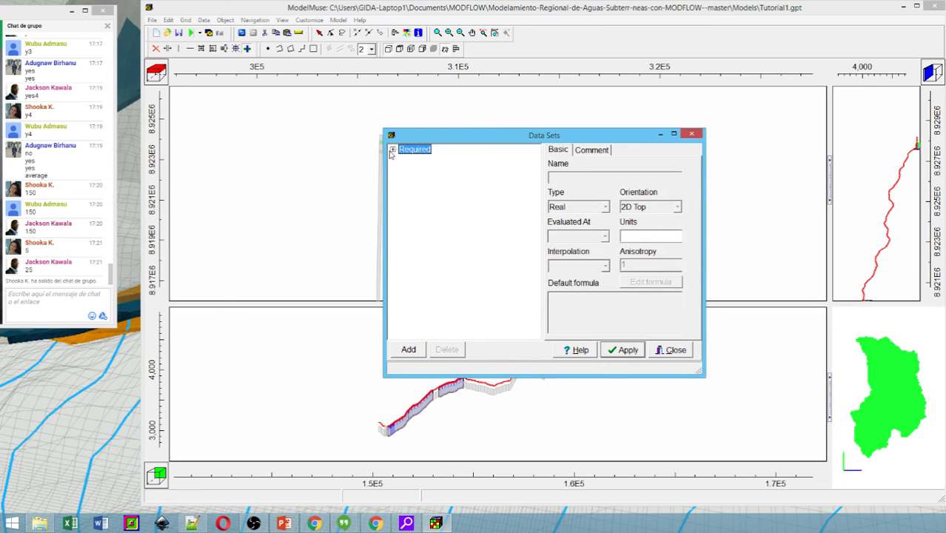
{"action": "left_click", "coordinate": [393, 150]}
{"action": "left_click", "coordinate": [403, 169]}
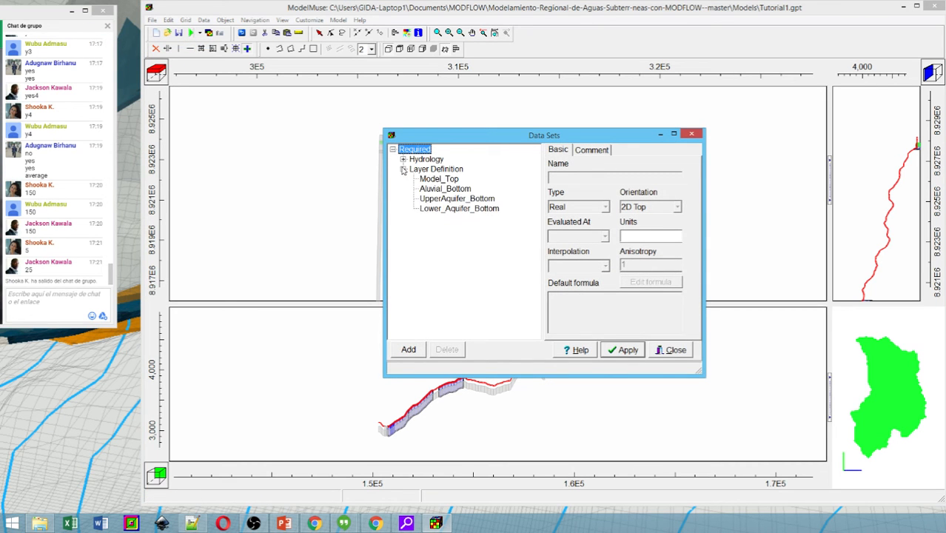
{"action": "left_click", "coordinate": [441, 208]}
{"action": "left_click_drag", "start_coordinate": [608, 296], "coordinate": [462, 291]}
{"action": "type", "text": "2900"}
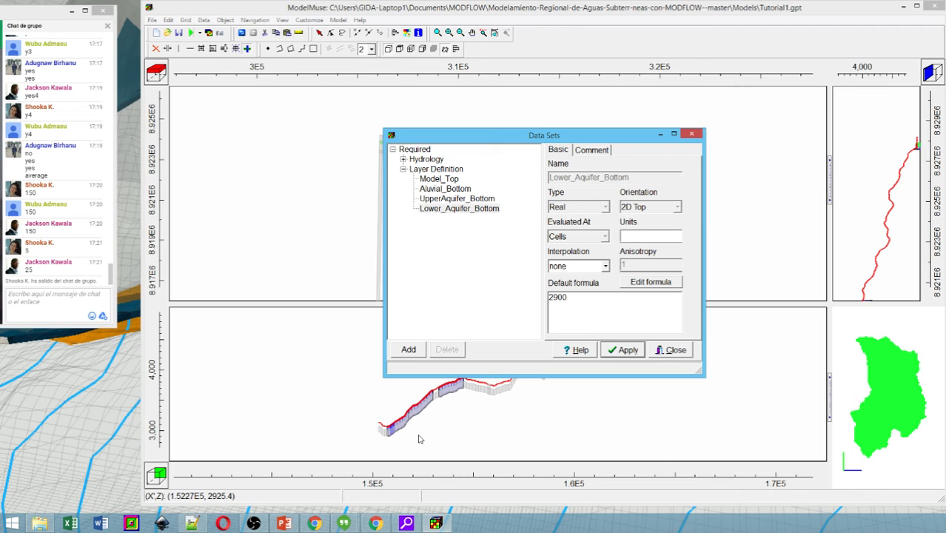
{"action": "left_click", "coordinate": [624, 351]}
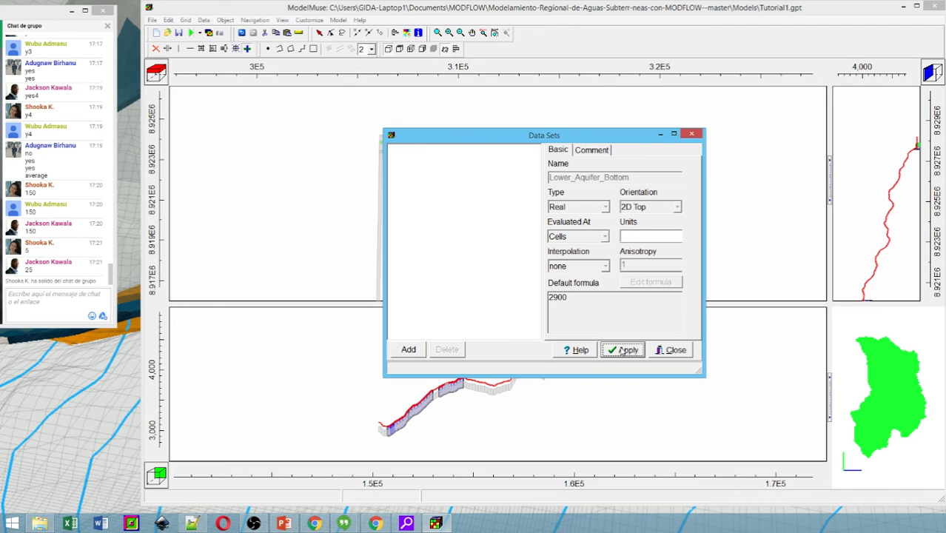
- Select a column and row in the grid's interior to examine the layers down to the aquifer bottom in the cross-sections
{"action": "left_click", "coordinate": [675, 350]}
{"action": "left_click", "coordinate": [473, 226]}
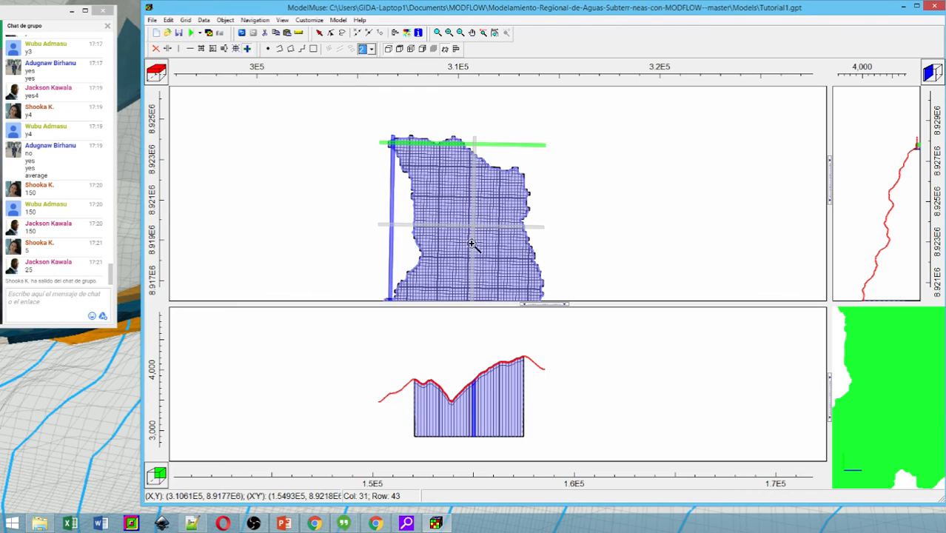
{"action": "left_click", "coordinate": [450, 284]}
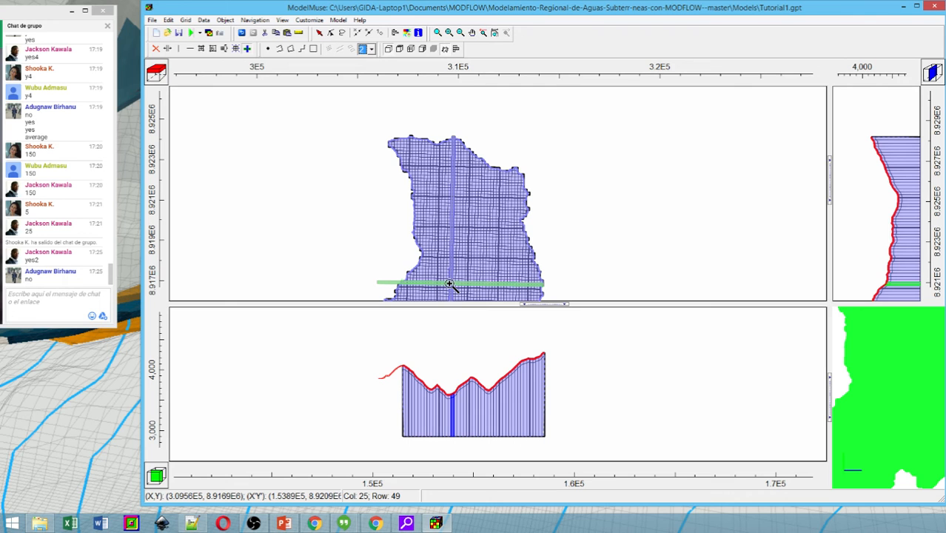
- Review the default formula of the Lower_Aquifer_Bottom data set under Layer Definition without changing it
{"action": "left_click", "coordinate": [203, 20]}
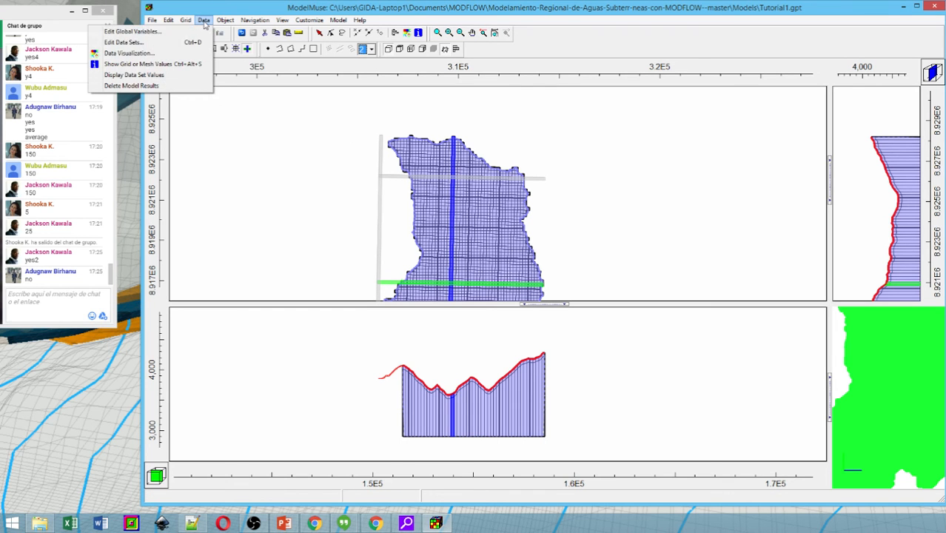
{"action": "left_click", "coordinate": [156, 45]}
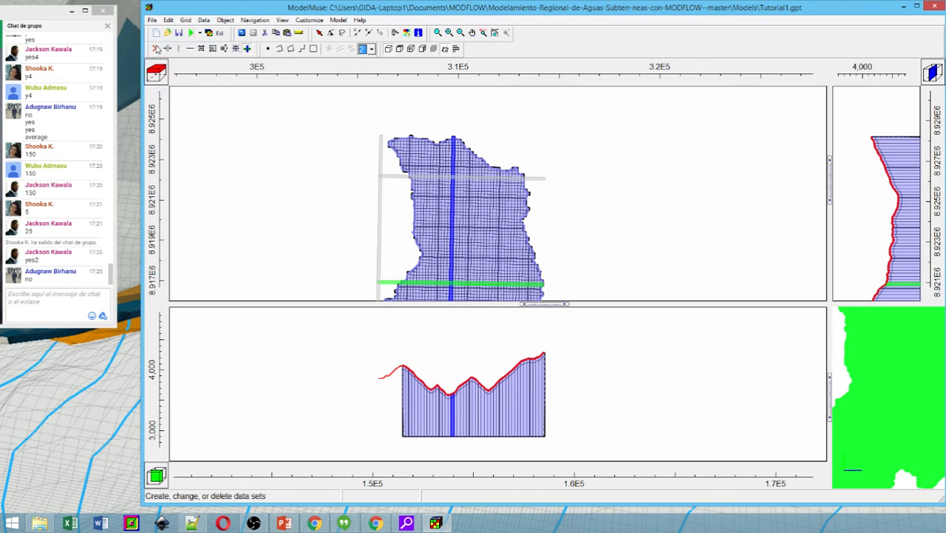
{"action": "left_click", "coordinate": [393, 150]}
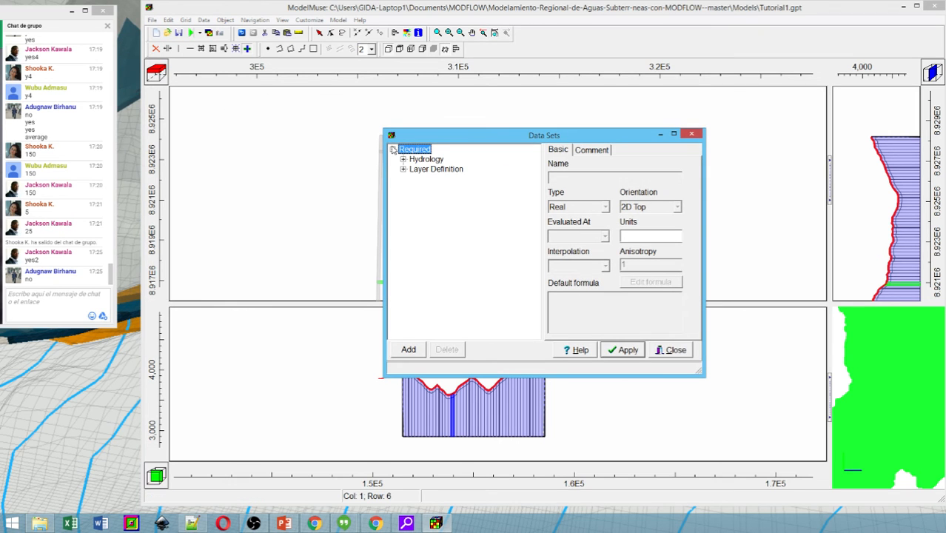
{"action": "left_click", "coordinate": [403, 168]}
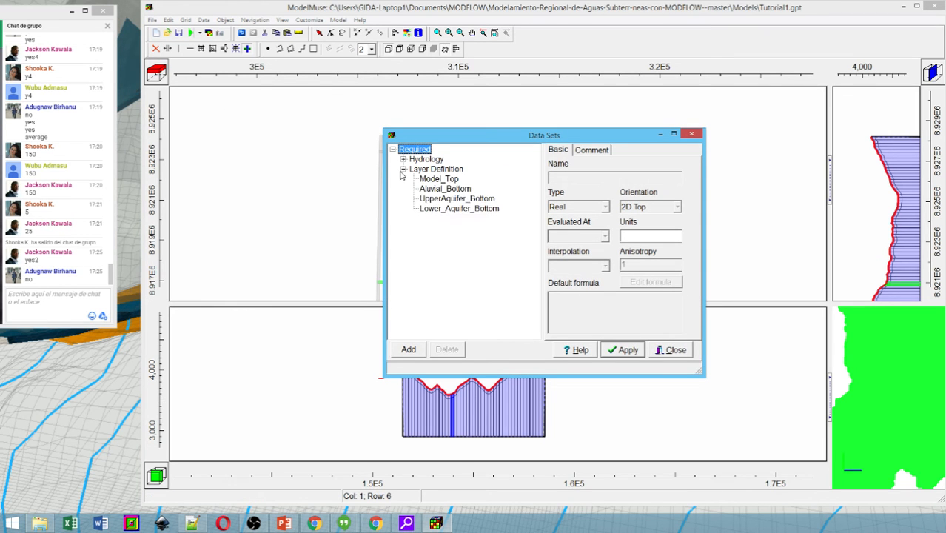
{"action": "left_click", "coordinate": [442, 209]}
{"action": "left_click_drag", "start_coordinate": [580, 313], "coordinate": [540, 297]}
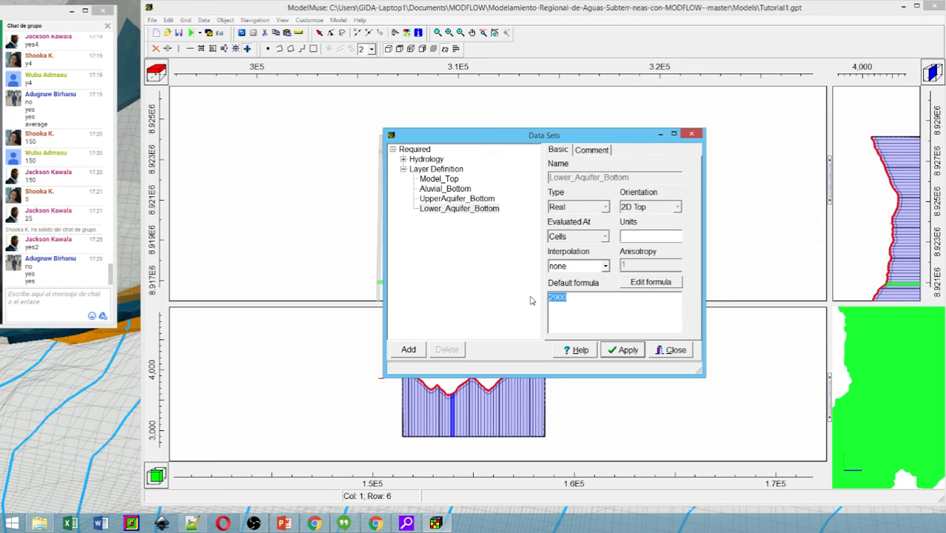
{"action": "left_click", "coordinate": [691, 134]}
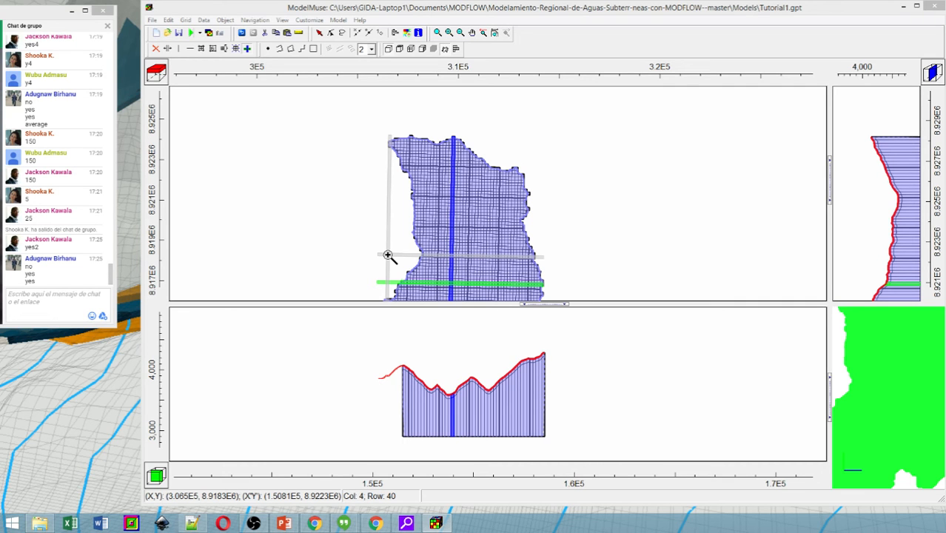
{"action": "left_click_drag", "start_coordinate": [388, 255], "coordinate": [379, 236]}
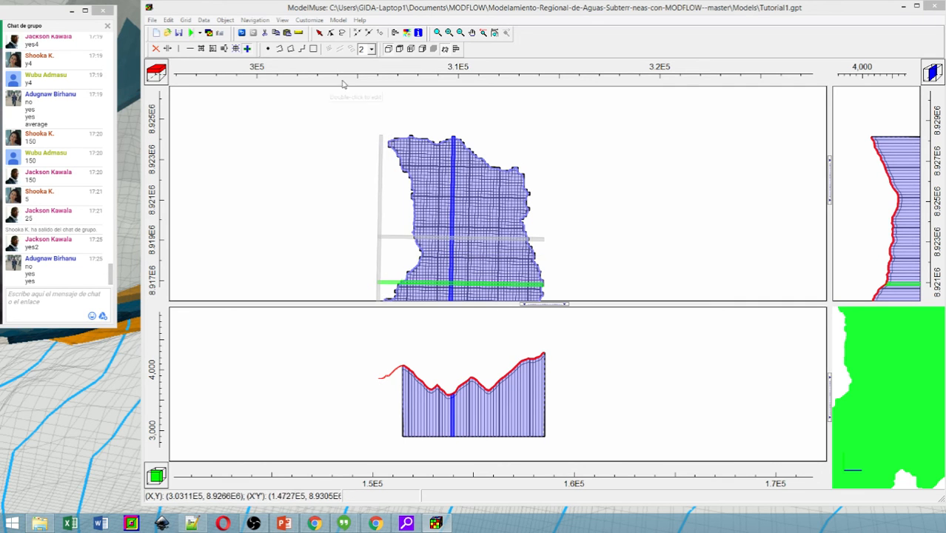
{"action": "left_click", "coordinate": [474, 35]}
{"action": "left_click_drag", "start_coordinate": [490, 191], "coordinate": [482, 152]}
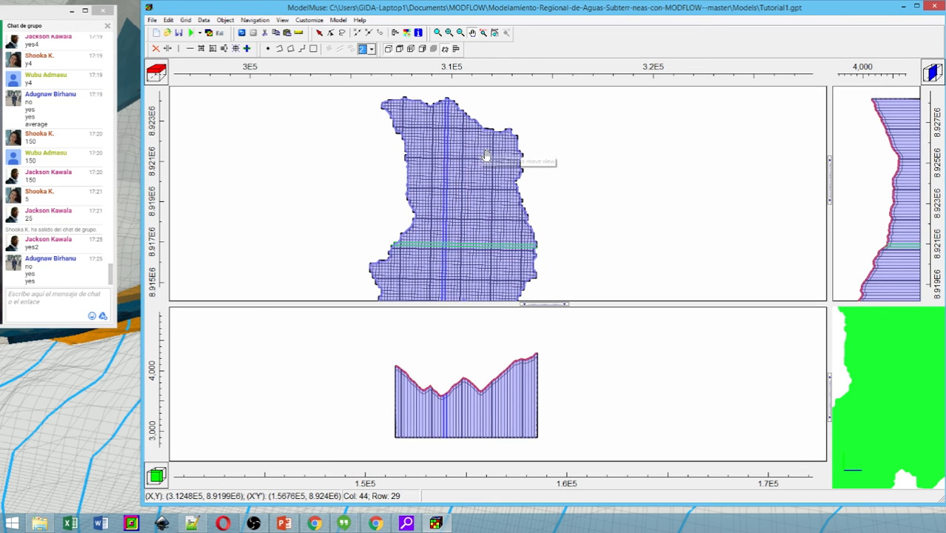
{"action": "left_click_drag", "start_coordinate": [506, 203], "coordinate": [505, 198]}
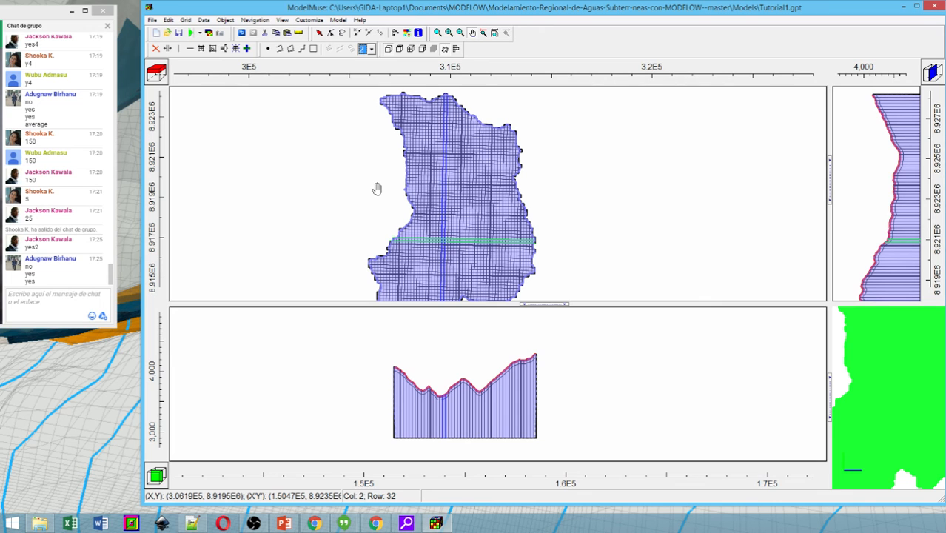
{"action": "left_click", "coordinate": [154, 20]}
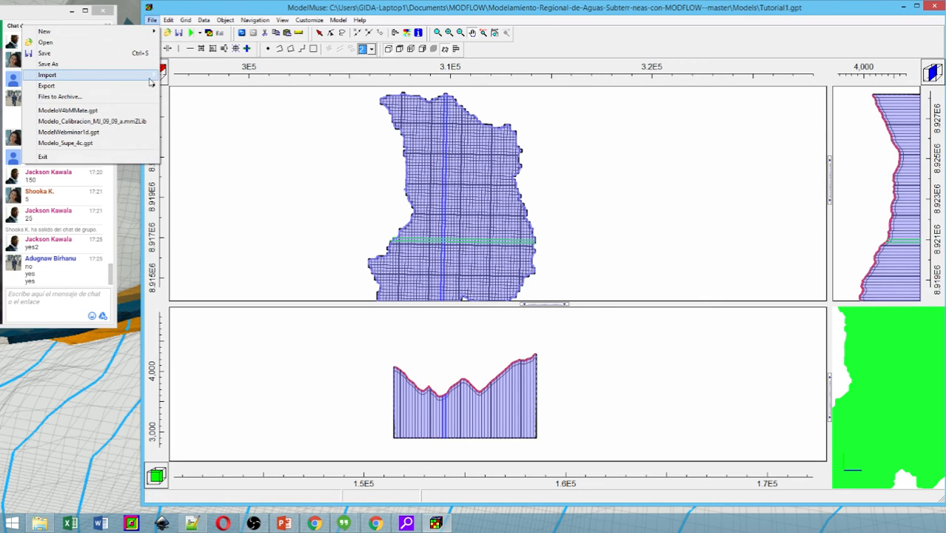
{"action": "mouse_move", "coordinate": [152, 78]}
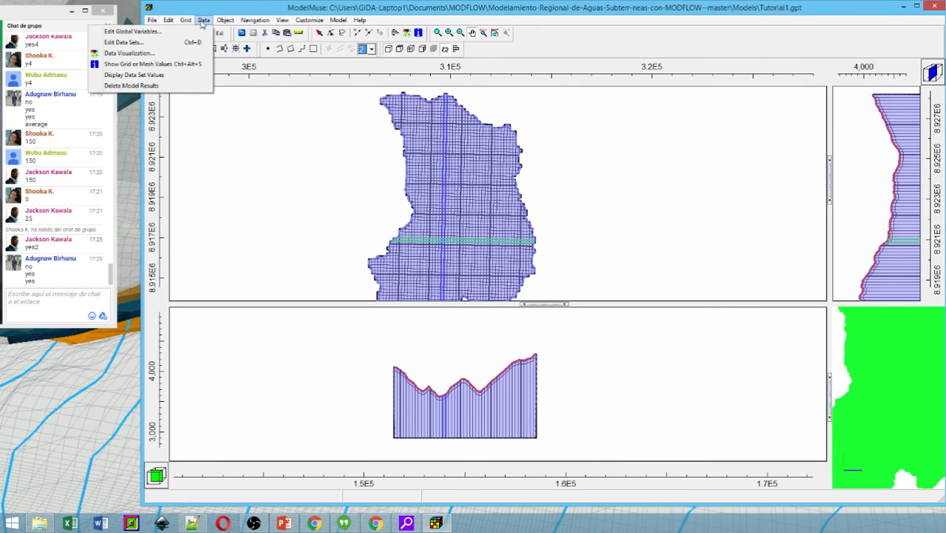
{"action": "mouse_move", "coordinate": [176, 21]}
{"action": "mouse_move", "coordinate": [168, 23]}
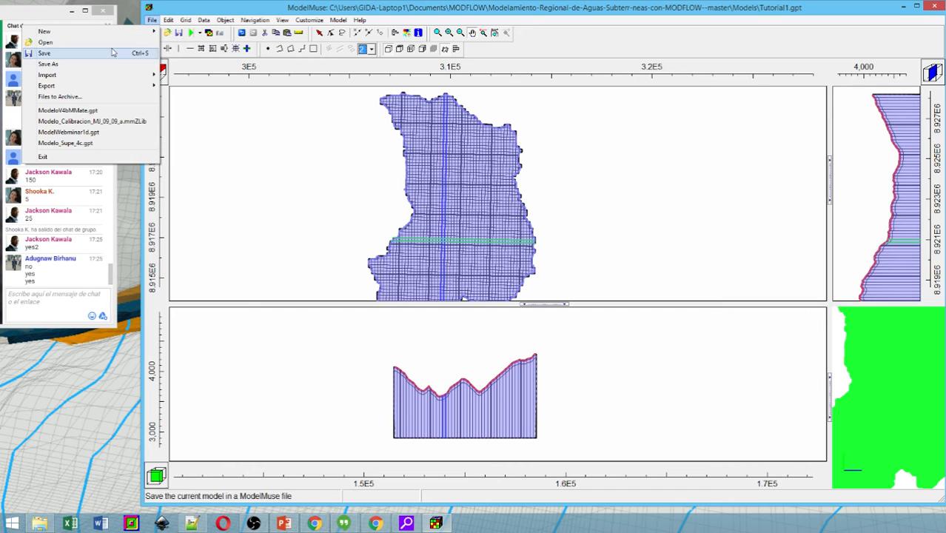
{"action": "mouse_move", "coordinate": [130, 80]}
{"action": "left_click", "coordinate": [185, 86]}
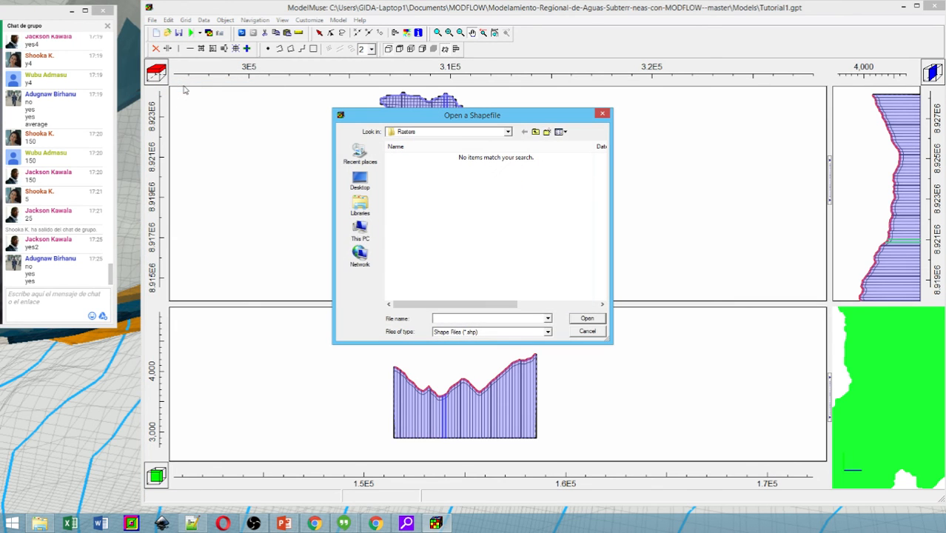
{"action": "left_click", "coordinate": [536, 132]}
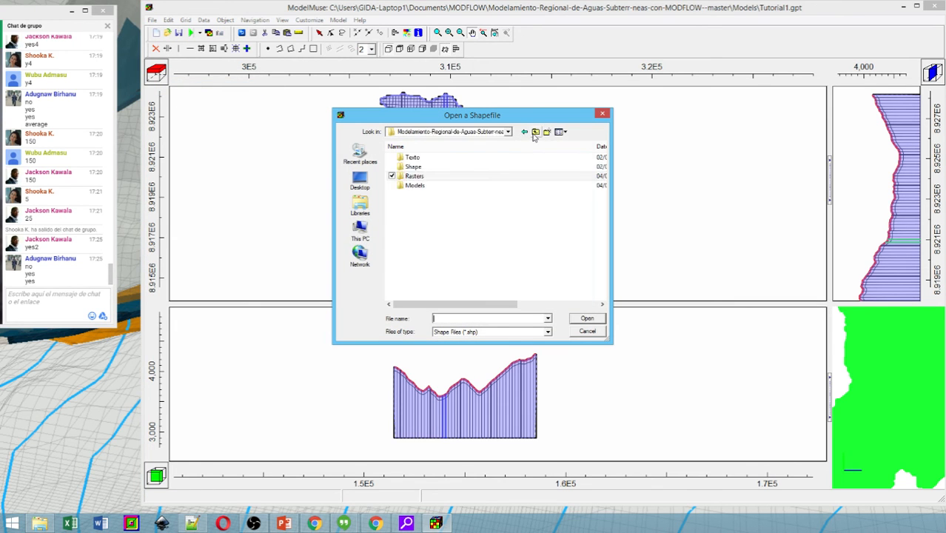
{"action": "double_click", "coordinate": [415, 167]}
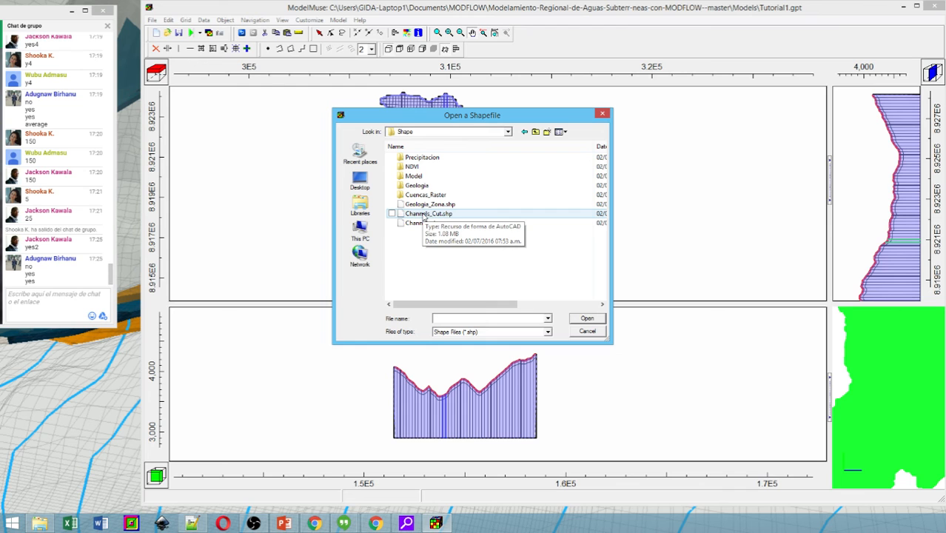
{"action": "left_click", "coordinate": [604, 113]}
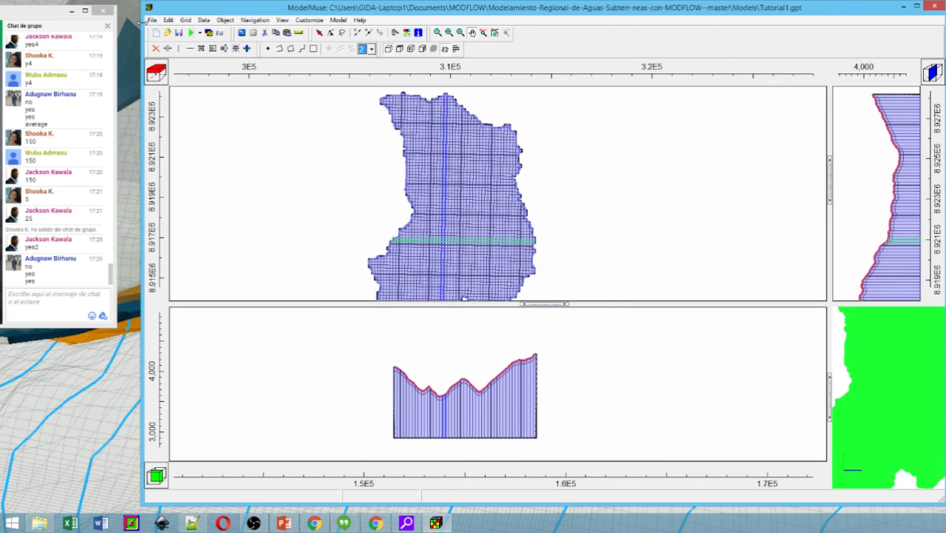
- Open Channels_Cut.shp from the project's Shape folder for import as a shapefile
{"action": "left_click", "coordinate": [151, 20]}
{"action": "mouse_move", "coordinate": [121, 76]}
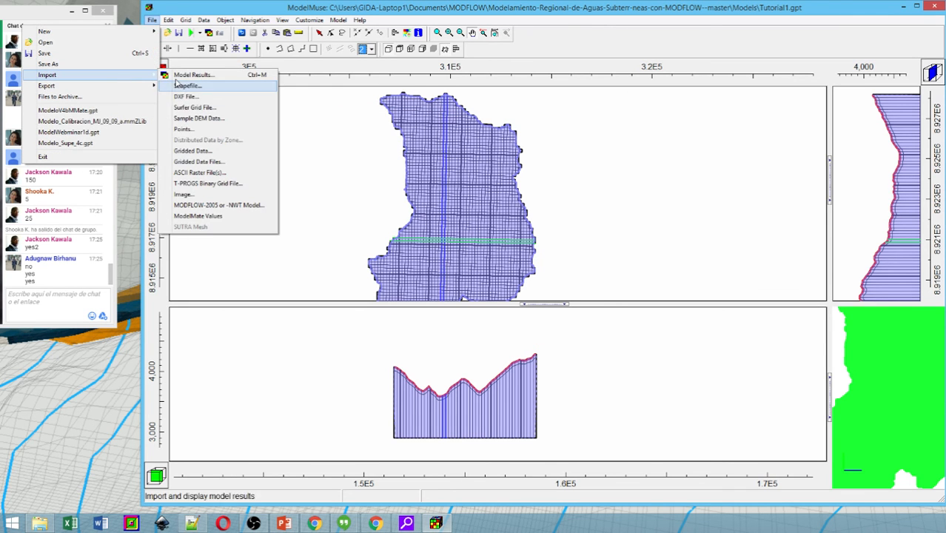
{"action": "left_click", "coordinate": [213, 87]}
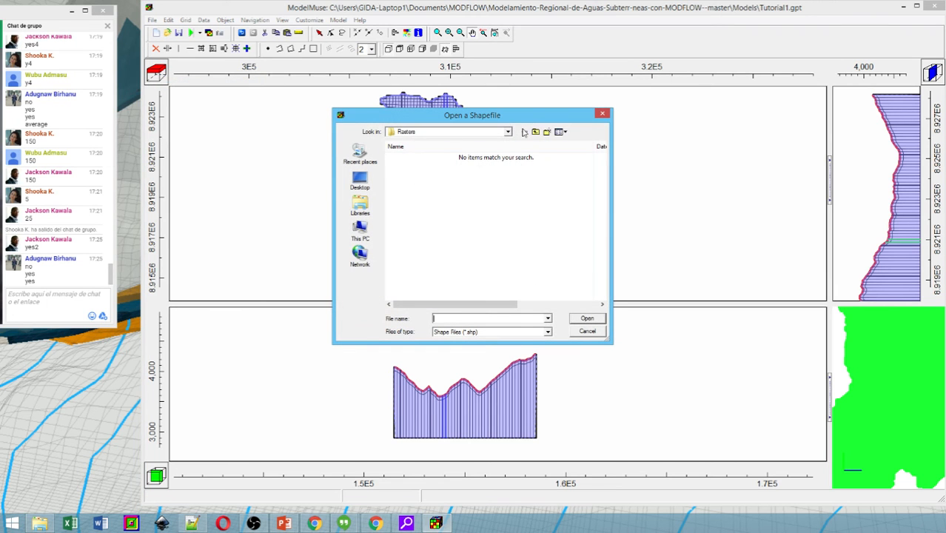
{"action": "left_click", "coordinate": [524, 132]}
{"action": "left_click", "coordinate": [523, 132]}
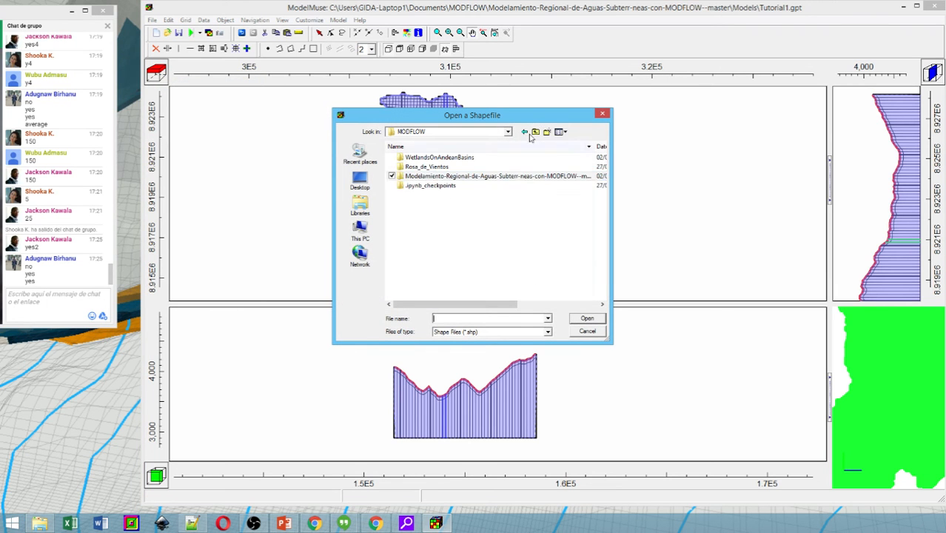
{"action": "double_click", "coordinate": [412, 177]}
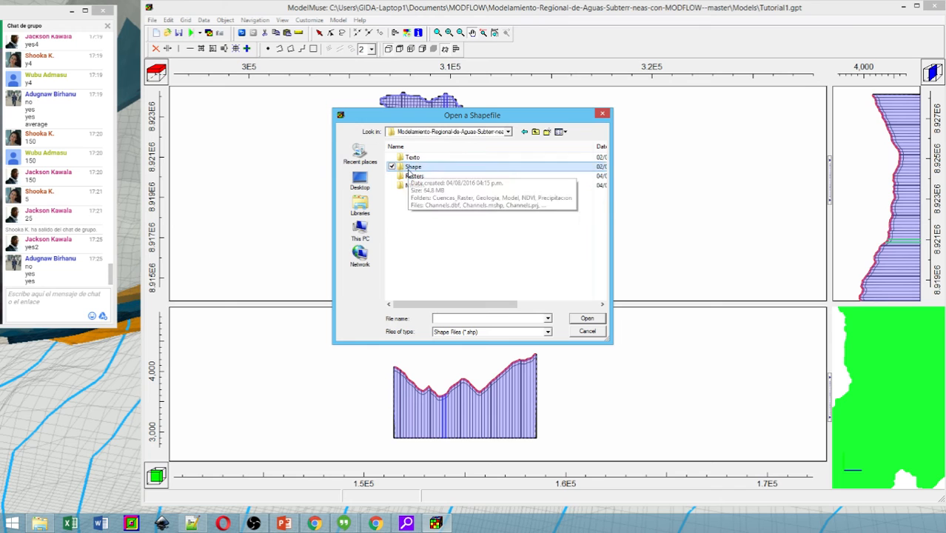
{"action": "double_click", "coordinate": [408, 170]}
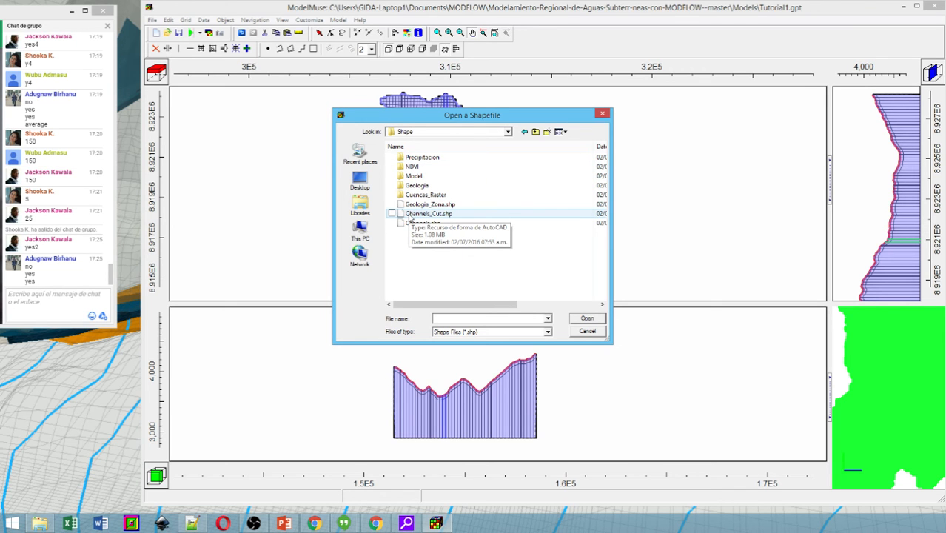
{"action": "left_click", "coordinate": [409, 214]}
{"action": "double_click", "coordinate": [409, 214]}
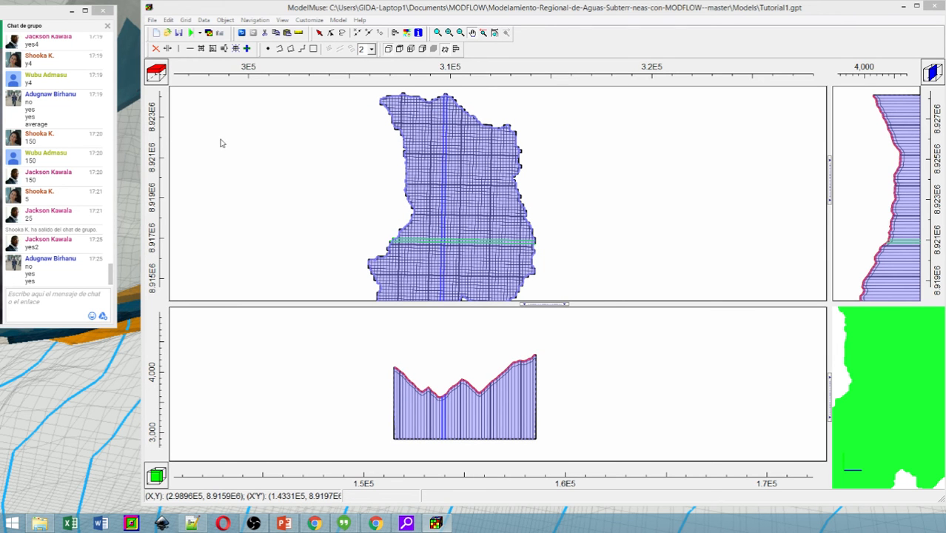
- Import the channel shapes as a single, multipart object that sets values of intersected cells
{"action": "left_click_drag", "start_coordinate": [296, 105], "coordinate": [422, 100]}
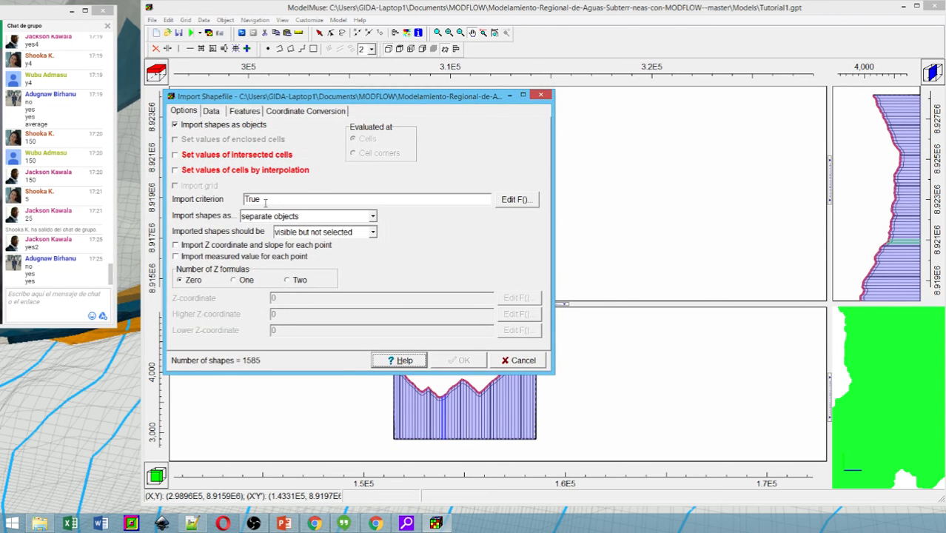
{"action": "left_click", "coordinate": [266, 216]}
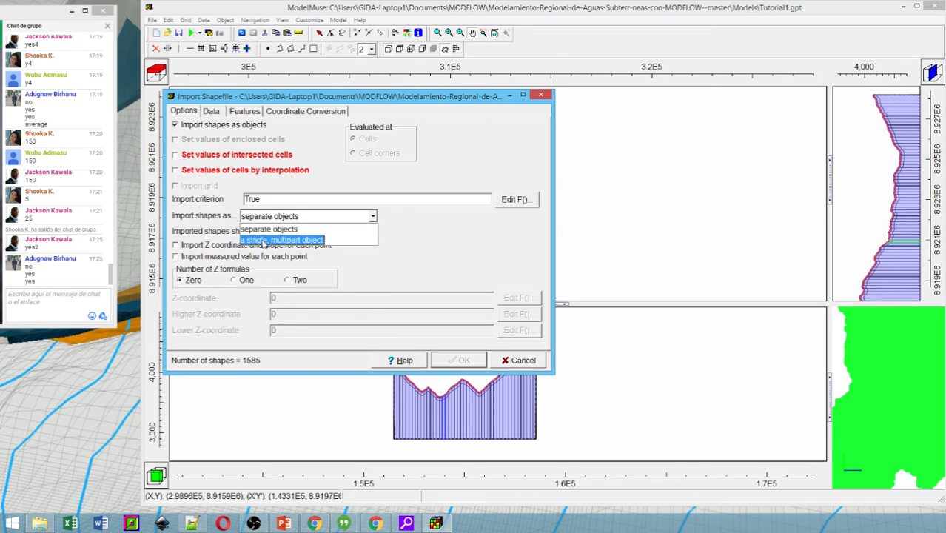
{"action": "left_click", "coordinate": [281, 240]}
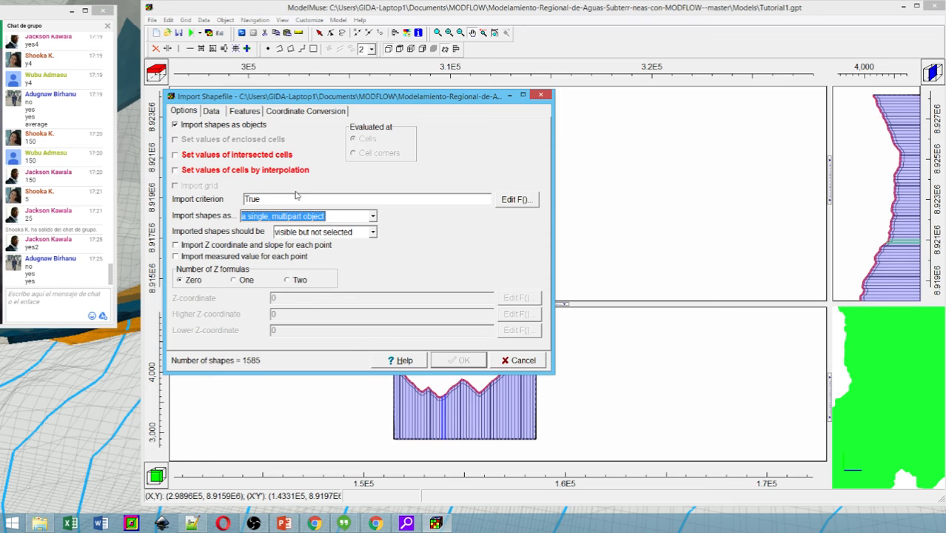
{"action": "left_click", "coordinate": [245, 158]}
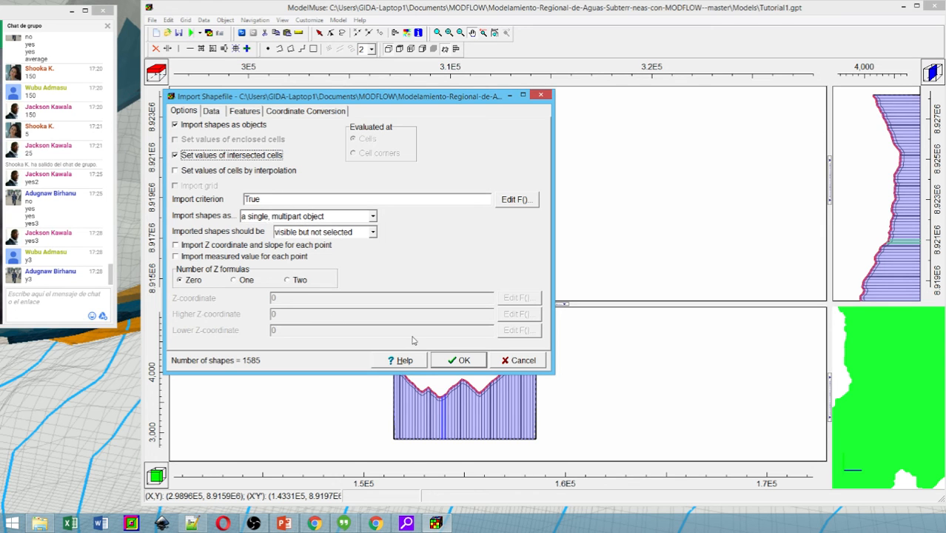
{"action": "left_click", "coordinate": [458, 360]}
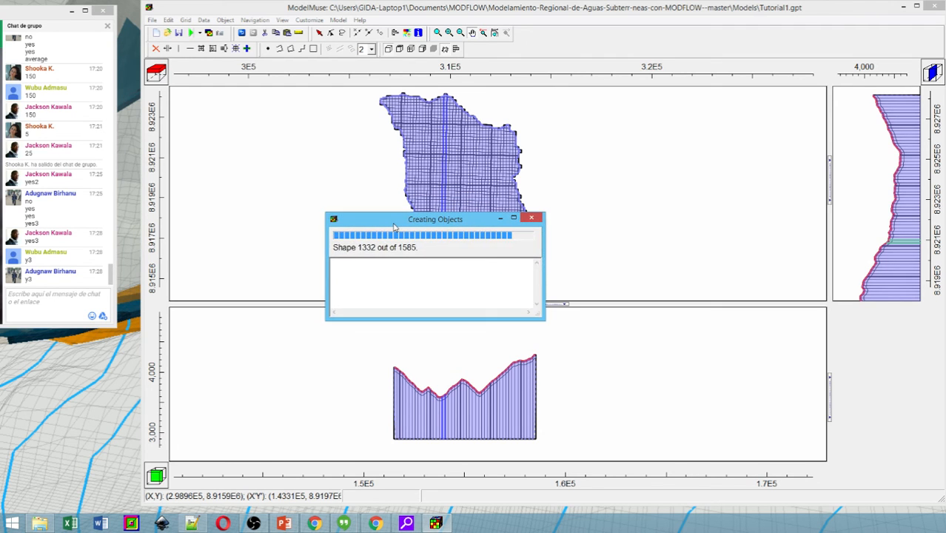
{"action": "left_click_drag", "start_coordinate": [396, 226], "coordinate": [231, 284]}
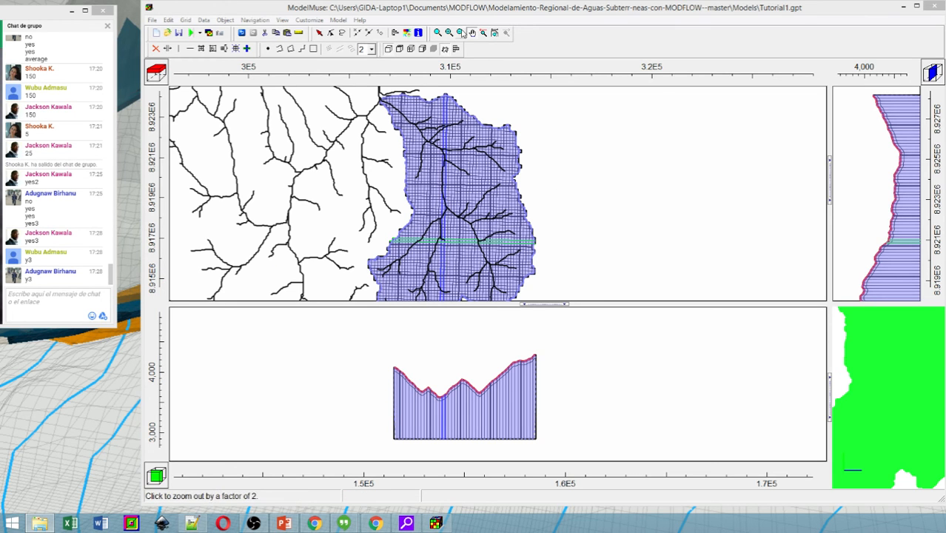
- Select the imported channel network object in the top view and activate vertex selection for it
{"action": "left_click", "coordinate": [461, 33]}
{"action": "left_click", "coordinate": [432, 215]}
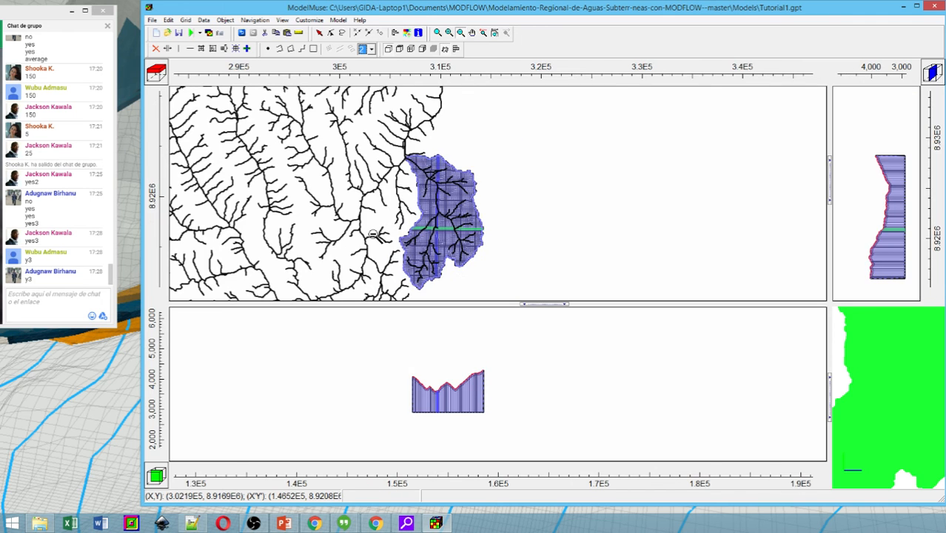
{"action": "left_click", "coordinate": [334, 219]}
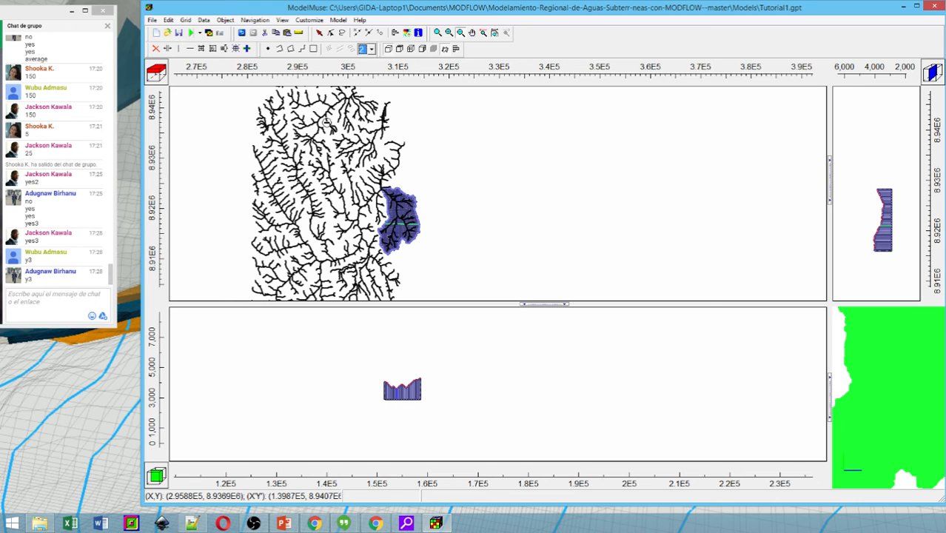
{"action": "left_click", "coordinate": [319, 33]}
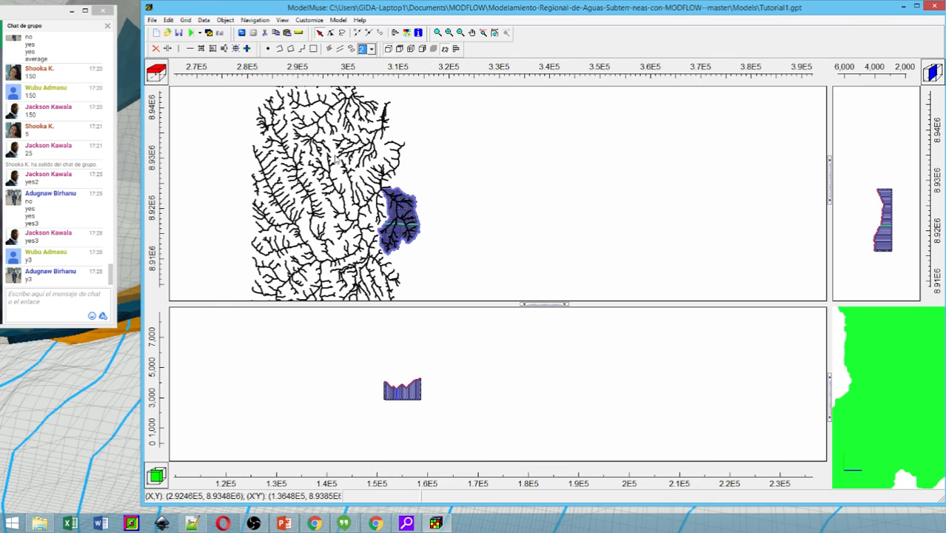
{"action": "left_click", "coordinate": [328, 148]}
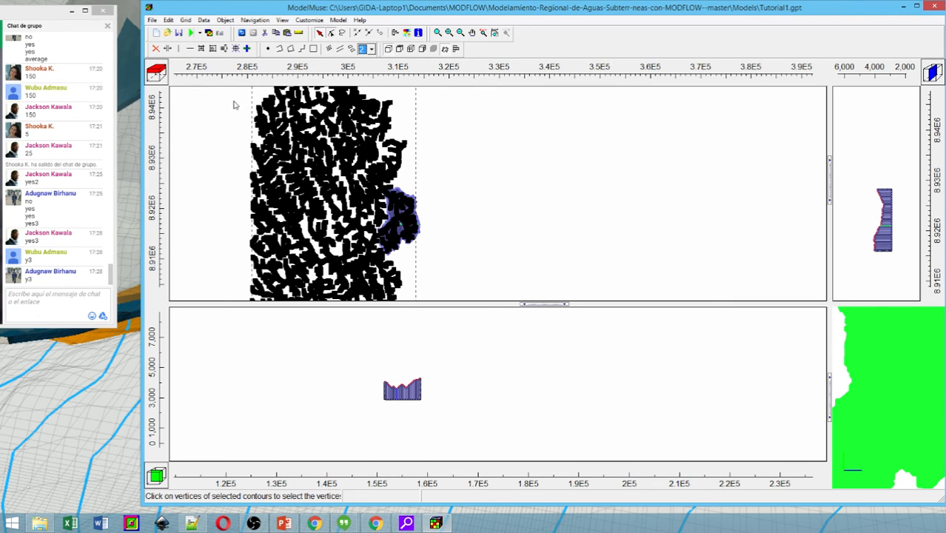
{"action": "left_click", "coordinate": [319, 33]}
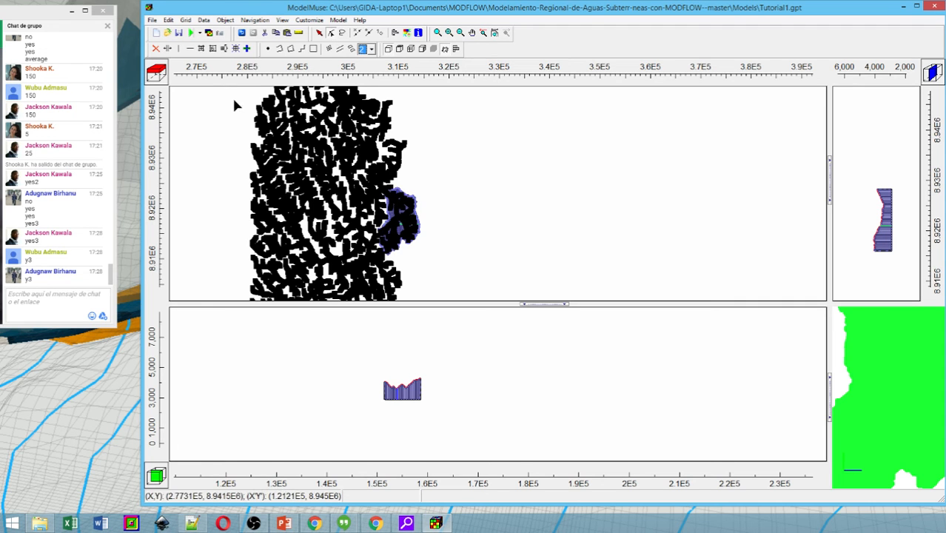
- Delete the channel vertices in the areas west and north of the model grid in the top view
{"action": "left_click", "coordinate": [321, 34]}
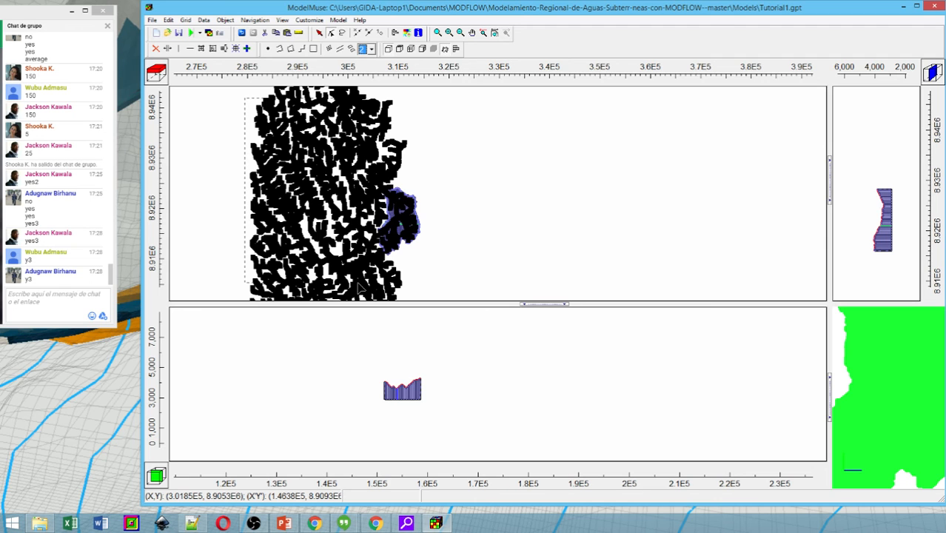
{"action": "left_click_drag", "start_coordinate": [357, 280], "coordinate": [358, 280]}
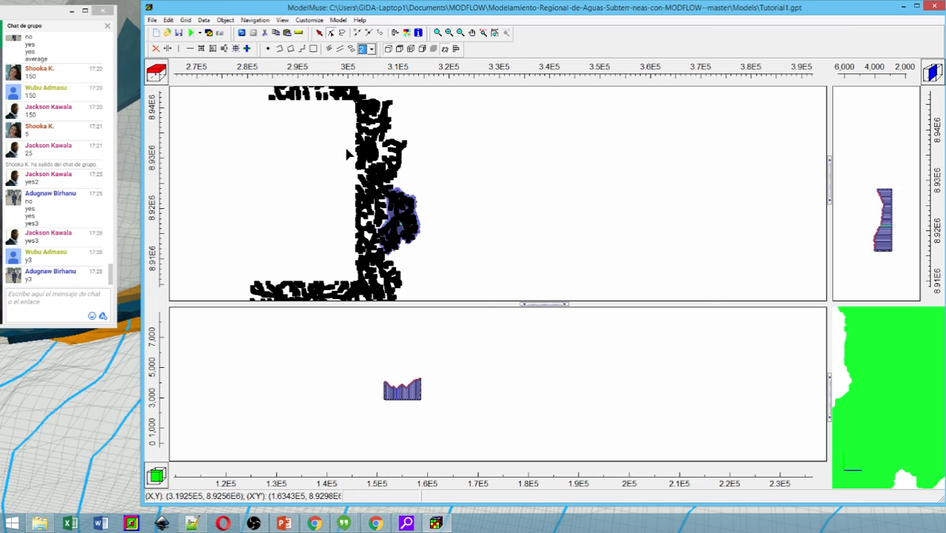
{"action": "left_click_drag", "start_coordinate": [253, 110], "coordinate": [250, 84]}
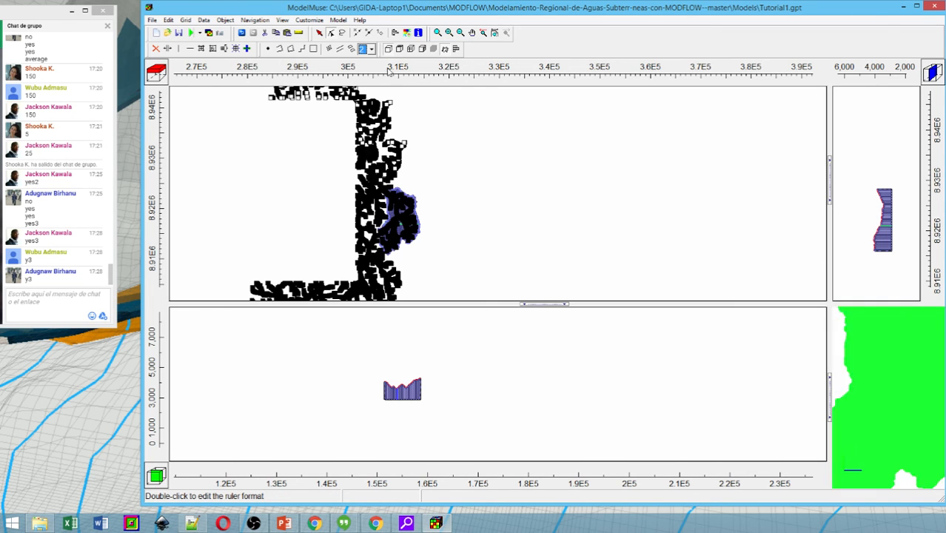
- Delete the channel vertices south of the grid and the isolated strip of channels far north of it
{"action": "left_click", "coordinate": [459, 32]}
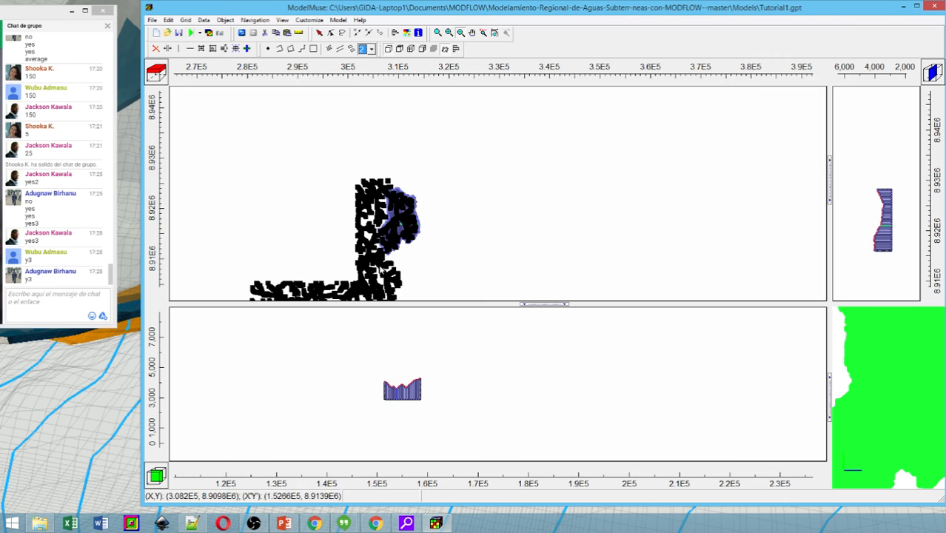
{"action": "left_click", "coordinate": [408, 254]}
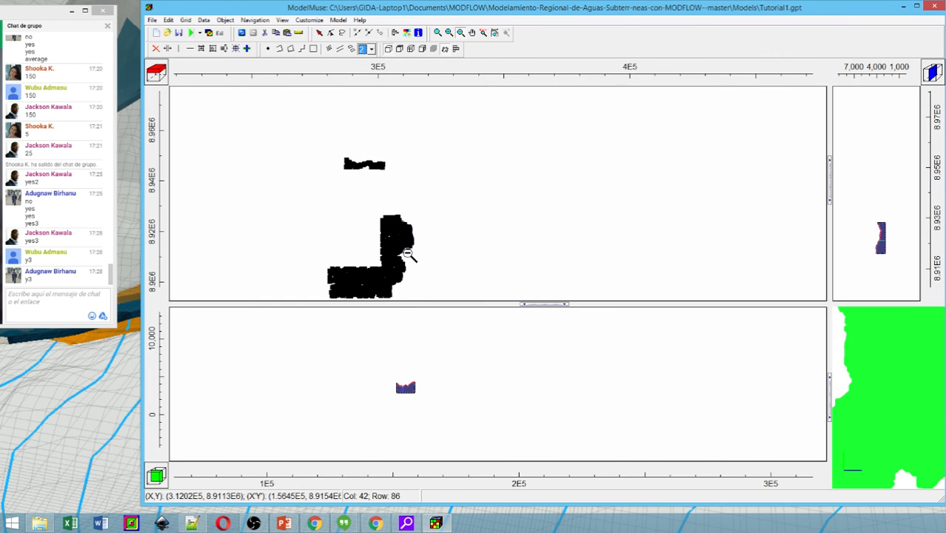
{"action": "left_click", "coordinate": [330, 32]}
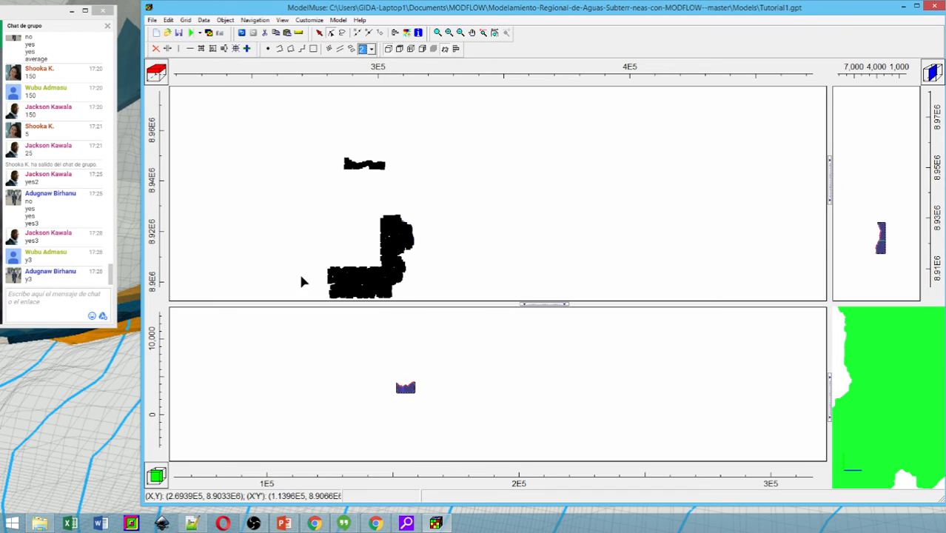
{"action": "left_click", "coordinate": [430, 304]}
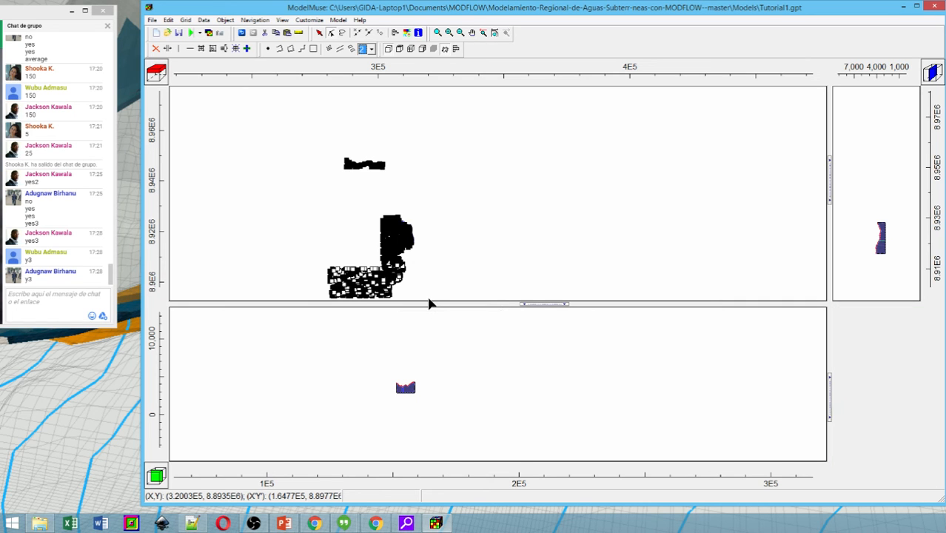
{"action": "key", "text": "Delete"}
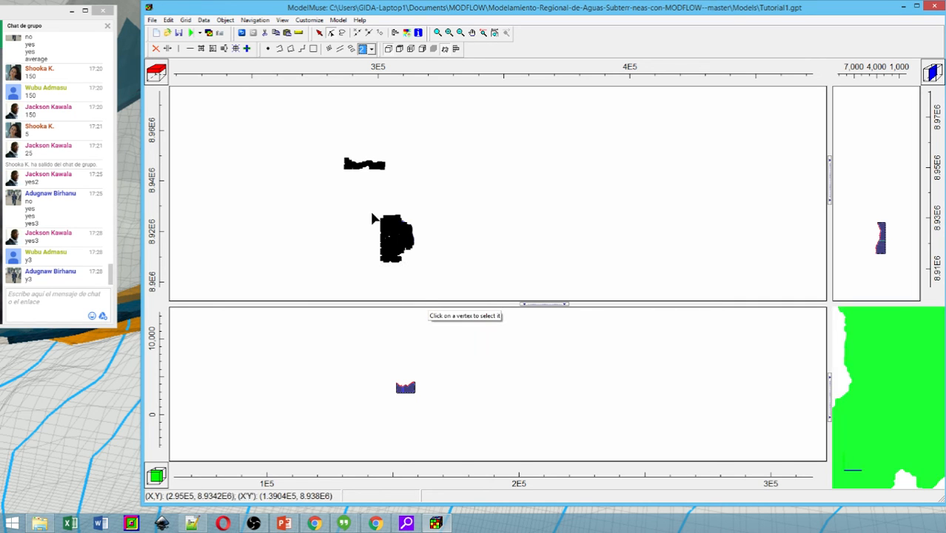
{"action": "left_click_drag", "start_coordinate": [333, 142], "coordinate": [411, 193]}
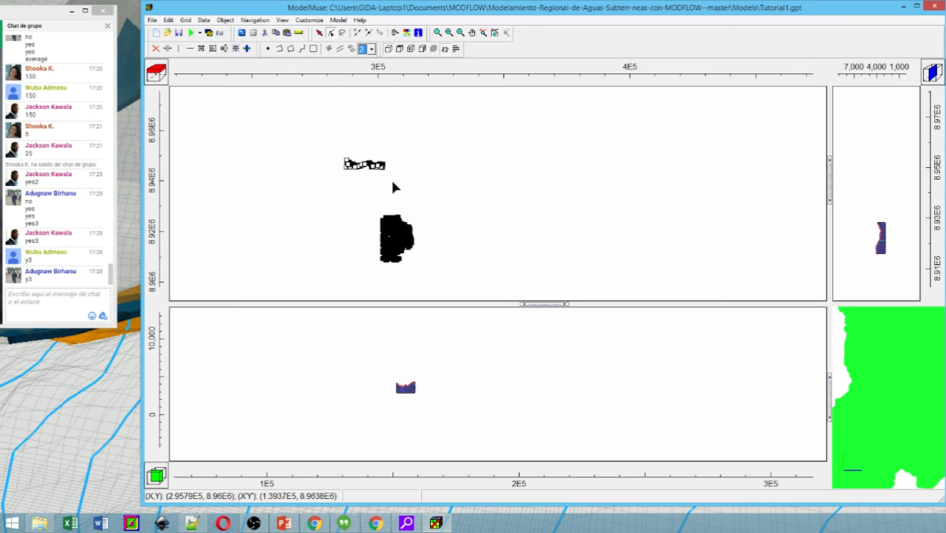
{"action": "key", "text": "Delete"}
- Delete the channel branches west of the grid and the small group beyond its southwest edge
{"action": "left_click", "coordinate": [438, 32]}
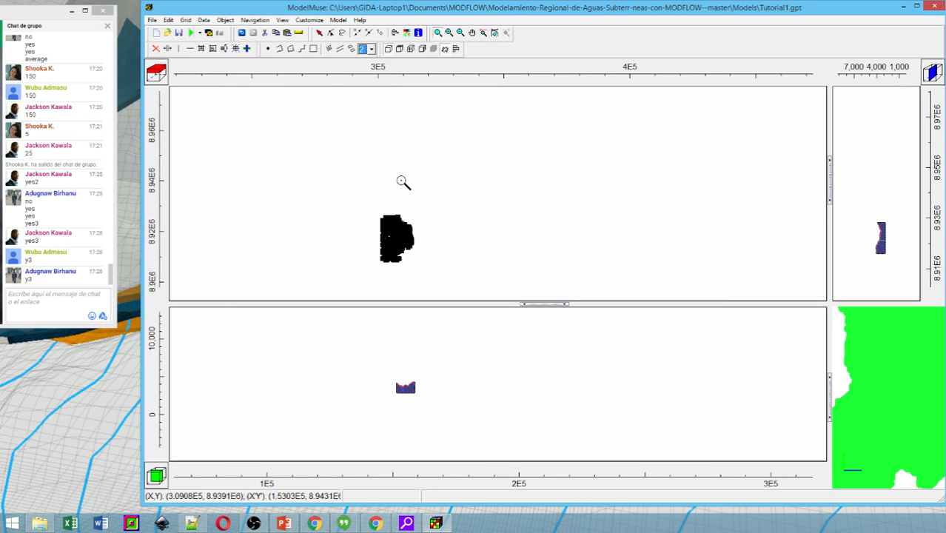
{"action": "left_click_drag", "start_coordinate": [363, 197], "coordinate": [448, 274]}
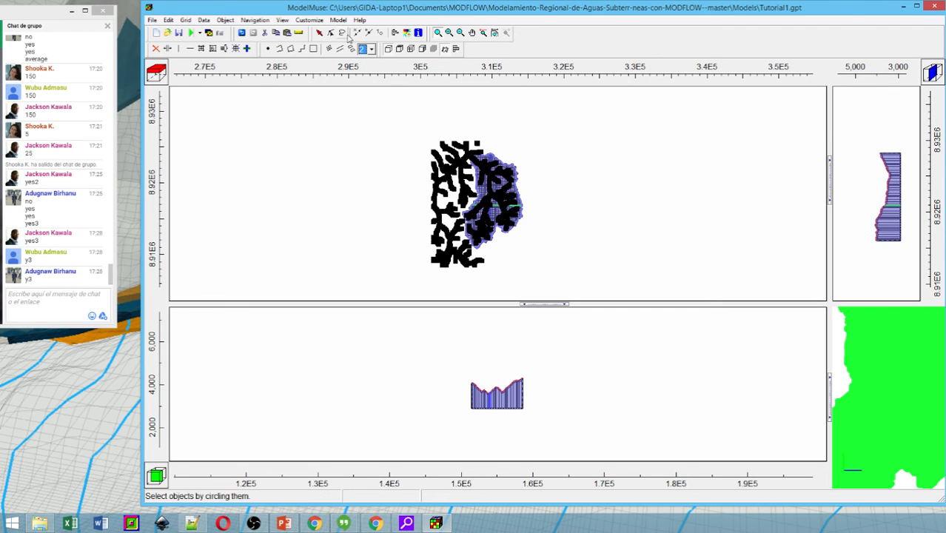
{"action": "left_click", "coordinate": [331, 34]}
{"action": "left_click_drag", "start_coordinate": [413, 118], "coordinate": [462, 288]}
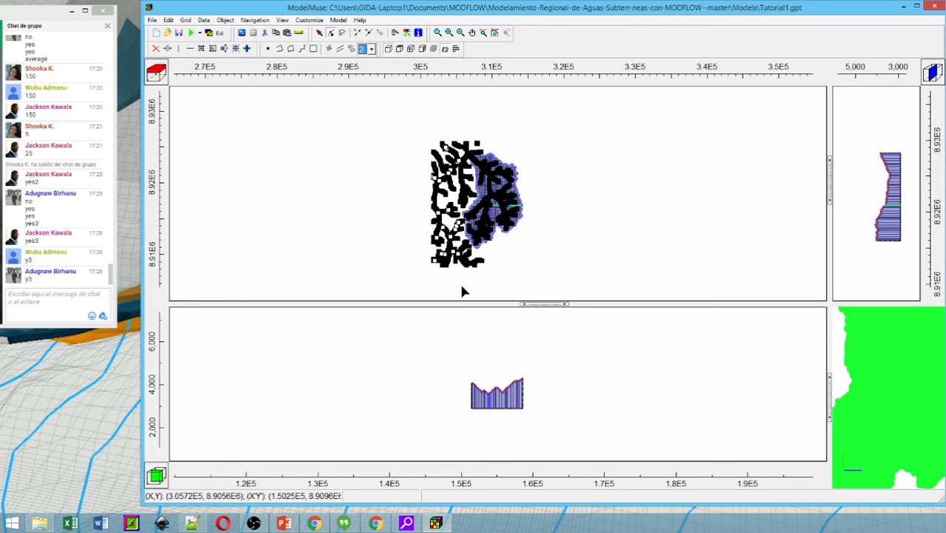
{"action": "key", "text": "Delete"}
{"action": "left_click_drag", "start_coordinate": [504, 278], "coordinate": [440, 247]}
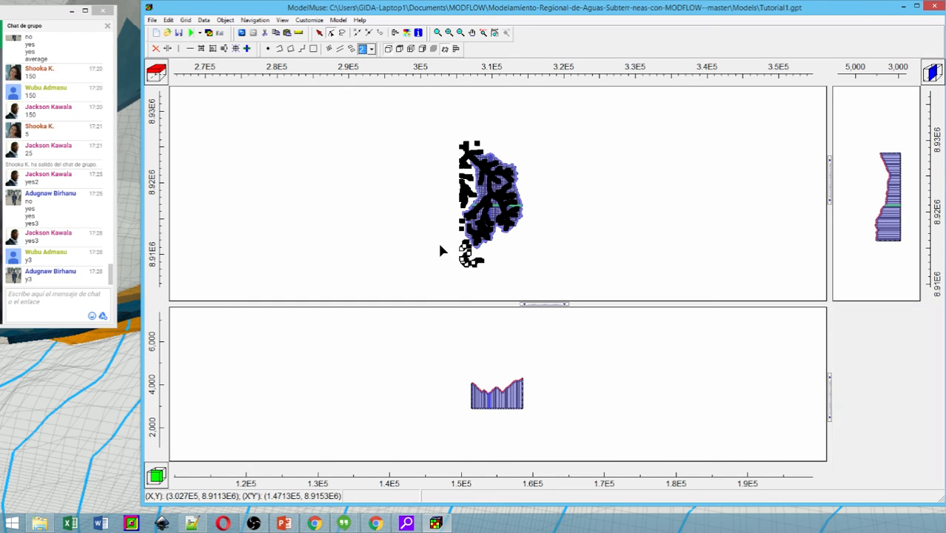
- Delete the remaining detached channel fragments just outside the grid's western boundary
{"action": "scroll", "coordinate": [462, 222], "scroll_direction": "up", "scroll_amount": 2}
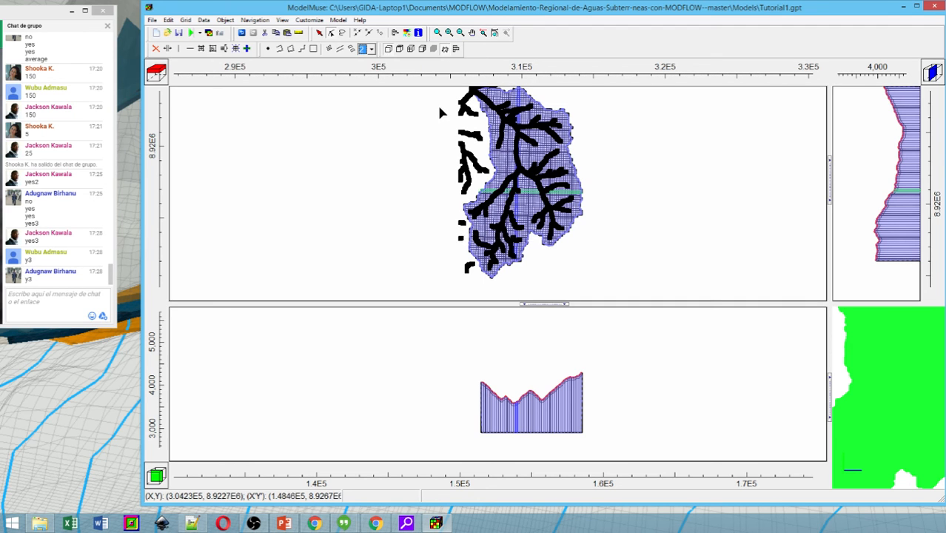
{"action": "left_click_drag", "start_coordinate": [438, 107], "coordinate": [476, 276]}
{"action": "key", "text": "Delete"}
{"action": "key", "text": "Delete"}
{"action": "key", "text": "Delete"}
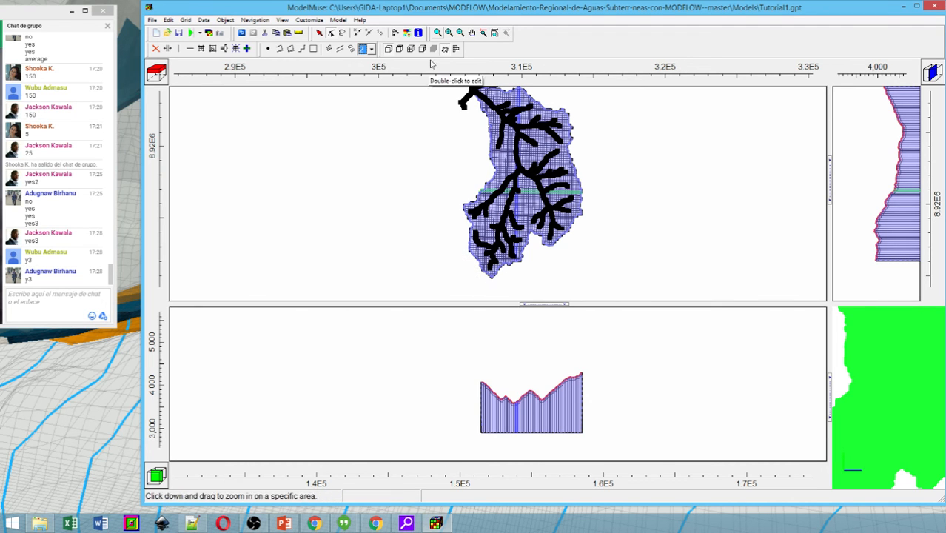
- Delete the channel segments extending beyond the grid's northwest tip, and deselect the trimmed network
{"action": "left_click", "coordinate": [473, 35]}
{"action": "left_click_drag", "start_coordinate": [473, 105], "coordinate": [433, 163]}
{"action": "scroll", "coordinate": [433, 162], "scroll_direction": "up", "scroll_amount": 1}
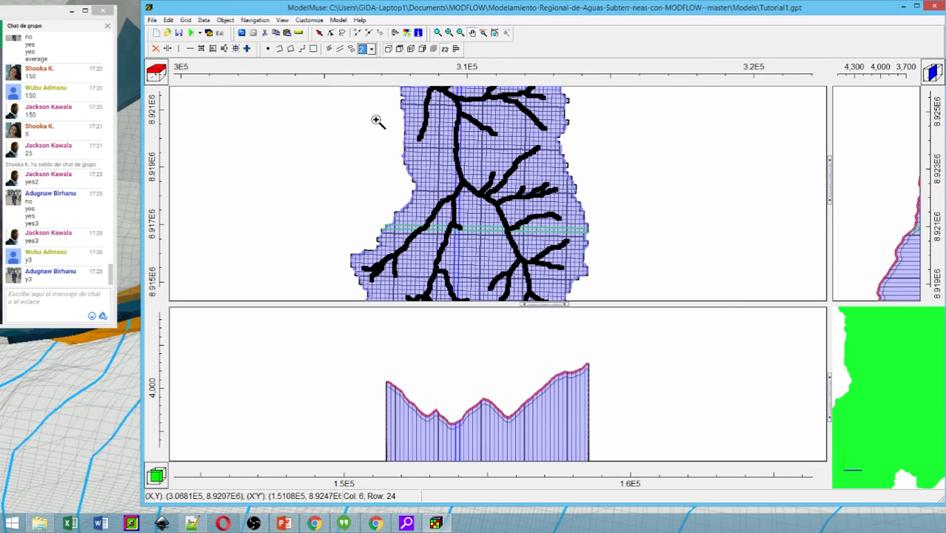
{"action": "left_click", "coordinate": [473, 35]}
{"action": "left_click", "coordinate": [473, 35]}
{"action": "left_click_drag", "start_coordinate": [380, 131], "coordinate": [448, 259]}
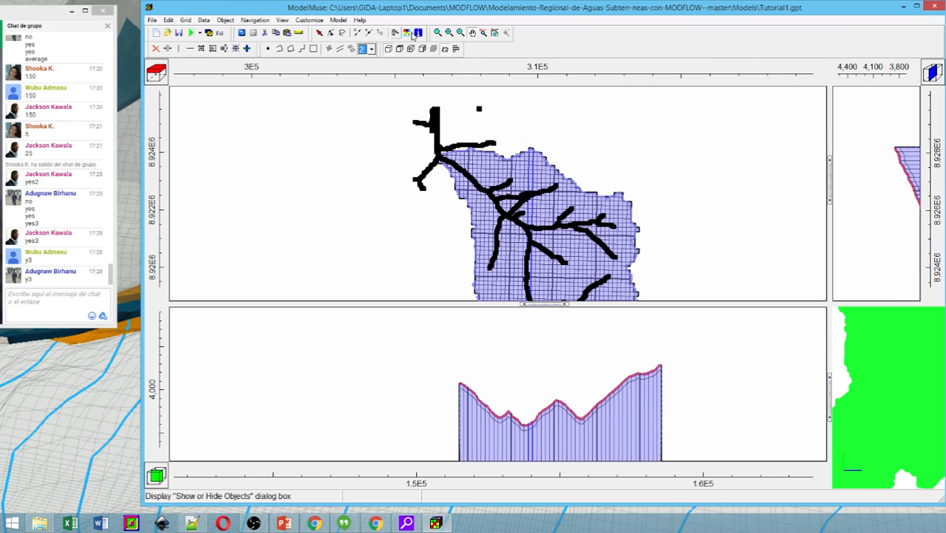
{"action": "left_click", "coordinate": [332, 32]}
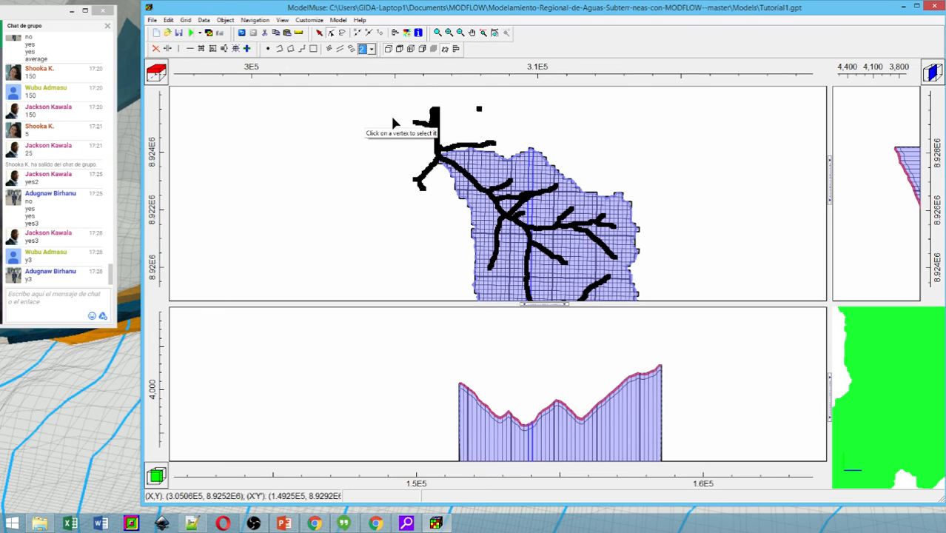
{"action": "left_click_drag", "start_coordinate": [391, 102], "coordinate": [511, 157]}
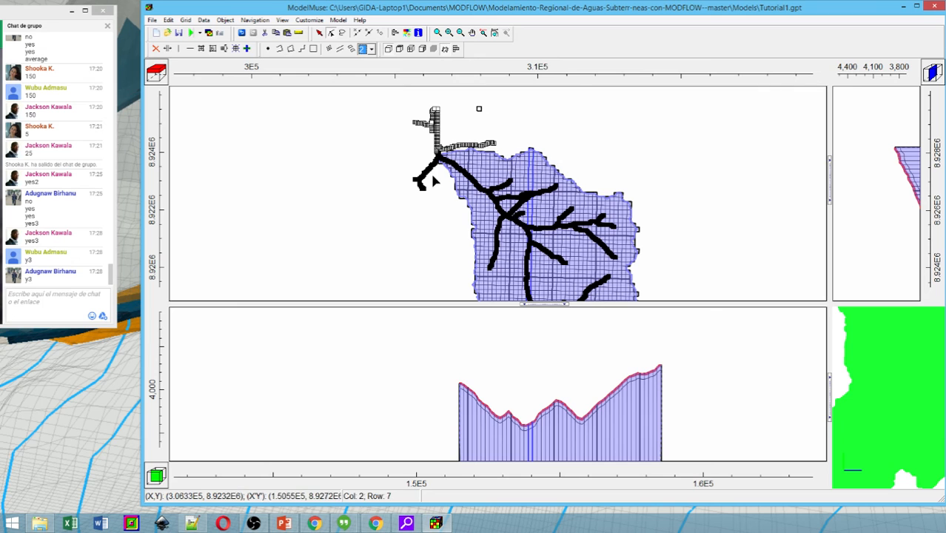
{"action": "key", "text": "Delete"}
{"action": "left_click_drag", "start_coordinate": [409, 151], "coordinate": [441, 195]}
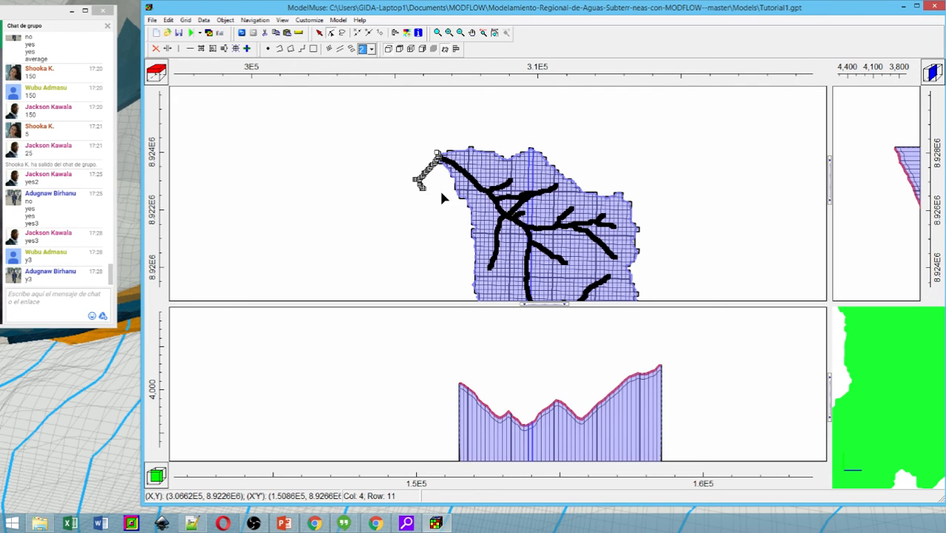
{"action": "key", "text": "Delete"}
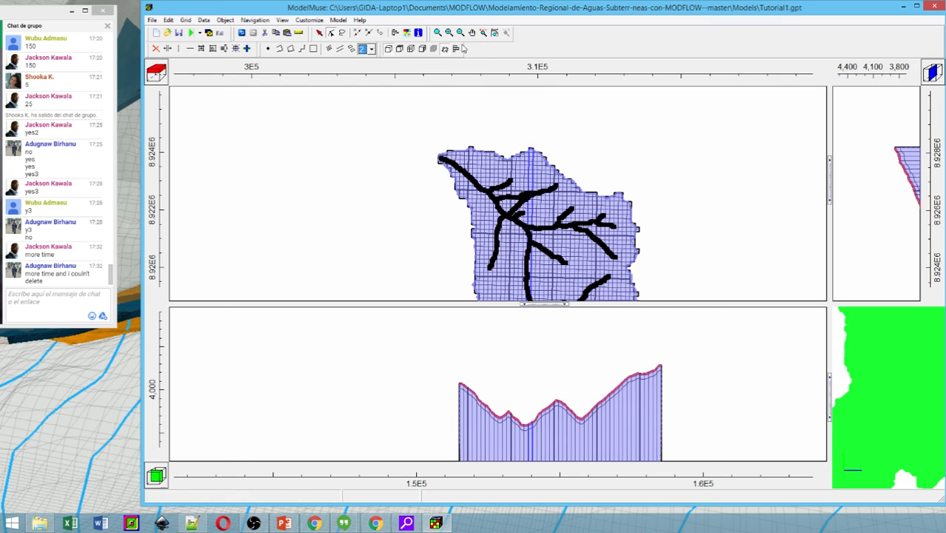
{"action": "left_click", "coordinate": [320, 33]}
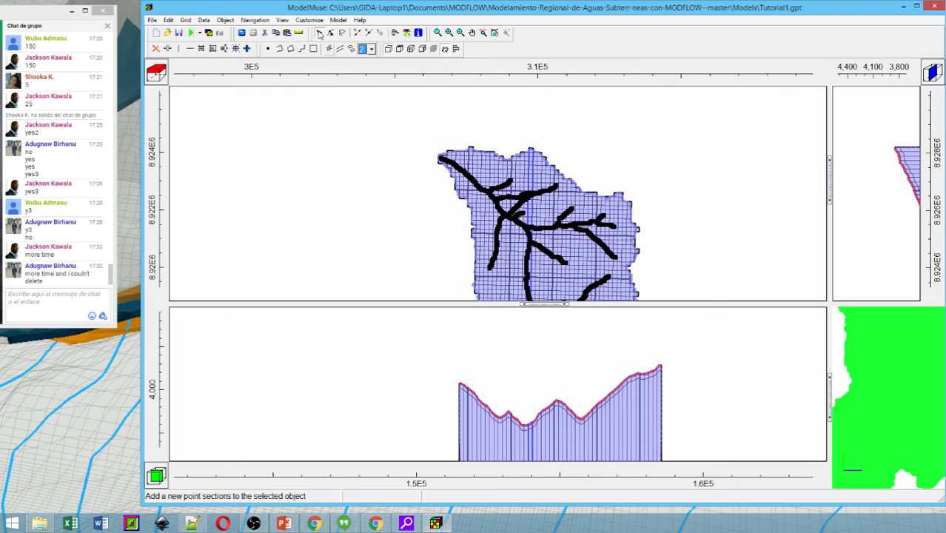
{"action": "left_click", "coordinate": [392, 145]}
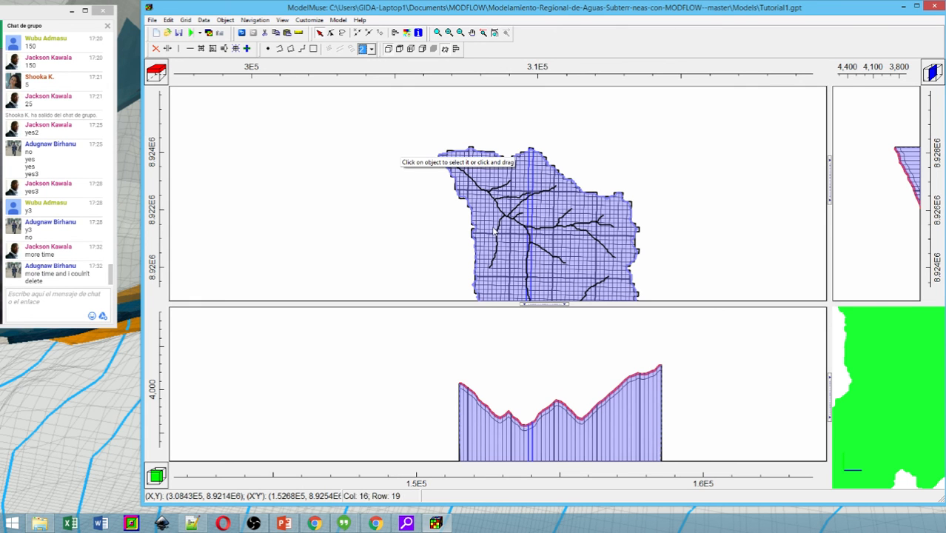
- Open the properties of the trimmed channel object and set its number of Z formulas to One
{"action": "left_click", "coordinate": [471, 33]}
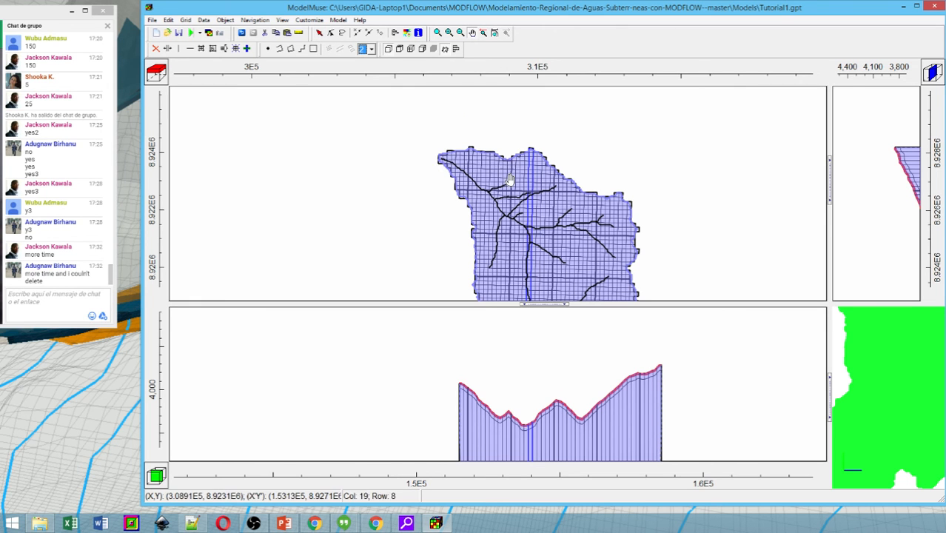
{"action": "left_click_drag", "start_coordinate": [510, 180], "coordinate": [365, 131]}
{"action": "left_click_drag", "start_coordinate": [405, 224], "coordinate": [411, 190]}
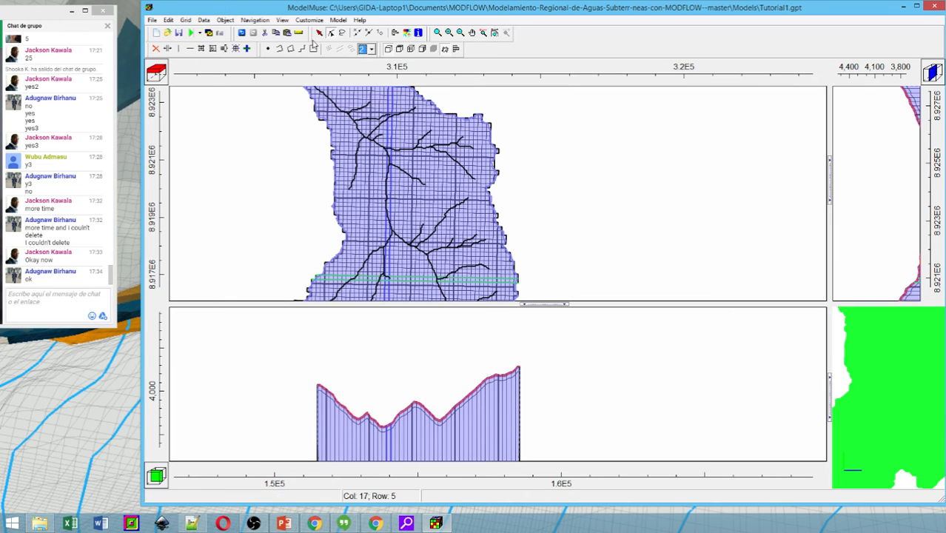
{"action": "left_click", "coordinate": [358, 123]}
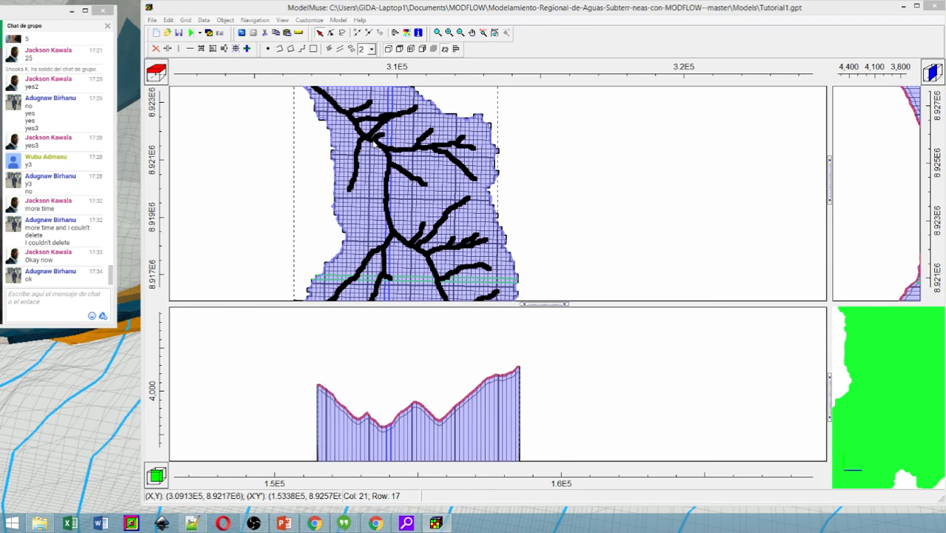
{"action": "left_click_drag", "start_coordinate": [0, 78], "coordinate": [406, 58]}
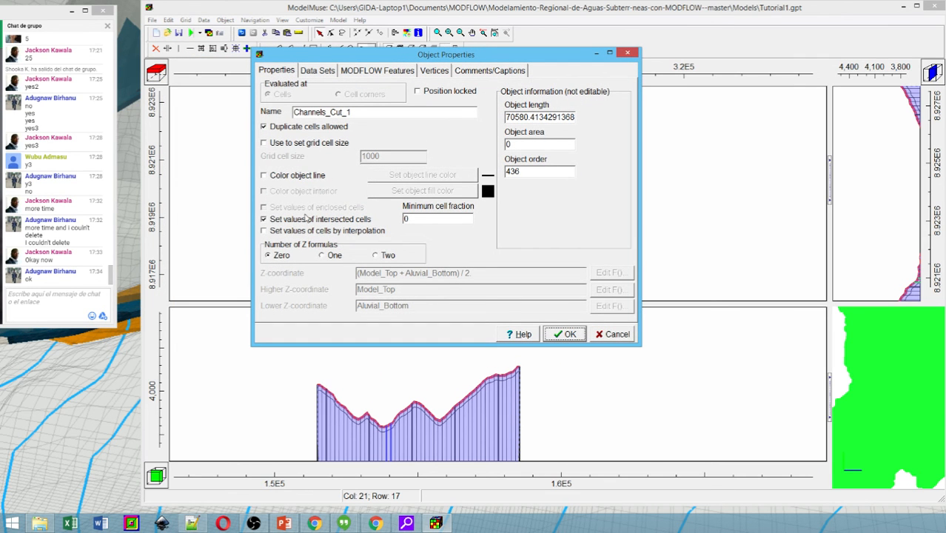
{"action": "left_click", "coordinate": [322, 256]}
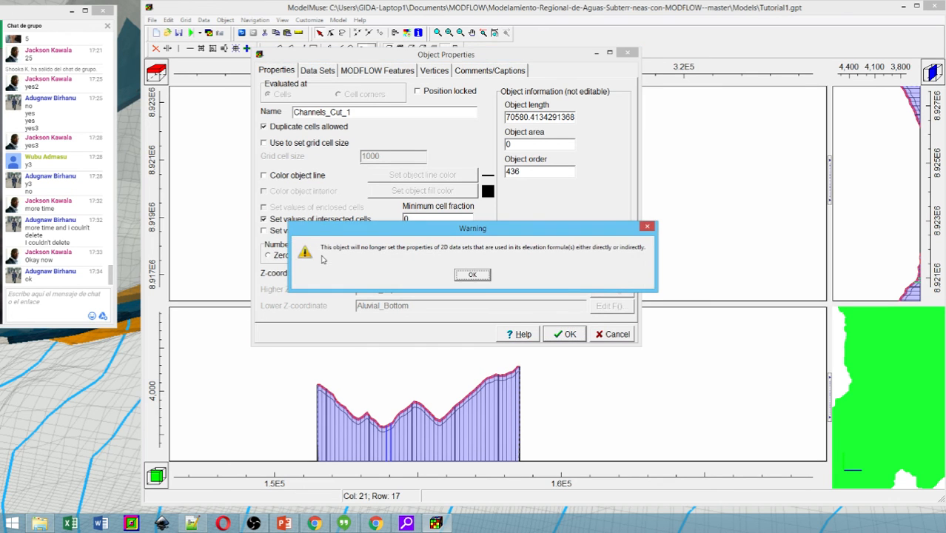
{"action": "left_click", "coordinate": [472, 274]}
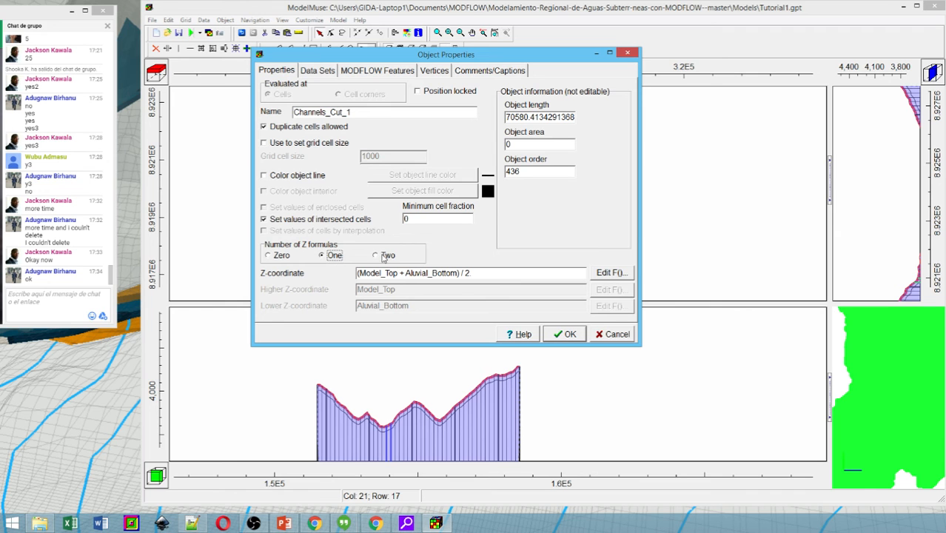
- Replace the channel object's Z-coordinate formula with the Model_Top data set
{"action": "left_click", "coordinate": [603, 273]}
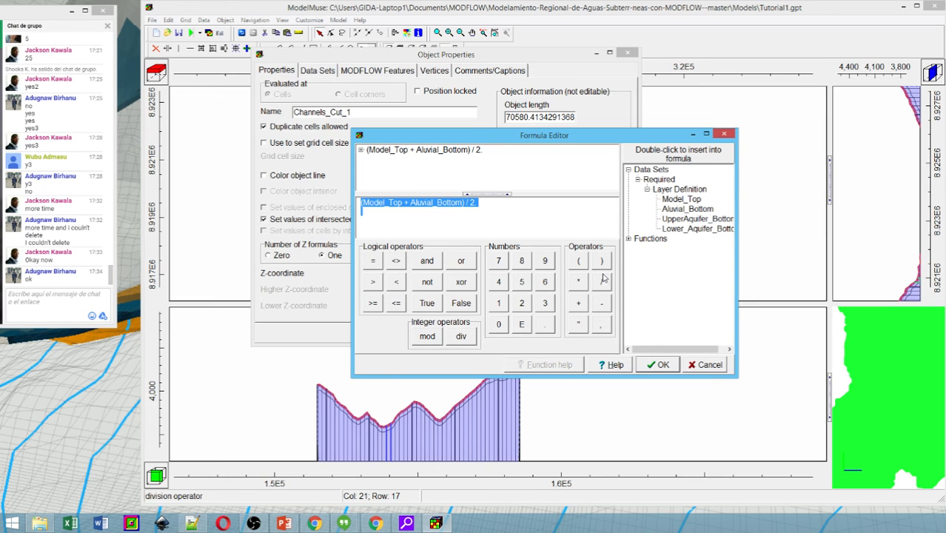
{"action": "double_click", "coordinate": [681, 199]}
{"action": "left_click_drag", "start_coordinate": [361, 203], "coordinate": [376, 206]}
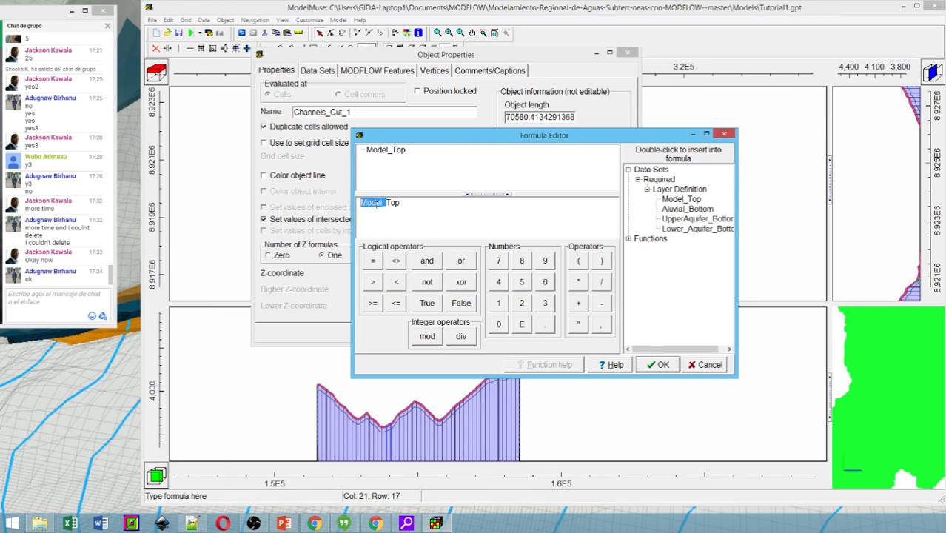
{"action": "left_click", "coordinate": [674, 368]}
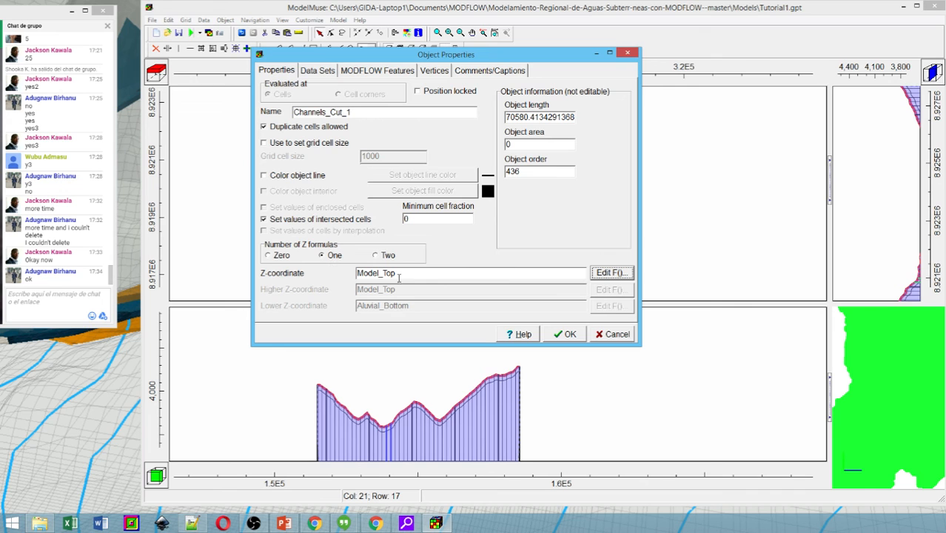
- Enable line coloring for the channel object and choose a light blue line color
{"action": "left_click", "coordinate": [280, 179]}
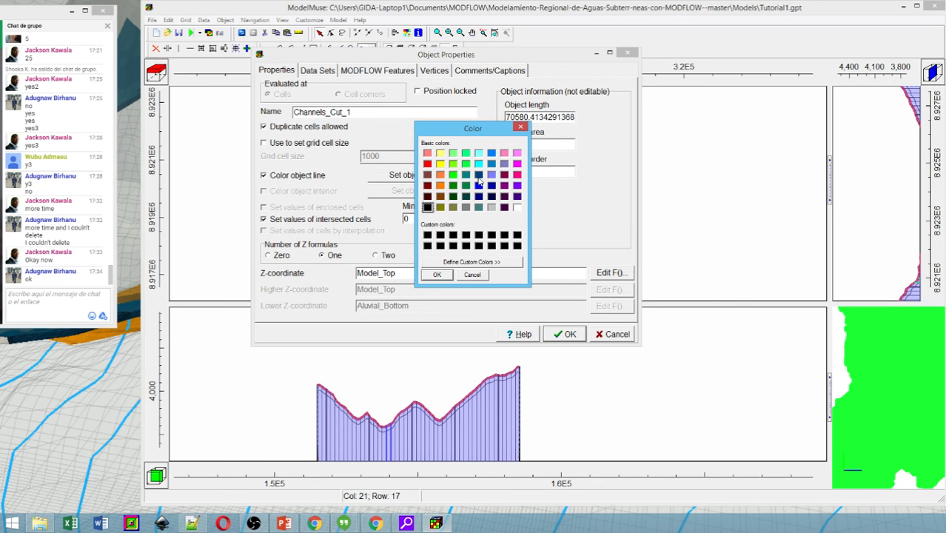
{"action": "left_click", "coordinate": [492, 154]}
{"action": "left_click", "coordinate": [437, 275]}
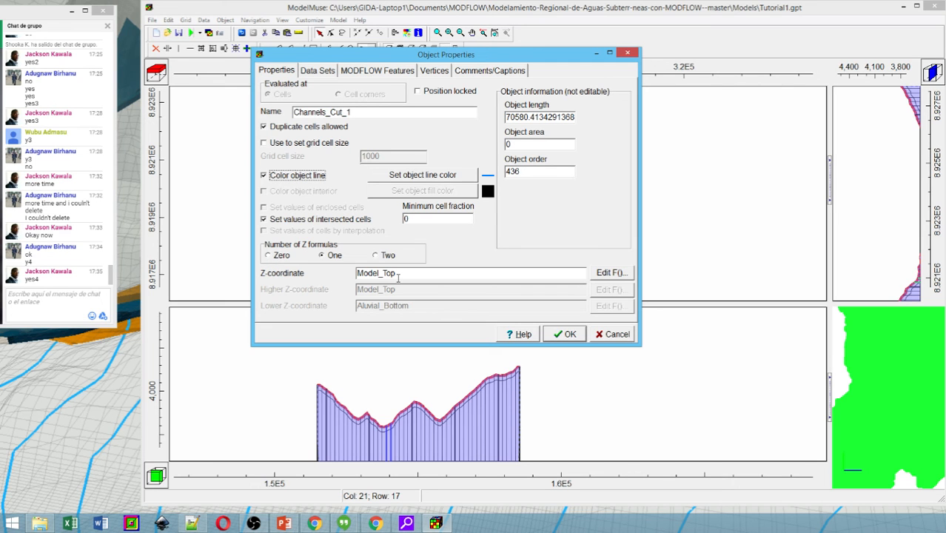
- Activate the DRN: Drain package for the channel object and set its starting time to -1
{"action": "left_click", "coordinate": [360, 71]}
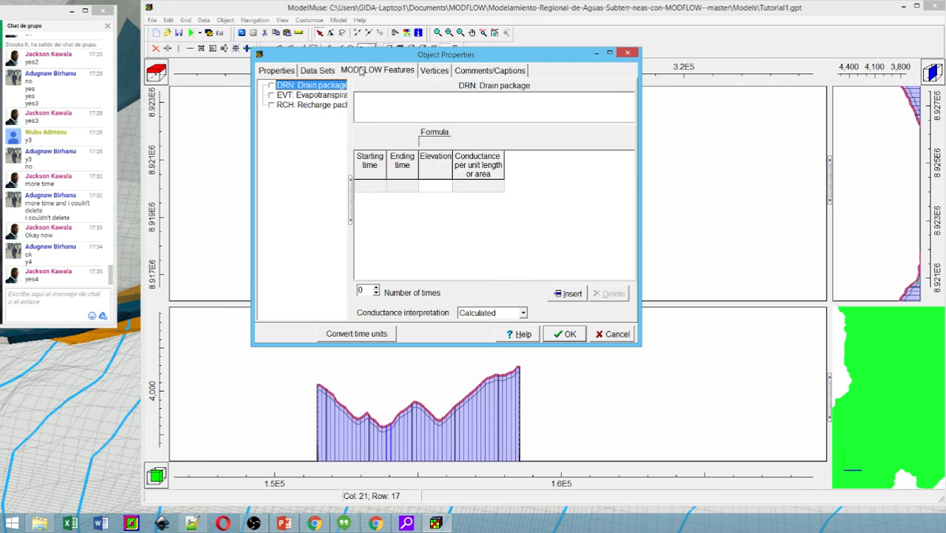
{"action": "left_click", "coordinate": [271, 85]}
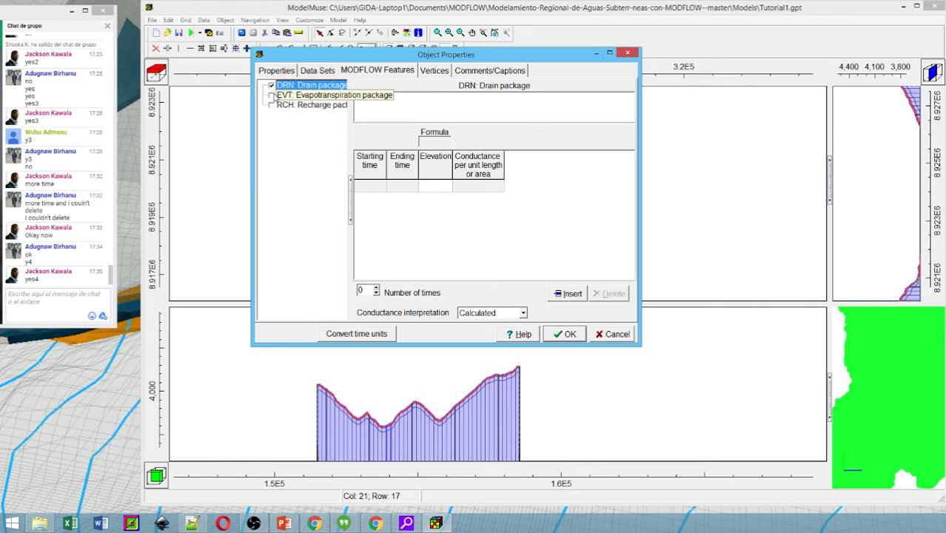
{"action": "left_click", "coordinate": [381, 188]}
{"action": "left_click", "coordinate": [382, 188]}
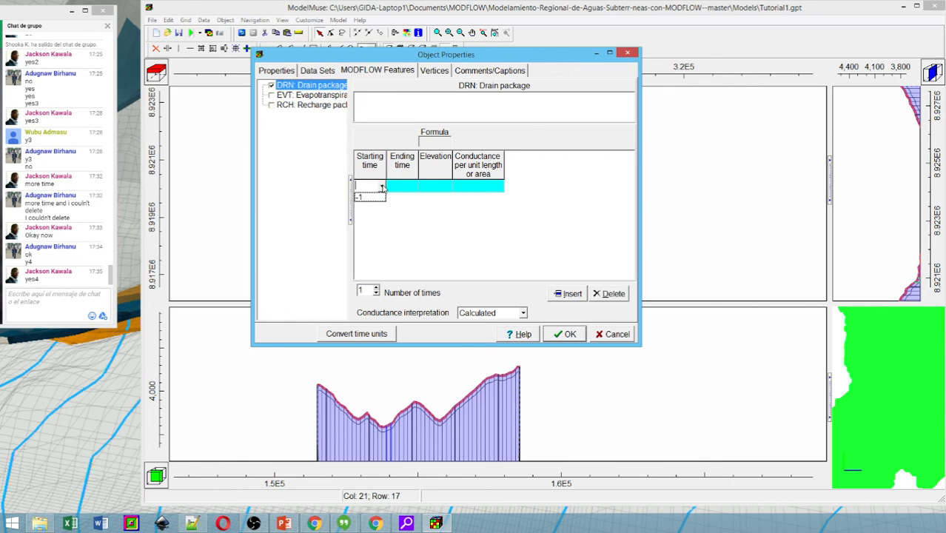
{"action": "left_click", "coordinate": [378, 197]}
- Assign the Model_Top data set as the drain's elevation formula
{"action": "left_click", "coordinate": [432, 186]}
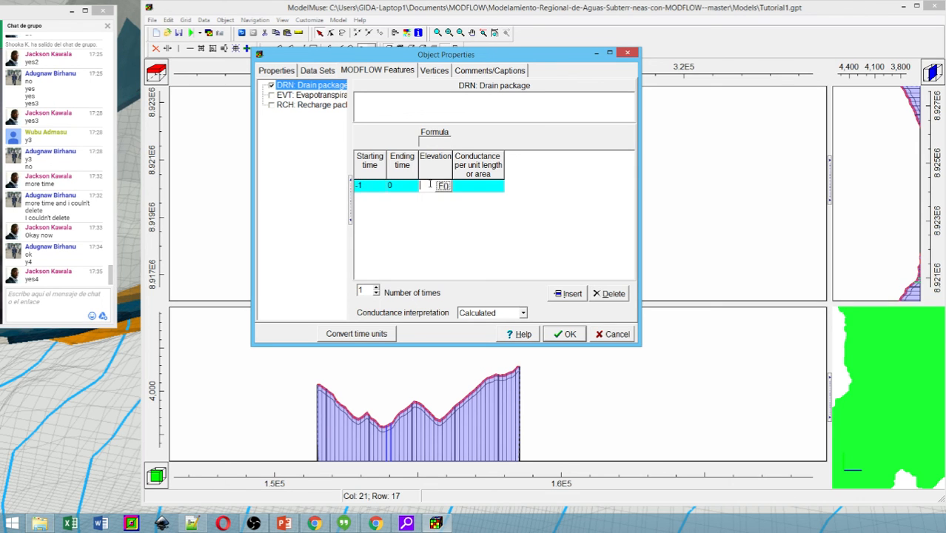
{"action": "type", "text": "50"}
{"action": "left_click", "coordinate": [444, 187]}
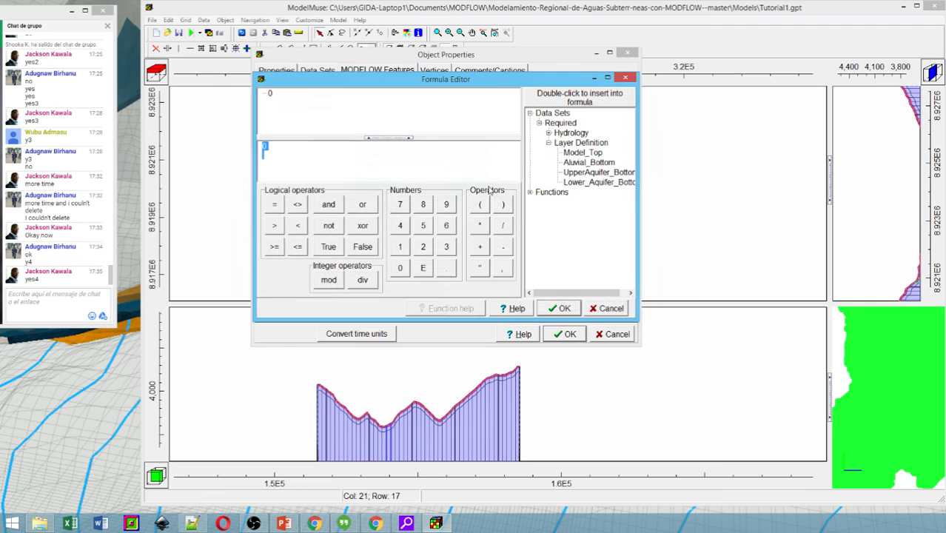
{"action": "double_click", "coordinate": [583, 153]}
{"action": "left_click", "coordinate": [560, 308]}
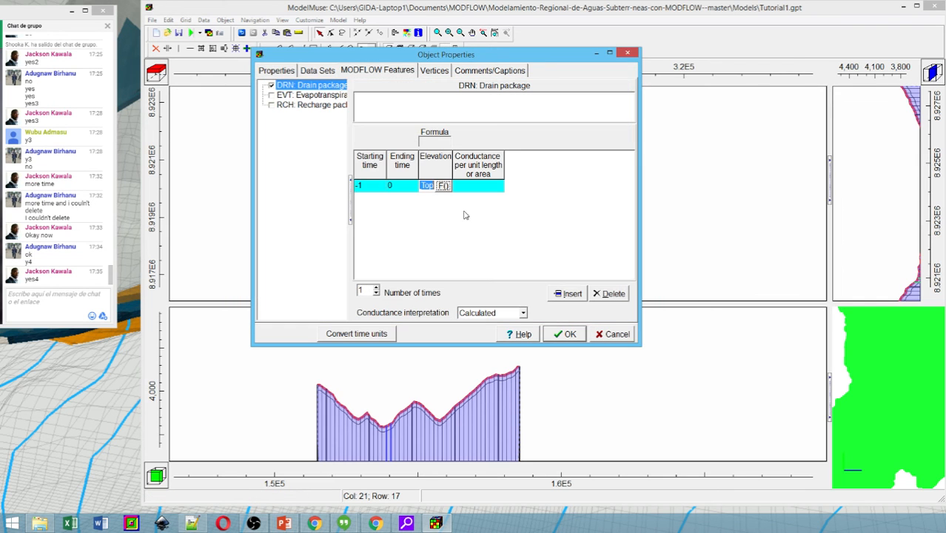
- Set the drain's conductance interpretation to Direct and enter a conductance of 0.001
{"action": "left_click", "coordinate": [498, 315]}
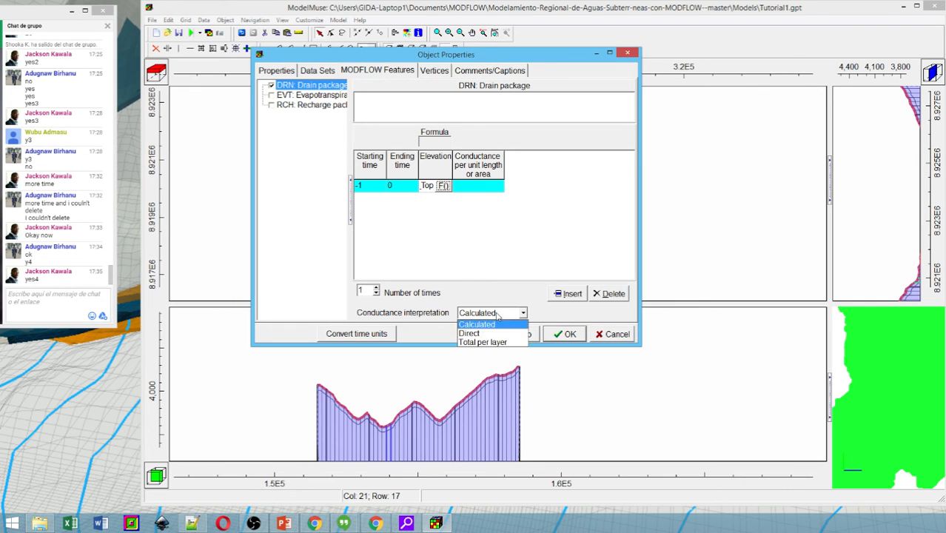
{"action": "left_click", "coordinate": [467, 334]}
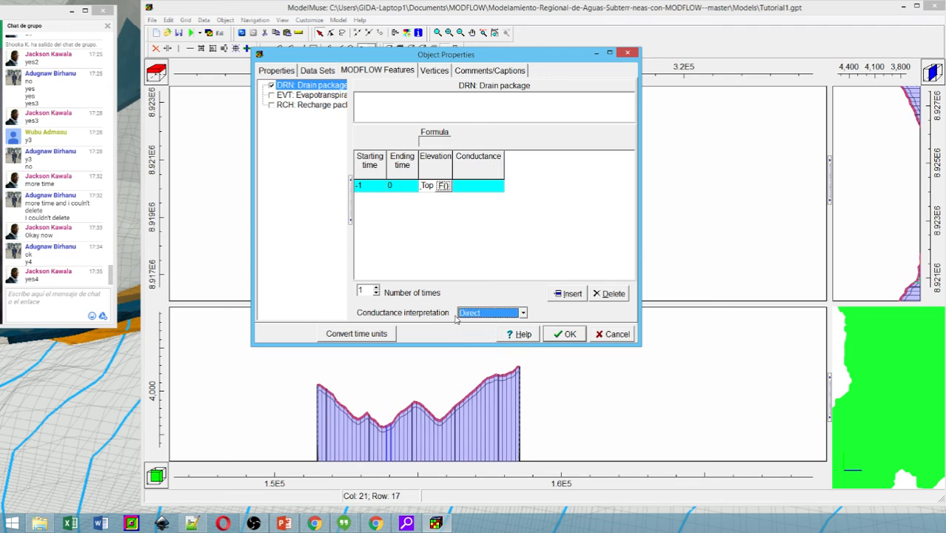
{"action": "left_click", "coordinate": [479, 187]}
{"action": "left_click_drag", "start_coordinate": [450, 160], "coordinate": [480, 161]}
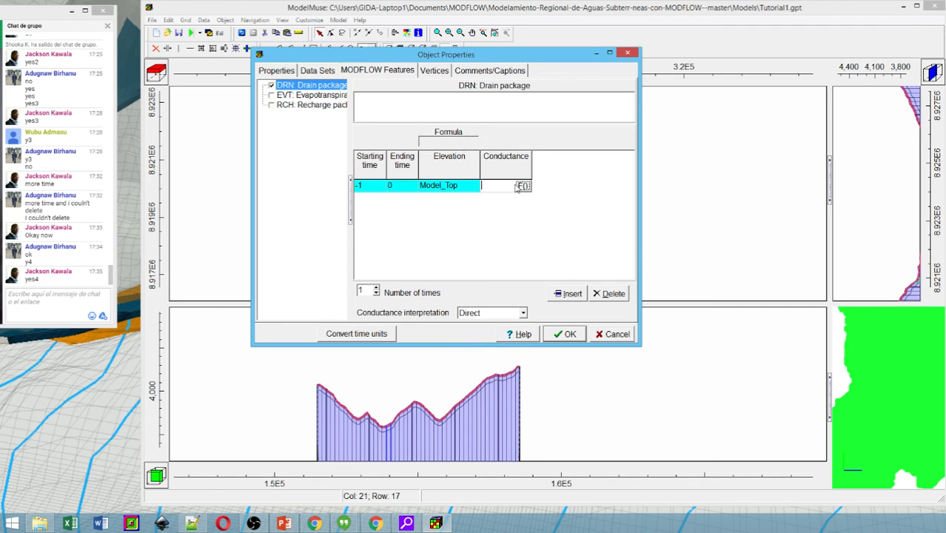
{"action": "type", "text": "0.001"}
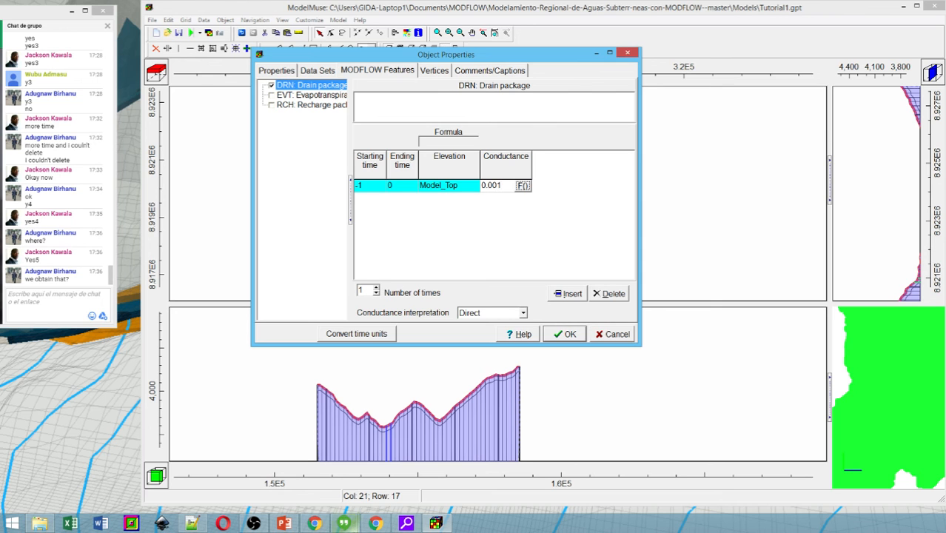
- Switch to Chrome and search the web for "learn modflow with model muse" in a new tab
{"action": "left_click", "coordinate": [375, 524]}
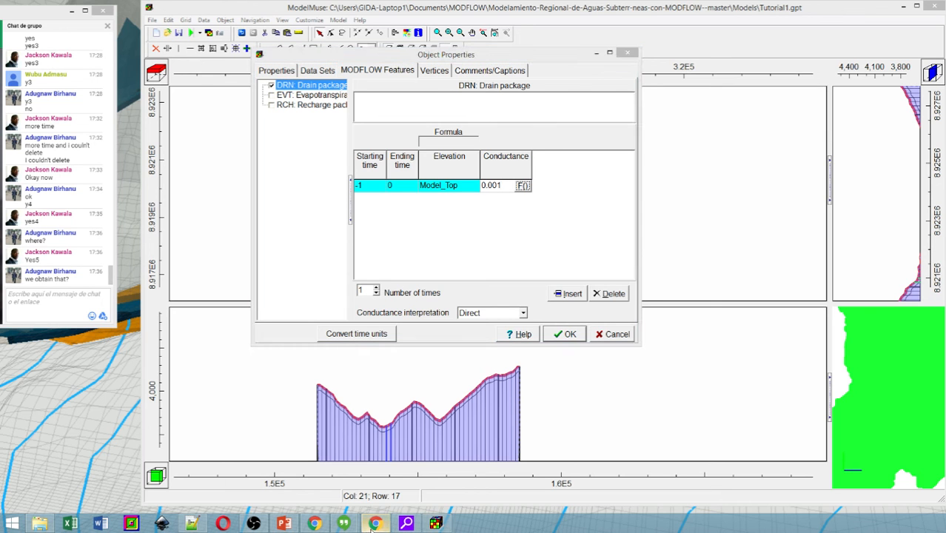
{"action": "left_click", "coordinate": [315, 524]}
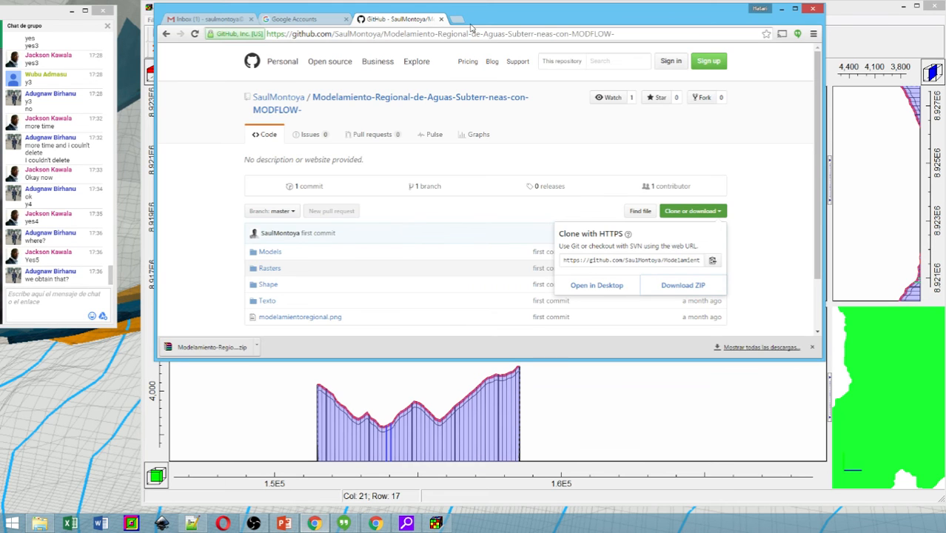
{"action": "left_click", "coordinate": [459, 19]}
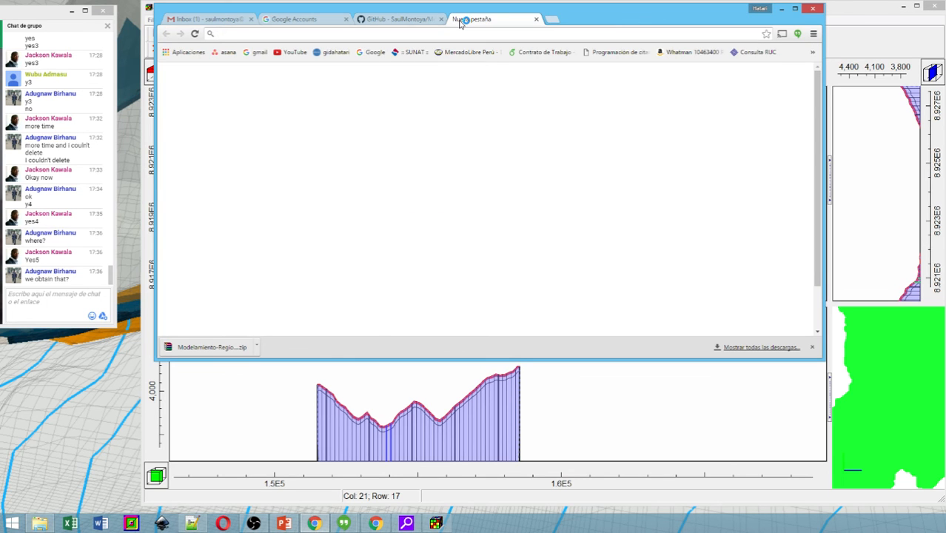
{"action": "type", "text": "lea"}
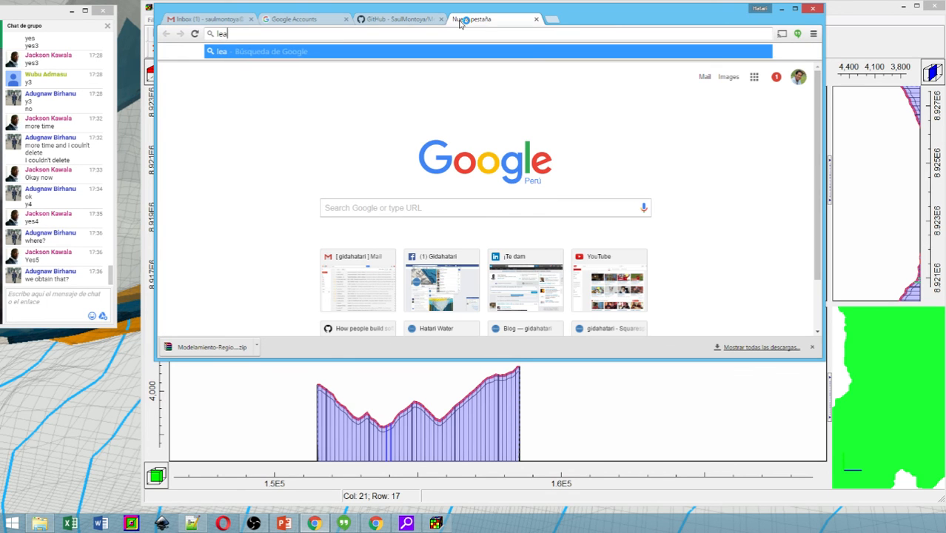
{"action": "type", "text": "rn modfl"}
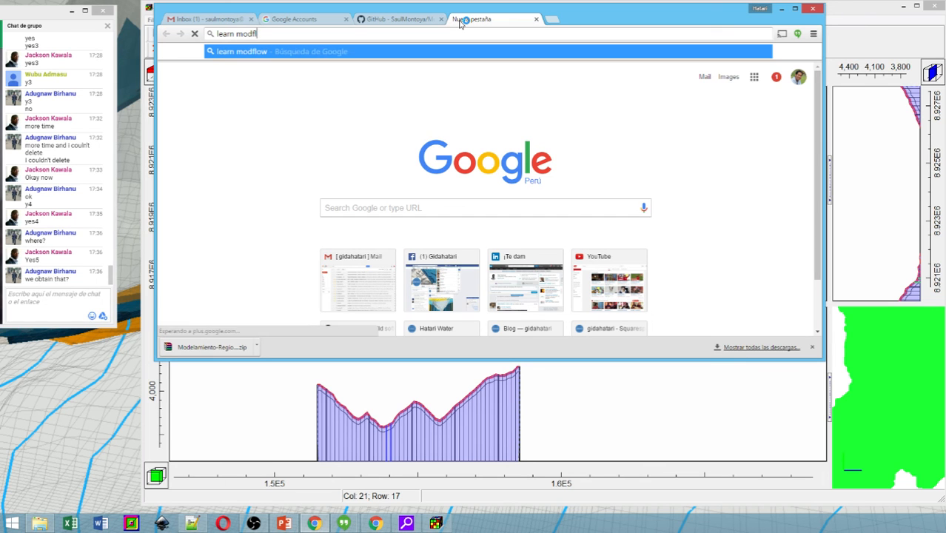
{"action": "type", "text": "ow with mode"}
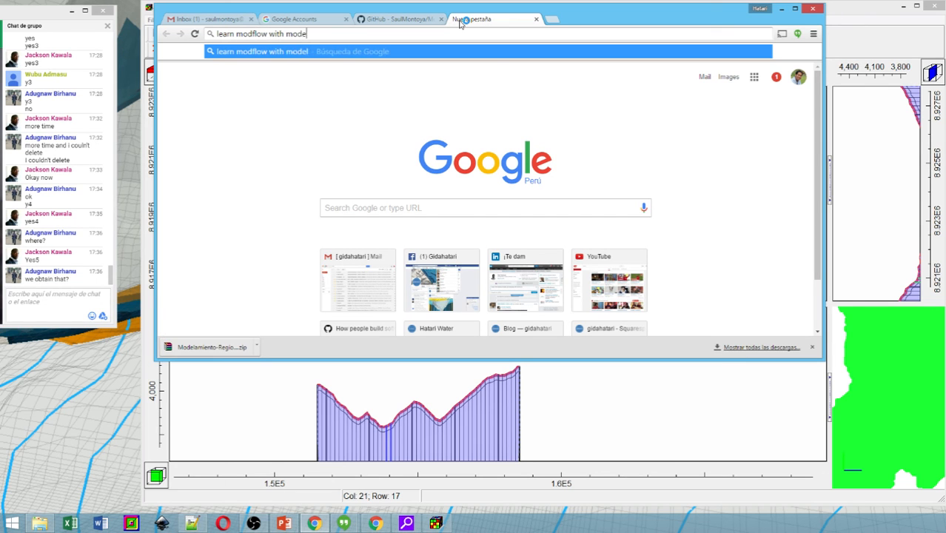
{"action": "type", "text": "l muse"}
{"action": "key", "text": "Return"}
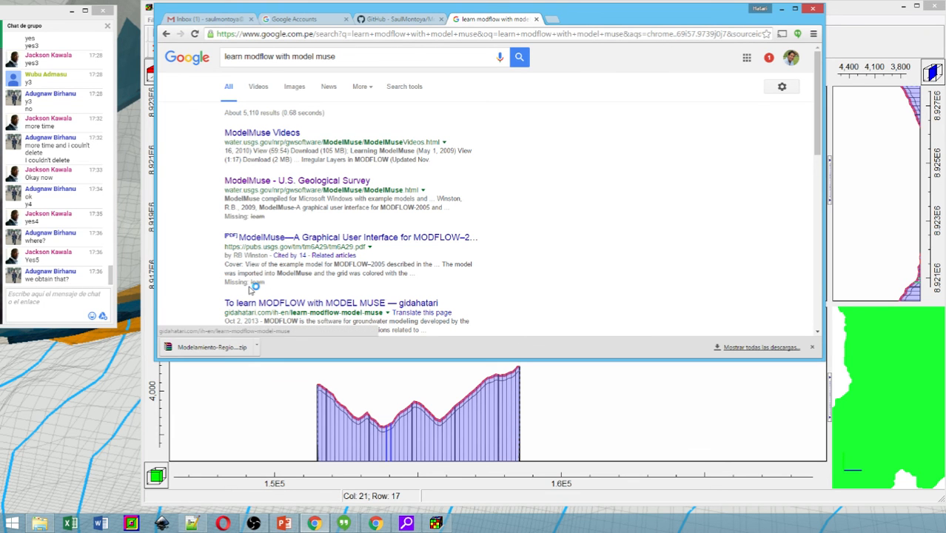
- Open the Hatari Water article "To learn MODFLOW with MODEL MUSE" from the results and share its link in the group chat
{"action": "scroll", "coordinate": [252, 288], "scroll_direction": "down", "scroll_amount": 2}
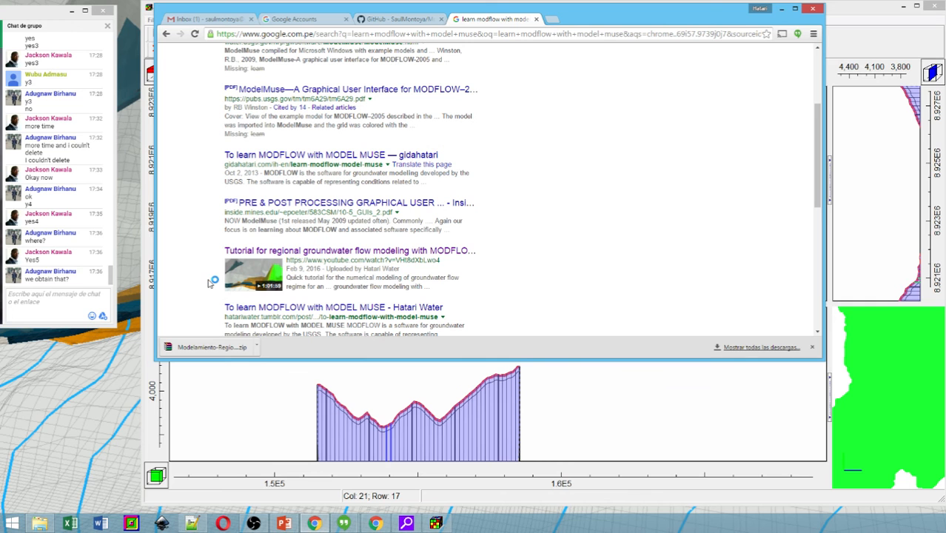
{"action": "left_click", "coordinate": [245, 308]}
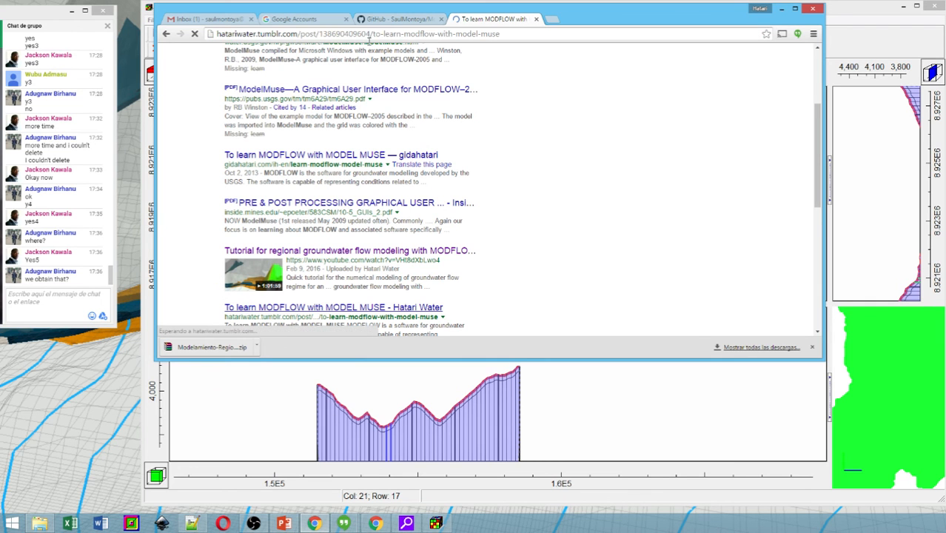
{"action": "left_click", "coordinate": [508, 34]}
{"action": "key", "text": "ctrl+c"}
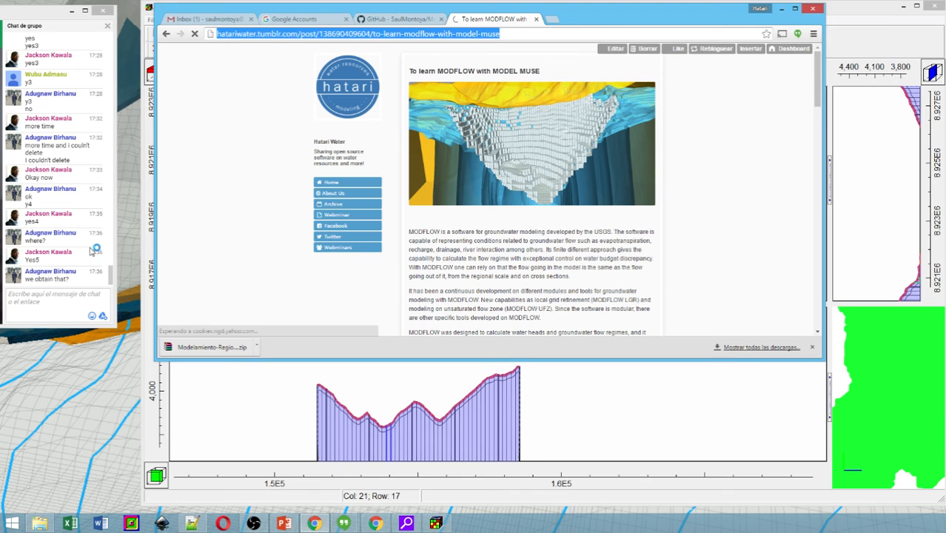
{"action": "left_click", "coordinate": [75, 296]}
{"action": "key", "text": "ctrl+v"}
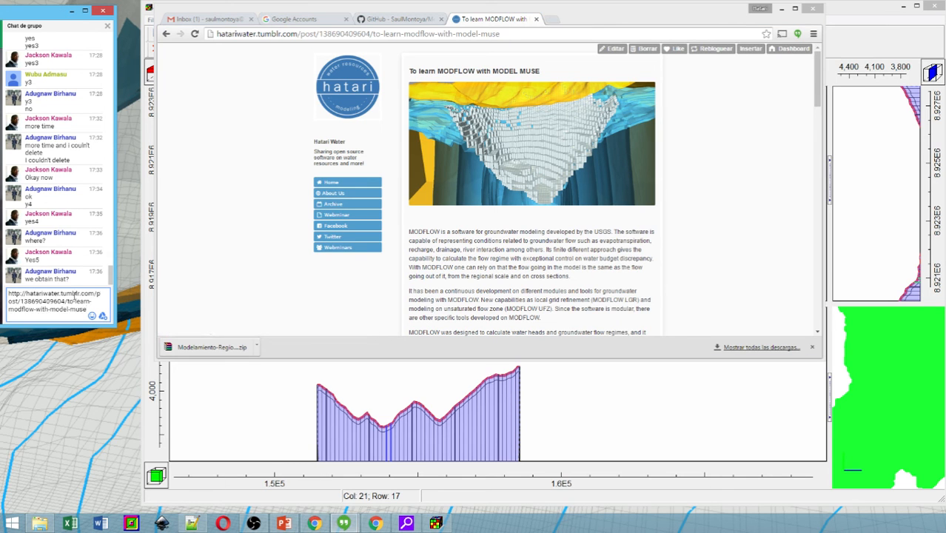
{"action": "key", "text": "Return"}
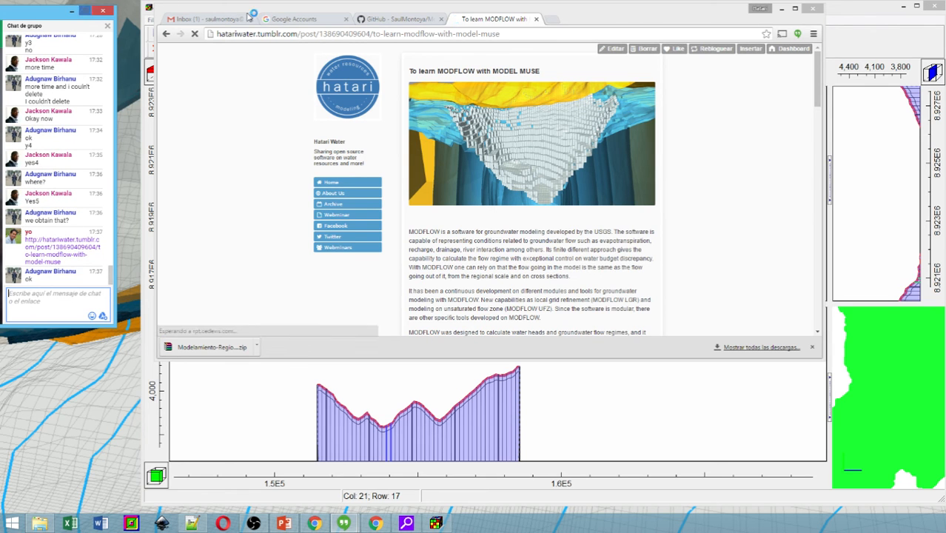
- Switch back to ModelMuse, accept the channel object's properties and save the project
{"action": "left_click", "coordinate": [782, 9]}
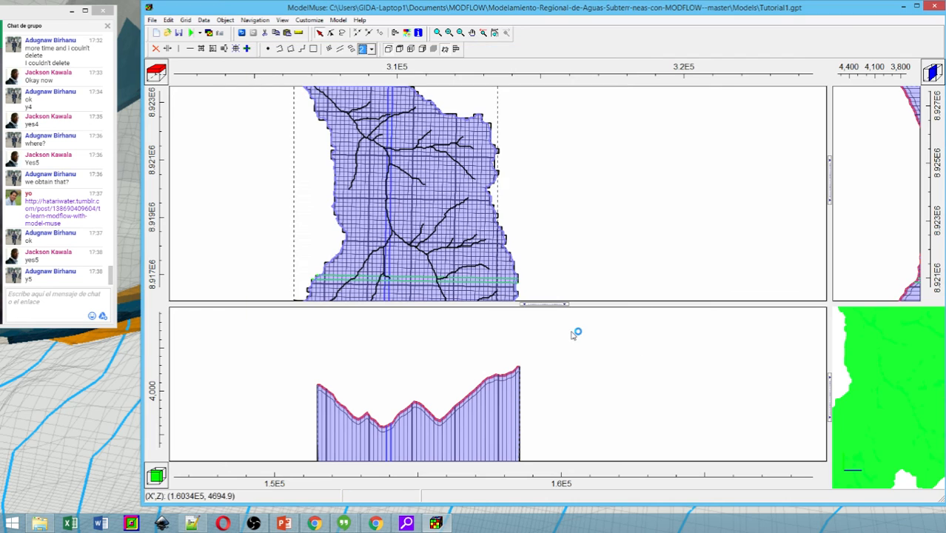
{"action": "left_click", "coordinate": [484, 32]}
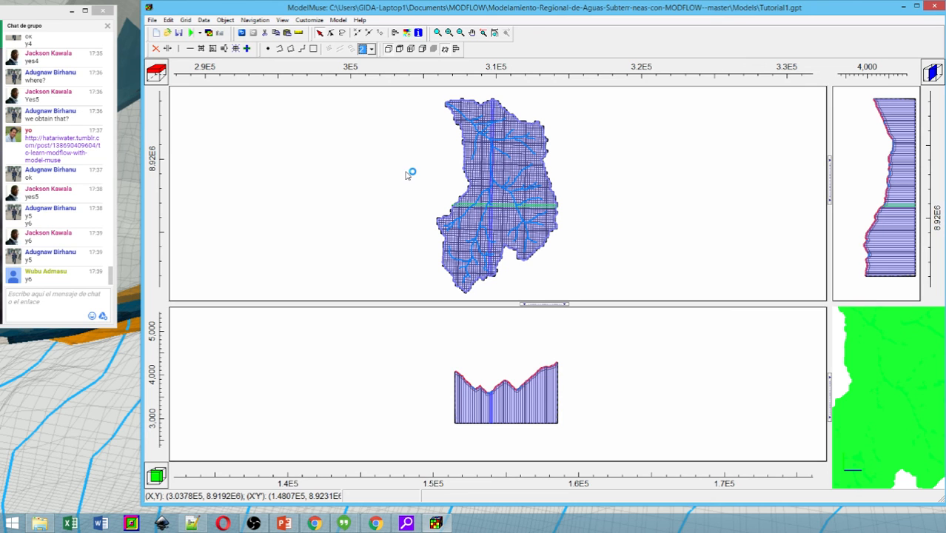
{"action": "left_click", "coordinate": [182, 35]}
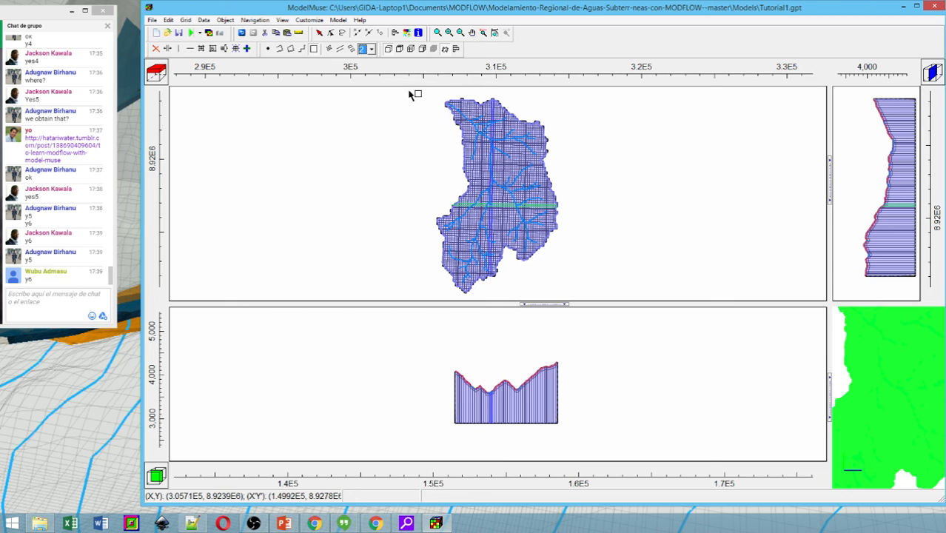
- Draw a four-sided polygon object enclosing the entire model grid in the top view
{"action": "left_click", "coordinate": [417, 89]}
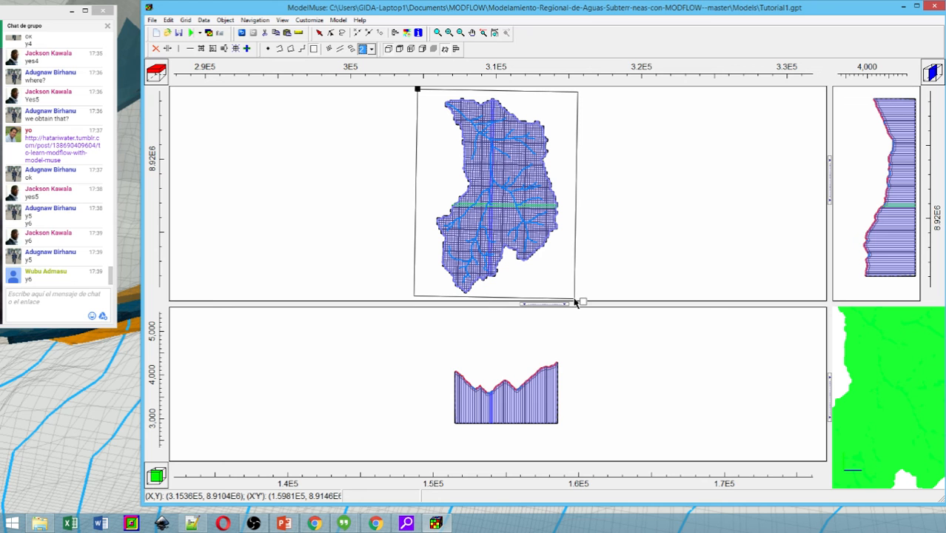
{"action": "left_click", "coordinate": [575, 302]}
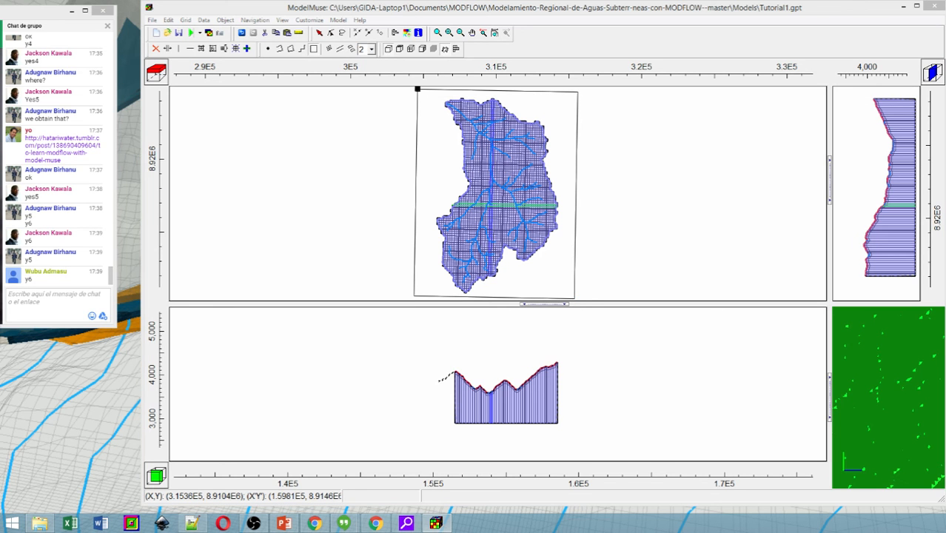
{"action": "left_click_drag", "start_coordinate": [367, 91], "coordinate": [664, 147]}
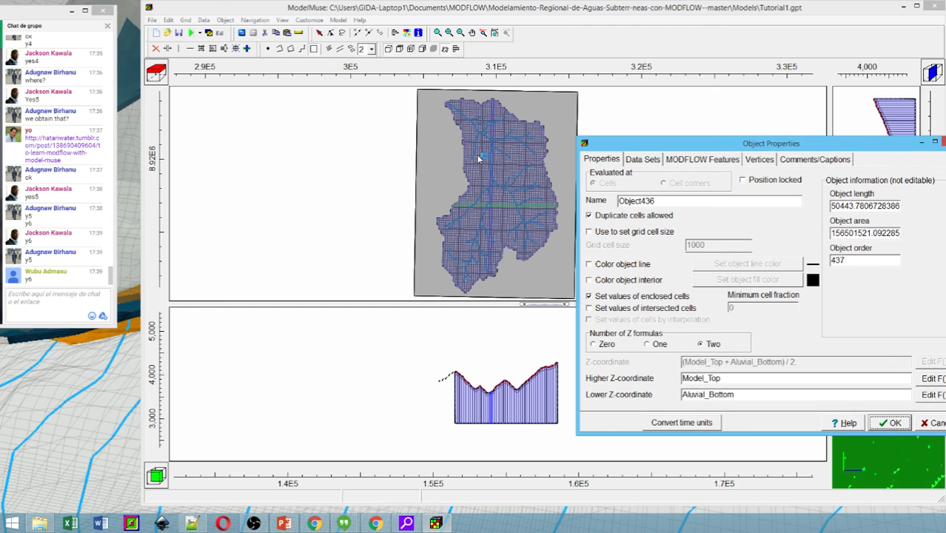
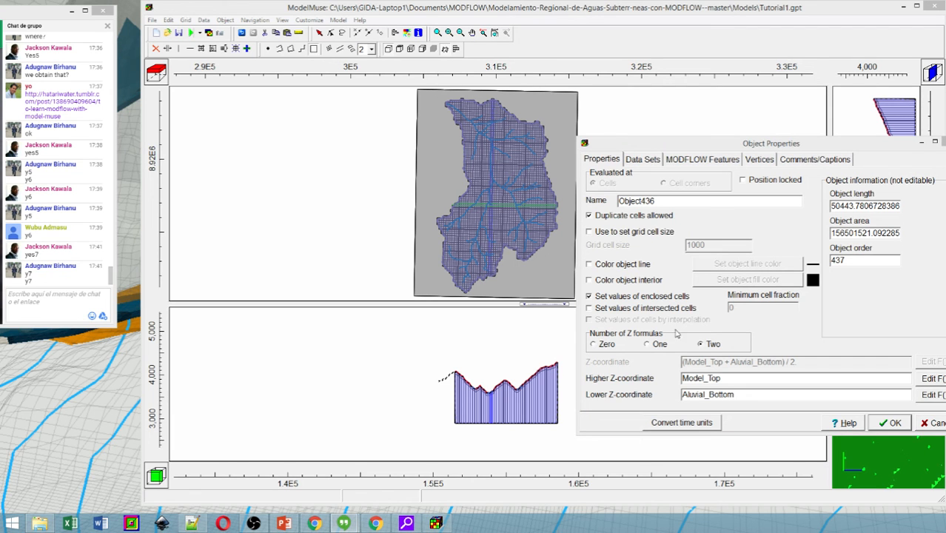
- Set the new polygon's number of Z formulas to Zero and name it RechargeandEvapotranspiration
{"action": "left_click_drag", "start_coordinate": [707, 148], "coordinate": [432, 162]}
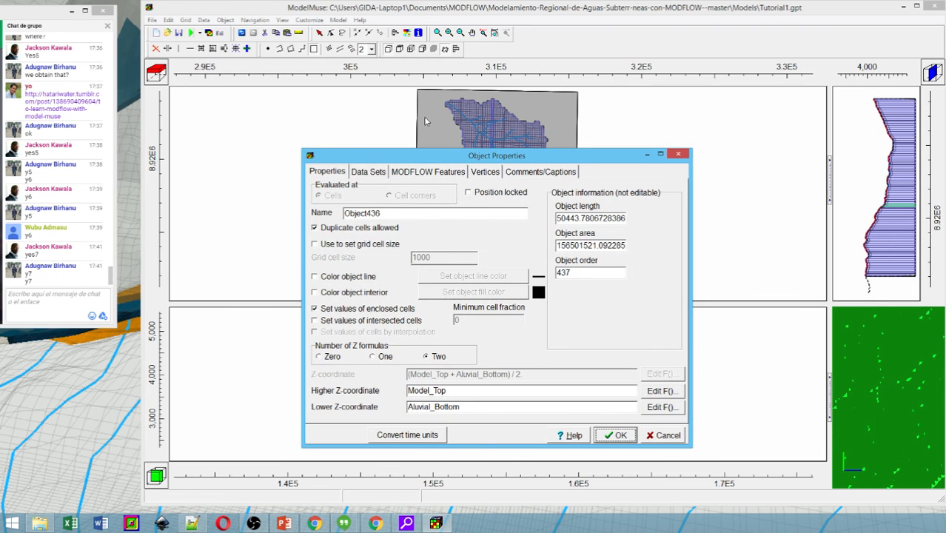
{"action": "left_click", "coordinate": [319, 357]}
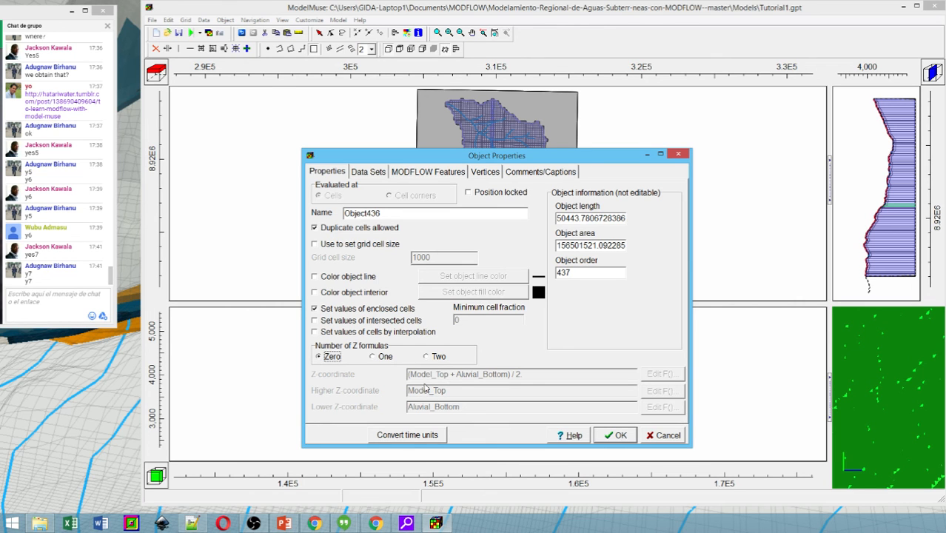
{"action": "left_click_drag", "start_coordinate": [377, 214], "coordinate": [229, 216]}
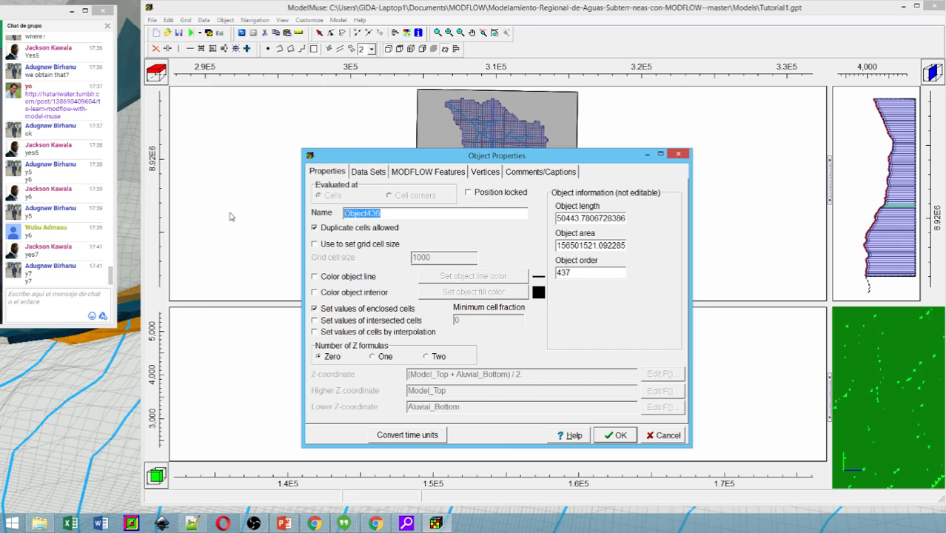
{"action": "type", "text": "Recarg"}
{"action": "key", "text": "BackSpace"}
{"action": "key", "text": "BackSpace"}
{"action": "key", "text": "BackSpace"}
{"action": "type", "text": "hargeandEv"}
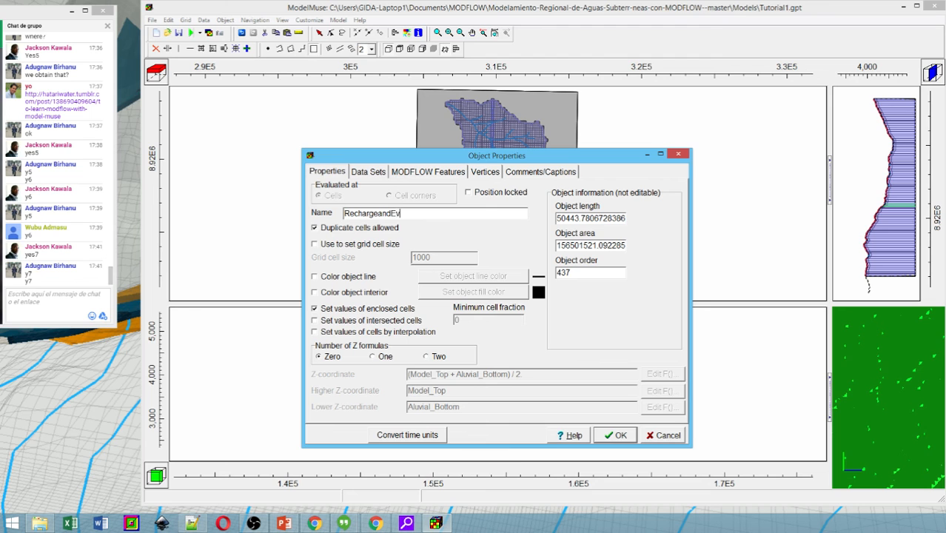
{"action": "type", "text": "apotranspiration"}
{"action": "left_click_drag", "start_coordinate": [455, 214], "coordinate": [345, 214]}
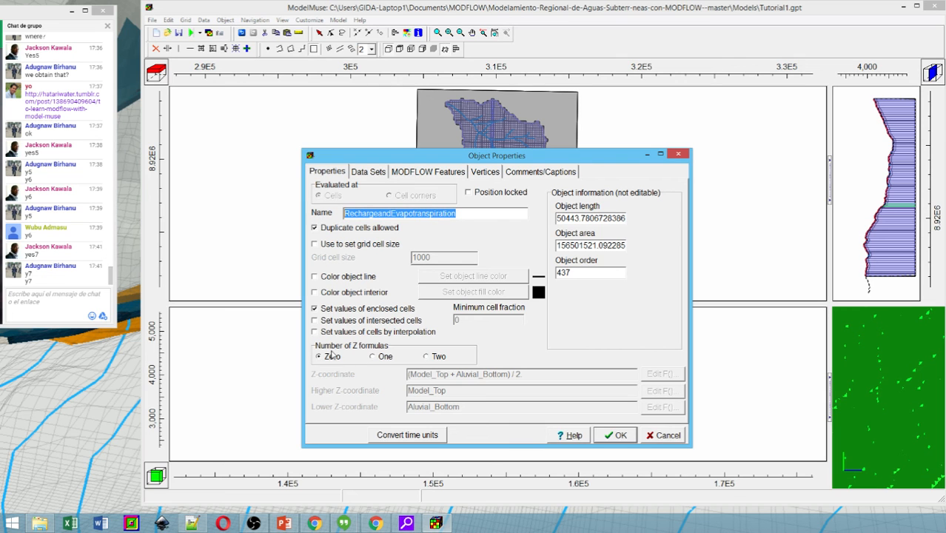
- Colour the RechargeandEvapotranspiration object's line spring green and its interior light green
{"action": "left_click", "coordinate": [314, 278]}
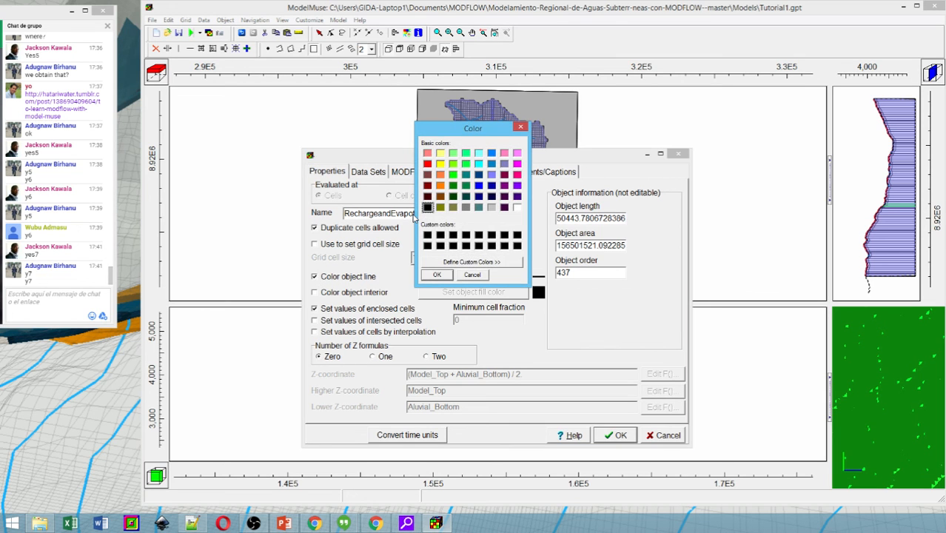
{"action": "left_click", "coordinate": [465, 153]}
{"action": "left_click", "coordinate": [436, 274]}
{"action": "left_click", "coordinate": [315, 292]}
{"action": "left_click", "coordinate": [452, 153]}
{"action": "left_click", "coordinate": [447, 274]}
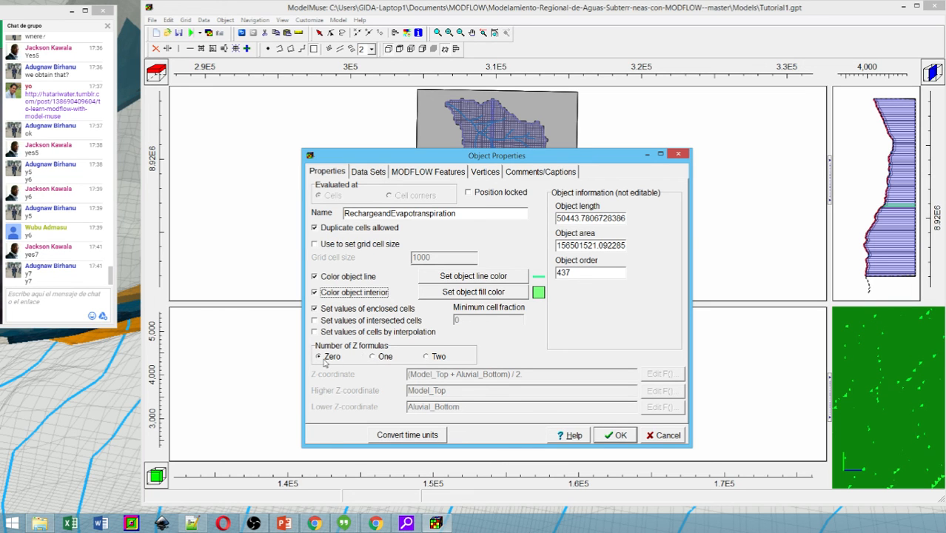
- Enable the EVT Evapotranspiration package for the object with one period starting at -1 and ending at 0
{"action": "left_click", "coordinate": [405, 172]}
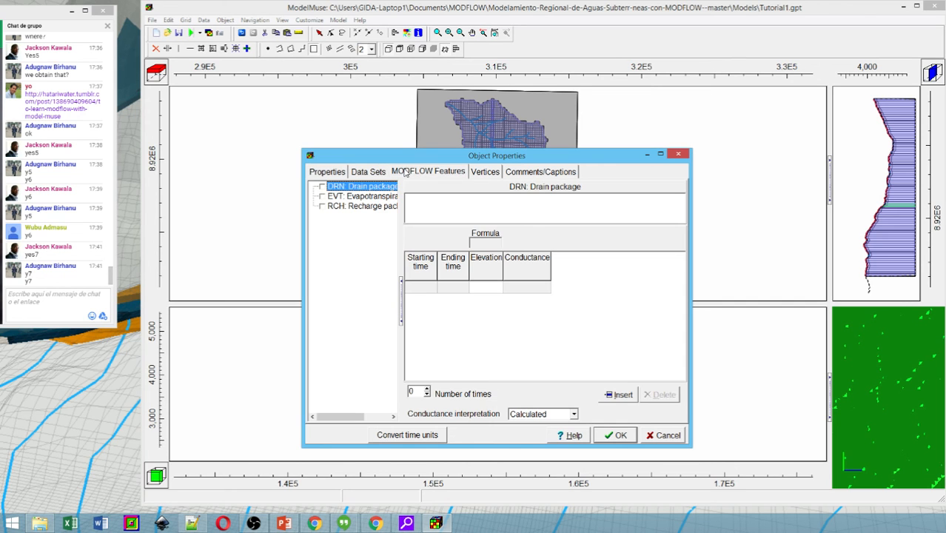
{"action": "left_click", "coordinate": [321, 196]}
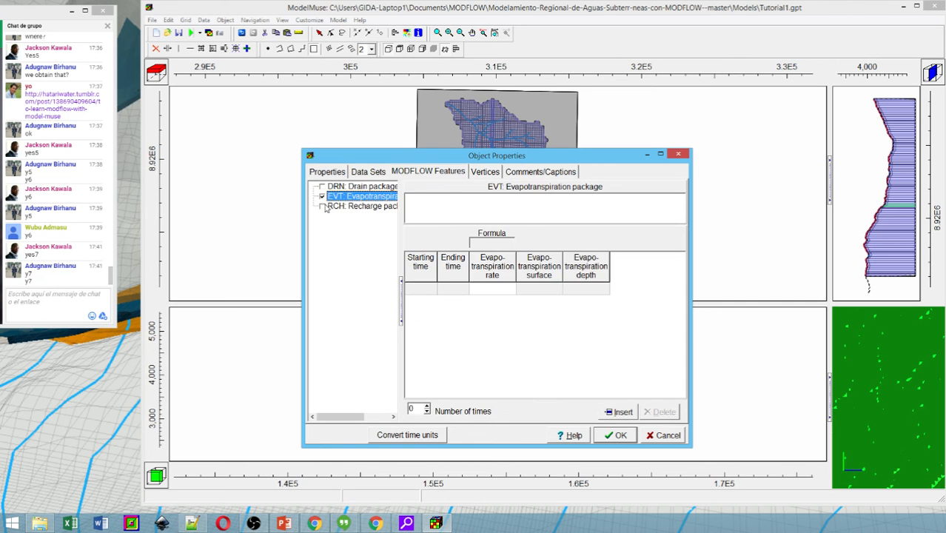
{"action": "left_click", "coordinate": [429, 292]}
{"action": "left_click", "coordinate": [432, 289]}
{"action": "left_click", "coordinate": [431, 300]}
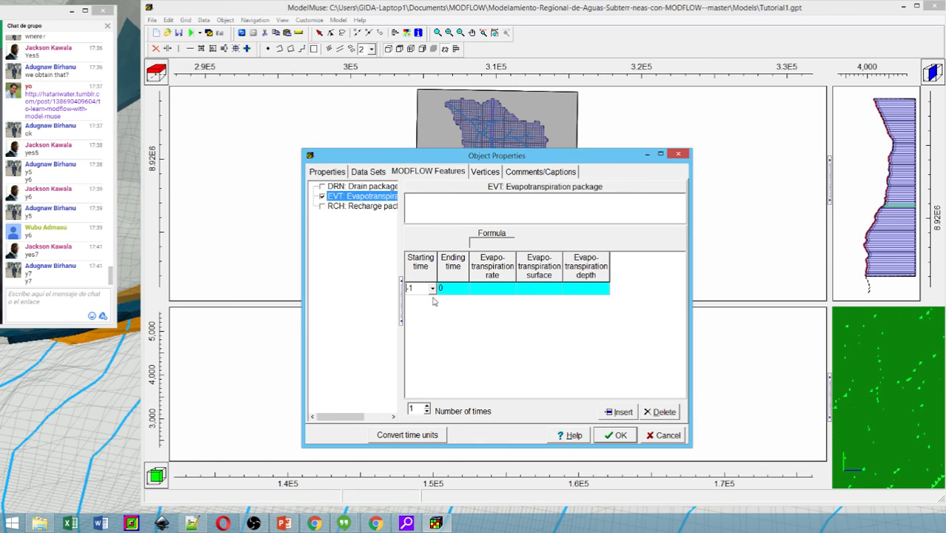
- Set the evapotranspiration rate with the formula 1.2/86400/365
{"action": "left_click", "coordinate": [487, 290]}
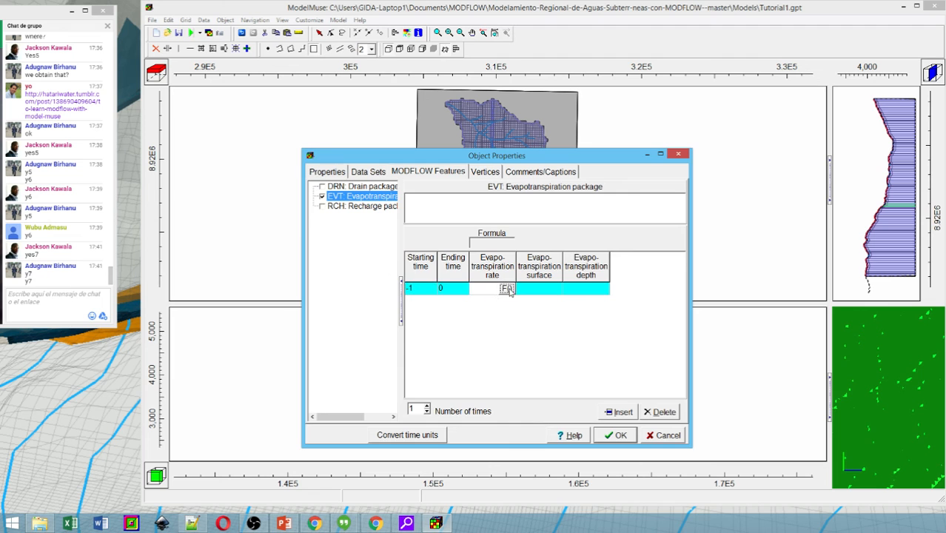
{"action": "left_click", "coordinate": [508, 289]}
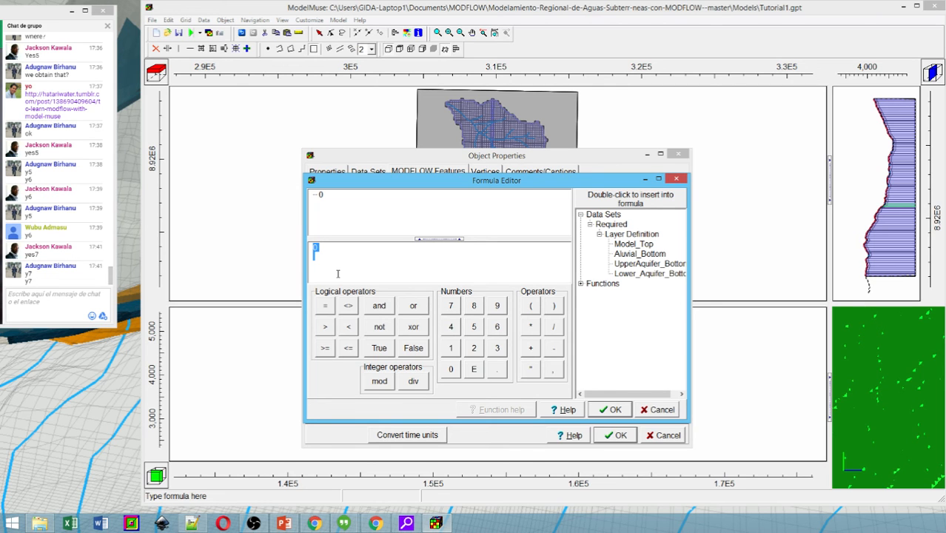
{"action": "type", "text": "1.2"}
{"action": "type", "text": "/86400"}
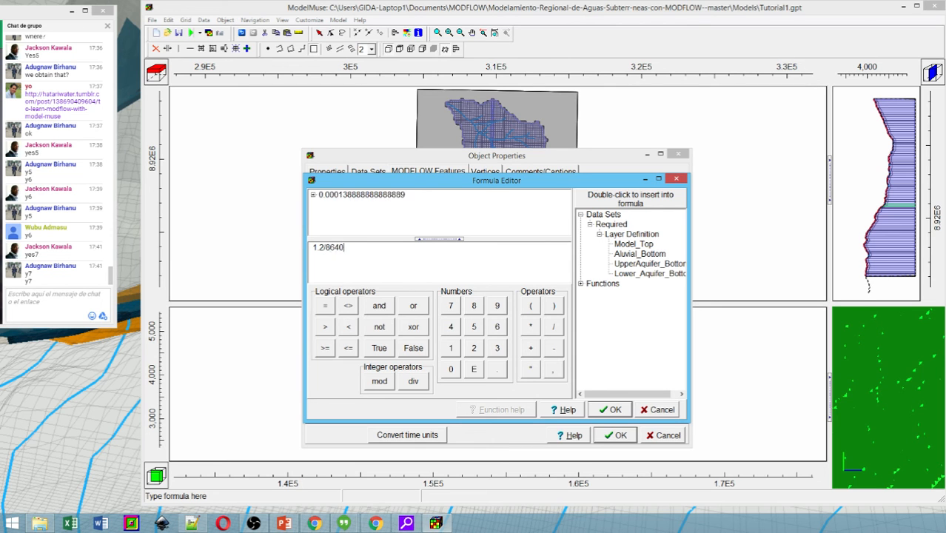
{"action": "type", "text": "/365"}
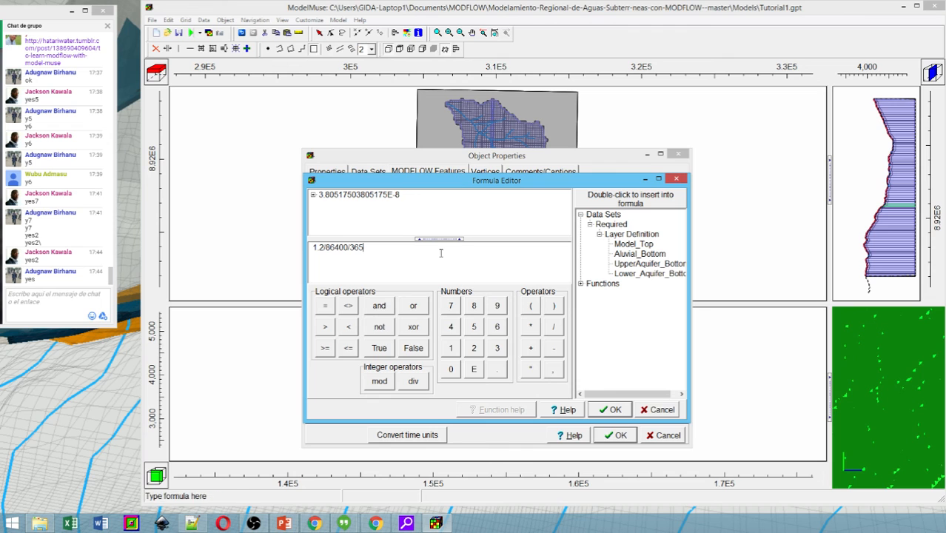
{"action": "left_click", "coordinate": [611, 410]}
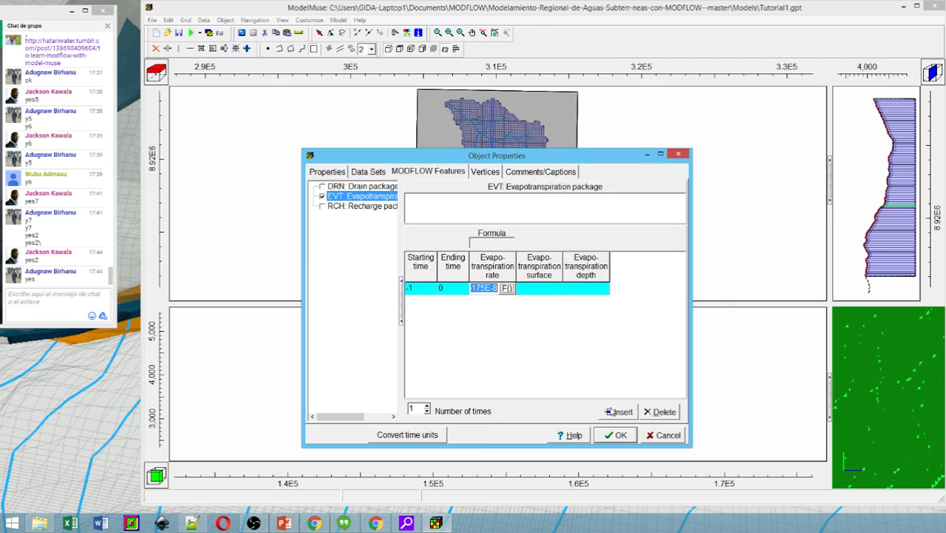
- Set the evapotranspiration surface to Model_Top and the depth to 0.5, and widen the rate column to show its full value
{"action": "left_click", "coordinate": [530, 288]}
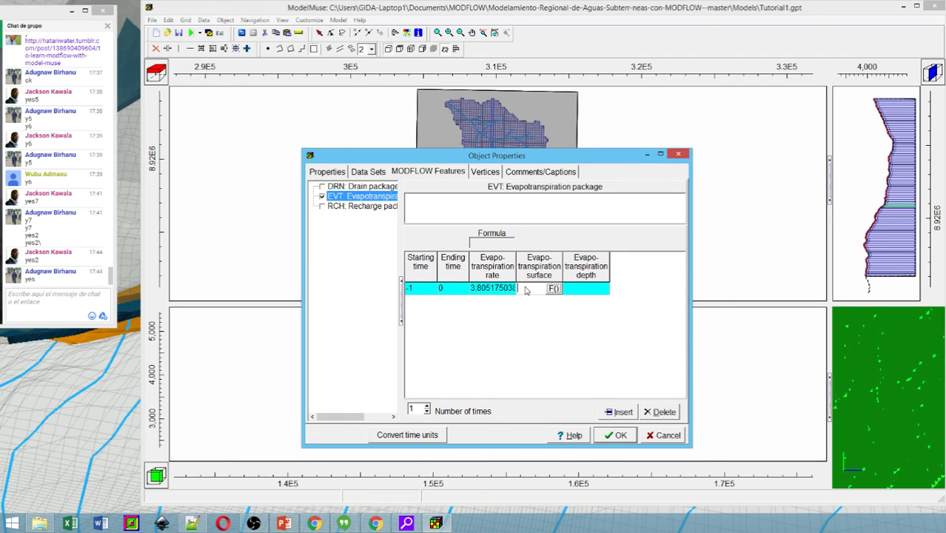
{"action": "left_click", "coordinate": [554, 288]}
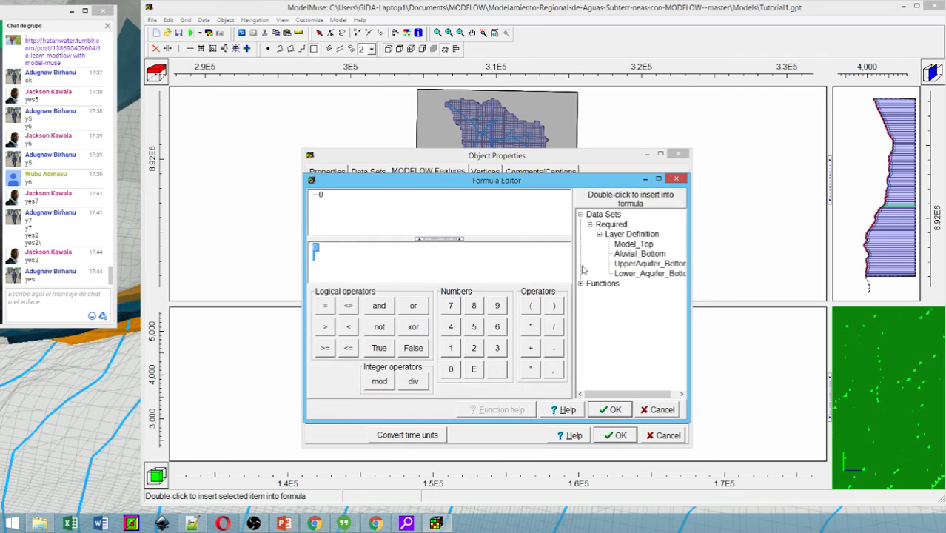
{"action": "double_click", "coordinate": [633, 244]}
{"action": "left_click", "coordinate": [620, 413]}
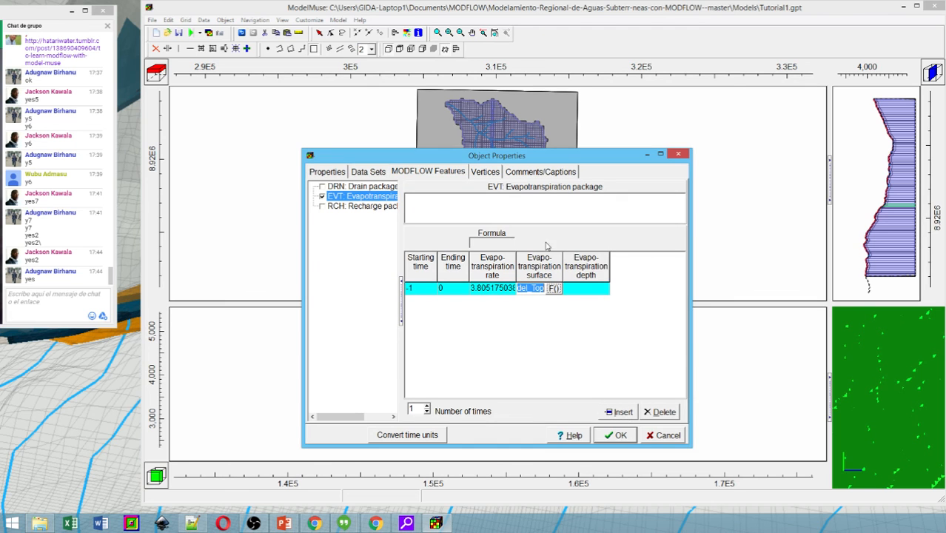
{"action": "left_click", "coordinate": [595, 291]}
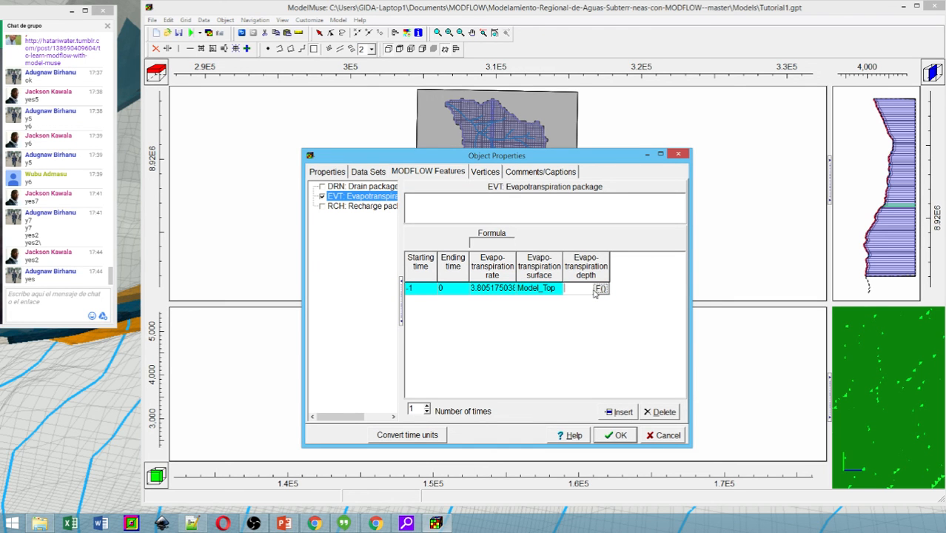
{"action": "type", "text": "0.5"}
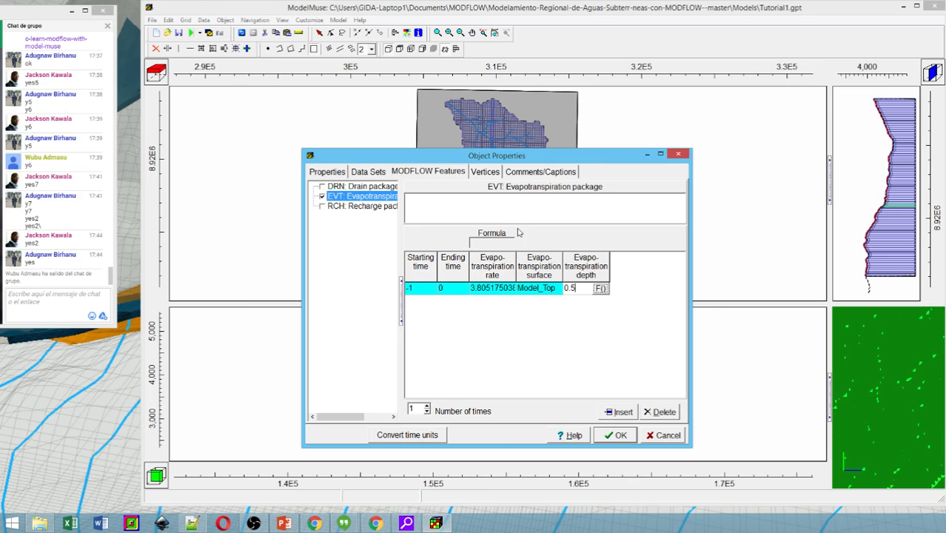
{"action": "left_click_drag", "start_coordinate": [516, 265], "coordinate": [605, 266]}
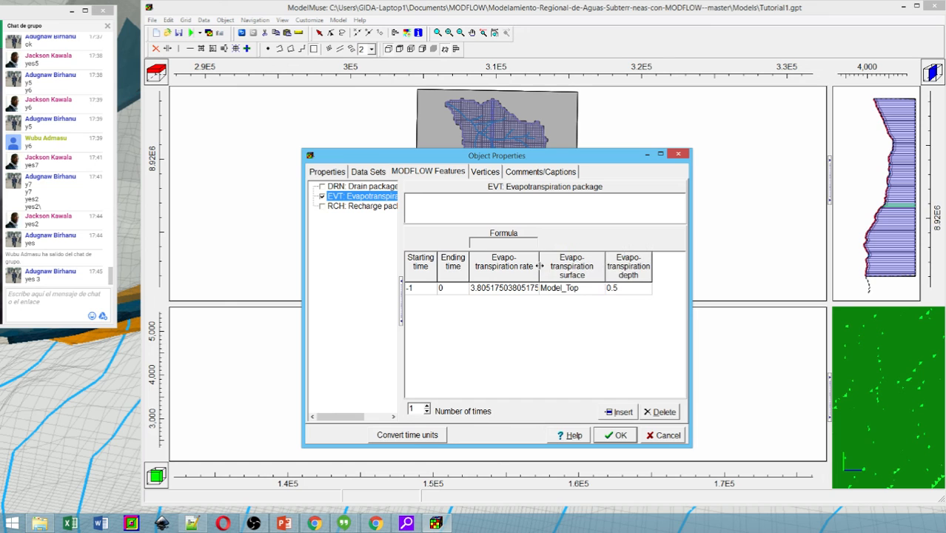
{"action": "left_click_drag", "start_coordinate": [539, 266], "coordinate": [567, 266]}
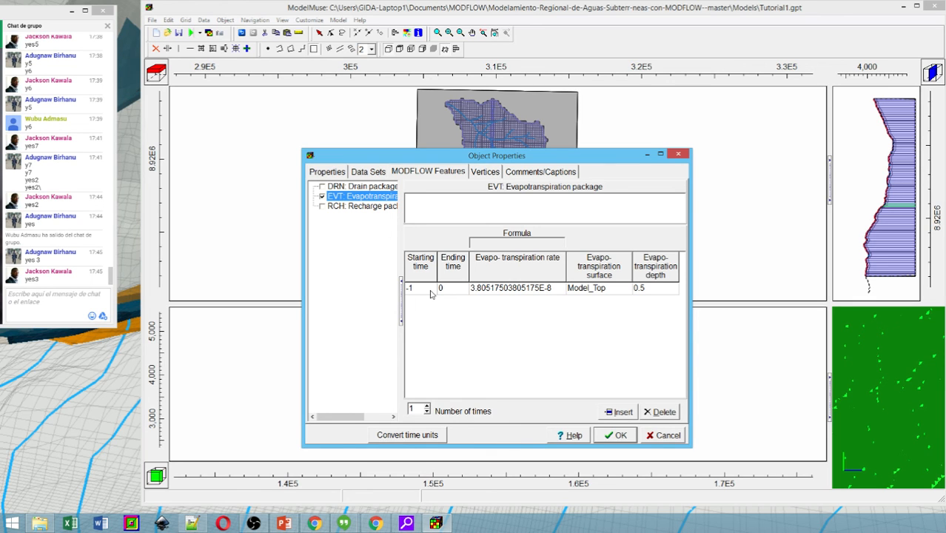
- Enable the RCH Recharge package for the object with one period starting at -1 and ending at 0
{"action": "left_click", "coordinate": [322, 206]}
{"action": "left_click", "coordinate": [433, 281]}
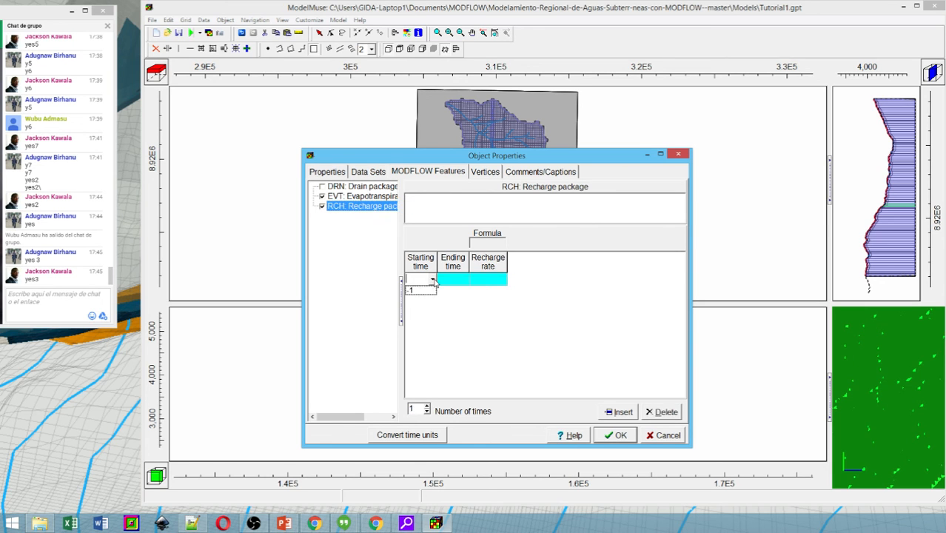
{"action": "left_click", "coordinate": [422, 290]}
- Set the recharge rate with the formula 0.15/86400/365, widen its column and accept the object properties
{"action": "left_click", "coordinate": [479, 280]}
{"action": "left_click", "coordinate": [498, 279]}
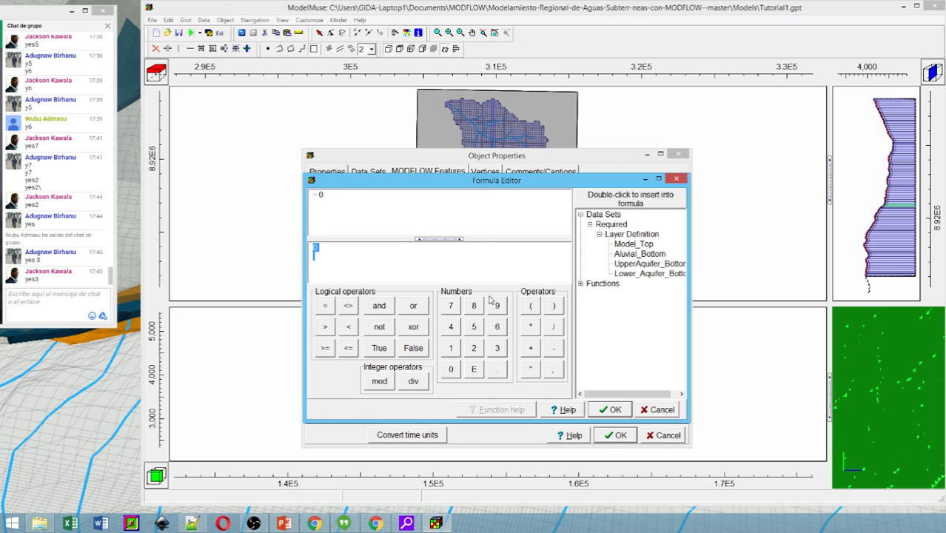
{"action": "type", "text": "0.15/86400"}
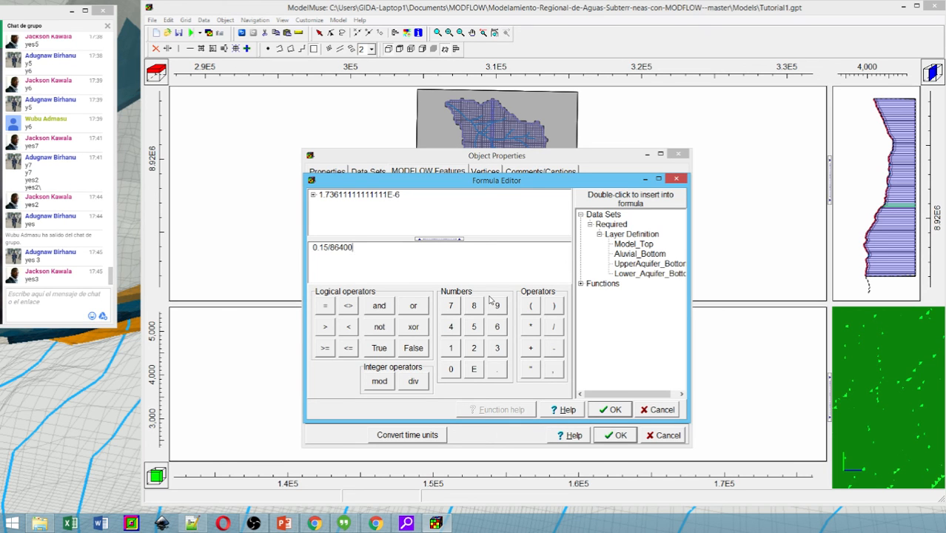
{"action": "type", "text": "/365"}
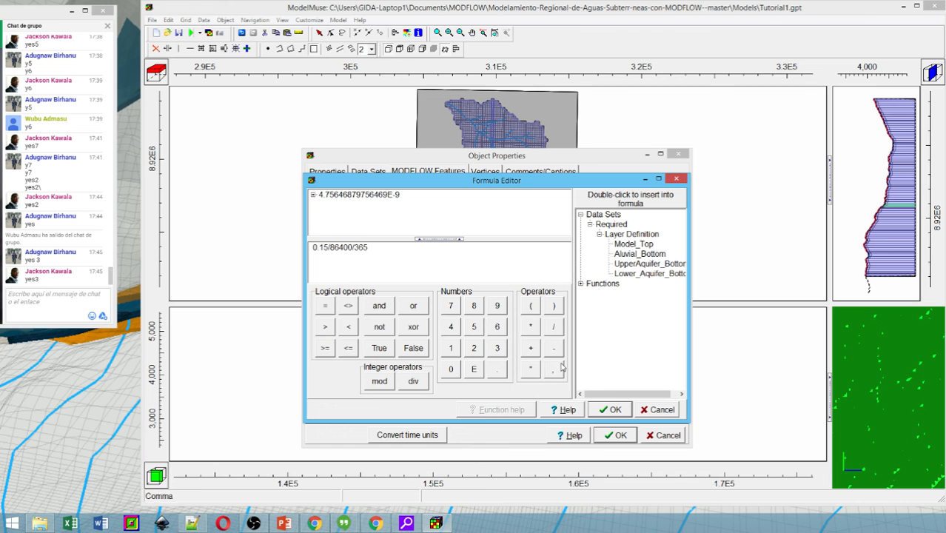
{"action": "left_click", "coordinate": [623, 414]}
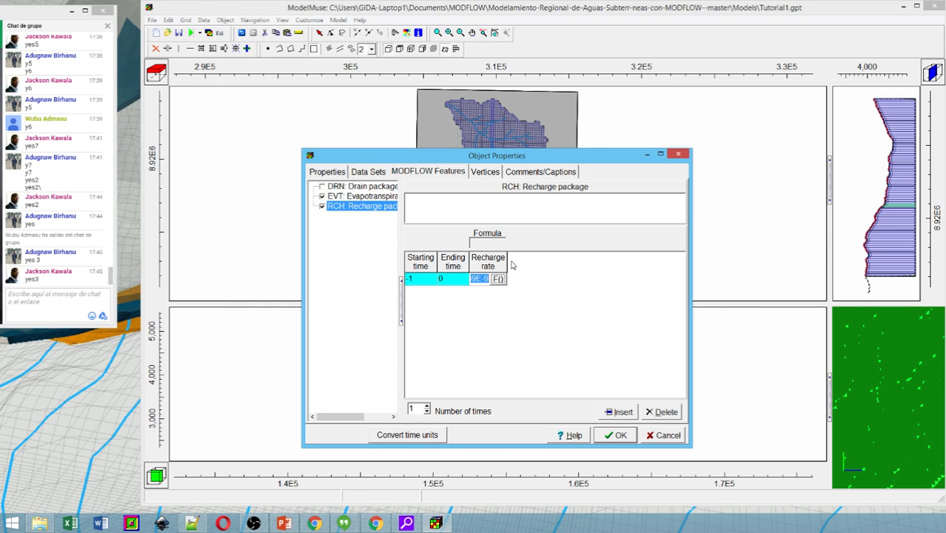
{"action": "left_click_drag", "start_coordinate": [508, 259], "coordinate": [540, 262]}
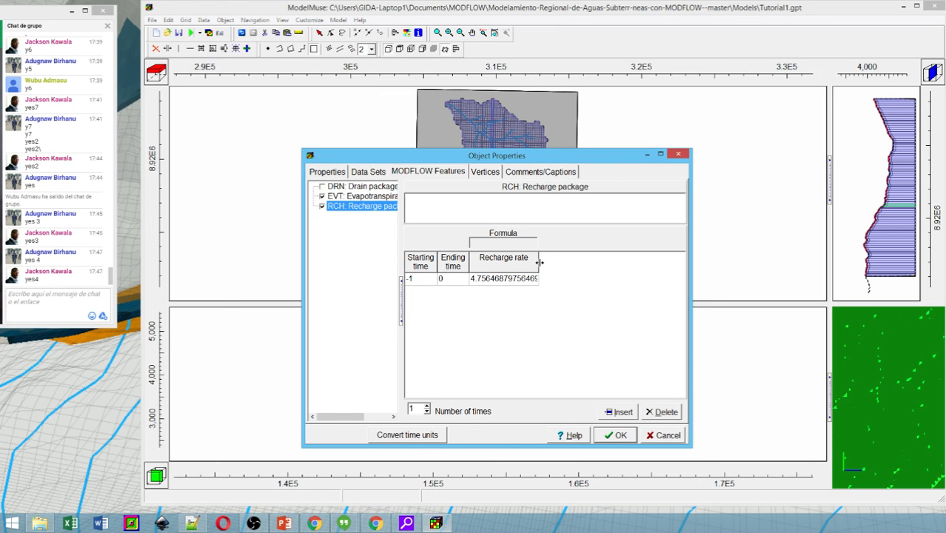
{"action": "left_click", "coordinate": [615, 435]}
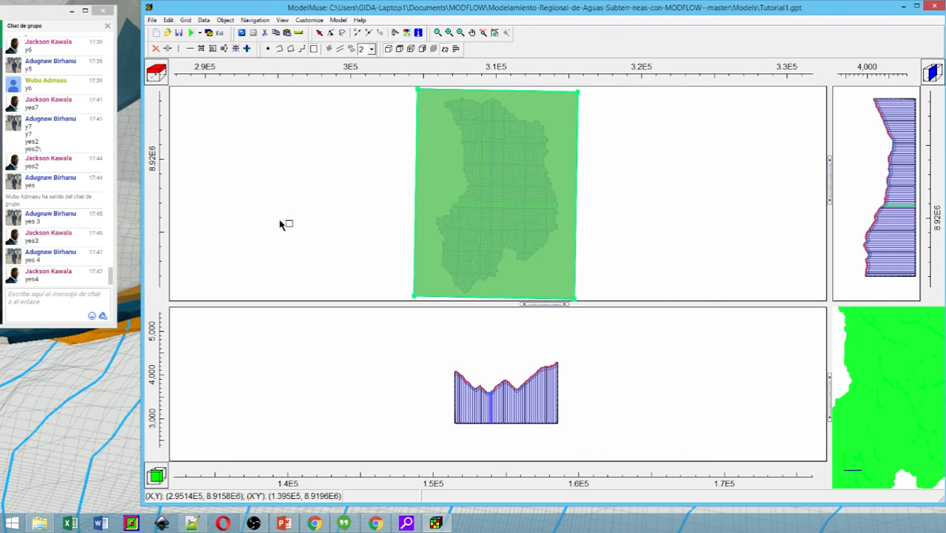
- In the data sets, set the default formula of Modflow_Initial_Head to Model_Top and expand the Layer Definition group
{"action": "left_click", "coordinate": [188, 22]}
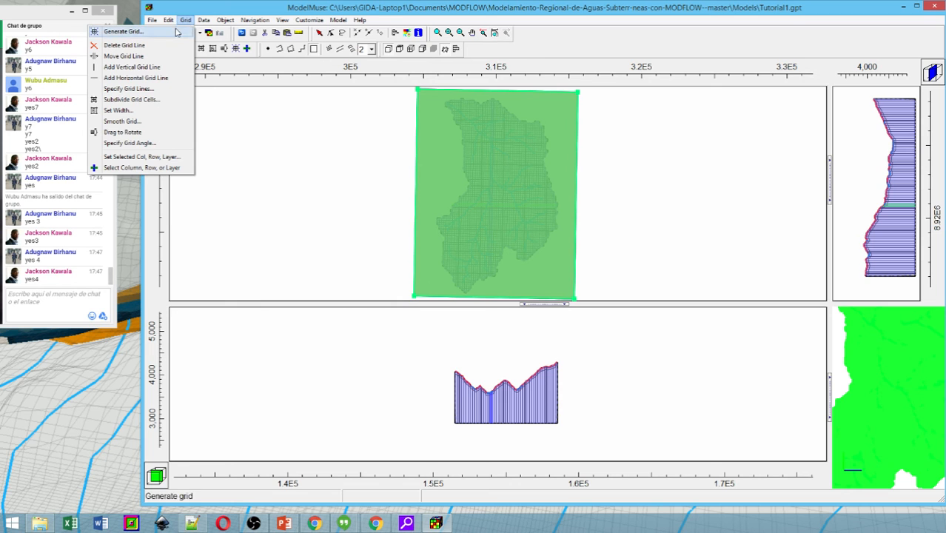
{"action": "mouse_move", "coordinate": [173, 23]}
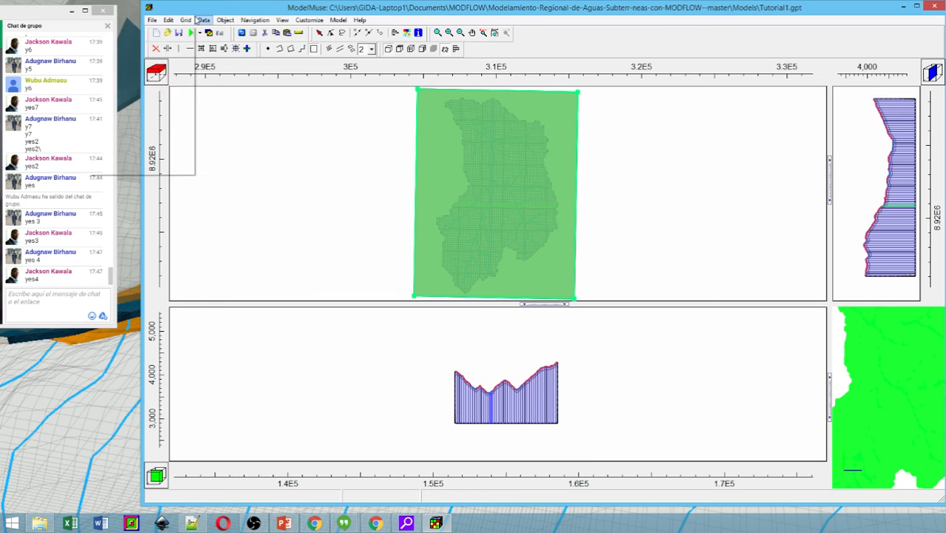
{"action": "left_click", "coordinate": [203, 20]}
{"action": "left_click", "coordinate": [191, 42]}
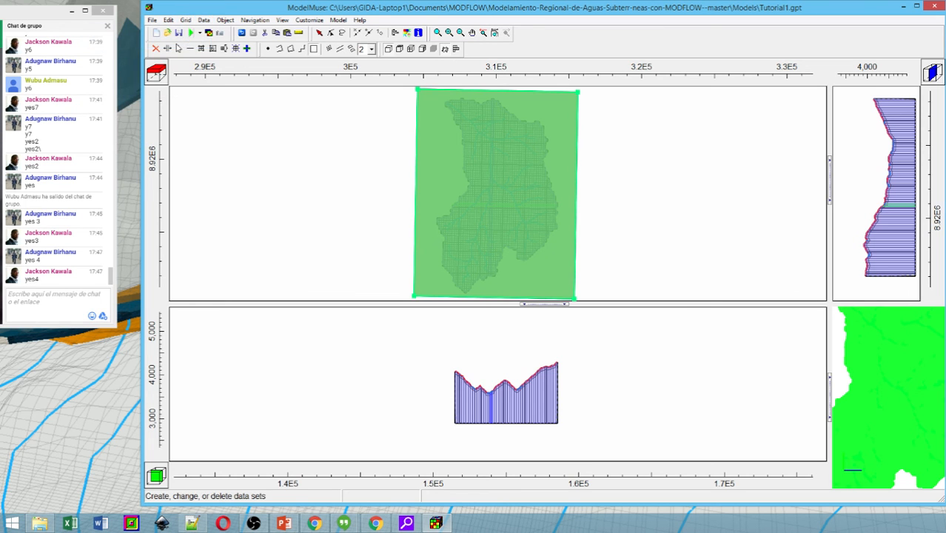
{"action": "left_click", "coordinate": [393, 150]}
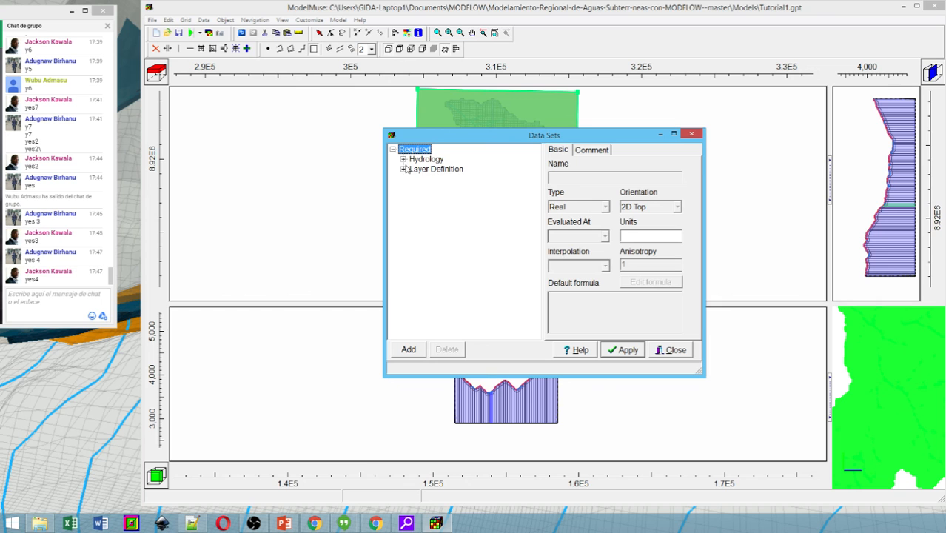
{"action": "left_click", "coordinate": [403, 160]}
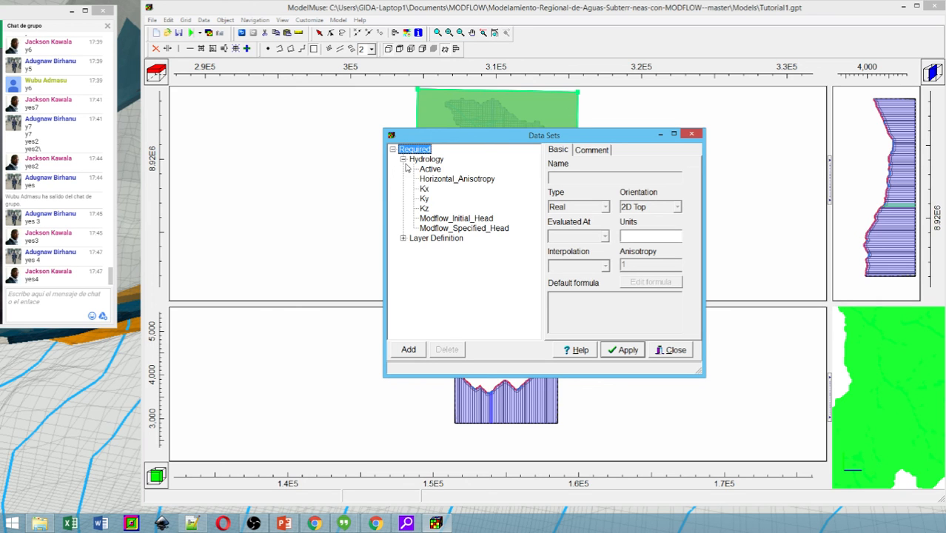
{"action": "left_click", "coordinate": [447, 220]}
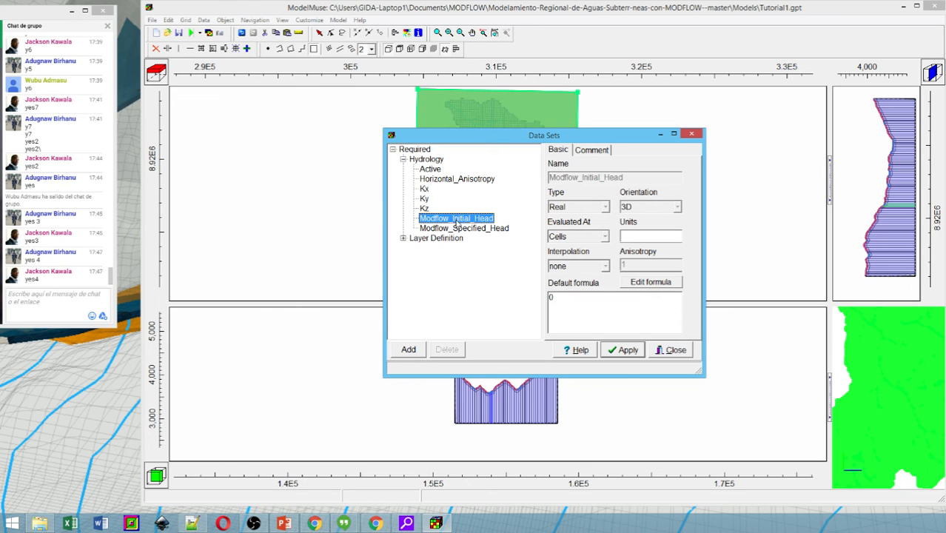
{"action": "left_click", "coordinate": [588, 294]}
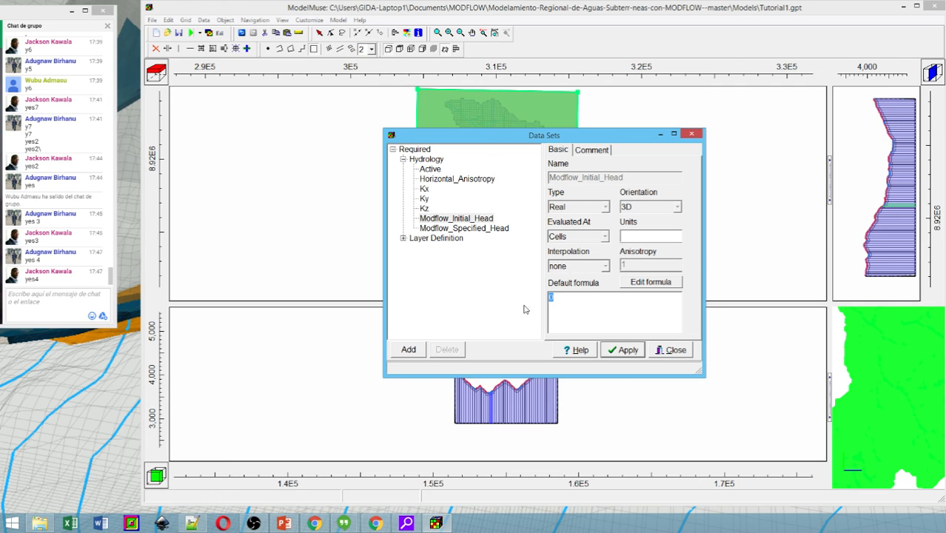
{"action": "left_click", "coordinate": [634, 286]}
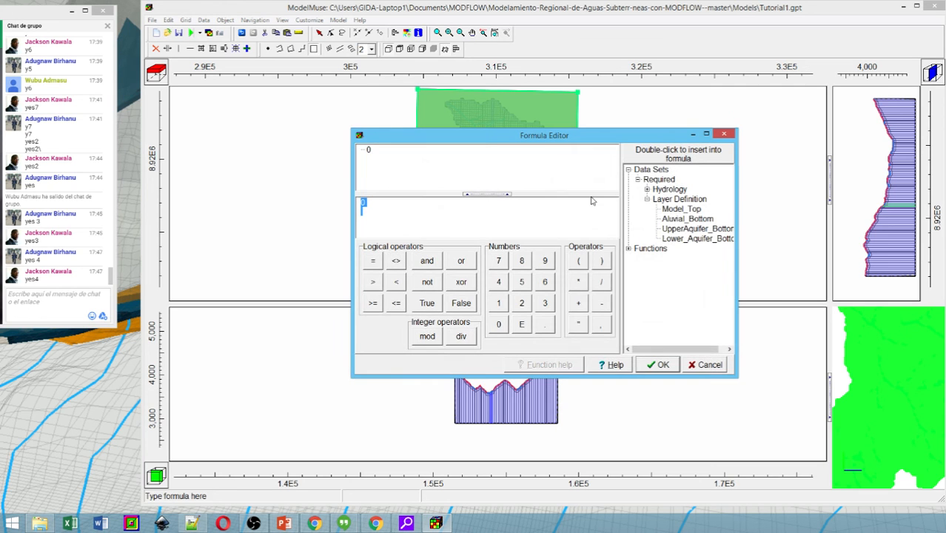
{"action": "double_click", "coordinate": [678, 210]}
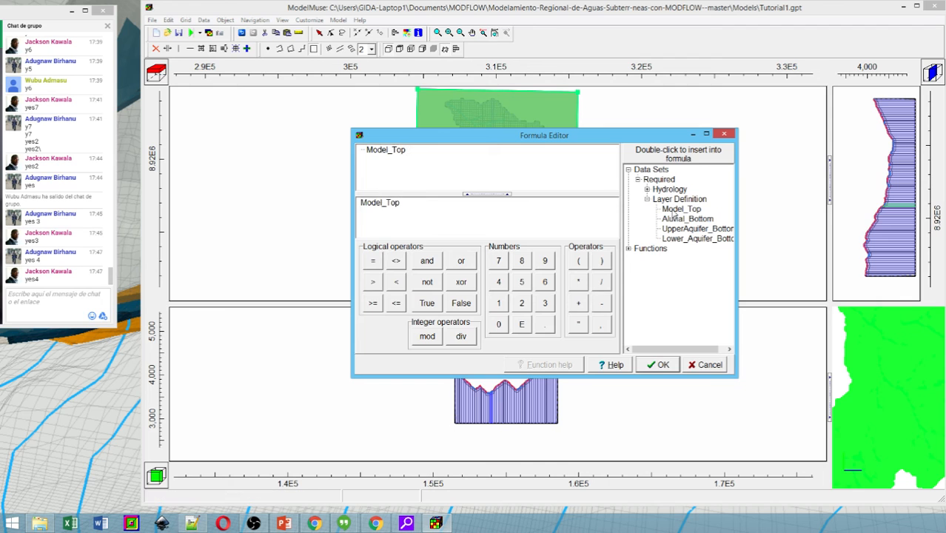
{"action": "left_click", "coordinate": [654, 364]}
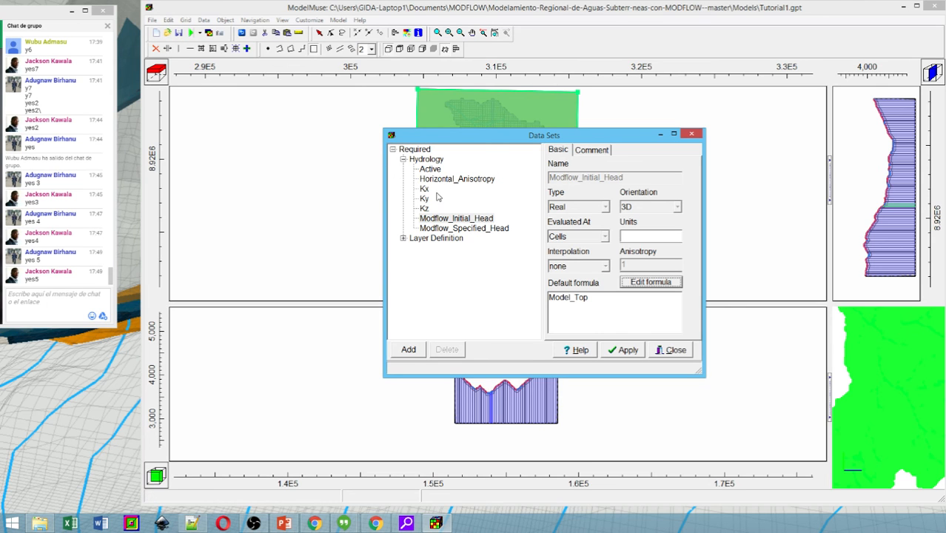
{"action": "left_click", "coordinate": [403, 238]}
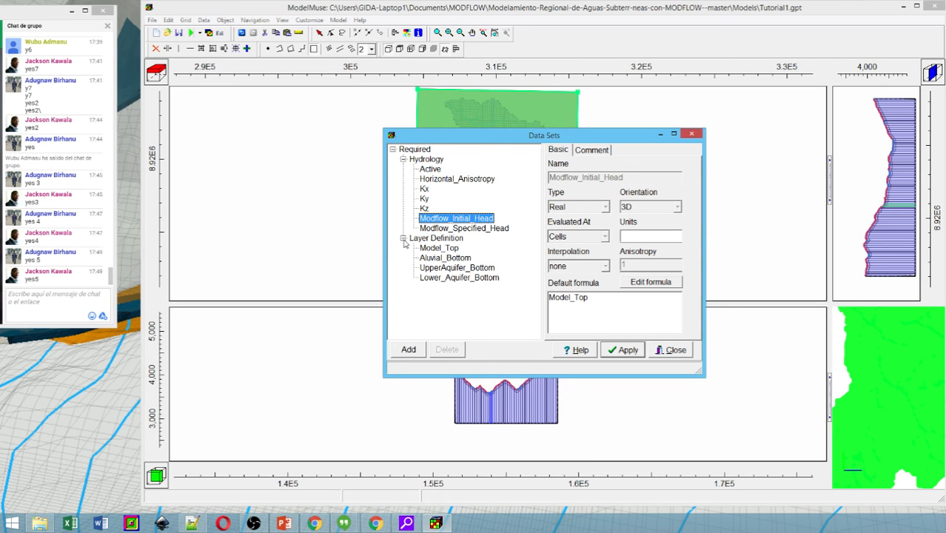
- Set the default formula of the Kx data set to 1e-6, apply the change and close the data sets
{"action": "left_click", "coordinate": [436, 249]}
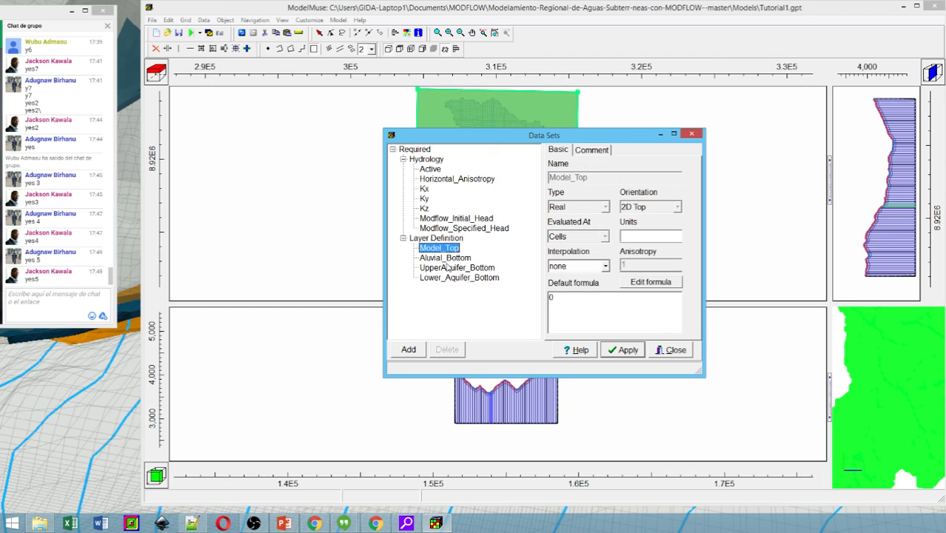
{"action": "left_click", "coordinate": [448, 231]}
{"action": "left_click", "coordinate": [451, 219]}
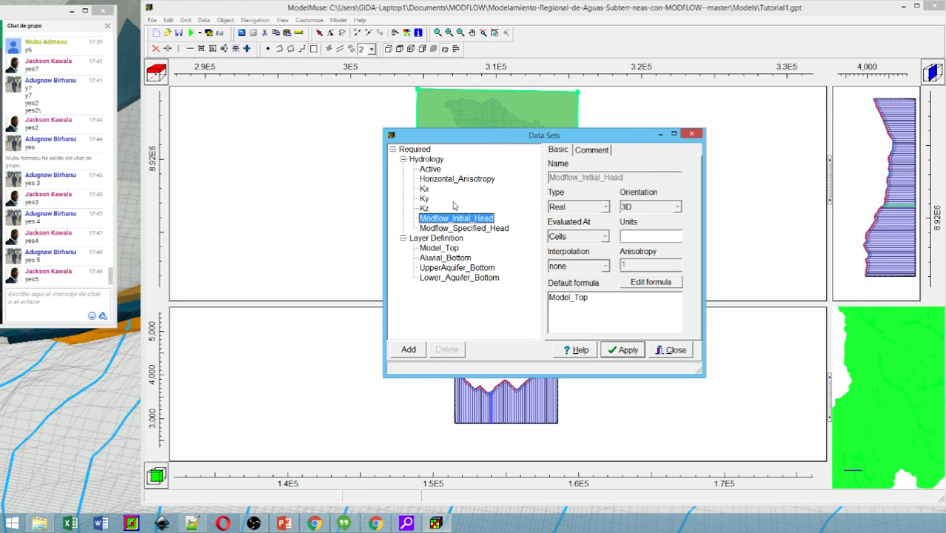
{"action": "left_click", "coordinate": [425, 189]}
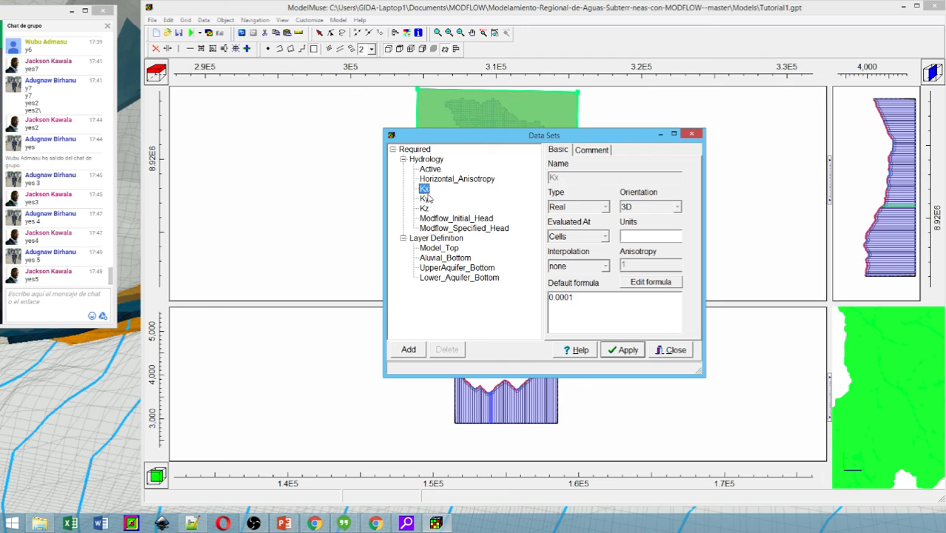
{"action": "double_click", "coordinate": [564, 297]}
{"action": "type", "text": "1e-6"}
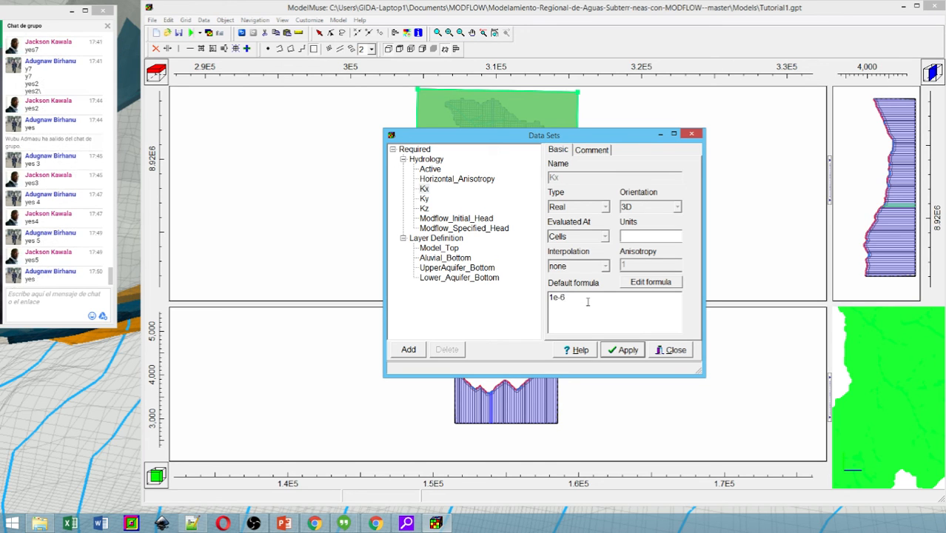
{"action": "left_click", "coordinate": [624, 351]}
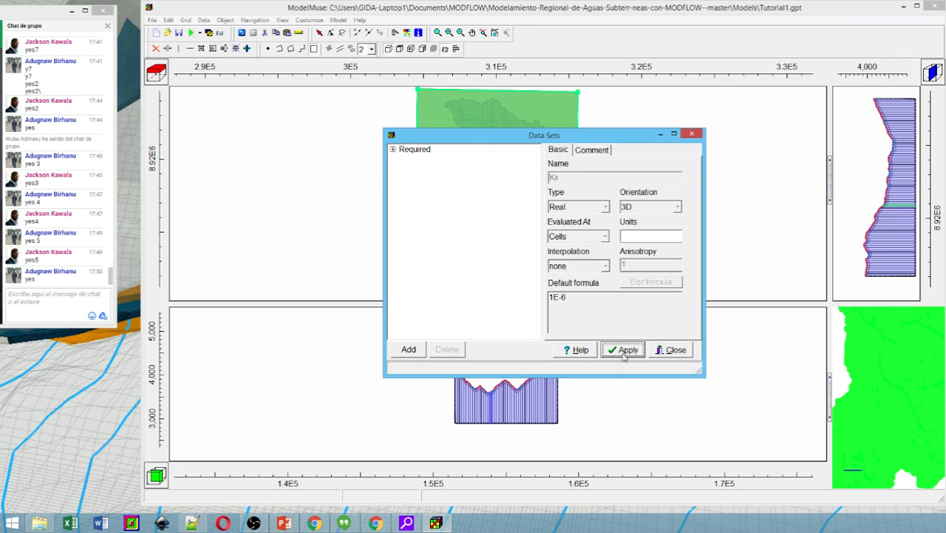
{"action": "left_click", "coordinate": [672, 351]}
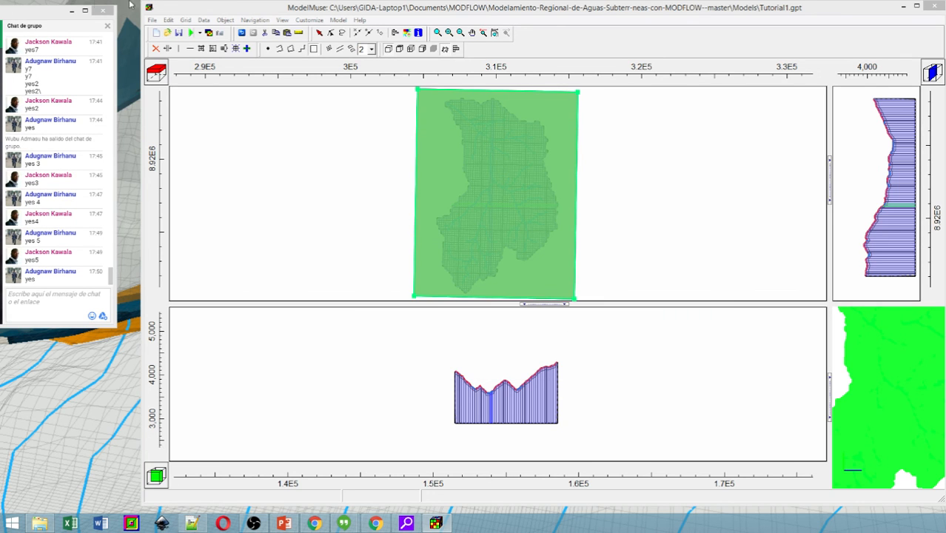
- Save the project and run MODFLOW-NWT, saving the input files as Tutorial1.nam with model execution enabled
{"action": "left_click", "coordinate": [178, 34]}
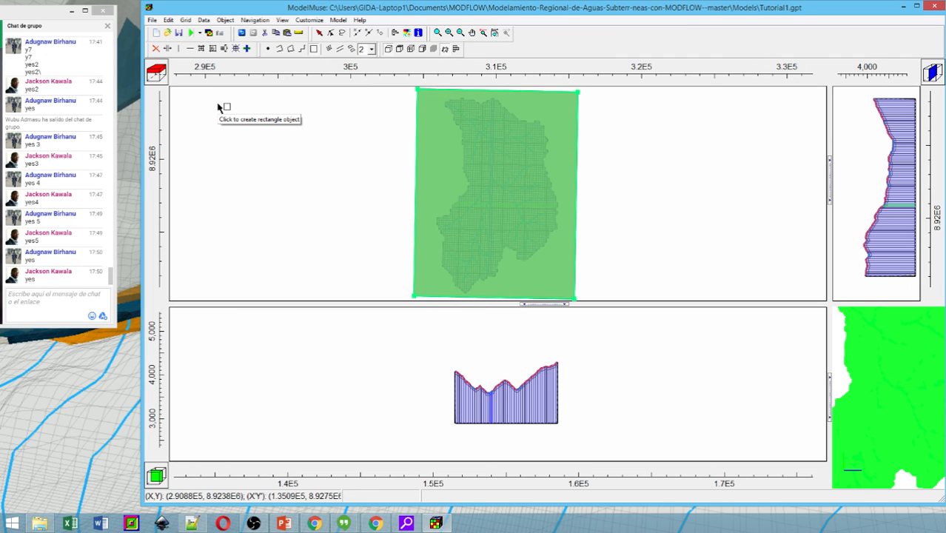
{"action": "left_click", "coordinate": [191, 35]}
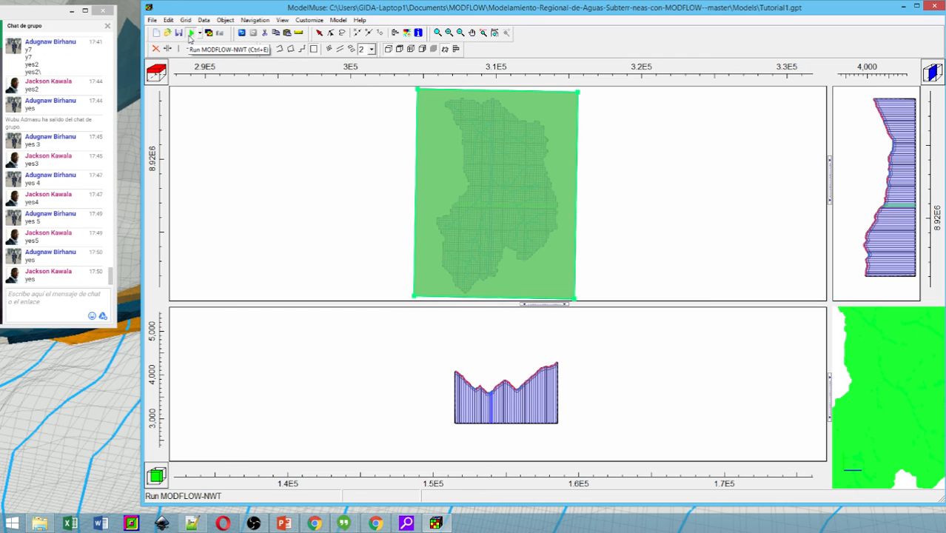
{"action": "left_click", "coordinate": [190, 35]}
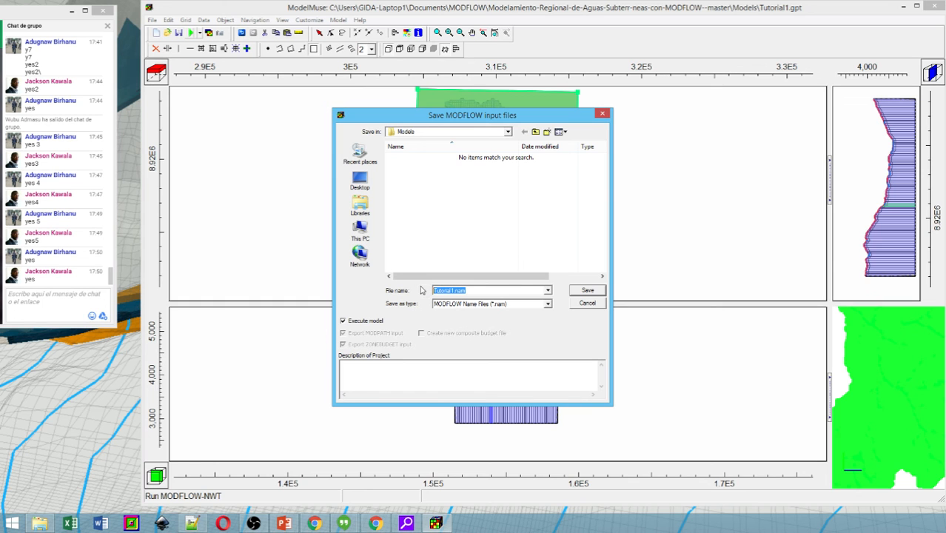
{"action": "left_click", "coordinate": [591, 292]}
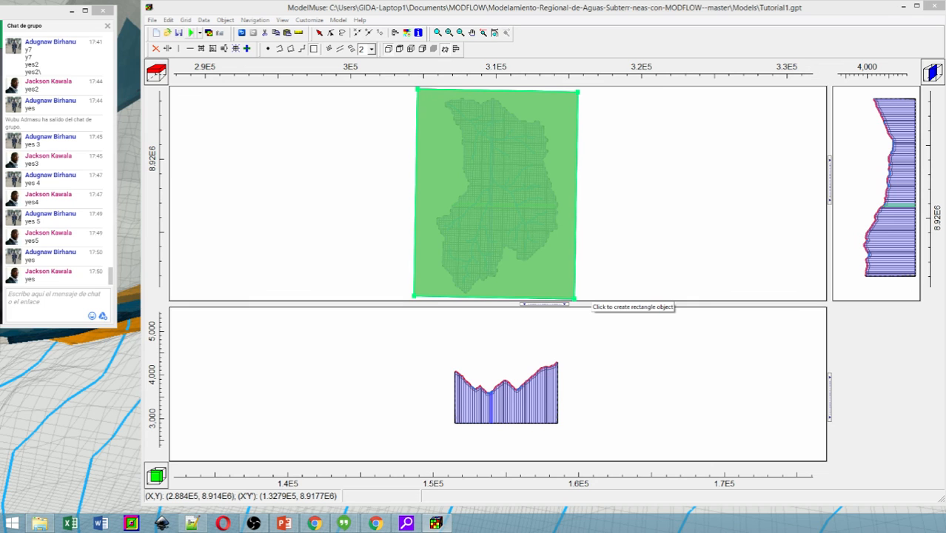
- Check the run's percent discrepancy results in ModelMonitor, and close the monitor
{"action": "left_click_drag", "start_coordinate": [17, 273], "coordinate": [394, 218]}
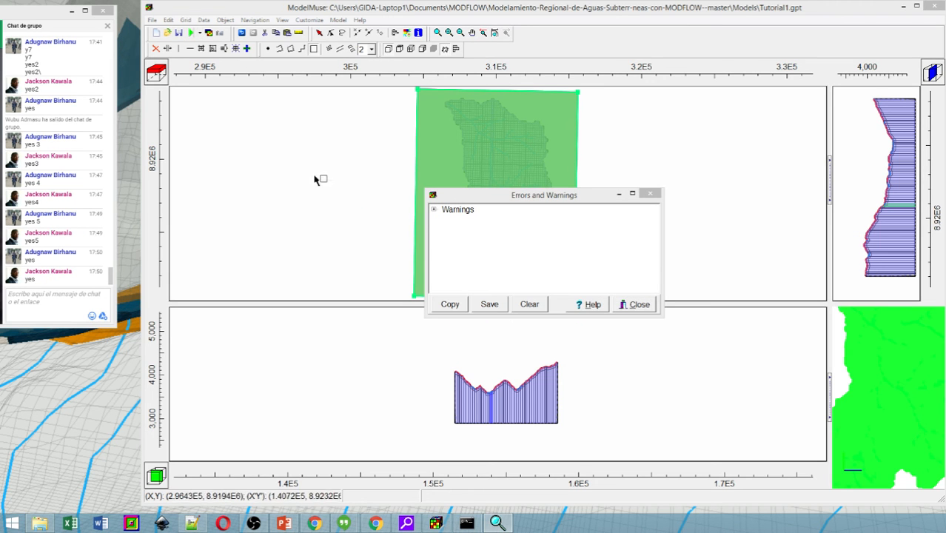
{"action": "left_click_drag", "start_coordinate": [0, 83], "coordinate": [363, 127]}
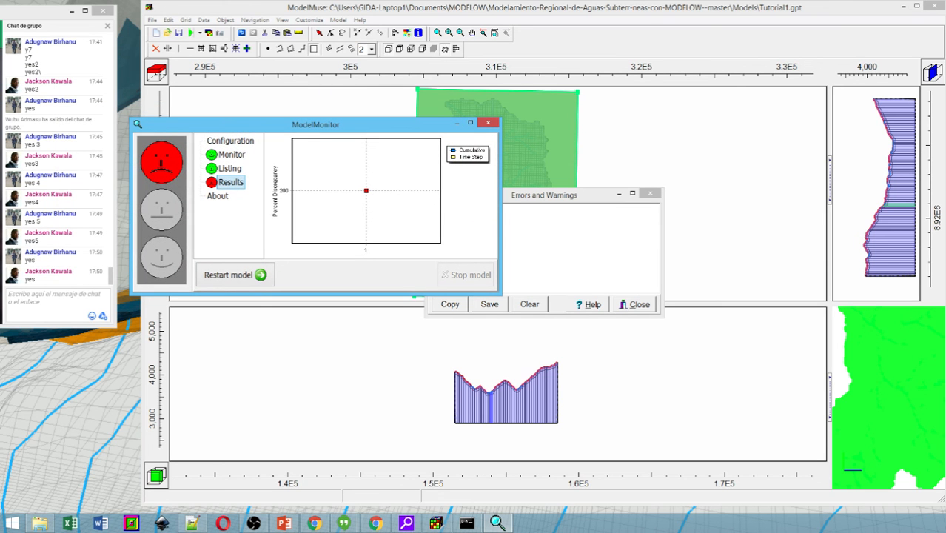
{"action": "left_click_drag", "start_coordinate": [0, 148], "coordinate": [333, 297]}
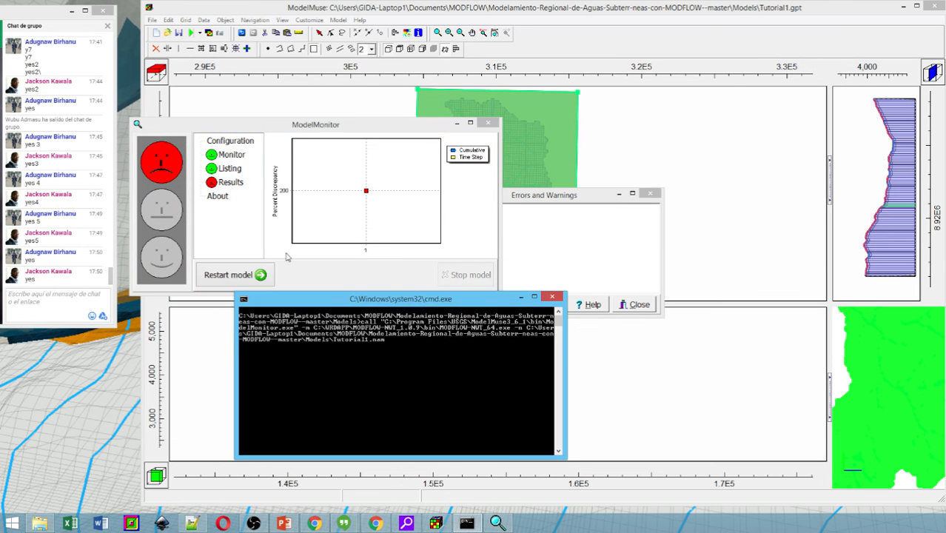
{"action": "left_click", "coordinate": [337, 231]}
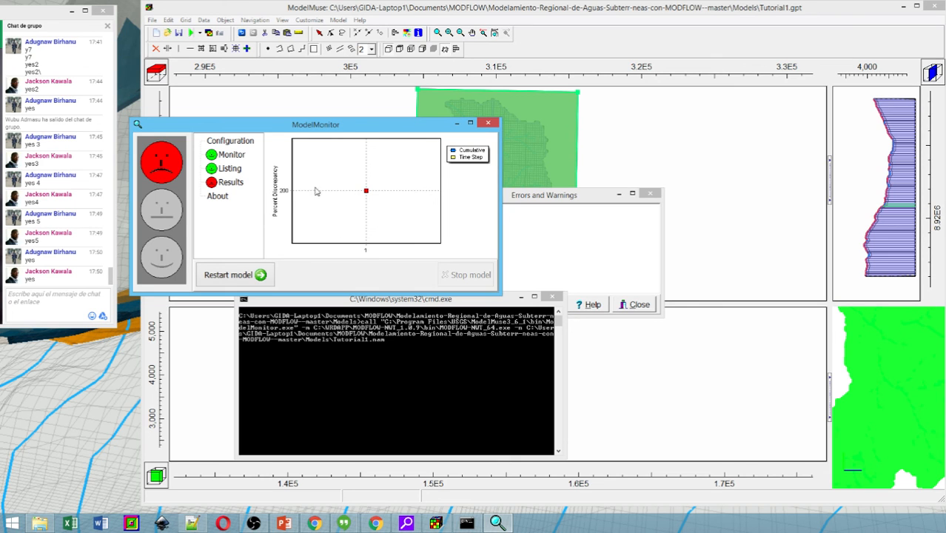
{"action": "left_click", "coordinate": [226, 182]}
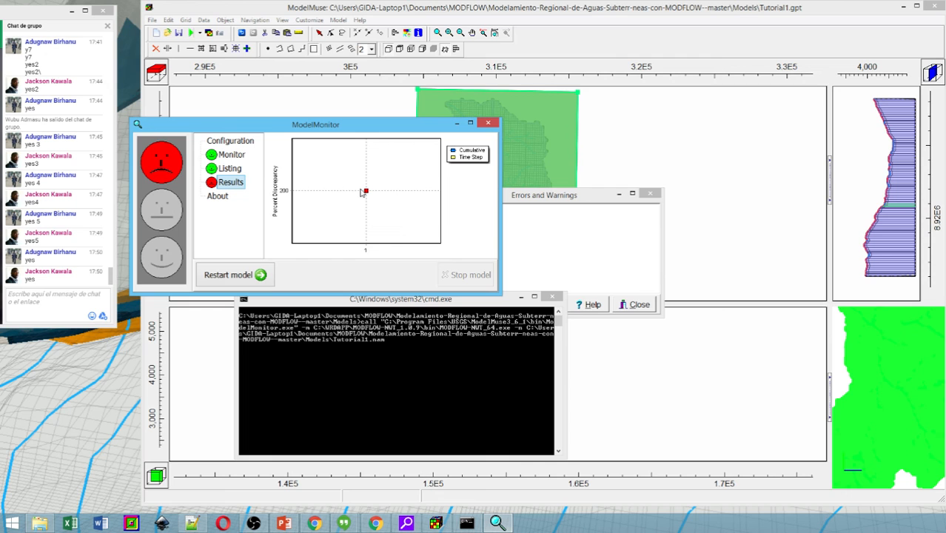
{"action": "left_click", "coordinate": [489, 125]}
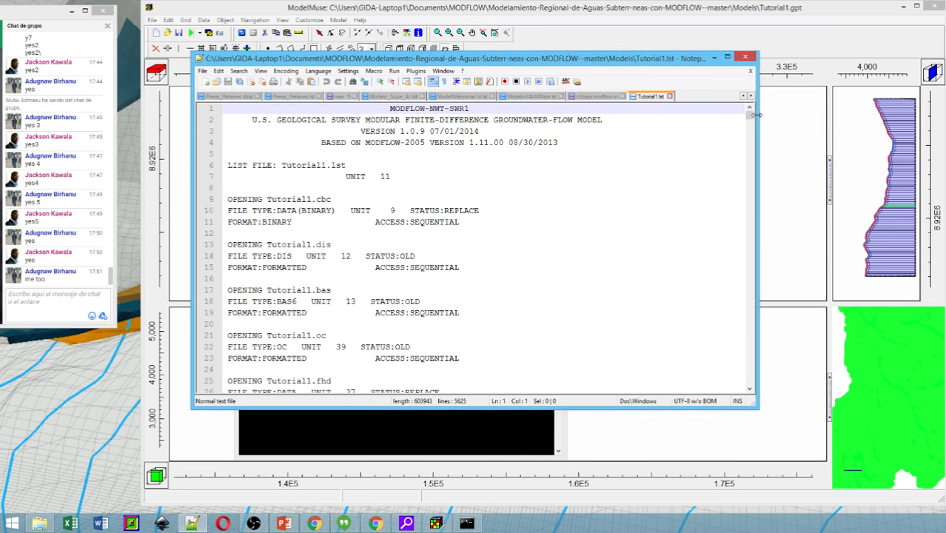
- Examine the volumetric budget near the end of the Tutorial1.lst listing file, and close the file
{"action": "left_click_drag", "start_coordinate": [755, 114], "coordinate": [767, 383]}
{"action": "scroll", "coordinate": [679, 332], "scroll_direction": "up", "scroll_amount": 1}
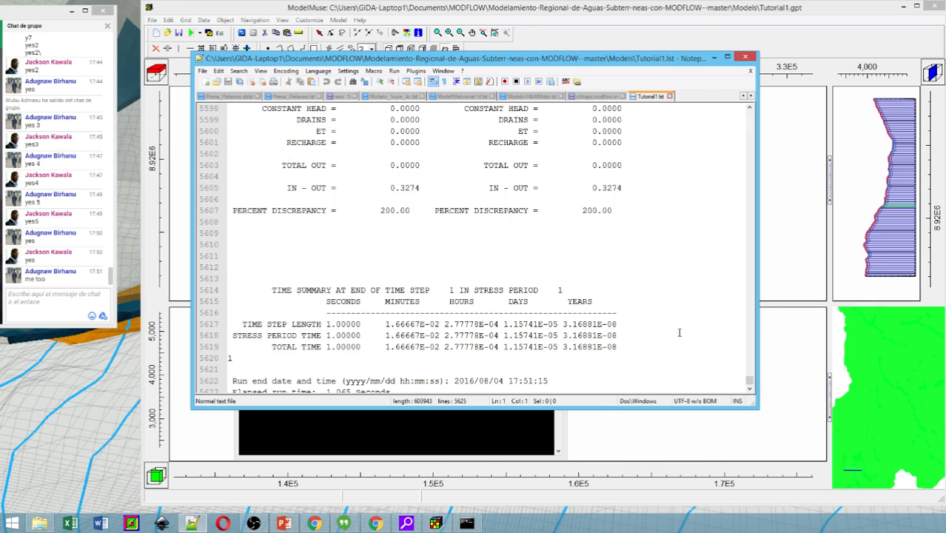
{"action": "scroll", "coordinate": [679, 332], "scroll_direction": "up", "scroll_amount": 5}
{"action": "scroll", "coordinate": [678, 332], "scroll_direction": "down", "scroll_amount": 1}
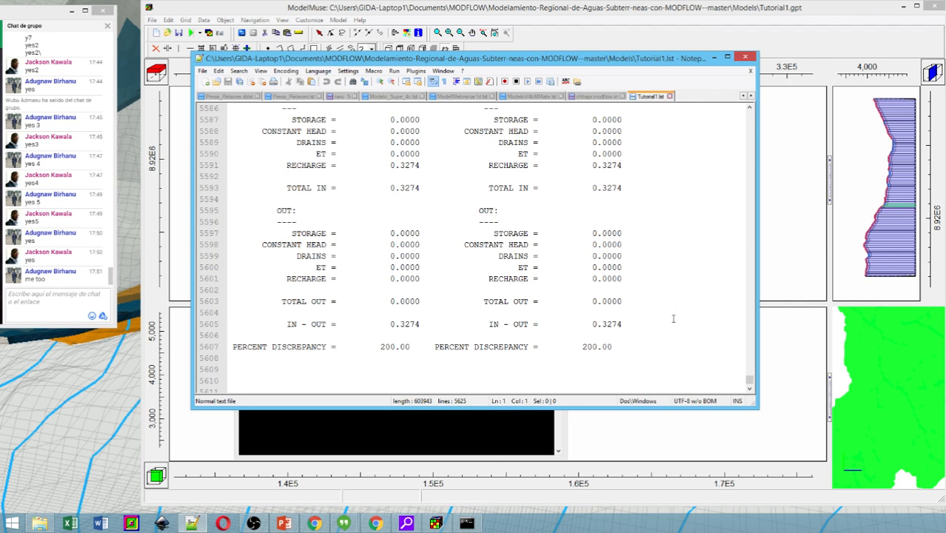
{"action": "left_click", "coordinate": [749, 59]}
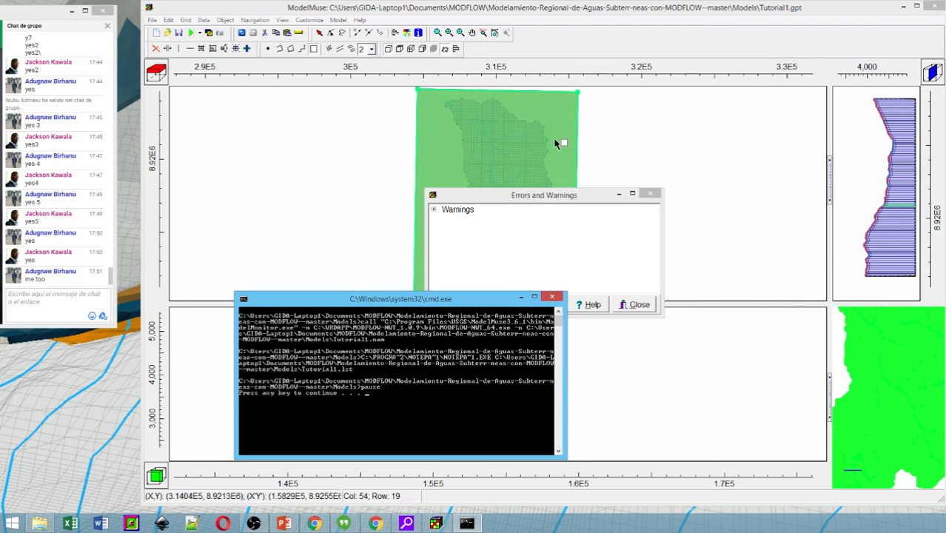
- Examine the MODFLOW run warnings on drain elevation gradients, reopen them for a second check, and close them
{"action": "left_click", "coordinate": [434, 209]}
{"action": "left_click", "coordinate": [442, 221]}
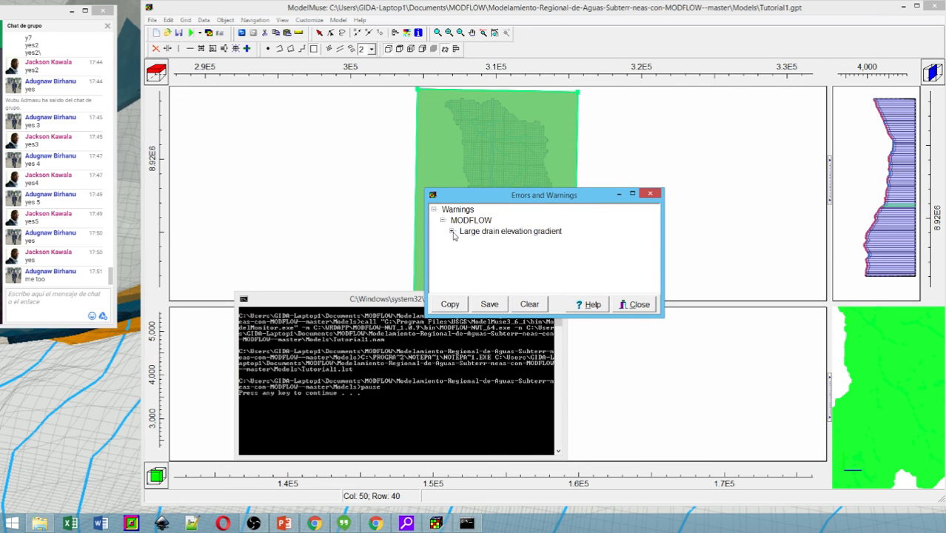
{"action": "left_click", "coordinate": [453, 233]}
{"action": "left_click", "coordinate": [651, 194]}
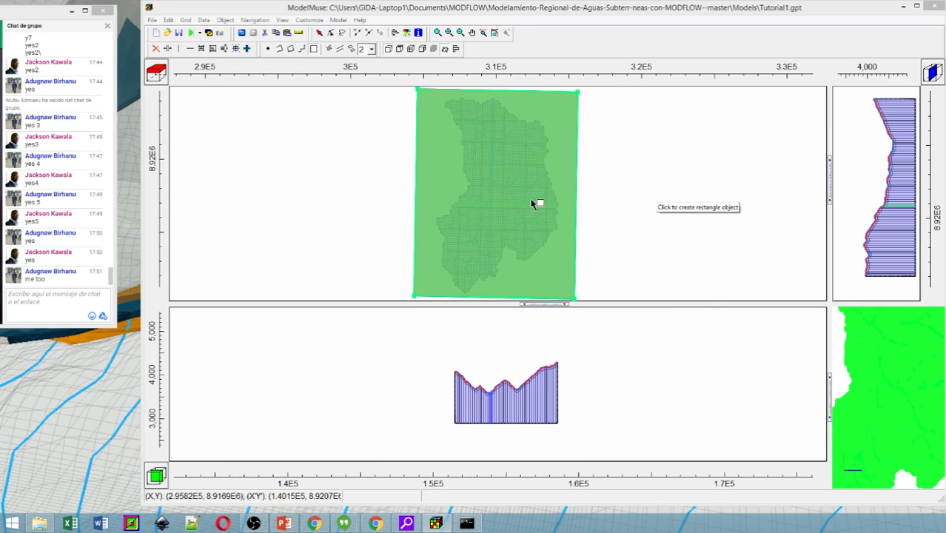
{"action": "left_click", "coordinate": [337, 20]}
{"action": "mouse_move", "coordinate": [303, 23]}
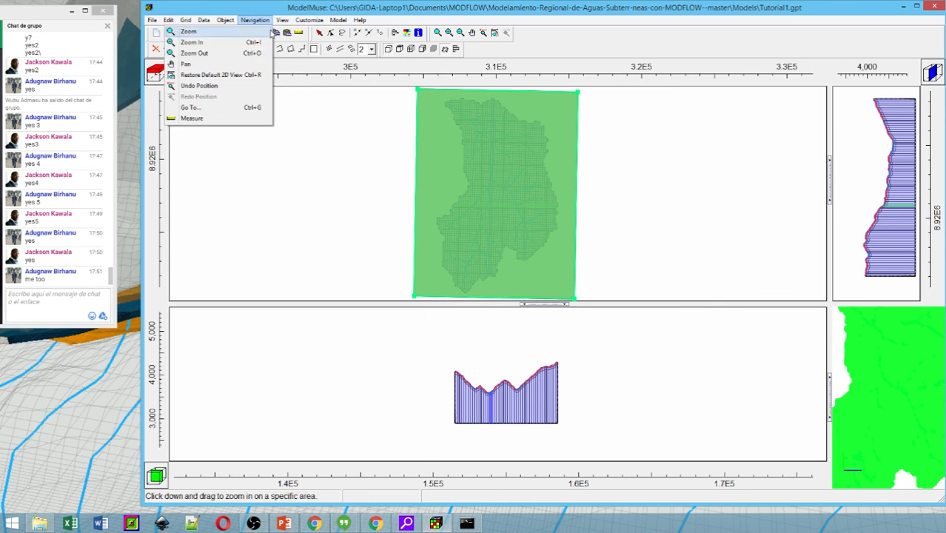
{"action": "left_click", "coordinate": [269, 55]}
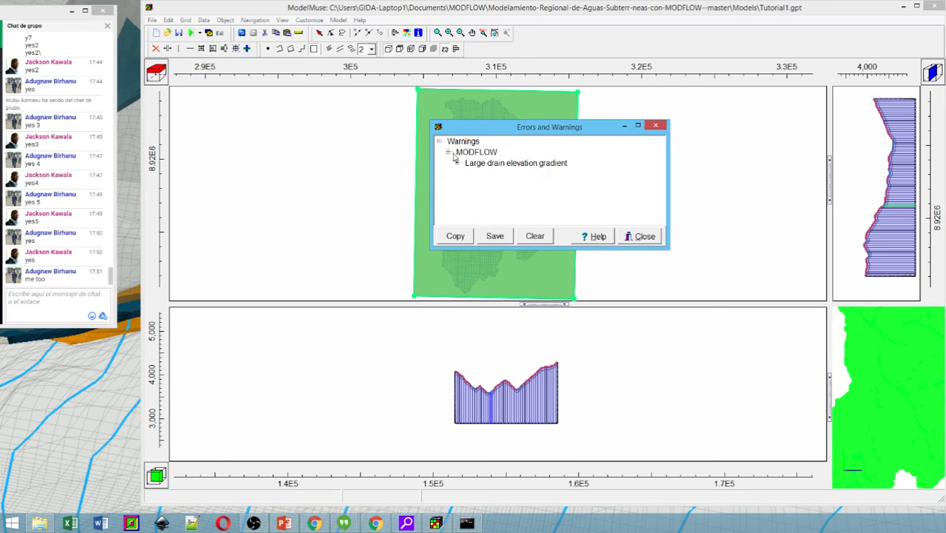
{"action": "left_click", "coordinate": [655, 127]}
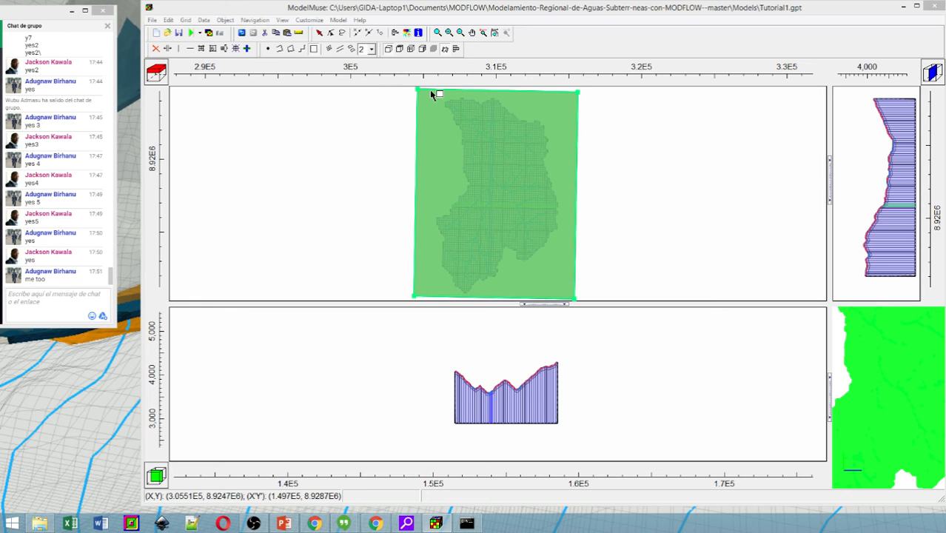
- Review the default formula of the Kx data set in the Hydrology group, and close the data sets
{"action": "left_click", "coordinate": [203, 20]}
{"action": "left_click", "coordinate": [177, 42]}
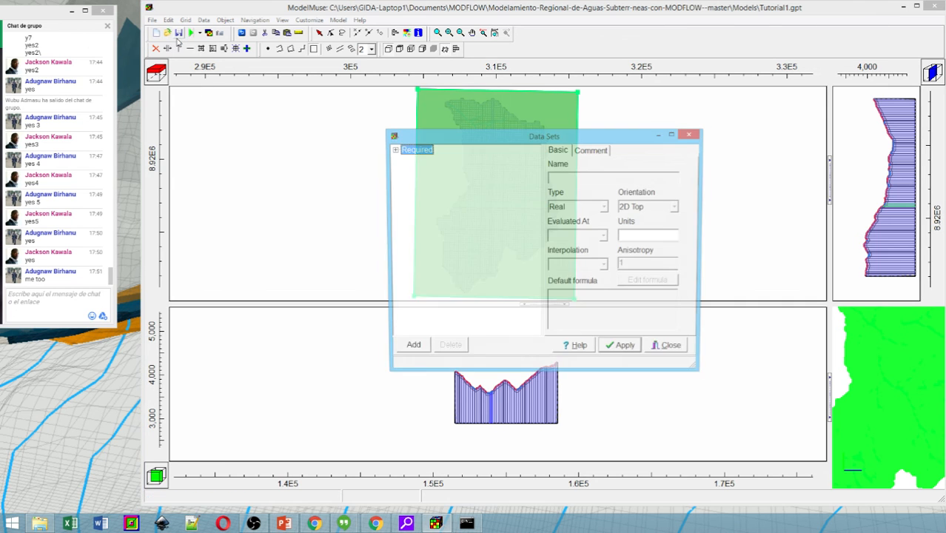
{"action": "left_click", "coordinate": [393, 150]}
{"action": "left_click", "coordinate": [403, 159]}
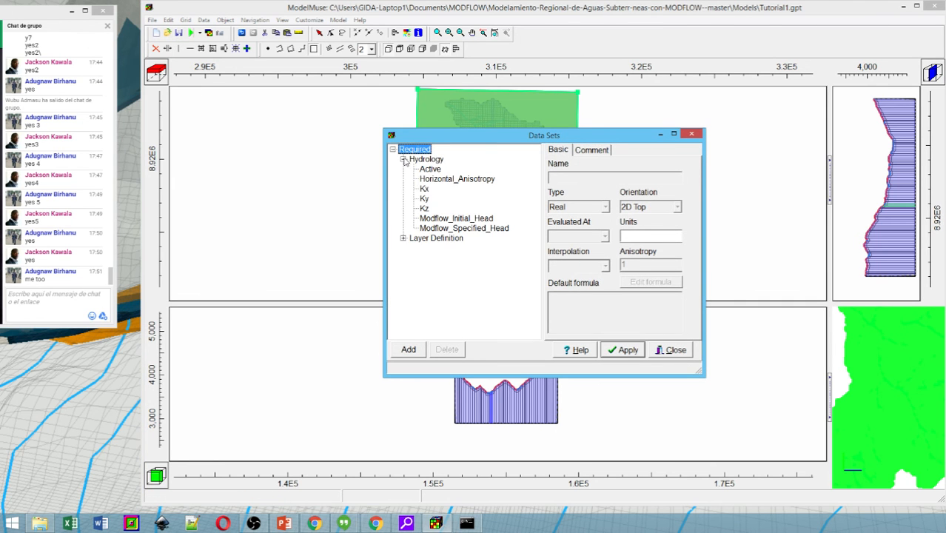
{"action": "left_click", "coordinate": [424, 188]}
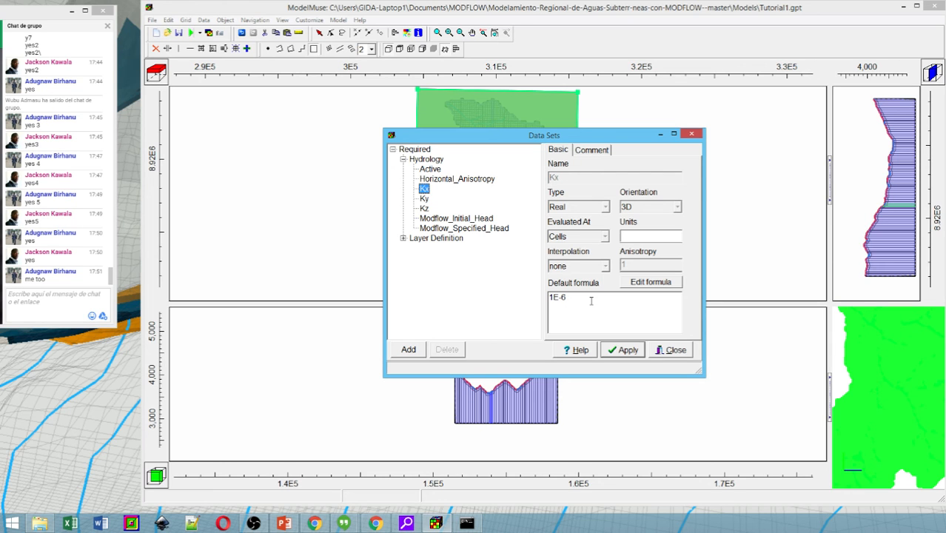
{"action": "left_click", "coordinate": [692, 134]}
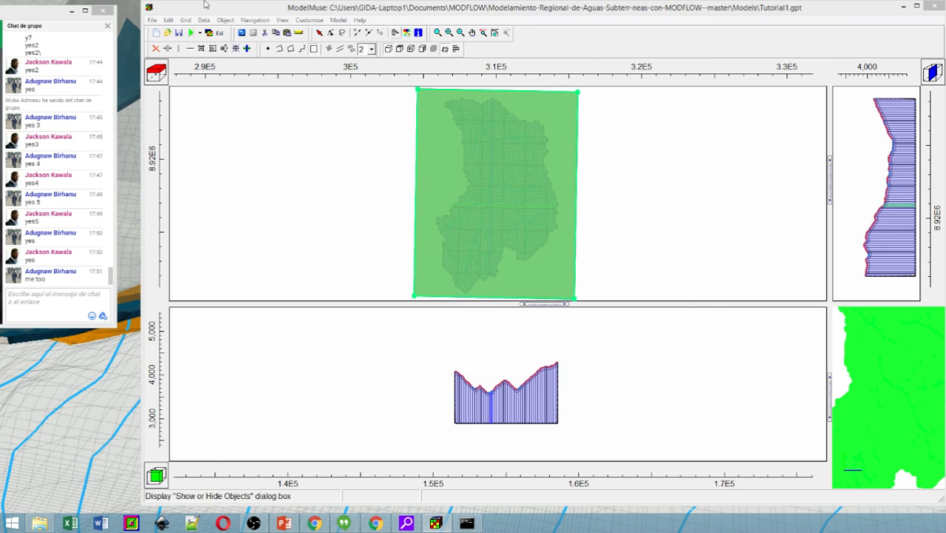
- Replace the default formula of the Kx data set in the Hydrology group with the logical Case function
{"action": "left_click", "coordinate": [204, 20]}
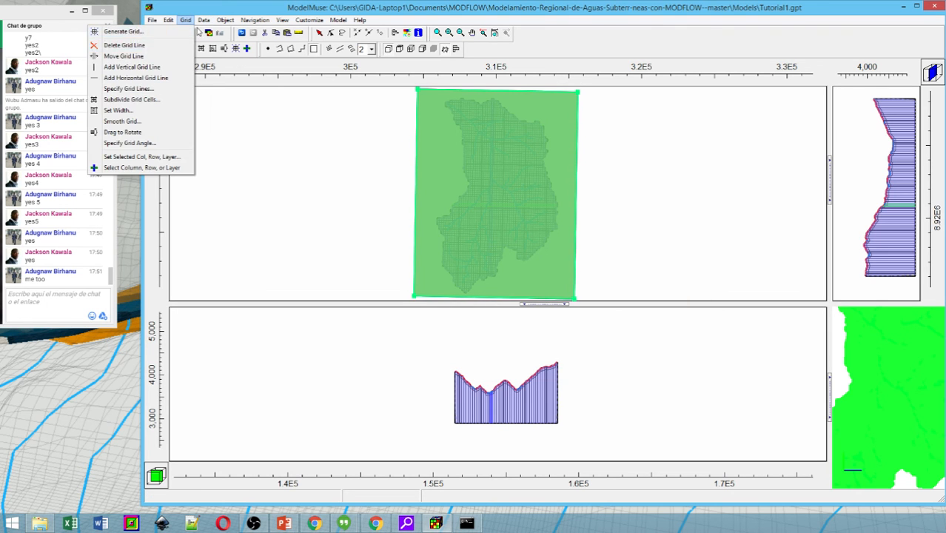
{"action": "left_click", "coordinate": [191, 43]}
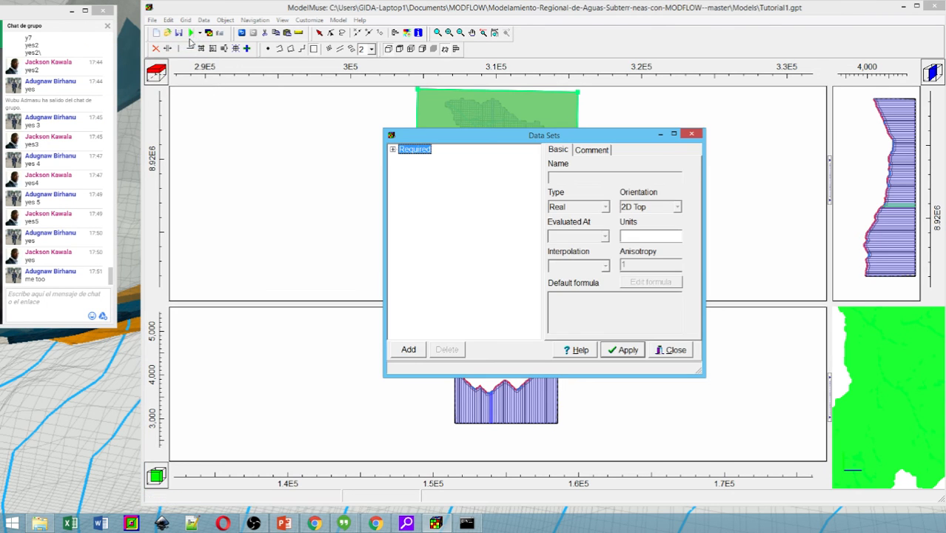
{"action": "left_click", "coordinate": [393, 149]}
{"action": "left_click", "coordinate": [402, 159]}
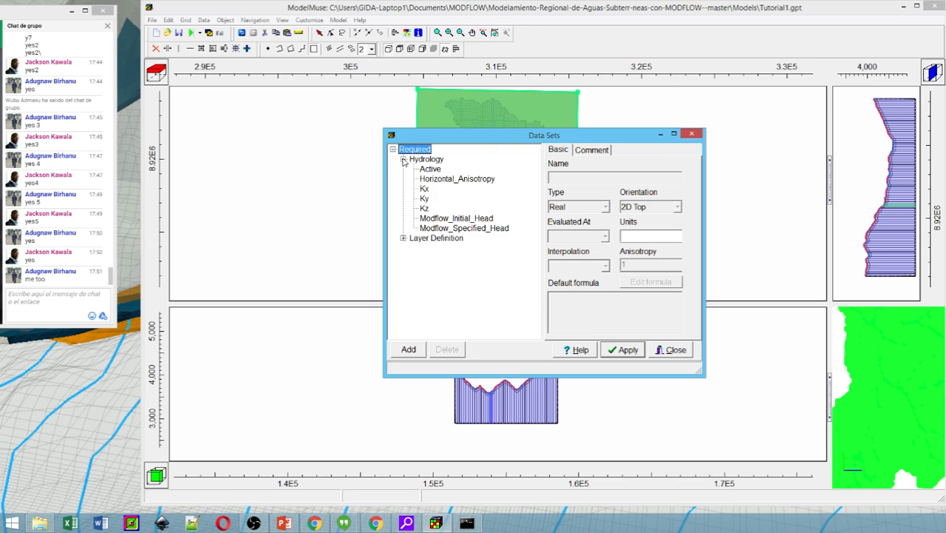
{"action": "left_click", "coordinate": [403, 160]}
{"action": "left_click", "coordinate": [403, 159]}
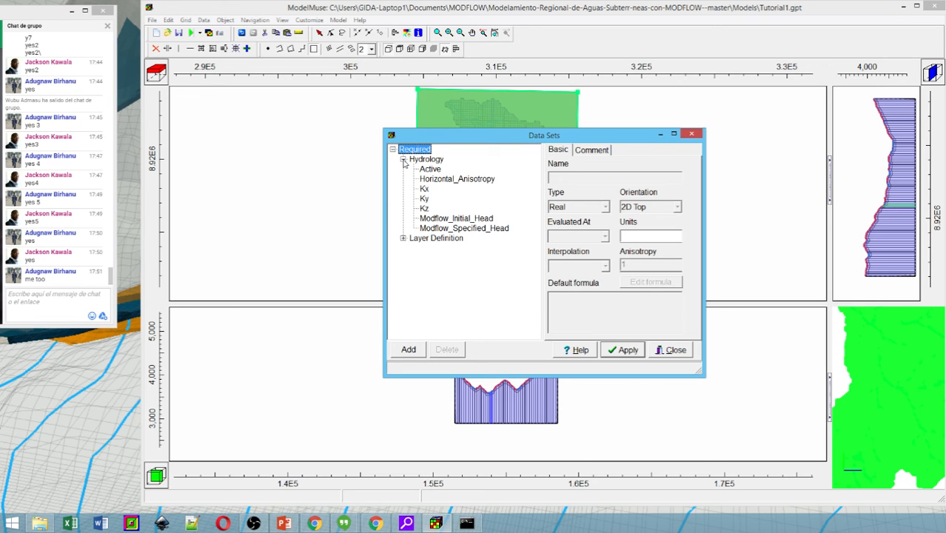
{"action": "left_click", "coordinate": [426, 191]}
{"action": "left_click", "coordinate": [651, 283]}
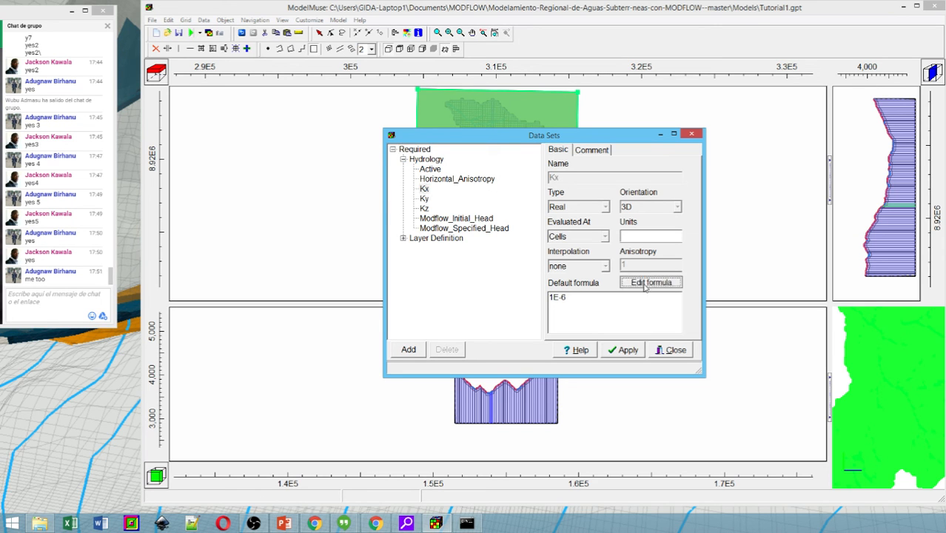
{"action": "left_click", "coordinate": [647, 199]}
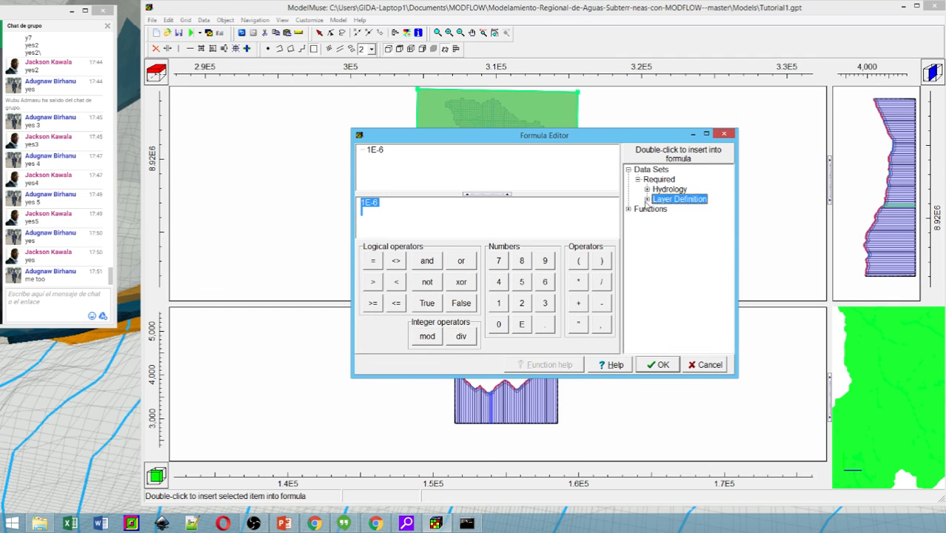
{"action": "left_click", "coordinate": [628, 210]}
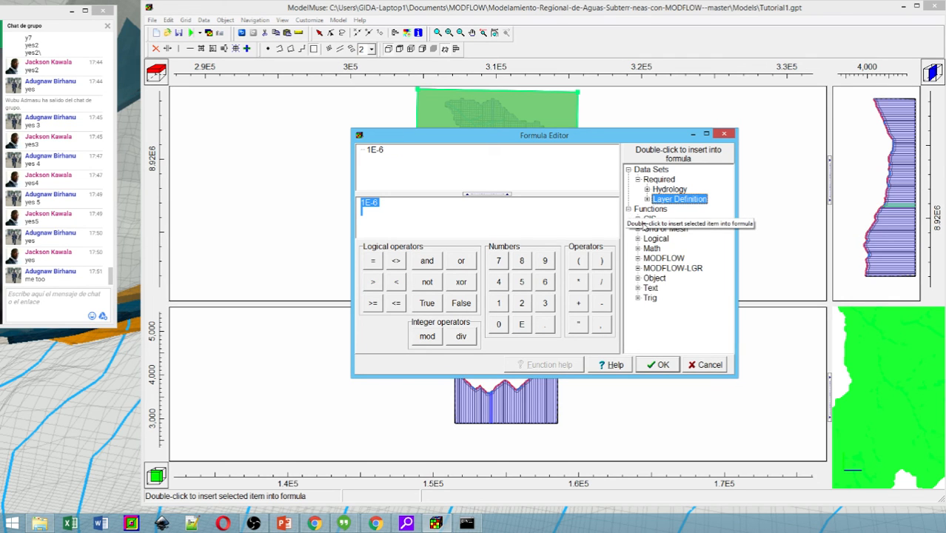
{"action": "left_click", "coordinate": [638, 239]}
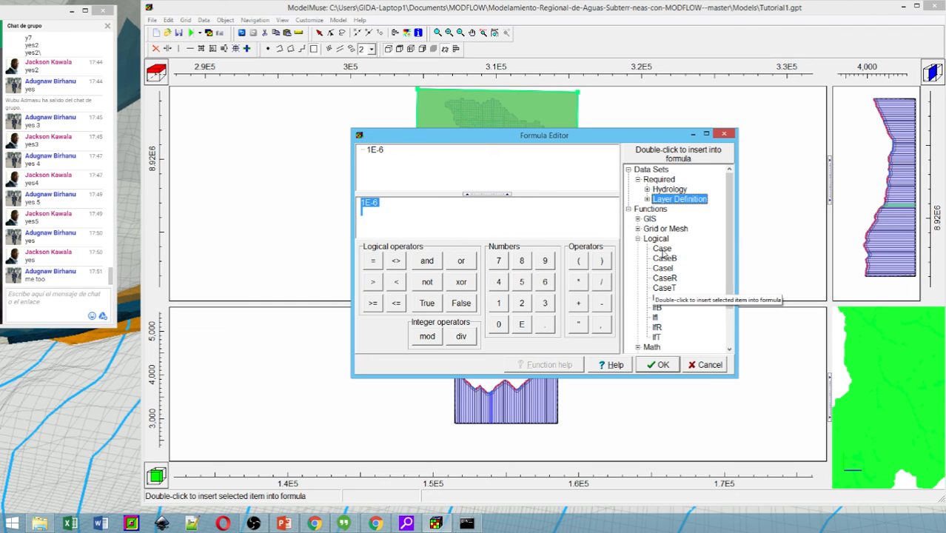
{"action": "double_click", "coordinate": [661, 249]}
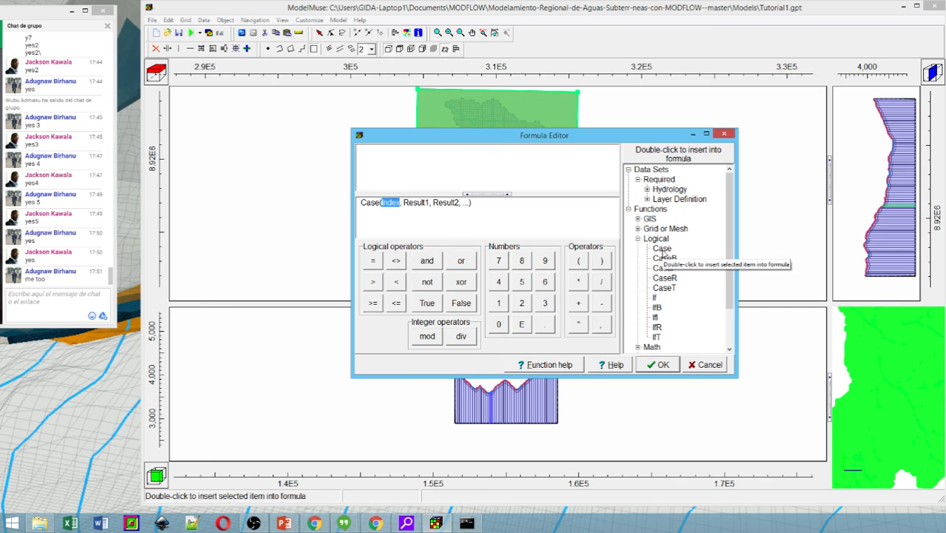
- Fill in the Case function with Layer as the index and 1e-4, 1e-5 and 1e-6 as the results
{"action": "left_click", "coordinate": [637, 229]}
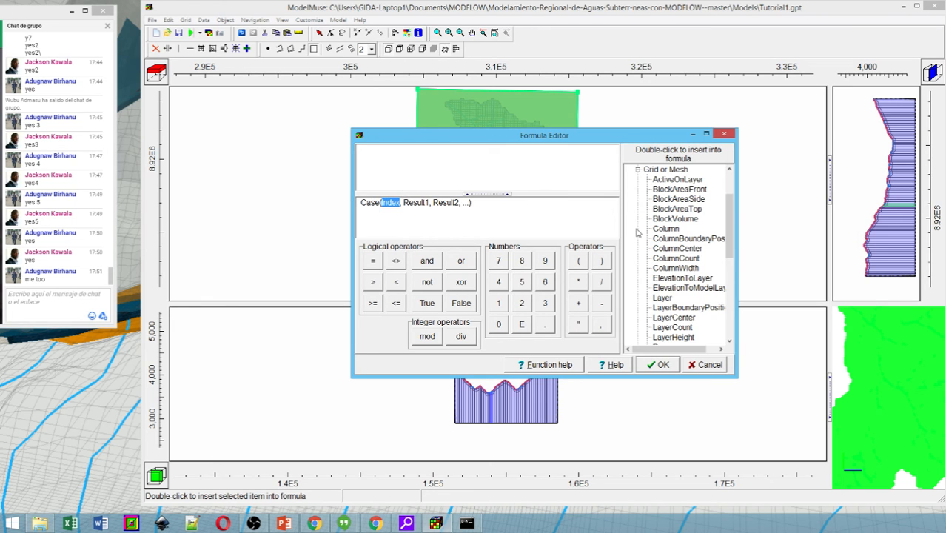
{"action": "double_click", "coordinate": [662, 298]}
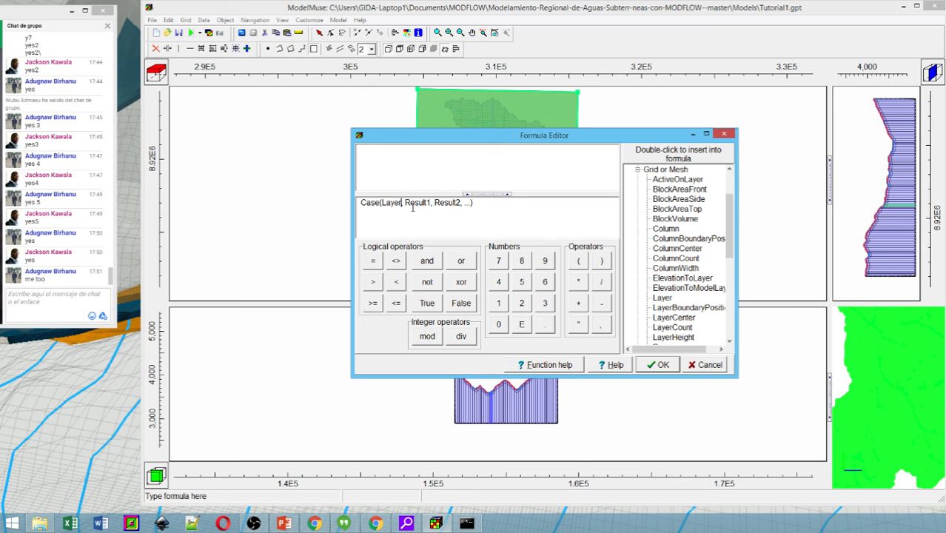
{"action": "left_click_drag", "start_coordinate": [406, 202], "coordinate": [433, 203]}
{"action": "type", "text": "1e-4"}
{"action": "left_click", "coordinate": [425, 202]}
{"action": "left_click_drag", "start_coordinate": [427, 203], "coordinate": [451, 205]}
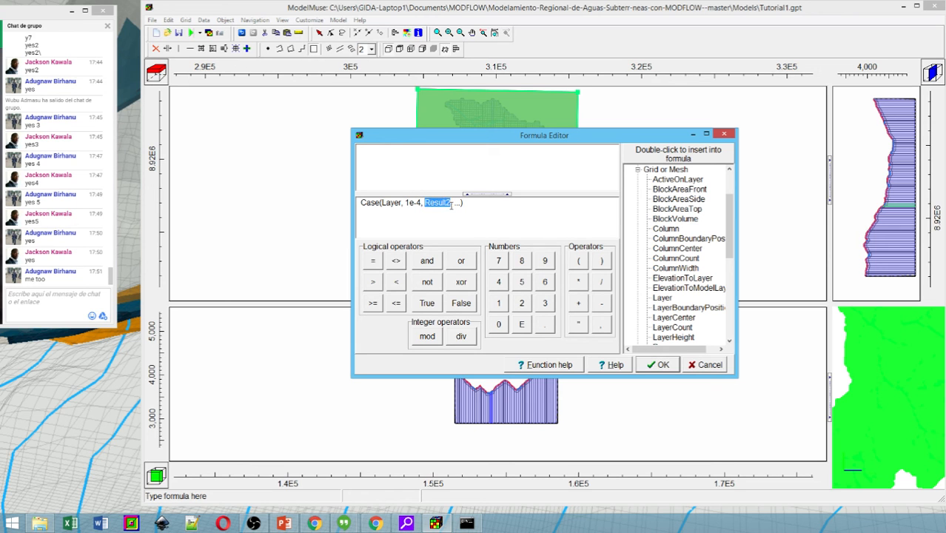
{"action": "type", "text": "1e-5,"}
{"action": "key", "text": "BackSpace"}
{"action": "key", "text": "BackSpace"}
{"action": "key", "text": "BackSpace"}
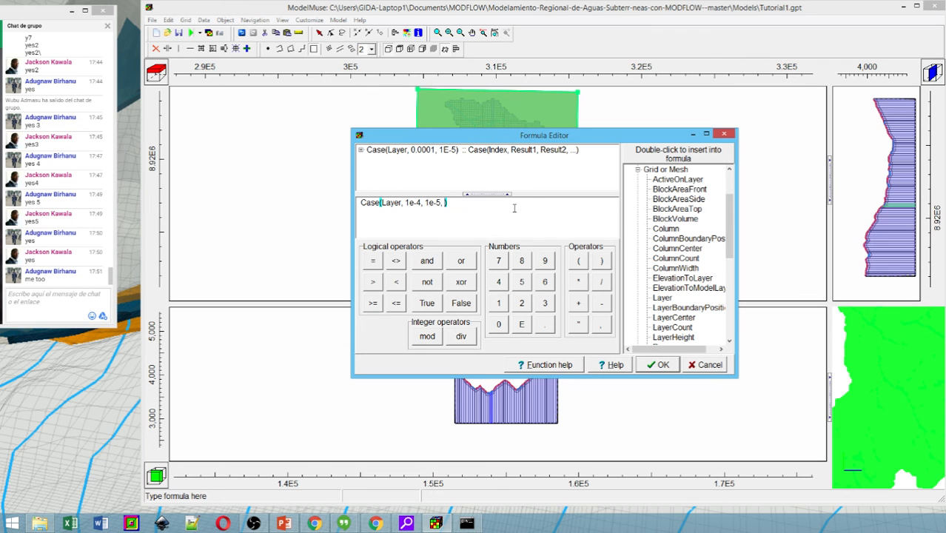
{"action": "type", "text": "1e-6"}
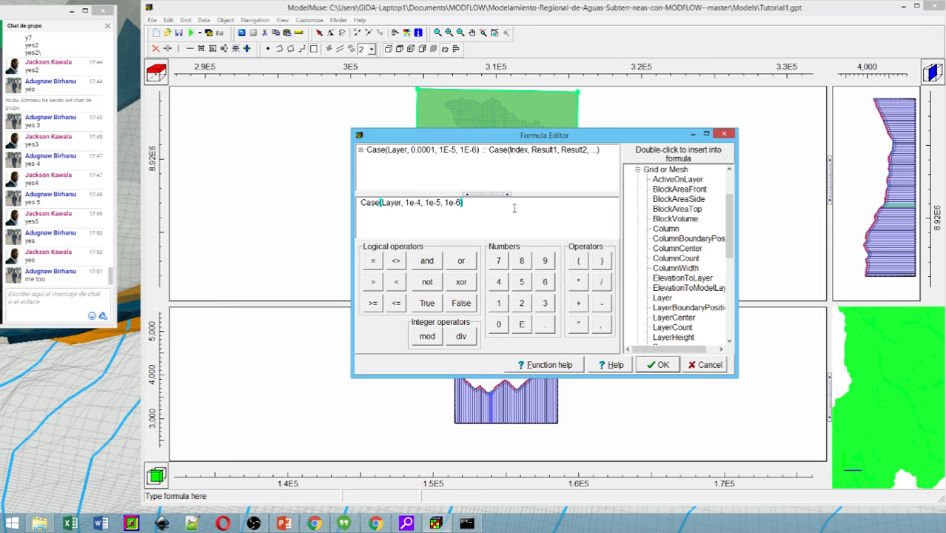
- Copy the complete Case formula and send it as a message in the group chat
{"action": "left_click", "coordinate": [472, 208]}
{"action": "left_click_drag", "start_coordinate": [361, 205], "coordinate": [467, 210]}
{"action": "key", "text": "ctrl+c"}
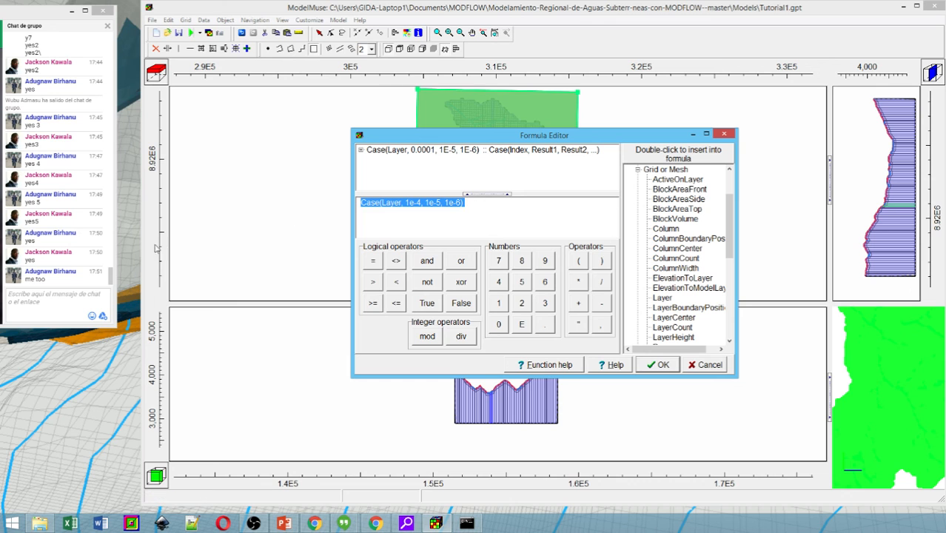
{"action": "left_click", "coordinate": [59, 296]}
{"action": "key", "text": "ctrl+v"}
{"action": "key", "text": "Return"}
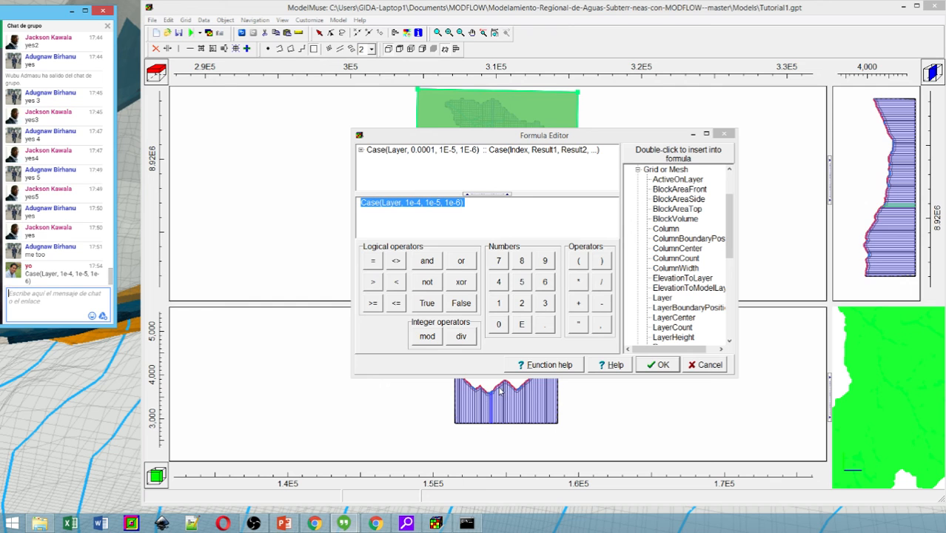
- Accept the Kx formula, apply the data set changes, and close the data sets
{"action": "left_click", "coordinate": [654, 369]}
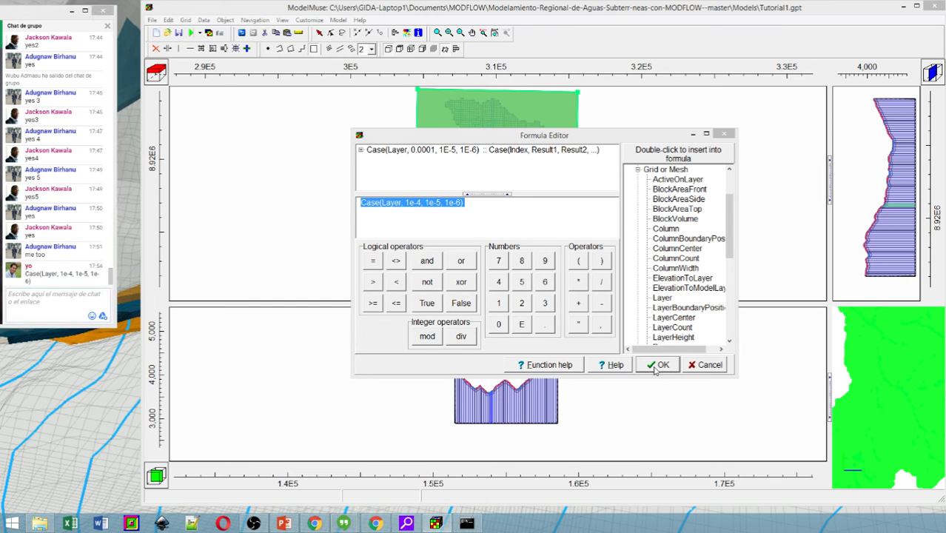
{"action": "left_click", "coordinate": [656, 367]}
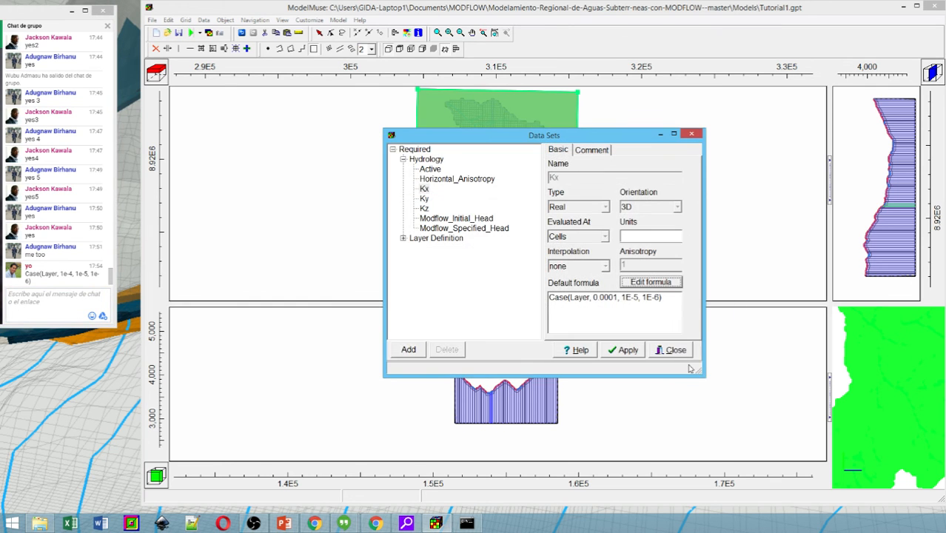
{"action": "left_click", "coordinate": [628, 350]}
{"action": "left_click", "coordinate": [671, 350]}
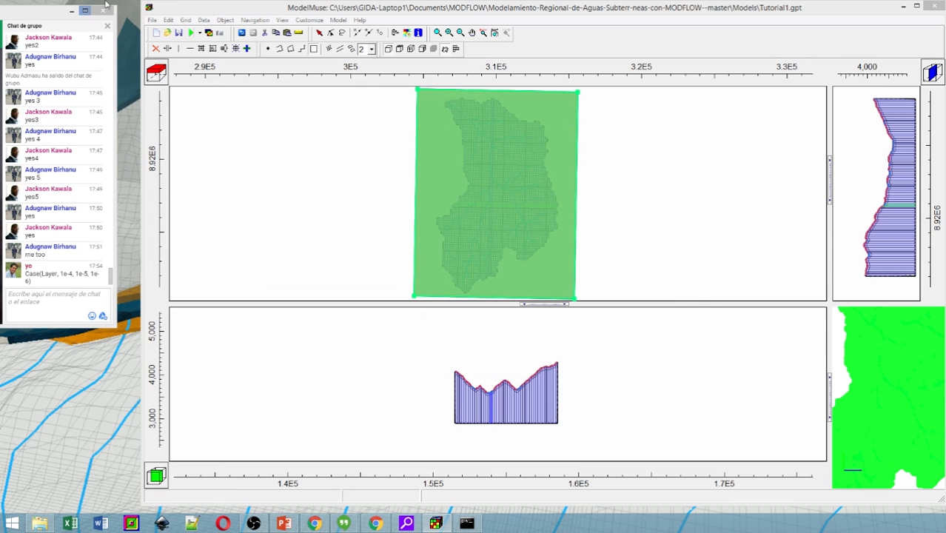
- Run MODFLOW-NWT, overwriting the Tutorial1.nam input files, and close ModelMonitor when the run has finished
{"action": "left_click", "coordinate": [191, 32]}
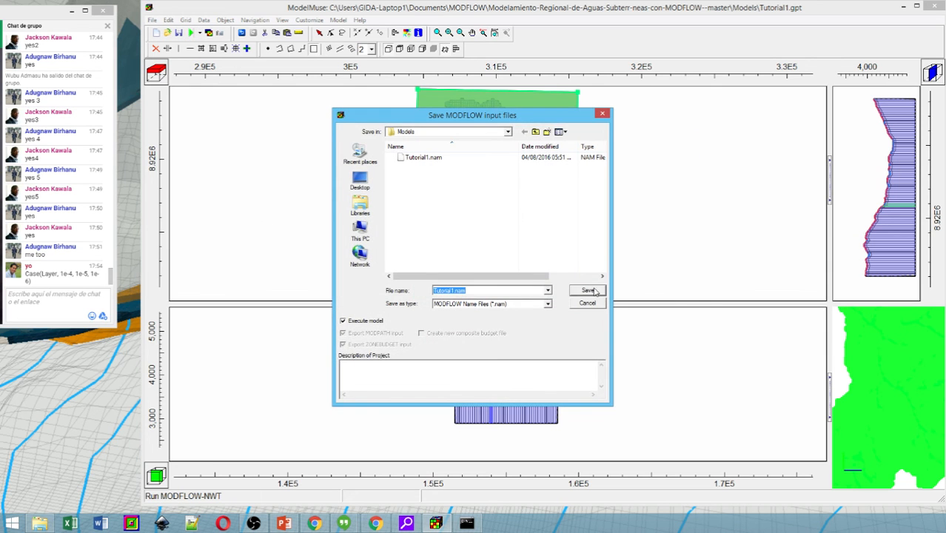
{"action": "left_click", "coordinate": [592, 289]}
{"action": "left_click", "coordinate": [502, 264]}
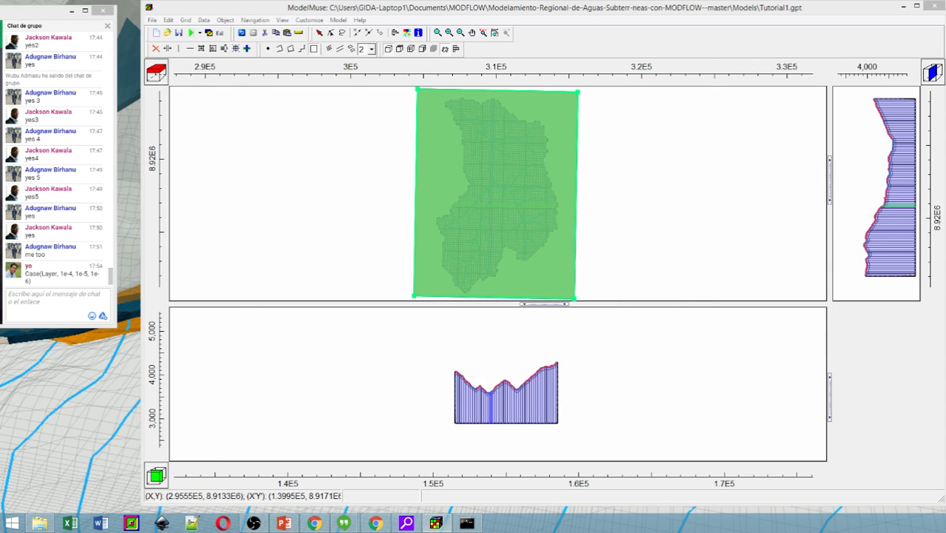
{"action": "left_click_drag", "start_coordinate": [465, 185], "coordinate": [410, 150]}
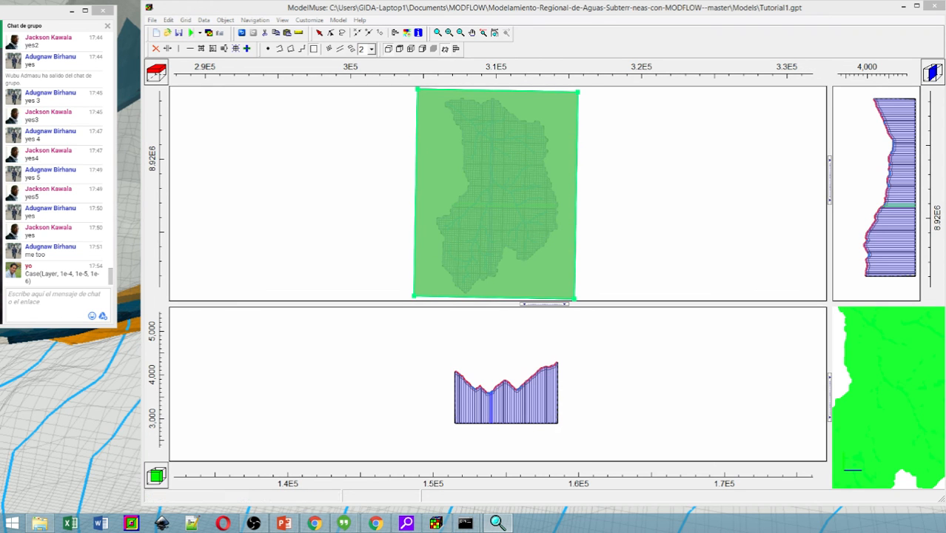
{"action": "left_click_drag", "start_coordinate": [456, 78], "coordinate": [499, 83]}
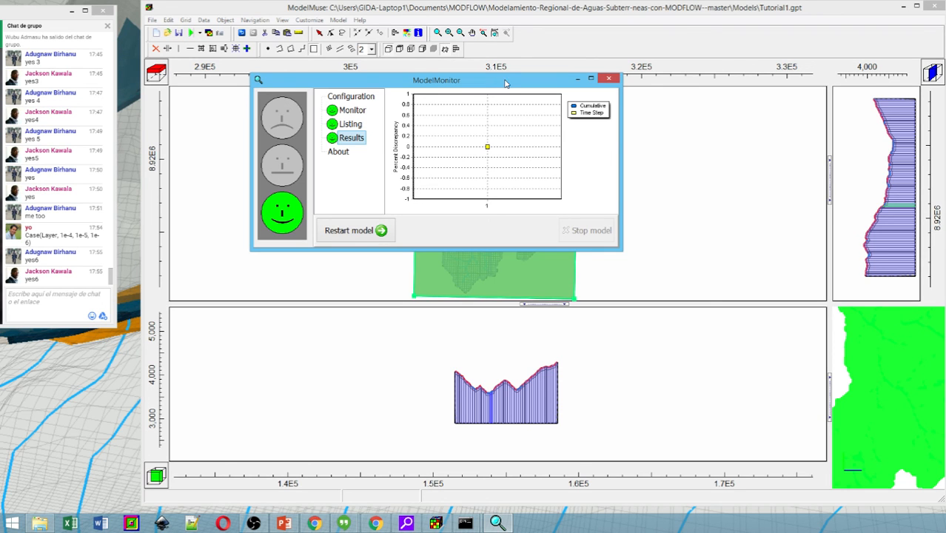
{"action": "left_click", "coordinate": [611, 78]}
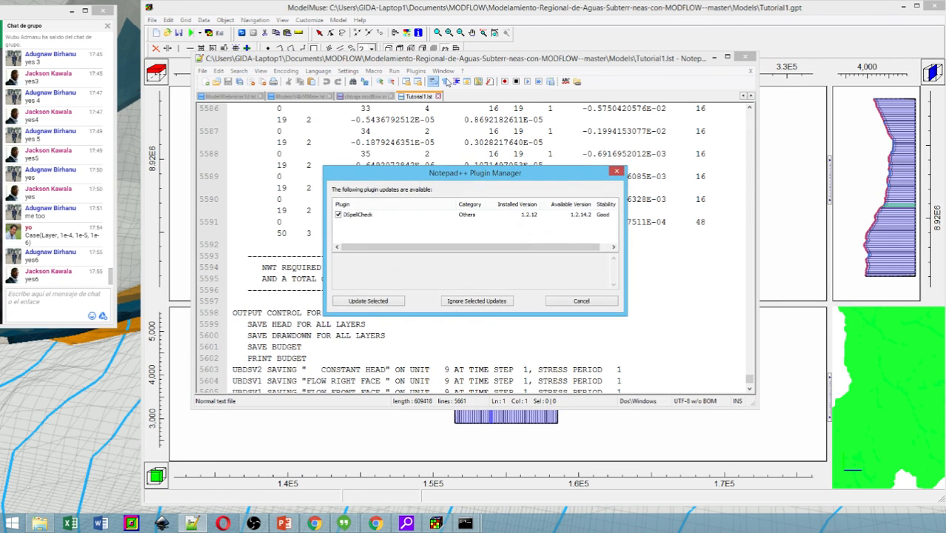
- Dismiss the plugin updates and examine the volumetric budget near the end of the Tutorial1.lst listing file
{"action": "left_click", "coordinate": [616, 169]}
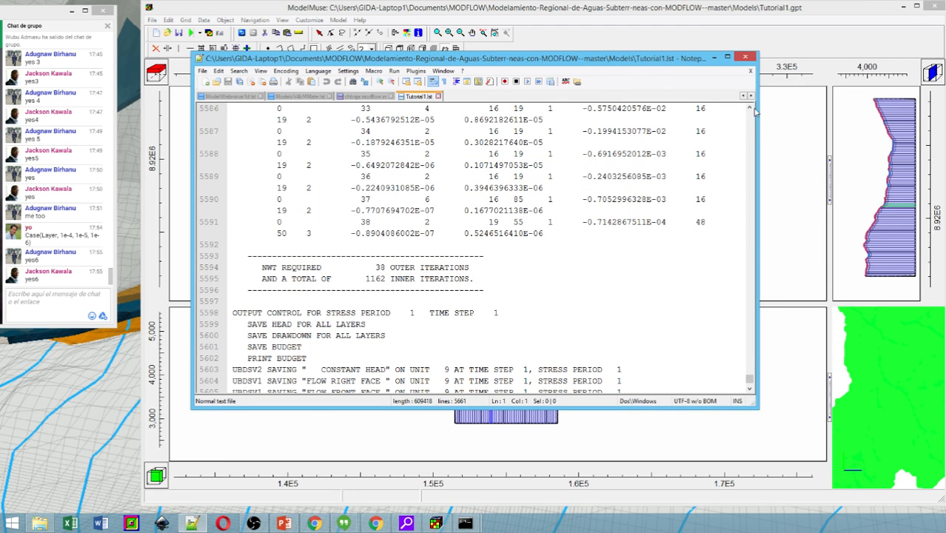
{"action": "scroll", "coordinate": [722, 379], "scroll_direction": "down", "scroll_amount": 7}
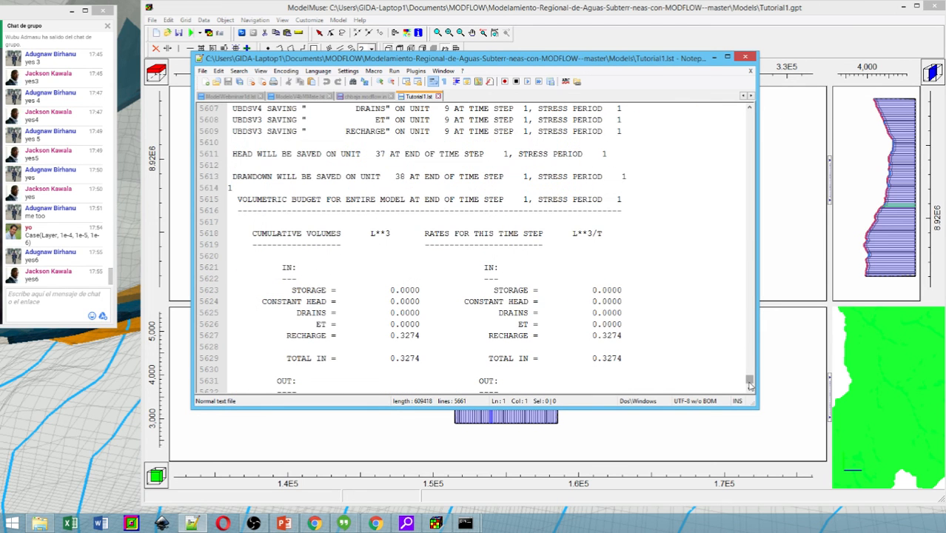
{"action": "scroll", "coordinate": [748, 384], "scroll_direction": "down", "scroll_amount": 10}
{"action": "scroll", "coordinate": [669, 346], "scroll_direction": "up", "scroll_amount": 5}
{"action": "scroll", "coordinate": [669, 347], "scroll_direction": "up", "scroll_amount": 2}
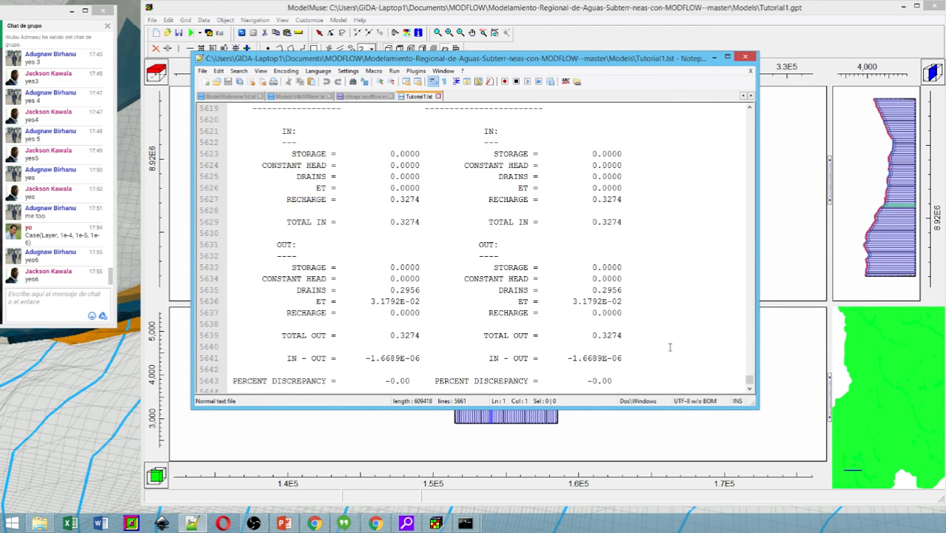
{"action": "scroll", "coordinate": [669, 347], "scroll_direction": "down", "scroll_amount": 2}
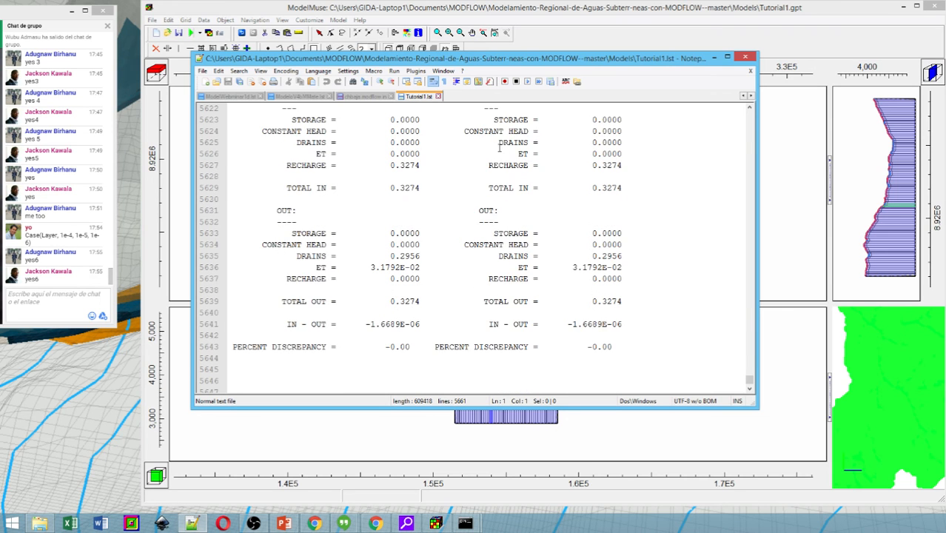
{"action": "scroll", "coordinate": [500, 149], "scroll_direction": "up", "scroll_amount": 1}
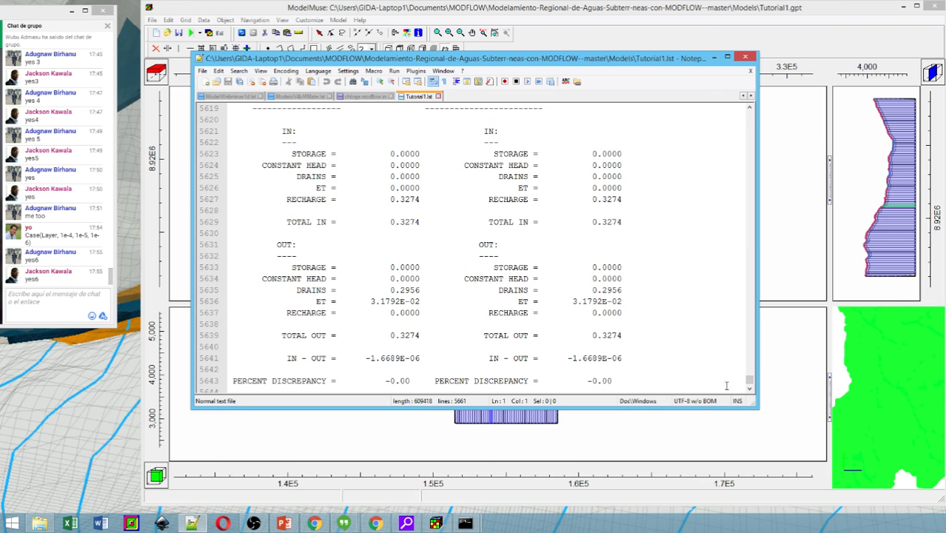
{"action": "scroll", "coordinate": [487, 172], "scroll_direction": "down", "scroll_amount": 1}
{"action": "scroll", "coordinate": [498, 155], "scroll_direction": "up", "scroll_amount": 1}
- Check the recharge inflow and the ET and drains outflow rates in the budget, and close the listing file
{"action": "left_click_drag", "start_coordinate": [506, 200], "coordinate": [644, 200]}
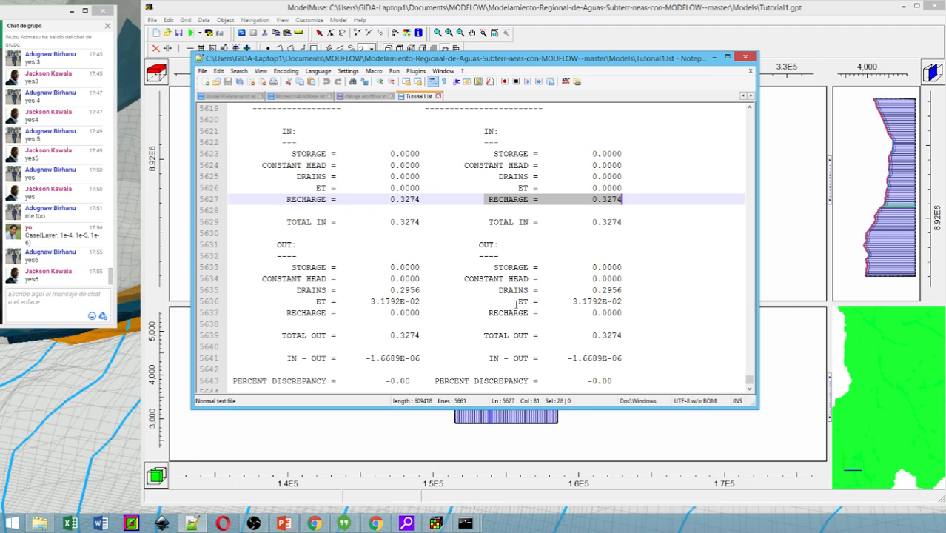
{"action": "left_click_drag", "start_coordinate": [514, 302], "coordinate": [612, 301]}
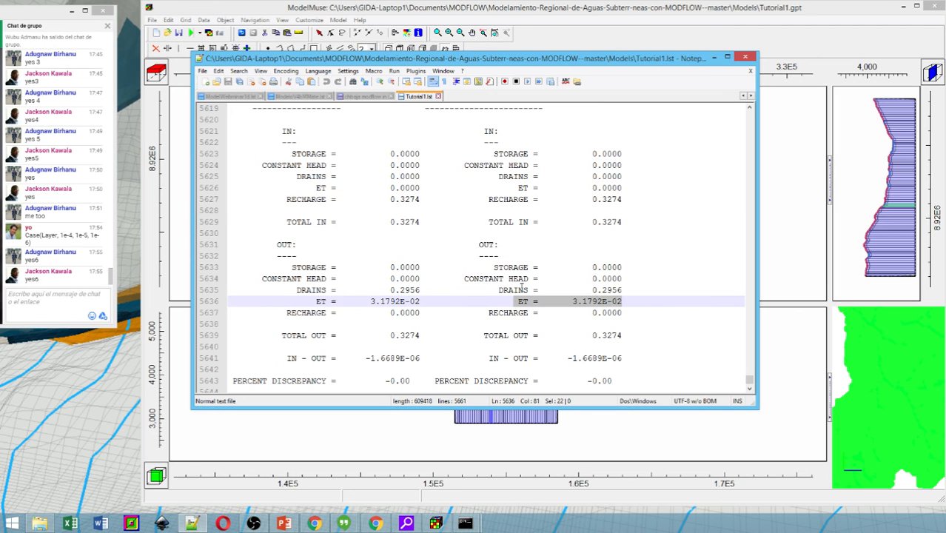
{"action": "left_click_drag", "start_coordinate": [498, 290], "coordinate": [593, 290]}
{"action": "left_click_drag", "start_coordinate": [533, 290], "coordinate": [634, 291]}
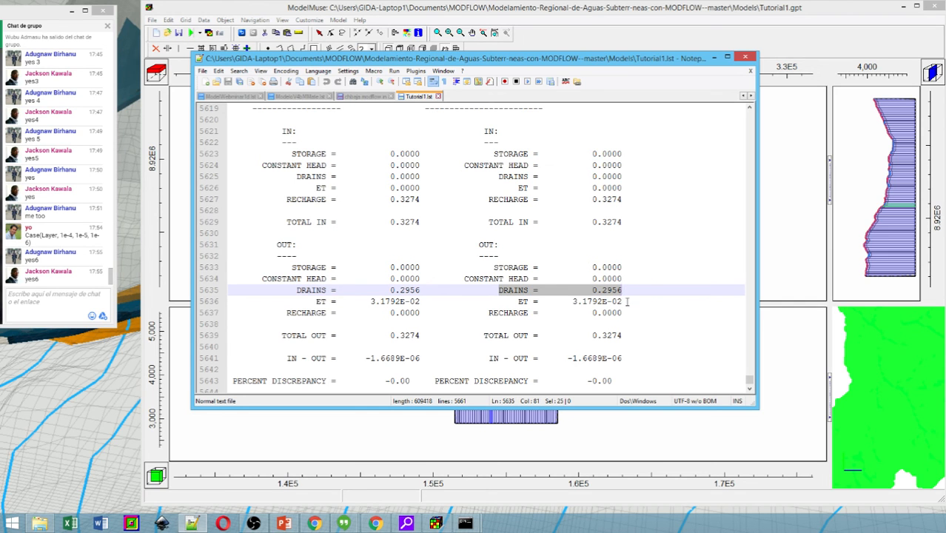
{"action": "scroll", "coordinate": [625, 304], "scroll_direction": "down", "scroll_amount": 1}
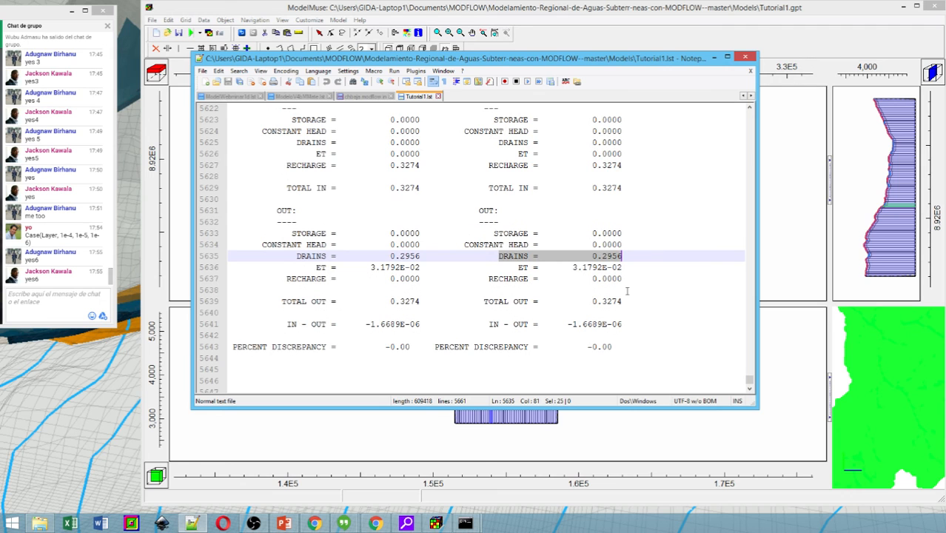
{"action": "left_click", "coordinate": [743, 57]}
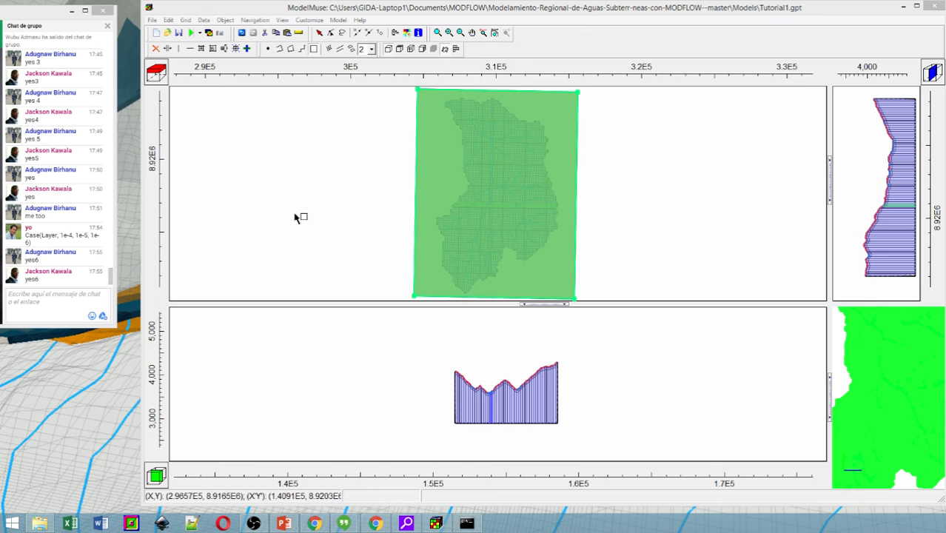
- Import the period 1, step 1 heads from Tutorial1.fhd and display them as contours on the grid
{"action": "left_click", "coordinate": [208, 35]}
{"action": "left_click", "coordinate": [421, 176]}
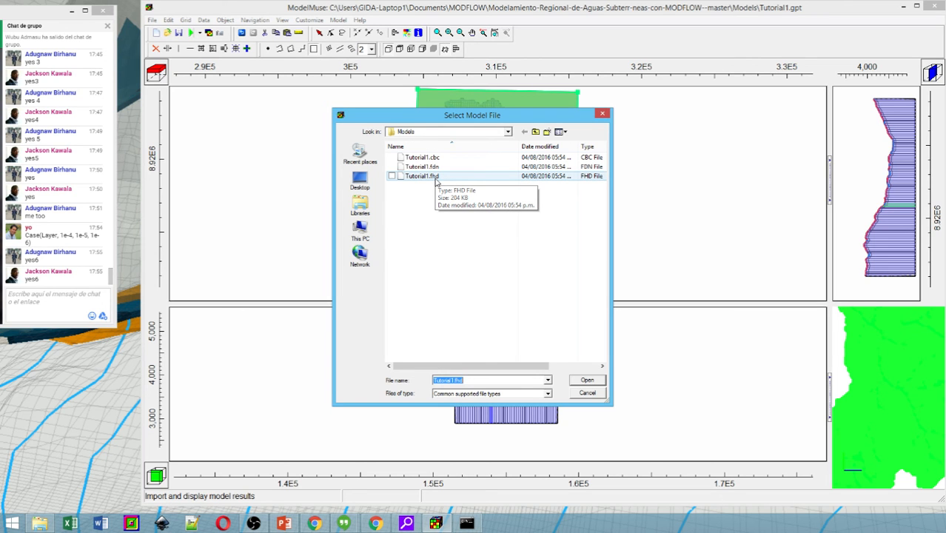
{"action": "double_click", "coordinate": [436, 177]}
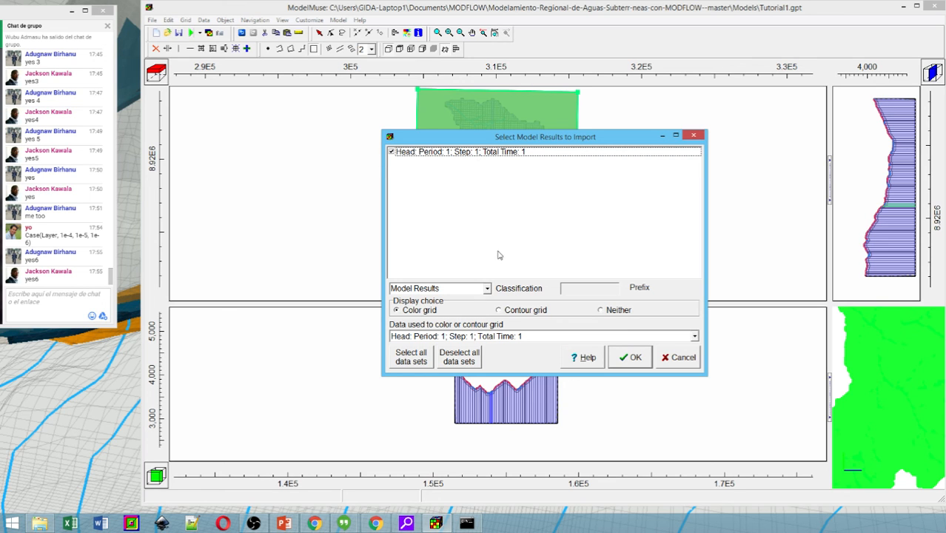
{"action": "left_click", "coordinate": [506, 312]}
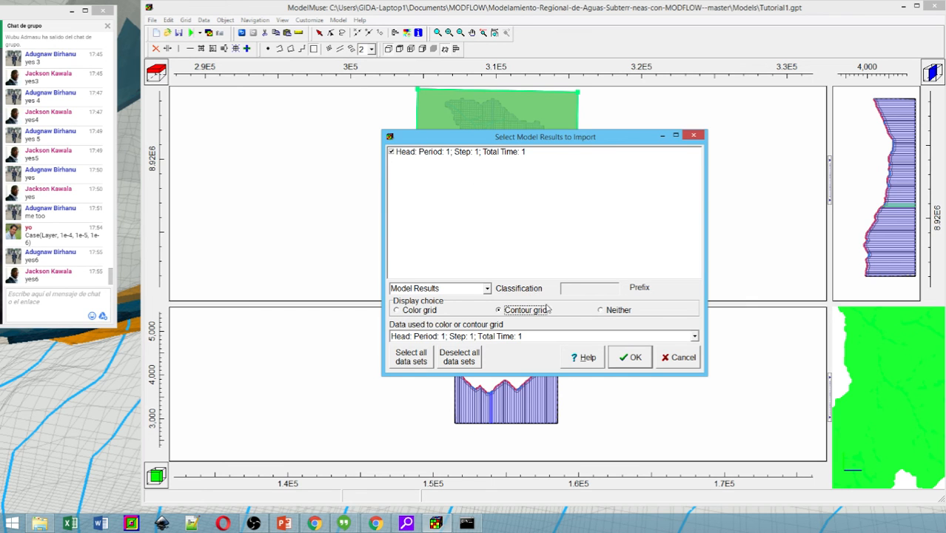
{"action": "left_click", "coordinate": [636, 360]}
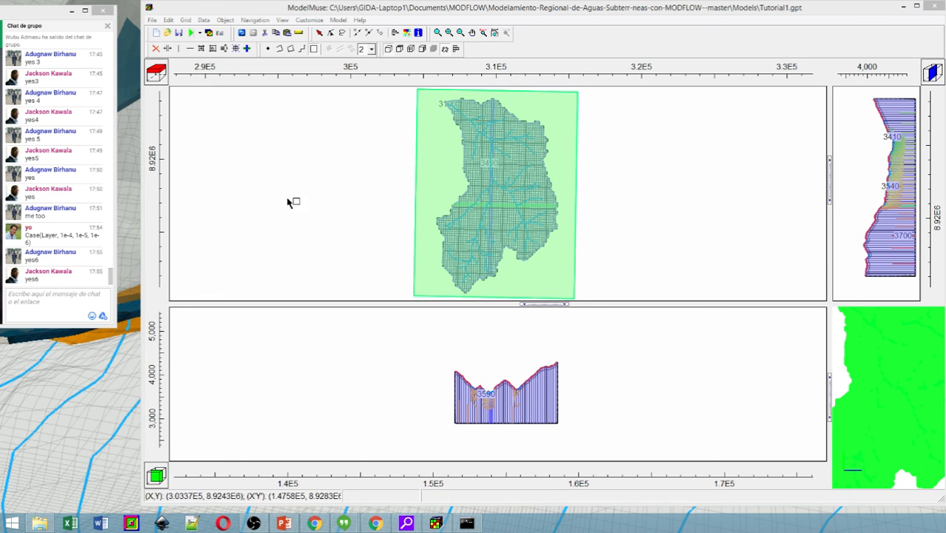
{"action": "left_click", "coordinate": [438, 32]}
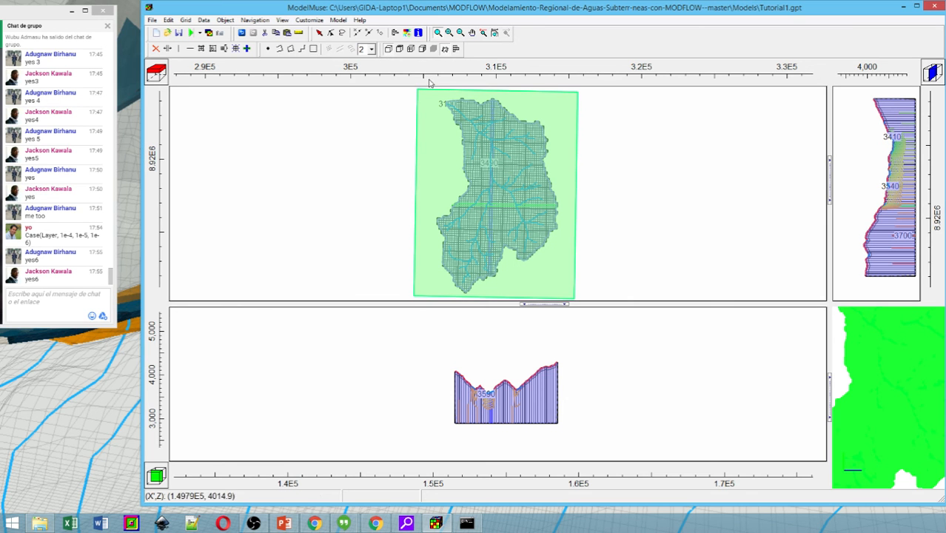
{"action": "left_click_drag", "start_coordinate": [436, 350], "coordinate": [564, 428]}
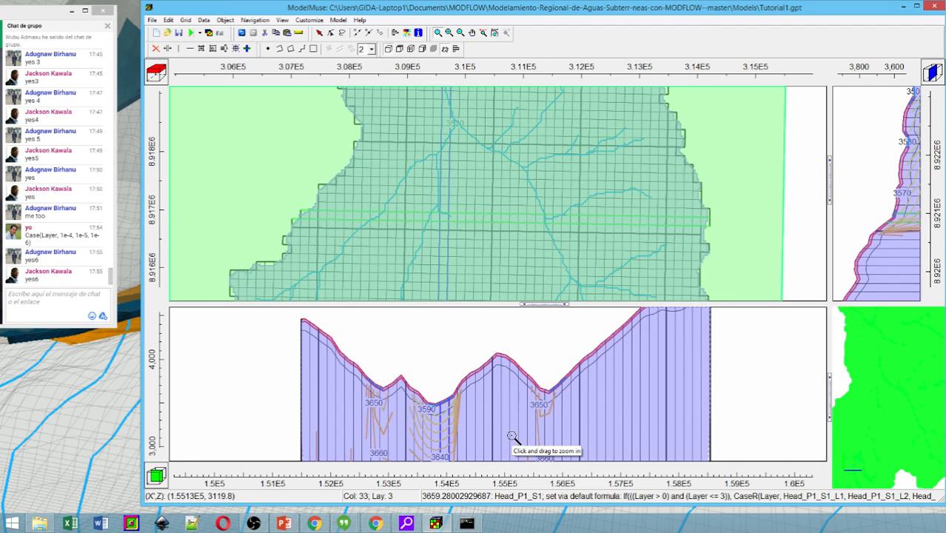
{"action": "scroll", "coordinate": [512, 436], "scroll_direction": "down", "scroll_amount": 1}
{"action": "scroll", "coordinate": [512, 436], "scroll_direction": "up", "scroll_amount": 1}
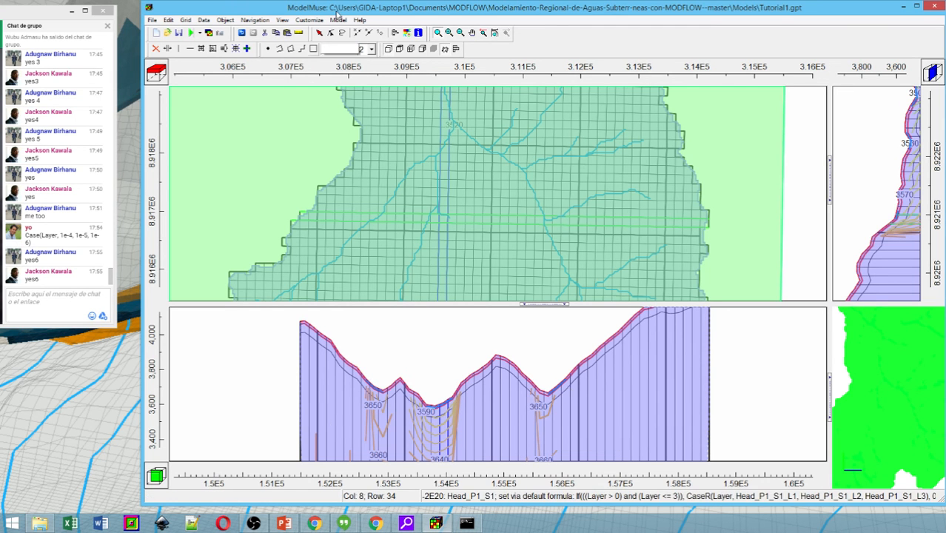
{"action": "left_click", "coordinate": [337, 20]}
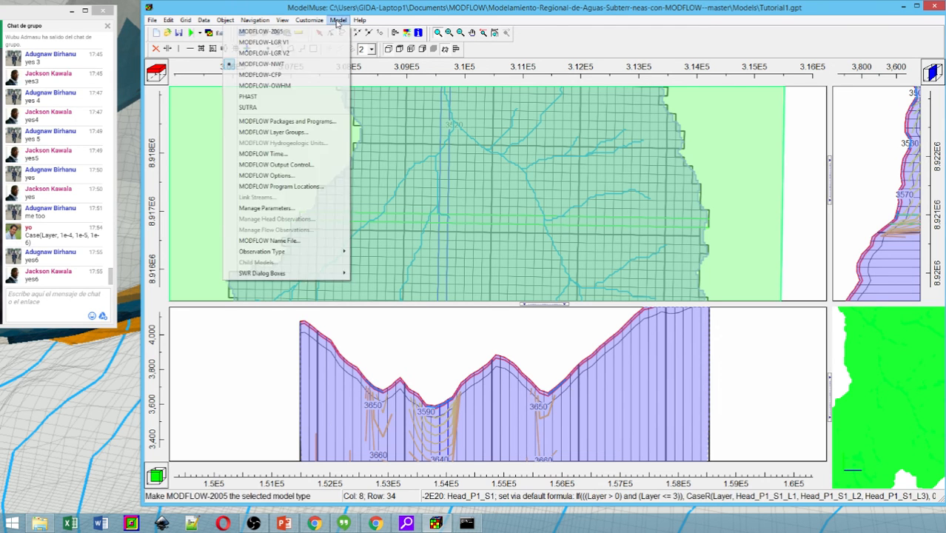
{"action": "left_click", "coordinate": [311, 132]}
{"action": "left_click", "coordinate": [437, 182]}
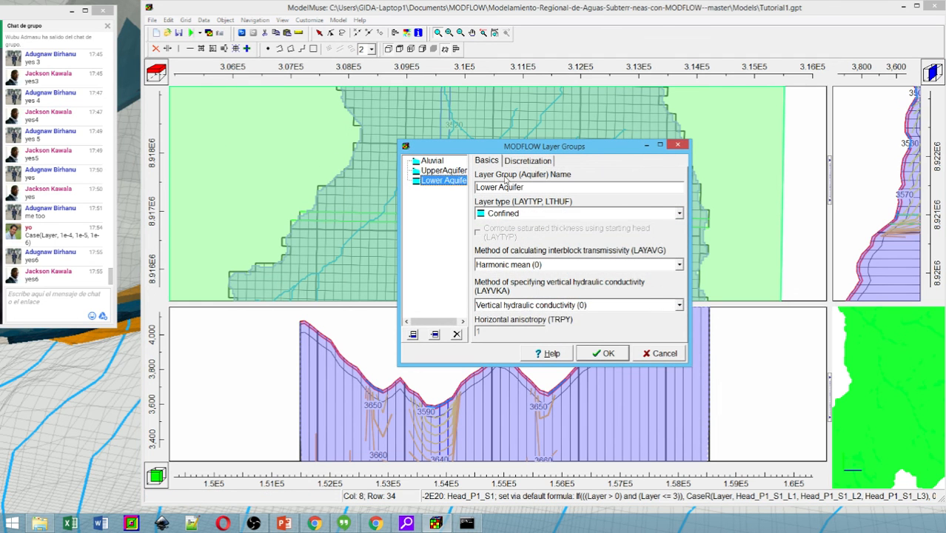
{"action": "left_click", "coordinate": [522, 164]}
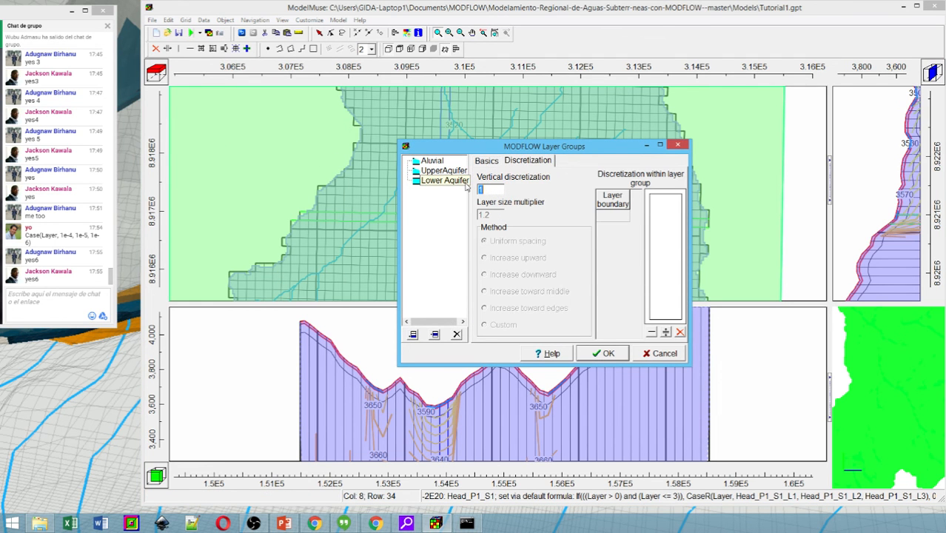
{"action": "type", "text": "7"}
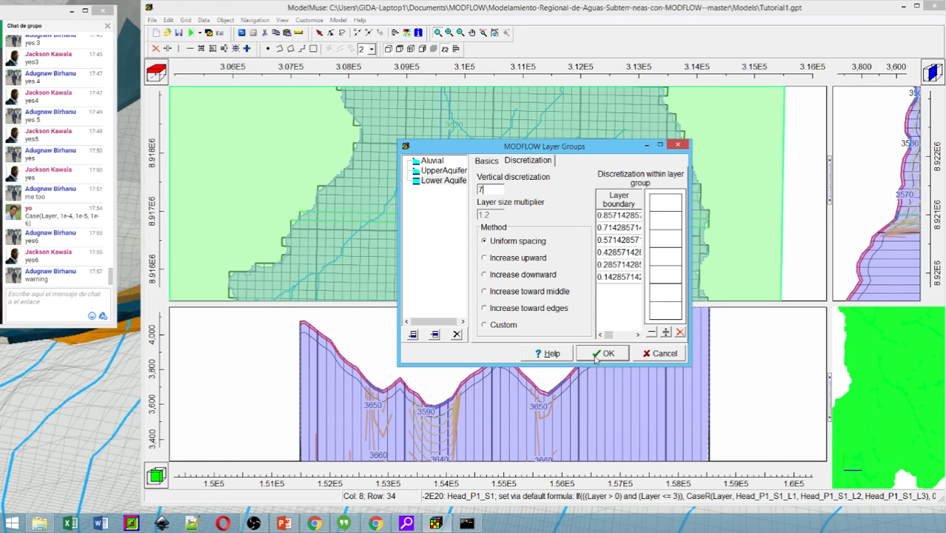
{"action": "left_click", "coordinate": [596, 358]}
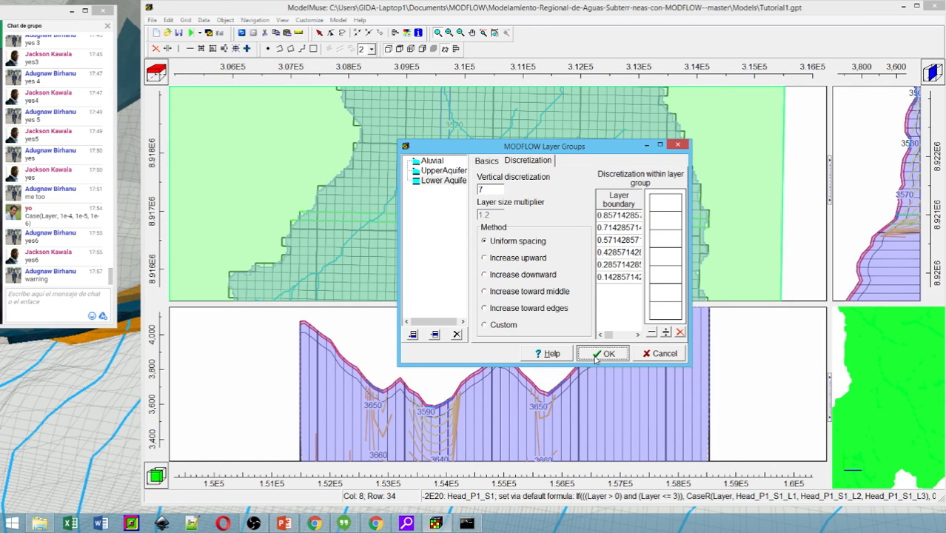
{"action": "left_click", "coordinate": [664, 354]}
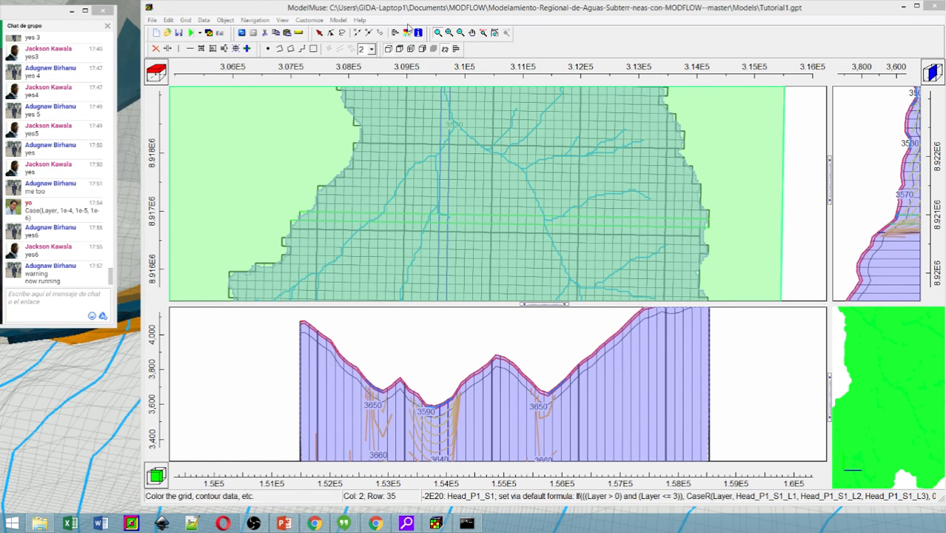
{"action": "left_click_drag", "start_coordinate": [0, 15], "coordinate": [720, 83]}
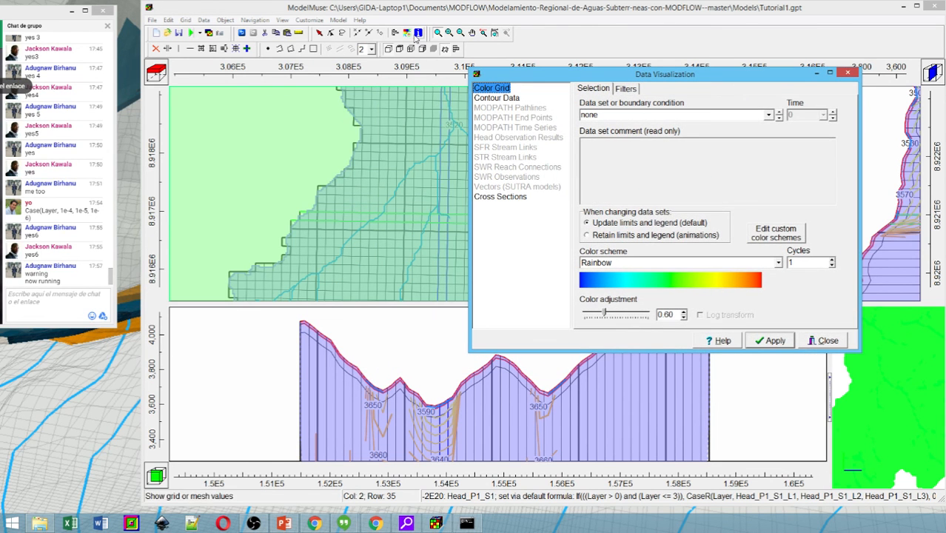
{"action": "left_click", "coordinate": [516, 198]}
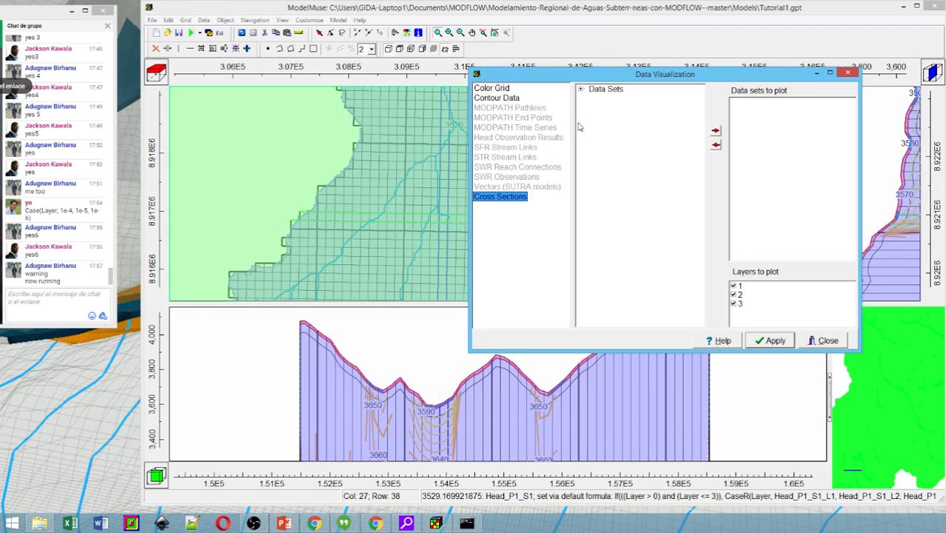
{"action": "left_click", "coordinate": [581, 89]}
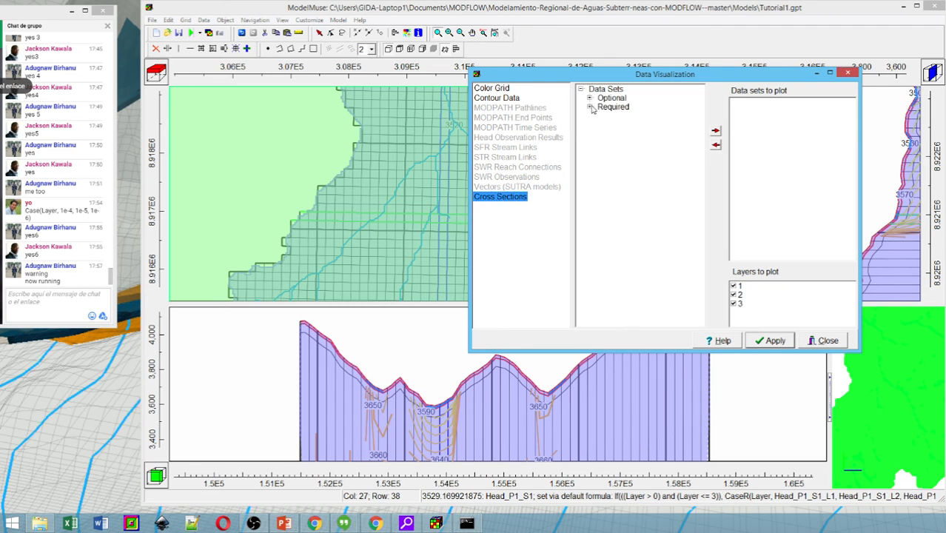
{"action": "left_click", "coordinate": [590, 107]}
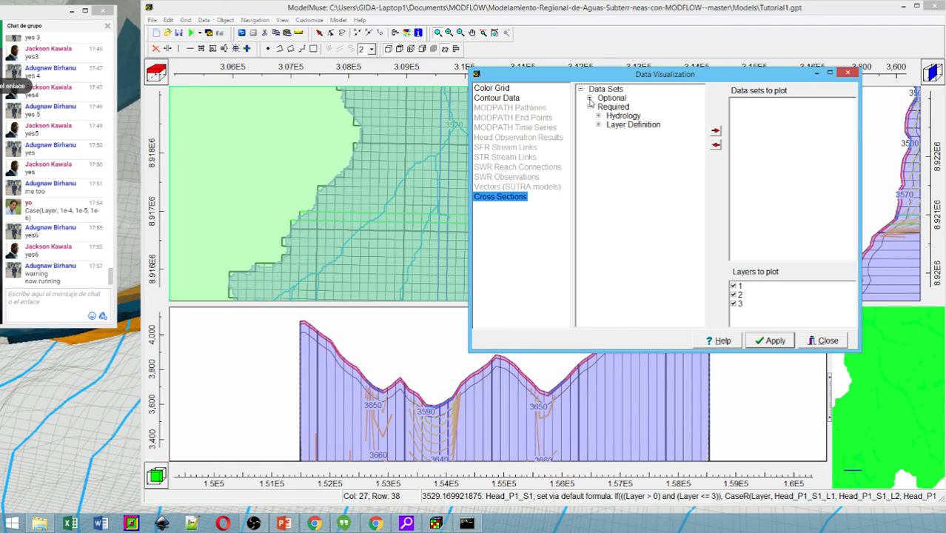
{"action": "left_click", "coordinate": [590, 97]}
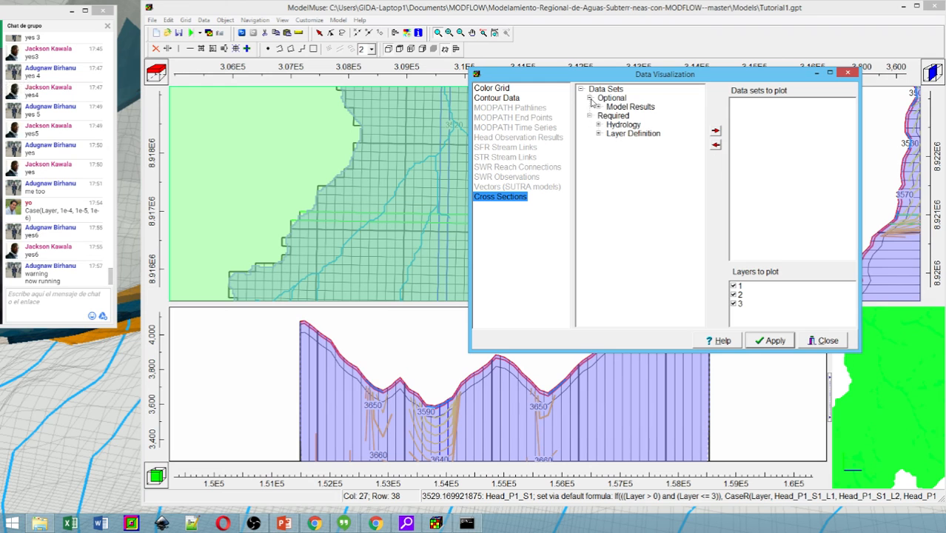
{"action": "left_click", "coordinate": [599, 106]}
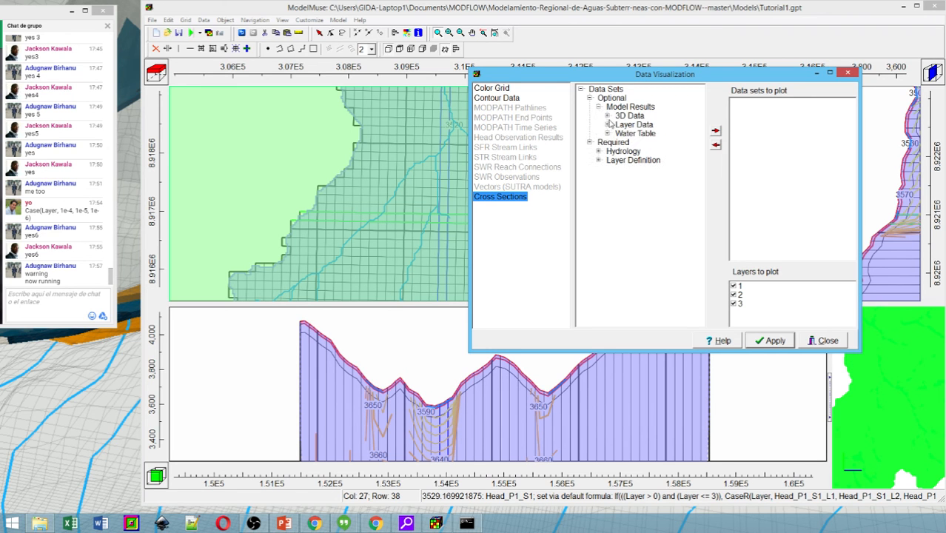
{"action": "left_click", "coordinate": [607, 134]}
{"action": "left_click", "coordinate": [654, 143]}
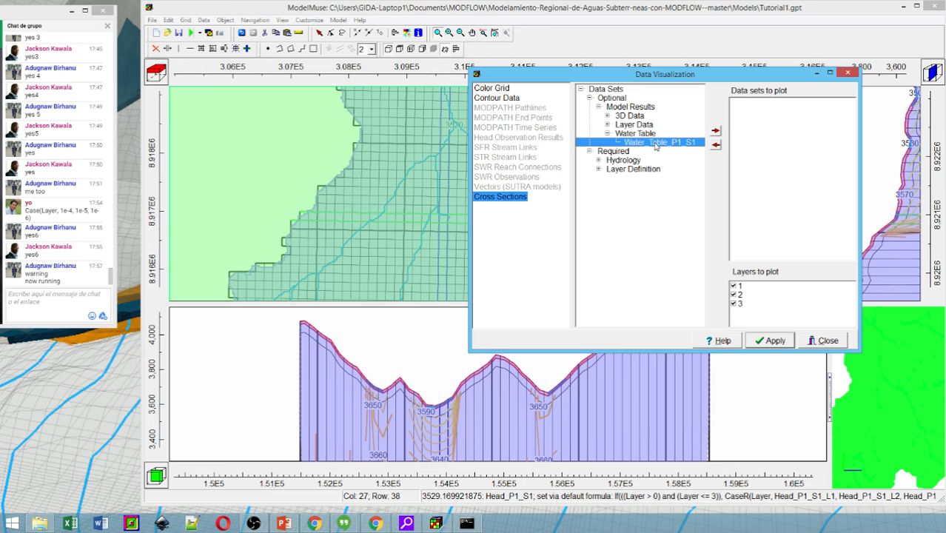
{"action": "left_click", "coordinate": [847, 73]}
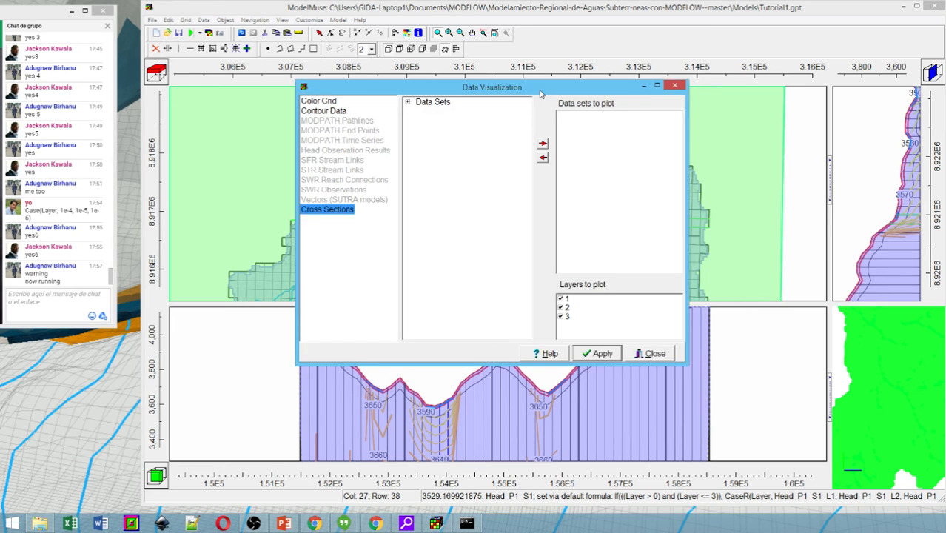
- Add the Water_Table_P1_S1 model result to the data sets plotted on the cross sections
{"action": "left_click_drag", "start_coordinate": [538, 89], "coordinate": [575, 82]}
{"action": "left_click", "coordinate": [445, 94]}
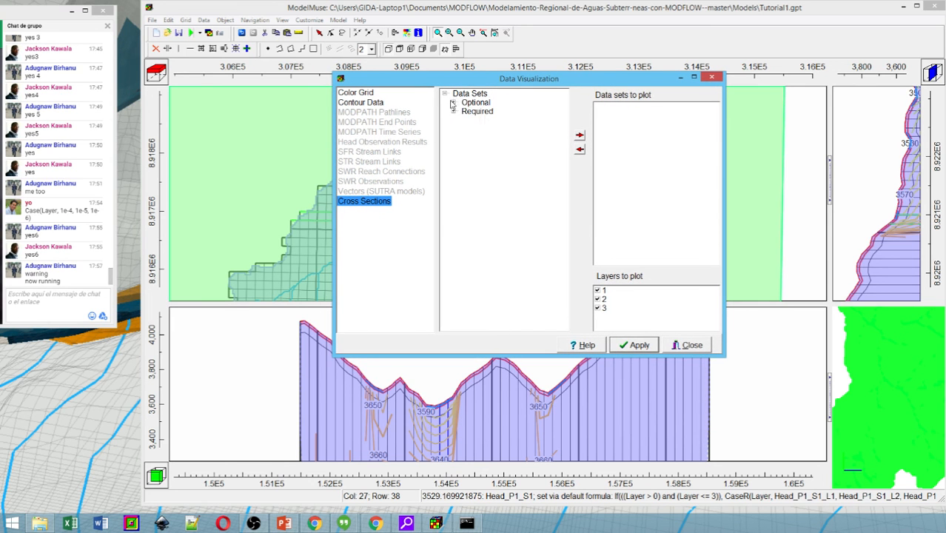
{"action": "left_click", "coordinate": [453, 102]}
{"action": "left_click", "coordinate": [462, 111]}
{"action": "left_click", "coordinate": [471, 137]}
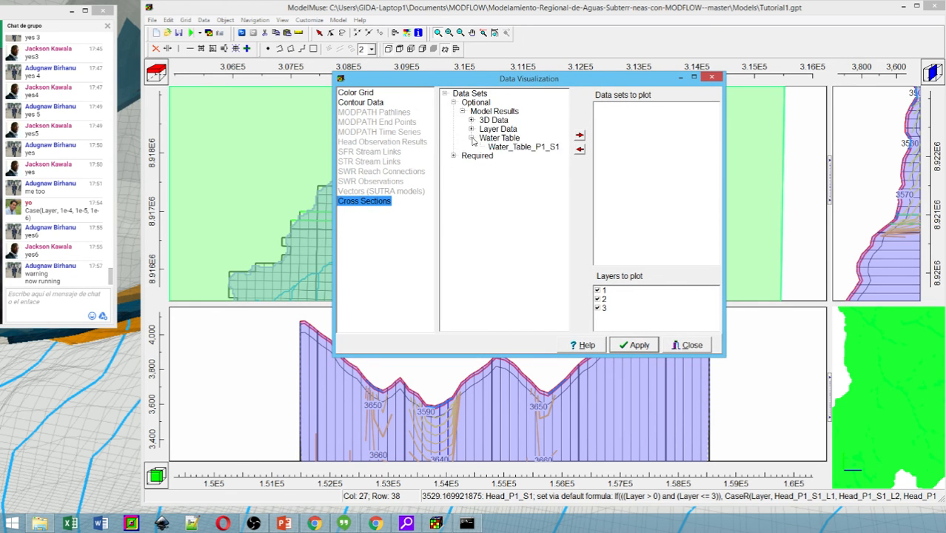
{"action": "left_click", "coordinate": [517, 148]}
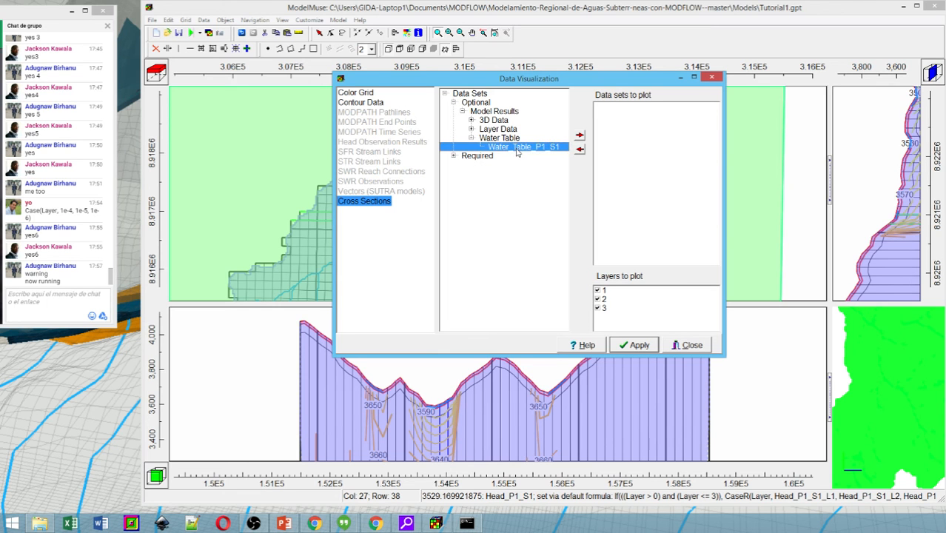
{"action": "left_click", "coordinate": [580, 136]}
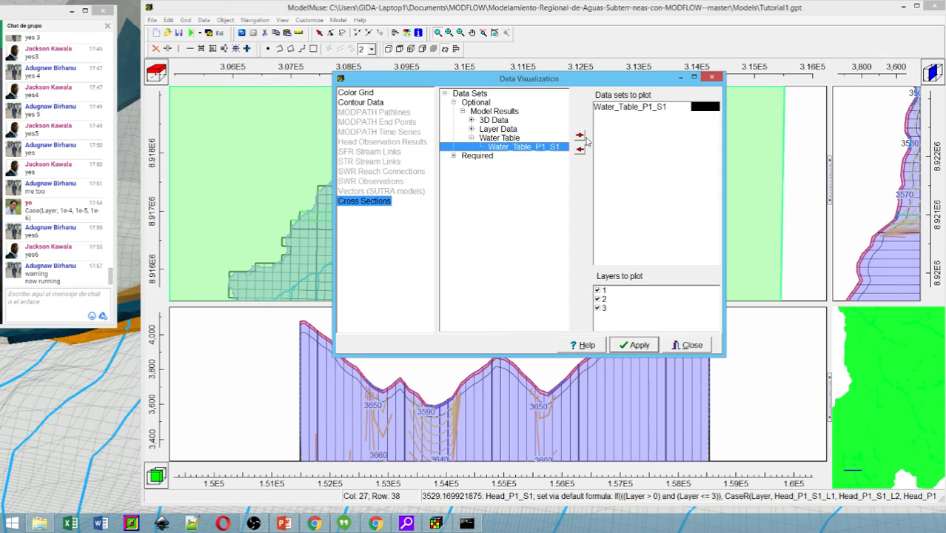
- Color the Water_Table_P1_S1 line blue, apply the cross-section plot with all three layers, and close the data visualization settings
{"action": "left_click", "coordinate": [709, 107]}
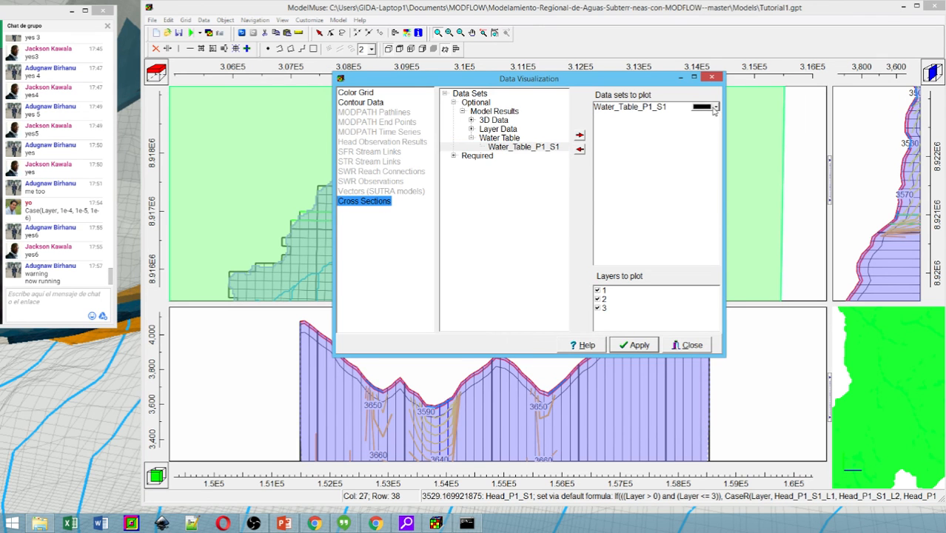
{"action": "left_click", "coordinate": [700, 151]}
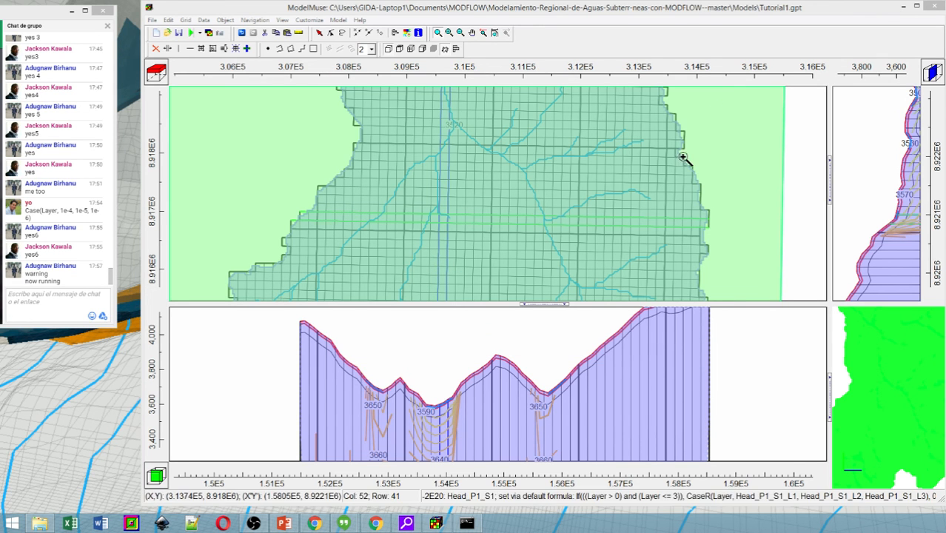
{"action": "left_click", "coordinate": [440, 526]}
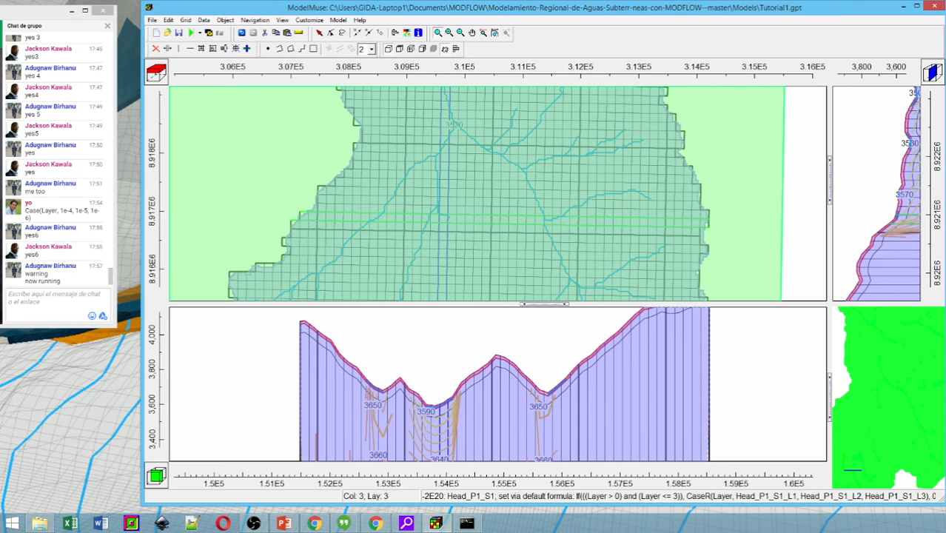
{"action": "left_click", "coordinate": [408, 32]}
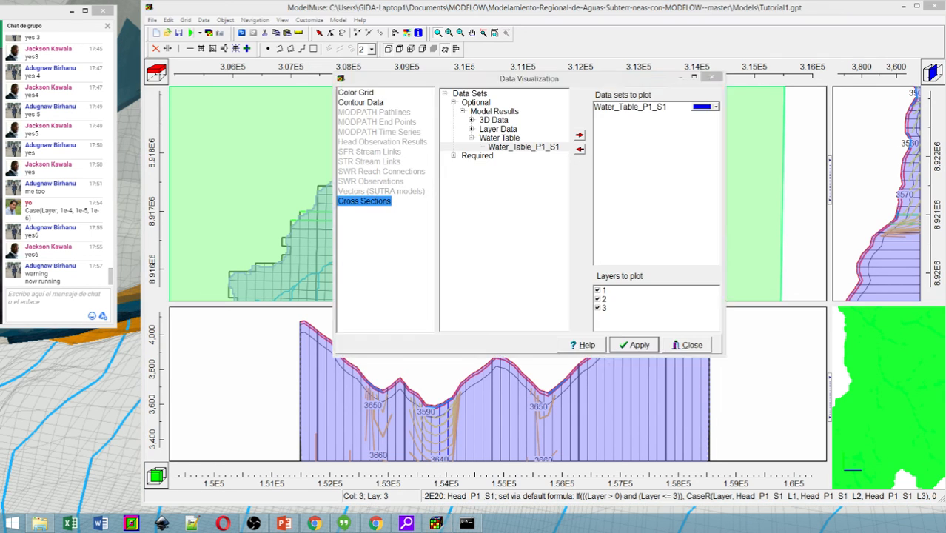
{"action": "left_click", "coordinate": [638, 345]}
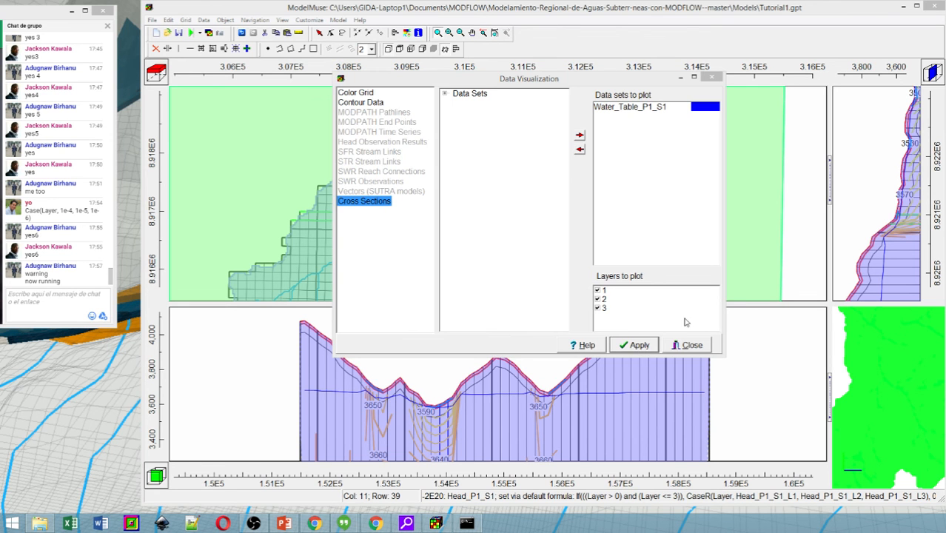
{"action": "left_click", "coordinate": [689, 346]}
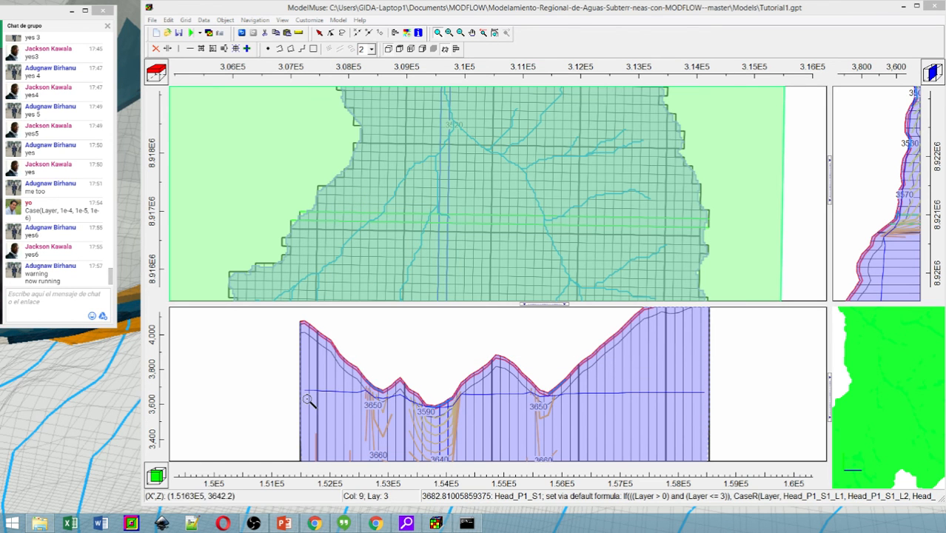